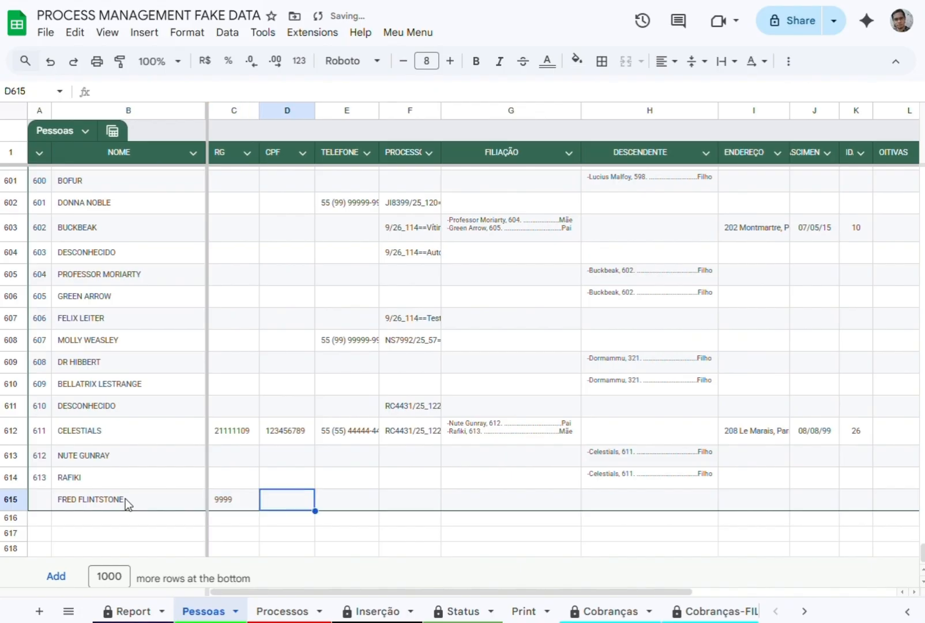
Enter the person's CPF number in row 615 of the Pessoas sheet.
type("15")
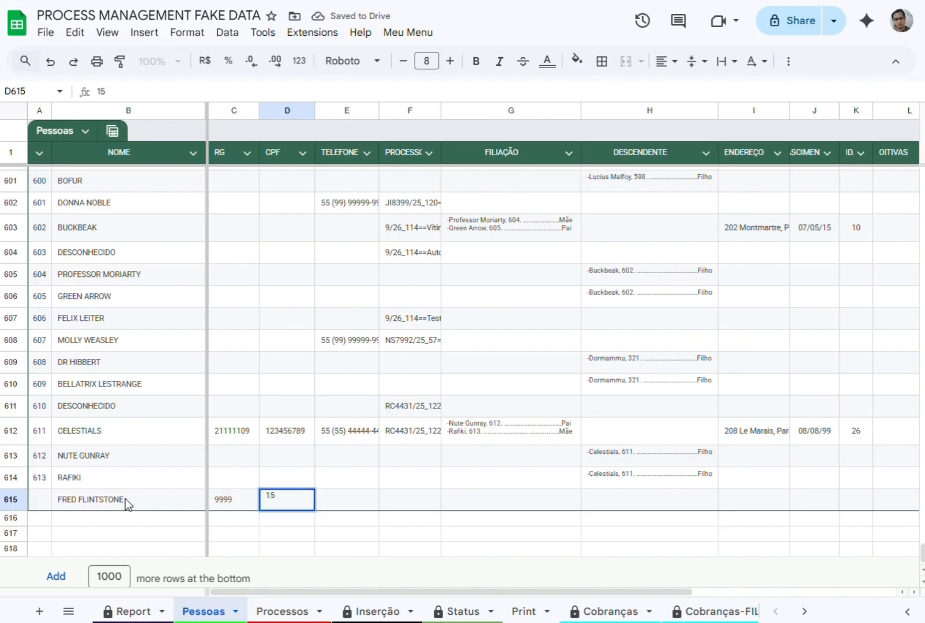
type("54545")
key("Tab")
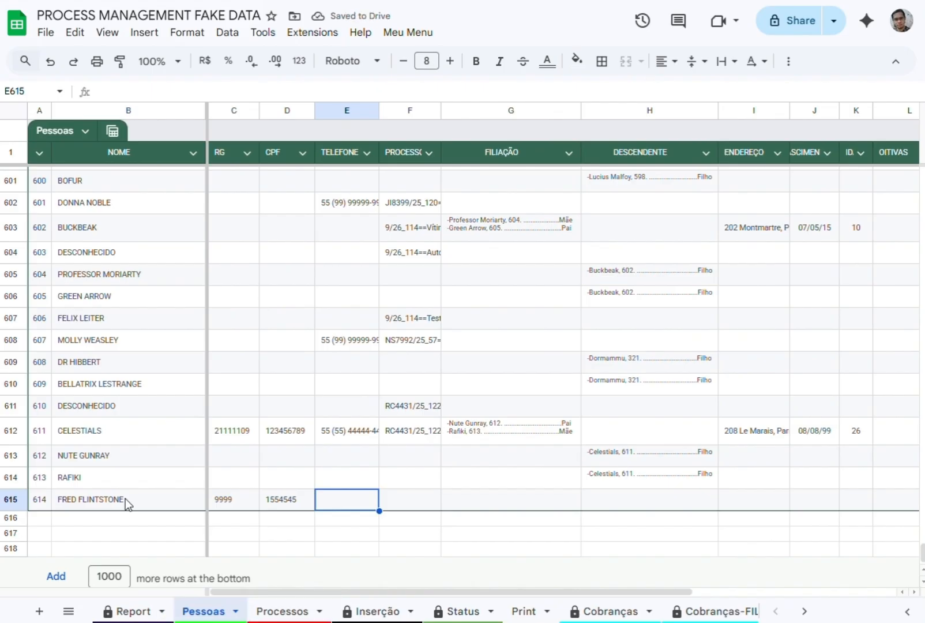
Paste the copied phone number into row 615's TELEFONE cell and remove its leading equals sign.
key("super+v")
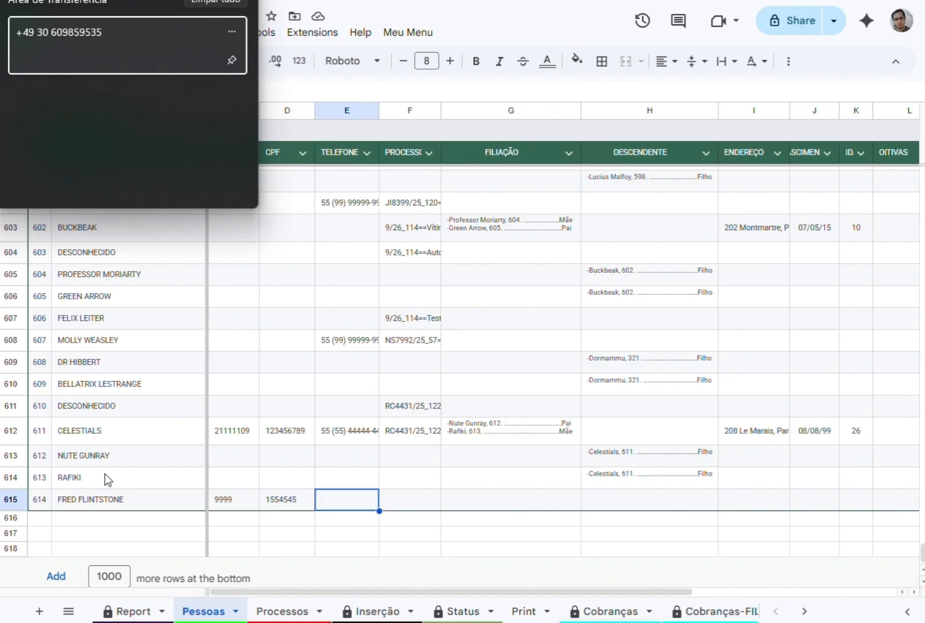
left_click(75, 28)
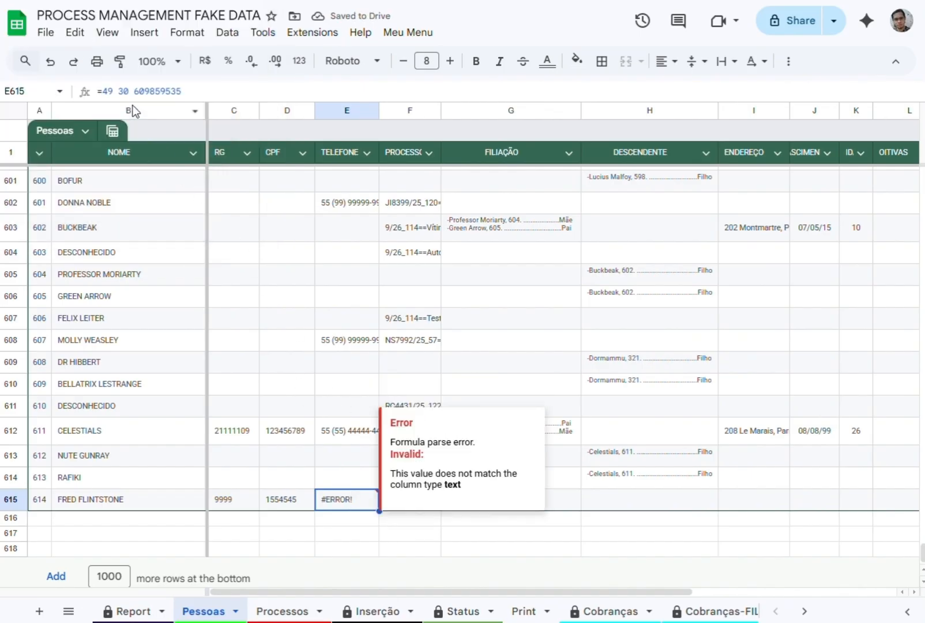
left_click(102, 91)
key("BackSpace")
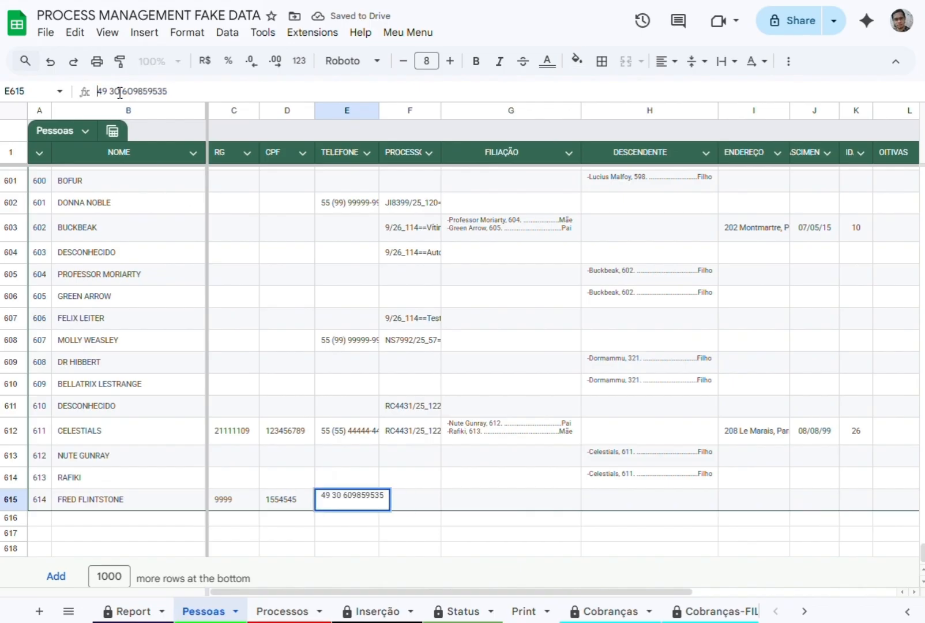
key("Return")
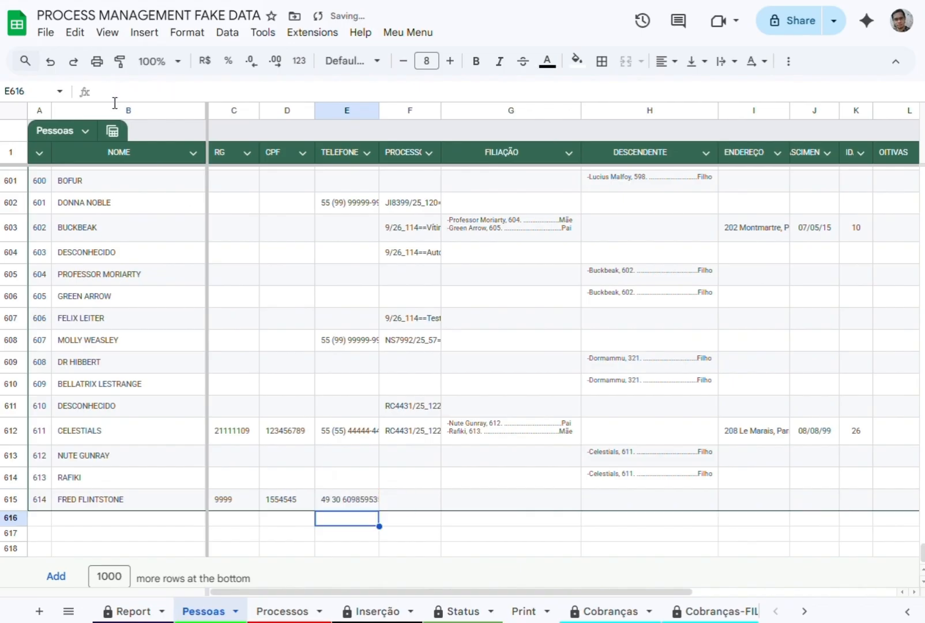
Enter the child's full name followed by the relationship letter F in row 615's DESCENDENTE cell.
left_click(415, 504)
key("Right")
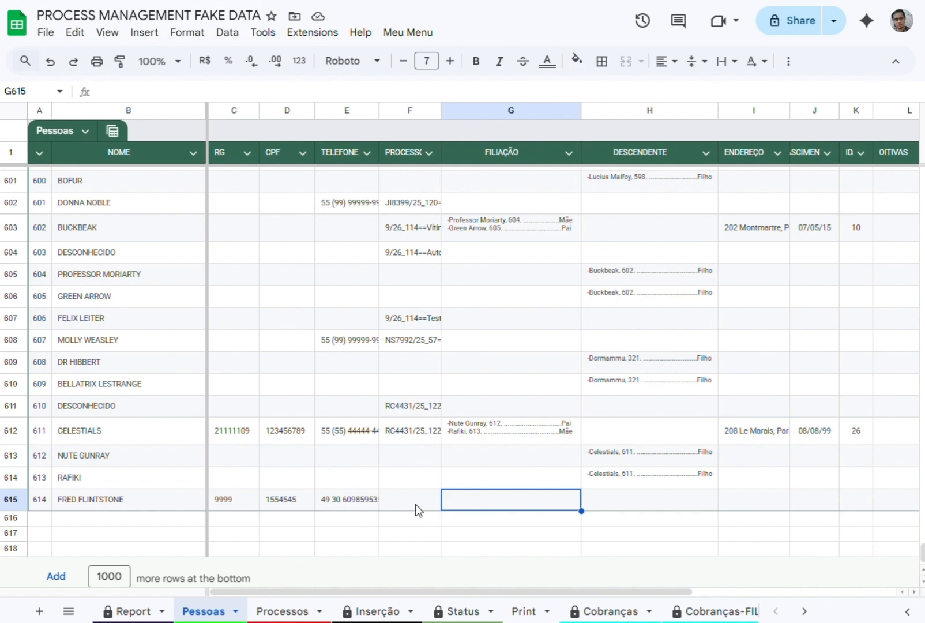
key("Right")
type("PEB")
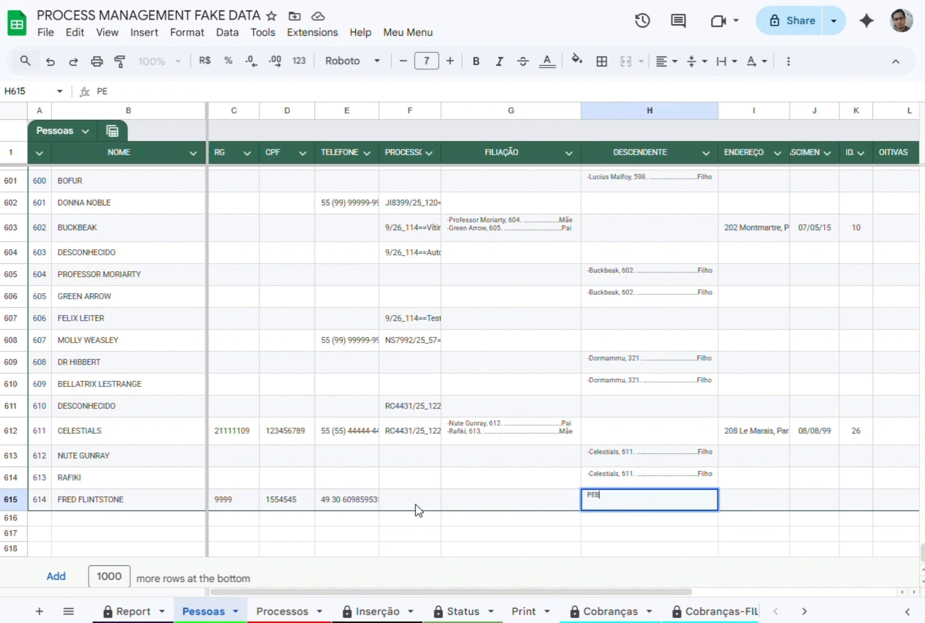
type("LLES S")
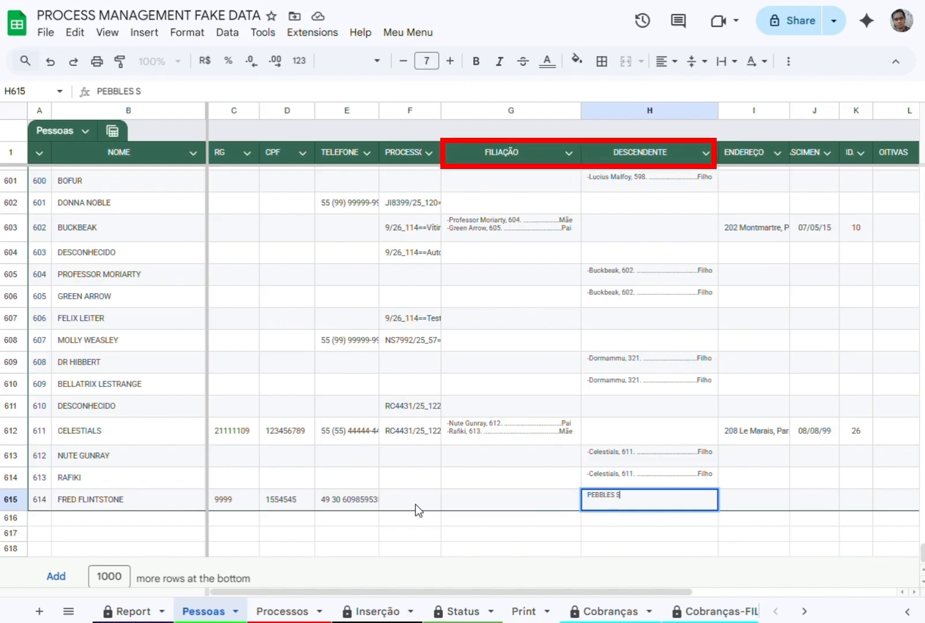
key("BackSpace")
key("BackSpace")
type("FLINTSTONES")
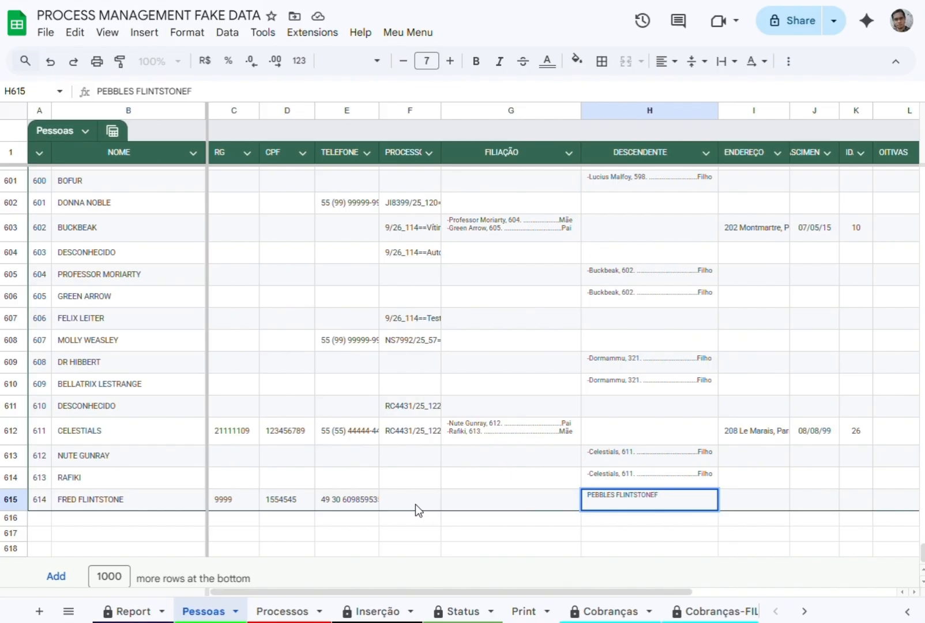
key("Tab")
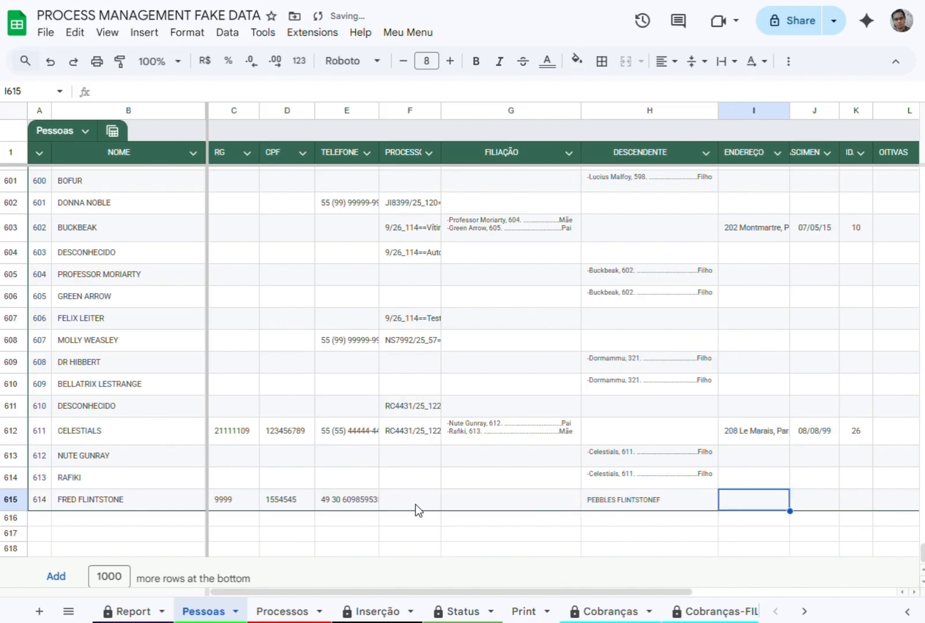
Enter the person's address in the ENDEREÇO cell of row 615.
type("SOMEH")
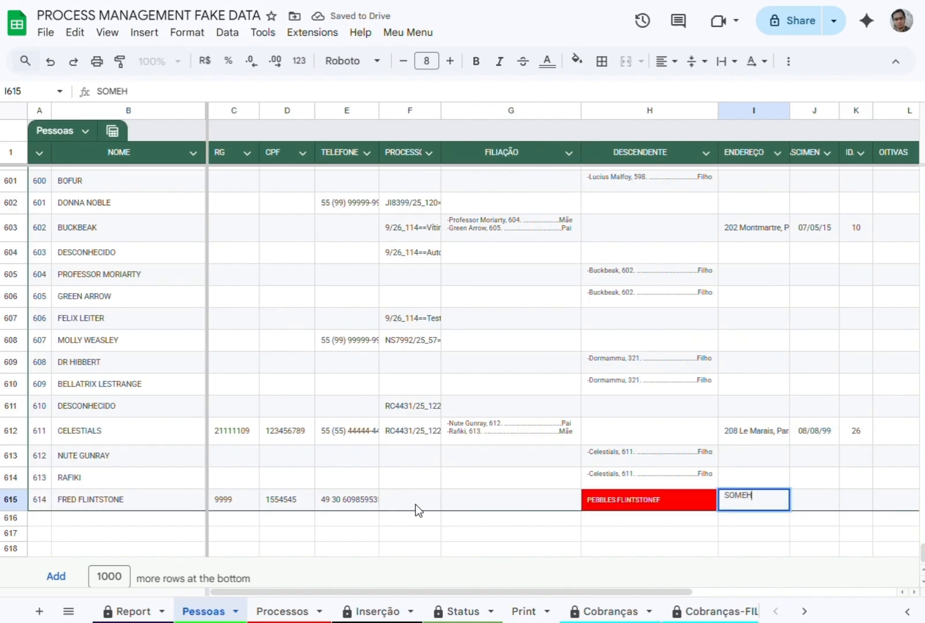
key("BackSpace")
type("WHERE IN")
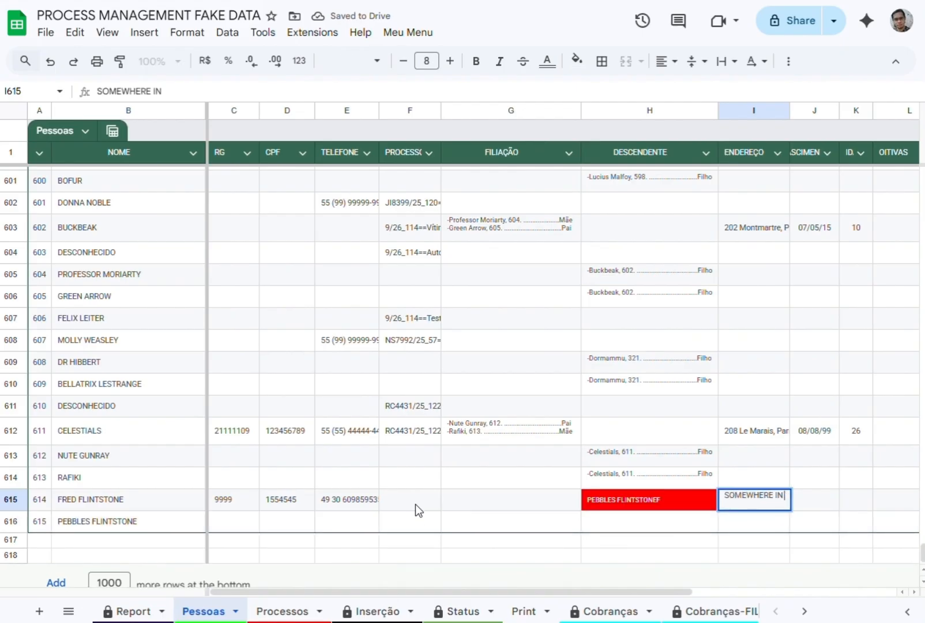
type(" STONE AGE")
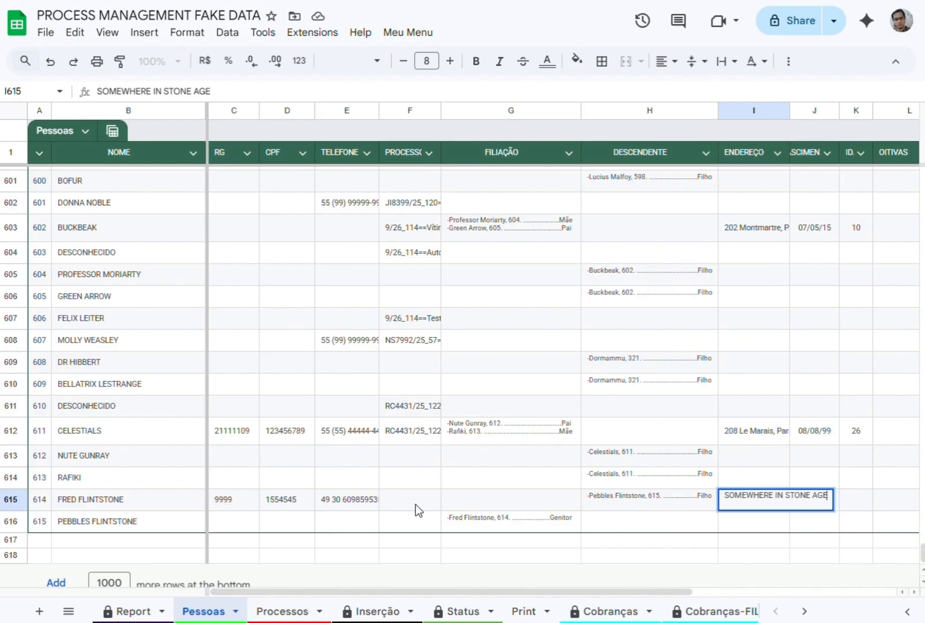
type(", 50")
key("BackSpace")
key("BackSpace")
type("0")
key("Tab")
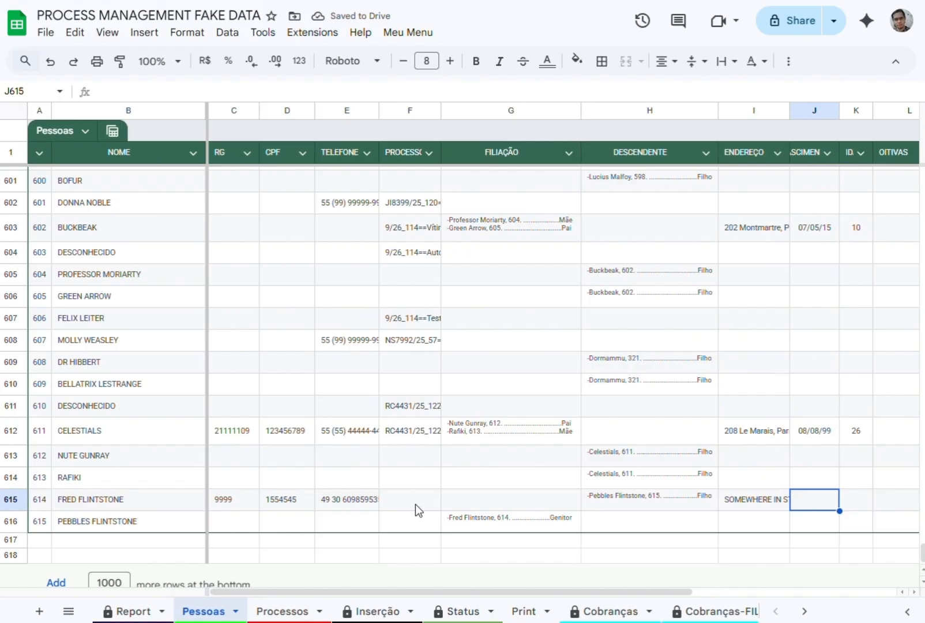
Enter the person's date of birth in the NASCIMENTO cell of row 615.
type("15/02/")
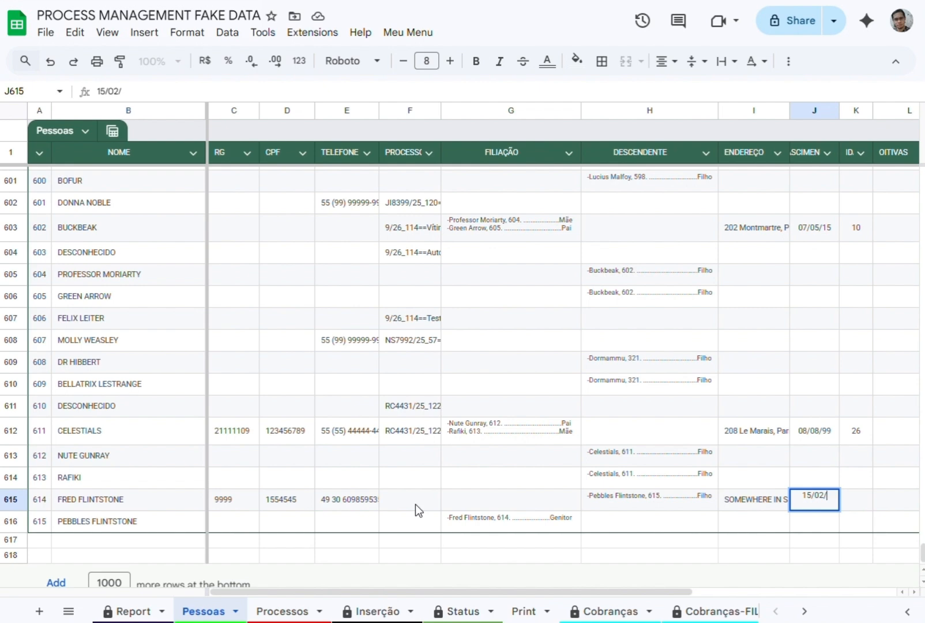
type("1950")
key("Tab")
Review the age and DESCENDENTE entry in row 615 and the linked FILIAÇÃO entry in row 616.
key("Down")
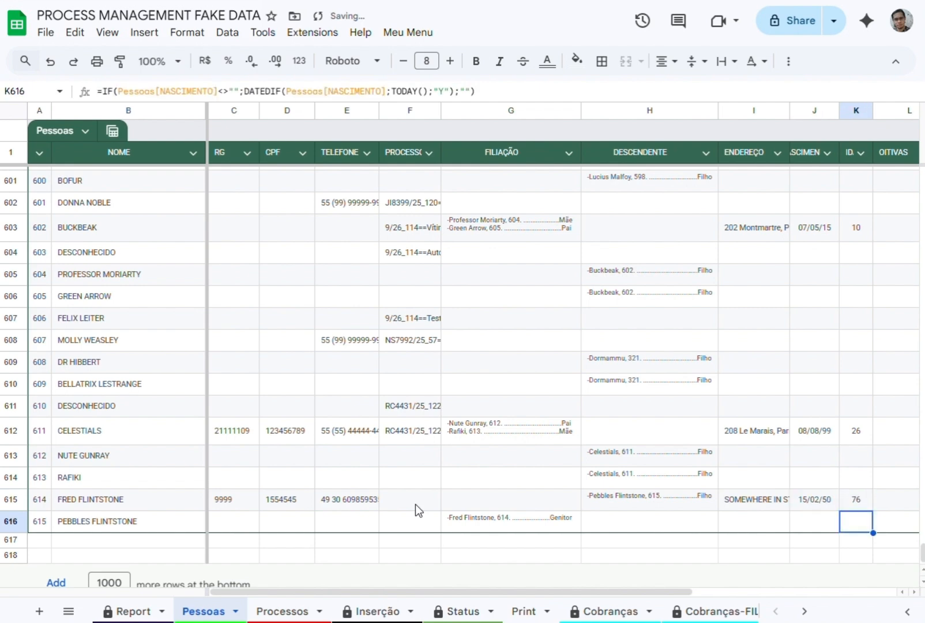
key("Up")
key("Left")
key("Left")
key("Left")
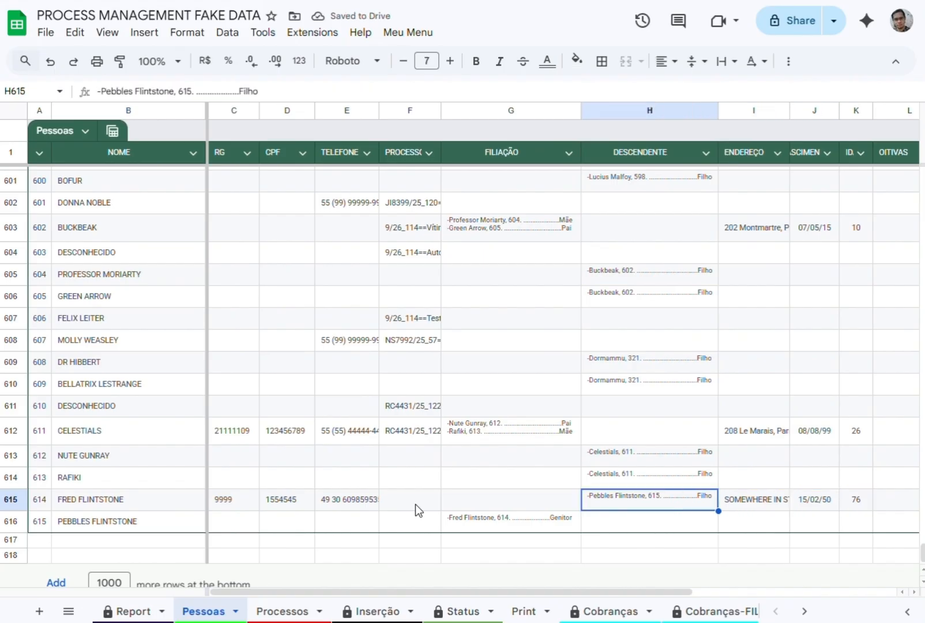
key("Left")
key("Left")
key("Down")
key("Right")
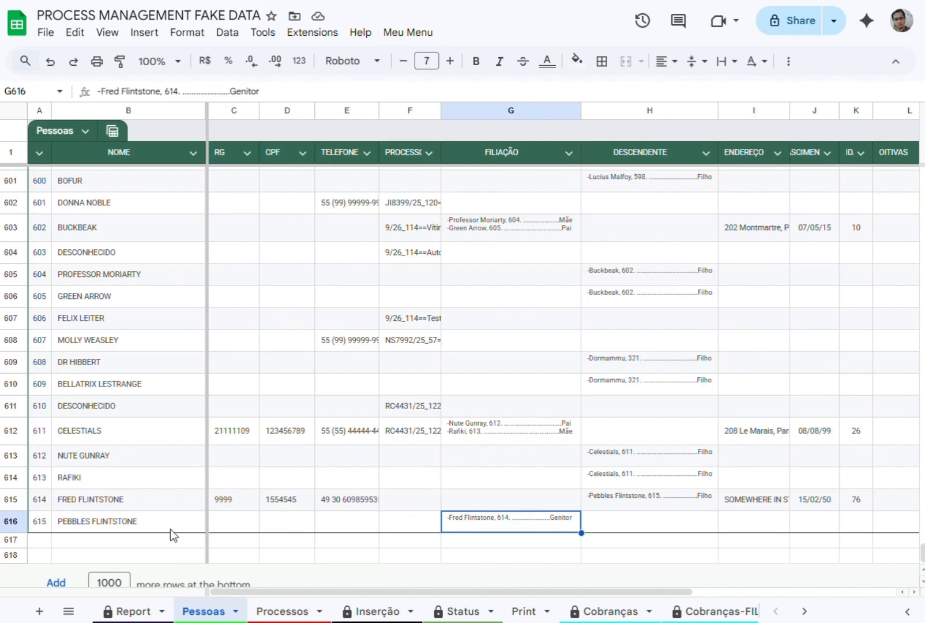
Add the mother as a second line in row 616's FILIAÇÃO cell and change the father's relationship label to PAI.
double_click(501, 527)
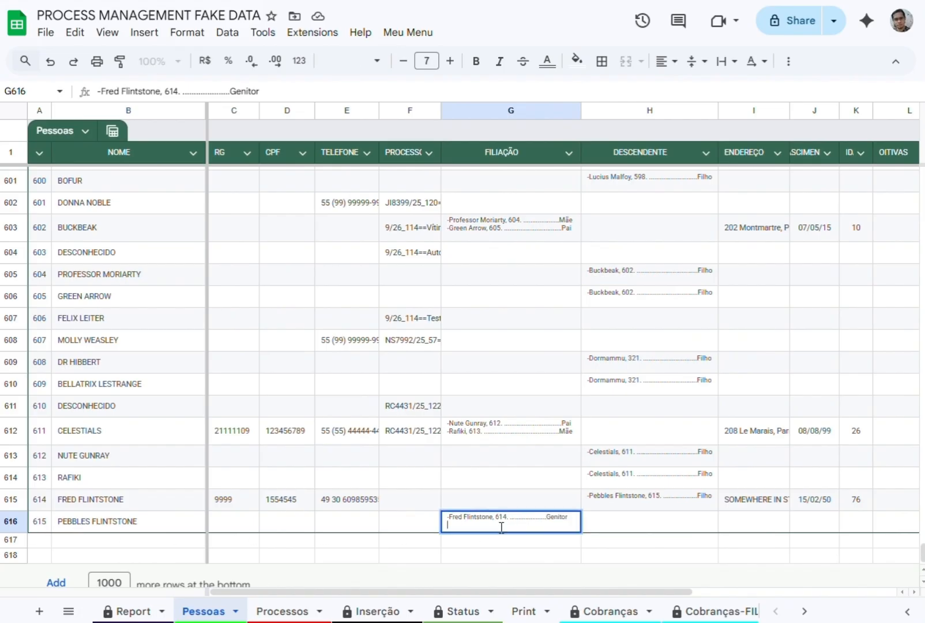
type("Wi")
double_click(557, 516)
type("PAI")
key("Return")
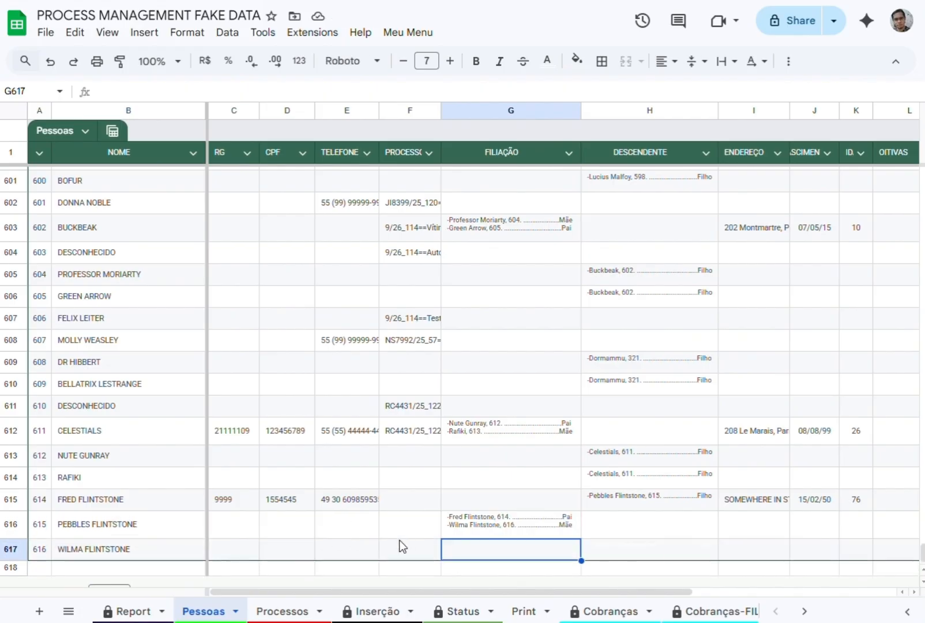
Set the text color of the entire row 617 to black.
left_click(10, 548)
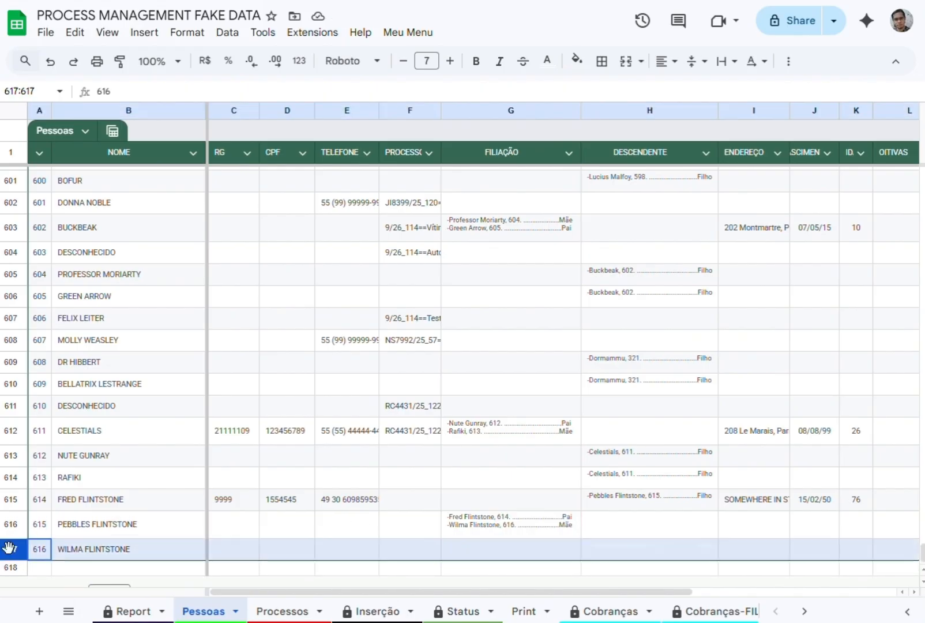
left_click(575, 61)
left_click(547, 60)
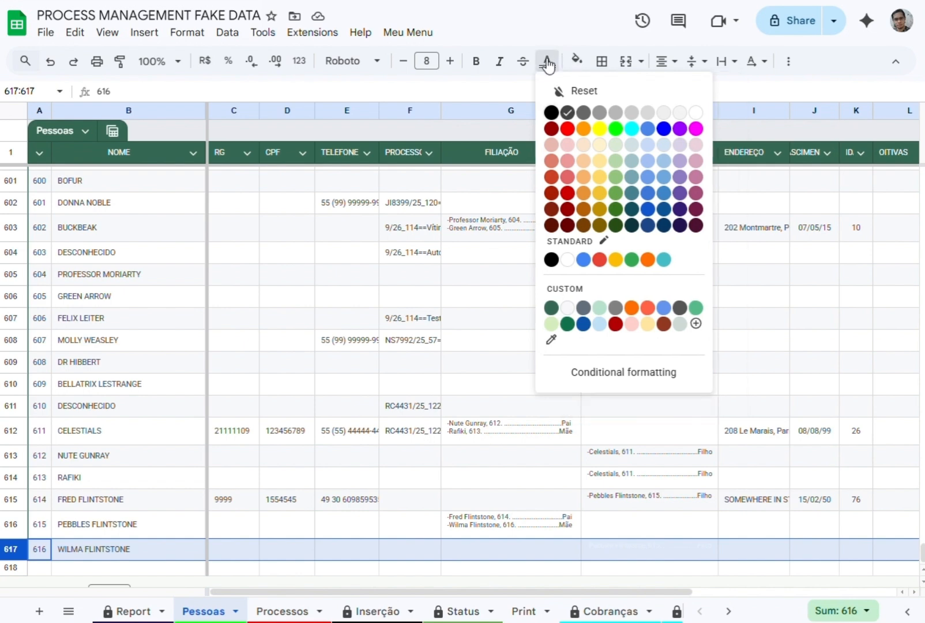
left_click(562, 111)
left_click(346, 525)
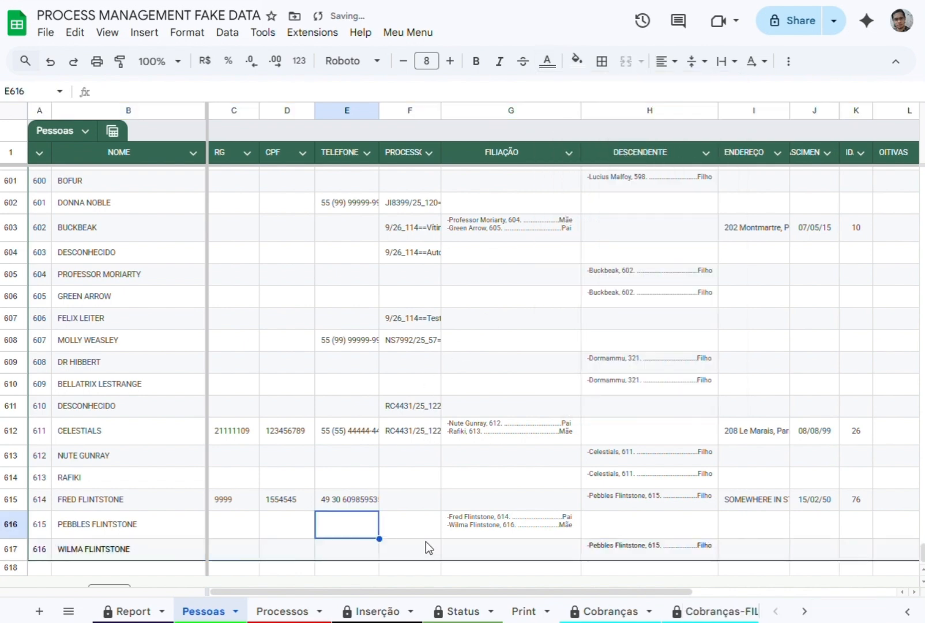
Change the text color of the DESCENDENTE entry in row 617 to a medium gray.
left_click(650, 549)
left_click(547, 61)
left_click(617, 111)
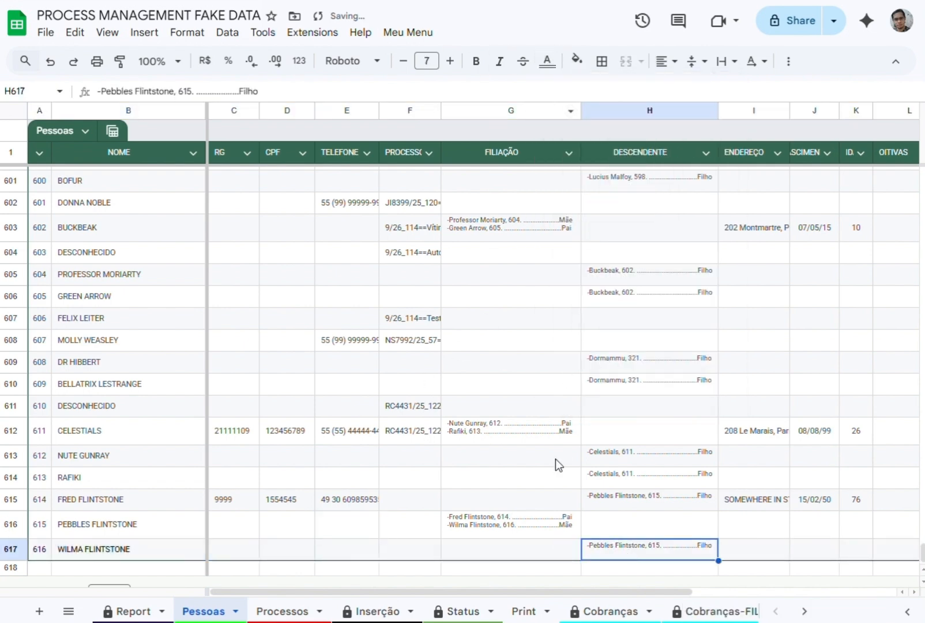
left_click(506, 533)
left_click(506, 541)
left_click(603, 548)
double_click(605, 545)
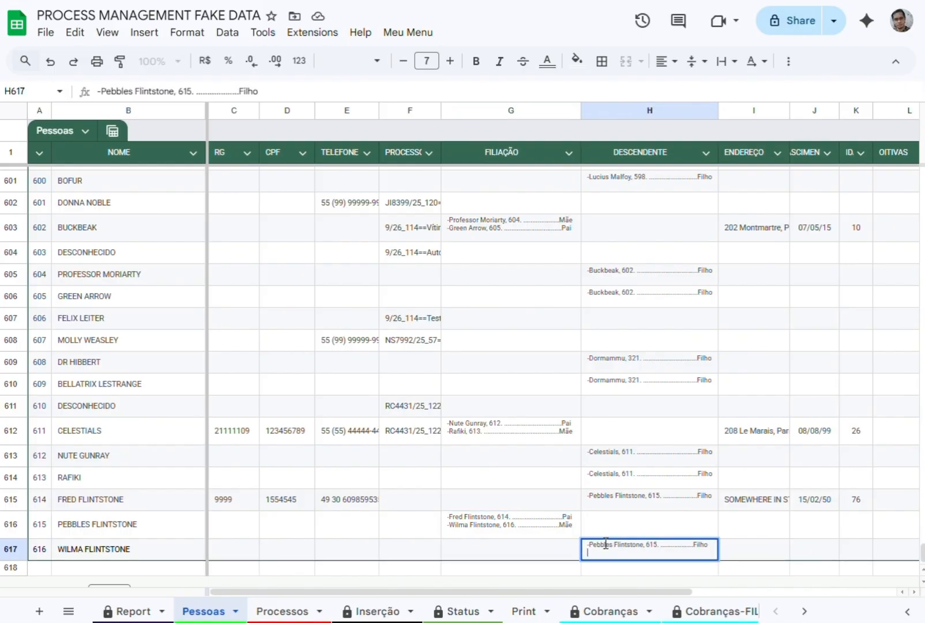
key("Escape")
Add 2 more rows at the end of the Processos sheet.
left_click(283, 612)
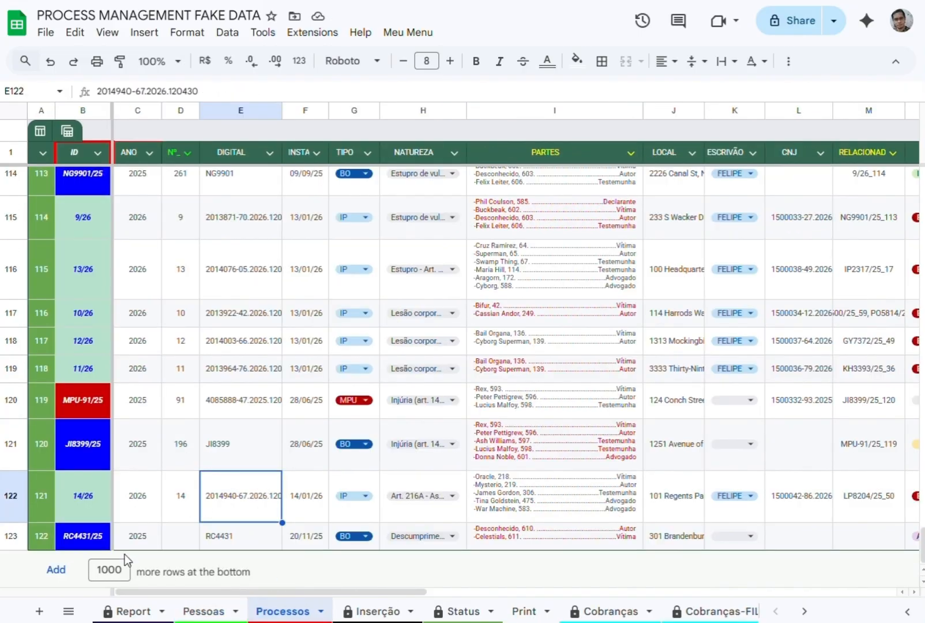
double_click(109, 570)
type("2")
key("Return")
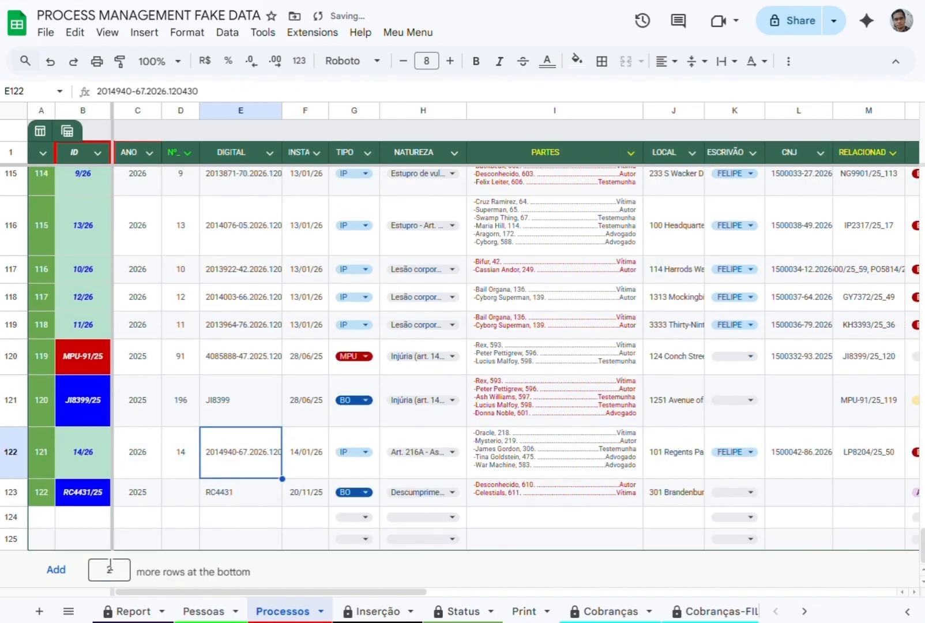
Start a new process in row 124 with number 999, DIGITAL code ZZ0000 and INSTA date 04/03/26.
left_click(145, 526)
key("Tab")
type("999")
key("Tab")
type("ZZ0000")
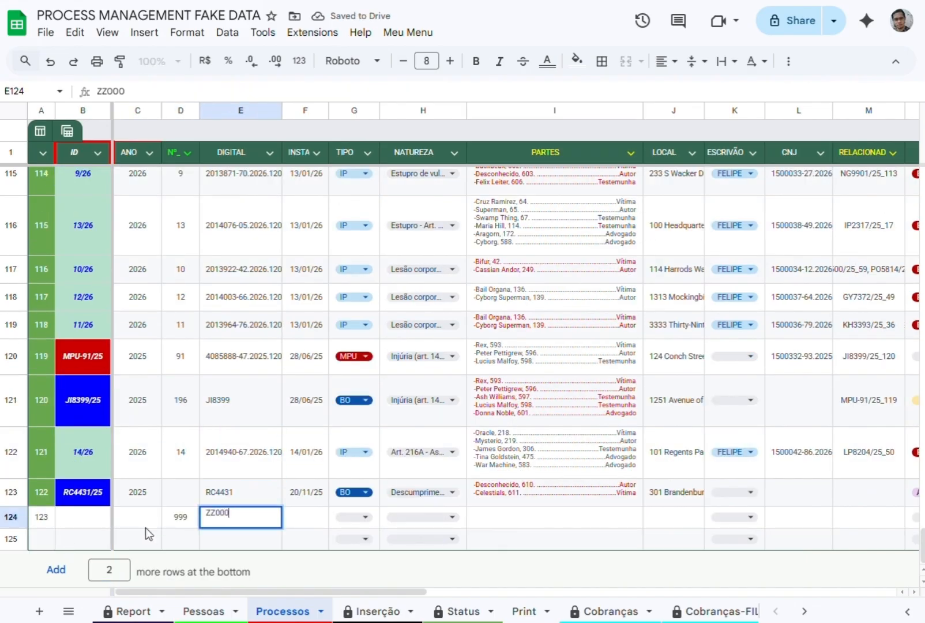
key("Tab")
type("04/03/26")
Set row 124's TIPO to BO and its NATUREZA to the "Lesão corpor..." option.
key("Tab")
key("Return")
key("Return")
key("Tab")
key("Return")
key("Down")
key("Return")
key("Tab")
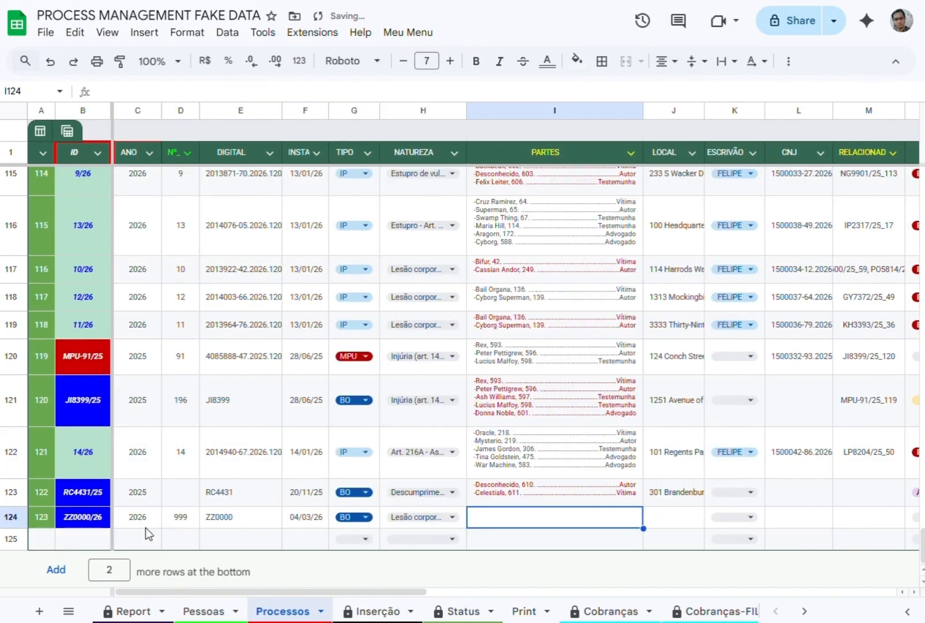
Enter the two parties' full names in row 124's PARTES cell, separated by a comma, with role letters V and A.
type("WILMA FLINTSTONE")
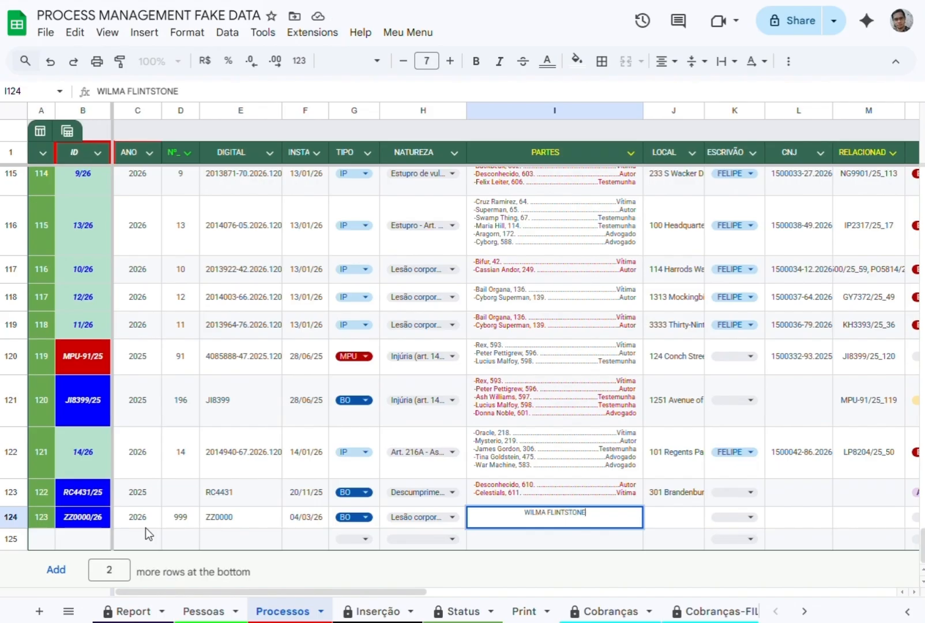
type("V, FREDDIE GRUGERA")
key("Return")
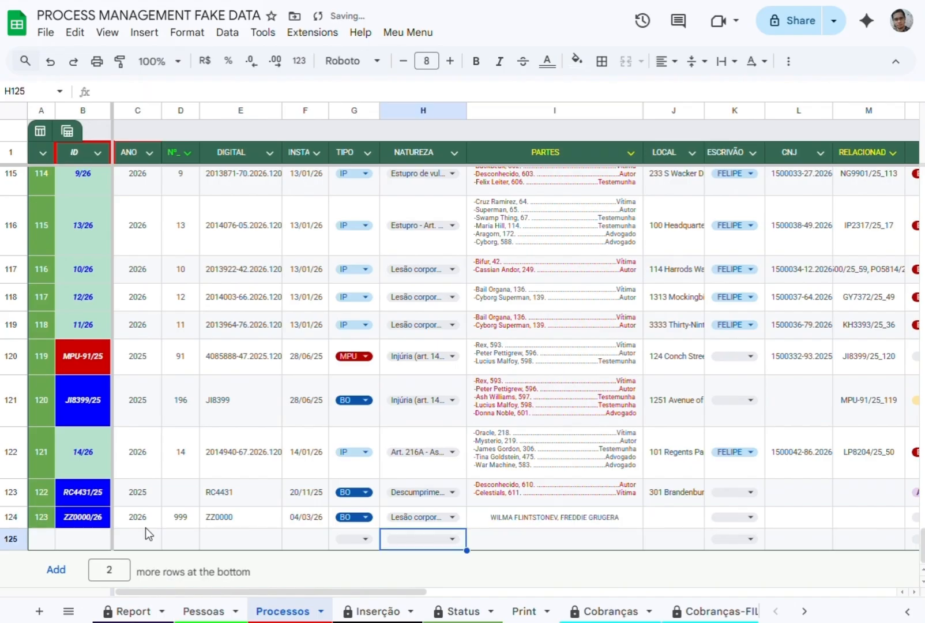
Set row 124's LOCAL to SOMEWHERE and its STATUS to A Despachar.
left_click(683, 512)
type("SOMEWHERE")
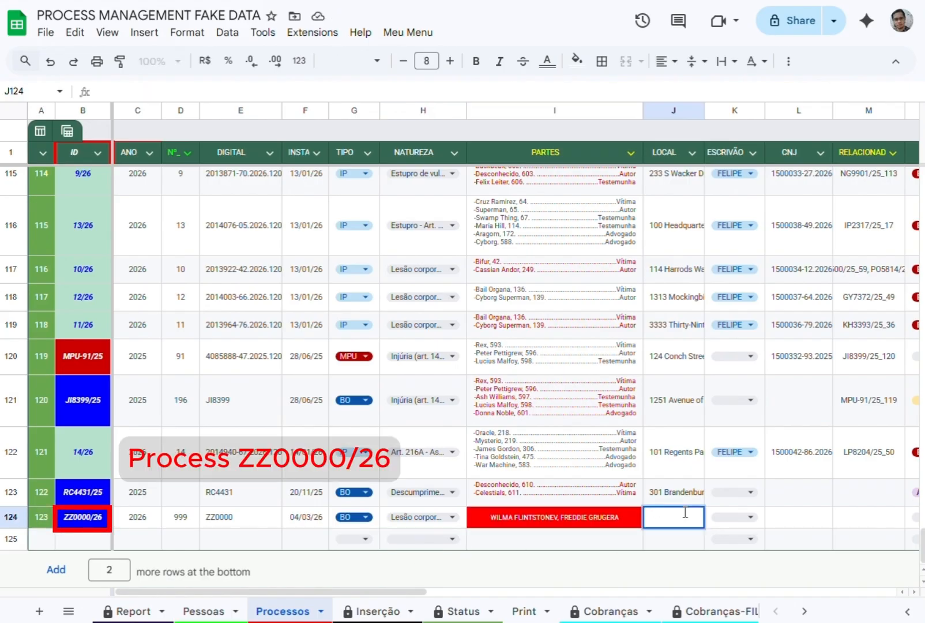
key("Tab")
key("Tab")
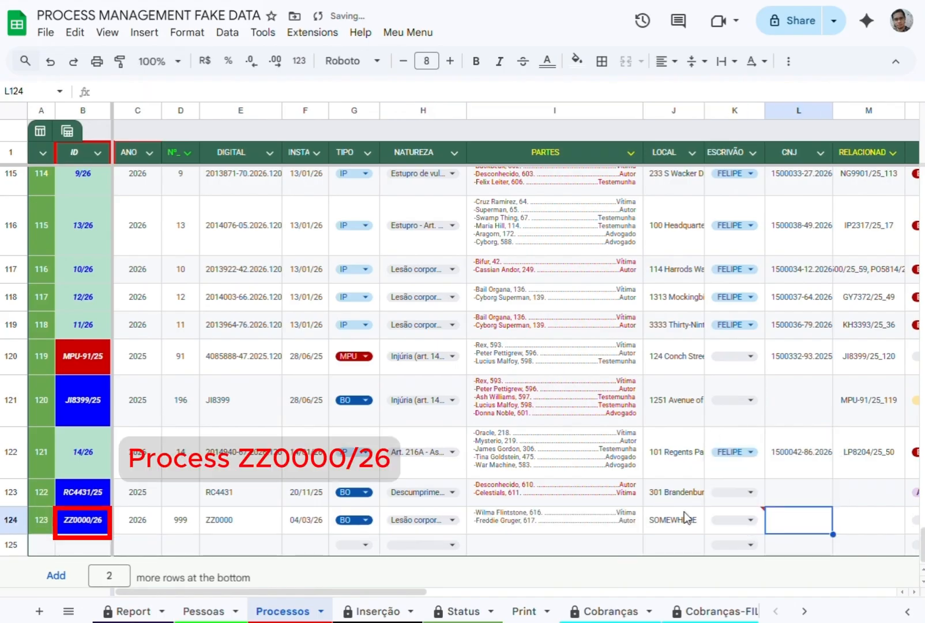
key("Tab")
key("Tab")
left_click(882, 330)
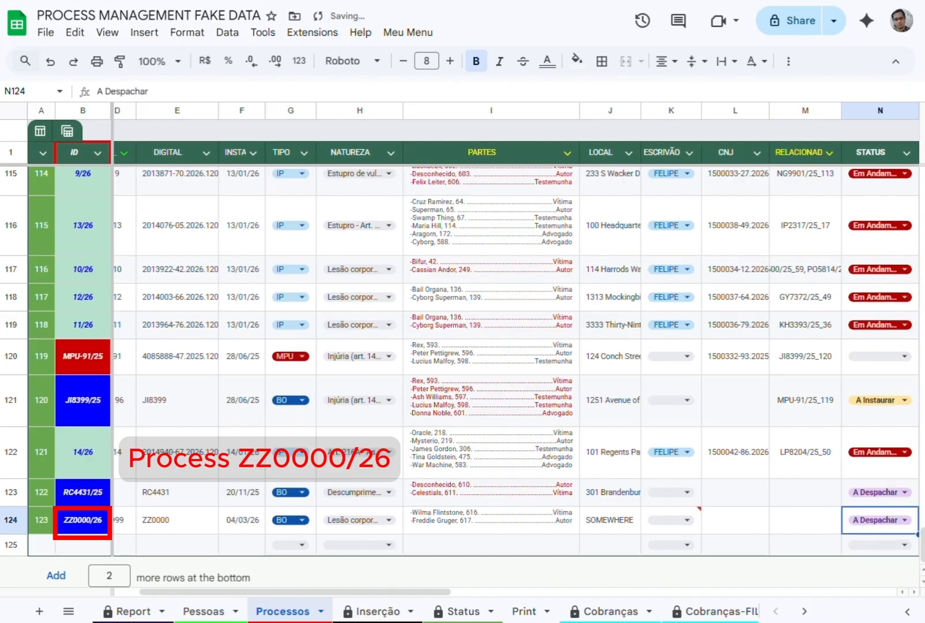
In the Pessoas sheet, clear the linked process from column F of row 617.
left_click(461, 520)
left_click(204, 611)
scroll(140, 561, "down", 1)
left_click(431, 518)
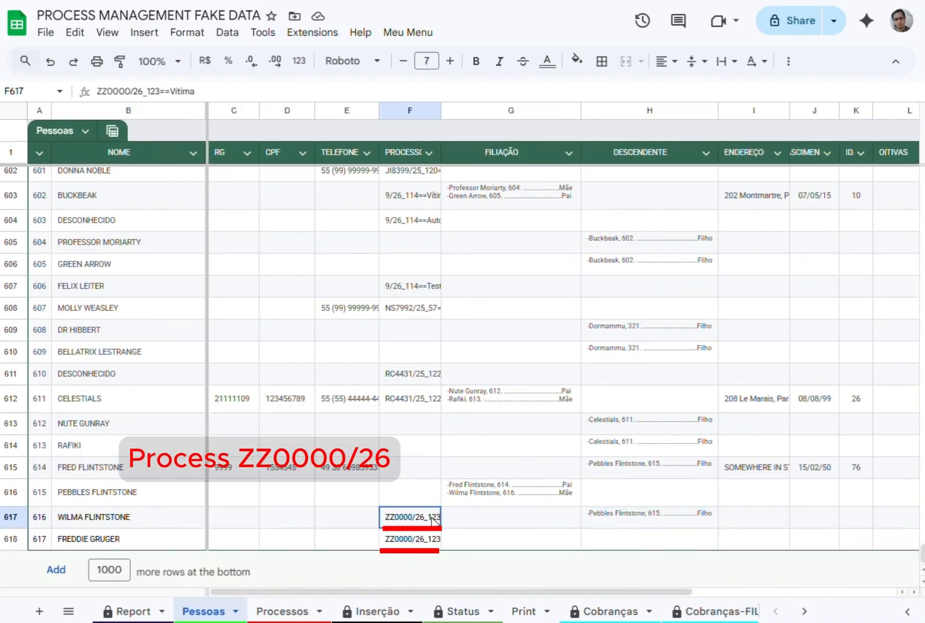
left_click(419, 539)
left_click(421, 517)
key("Delete")
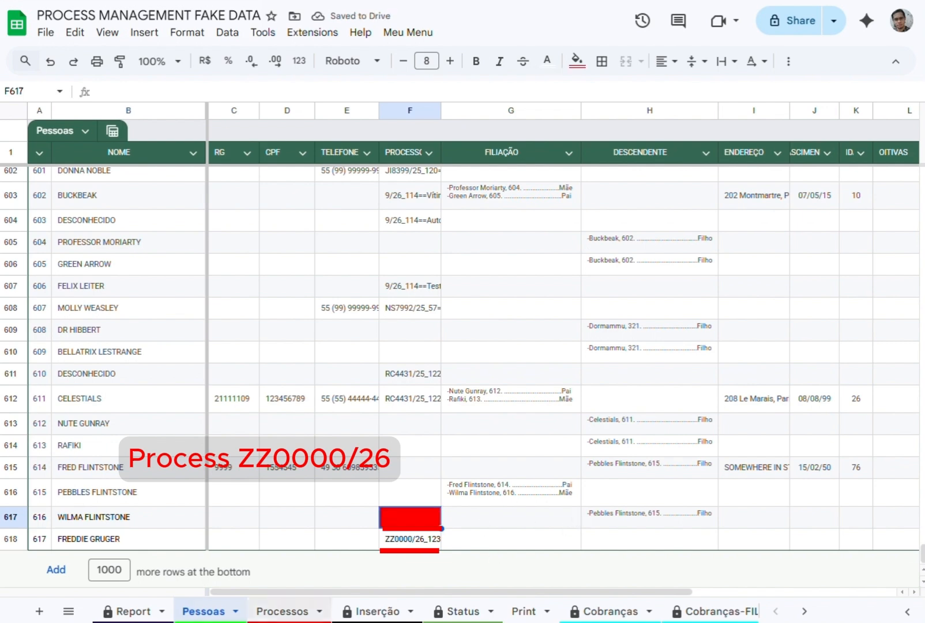
In the Processos sheet, add another party's full name with role letter V to row 124's PARTES cell.
left_click(305, 613)
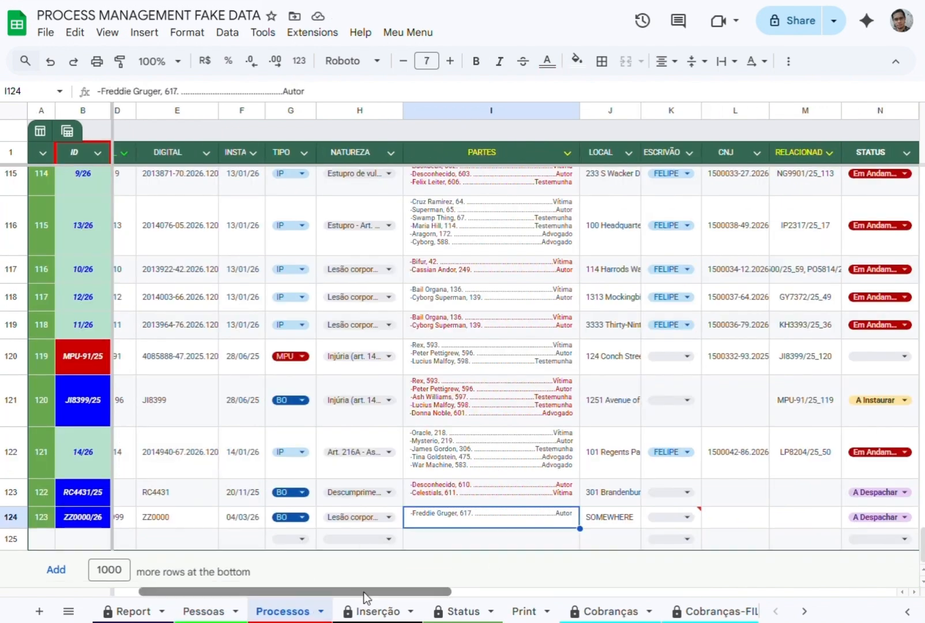
left_click_drag(364, 591, 339, 591)
left_click(195, 536)
double_click(506, 516)
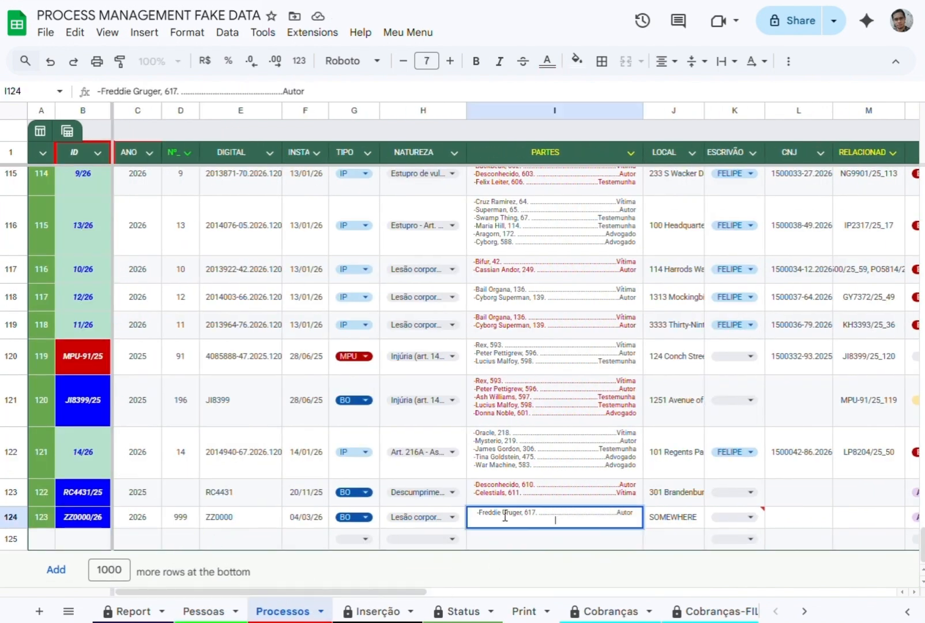
type("FREDD")
key("BackSpace")
type("FLINTSTONEV")
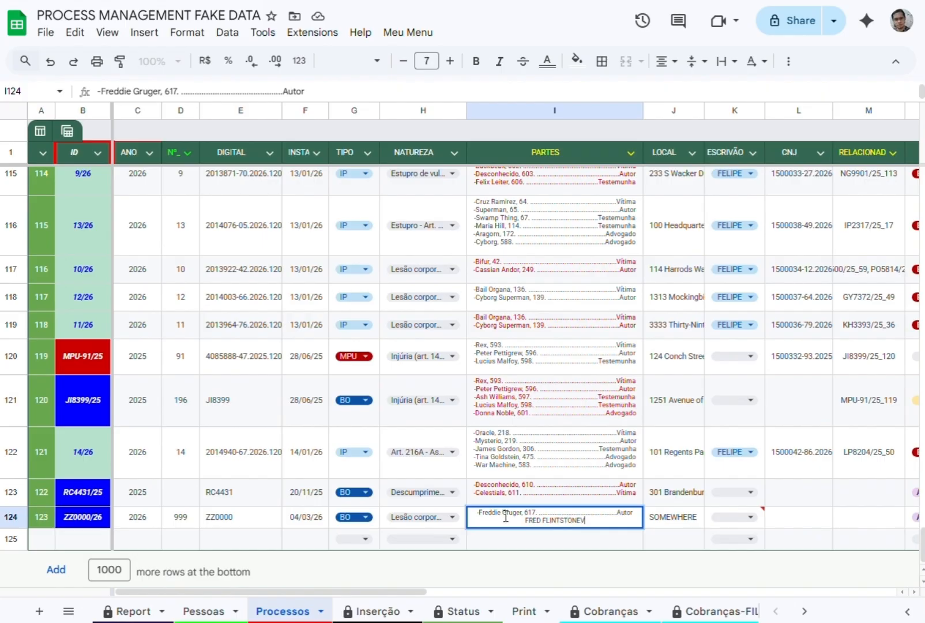
key("Tab")
Start a new process in row 125 with number 999 and DIGITAL number 2015456-46.
left_click(144, 544)
left_click(189, 539)
type("999")
key("Tab")
type("2015456-46")
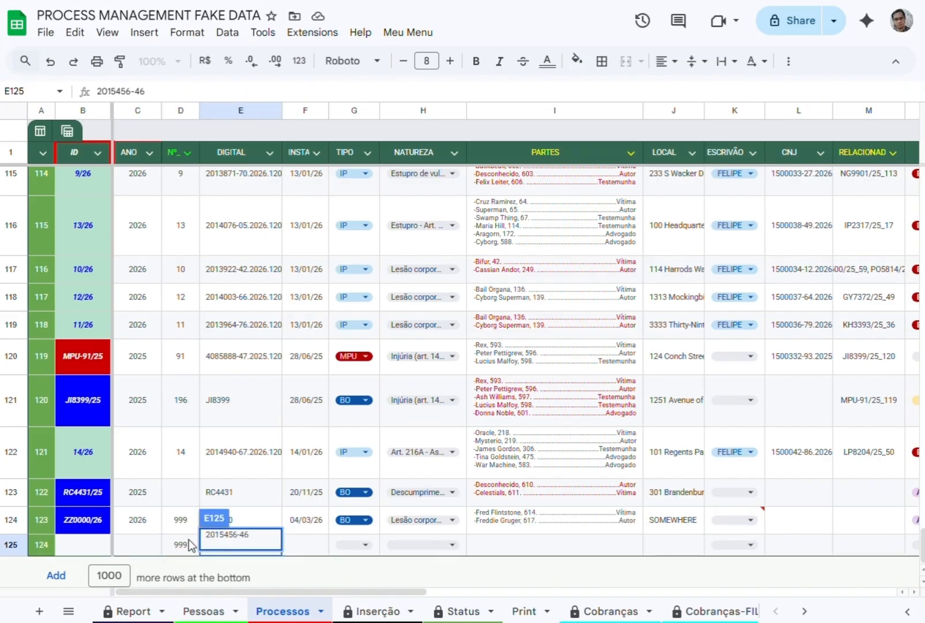
Set row 125's INSTA date to 05/03/26 and its TIPO to IP.
key("Tab")
key("Tab")
key("Return")
key("Tab")
key("Return")
key("Escape")
Copy the ID ZZ0000/26 from row 124 into the related-process cell (column M) of row 125.
key("Tab")
key("Tab")
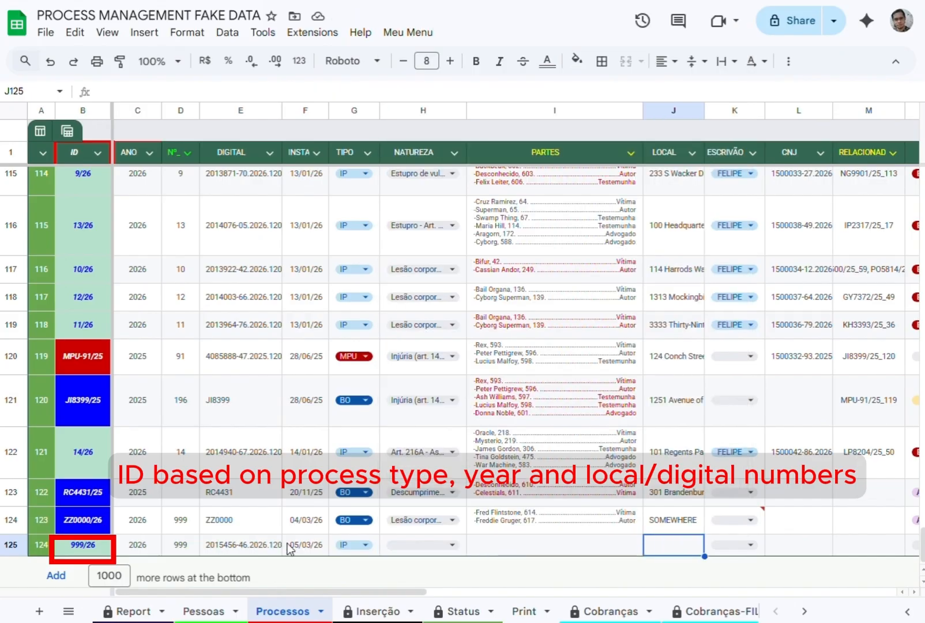
left_click(82, 521)
key("ctrl+c")
left_click(695, 546)
Set row 125's STATUS to IP Instaurado.
key("Tab")
key("Tab")
key("Tab")
key("Tab")
key("Left")
key("Return")
key("ctrl+v")
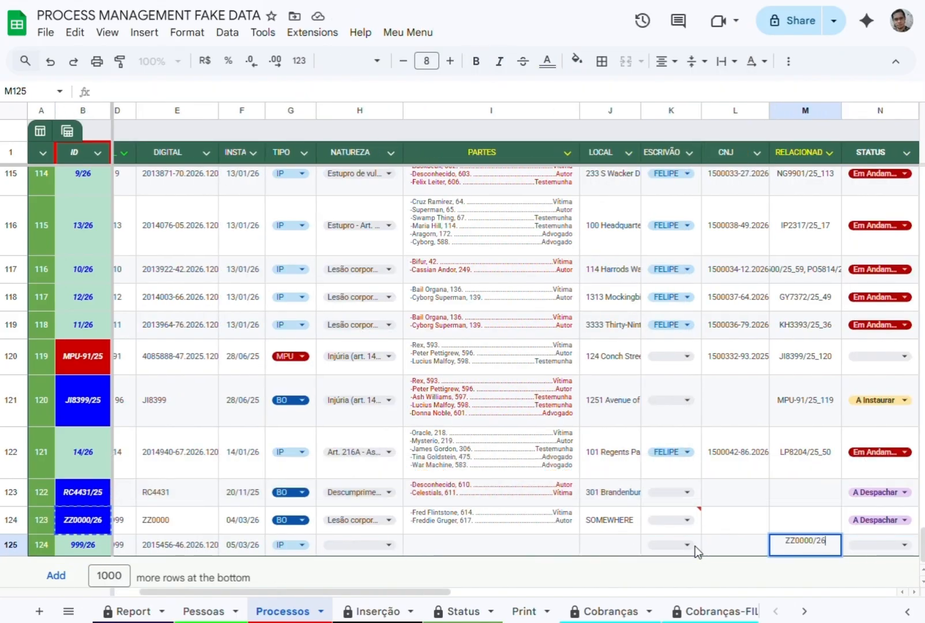
key("Return")
key("Tab")
key("Return")
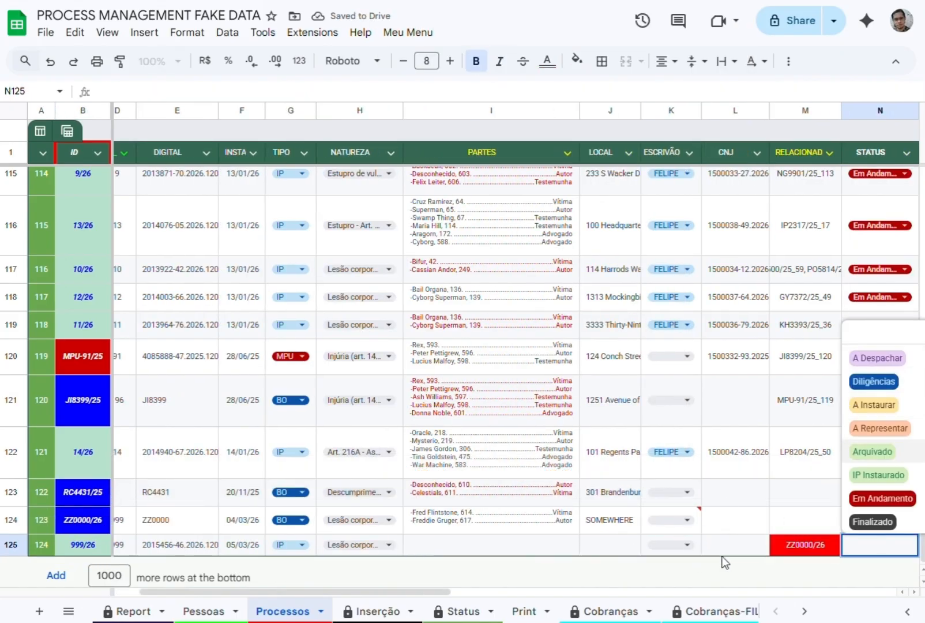
left_click(854, 476)
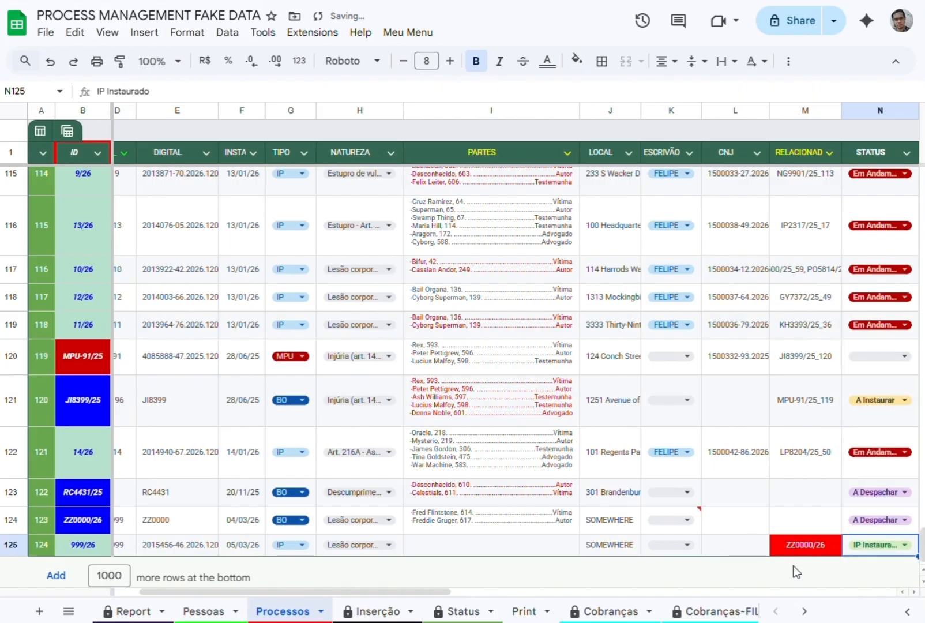
key("Tab")
key("Tab")
key("Return")
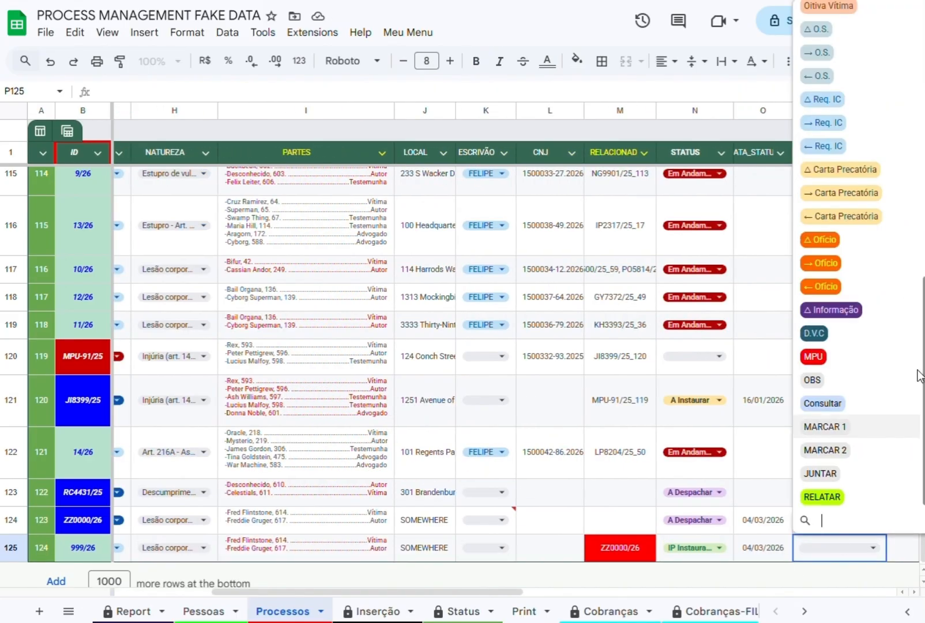
scroll(891, 384, "up", 2)
scroll(886, 386, "down", 2)
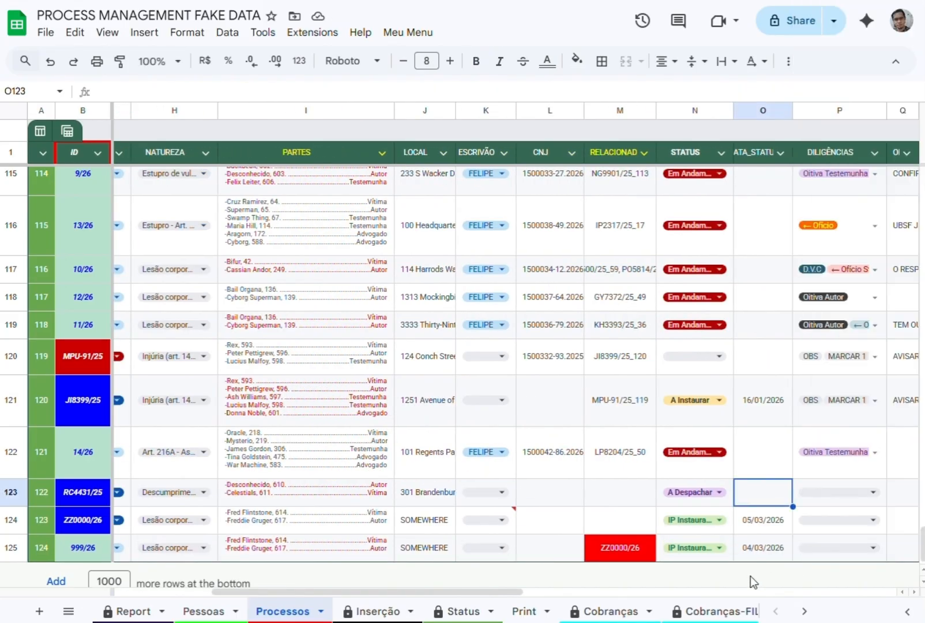
left_click_drag(500, 591, 395, 594)
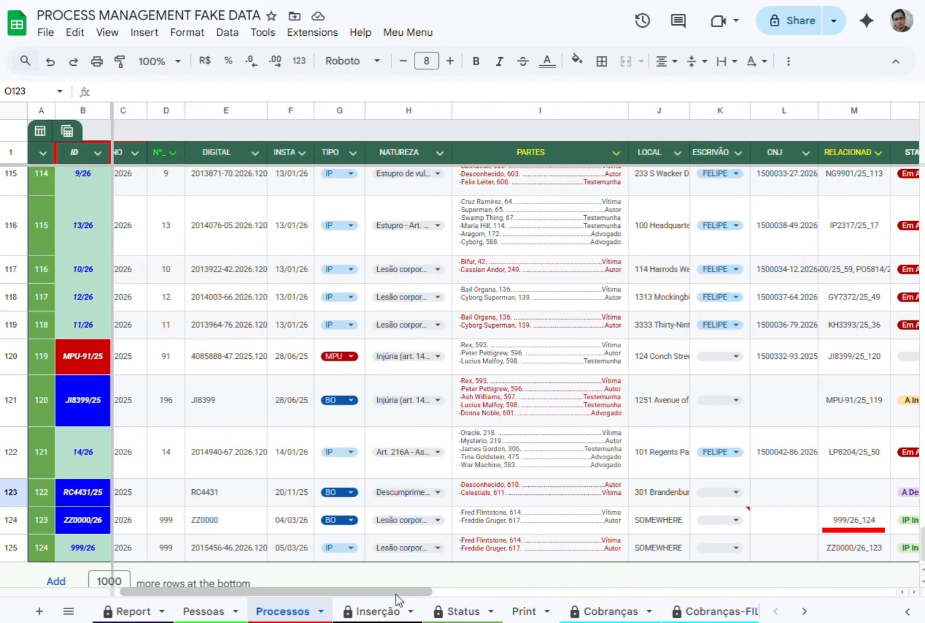
left_click(726, 517)
left_click(773, 537)
left_click(767, 523)
key("Left")
key("Delete")
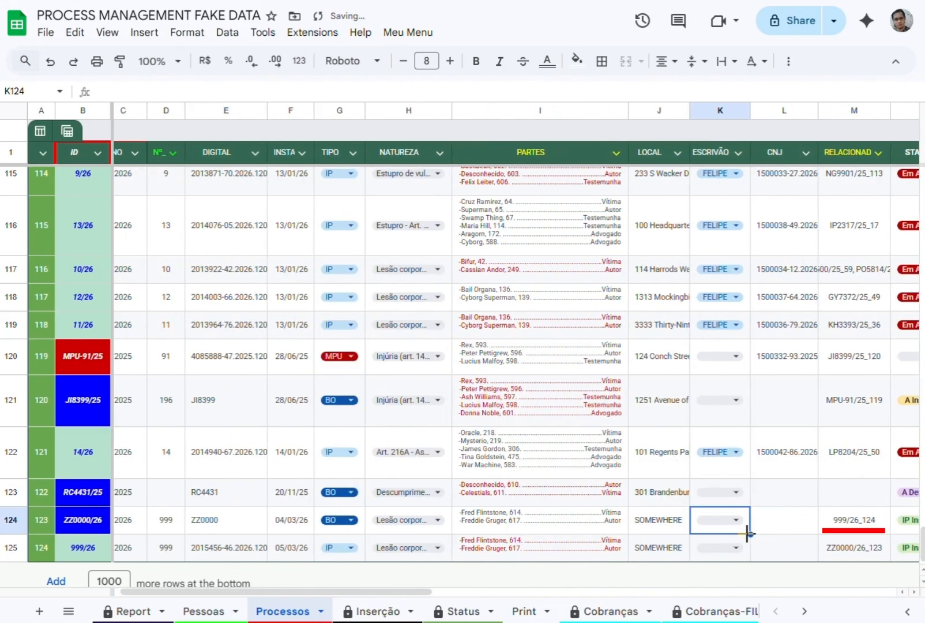
Assign the clerk in row 125's ESCRIVÃO cell, choosing the same clerk as in the earlier IP rows.
left_click(730, 547)
left_click(722, 524)
left_click_drag(398, 594, 326, 595)
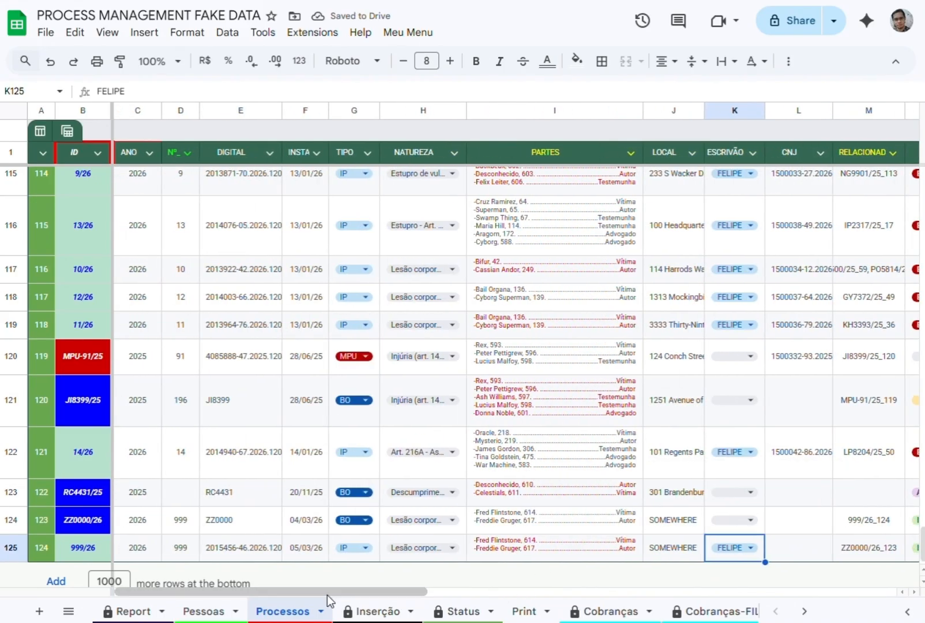
Check the linked processes in column F for rows 618 and 615 of the Pessoas sheet.
left_click(207, 610)
left_click(407, 540)
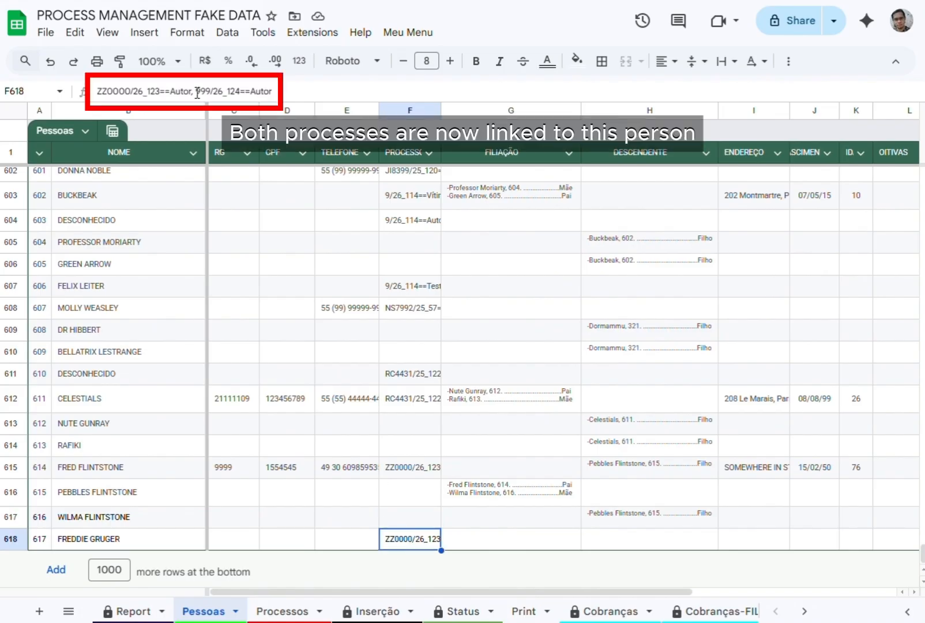
left_click(404, 470)
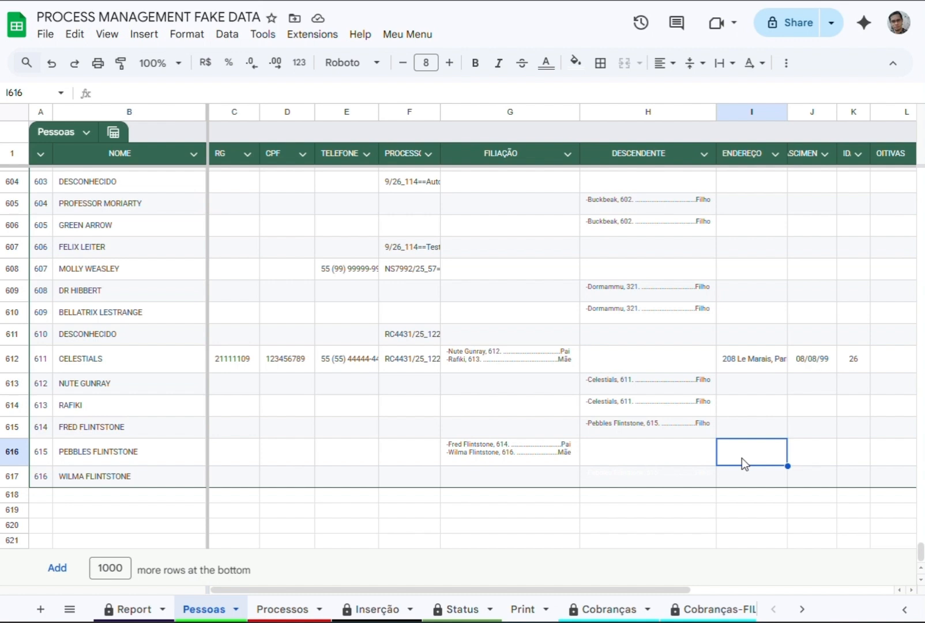
Enter the related person's full name followed by ==AMIGO in row 615's RELACIONADOS cell.
key("Right")
key("Up")
key("Right")
key("Right")
key("Right")
key("Right")
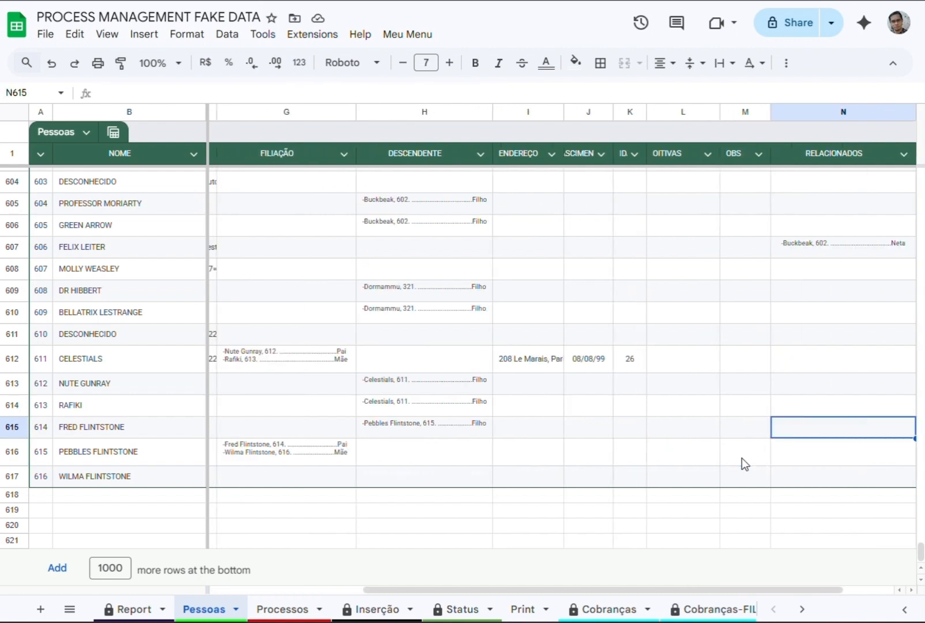
type("BARN")
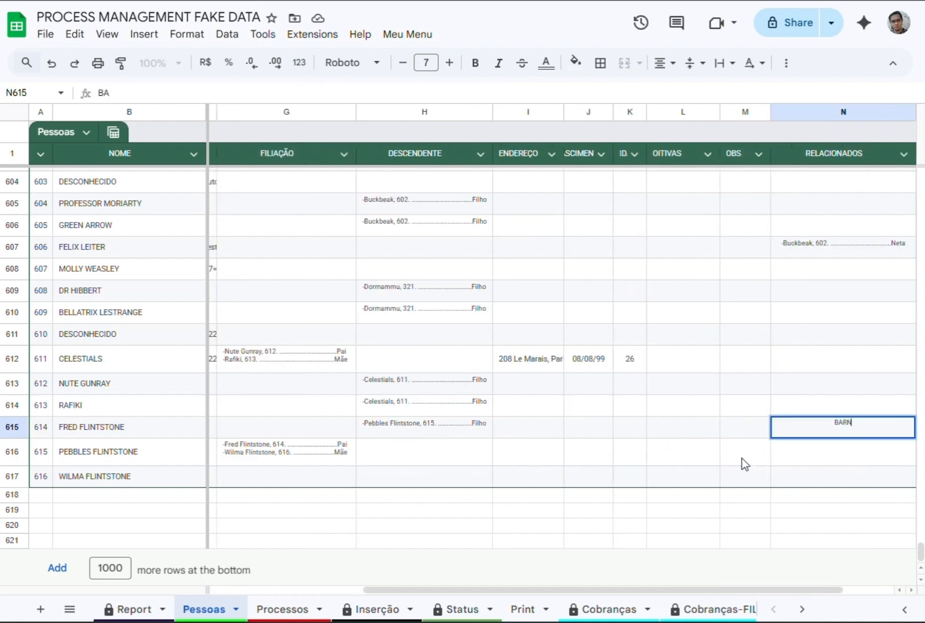
type("EY RUBBLE")
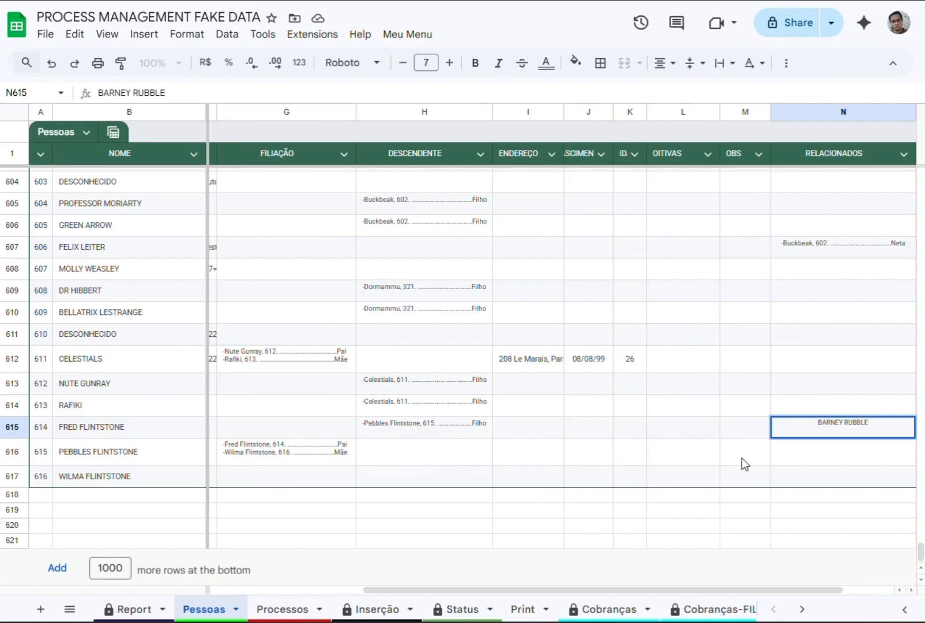
type("==AMIGO")
key("Return")
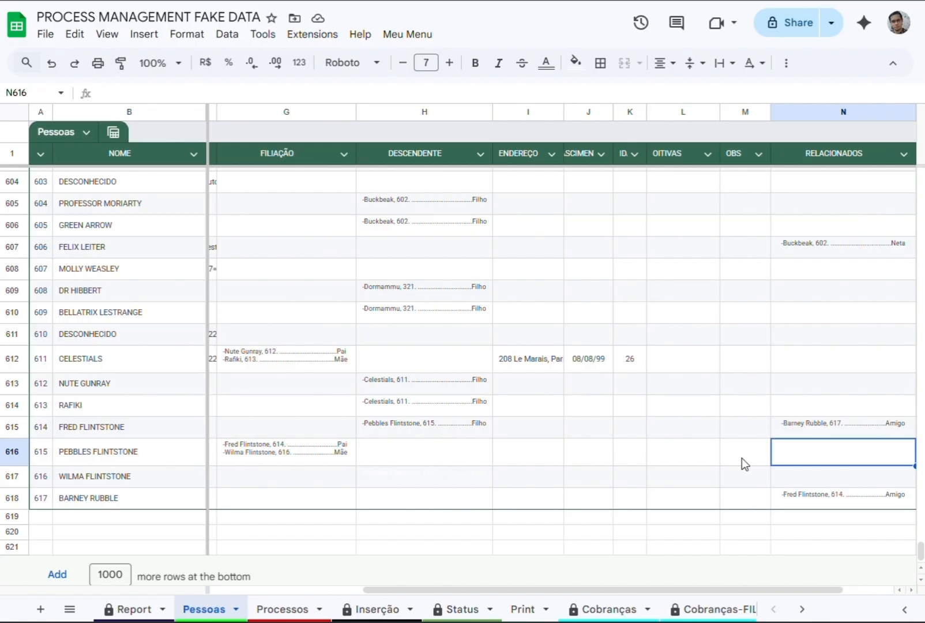
Add a second related person's full name followed by ==NAMORADA<O to row 618's RELACIONADOS cell.
key("Down")
key("Down")
key("F2")
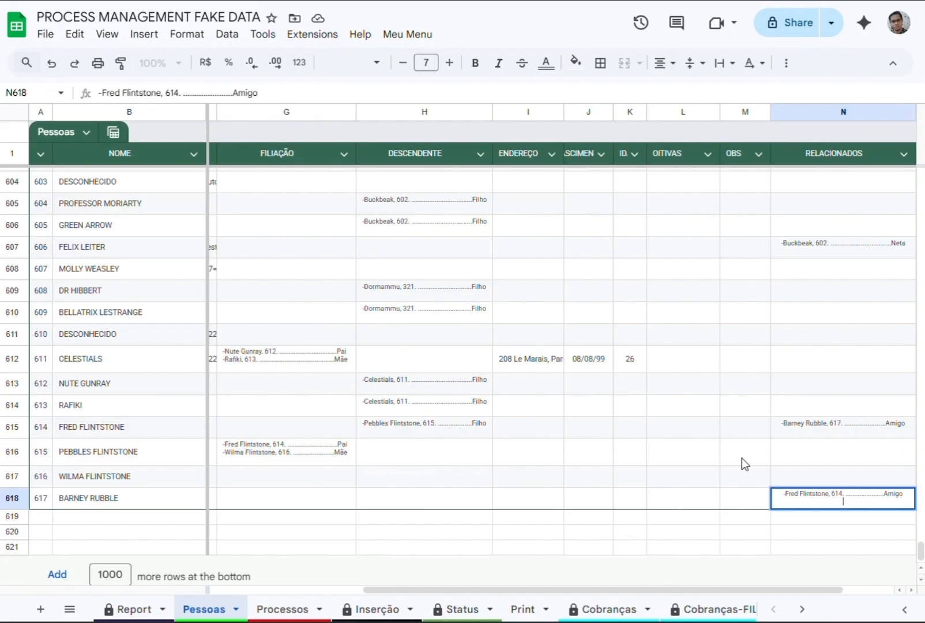
type("BETTY RUBBLE==NAMORADA<")
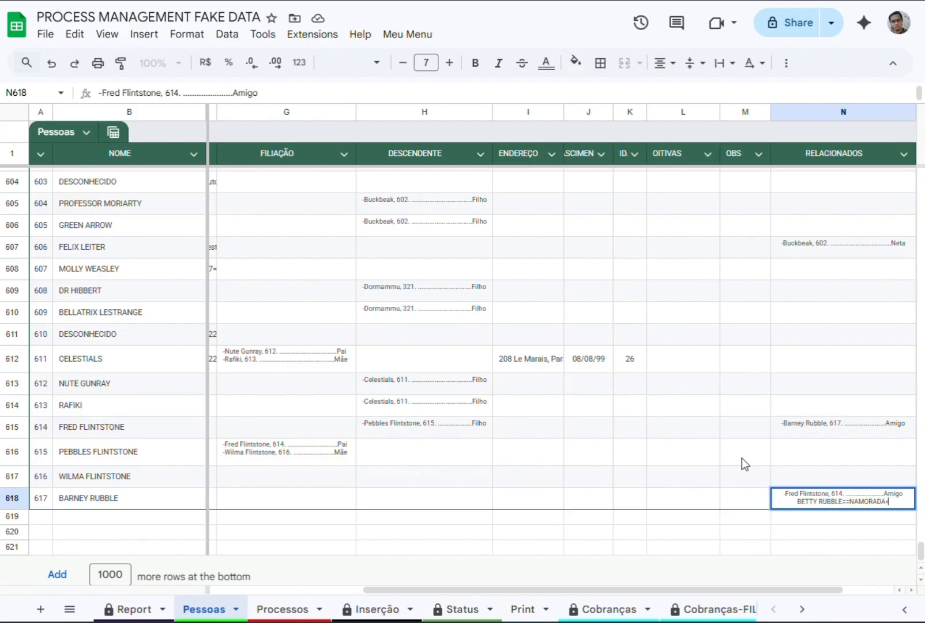
type("-")
type("O")
key("BackSpace")
key("BackSpace")
type("O")
key("Return")
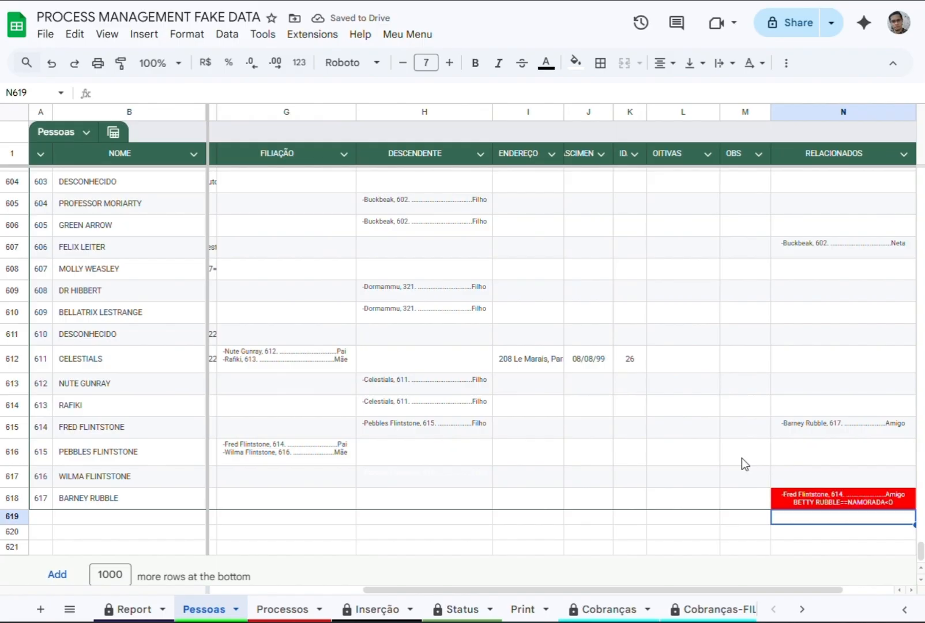
Reset the text colour of the whole row 619.
left_click(814, 494)
left_click(814, 527)
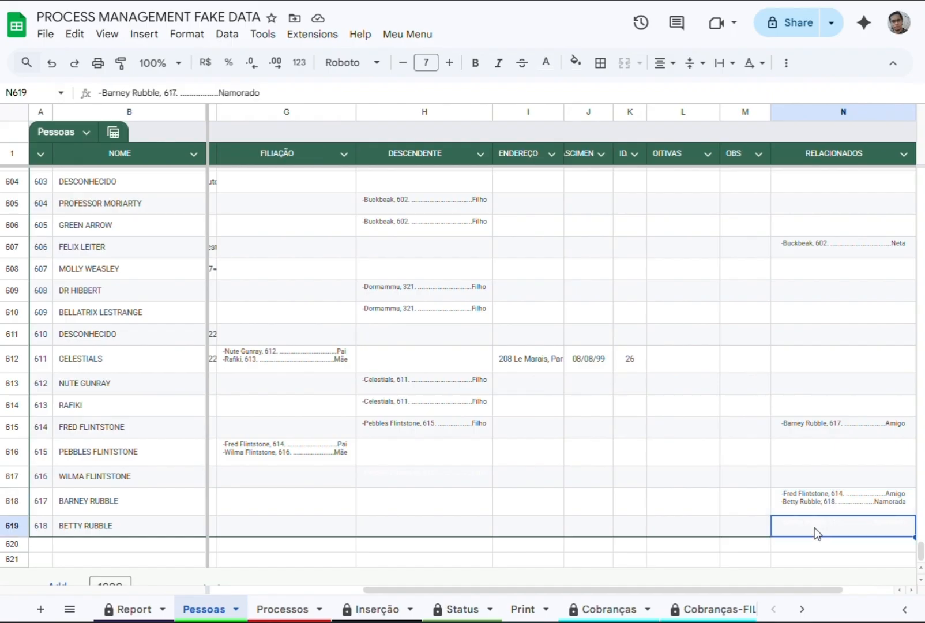
left_click(9, 526)
left_click(548, 65)
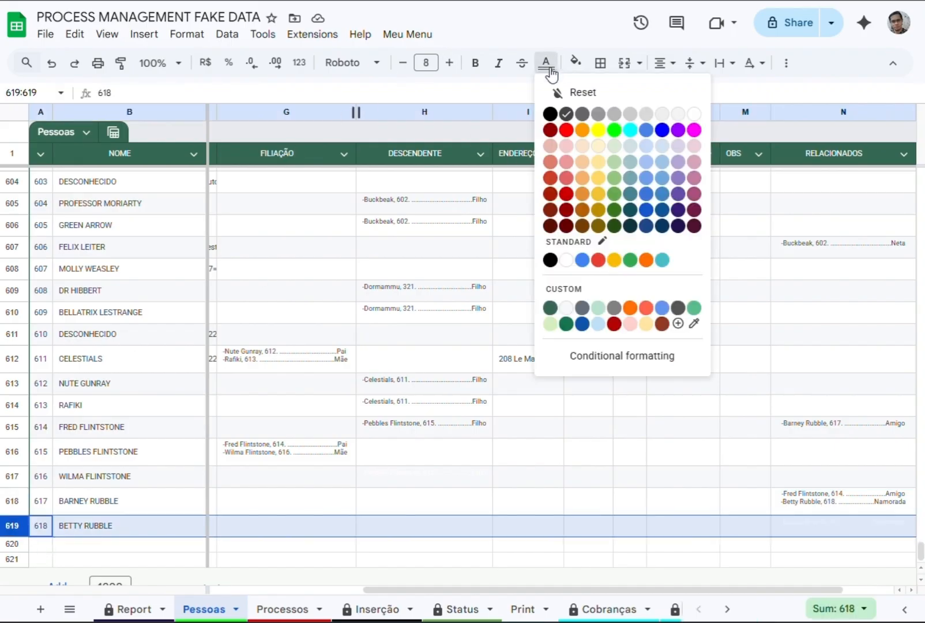
left_click(571, 94)
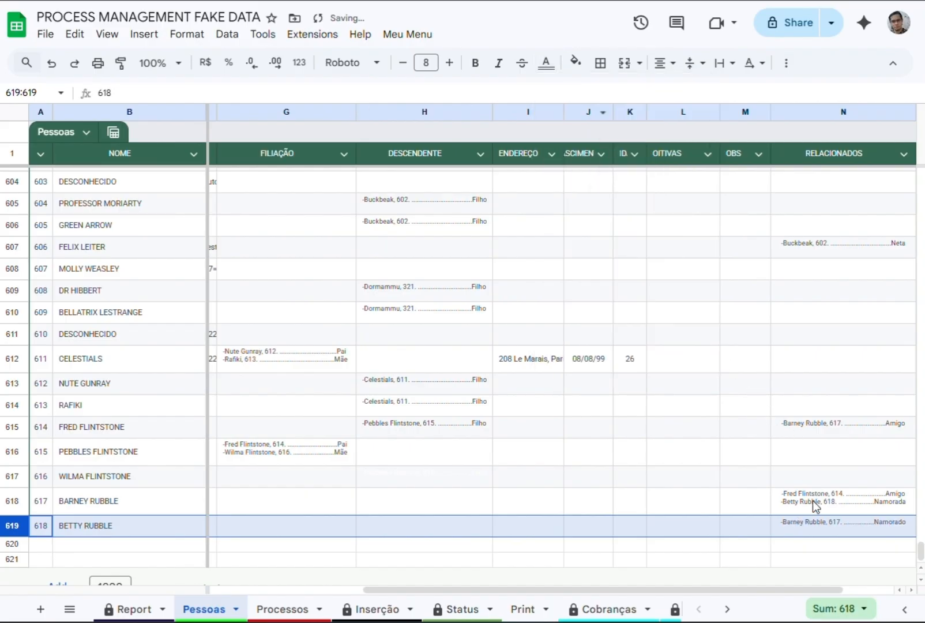
Clear the relationship from row 619's RELACIONADOS cell.
left_click(816, 527)
double_click(825, 520)
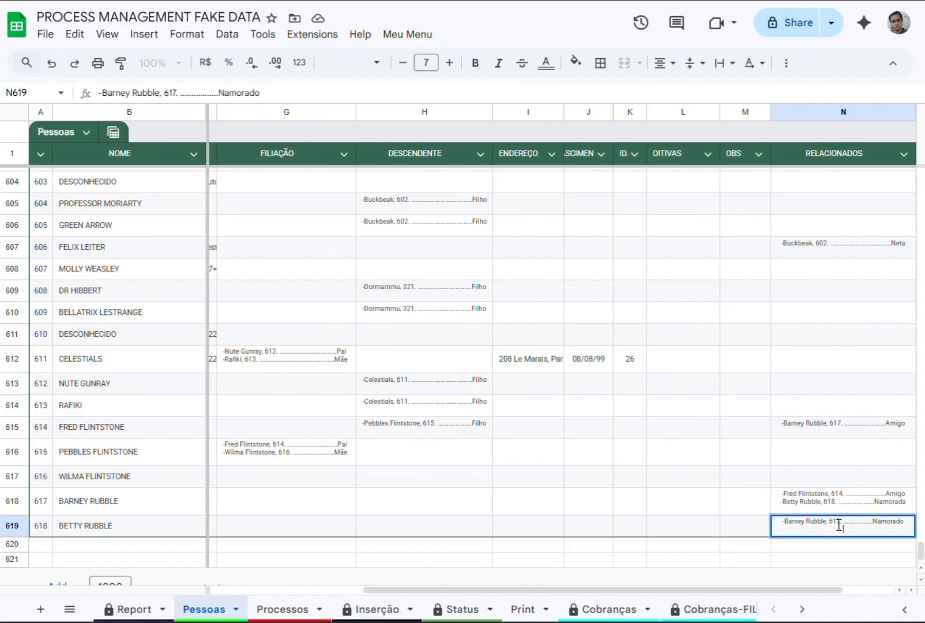
key("Escape")
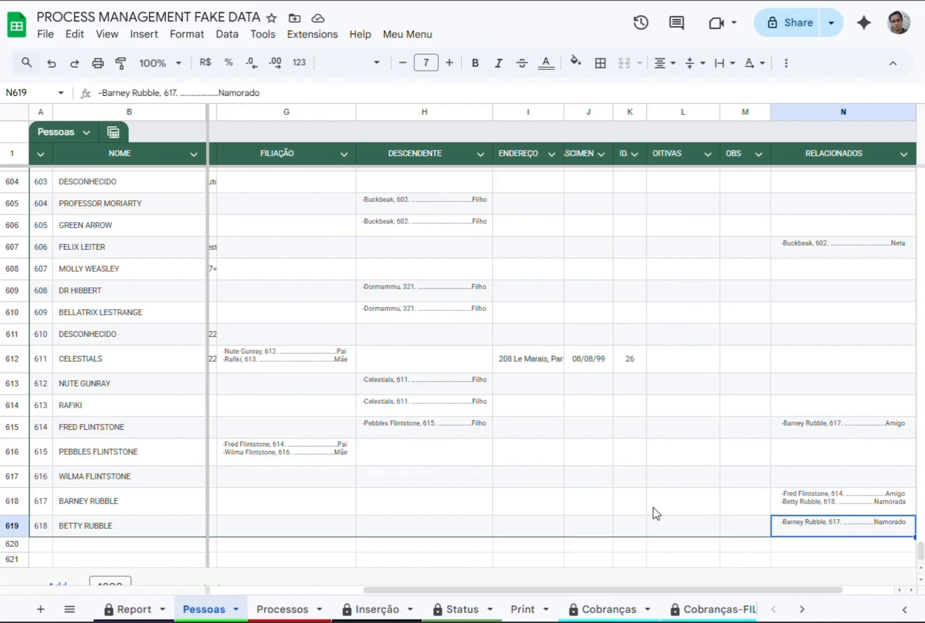
key("Delete")
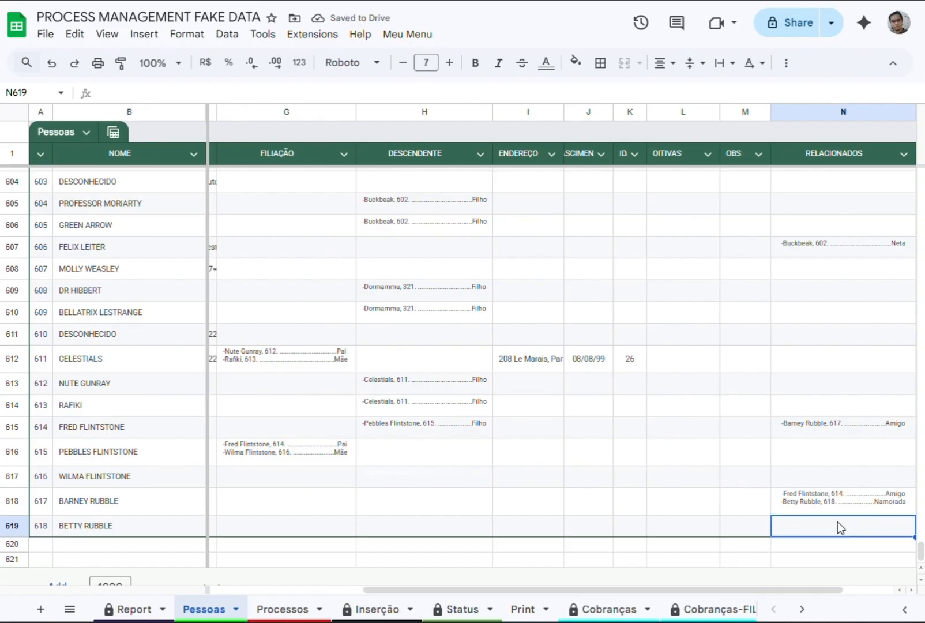
Enter the full name of row 618's person followed by =NAMORADO<NAMORADA in row 619's RELACIONADOS cell and check both linked entries.
type("B")
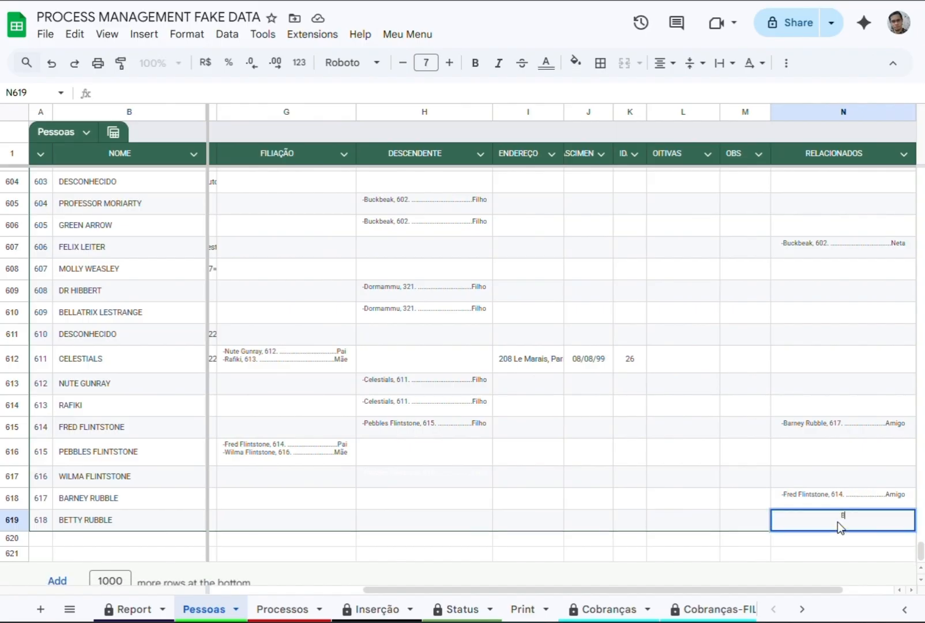
type("ARNEY RUBBLE=NAMORADO<NAMORADA")
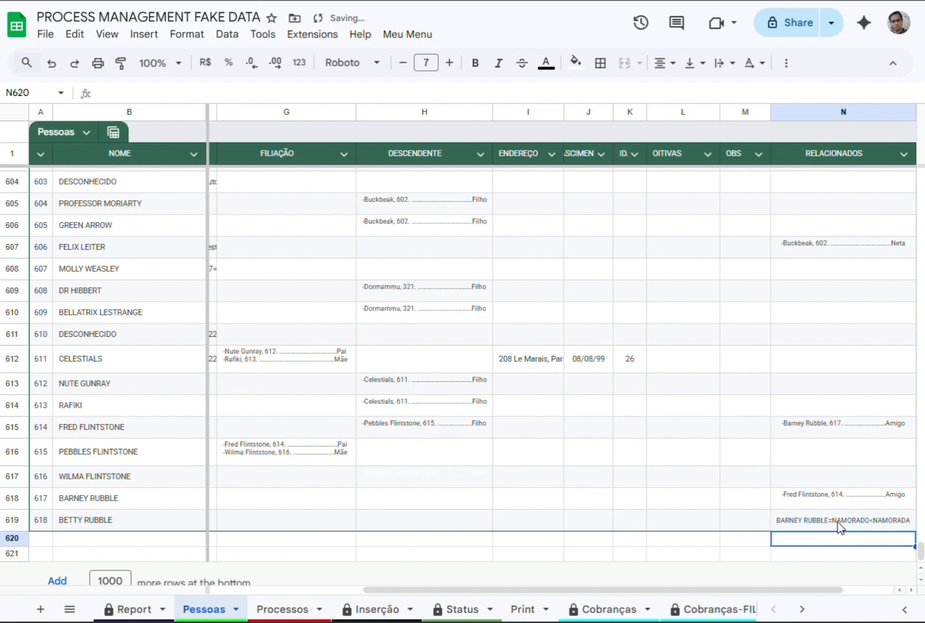
left_click(833, 449)
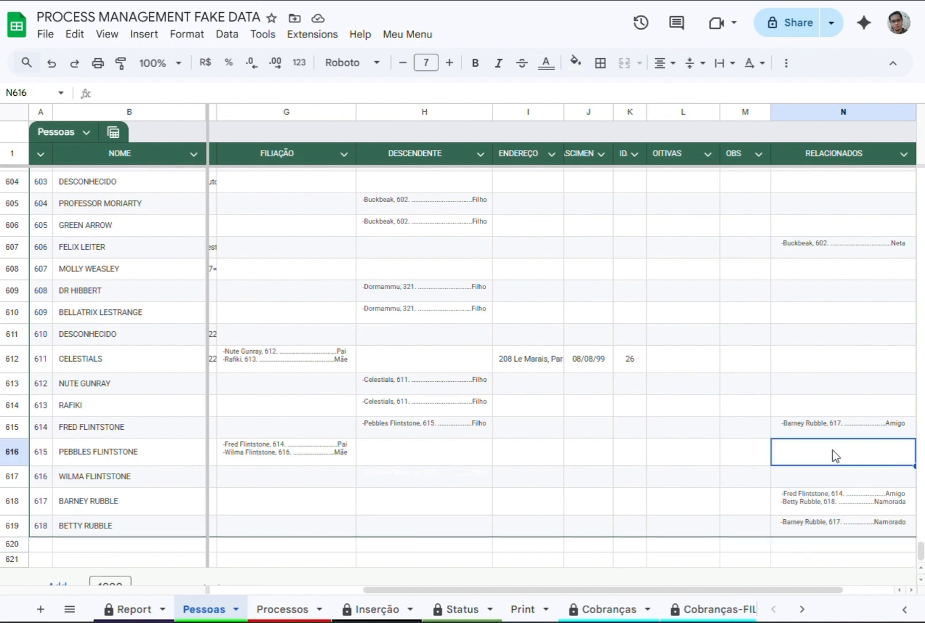
left_click(824, 519)
left_click(842, 447)
left_click(853, 507)
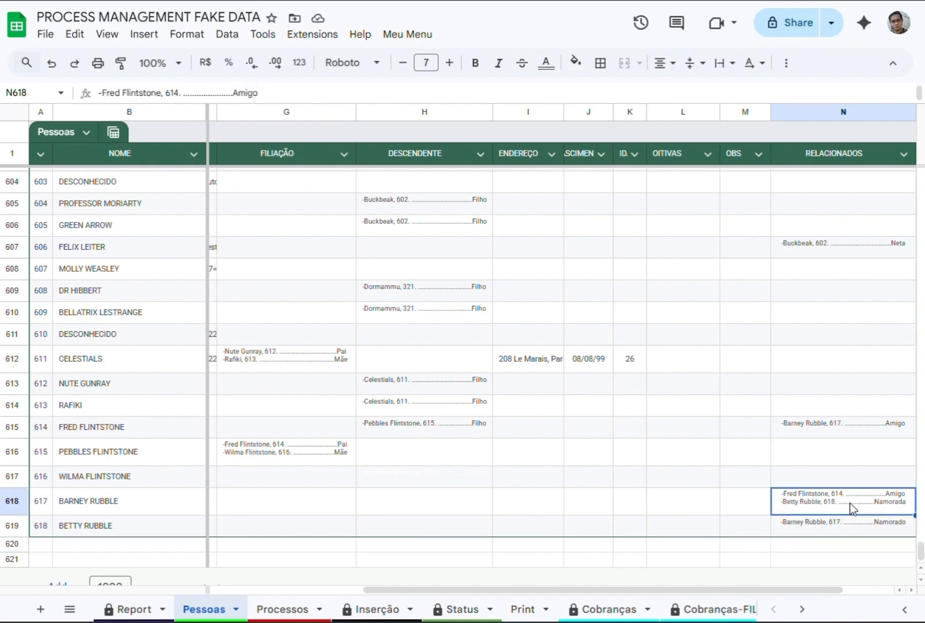
Add a line with the pet's name followed by =PET<OWNER to row 615's RELACIONADOS cell.
left_click(841, 458)
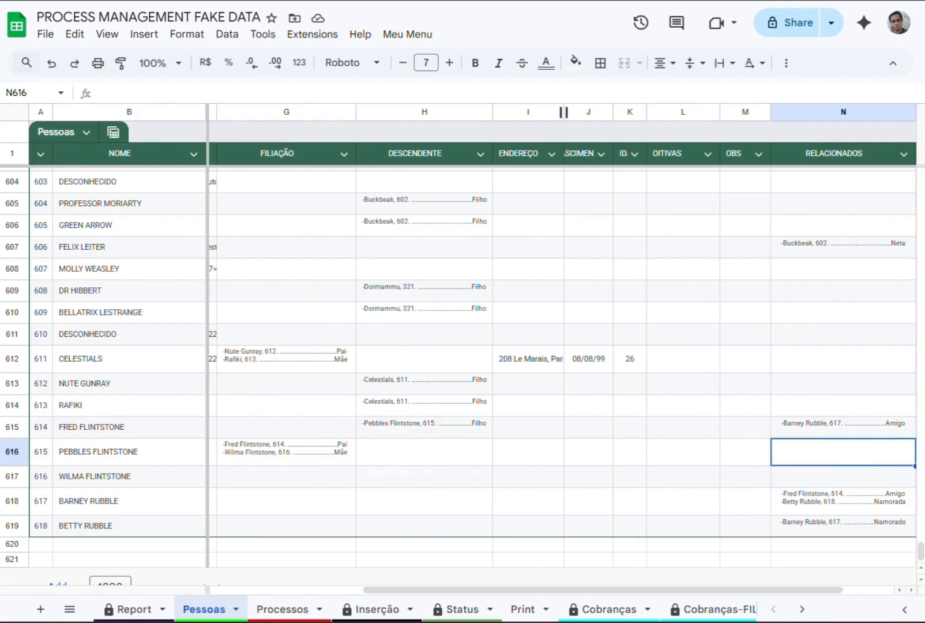
left_click(845, 425)
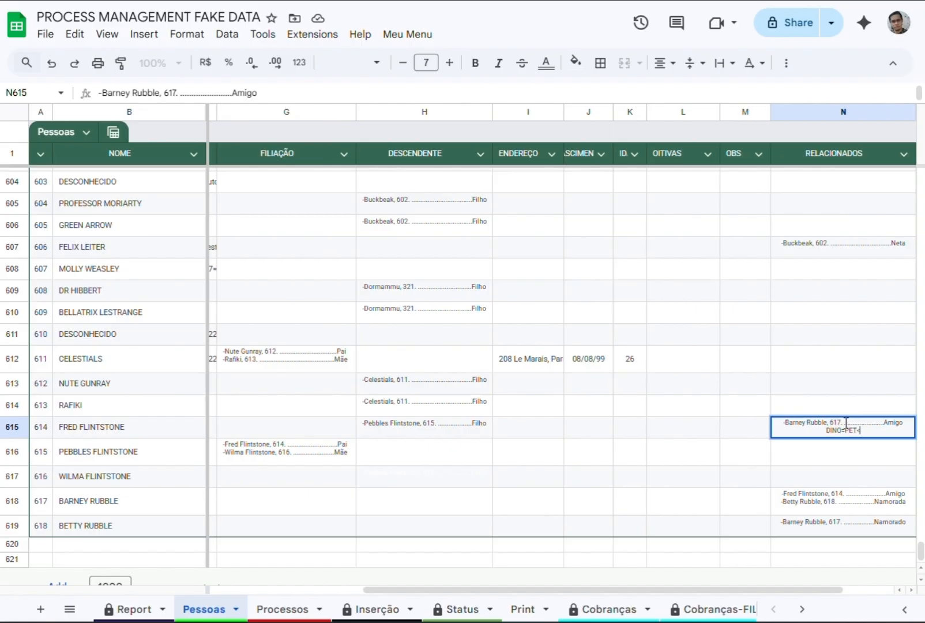
type("OWNER")
key("Return")
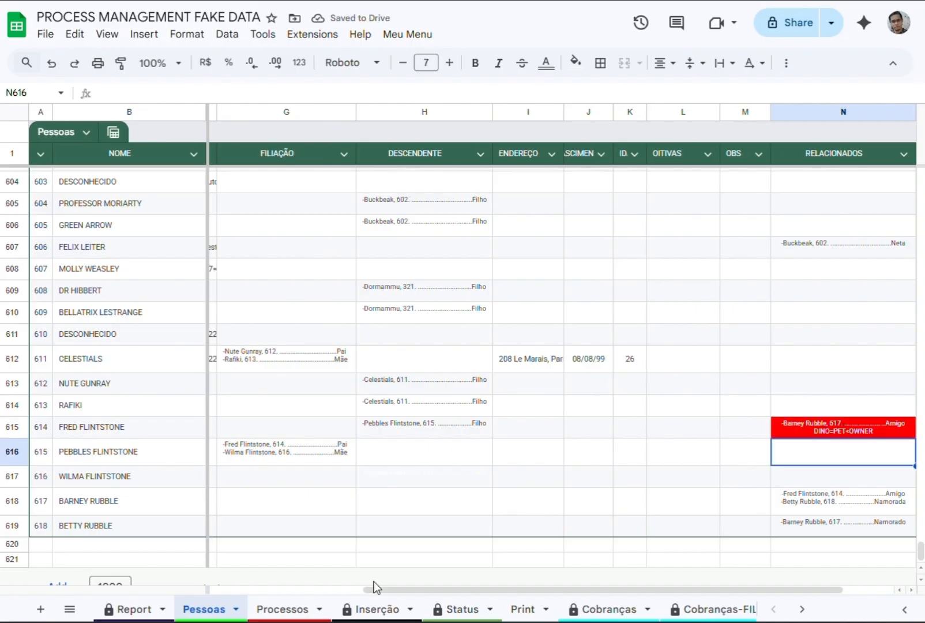
Add another new person's full name to the NOME column in row 621.
left_click_drag(375, 589, 226, 571)
scroll(227, 572, "down", 1)
left_click(90, 543)
type("B")
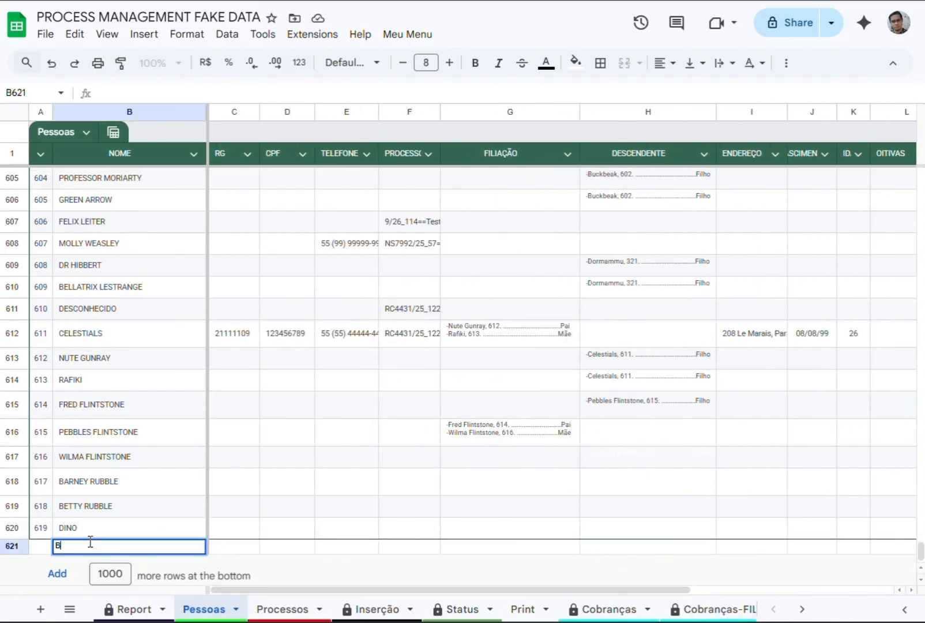
key("Tab")
key("Tab")
key("Tab")
key("Tab")
key("Tab")
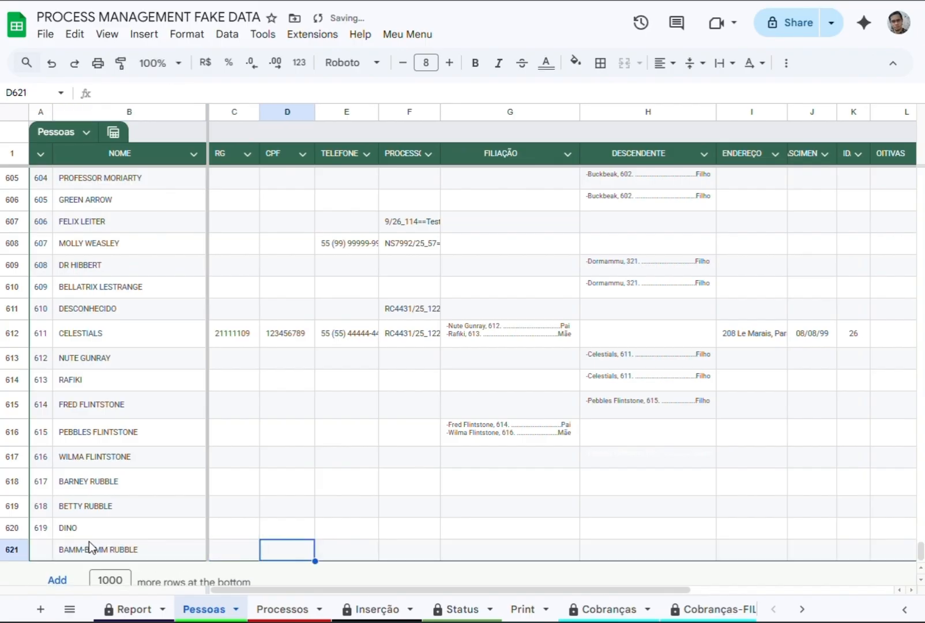
Enter the father's full name with suffix P and the mother's full name with suffix M in row 621's FILIAÇÃO cell.
type("BARNEY")
key("Escape")
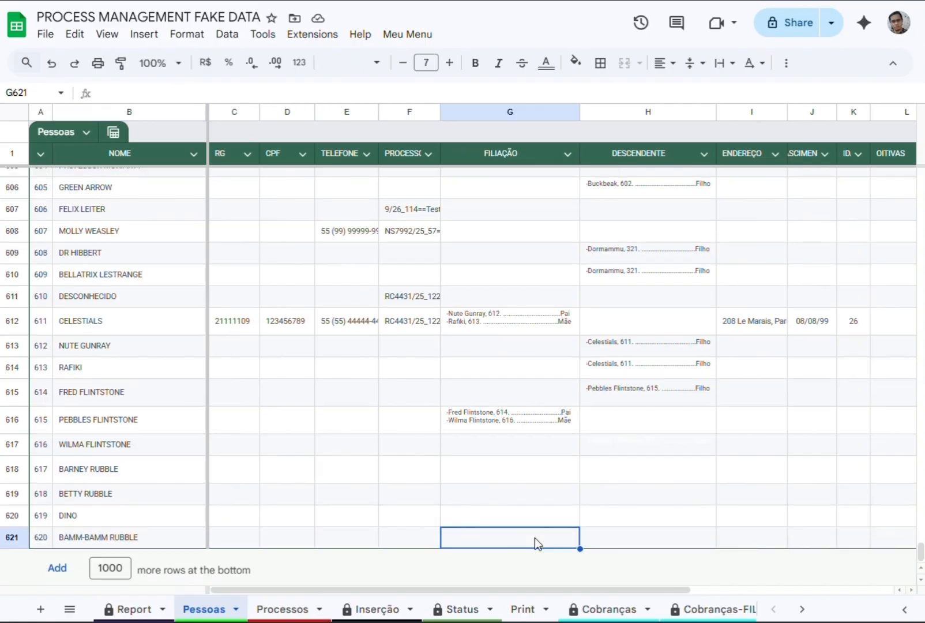
type("BARNEY RUBBLEP, BETTY RUBBLEM")
key("ctrl+Return")
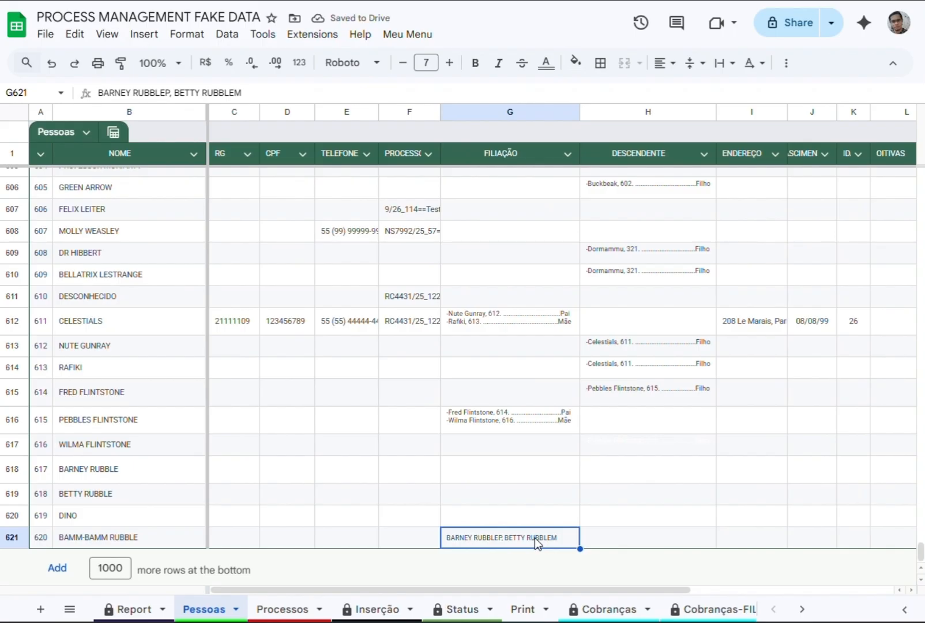
Paste the first IP text from the FAKE DATA spreadsheet into cell C11 of the Inserção sheet.
left_click(283, 609)
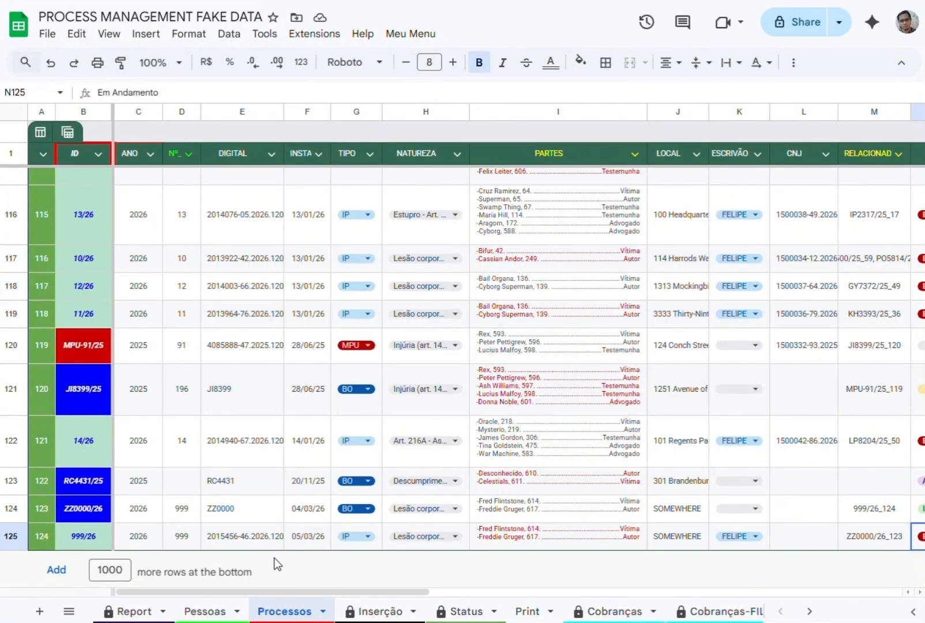
left_click(372, 609)
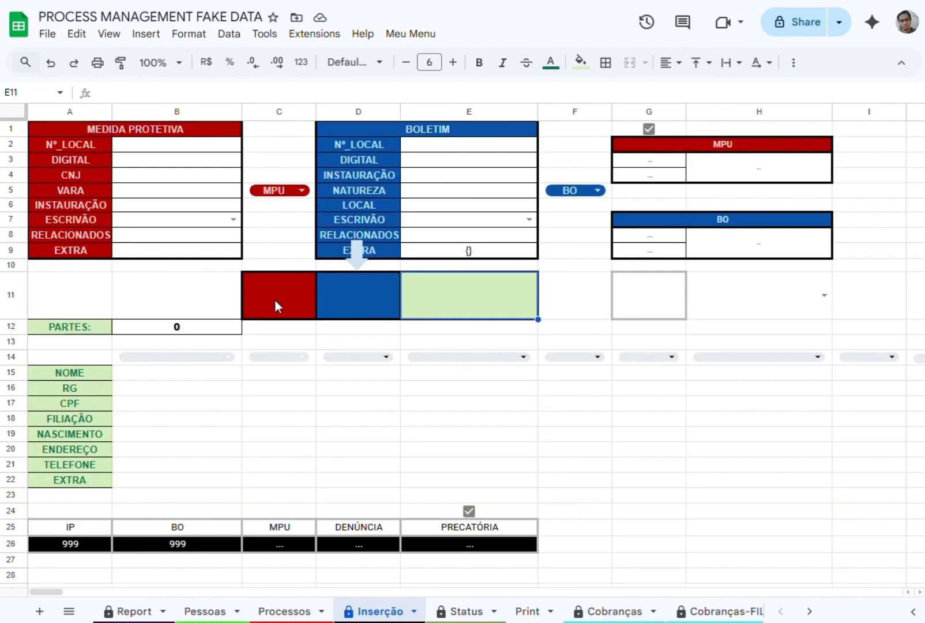
double_click(293, 292)
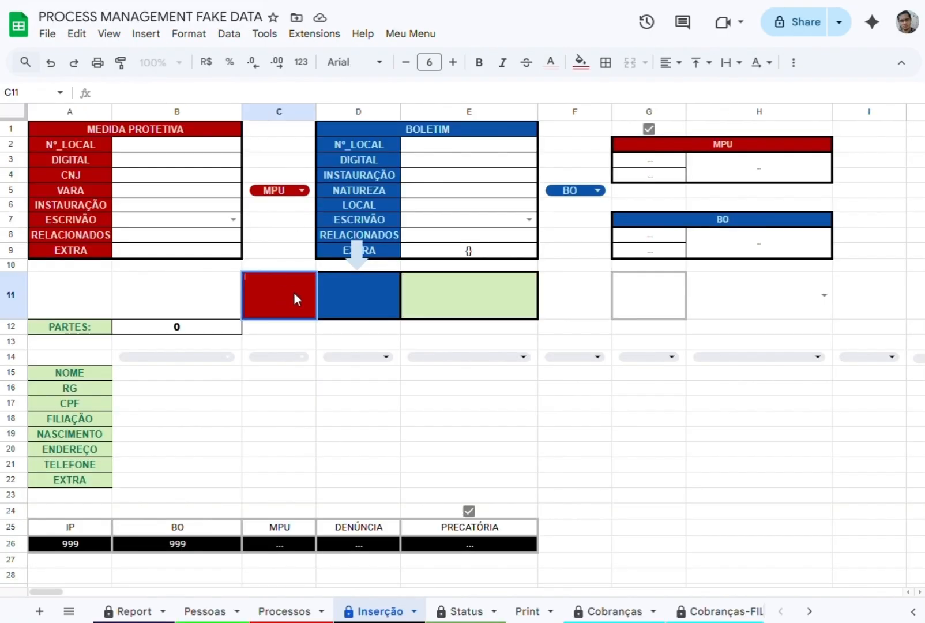
key("ctrl+v")
key("Return")
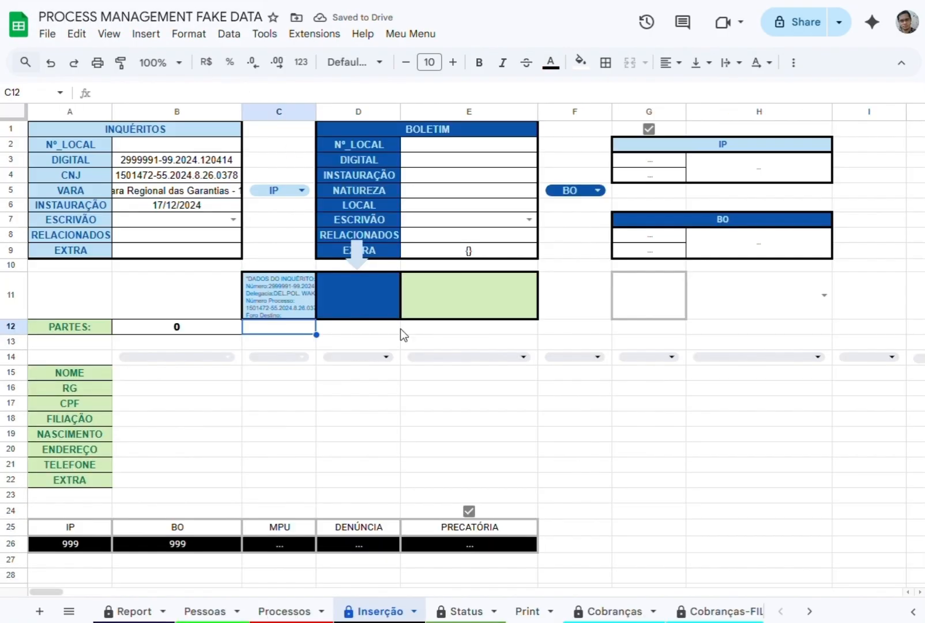
Paste the matching BO text into cell D11 of the Inserção sheet.
double_click(362, 303)
key("ctrl+v")
key("Return")
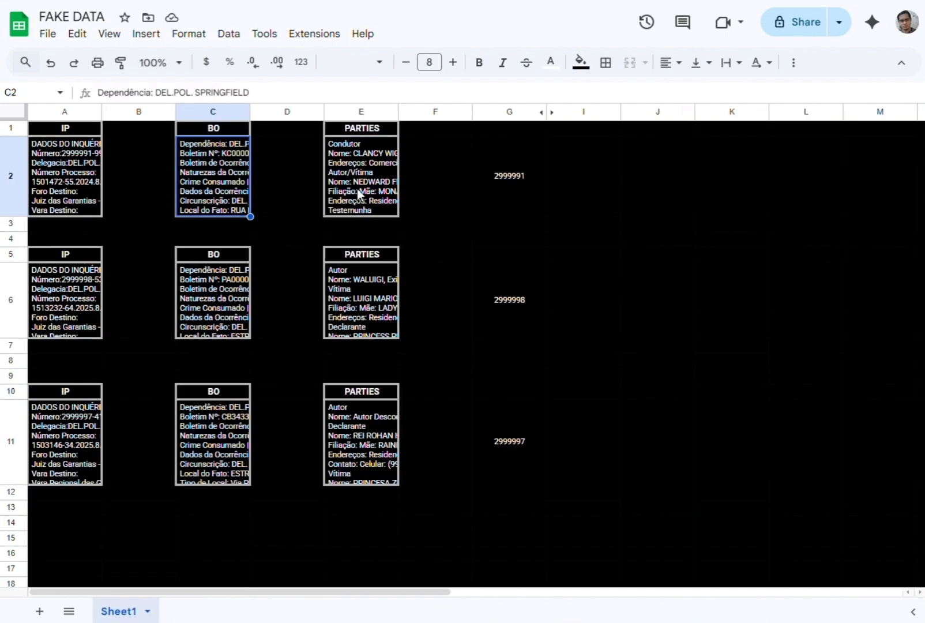
Copy the matching PARTIES text from the FAKE DATA spreadsheet and paste it into cell E11 of the Inserção sheet.
double_click(358, 189)
key("ctrl+a")
key("ctrl+c")
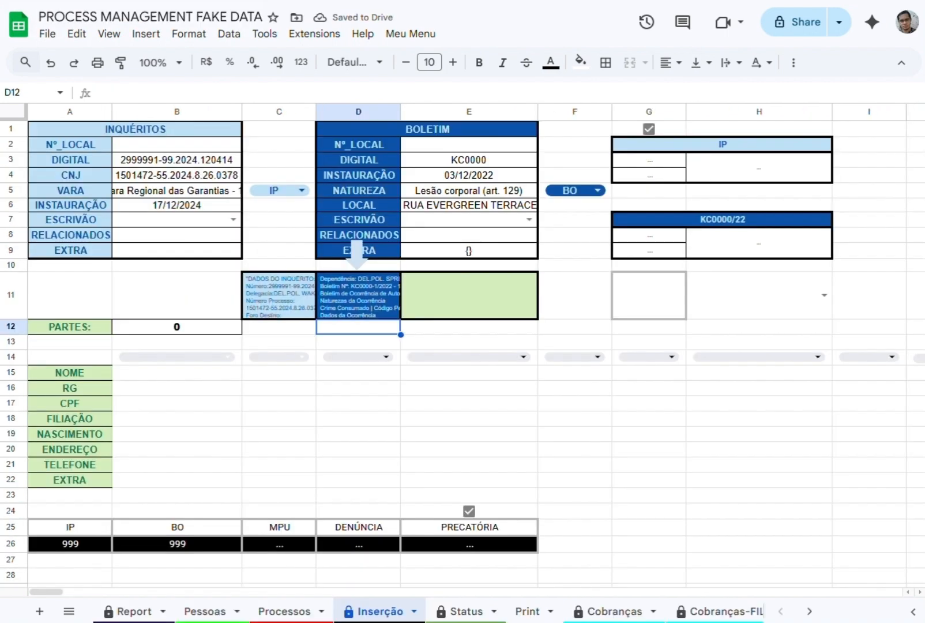
double_click(454, 302)
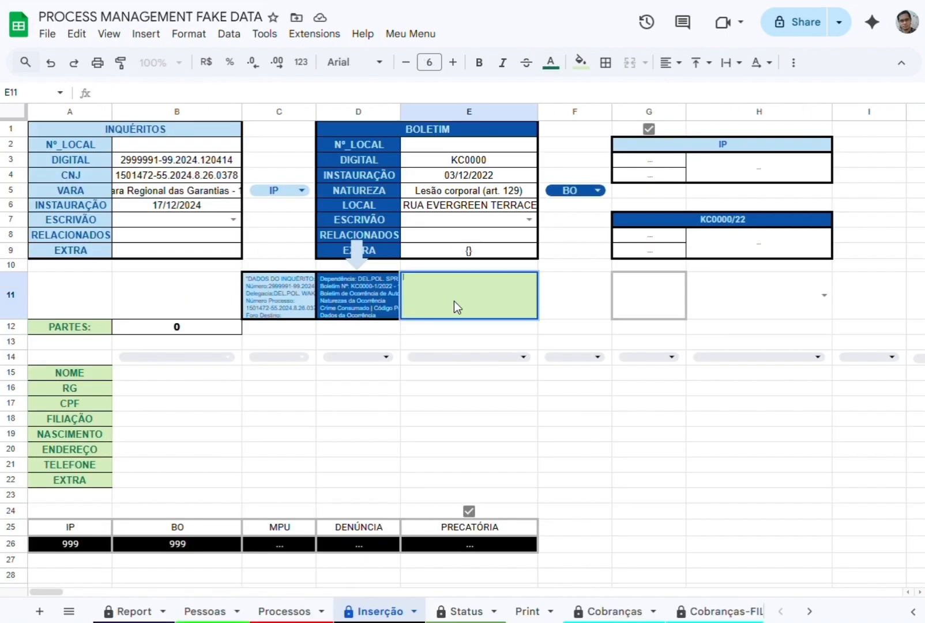
key("ctrl+v")
key("Return")
left_click(274, 285)
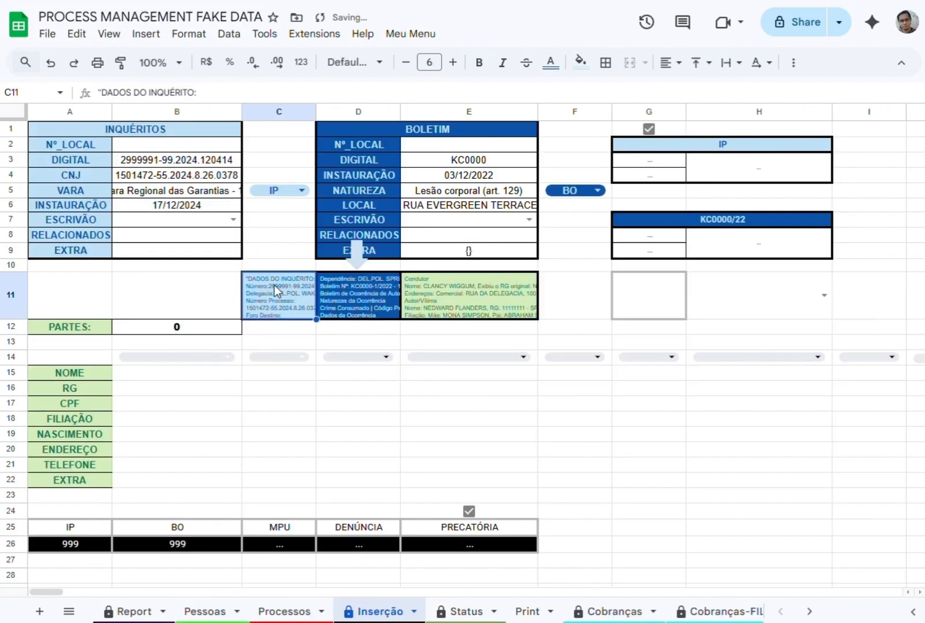
Set the INQUÉRITOS block's Nº_LOCAL to 1000 and assign the first listed clerk as ESCRIVÃO.
left_click(182, 146)
type("1000")
left_click(183, 219)
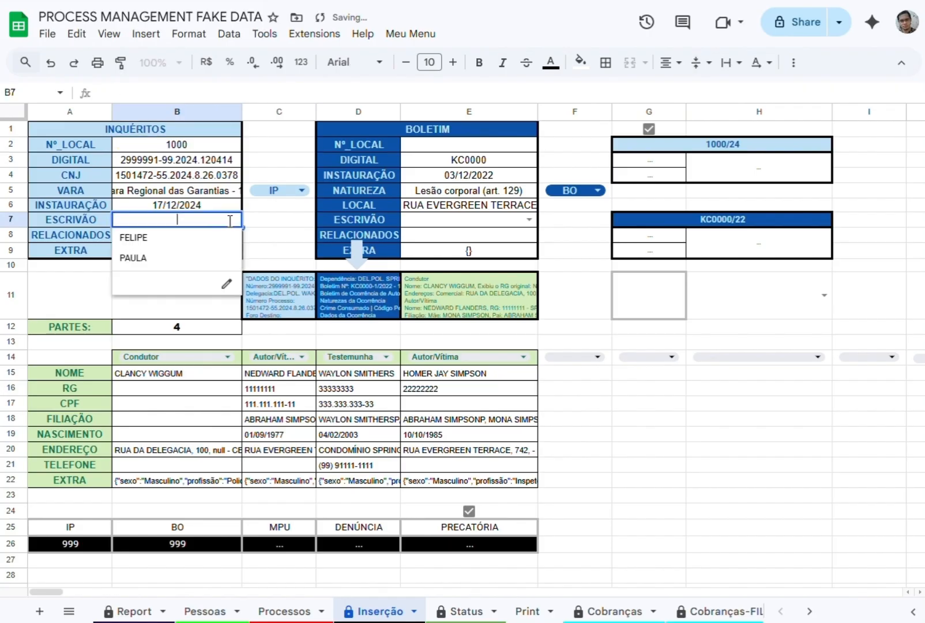
left_click(182, 239)
Set the BOLETIM block's Nº_LOCAL to 1020.
left_click(462, 144)
type("10")
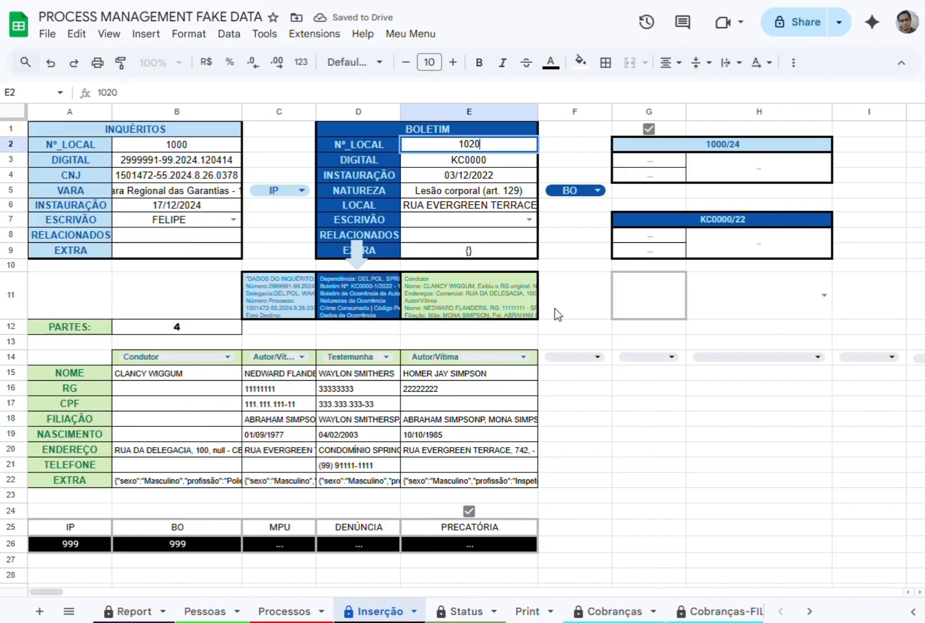
type("20")
left_click(557, 314)
Check the end of the Pessoas list and run the Inserção script to register 1000/24 and KC0000/22 with their parties.
left_click(185, 610)
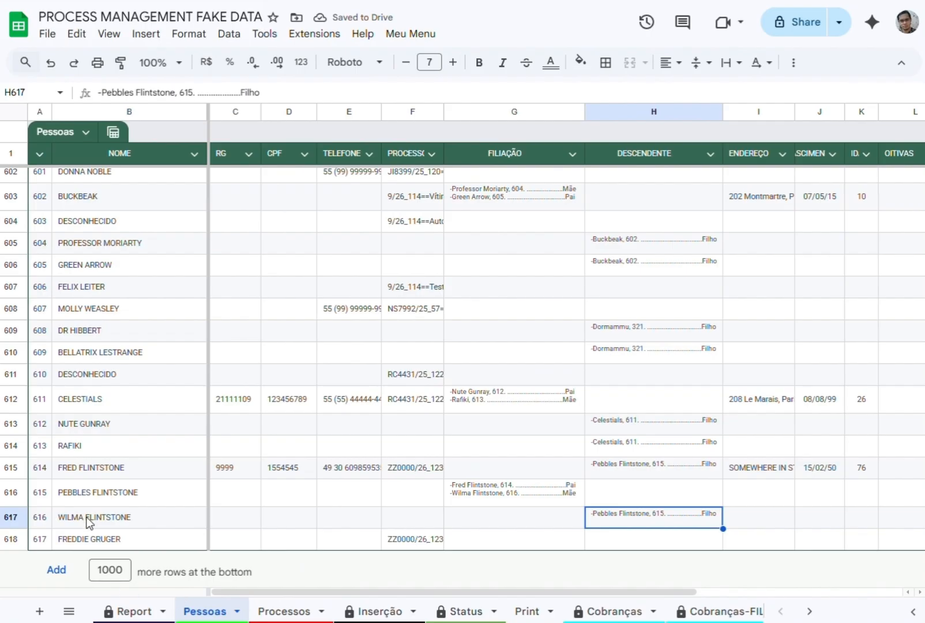
left_click(374, 611)
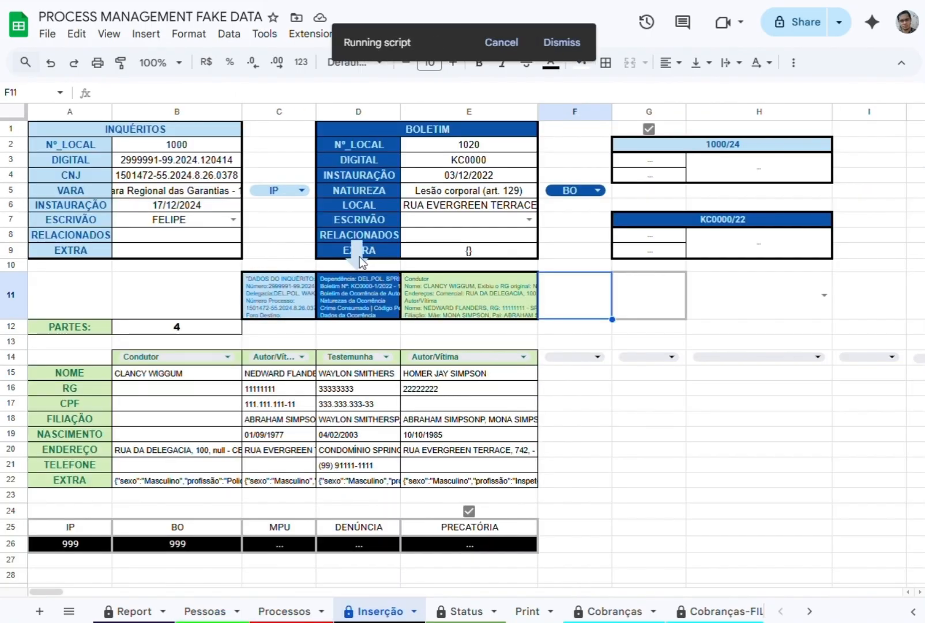
left_click(275, 424)
left_click(211, 413)
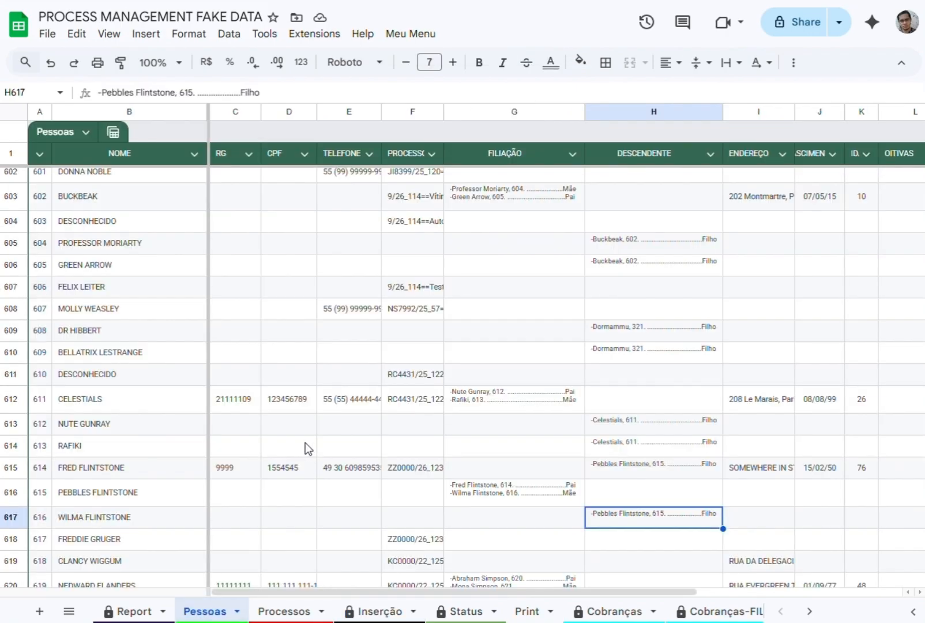
Check the newly added people in Pessoas and the new KC0000/22 and 1000/24 rows in Processos.
left_click(79, 527)
left_click(92, 467)
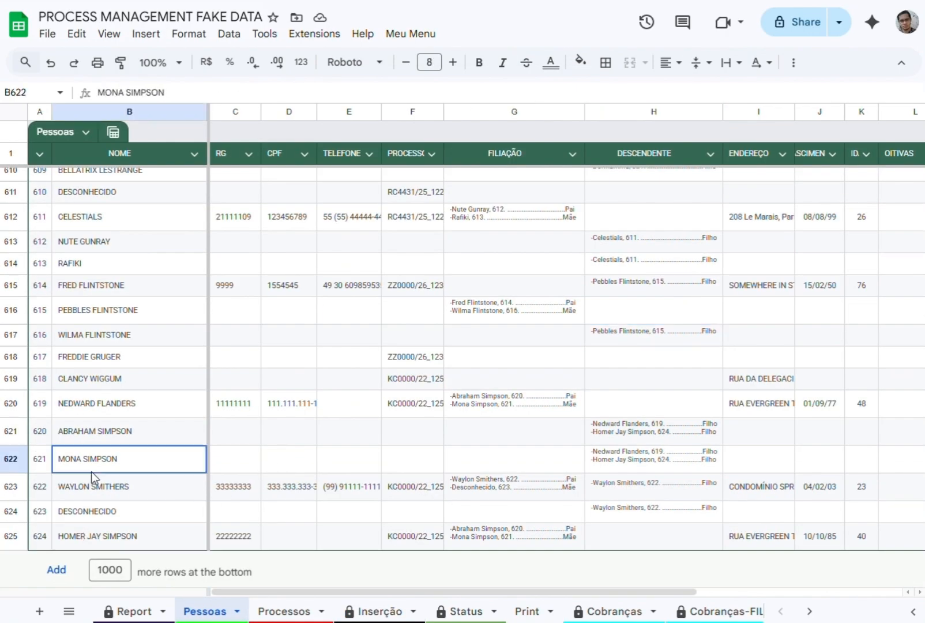
left_click(94, 403)
left_click(103, 358)
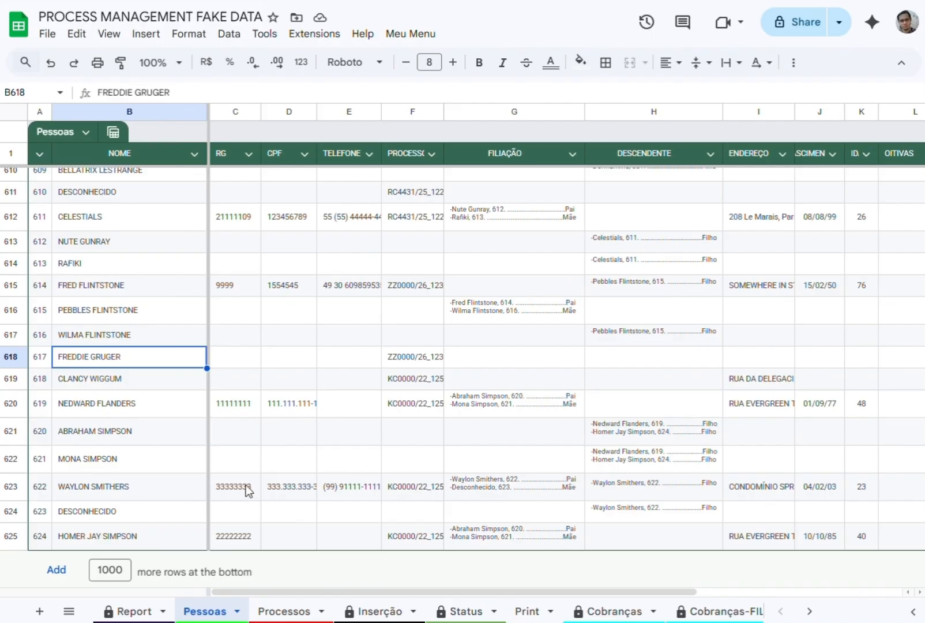
left_click(301, 616)
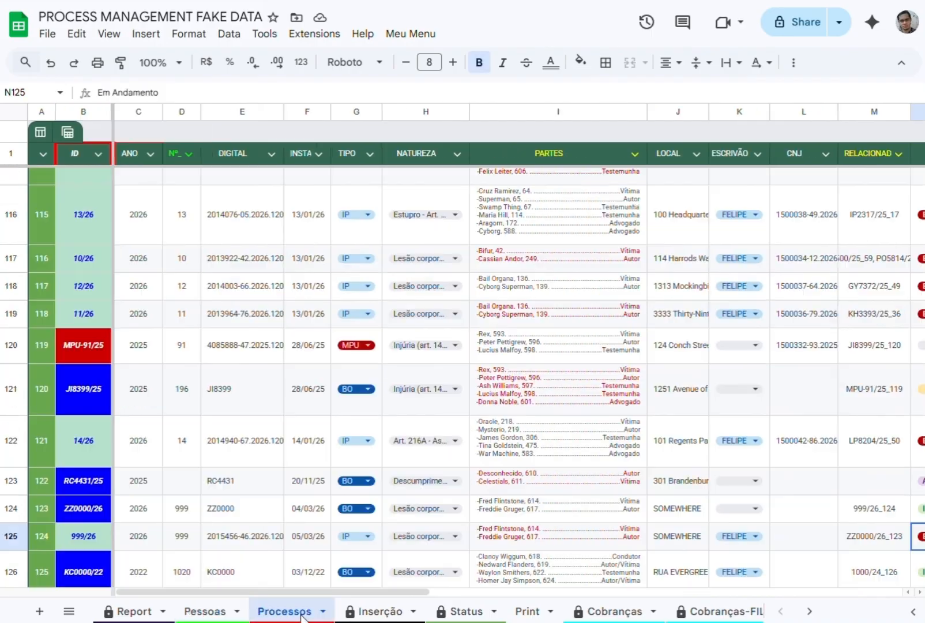
scroll(213, 480, "down", 3)
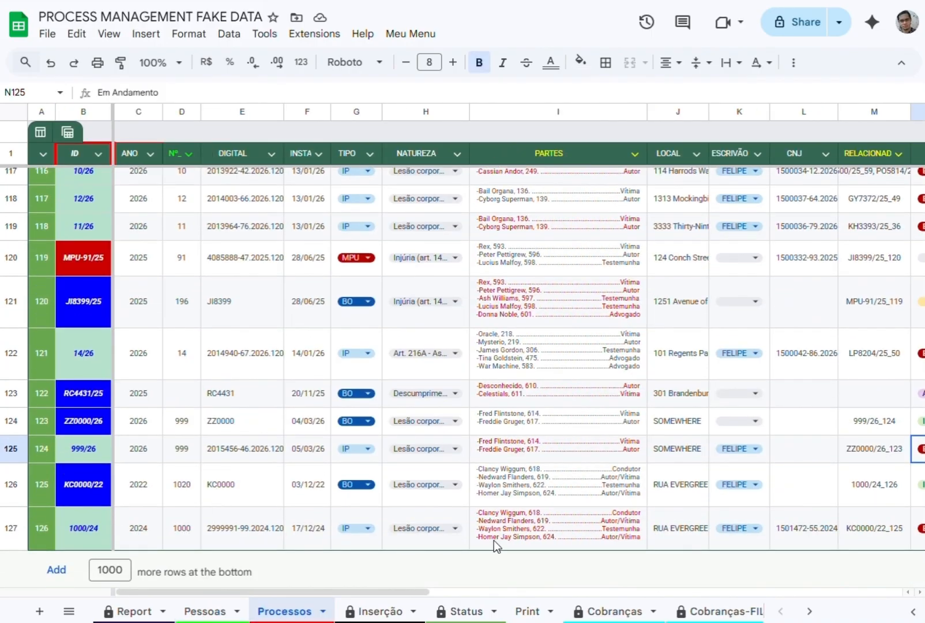
Remove the middle name from the person's name in row 625 of Pessoas.
left_click(203, 611)
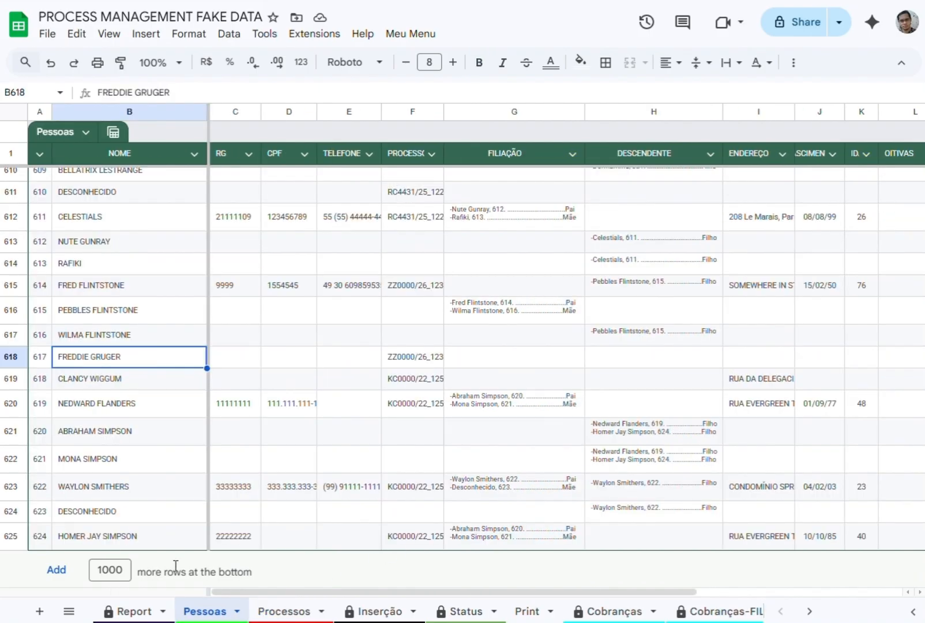
left_click(120, 538)
key("BackSpace")
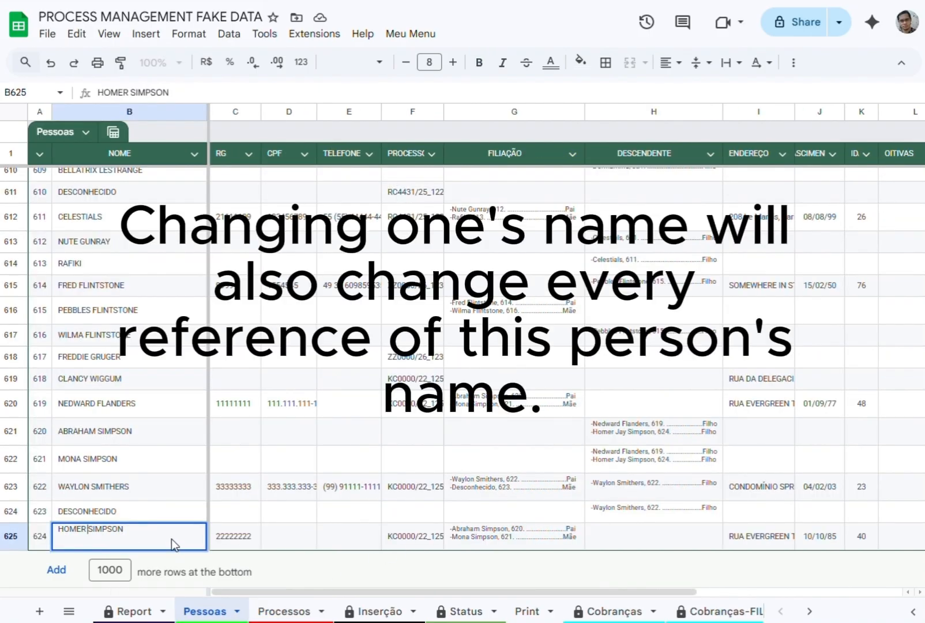
key("BackSpace")
key("Return")
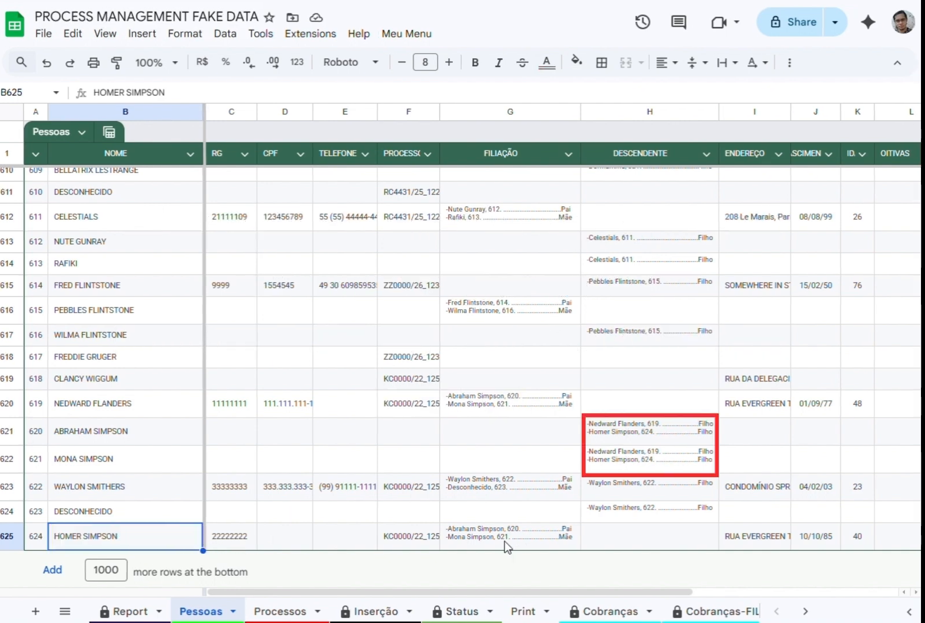
Check the renamed person's references in the parents' DESCENDENTE cells and in process 1000/24's PARTES cell.
left_click(634, 461)
left_click(632, 434)
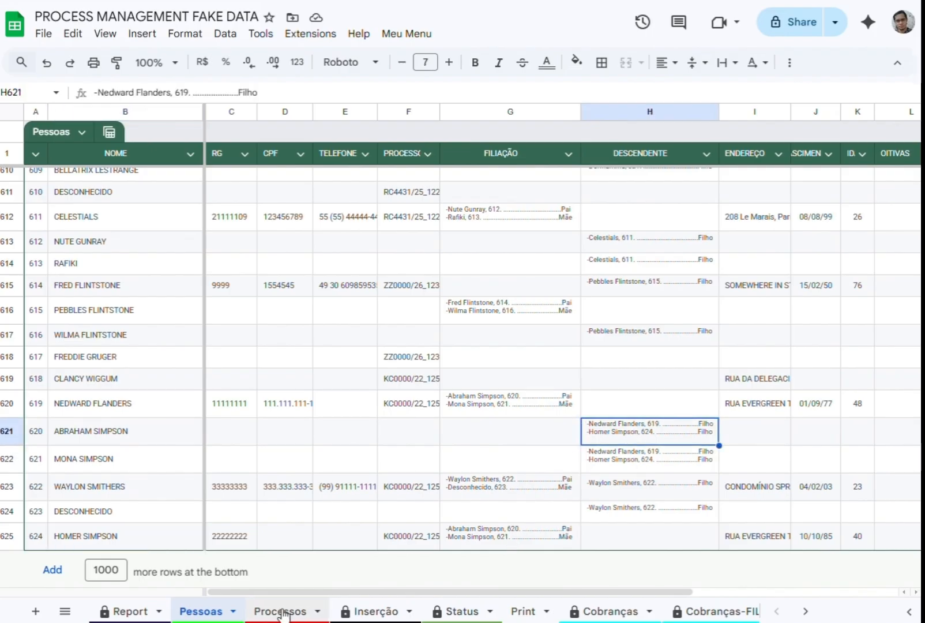
left_click(281, 611)
left_click(529, 534)
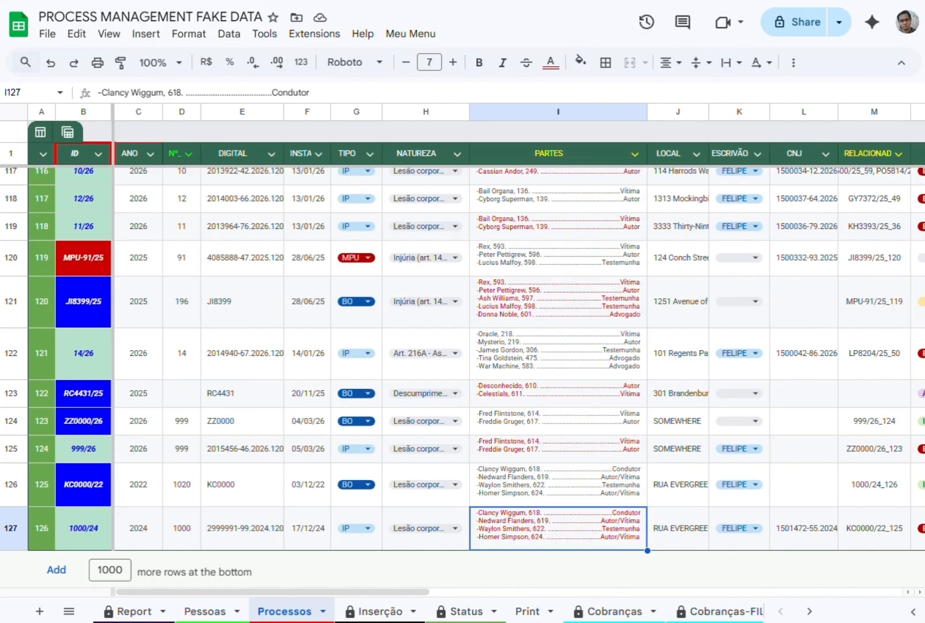
Copy the 999/26 ID from Processos and paste it into cell G11 of Inserção to load that process.
left_click(374, 611)
left_click(284, 611)
left_click(88, 490)
left_click(90, 455)
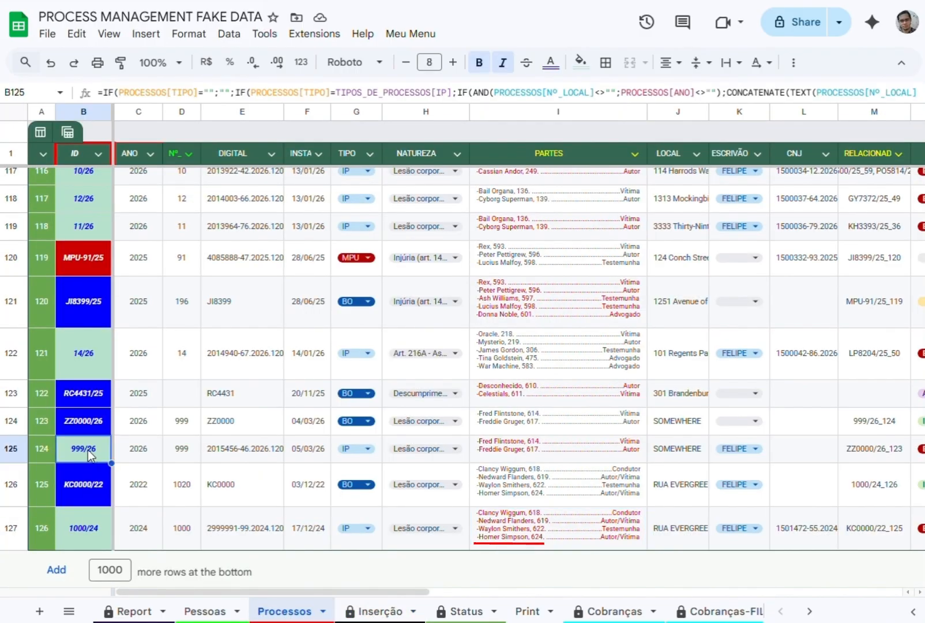
double_click(90, 454)
key("Escape")
left_click(374, 611)
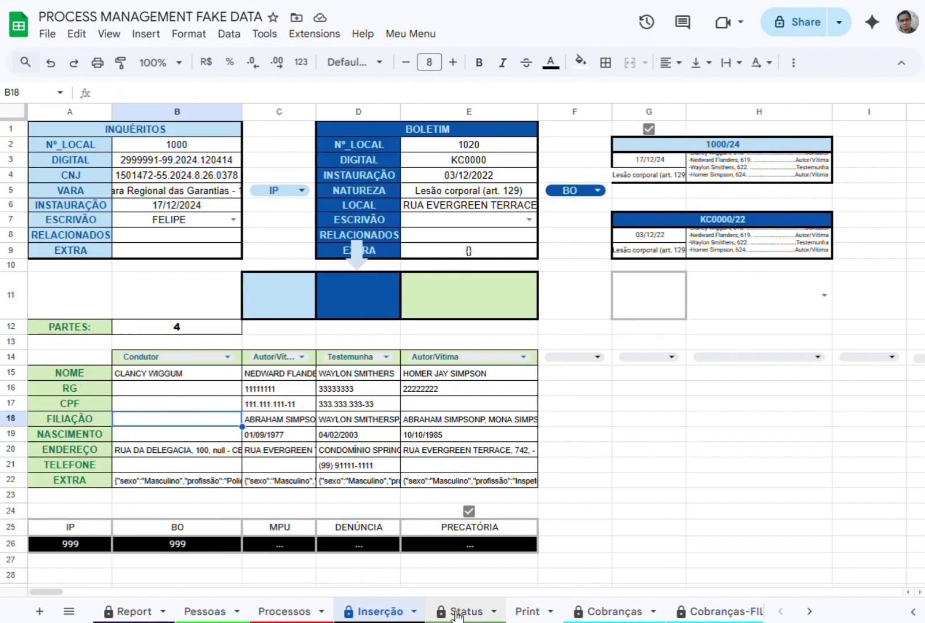
left_click(656, 297)
type("999/26")
key("Down")
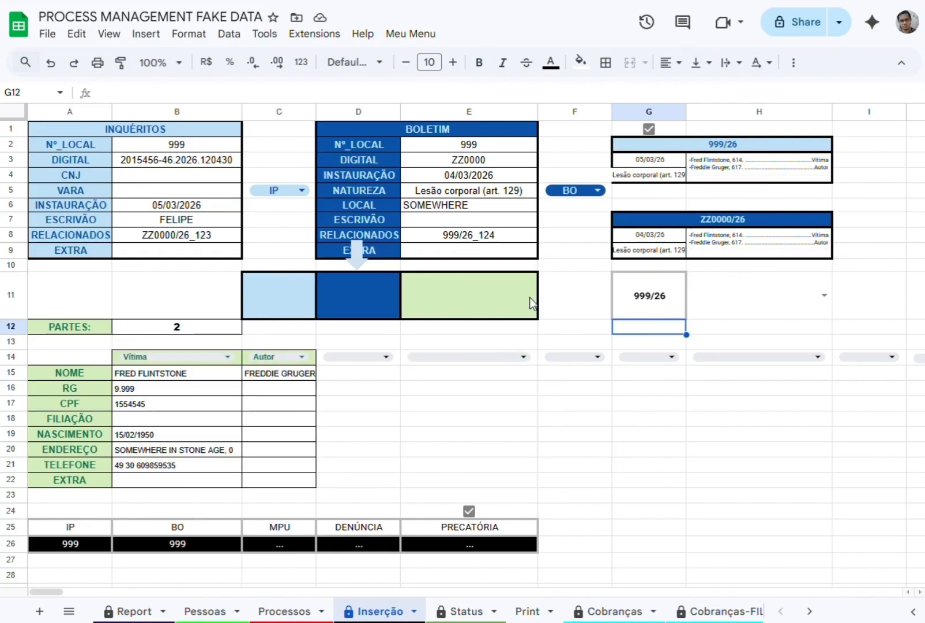
Copy the JI8399/25 ID from Processos and paste it into cell G11 of Inserção to load that process.
key("ctrl+shift+Page_Up")
left_click(227, 392)
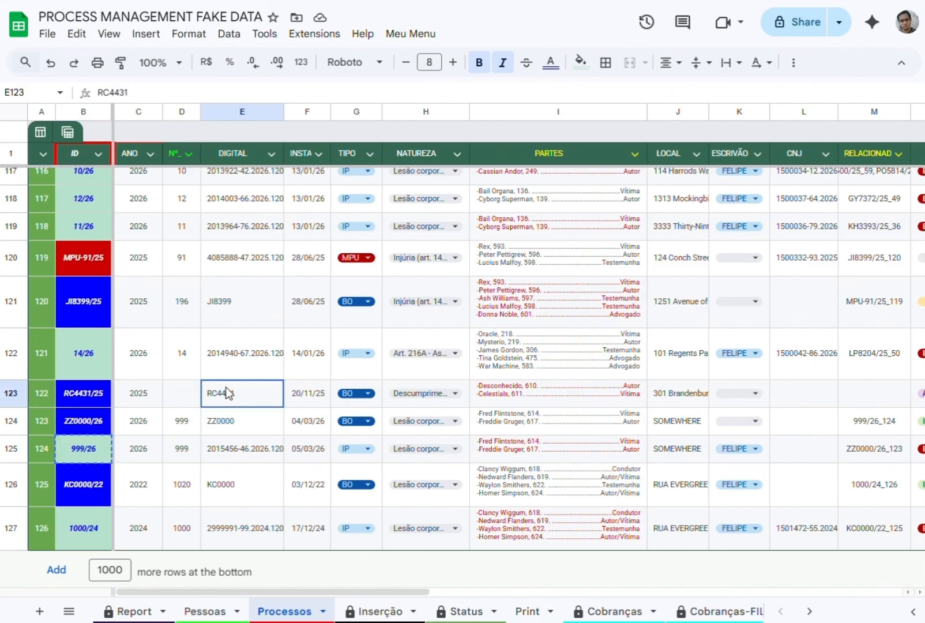
left_click(227, 300)
left_click(82, 320)
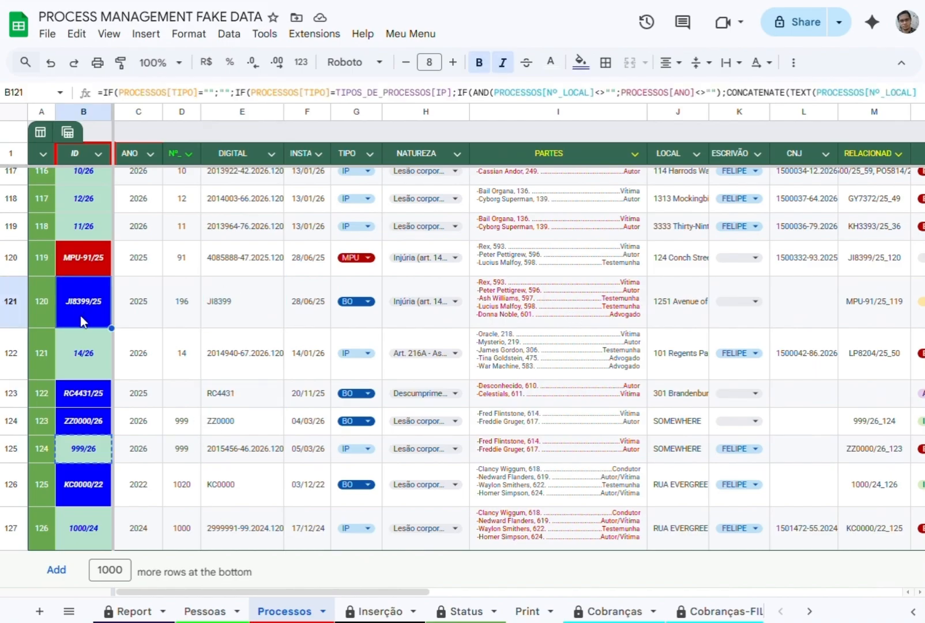
left_click(375, 611)
double_click(649, 291)
type("JI8309/25")
key("Return")
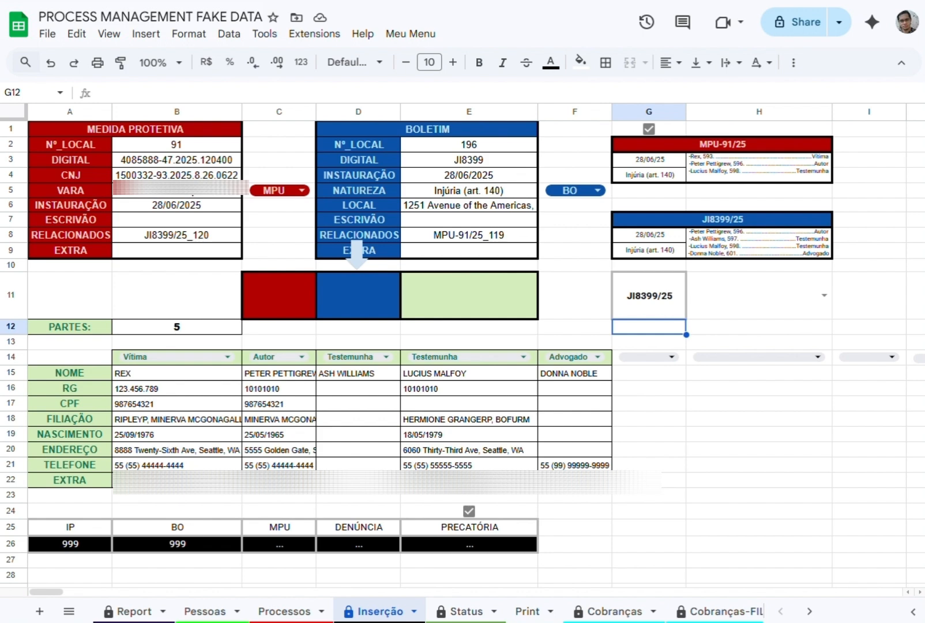
On the Status sheet, set MPU-1/98's SITUAÇÃO to A Representar and after that to A Despachar.
left_click(458, 612)
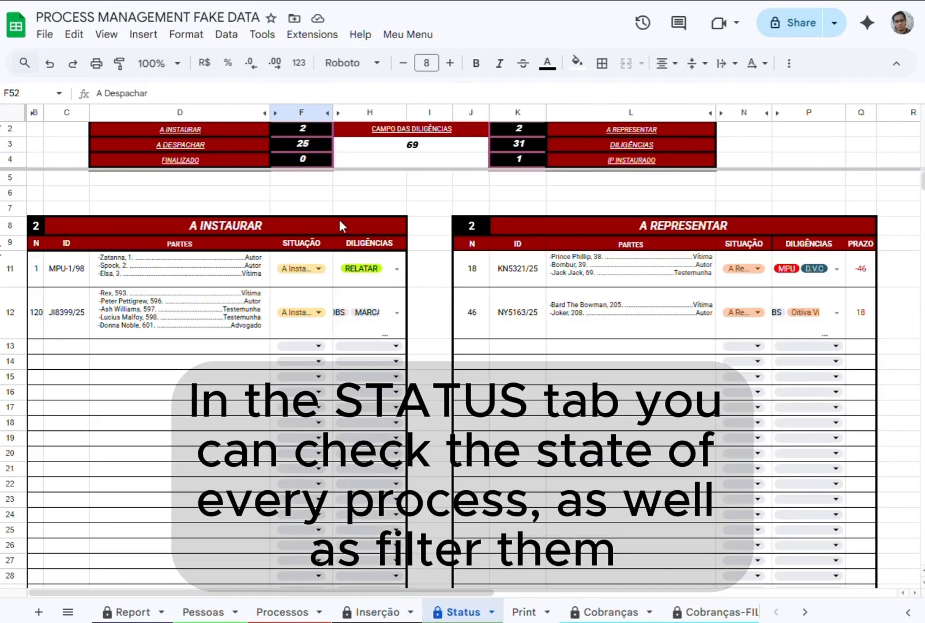
left_click(70, 269)
left_click(301, 268)
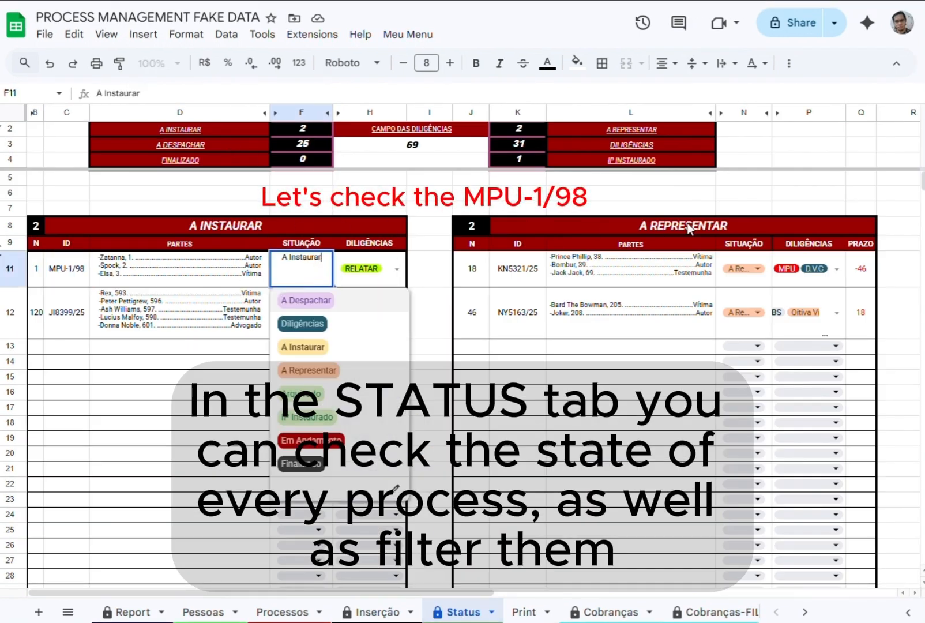
left_click(309, 368)
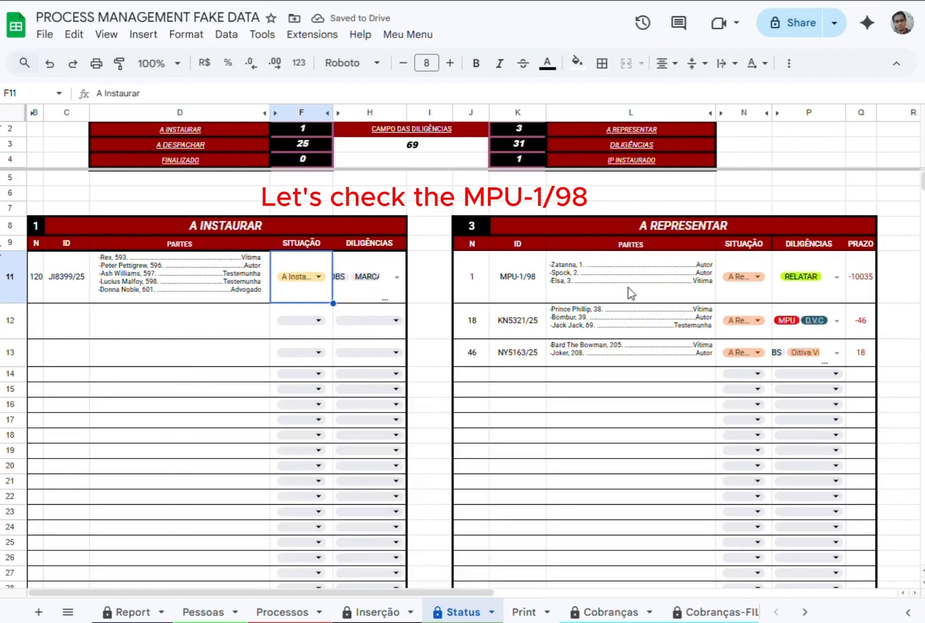
left_click(752, 278)
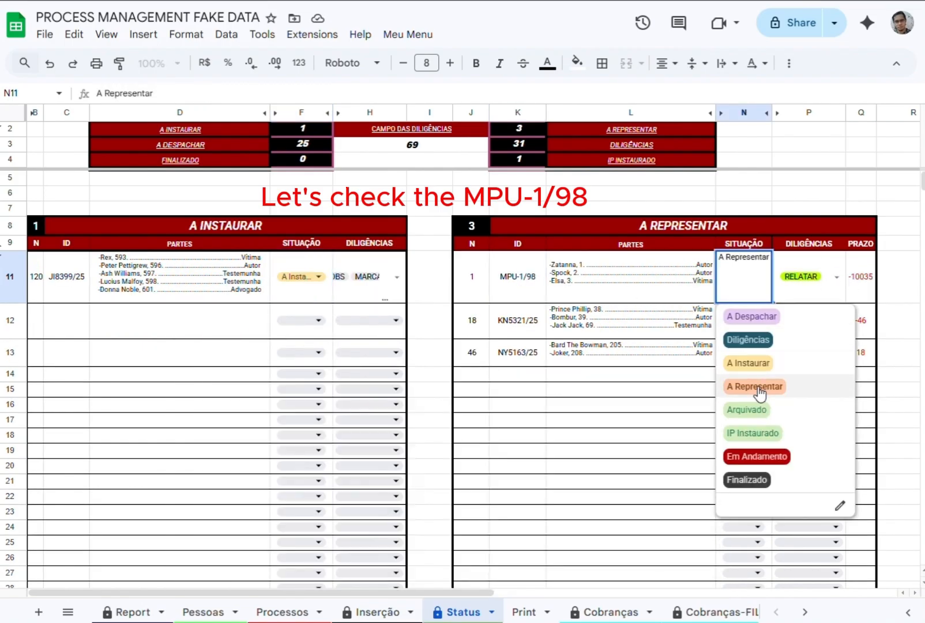
left_click(747, 316)
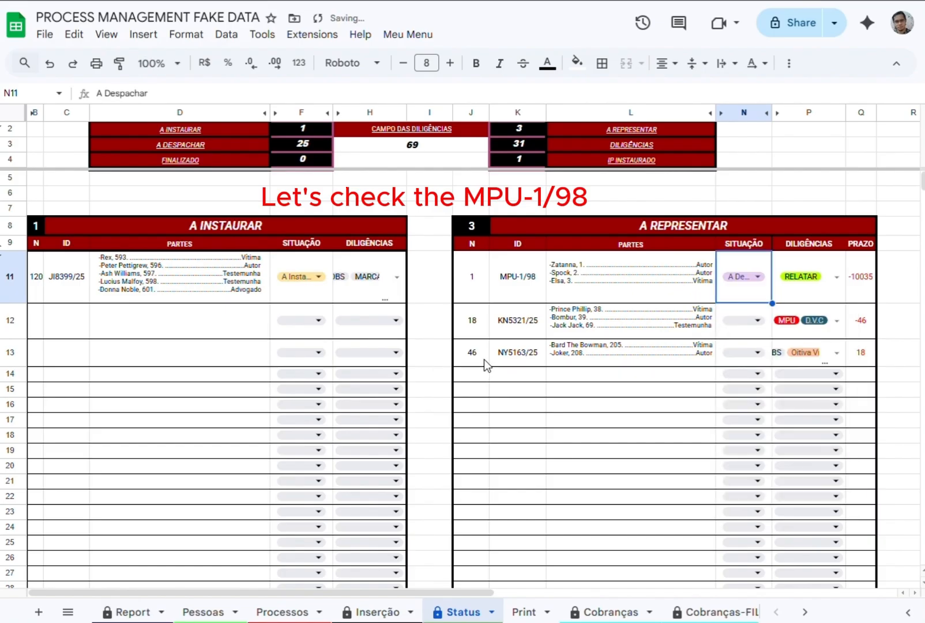
In the A DESPACHAR table, add △ Intimação Autor to MPU-1/98's DILIGÊNCIAS and remove RELATAR.
scroll(346, 461, "down", 8)
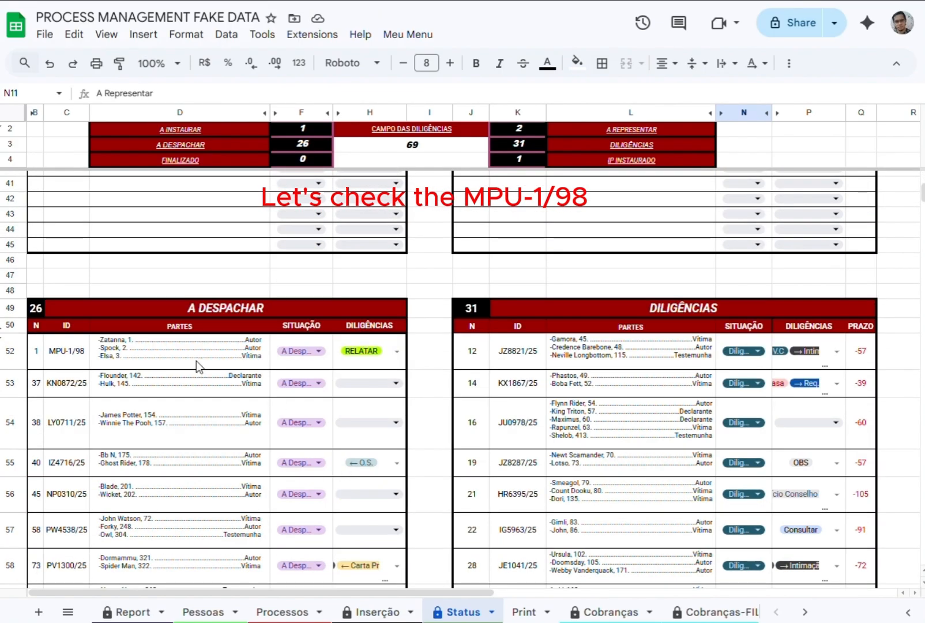
left_click(56, 360)
left_click(397, 351)
left_click(369, 408)
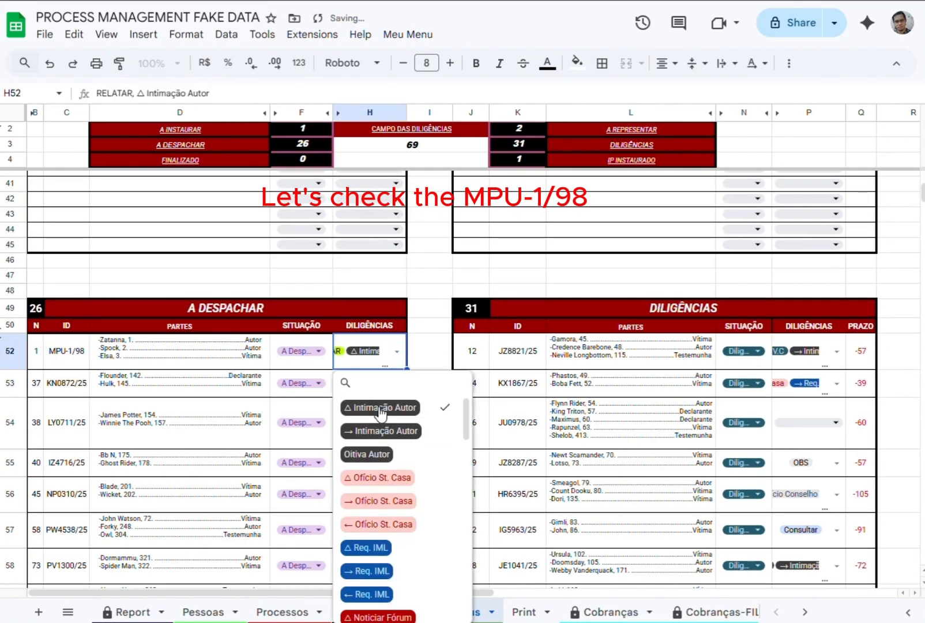
scroll(388, 583, "down", 5)
scroll(388, 584, "down", 1)
left_click(392, 589)
scroll(392, 589, "down", 4)
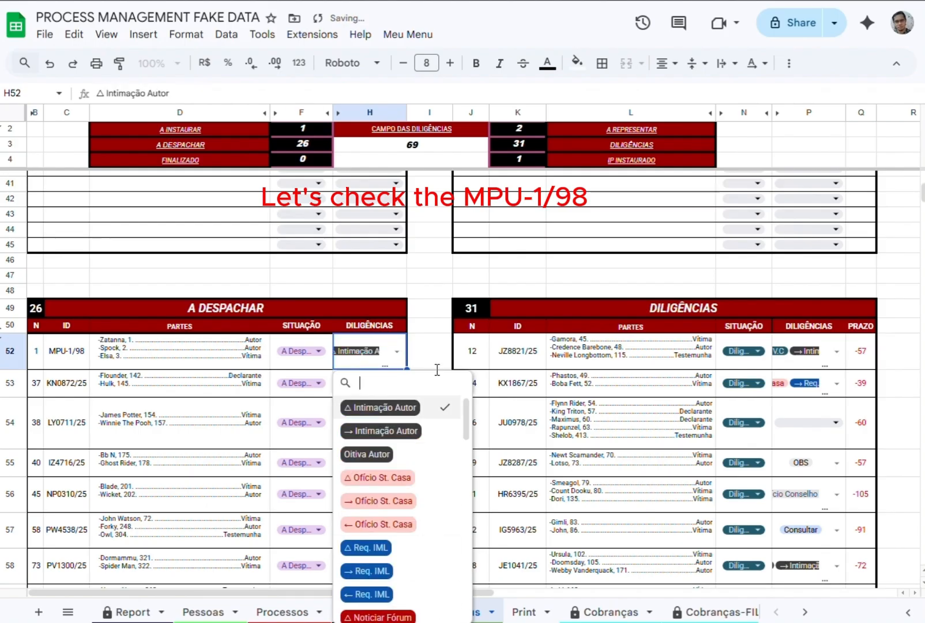
left_click(433, 346)
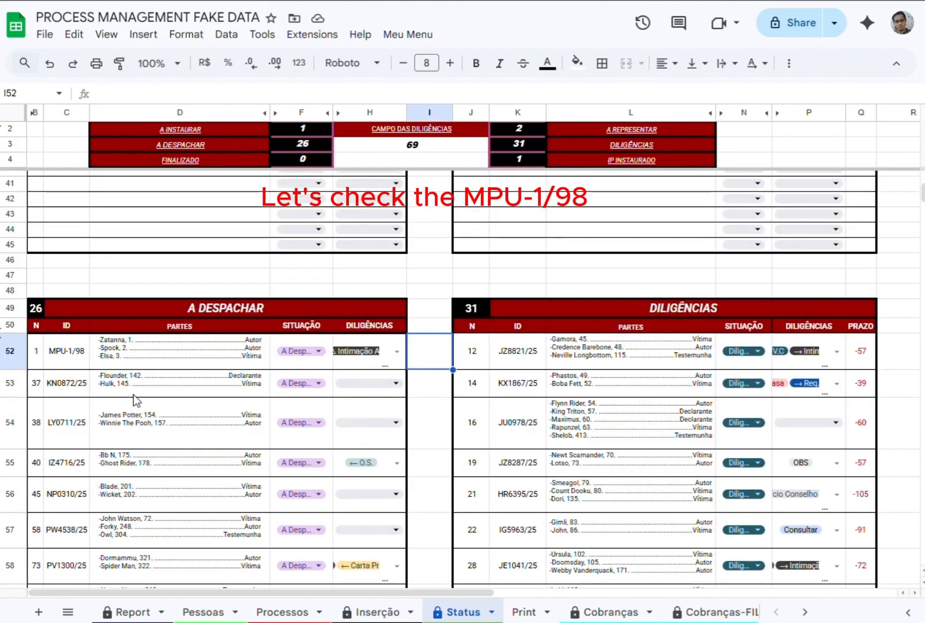
Set MPU-1/98's SITUAÇÃO in the A DESPACHAR table to A Instaurar.
left_click(317, 350)
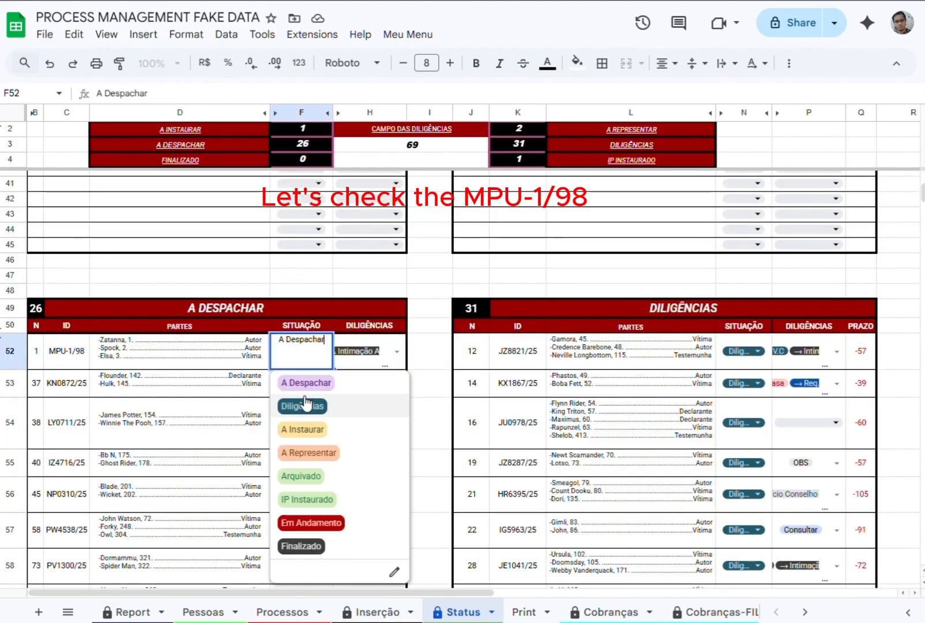
left_click(311, 434)
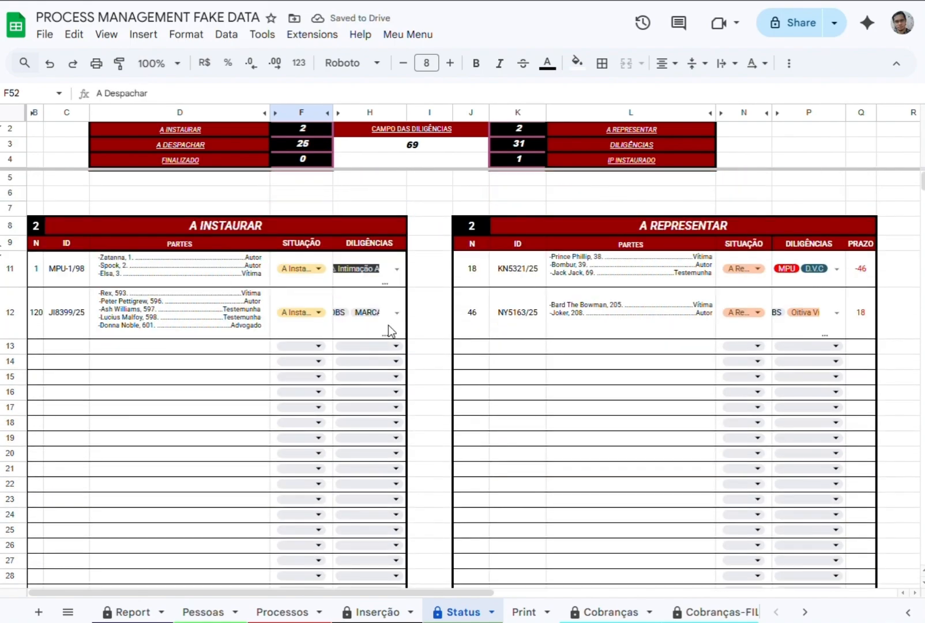
Examine the status tables and the CAMPO DAS DILIGÊNCIAS section by following the links in the summary header.
left_click(181, 145)
left_click(177, 170)
left_click(194, 132)
left_click(172, 156)
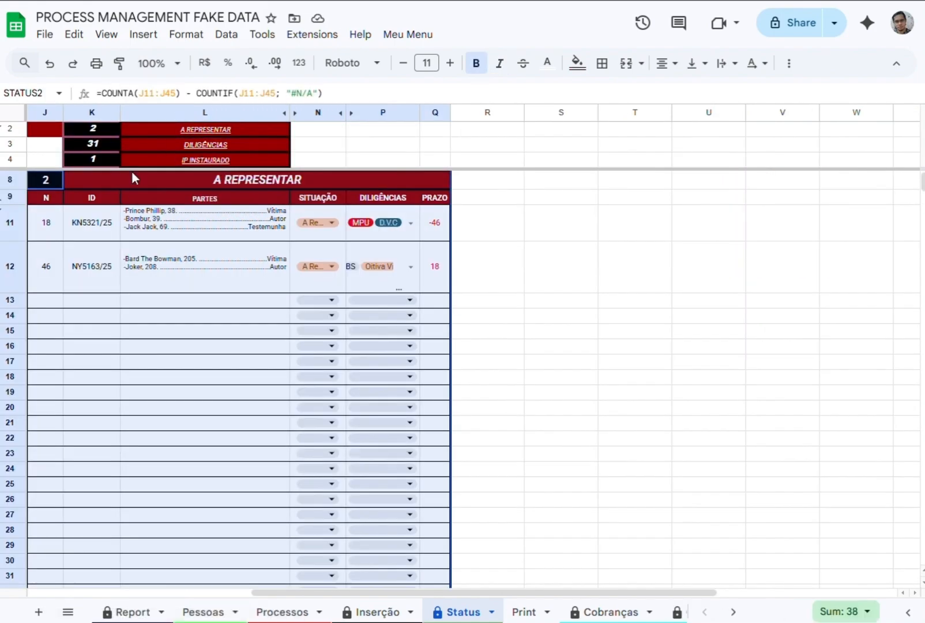
left_click_drag(332, 592, 186, 591)
mouse_move(253, 130)
left_click(260, 156)
scroll(304, 306, "up", 20)
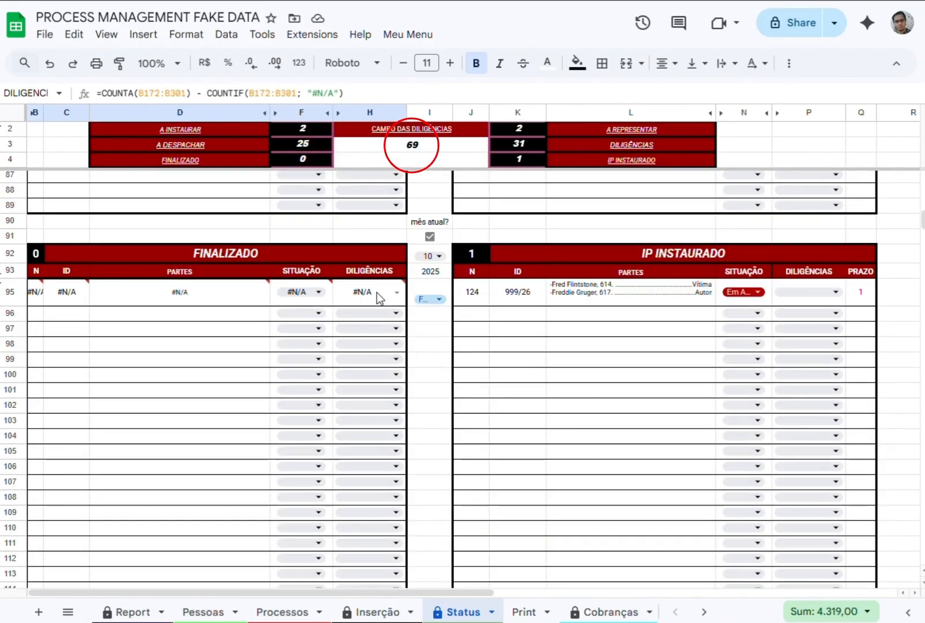
scroll(377, 293, "down", 20)
scroll(506, 359, "up", 6)
Try LOCAL as the ORDENAR sorting criterion and return it to N°.
left_click(176, 281)
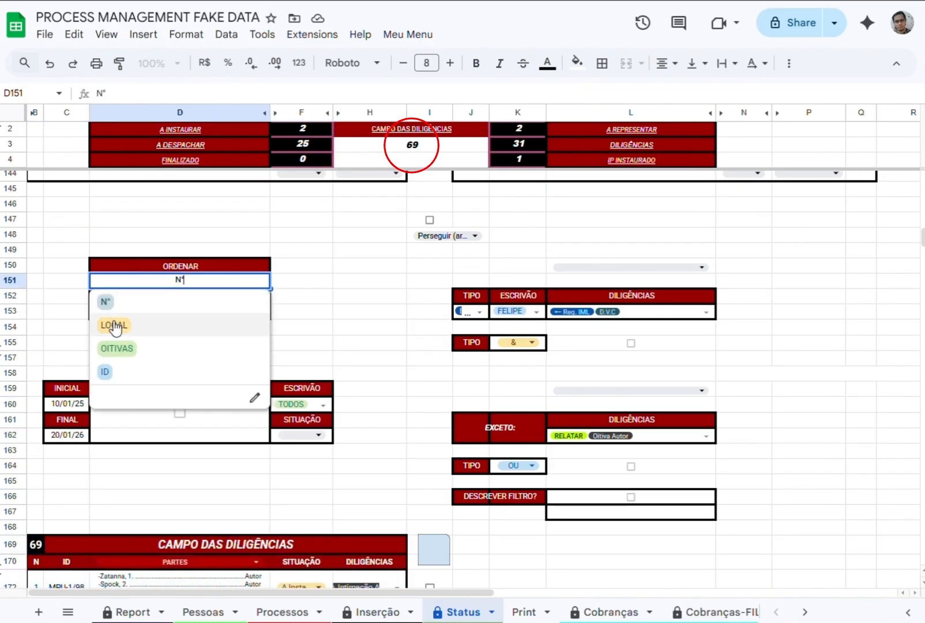
left_click(115, 327)
left_click(175, 280)
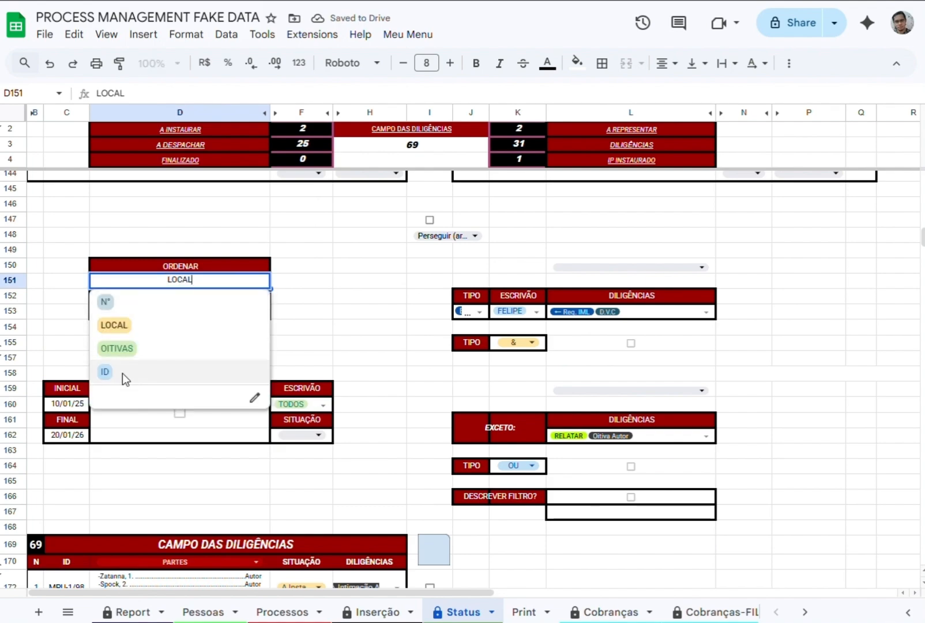
left_click(163, 299)
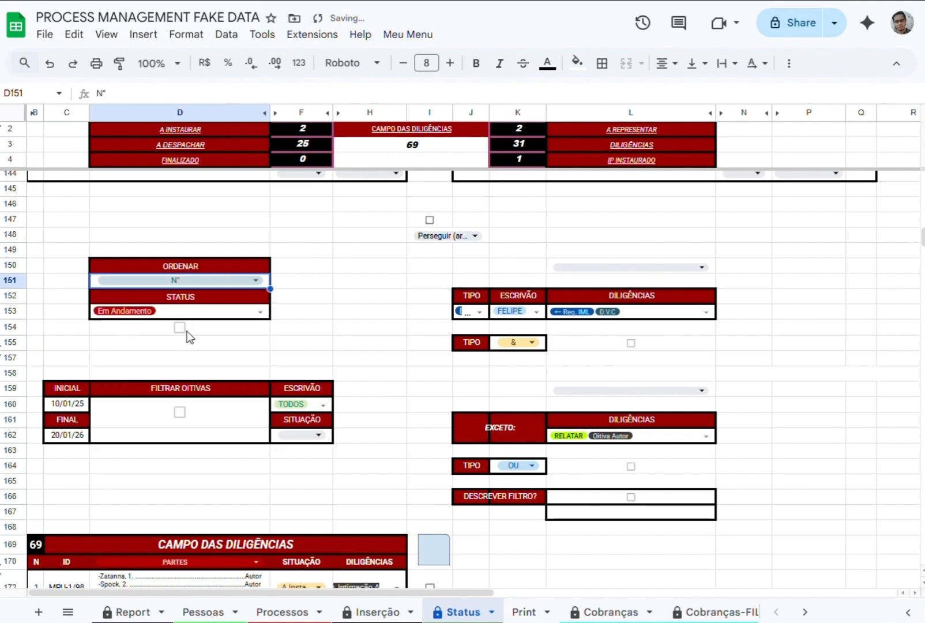
Turn on the STATUS filter and add A Despachar, A Instaurar and A Representar to it, trying IP Instaurado as well.
scroll(223, 400, "down", 5)
scroll(192, 273, "up", 5)
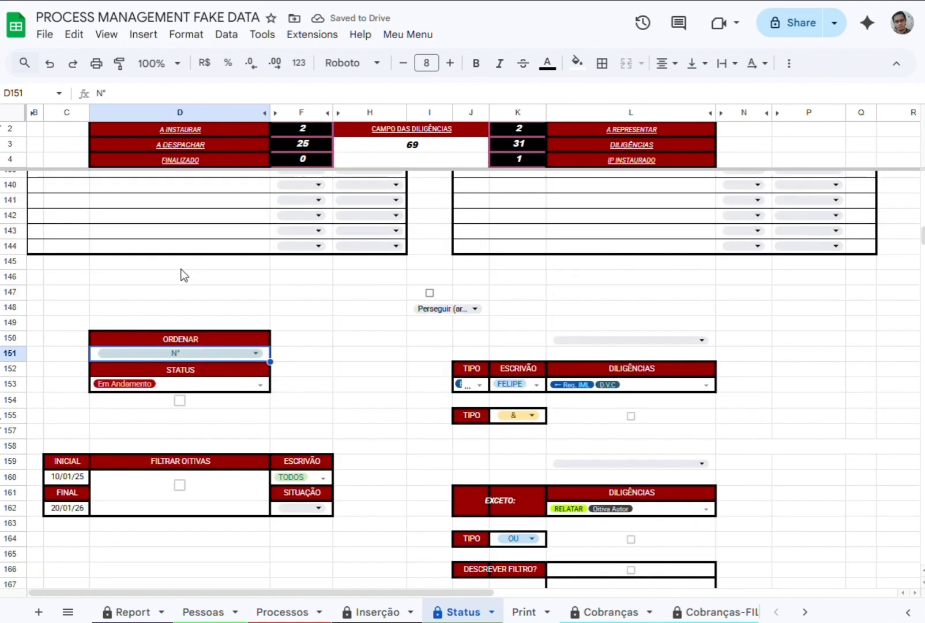
left_click(179, 400)
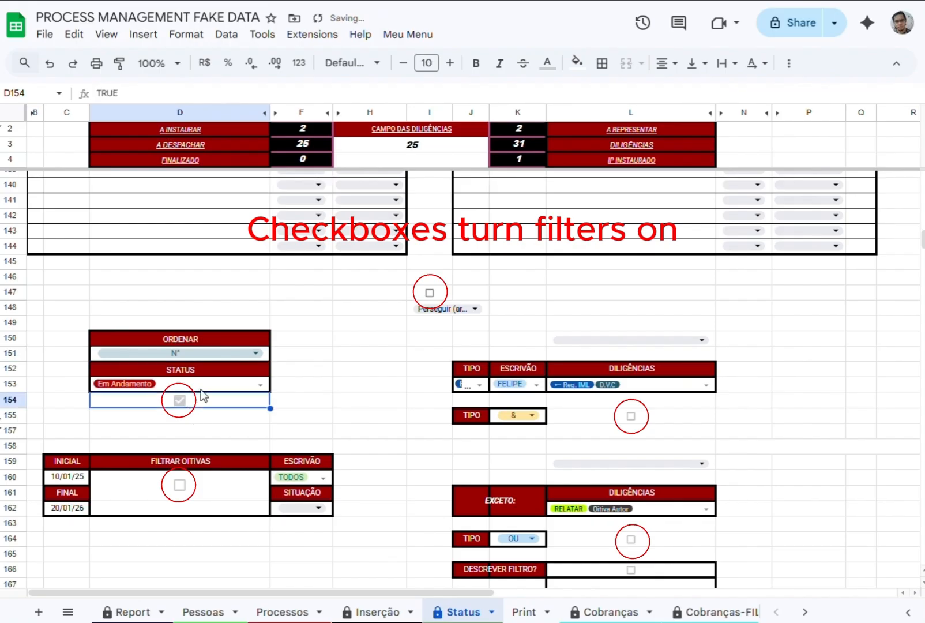
left_click(260, 384)
left_click(127, 430)
left_click(132, 477)
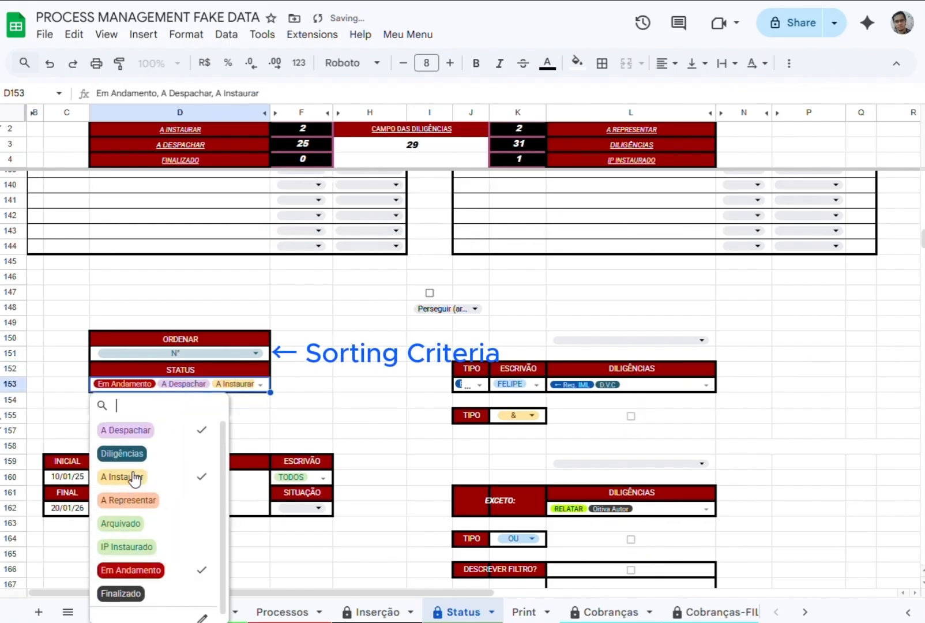
left_click(138, 500)
left_click(139, 547)
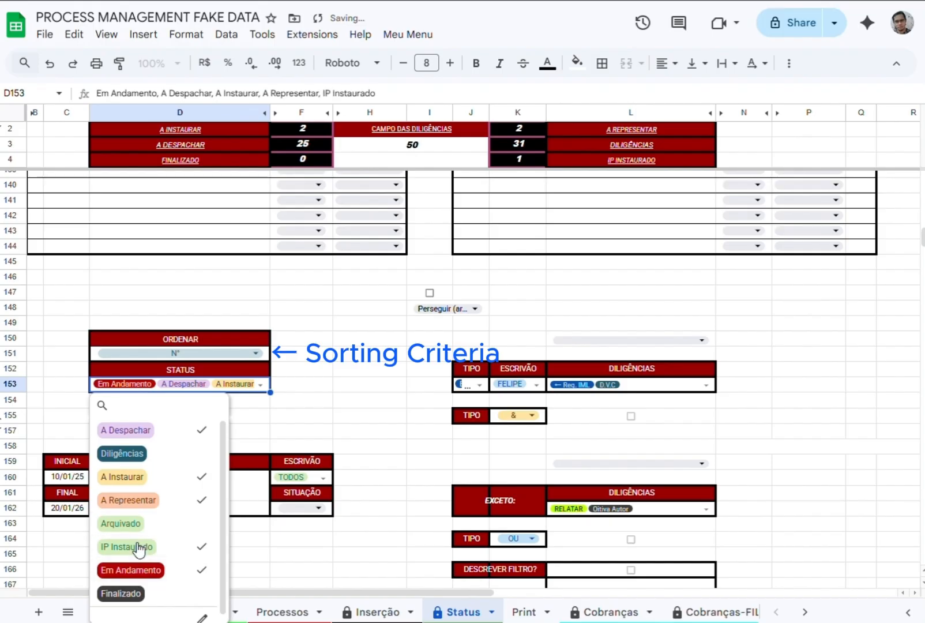
left_click(139, 548)
left_click(279, 418)
Remove A Despachar, A Instaurar and A Representar from the STATUS filter and turn the filter off.
left_click(179, 402)
left_click(261, 384)
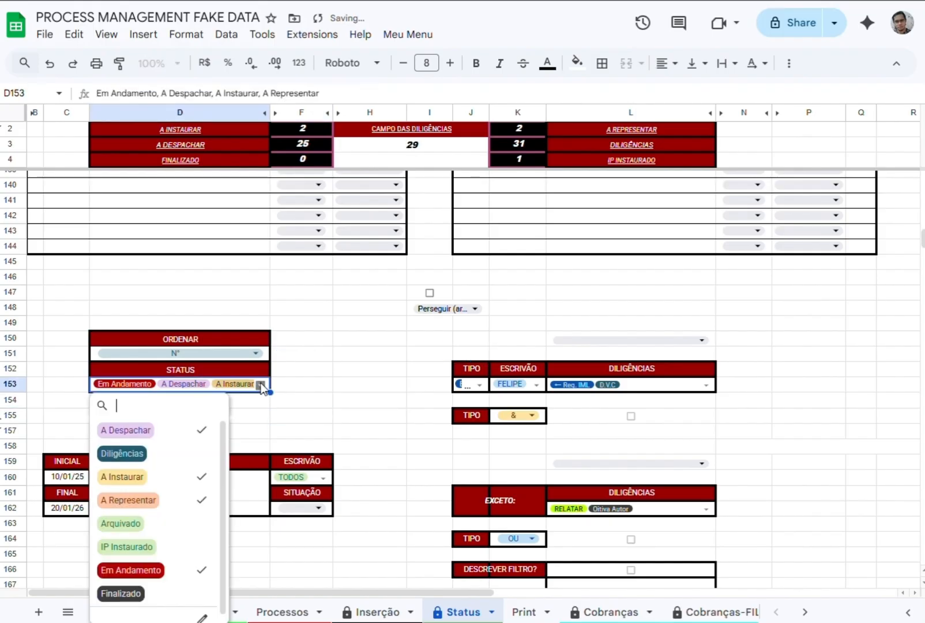
left_click(127, 430)
left_click(133, 477)
left_click(138, 499)
left_click(363, 417)
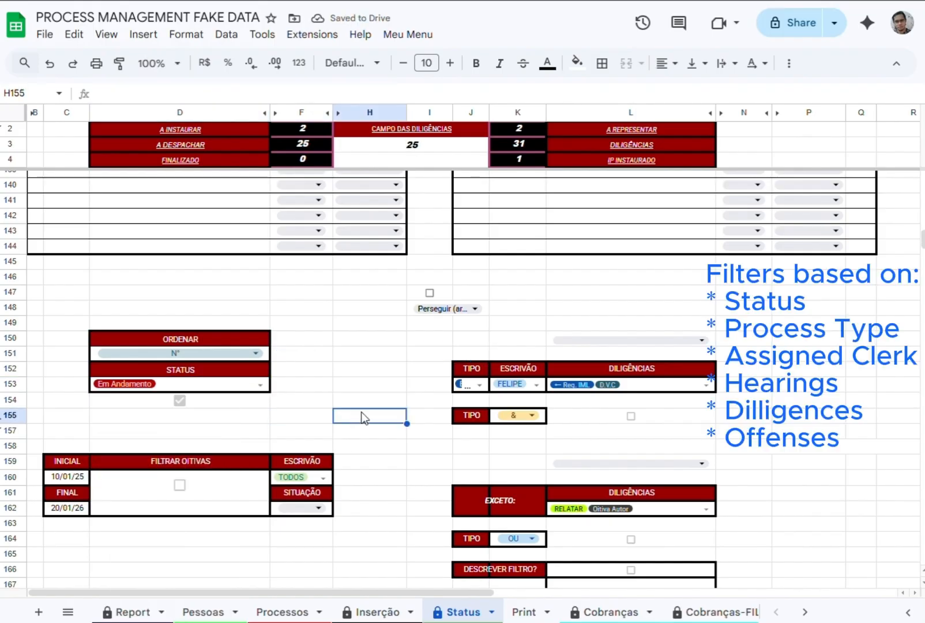
left_click(479, 385)
left_click(180, 400)
Limit the TIPO filter in J153 to BO by removing the other process types.
left_click(479, 385)
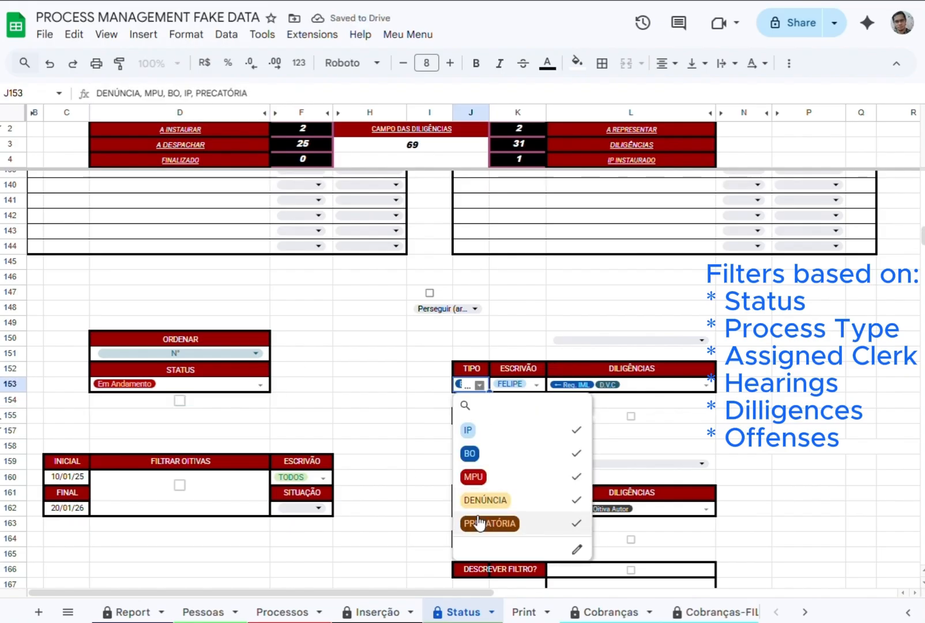
left_click(478, 522)
left_click(487, 499)
left_click(493, 476)
left_click(510, 434)
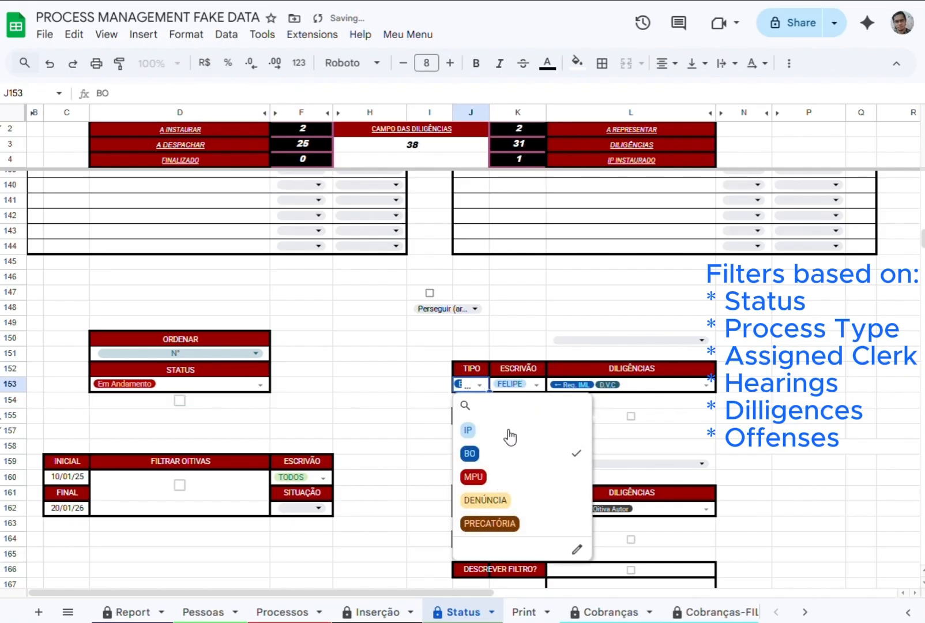
left_click(398, 387)
Try a different single clerk in the ESCRIVÃO filter in K153 and set it to TODOS.
left_click(536, 385)
left_click(512, 453)
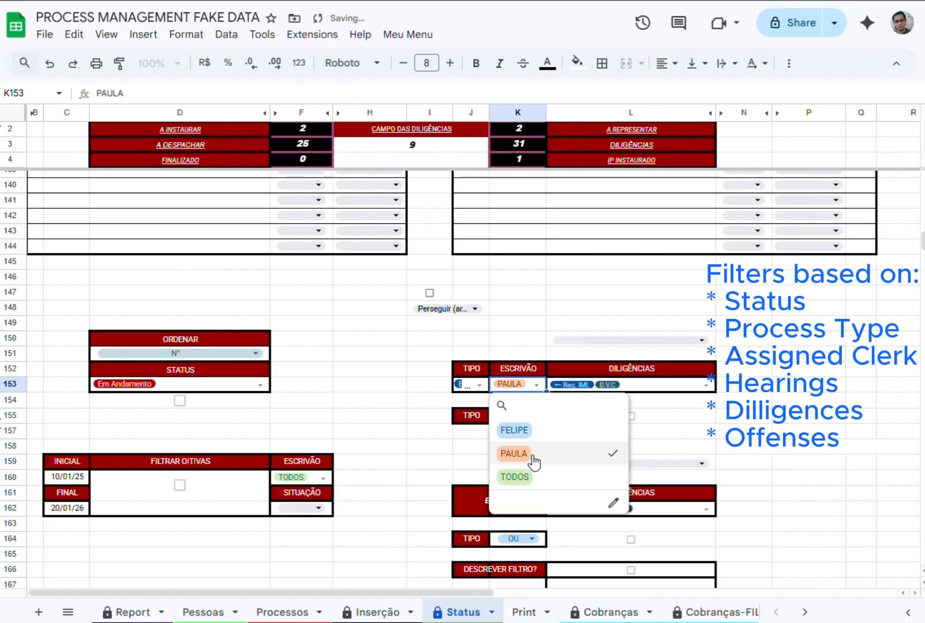
left_click(531, 455)
left_click(529, 479)
left_click(397, 354)
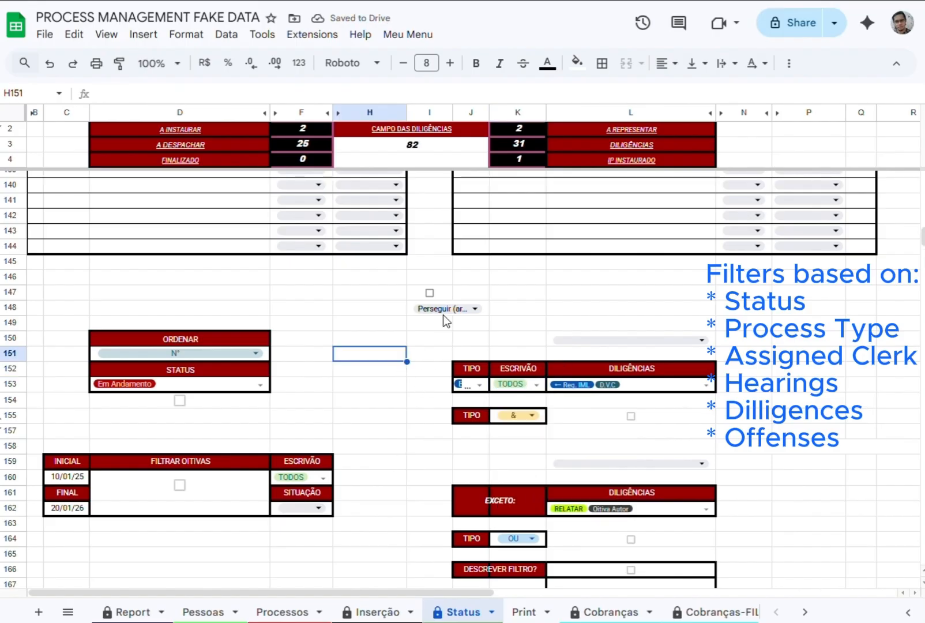
Turn on the offense filter, set it to Ameaça (art. 147), and turn it off again.
left_click(430, 293)
left_click(455, 309)
left_click(430, 352)
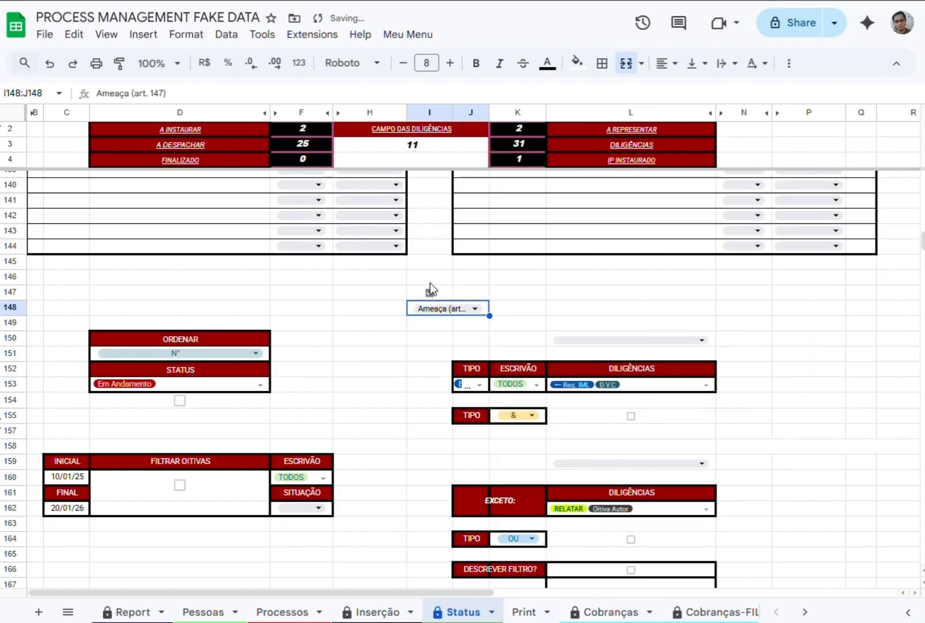
left_click(429, 291)
Replace the DILIGÊNCIAS filter values in L153 with △ Intimação Autor and turn that filter on.
left_click(712, 385)
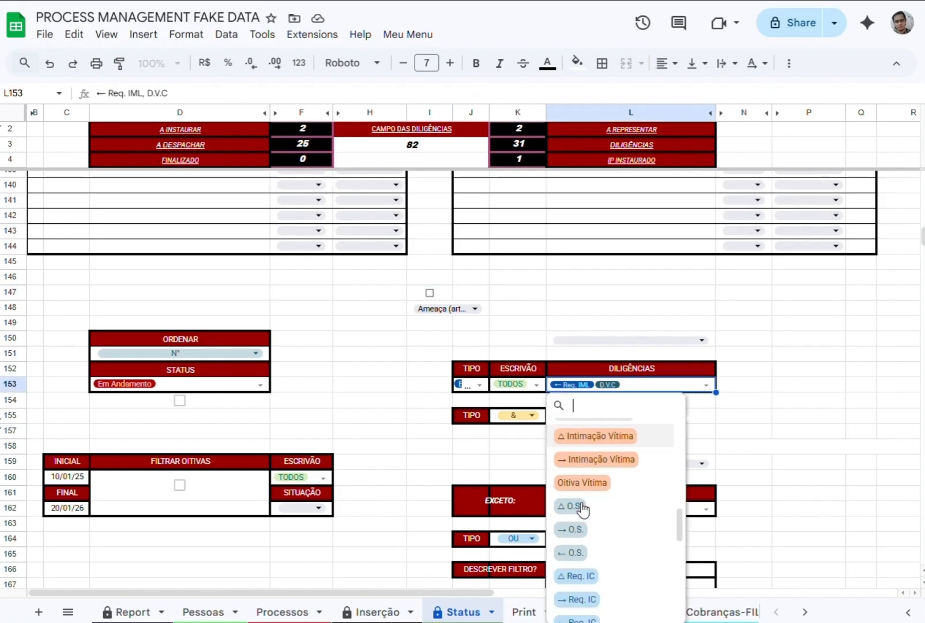
left_click(768, 388)
left_click(671, 388)
key("Delete")
left_click(676, 387)
left_click(608, 433)
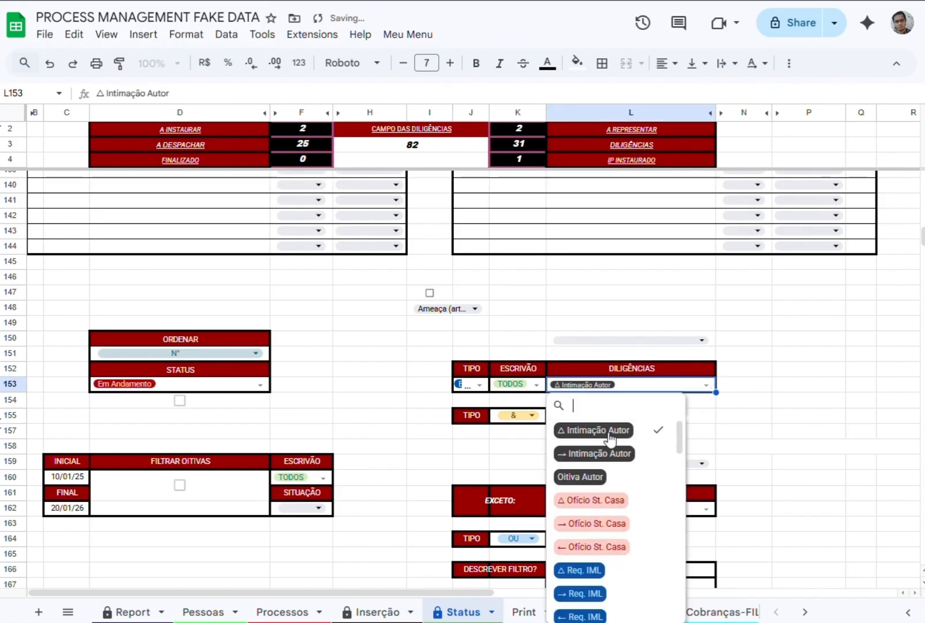
left_click(491, 459)
left_click(631, 416)
scroll(381, 458, "down", 6)
scroll(380, 465, "up", 6)
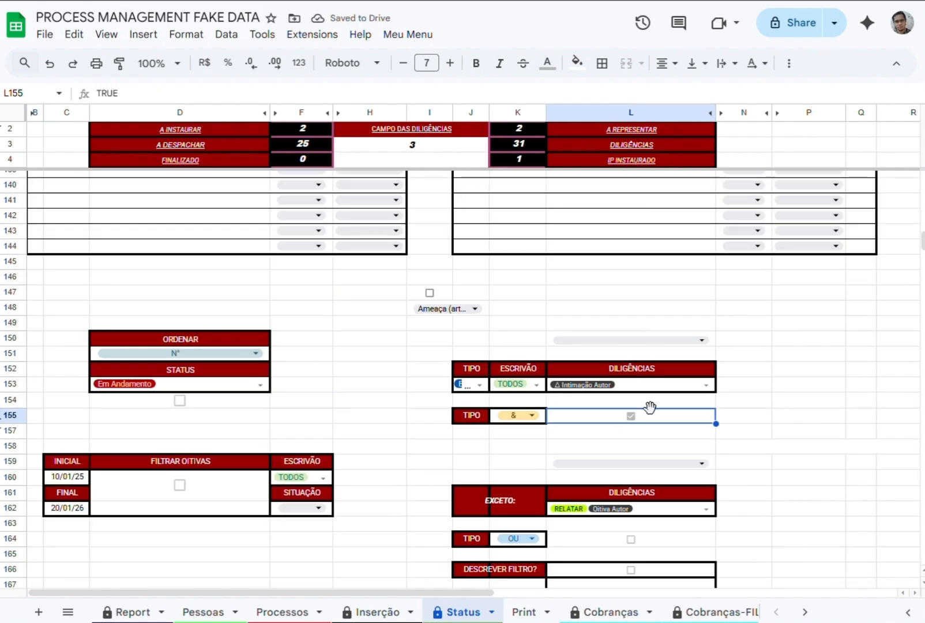
Add Oitiva Autor to the DILIGÊNCIAS filter in L153 and check the filtered CAMPO DAS DILIGÊNCIAS list.
left_click(710, 387)
left_click(568, 475)
left_click(427, 431)
scroll(370, 477, "down", 2)
scroll(371, 477, "down", 6)
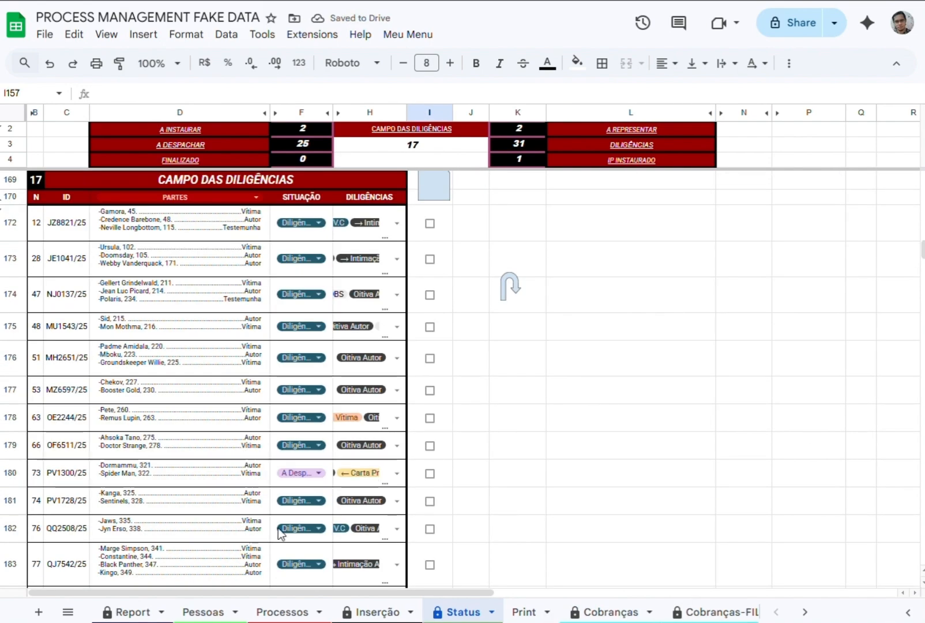
Show TIPO in the property column of CAMPO DAS DILIGÊNCIAS and switch the column back to PARTES.
scroll(281, 532, "up", 3)
left_click(173, 345)
left_click(109, 549)
scroll(199, 444, "down", 5)
scroll(199, 444, "up", 5)
left_click(173, 415)
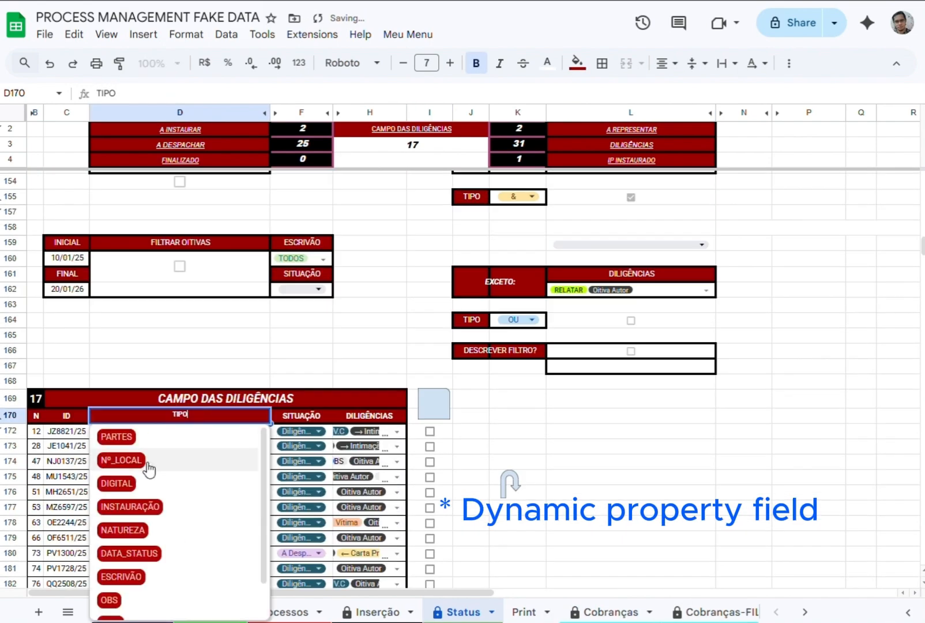
left_click(117, 436)
Show ESCRIVÃO in the property column of CAMPO DAS DILIGÊNCIAS, review the rows, and restore PARTES.
left_click(173, 415)
left_click(163, 531)
scroll(163, 532, "down", 5)
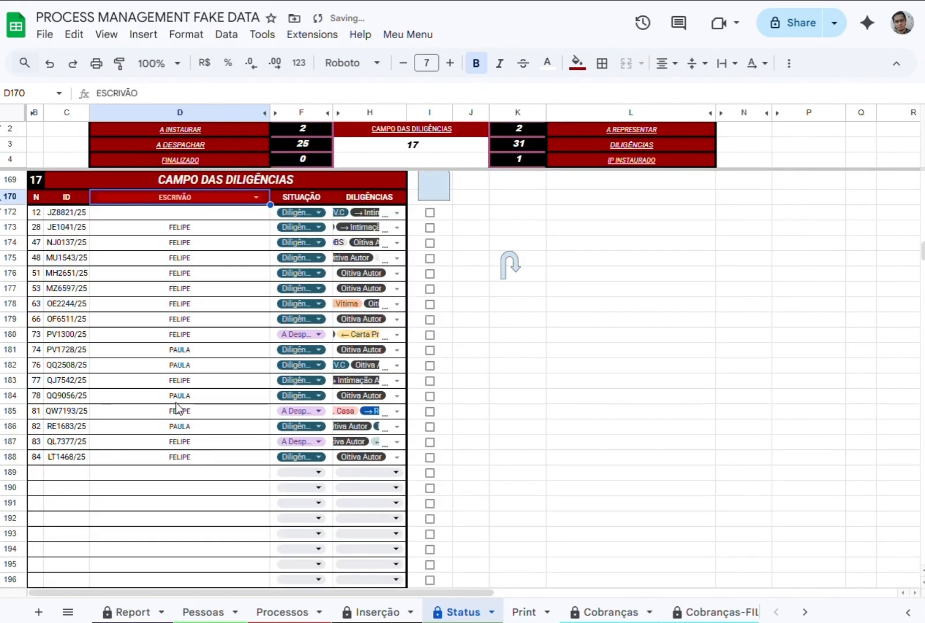
scroll(176, 410, "up", 2)
left_click(176, 268)
left_click(117, 289)
scroll(563, 333, "up", 5)
scroll(563, 334, "down", 2)
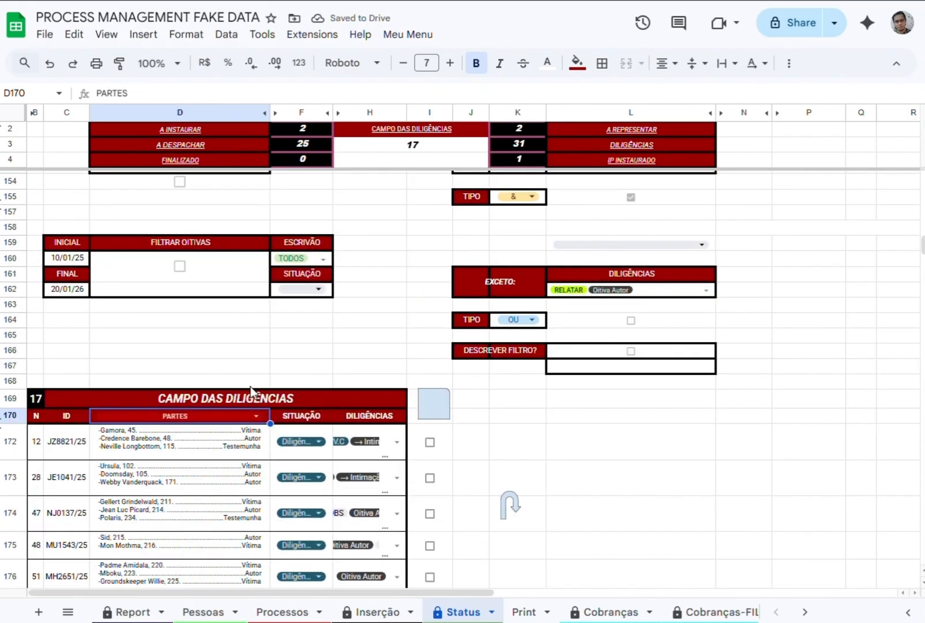
Set the SITUAÇÃO of process JZ8821/25 to A Despachar in CAMPO DAS DILIGÊNCIAS.
left_click(308, 445)
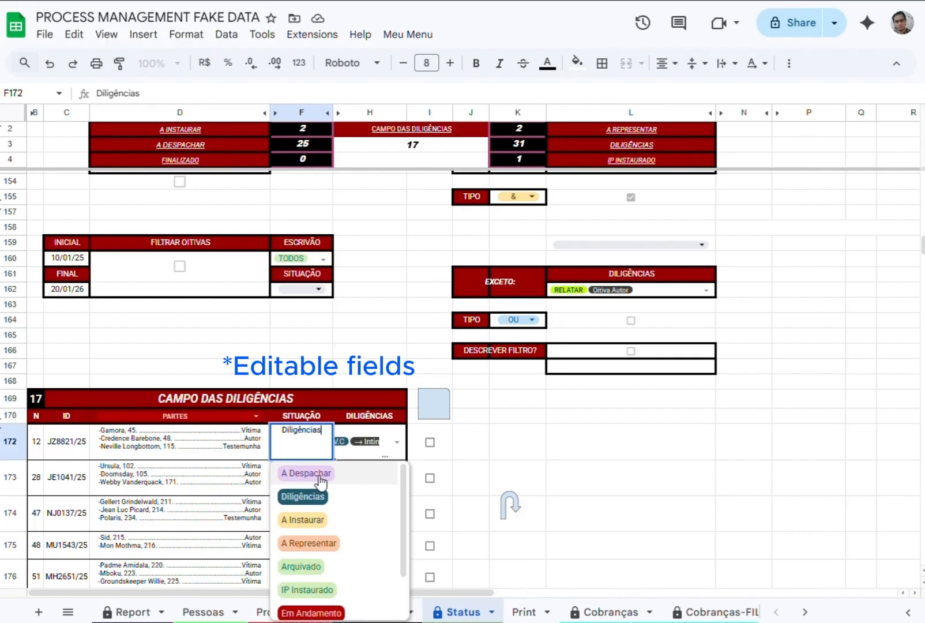
left_click(321, 480)
Add ← Req. IML to the DILIGÊNCIAS filter in L153 and check the filtered list.
scroll(522, 429, "up", 3)
left_click(613, 314)
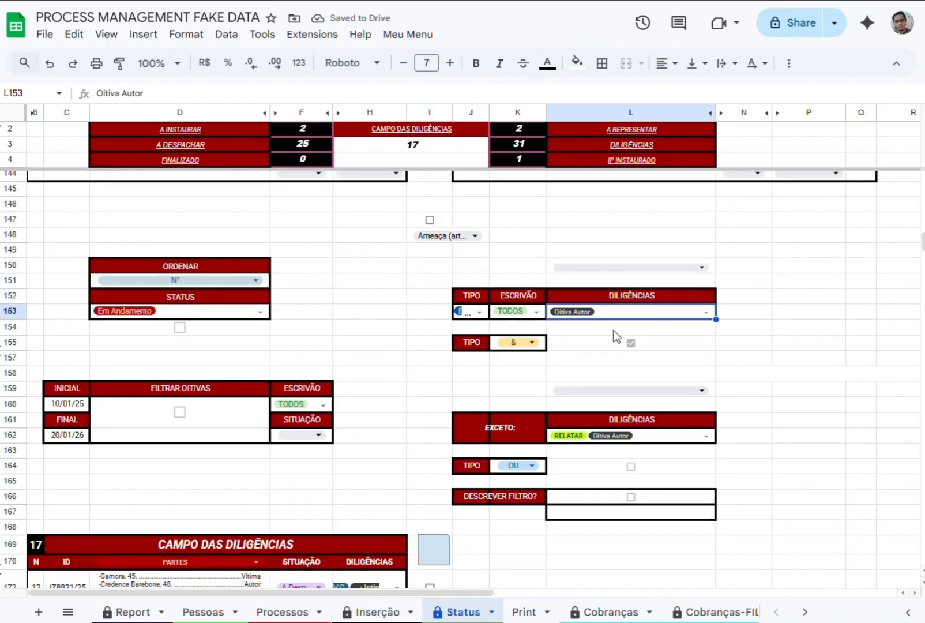
left_click(706, 312)
left_click(593, 542)
left_click(370, 388)
scroll(260, 456, "down", 3)
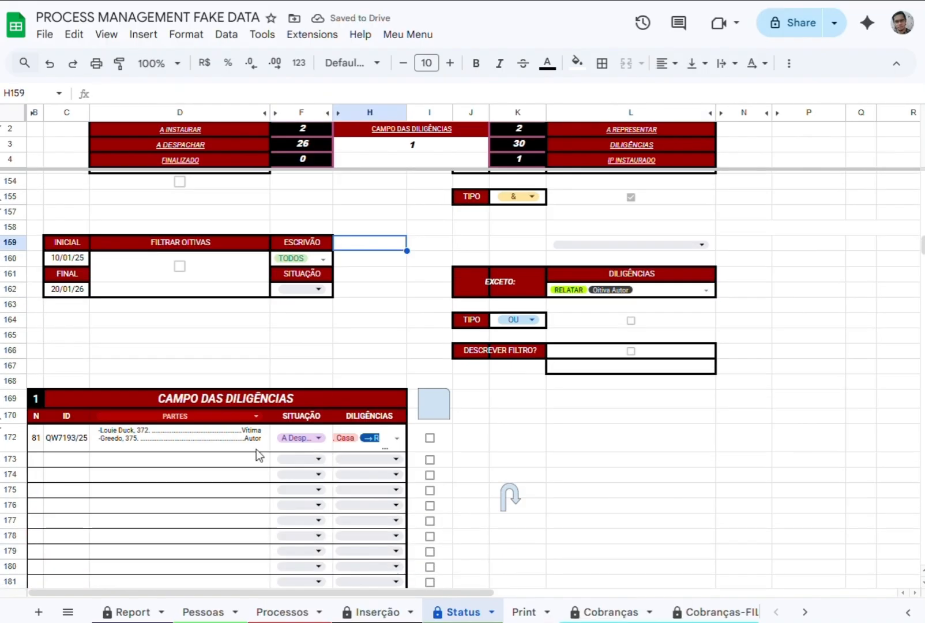
Switch the diligence TIPO selector in K155 to OU and check CAMPO DAS DILIGÊNCIAS.
scroll(512, 352, "up", 3)
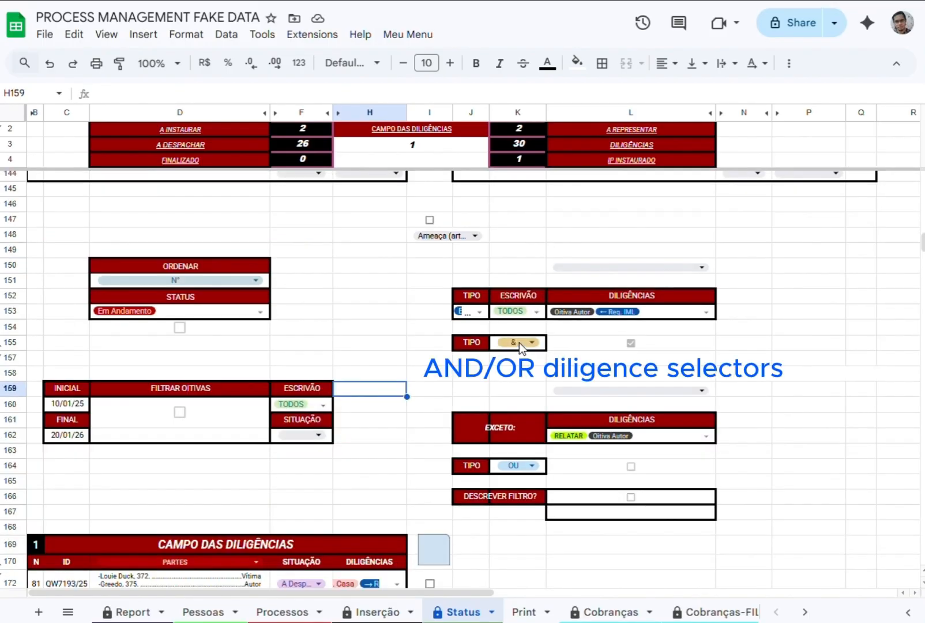
left_click(519, 342)
left_click(514, 388)
scroll(443, 382, "down", 4)
scroll(437, 386, "up", 3)
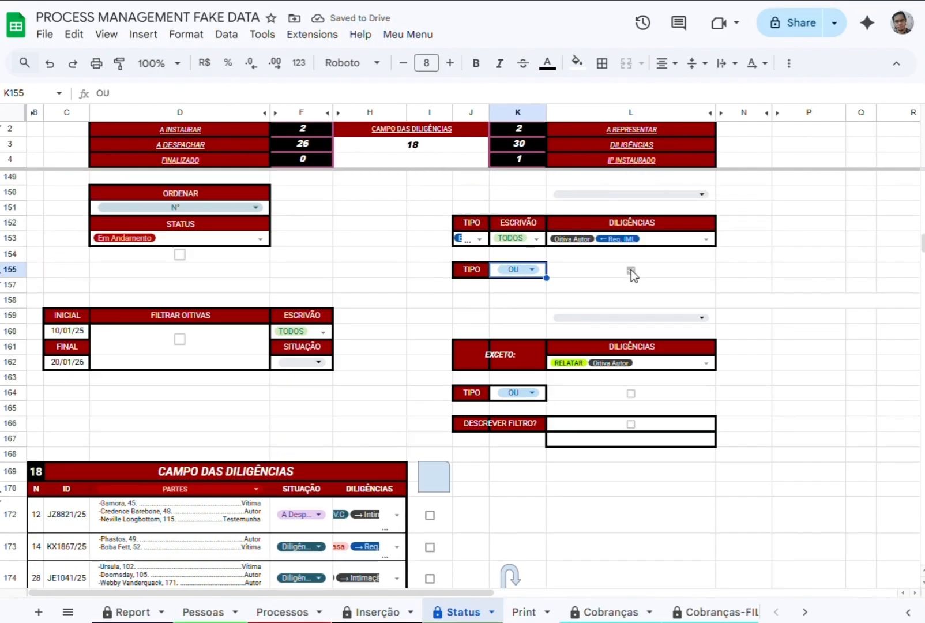
Return the diligence TIPO selector in K155 to & and review the filtered list.
left_click(631, 269)
left_click(519, 269)
left_click(501, 293)
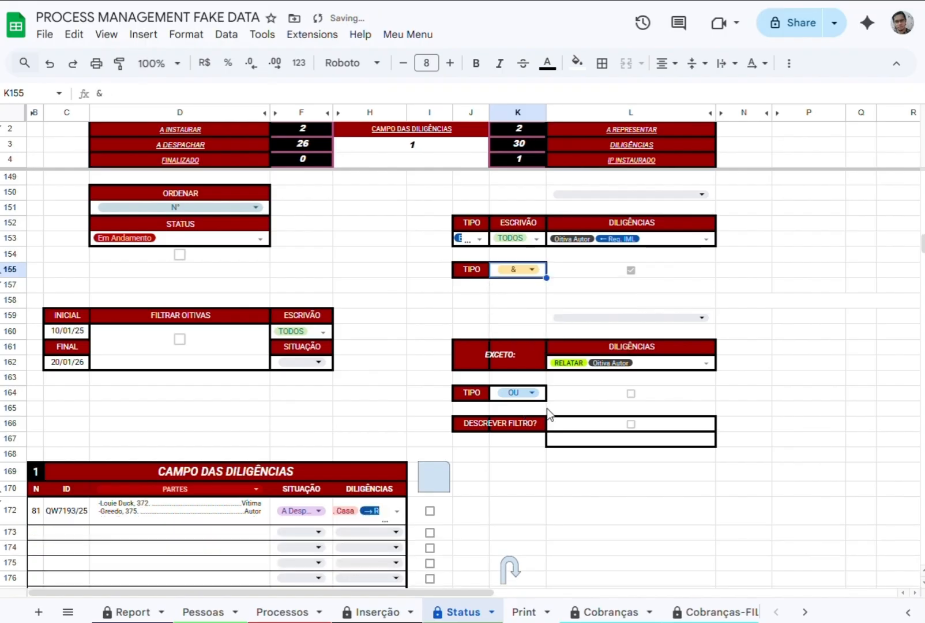
scroll(355, 450, "down", 2)
left_click(356, 443)
scroll(634, 288, "up", 2)
Replace Oitiva Autor with ← Ofício St. Casa in the L153 DILIGÊNCIAS filter and set its TIPO to OU.
left_click(706, 239)
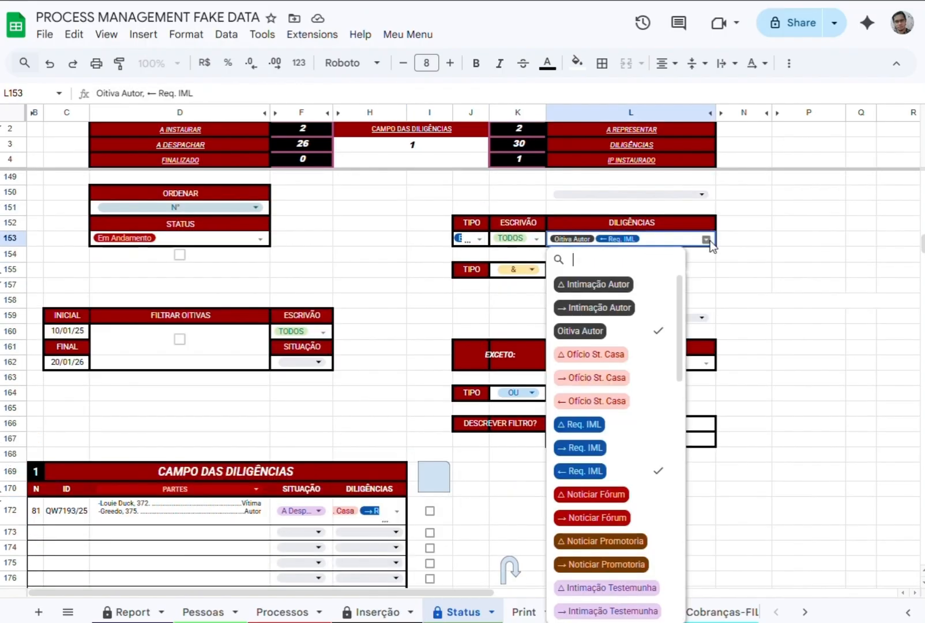
left_click(596, 401)
left_click(579, 330)
left_click(513, 269)
left_click(516, 313)
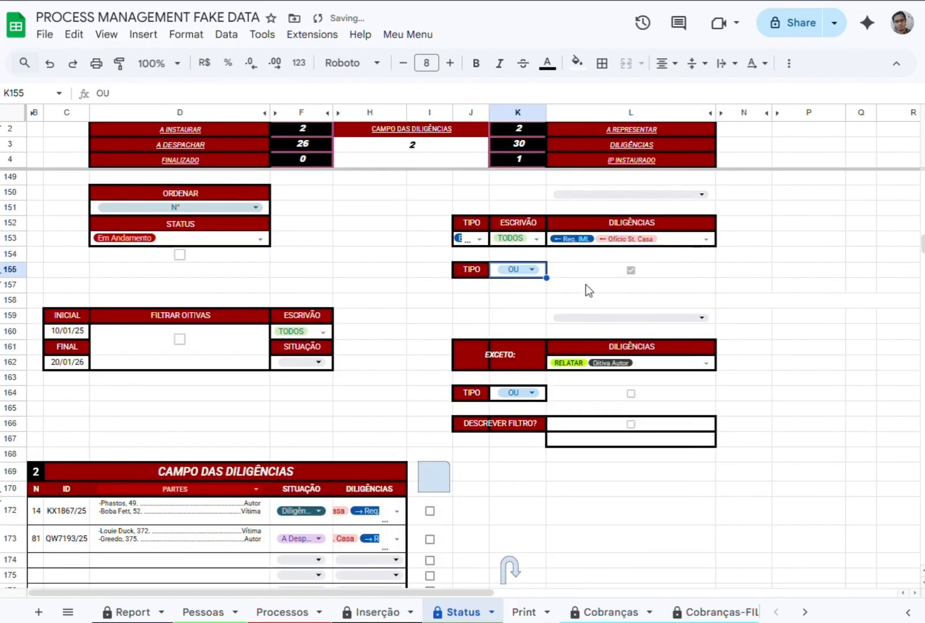
Examine which diligences are selected for processes KX1867/25 and QW7193/25 in CAMPO DAS DILIGÊNCIAS.
scroll(350, 474, "down", 2)
left_click(398, 439)
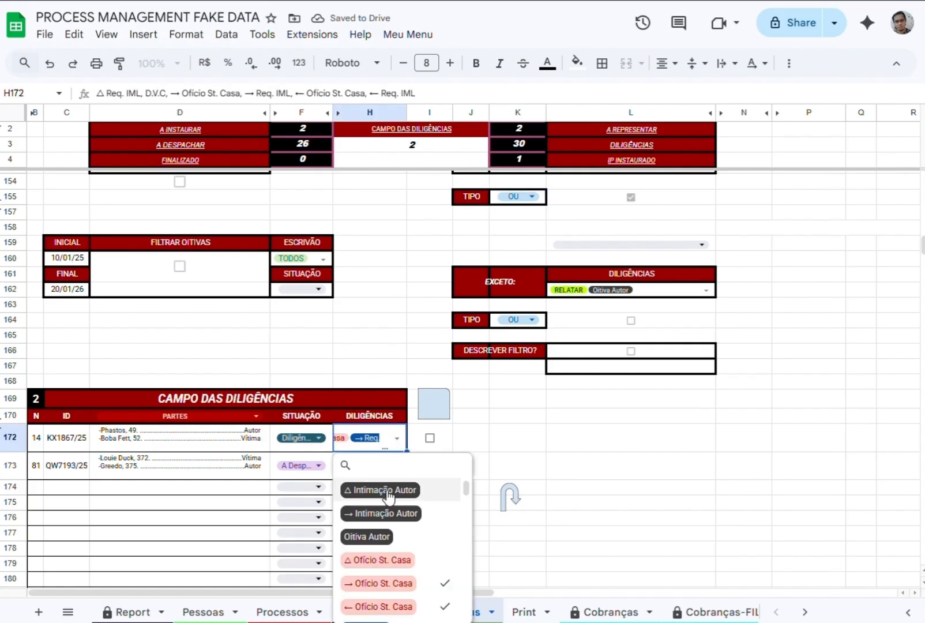
scroll(401, 536, "down", 3)
scroll(406, 521, "up", 2)
left_click(502, 401)
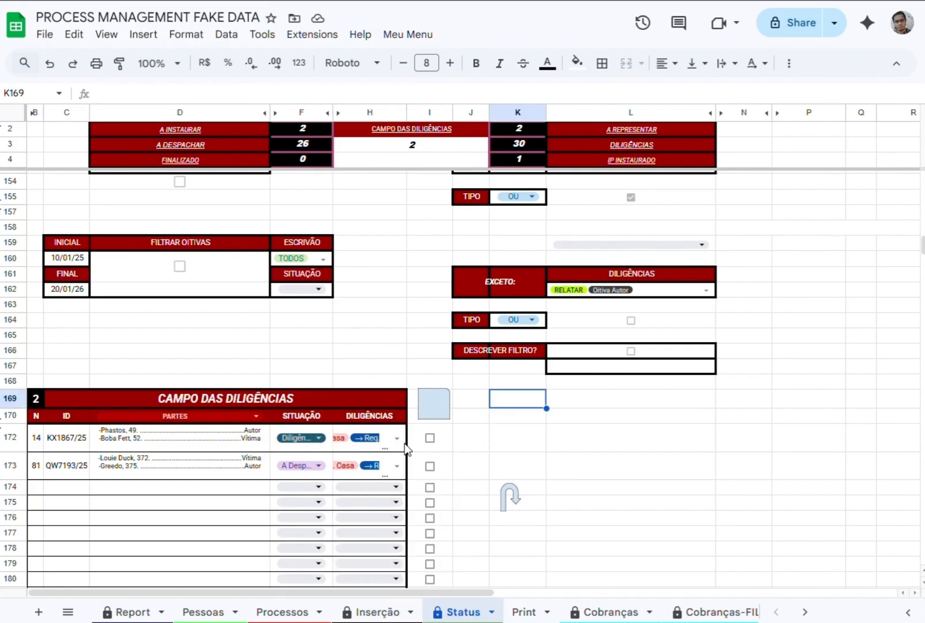
left_click(396, 467)
scroll(388, 541, "down", 3)
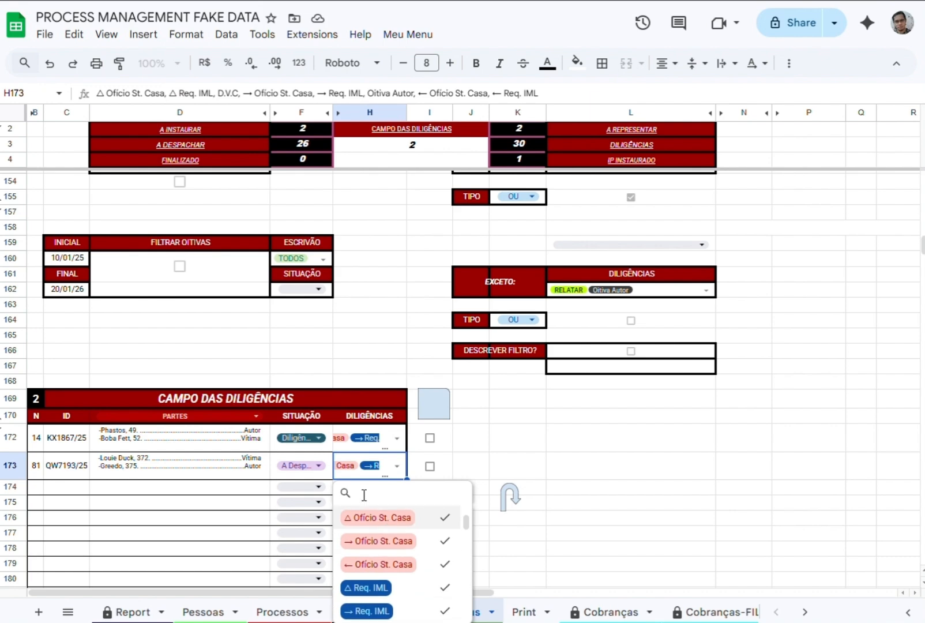
scroll(369, 542, "up", 3)
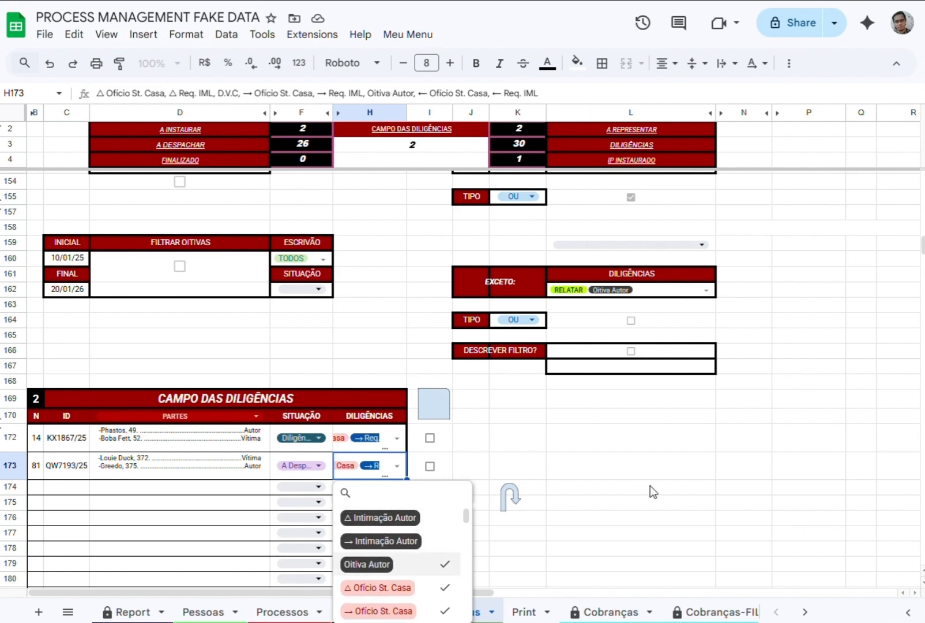
left_click(648, 307)
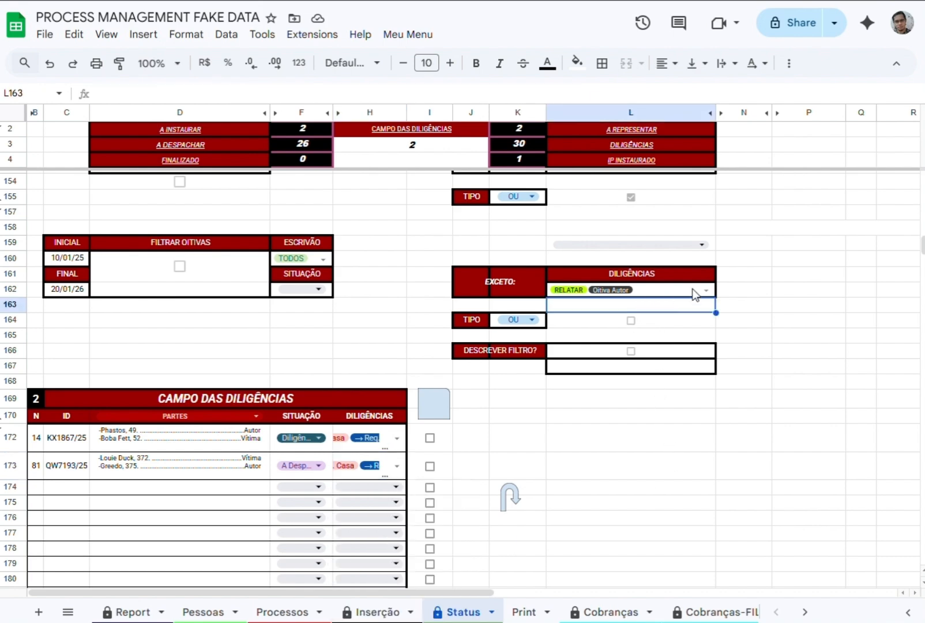
Turn on the EXCETO filter in L164 and remove Oitiva Autor from its DILIGÊNCIAS in L162.
left_click(631, 321)
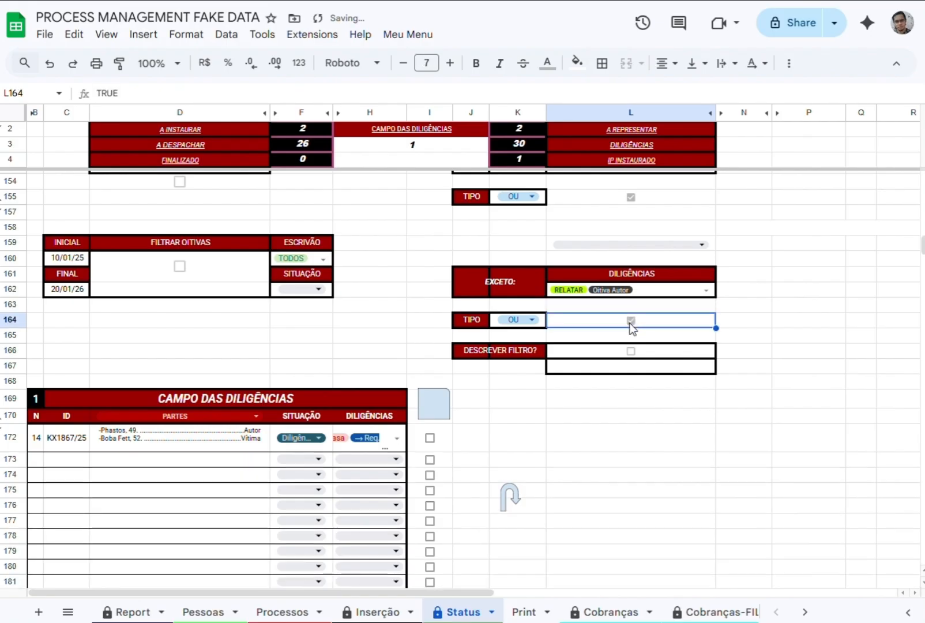
left_click(707, 291)
scroll(620, 389, "down", 5)
scroll(615, 392, "up", 5)
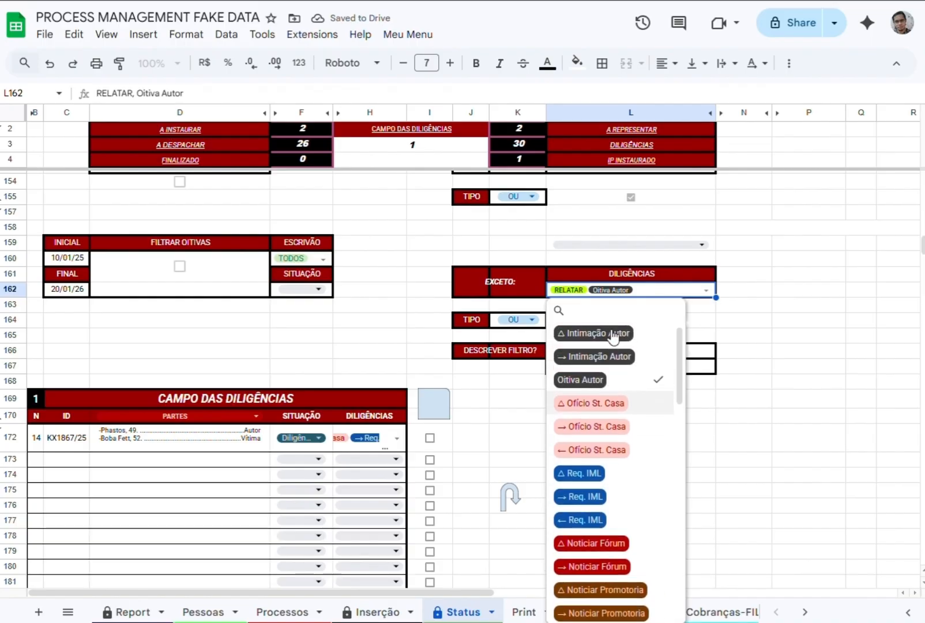
left_click(604, 383)
left_click(603, 384)
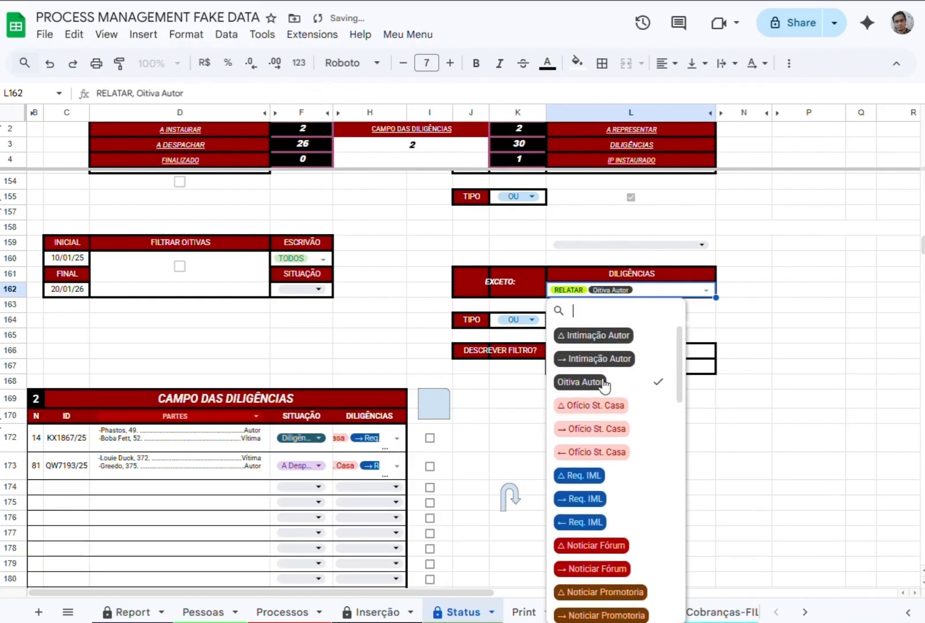
left_click(604, 383)
Turn off the DILIGÊNCIAS filter in L155 and the EXCETO filter in L164.
scroll(557, 266, "up", 2)
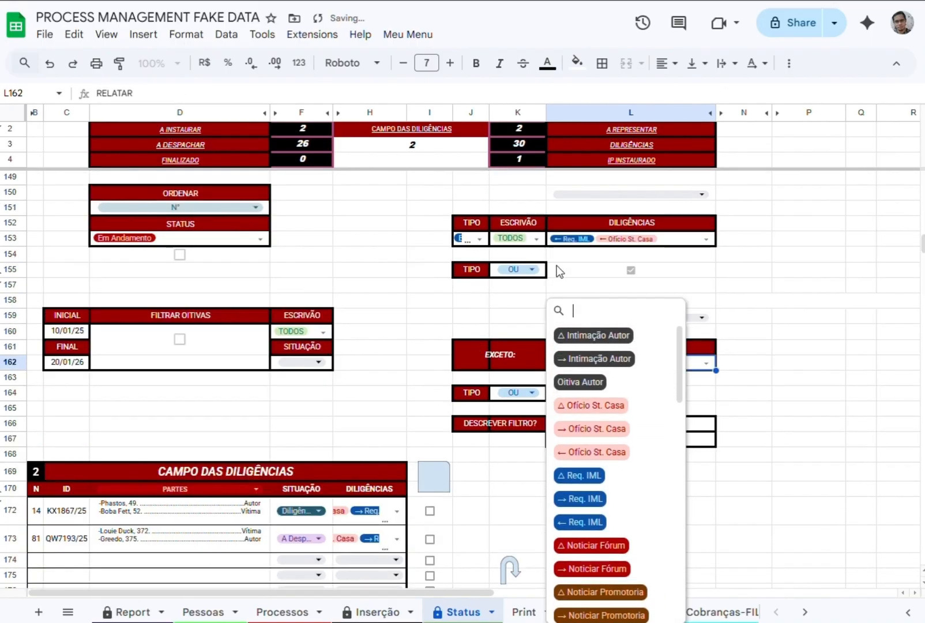
left_click(631, 268)
scroll(605, 290, "down", 4)
scroll(620, 272, "up", 3)
left_click(628, 323)
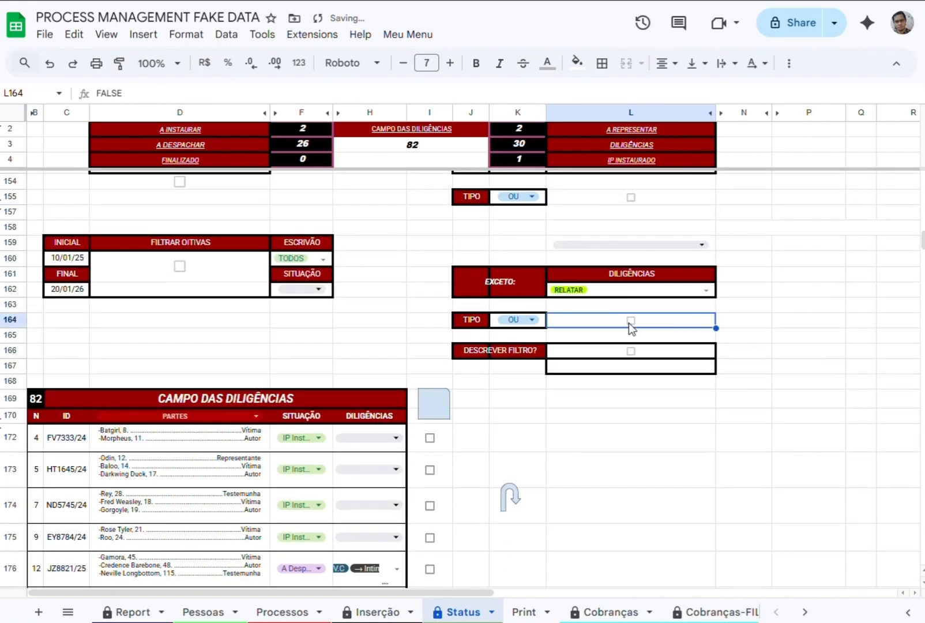
Replace the EXCETO diligences in L162 with ← Carta Precatória, ← Ofício St. Casa, ← Req. IML, Oitiva Autor and → Noticiar Promotoria.
left_click(704, 290)
scroll(615, 484, "down", 5)
left_click(576, 586)
scroll(588, 554, "down", 5)
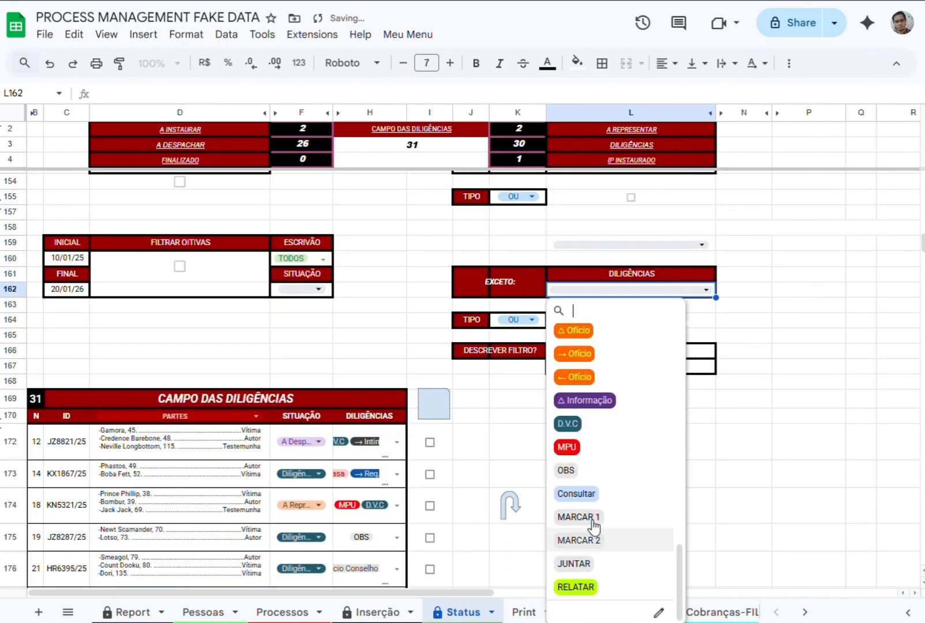
left_click(517, 318)
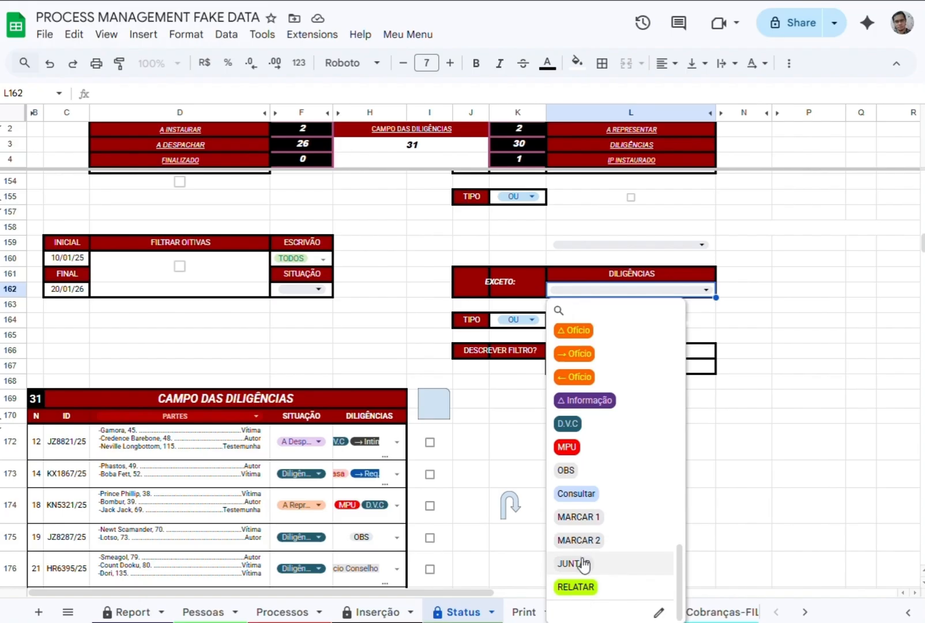
scroll(582, 562, "up", 3)
left_click(585, 452)
left_click(594, 452)
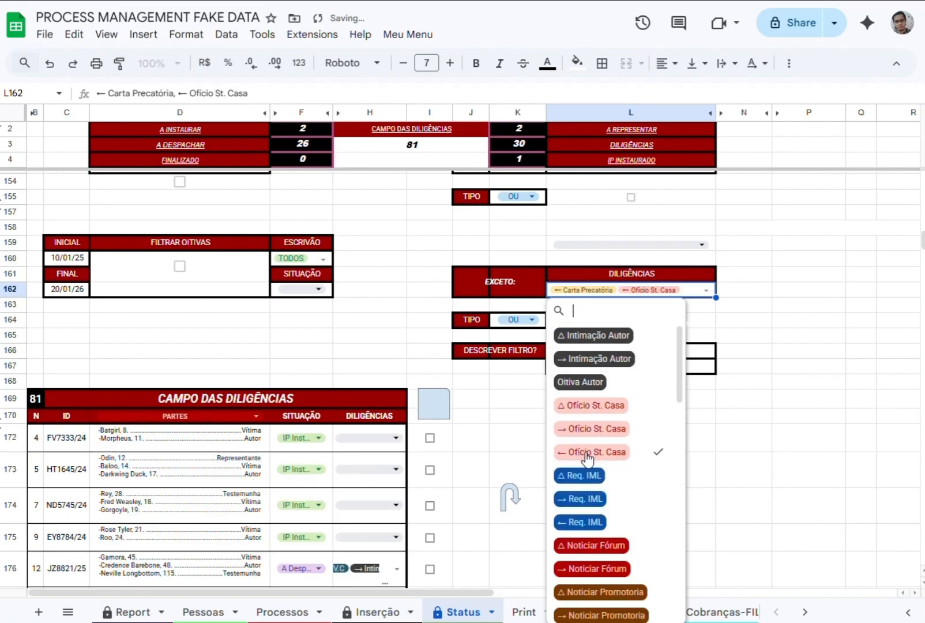
left_click(582, 521)
left_click(584, 382)
left_click(600, 614)
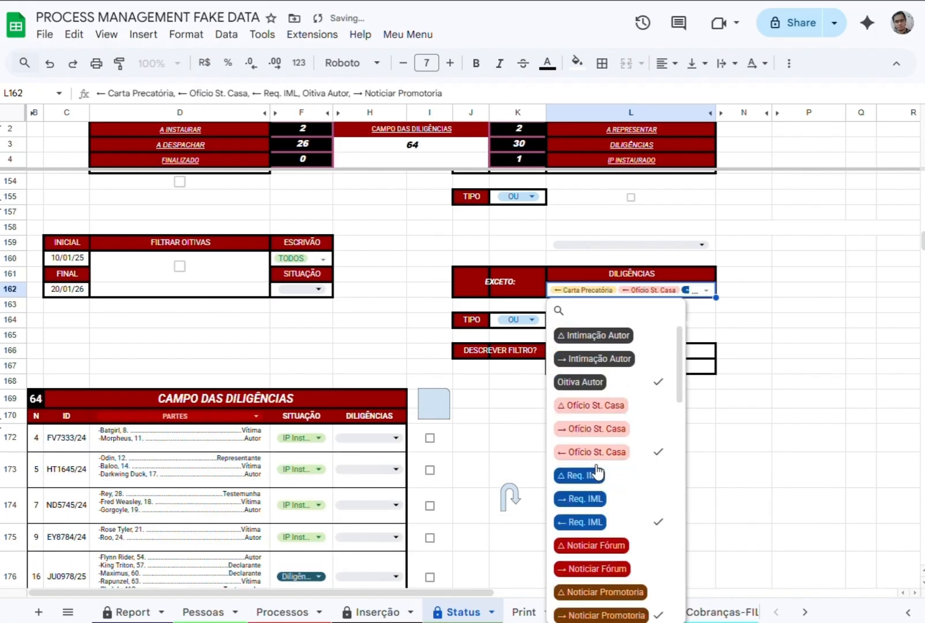
Turn on the EXCETO filter with TIPO & and enable DESCREVER FILTRO? in L166.
left_click(630, 320)
left_click(631, 351)
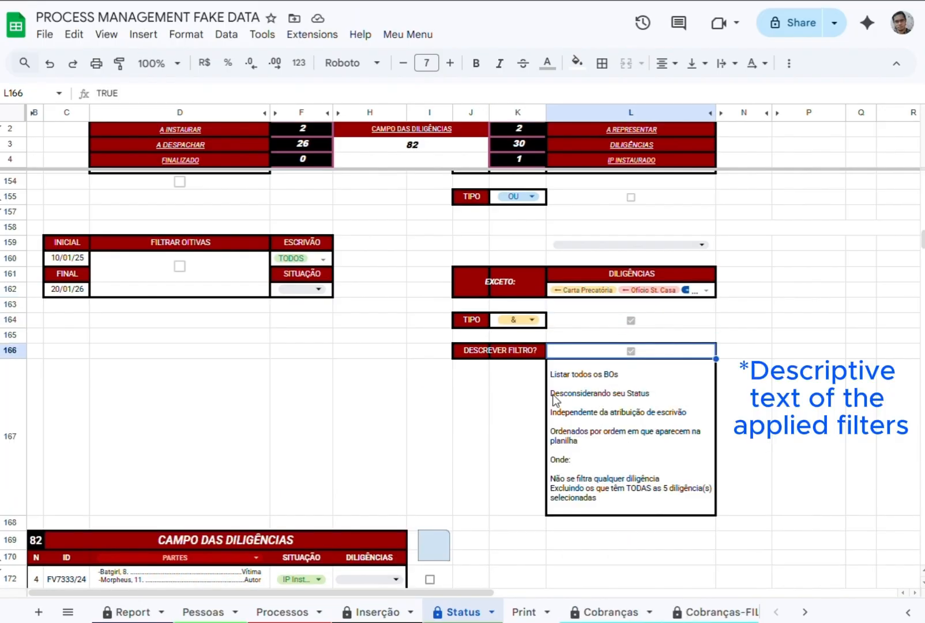
scroll(594, 468, "down", 3)
Turn on the DILIGÊNCIAS filter in L155 and set the EXCETO TIPO in K164 to OU.
scroll(602, 400, "up", 4)
left_click(630, 269)
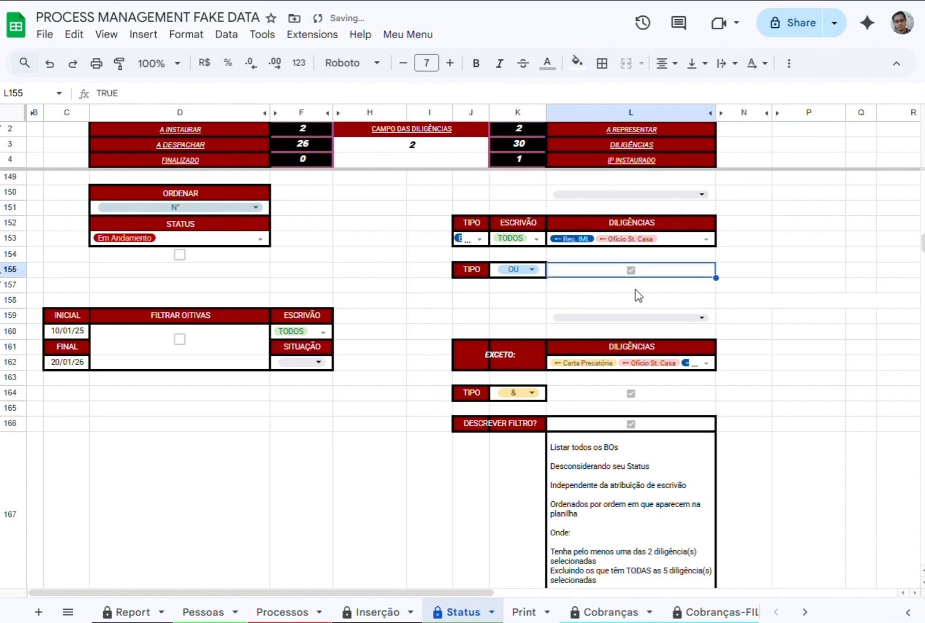
scroll(623, 421, "down", 3)
scroll(611, 430, "up", 2)
left_click(518, 320)
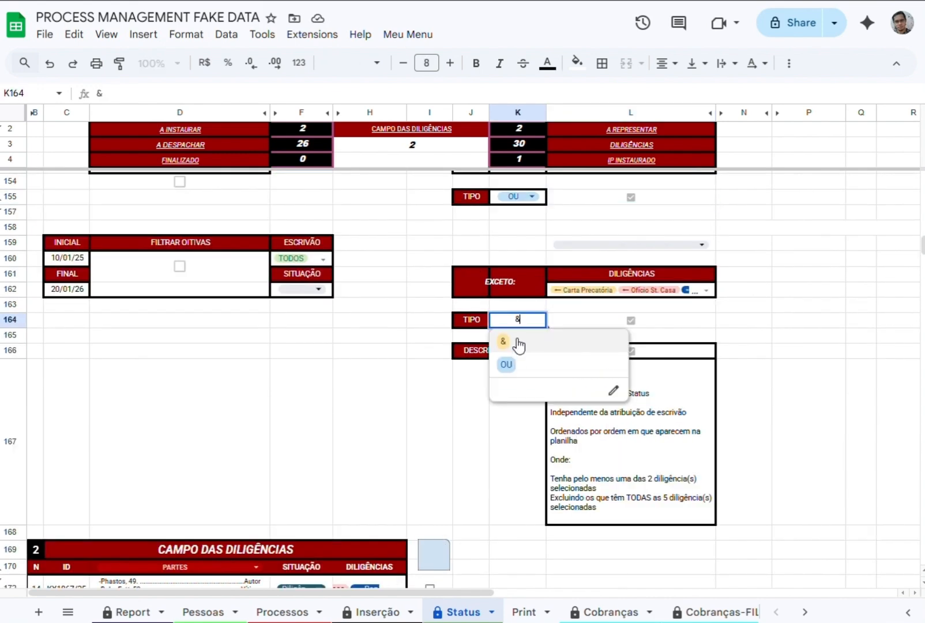
left_click(510, 363)
Add MPU and IP to the process TIPO filter in J153.
scroll(686, 504, "up", 3)
left_click(470, 311)
left_click(473, 404)
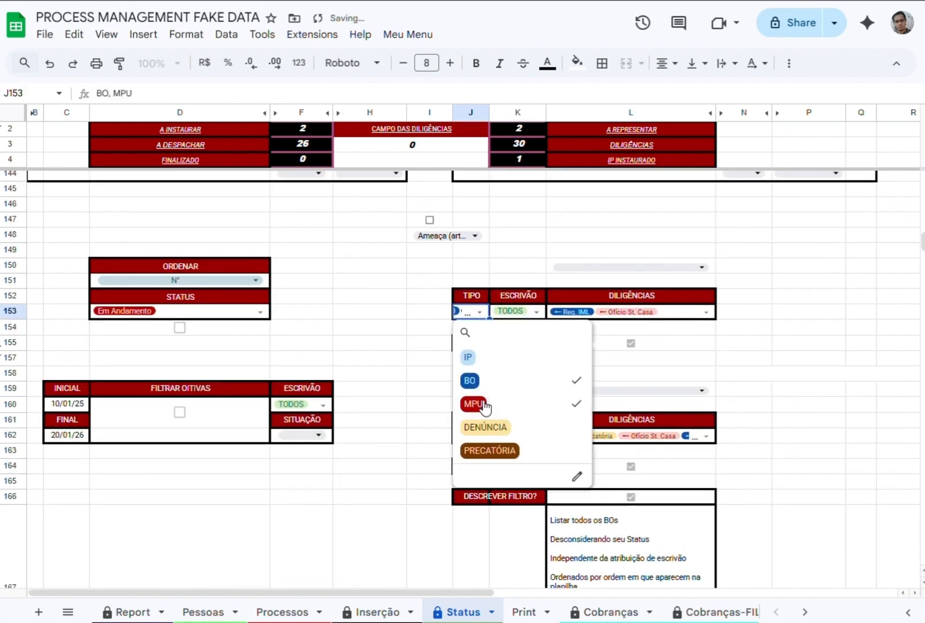
left_click(477, 357)
left_click(369, 342)
Turn on the STATUS filter for Em Andamento in D154 and turn off the EXCETO filter in L164.
left_click(179, 327)
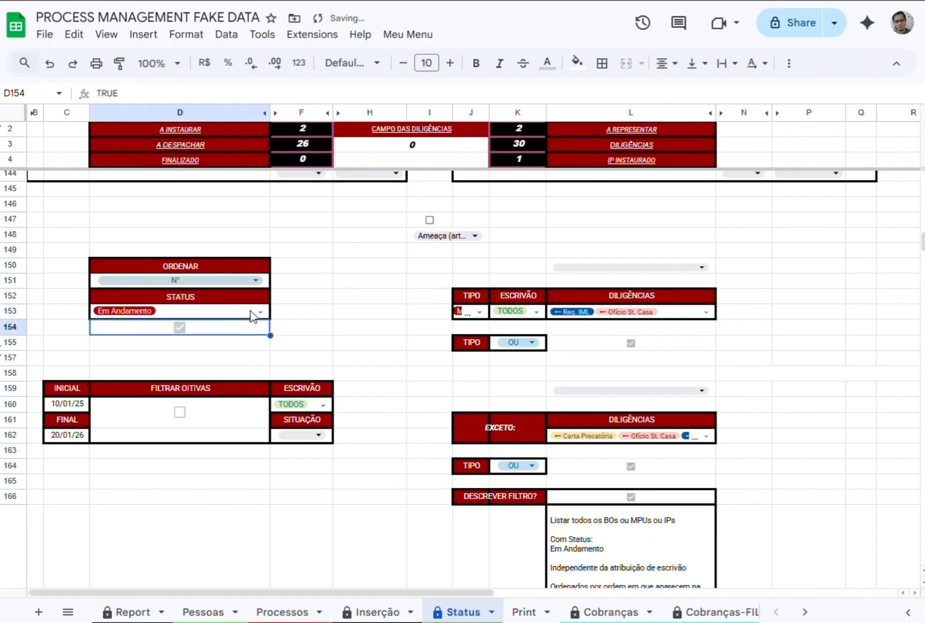
scroll(590, 402, "down", 3)
left_click(631, 320)
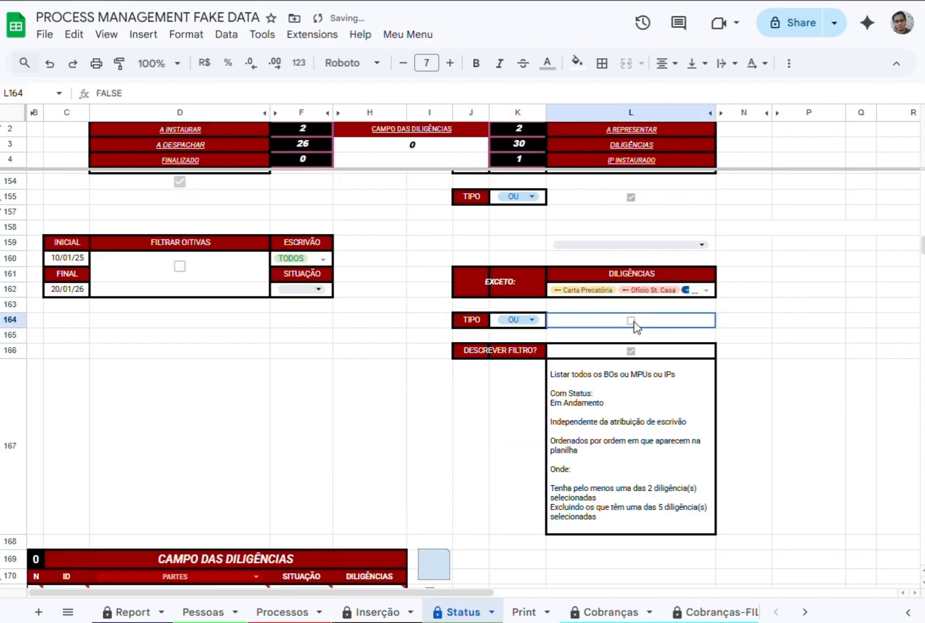
Turn on FILTRAR OITIVAS and replace TODOS with the two named clerks in its ESCRIVÃO field.
left_click(180, 267)
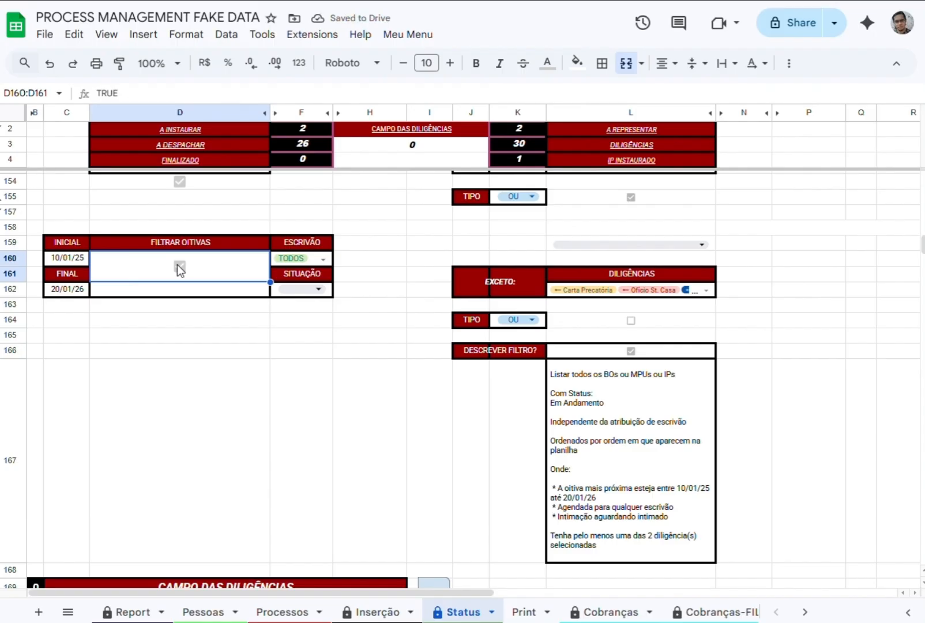
left_click(323, 259)
left_click(294, 304)
left_click(296, 351)
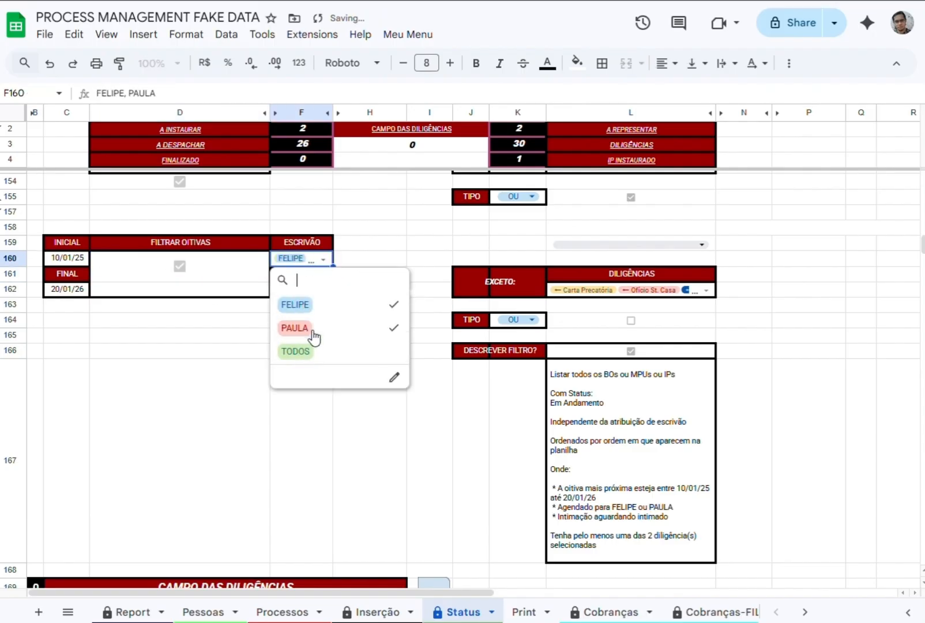
Try FALTOU as the SITUAÇÃO of the oitivas filter in F162 and clear the cell again.
left_click(318, 289)
left_click(296, 333)
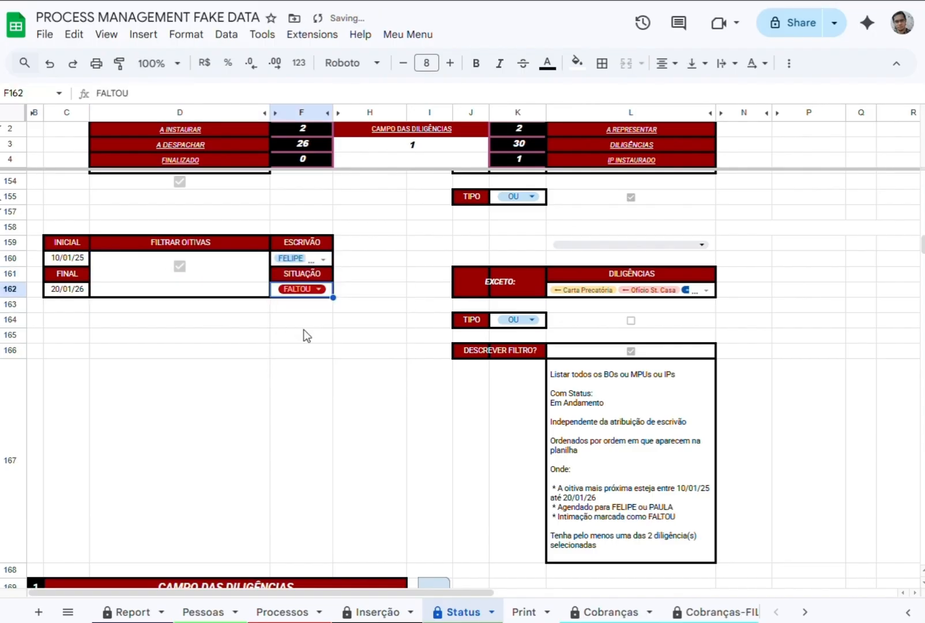
left_click(318, 289)
left_click(287, 309)
key("Delete")
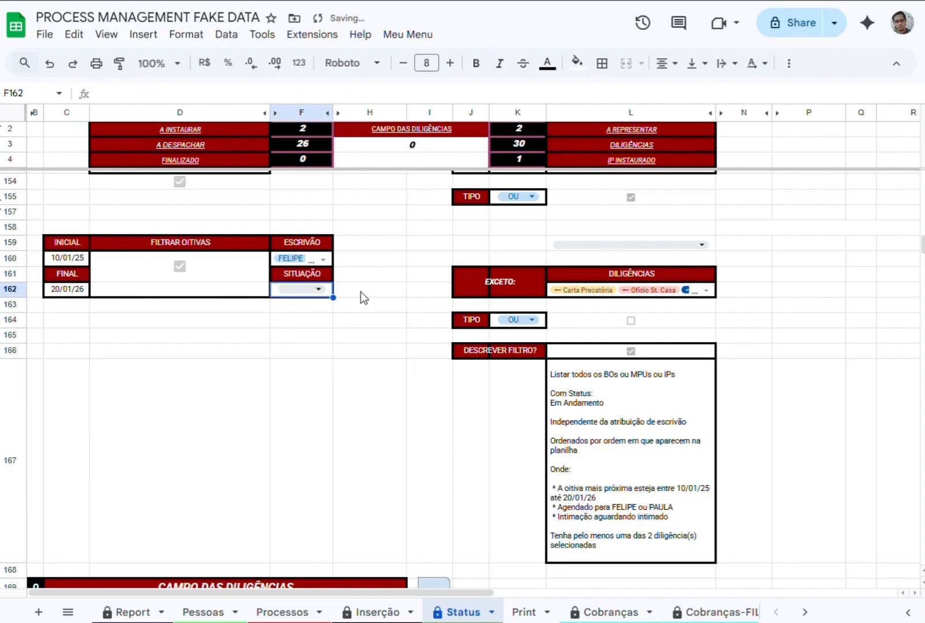
Turn off the FILTRAR OITIVAS filter and go to the Print sheet.
left_click(180, 266)
scroll(384, 416, "down", 3)
left_click(524, 612)
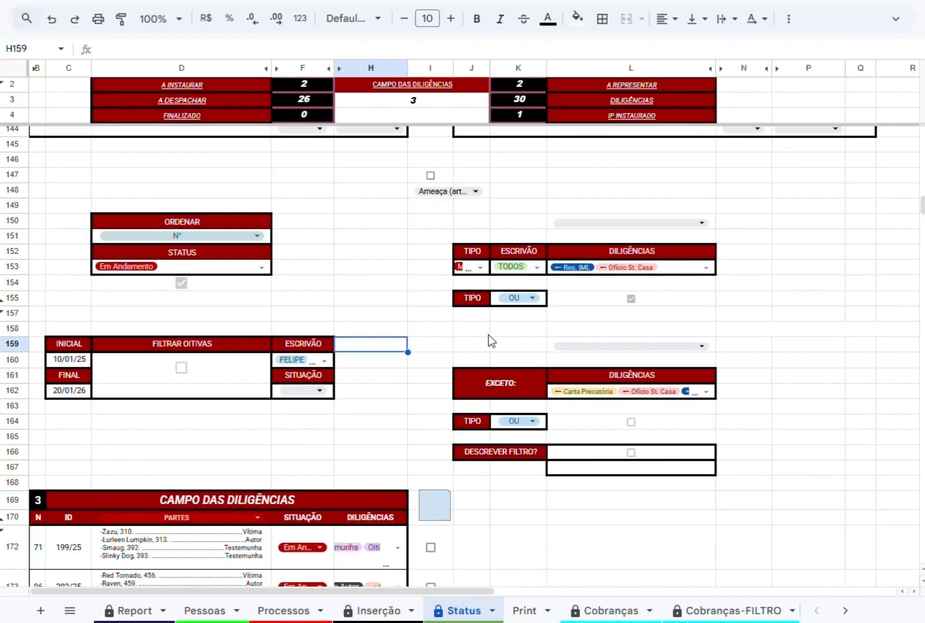
Turn off the DILIGÊNCIAS filter in L155, fill L153 with the CRIAR diligence group, and check the selected options.
left_click(632, 297)
left_click(631, 223)
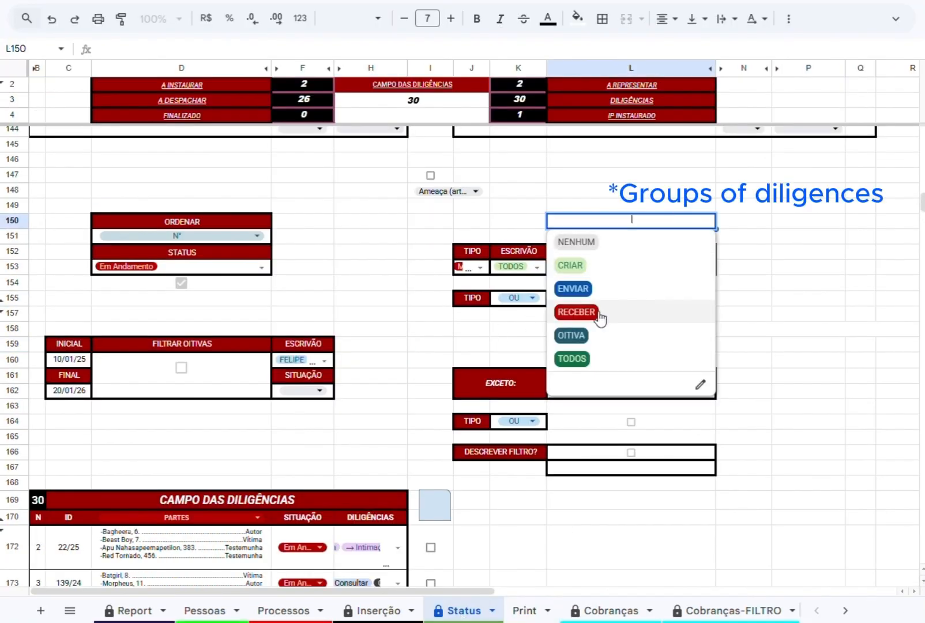
left_click(599, 265)
left_click(706, 267)
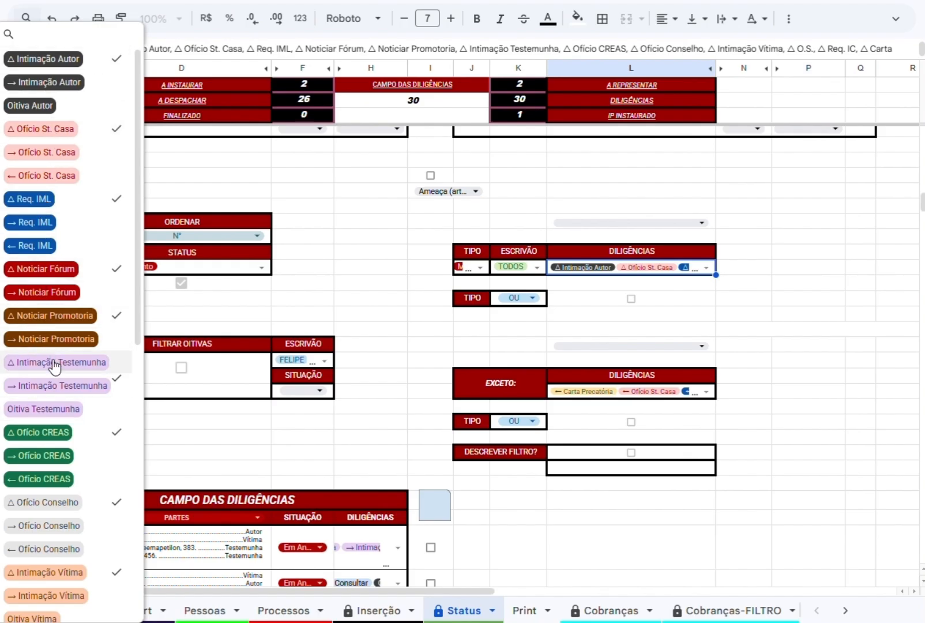
Fill the DILIGÊNCIAS filter in L153 with the ENVIAR group through L150 and check the selected options.
left_click(599, 215)
left_click(599, 214)
left_click(577, 265)
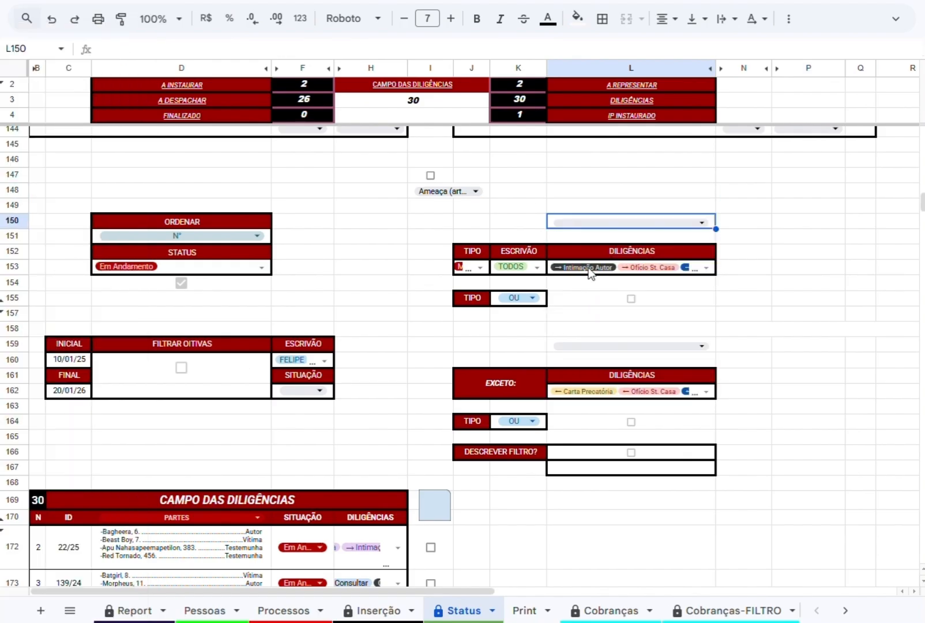
left_click(589, 271)
scroll(620, 502, "down", 5)
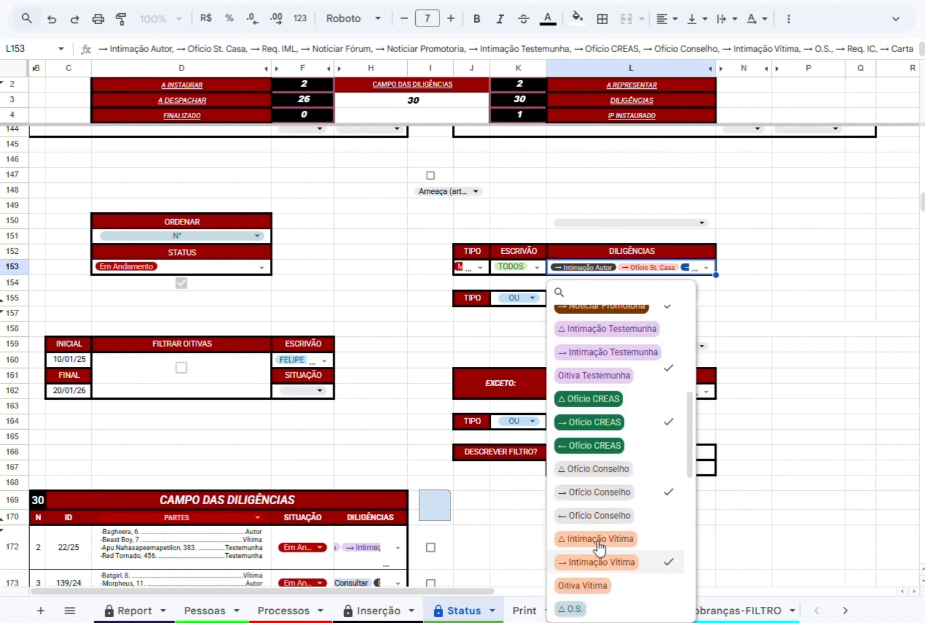
scroll(600, 571, "down", 4)
Replace the L153 diligences with the RECEBER group and look through its selected options.
left_click(600, 221)
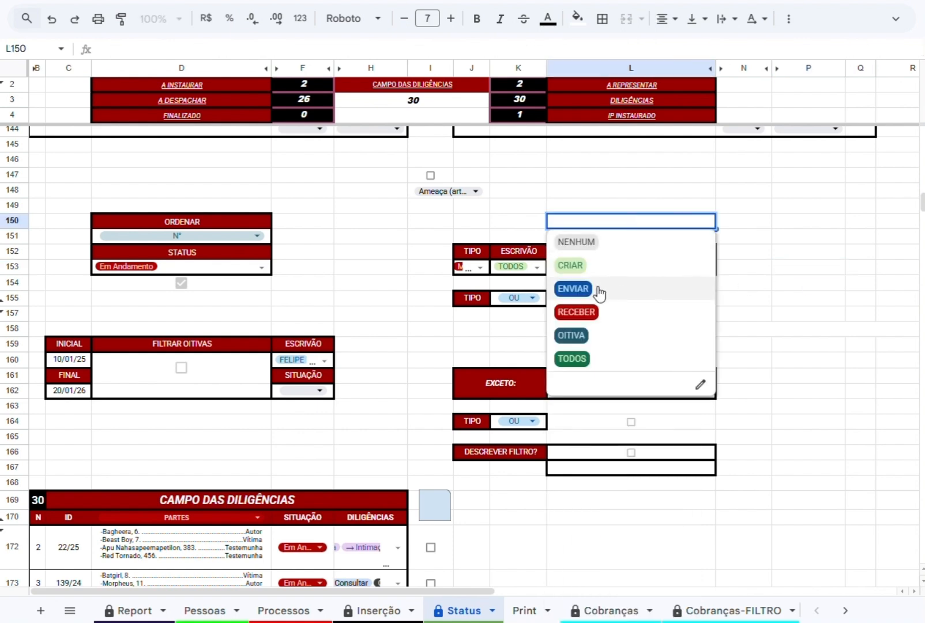
left_click(576, 312)
left_click(706, 268)
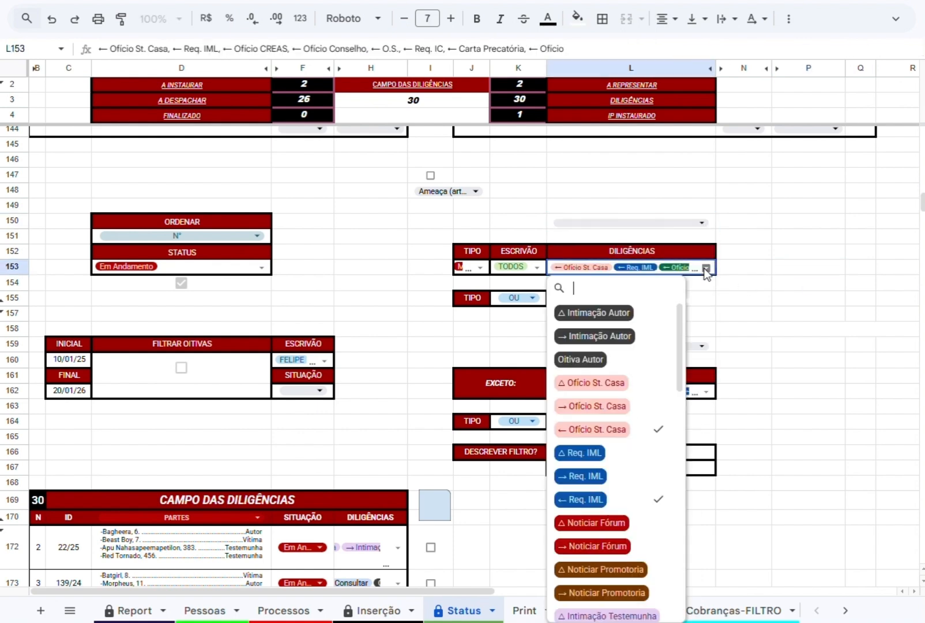
scroll(606, 438, "down", 10)
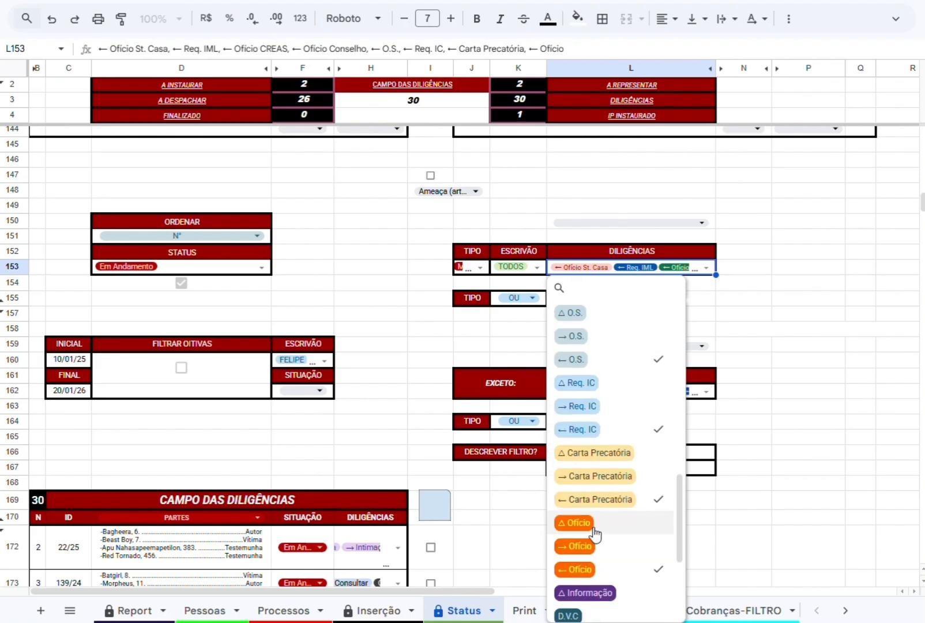
left_click(727, 250)
Switch the L153 diligences to the OITIVA group and review which options it selects.
left_click(692, 223)
left_click(588, 339)
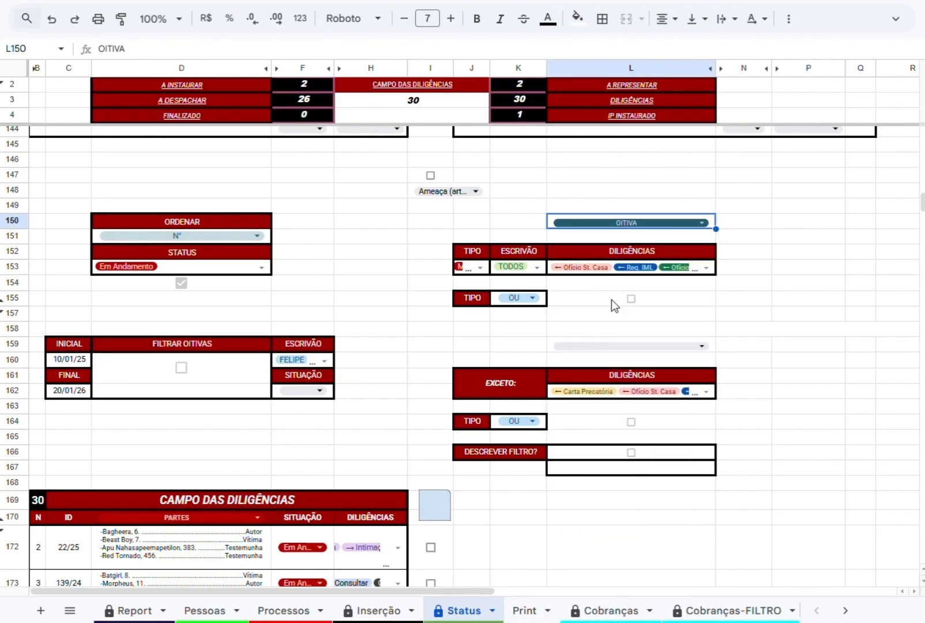
left_click(706, 268)
scroll(591, 437, "down", 4)
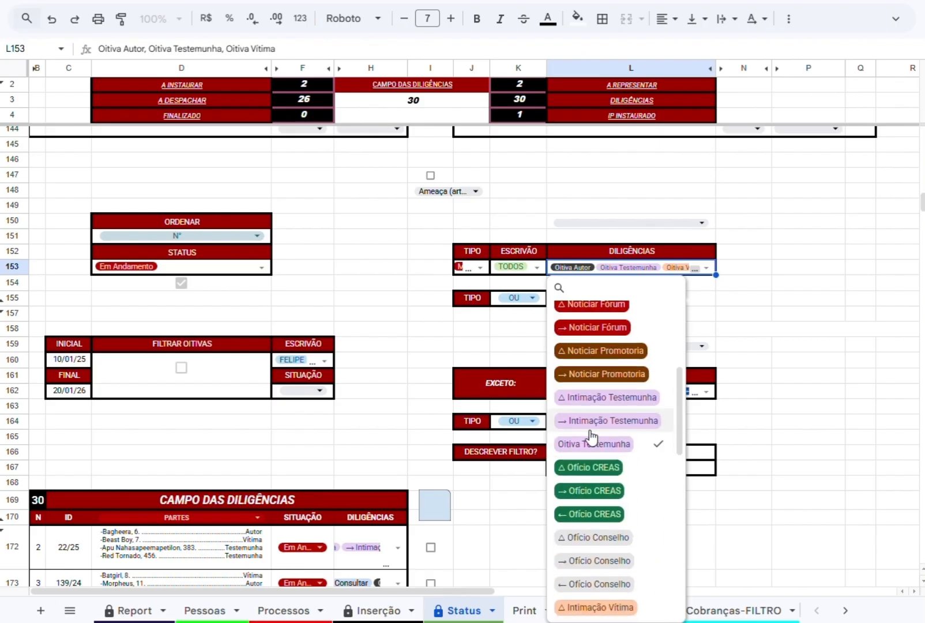
scroll(591, 438, "down", 8)
left_click(744, 282)
Fill L153 with the TODOS diligence group and check its option list.
left_click(692, 224)
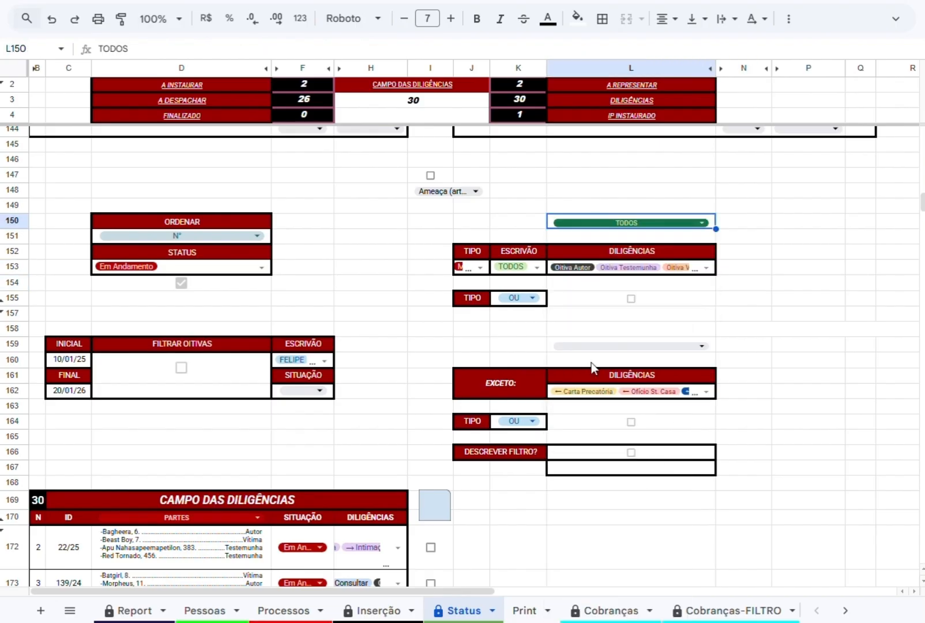
left_click(706, 269)
scroll(640, 404, "down", 5)
left_click(744, 267)
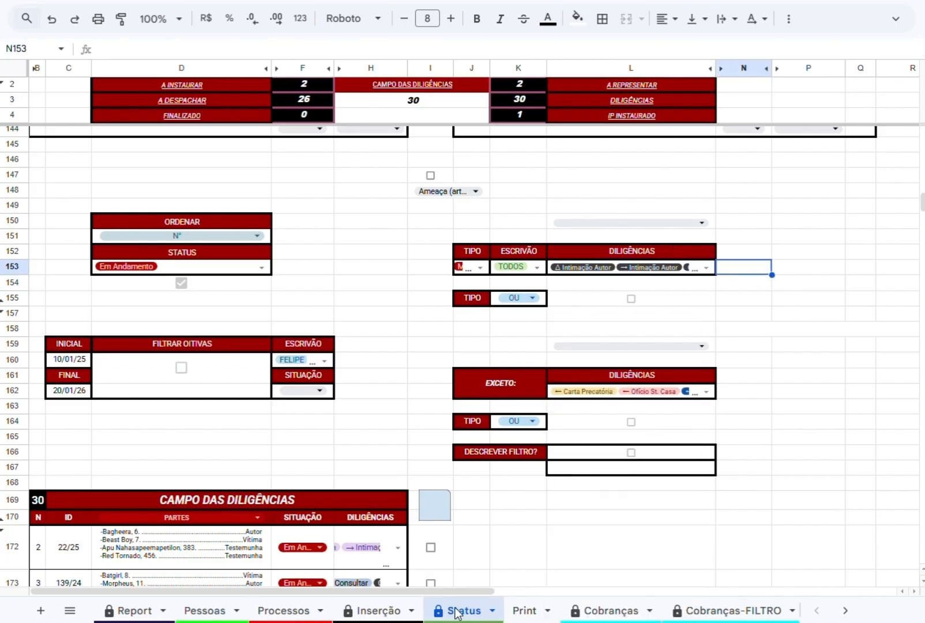
On the Print sheet, choose ID, PARTES and STATUS as the list columns in A3.
left_click(524, 610)
scroll(330, 462, "down", 3)
scroll(93, 109, "up", 3)
left_click(99, 118)
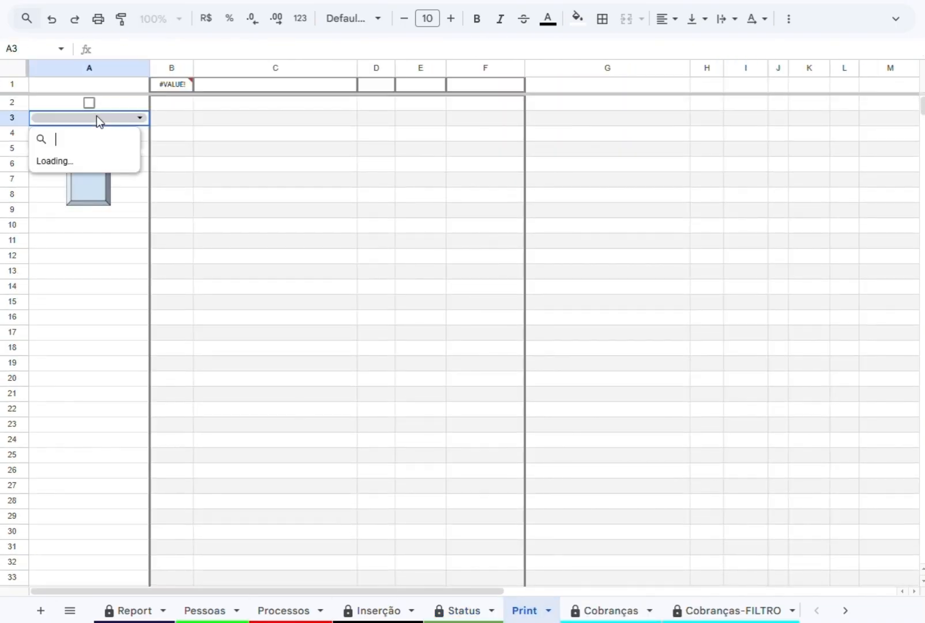
left_click(17, 76)
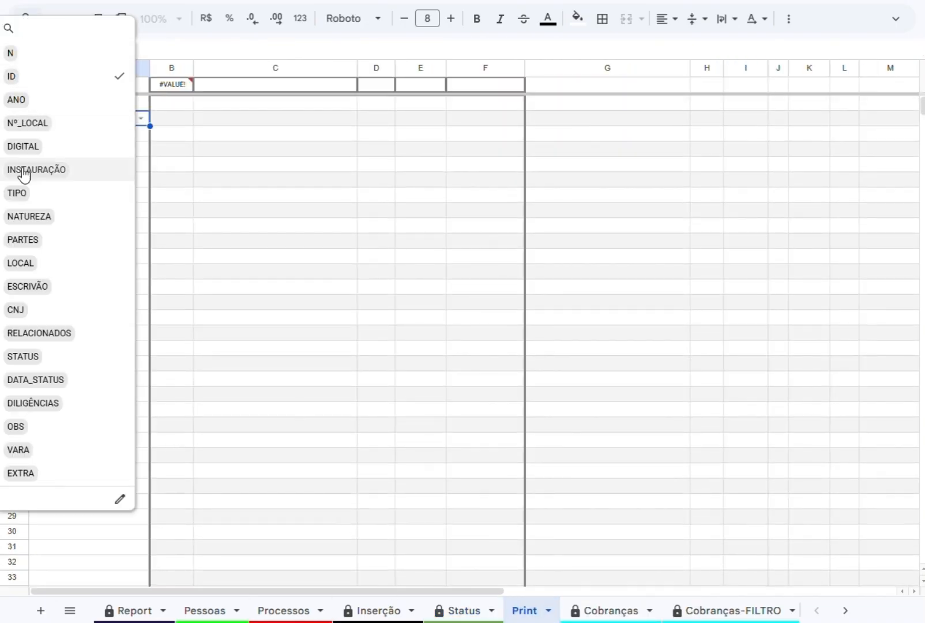
left_click(25, 242)
left_click(21, 358)
left_click(183, 243)
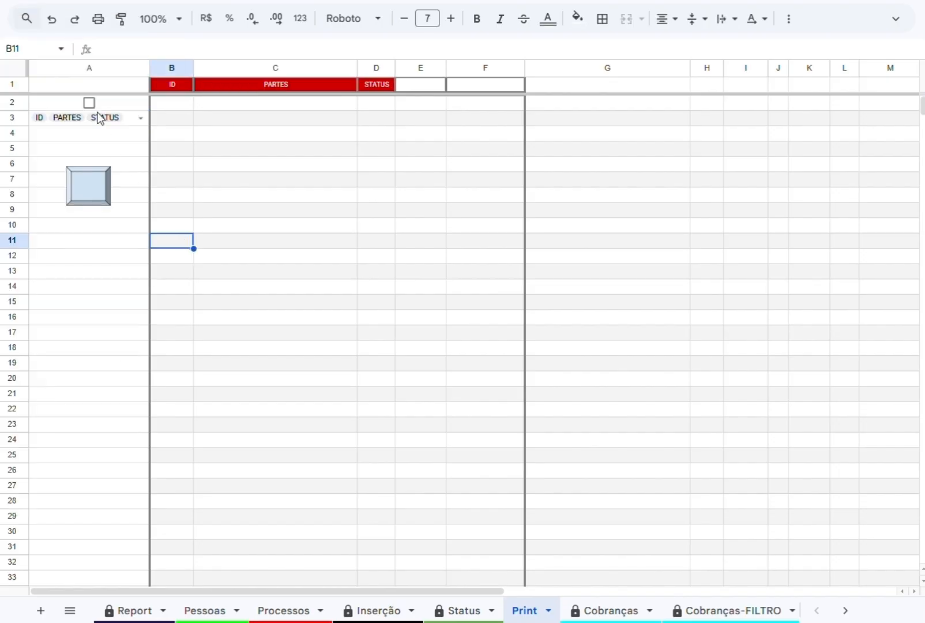
Load the process list with the A2 checkbox and run the sheet's script to format and select it.
left_click(89, 103)
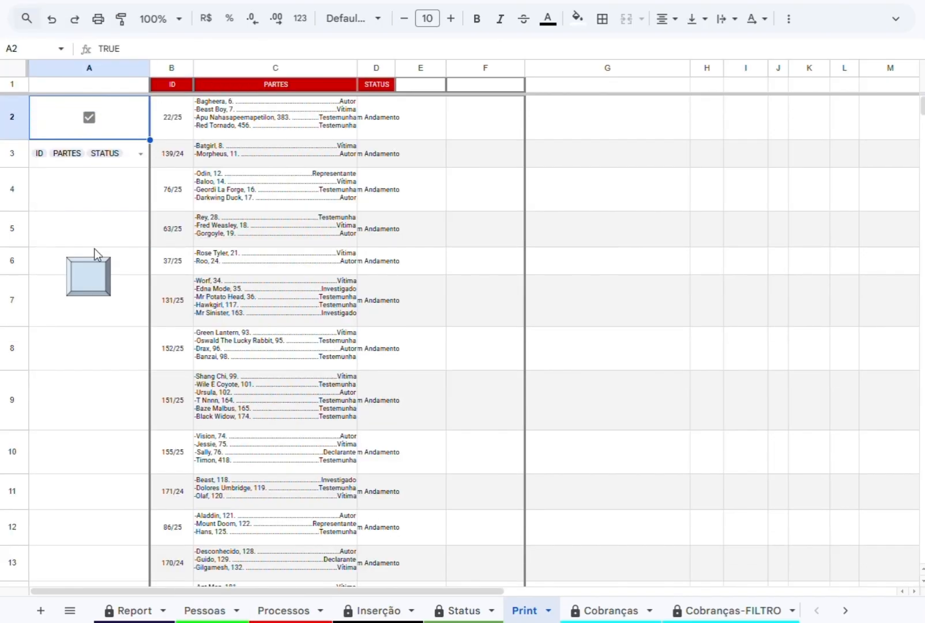
left_click(81, 282)
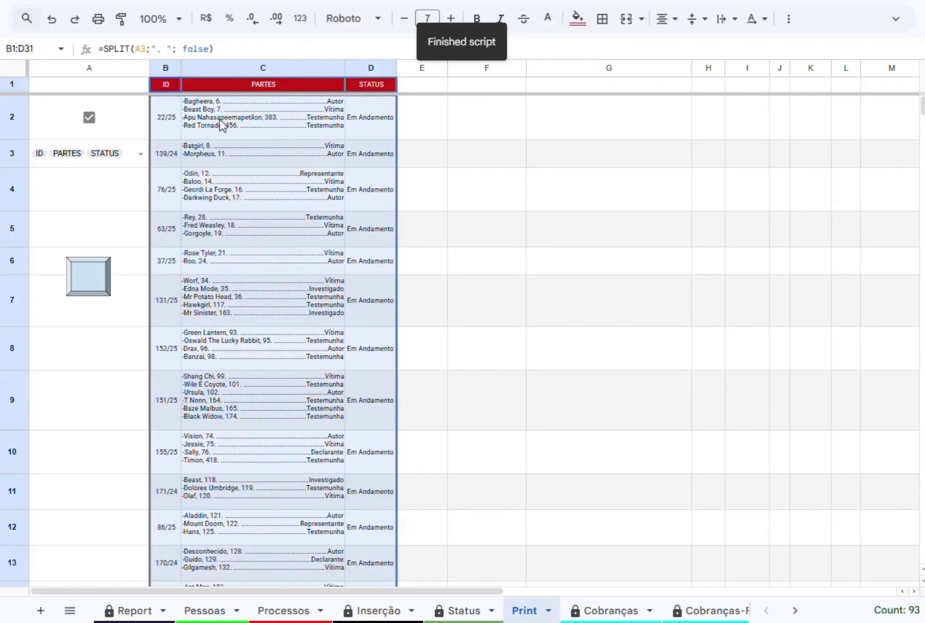
scroll(217, 363, "down", 6)
Preview the pages of the selected process list in the print settings and cancel printing.
key("ctrl+p")
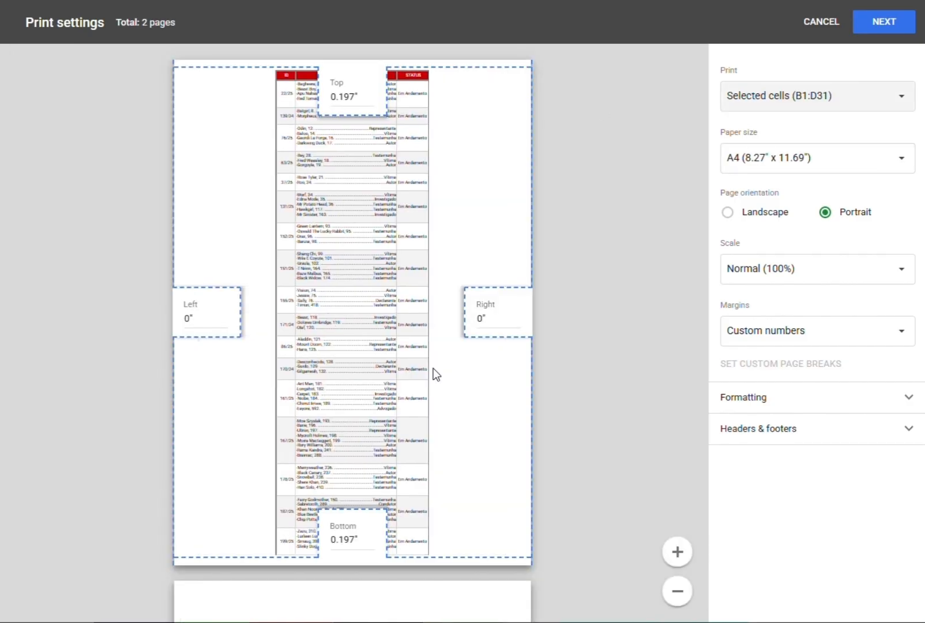
scroll(373, 313, "down", 5)
scroll(373, 318, "up", 6)
scroll(376, 424, "down", 8)
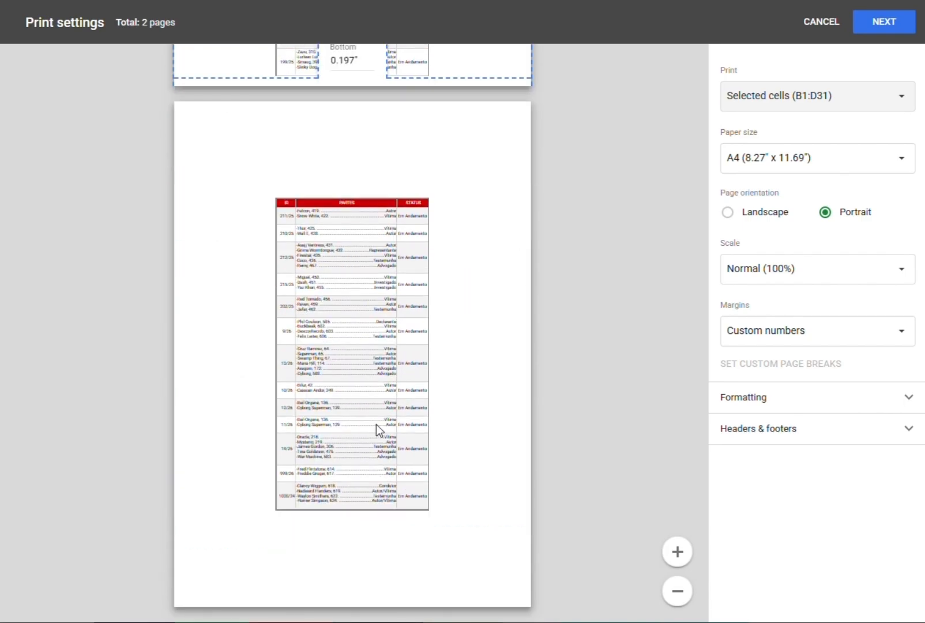
scroll(376, 424, "up", 8)
left_click(819, 22)
Rearrange the list columns in A3 as ID, STATUS, PARTES and ESCRIVÃO.
left_click(139, 155)
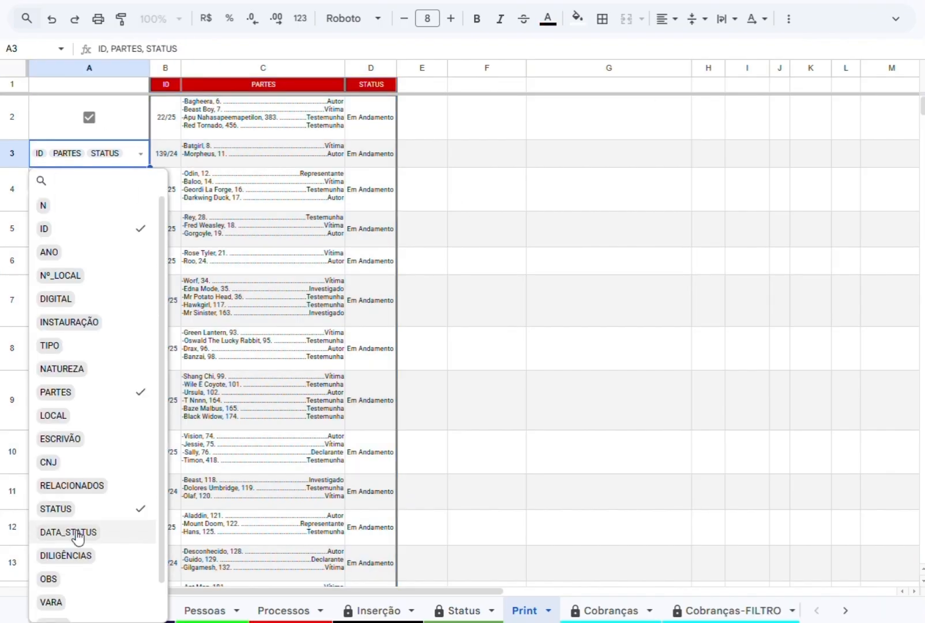
scroll(107, 478, "down", 1)
left_click(108, 477)
left_click(96, 398)
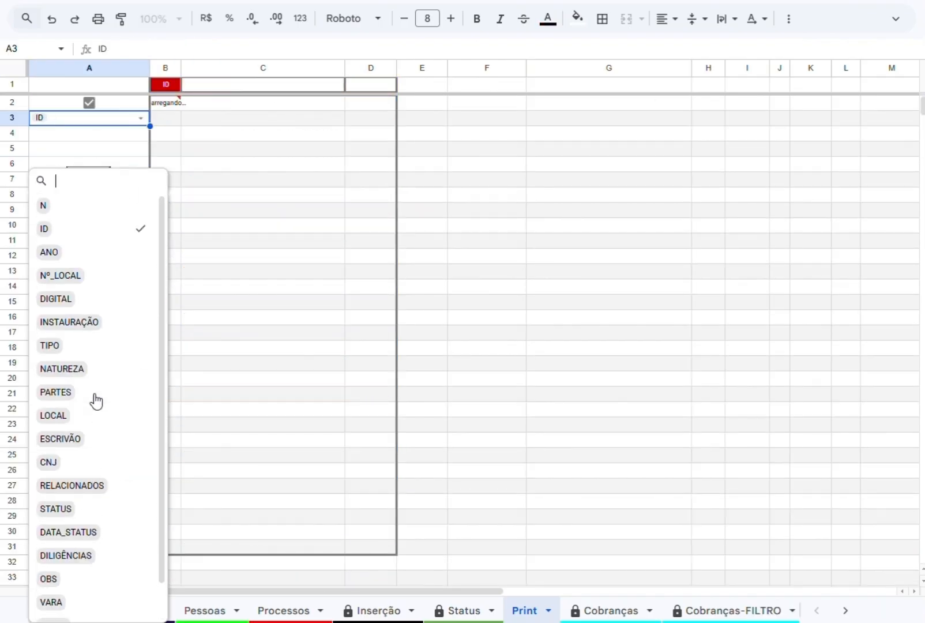
left_click(76, 509)
left_click(74, 396)
left_click(97, 441)
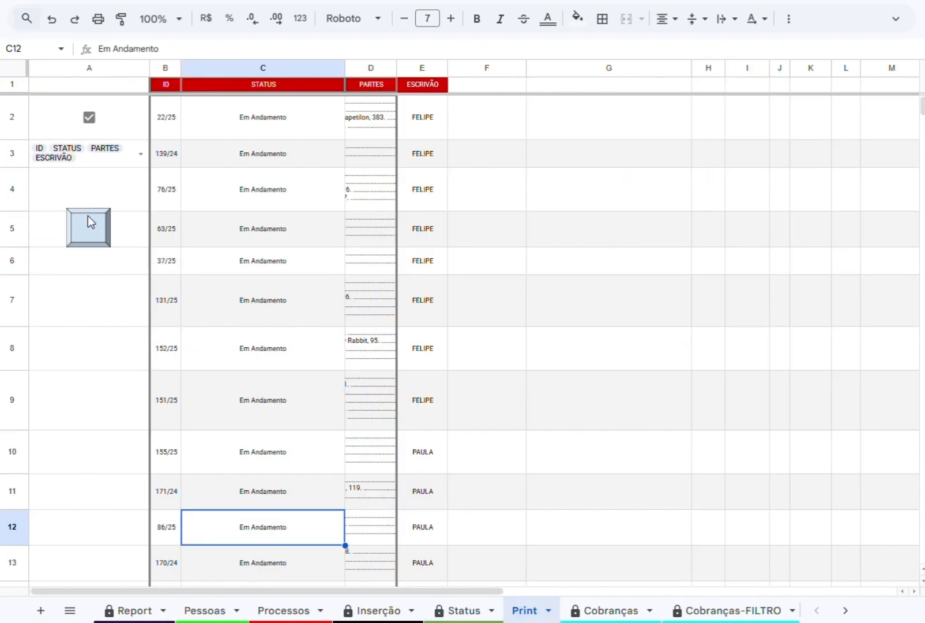
Run the formatting script on the four-column list and look over the formatted rows.
left_click(89, 222)
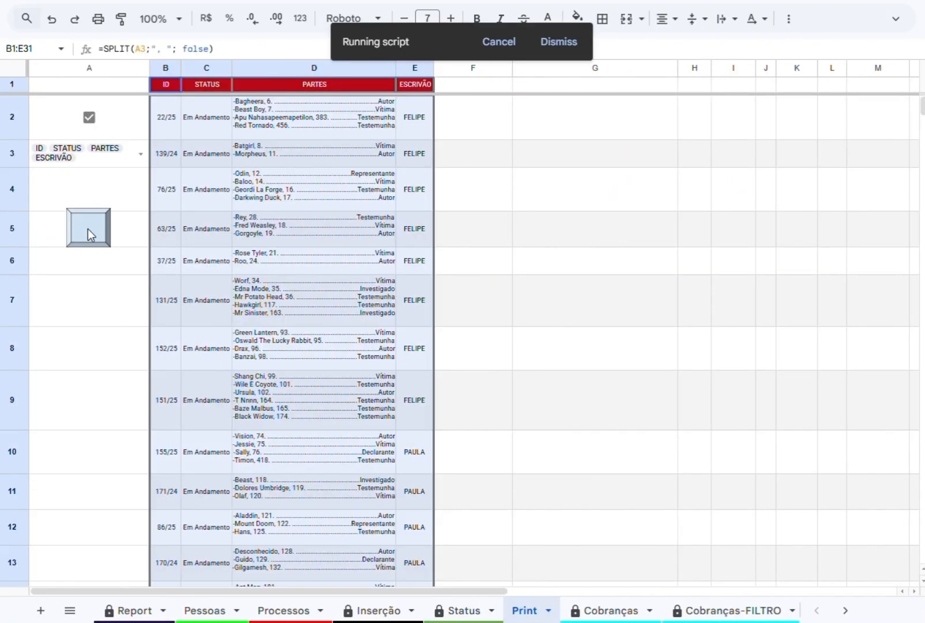
scroll(267, 245, "down", 7)
scroll(267, 245, "up", 7)
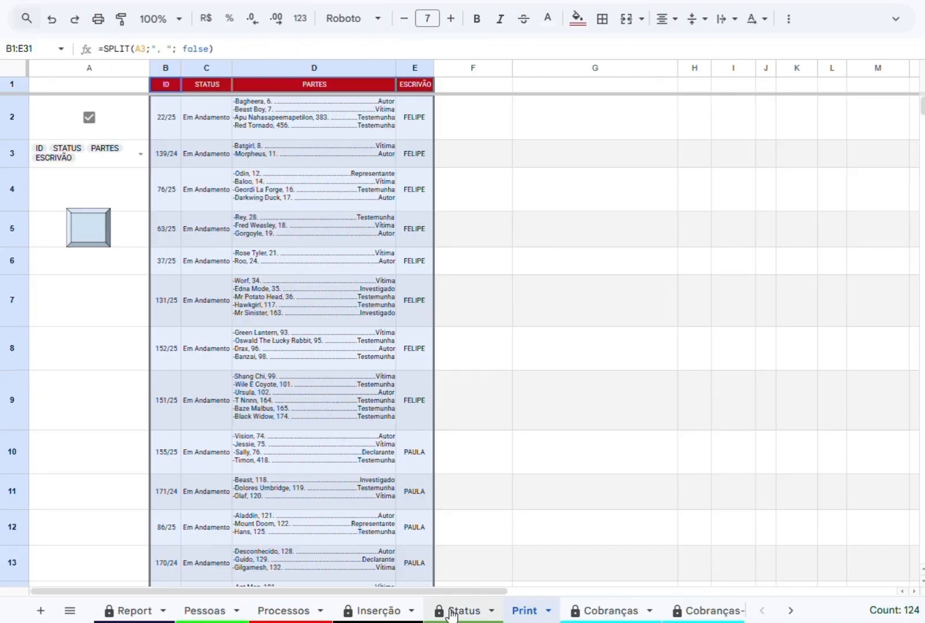
In CAMPO DAS DILIGÊNCIAS on the Status sheet, check processes 22/25, 139/24 and 76/25.
left_click(465, 610)
left_click(430, 402)
left_click(430, 437)
left_click(430, 473)
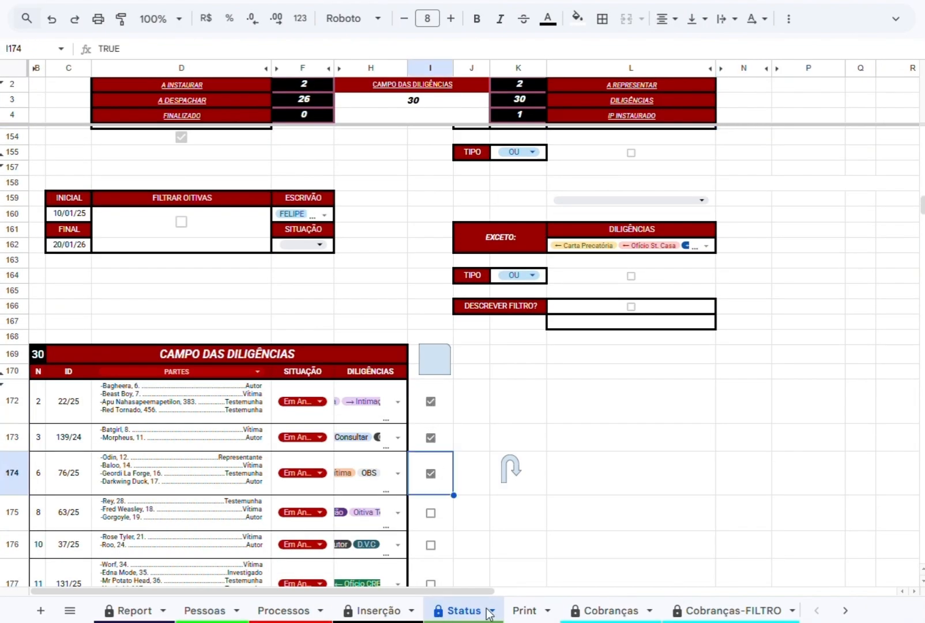
Reload the Print sheet's list by toggling A2 off and on, and run the formatting script on it.
left_click(525, 610)
left_click(89, 118)
left_click(89, 102)
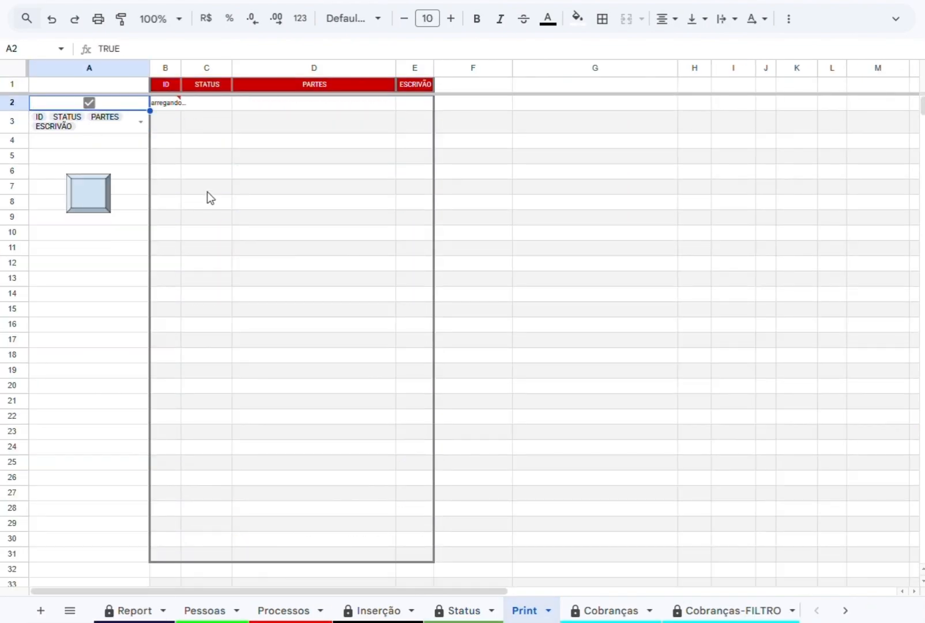
left_click(103, 233)
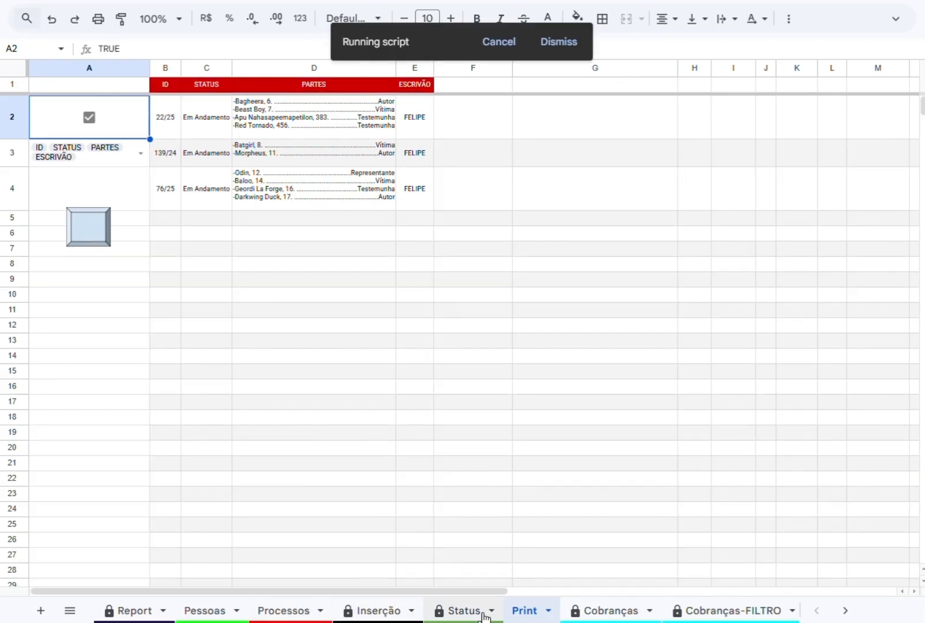
Back on the Status sheet, also check processes 131/25 and 152/25 and invert the selection.
left_click(462, 610)
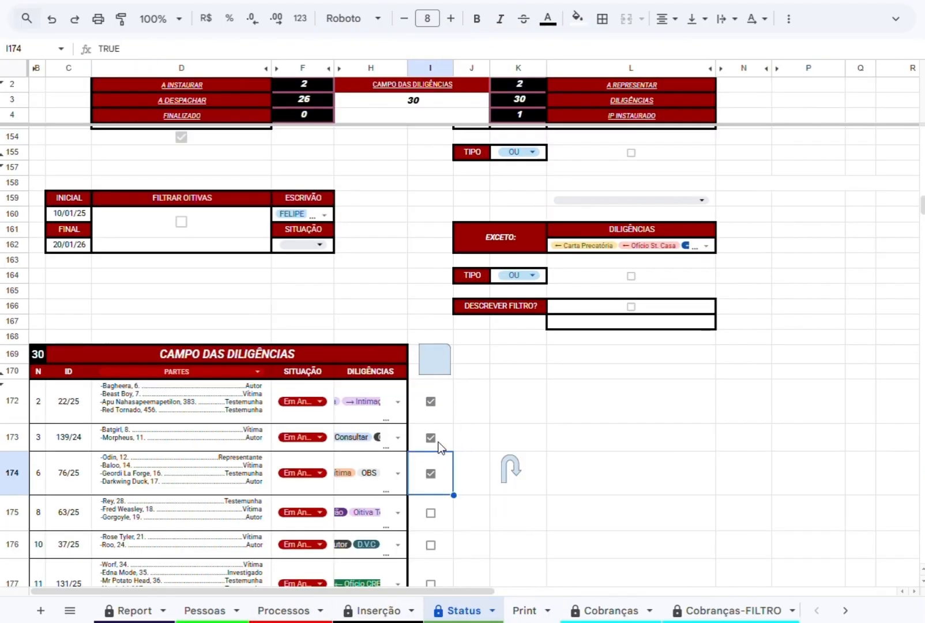
scroll(441, 447, "down", 3)
left_click(430, 512)
left_click(510, 397)
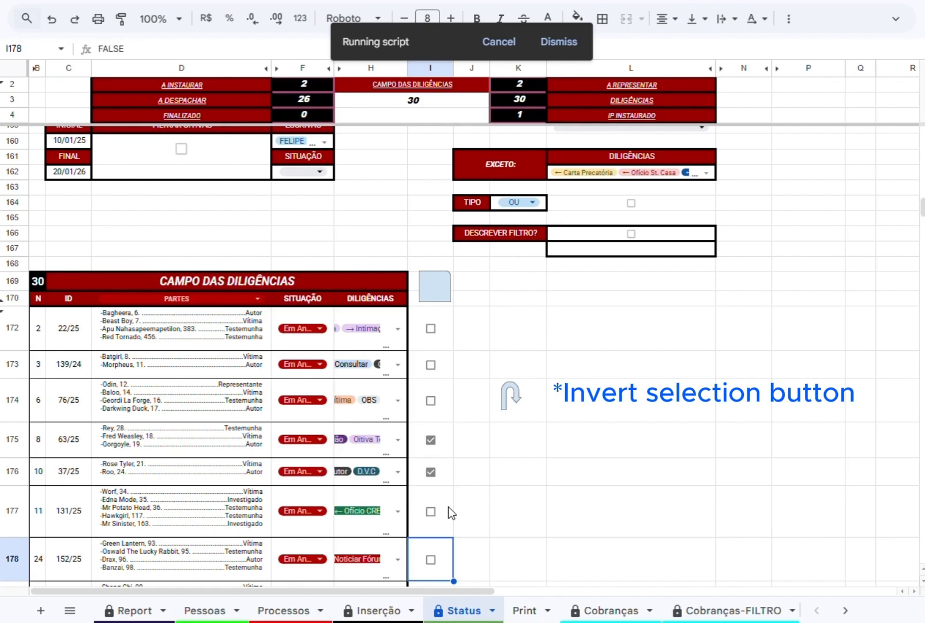
Check process 22/25, uncheck 63/25 and 37/25, and run the selection inversion again.
left_click(431, 329)
left_click(430, 440)
left_click(431, 472)
left_click(504, 396)
left_click(506, 395)
scroll(476, 443, "down", 3)
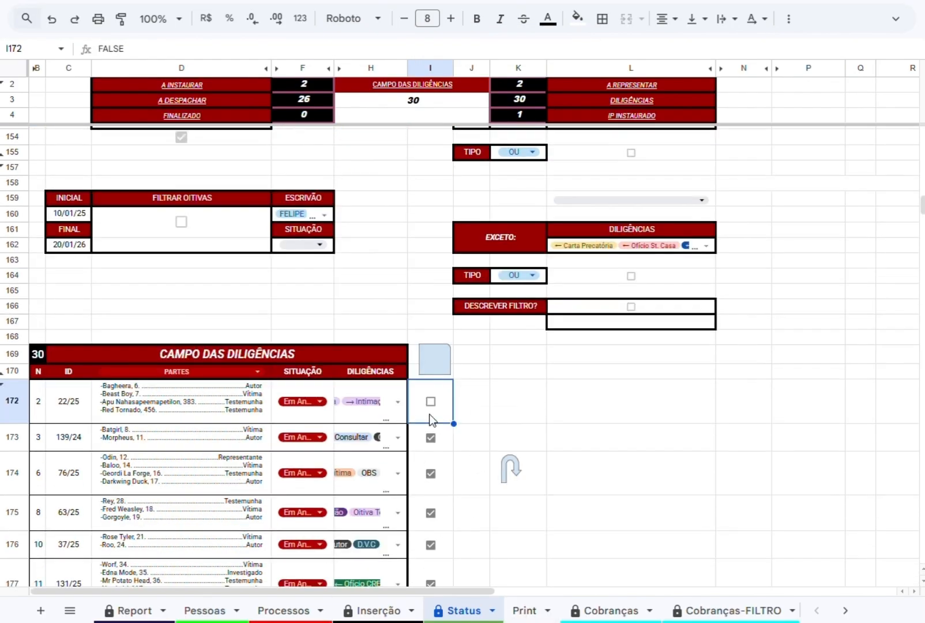
Return to the Print sheet and toggle the A2 checkbox that loads the list.
left_click(504, 610)
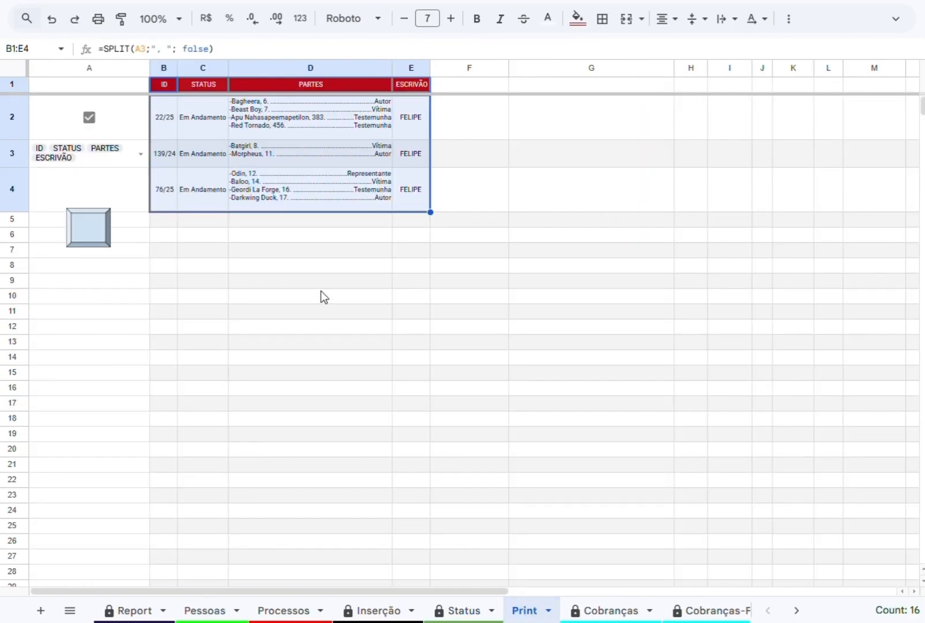
left_click(87, 120)
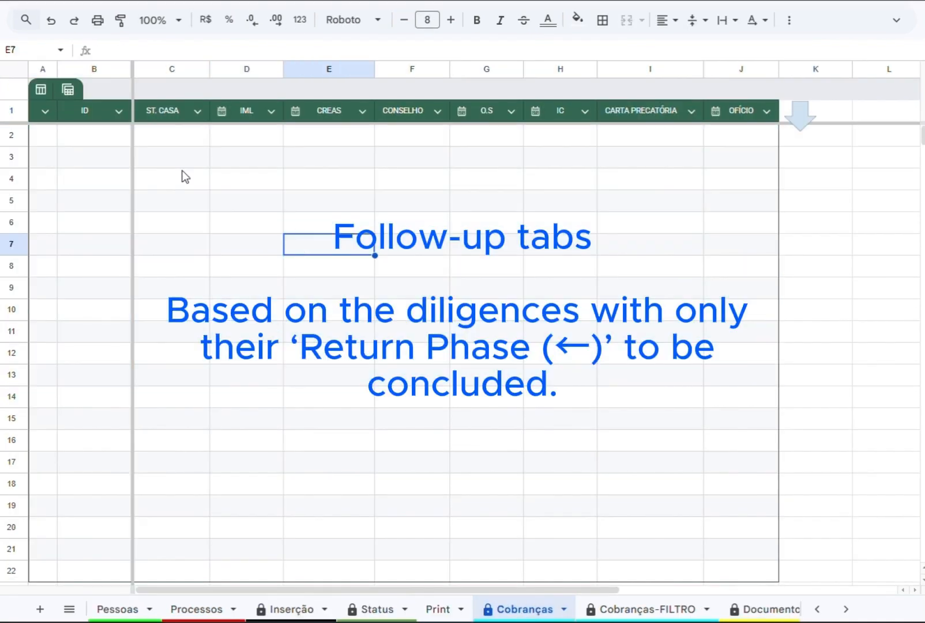
Run the Cobranças sheet's script to fill in the follow-up deadlines and go through its diligence headers up to OFÍCIO.
left_click(801, 124)
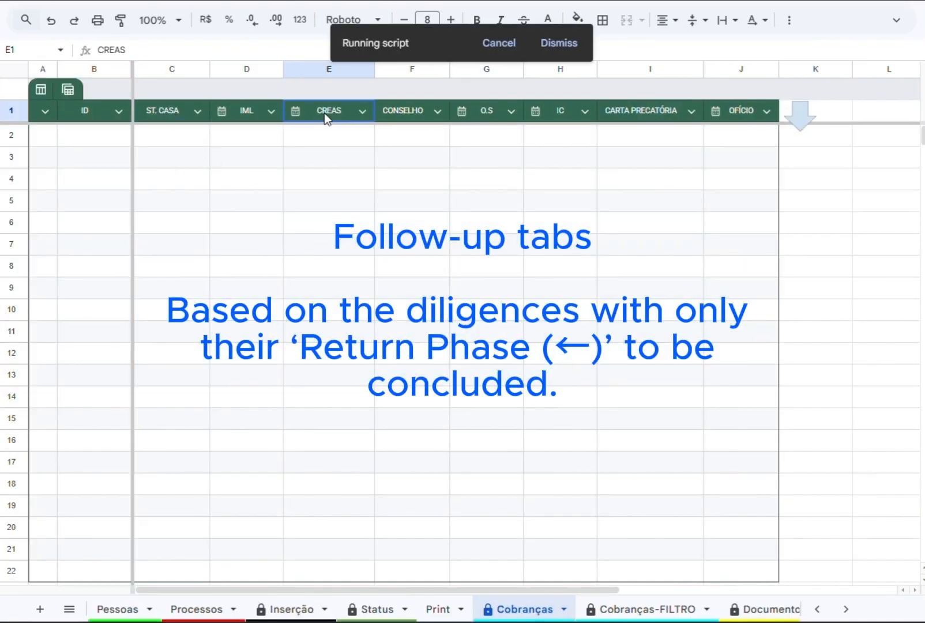
key("Right")
key("Right")
key("Right")
key("Right")
key("Right")
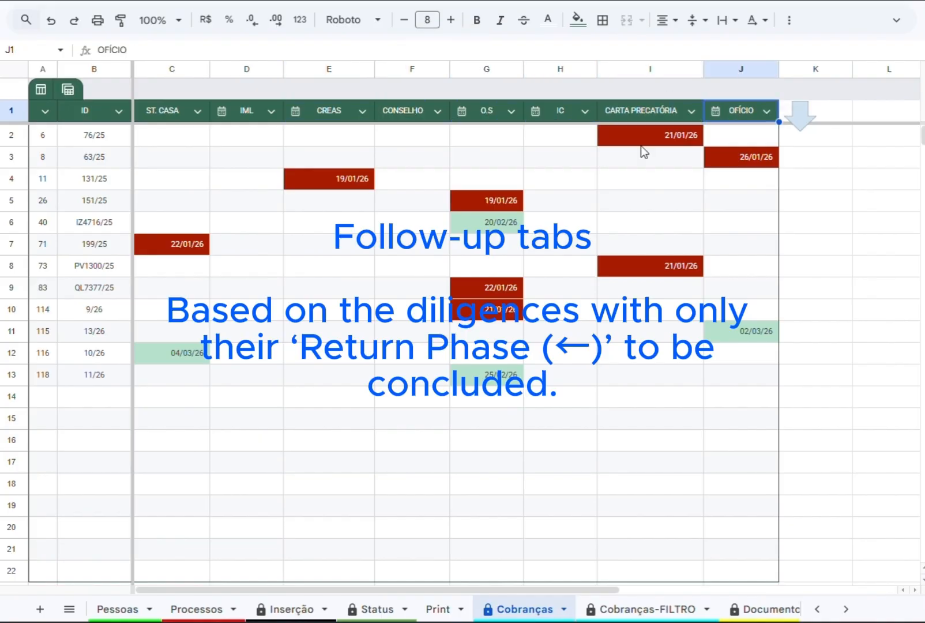
Check the O.S. deadline of process 11/26 together with its ID and row number.
left_click(484, 378)
left_click(68, 378)
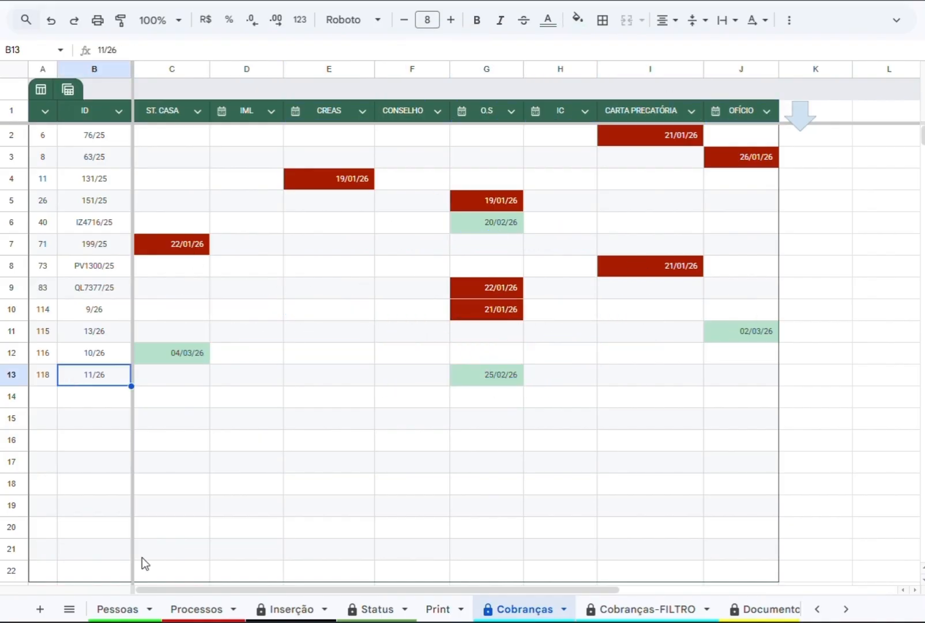
left_click(43, 375)
Find process 11/26 in the Processos sheet and inspect its EXTRA cell S119.
left_click(196, 609)
scroll(57, 410, "down", 20)
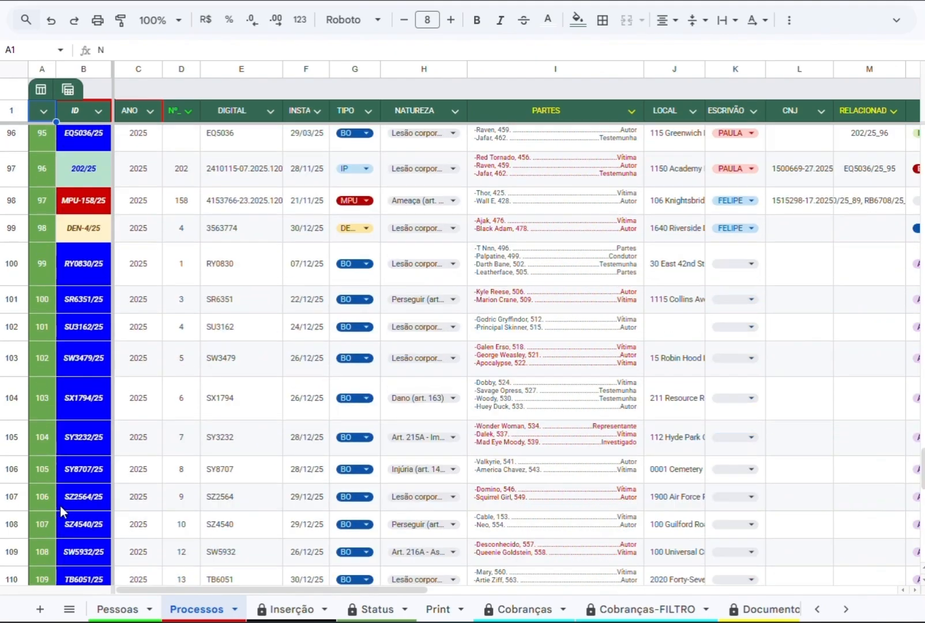
left_click(166, 394)
key("Right")
key("Right")
key("Right")
key("Right")
key("Right")
key("Right")
key("Right")
key("Right")
key("Right")
key("Right")
key("Right")
key("Right")
key("Right")
key("Right")
key("Right")
key("Right")
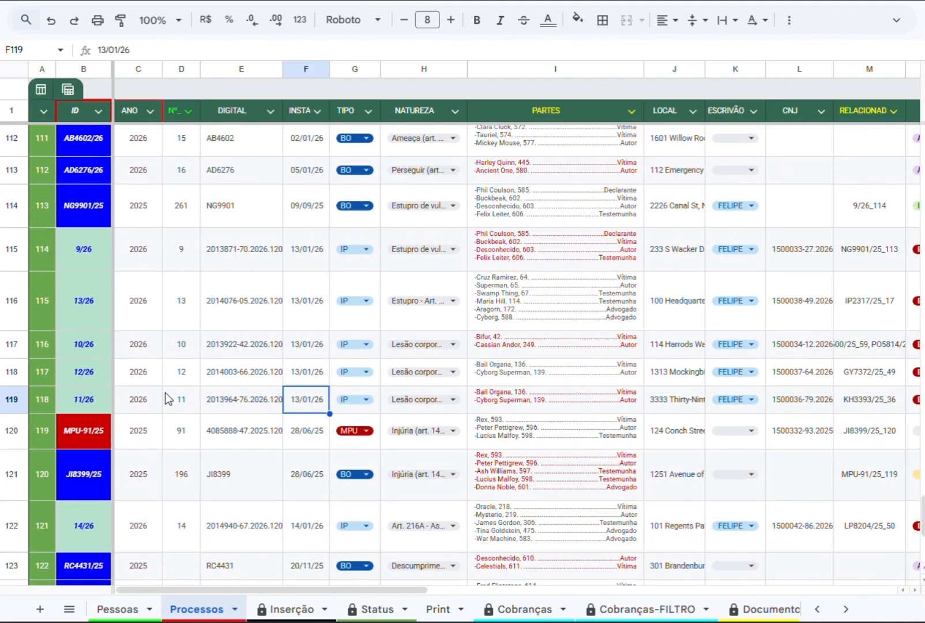
key("Left")
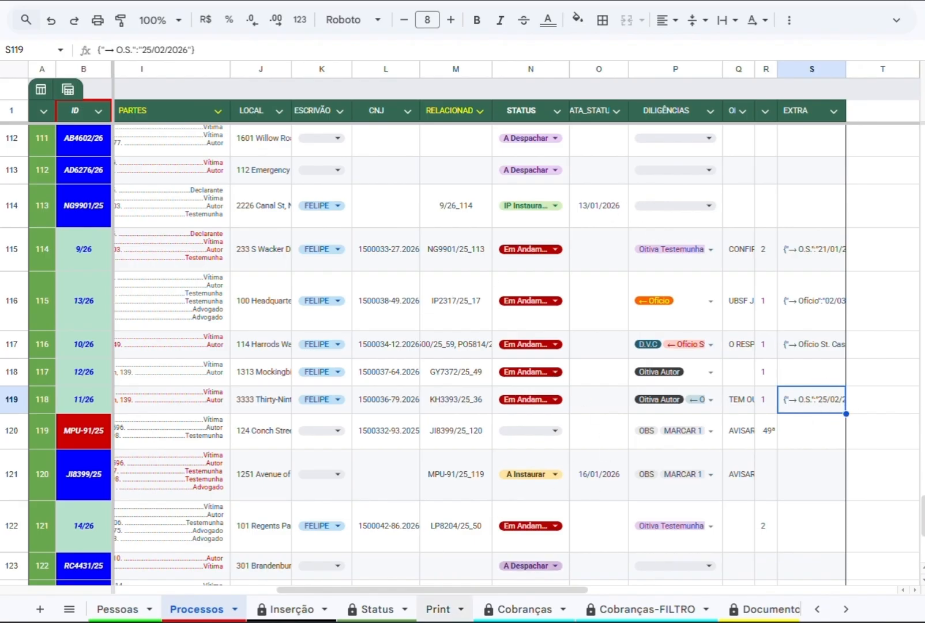
In the Cobranças sheet, set the O.S date of process QL7377/25 to 04/03/26.
left_click(525, 609)
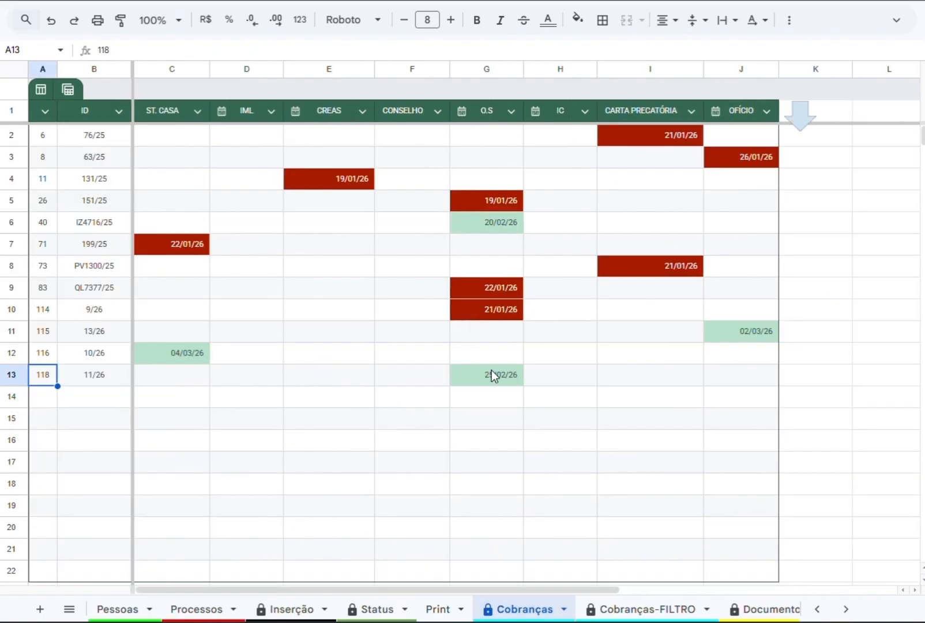
left_click(510, 287)
double_click(510, 287)
left_click(426, 481)
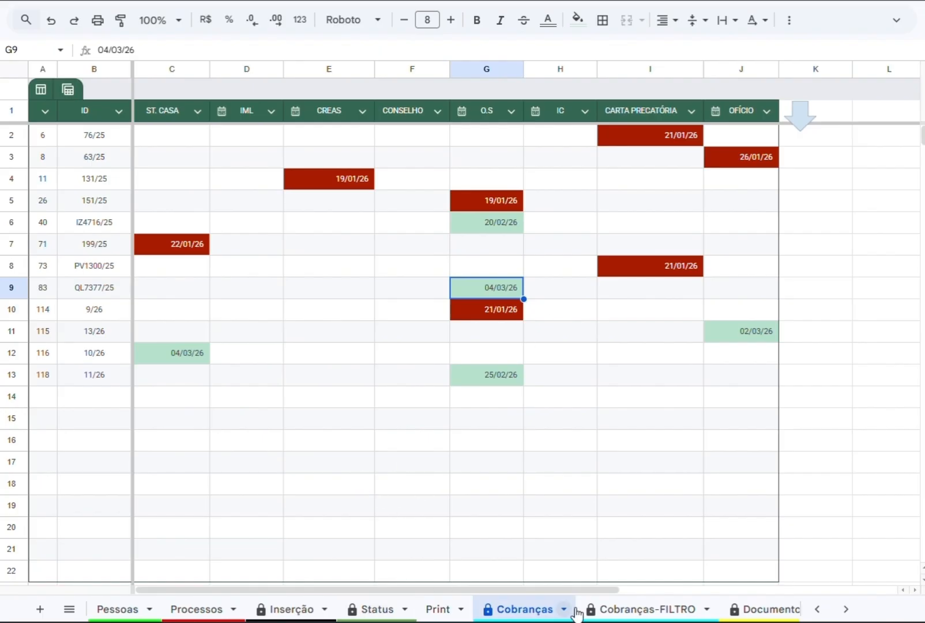
Open the Cobranças-FILTRO sheet and go through the clerk choices of the ESCRIVÃO filter.
left_click(631, 607)
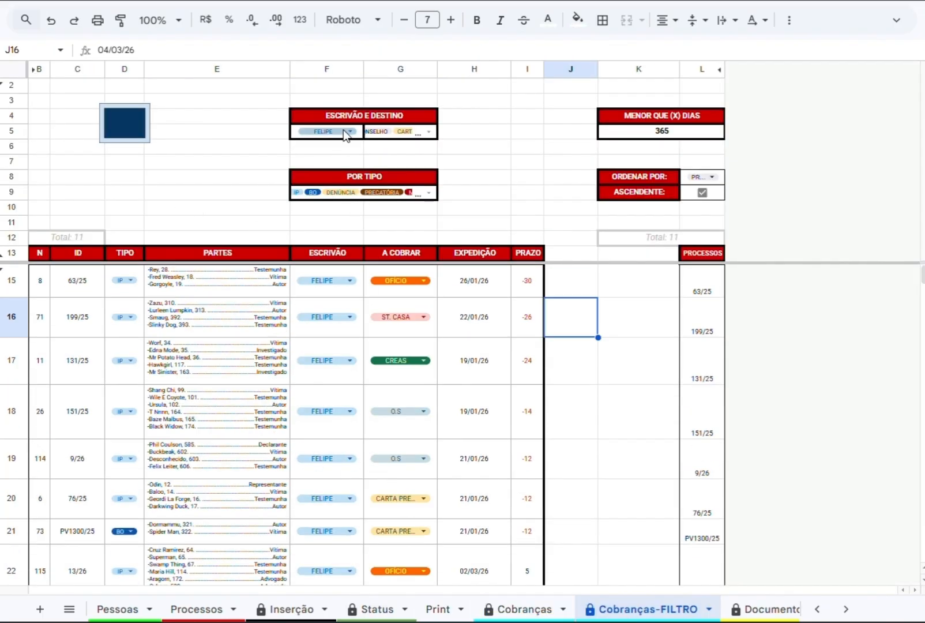
left_click(346, 133)
left_click(316, 175)
left_click(314, 152)
Remove OFÍCIO, CARTA PRECATÓRIA, IC, O.S, CONSELHO and CREAS from the destination filter.
left_click(428, 131)
left_click(418, 344)
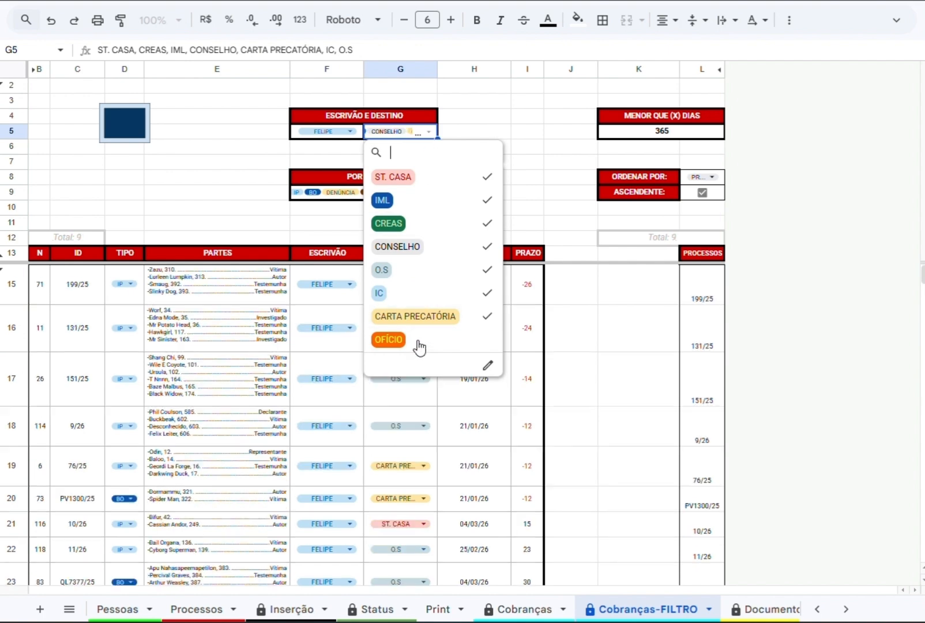
left_click(416, 316)
left_click(419, 293)
left_click(422, 271)
left_click(423, 246)
left_click(426, 219)
left_click(421, 226)
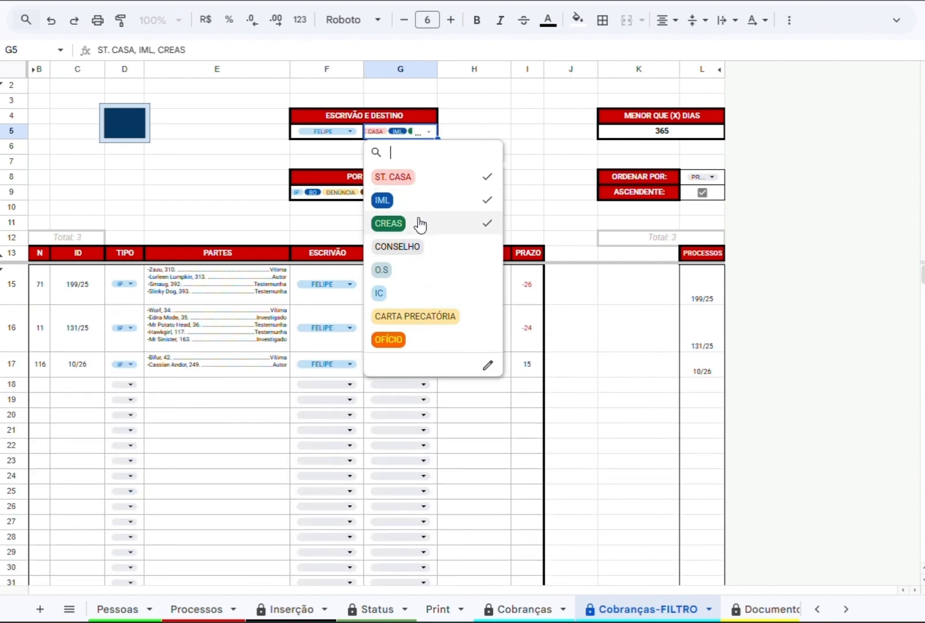
left_click(420, 224)
Narrow the destination filter to ST. CASA only.
left_click(424, 178)
left_click(523, 178)
left_click(429, 192)
left_click(429, 131)
left_click(410, 178)
left_click(396, 202)
left_click(568, 162)
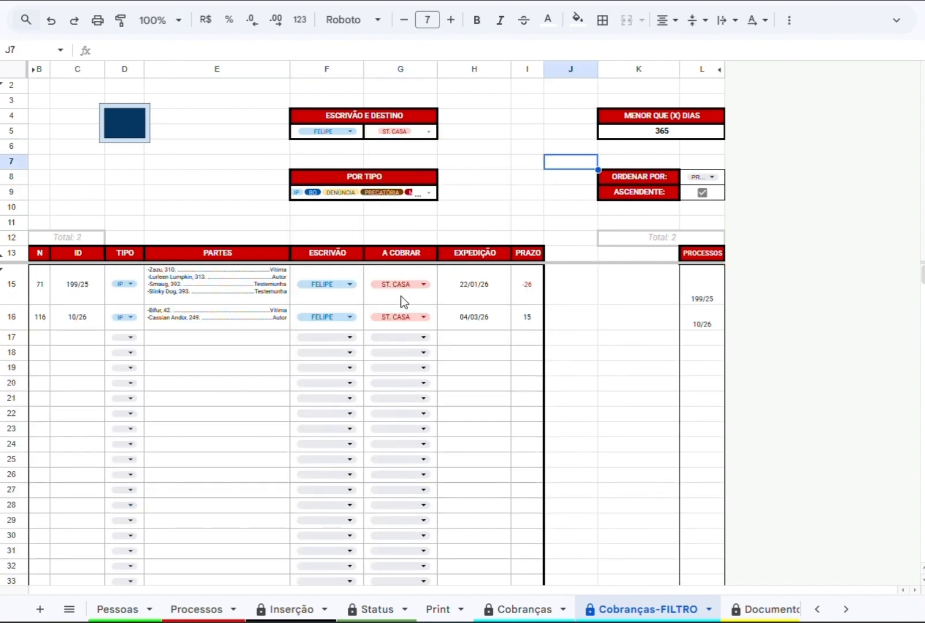
Set the MENOR QUE (X) DIAS limit to 0 to list only overdue diligences.
left_click(722, 131)
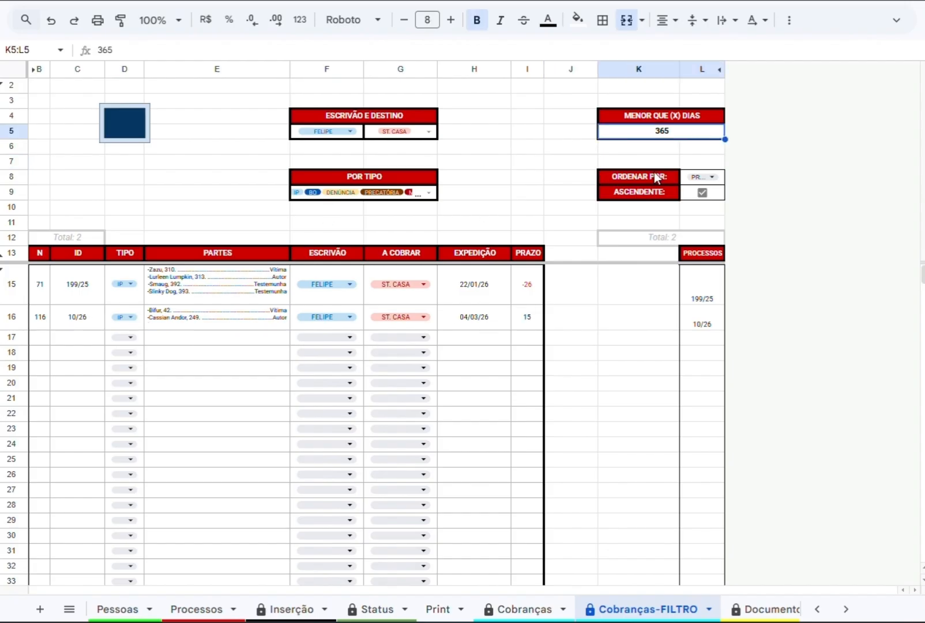
left_click(526, 319)
left_click(659, 132)
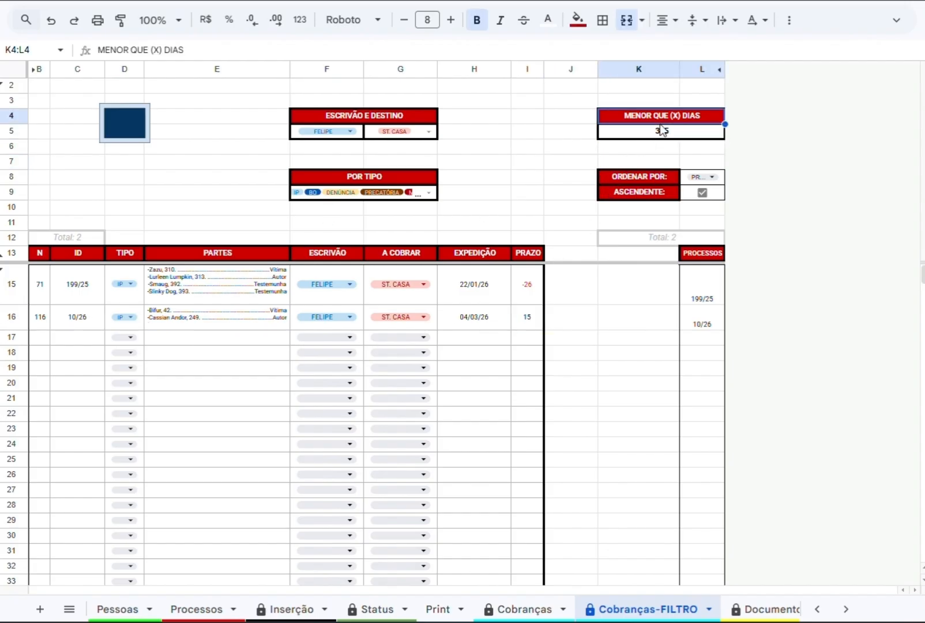
type("0")
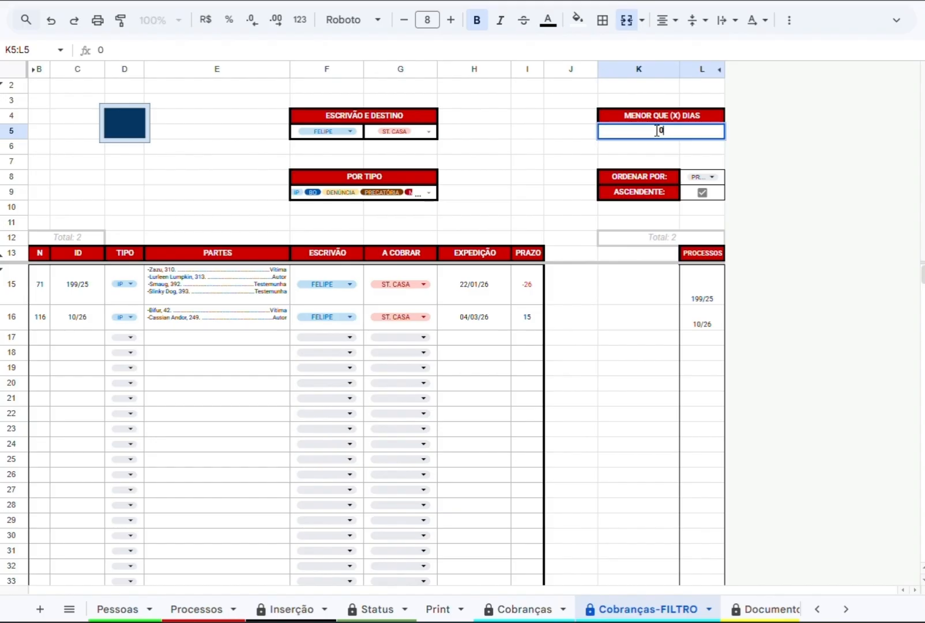
key("Return")
Add CREAS, IML, CONSELHO, O.S, IC, CARTA PRECATÓRIA and OFÍCIO back to the destination filter.
left_click(425, 130)
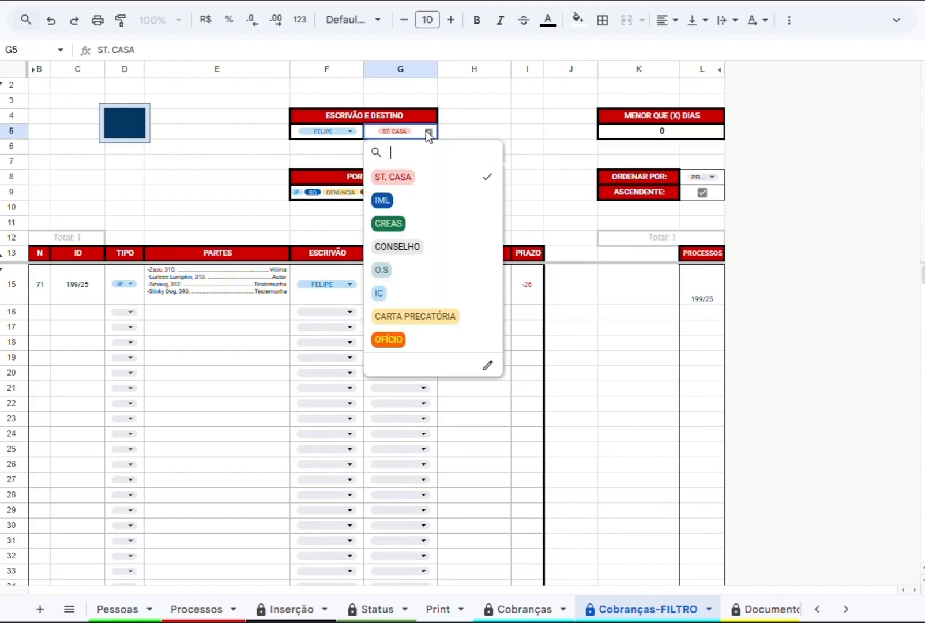
left_click(391, 223)
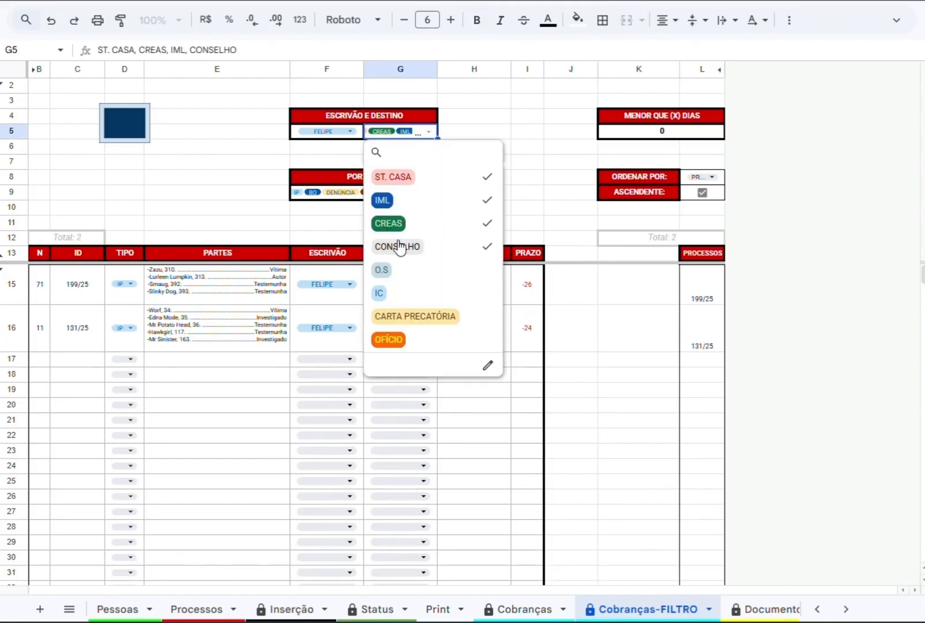
left_click(382, 270)
left_click(379, 293)
left_click(398, 316)
left_click(388, 339)
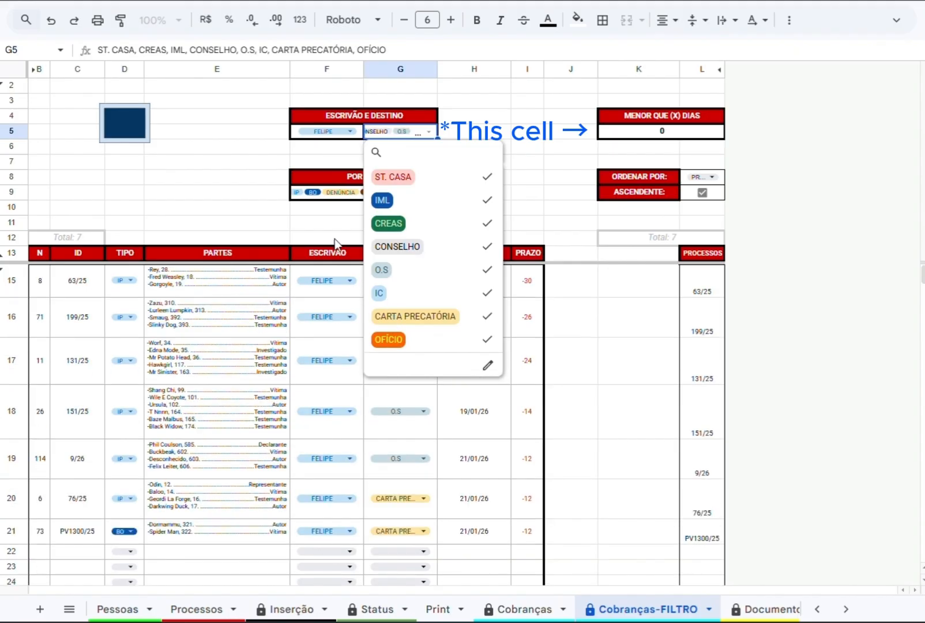
left_click(323, 223)
Restrict the POR TIPO filter to BO by removing PRECATÓRIA, DENÚNCIA, IP and MPU.
left_click(427, 192)
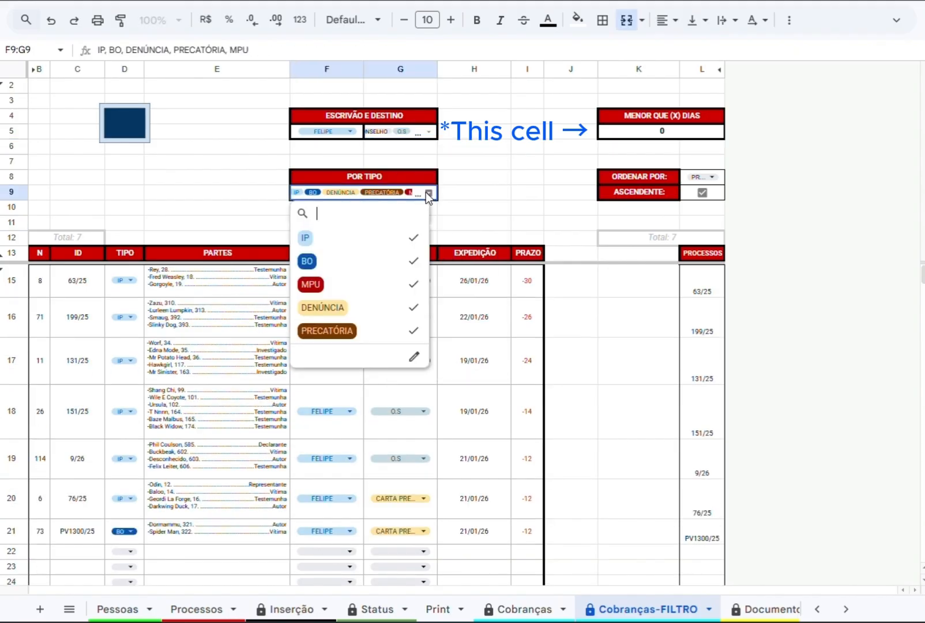
left_click(344, 335)
left_click(348, 308)
left_click(353, 263)
left_click(353, 262)
left_click(352, 239)
left_click(349, 281)
left_click(536, 197)
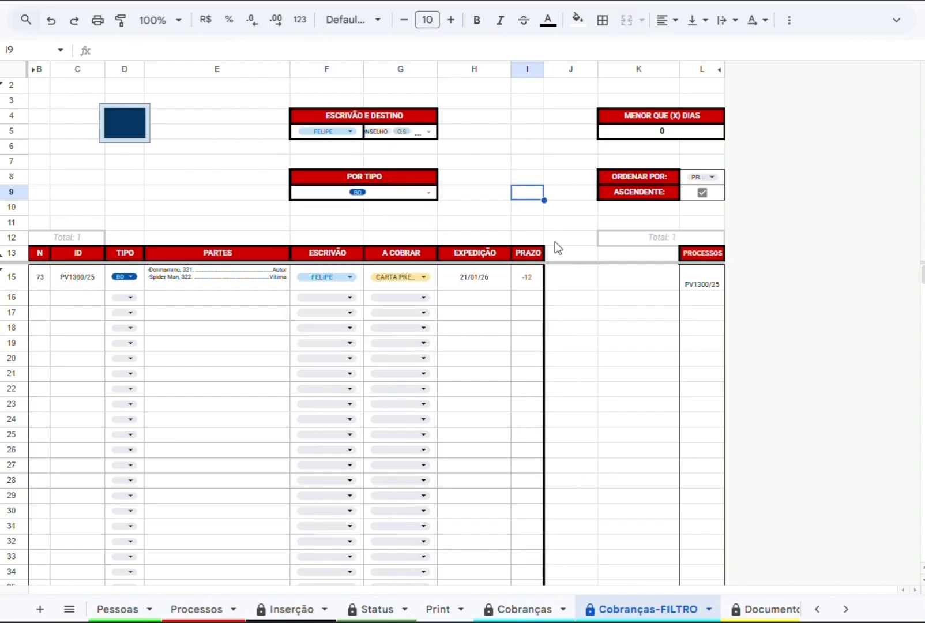
Add IP, MPU and DENÚNCIA back to the POR TIPO filter.
left_click(422, 192)
left_click(355, 238)
left_click(355, 284)
left_click(355, 307)
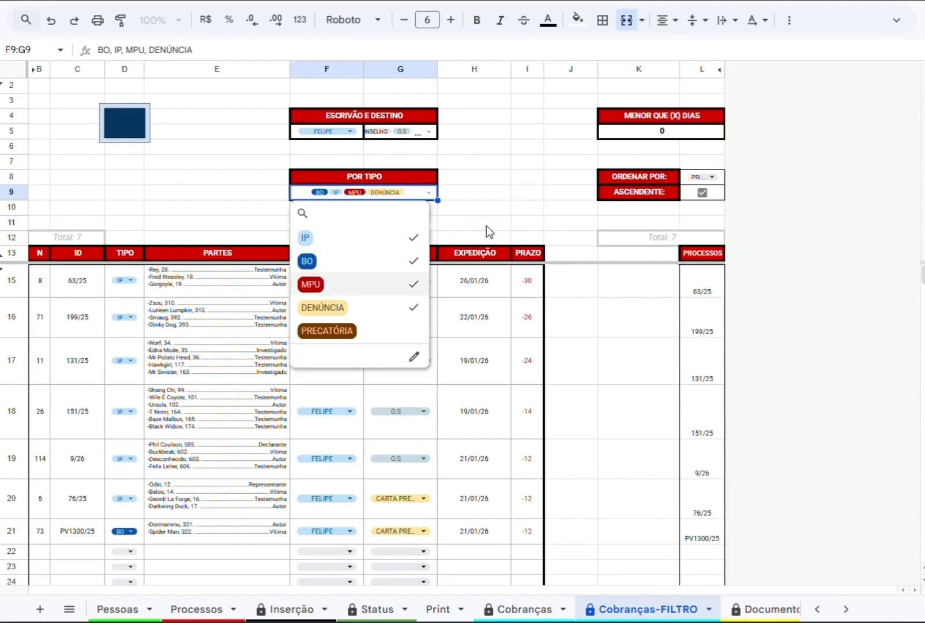
left_click(486, 225)
Update the expedition date of process 63/25 to today, 04/03/26, using the cell beside its deadline.
left_click(86, 291)
left_click(217, 283)
double_click(568, 284)
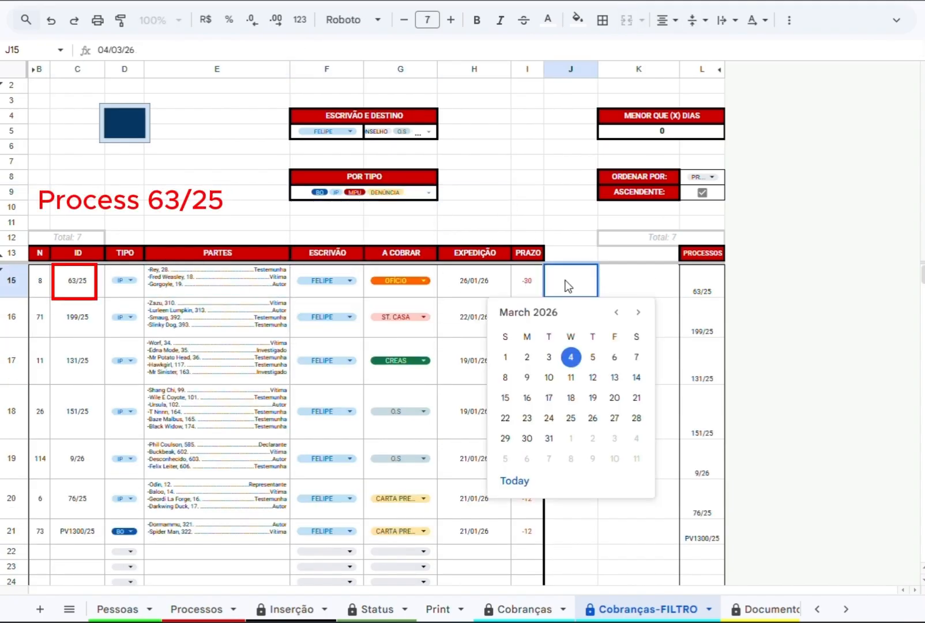
left_click(521, 483)
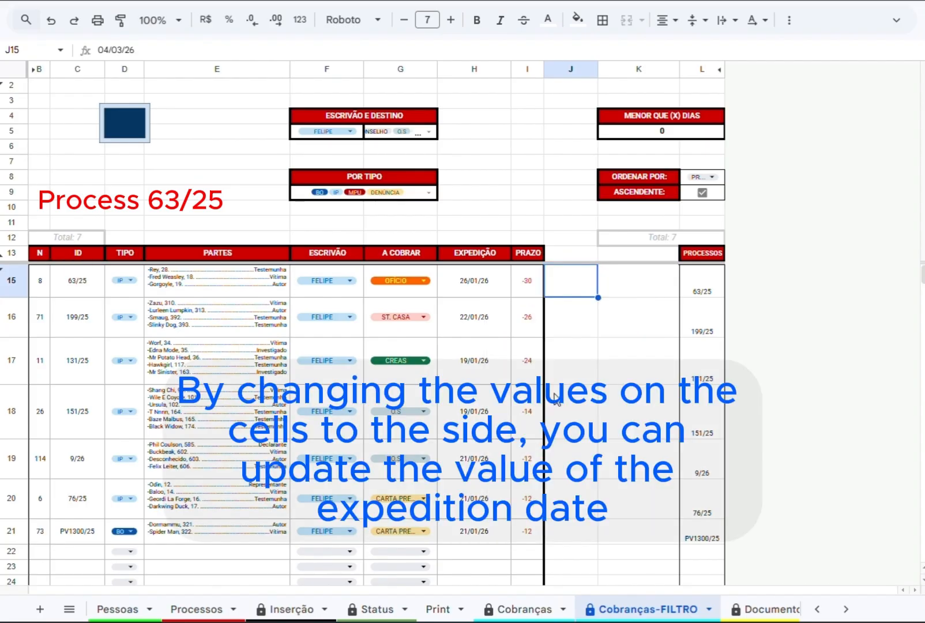
key("Delete")
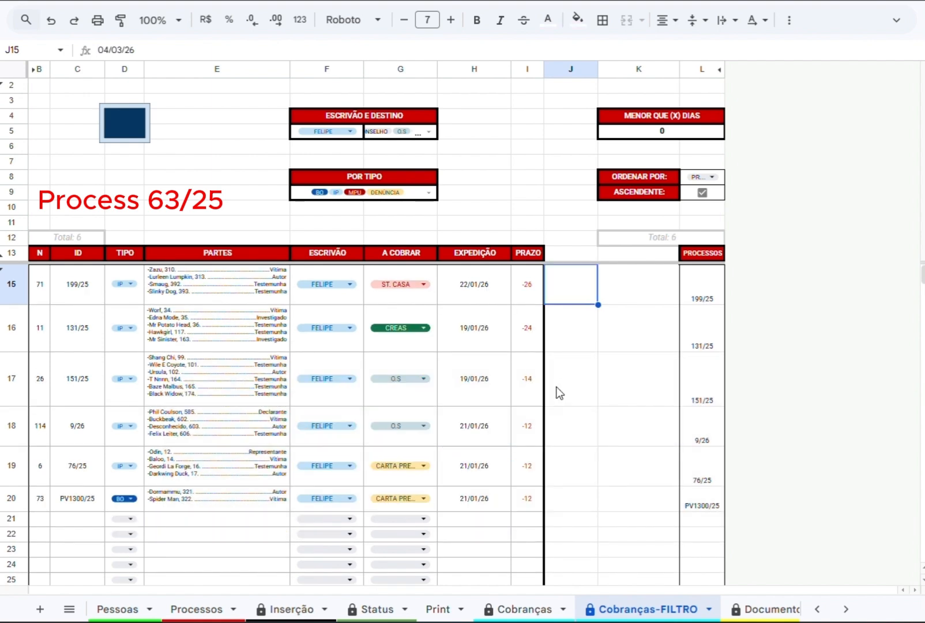
Set the MENOR QUE (X) DIAS limit to 360.
left_click(669, 132)
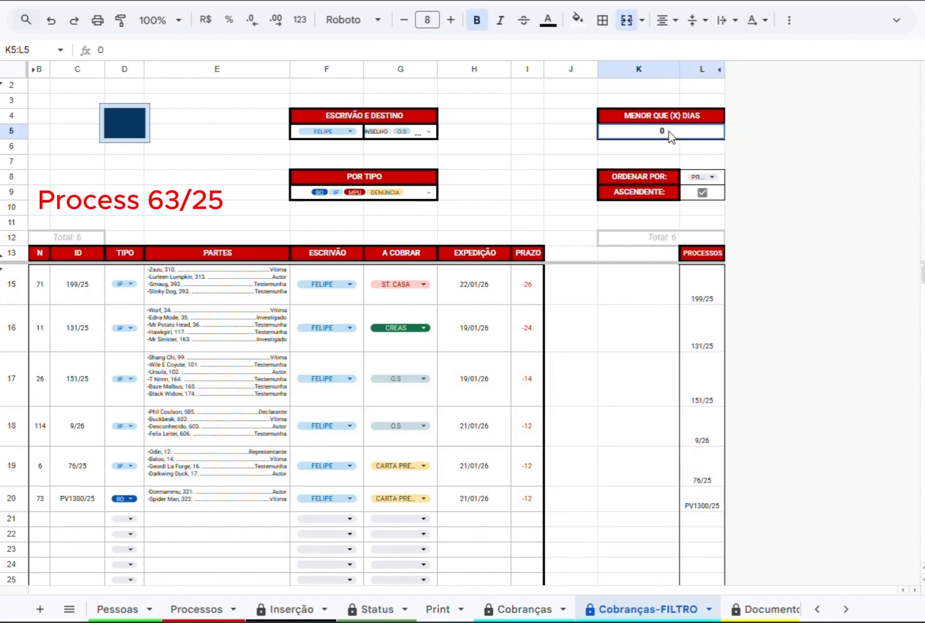
type("36")
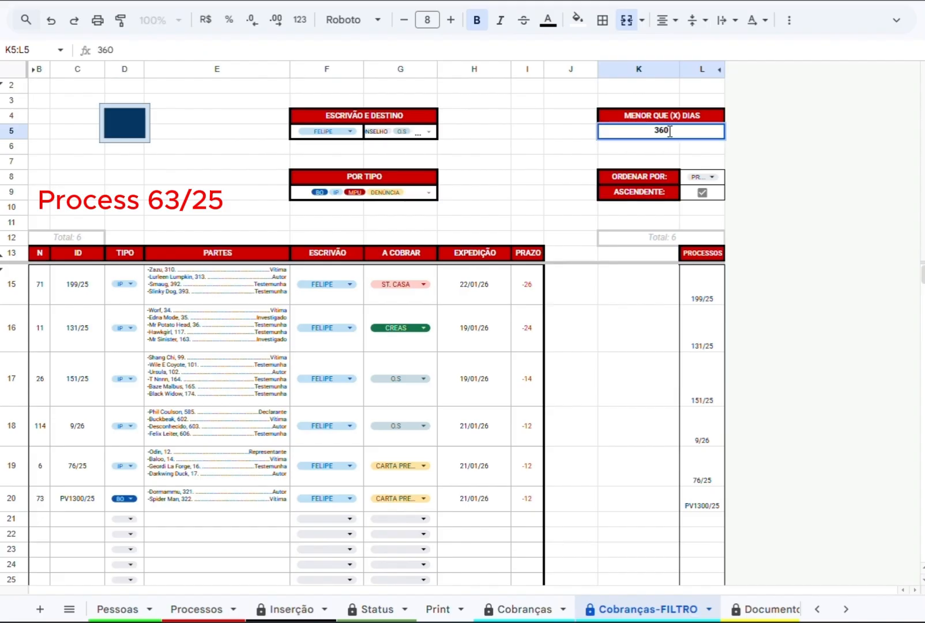
key("Return")
Find process 63/25 in the filtered list and check its parties and PRAZO value.
scroll(526, 418, "down", 3)
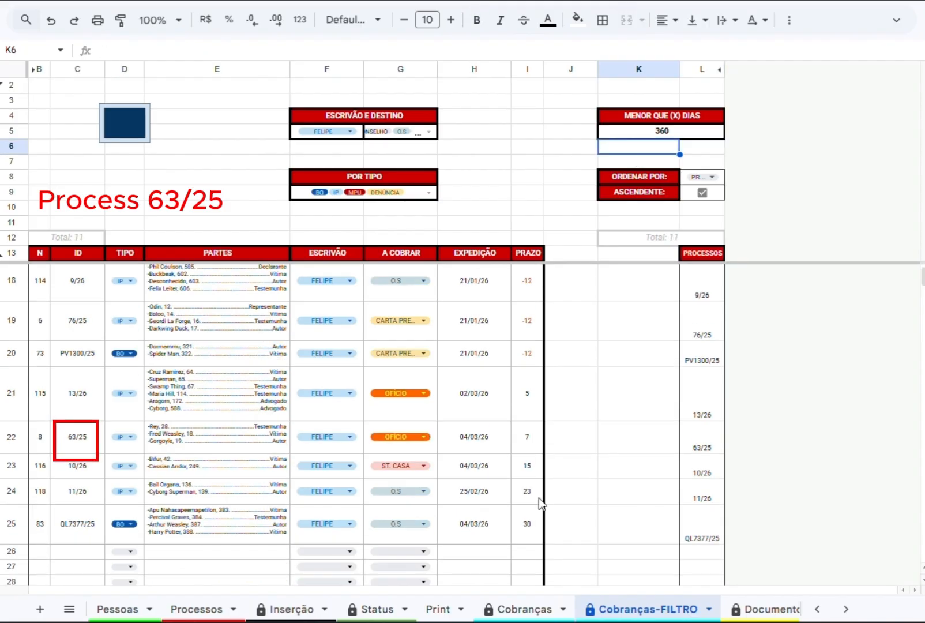
left_click(525, 525)
left_click(181, 496)
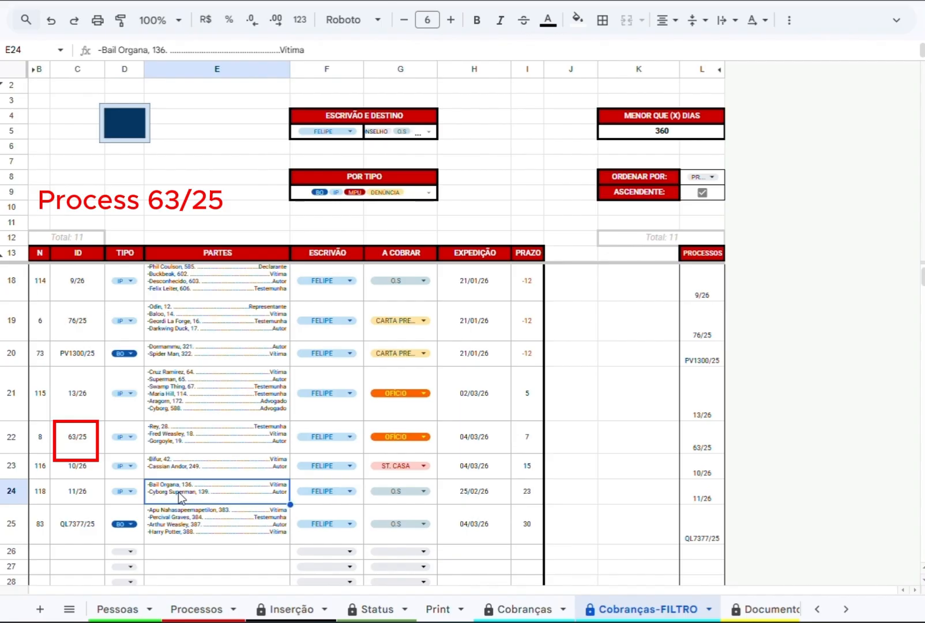
left_click(185, 441)
left_click(90, 442)
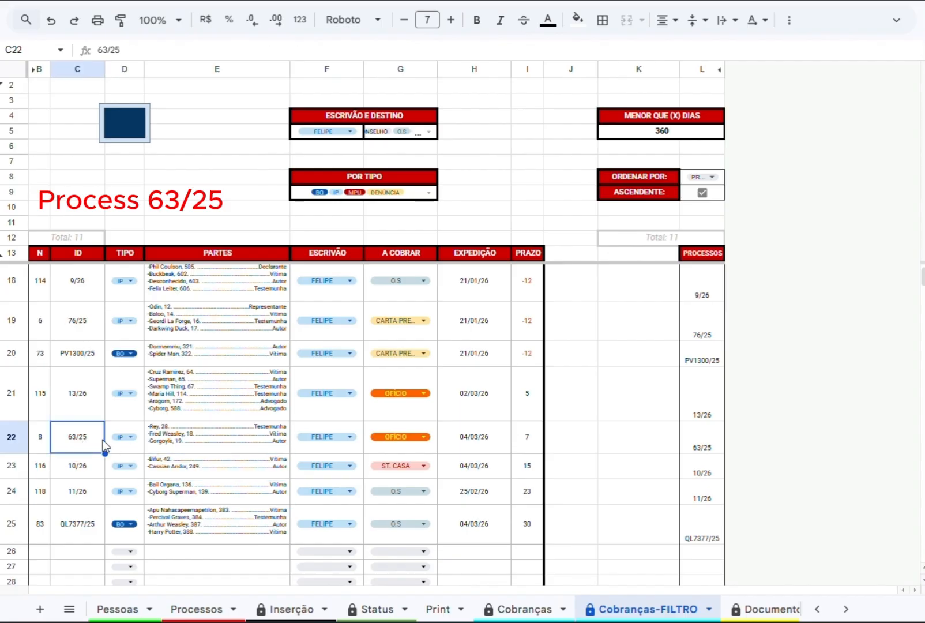
left_click(241, 444)
left_click(527, 438)
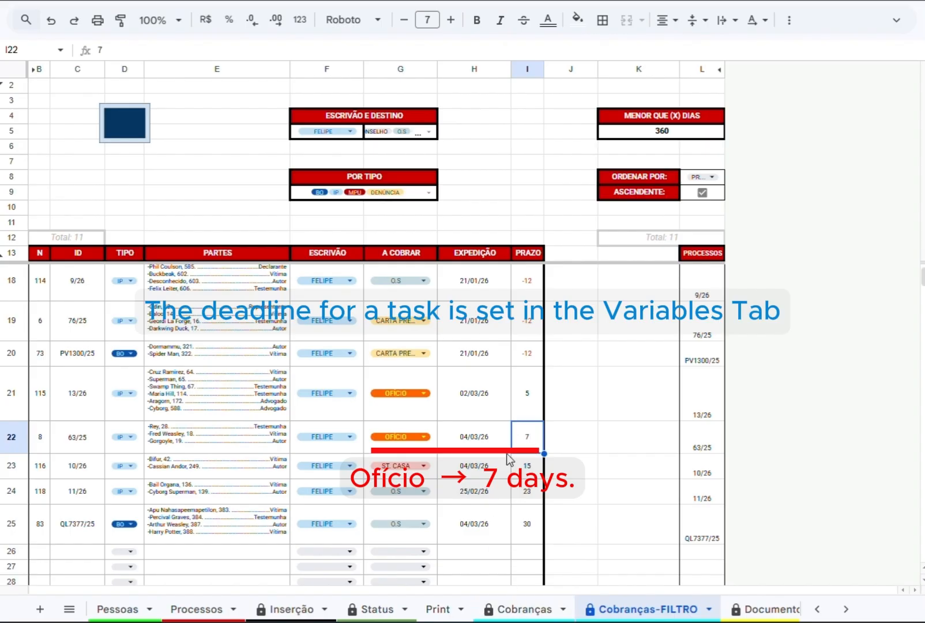
Open the VARIABLES sheet and review the DILIGÊNCIAS_GRUPOS deadlines from ST. CASA to OFÍCIO.
scroll(640, 609, "right", 5)
left_click(591, 609)
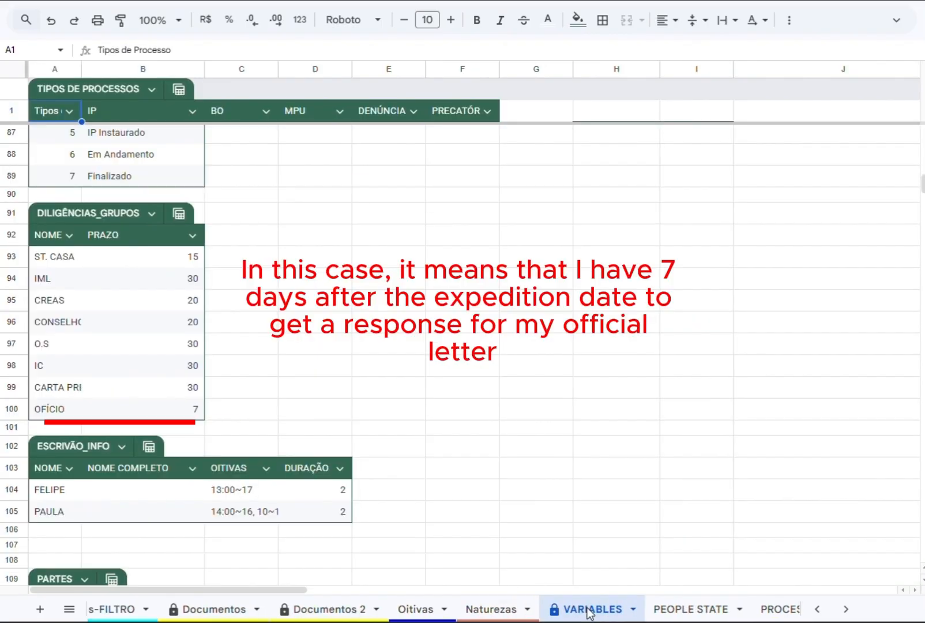
left_click(196, 258)
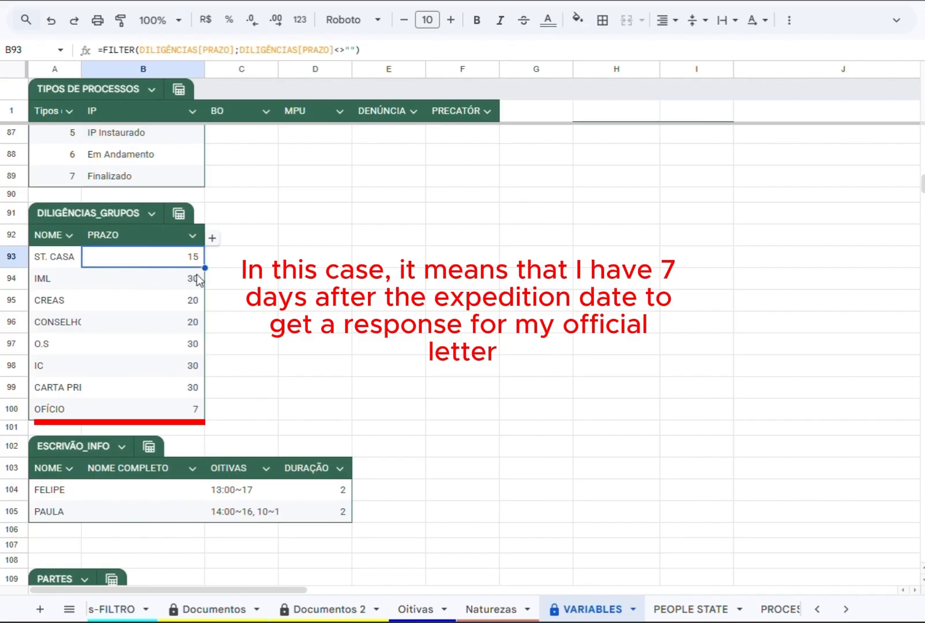
left_click(198, 279)
left_click(198, 344)
left_click(198, 369)
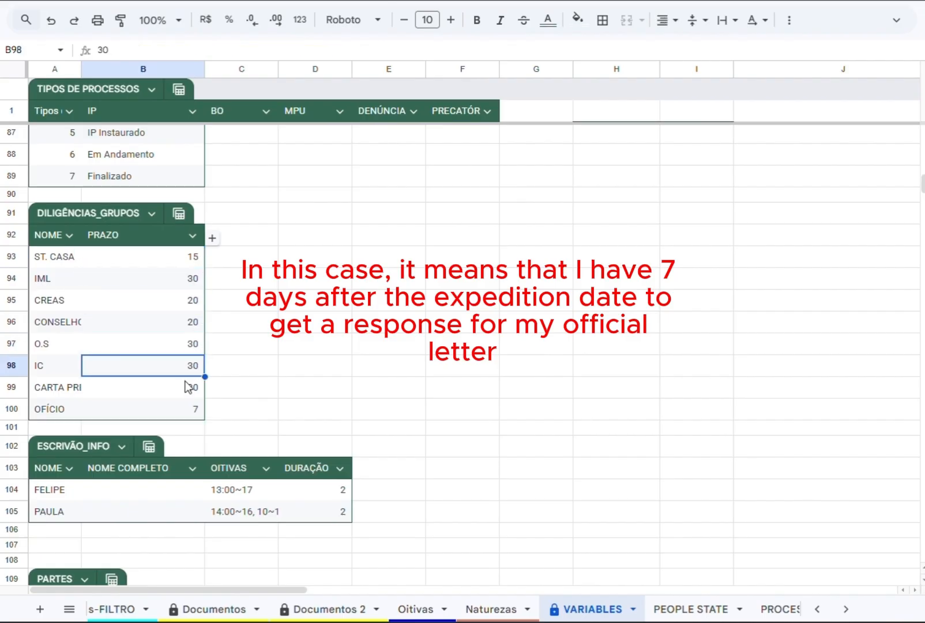
left_click(194, 388)
left_click(202, 412)
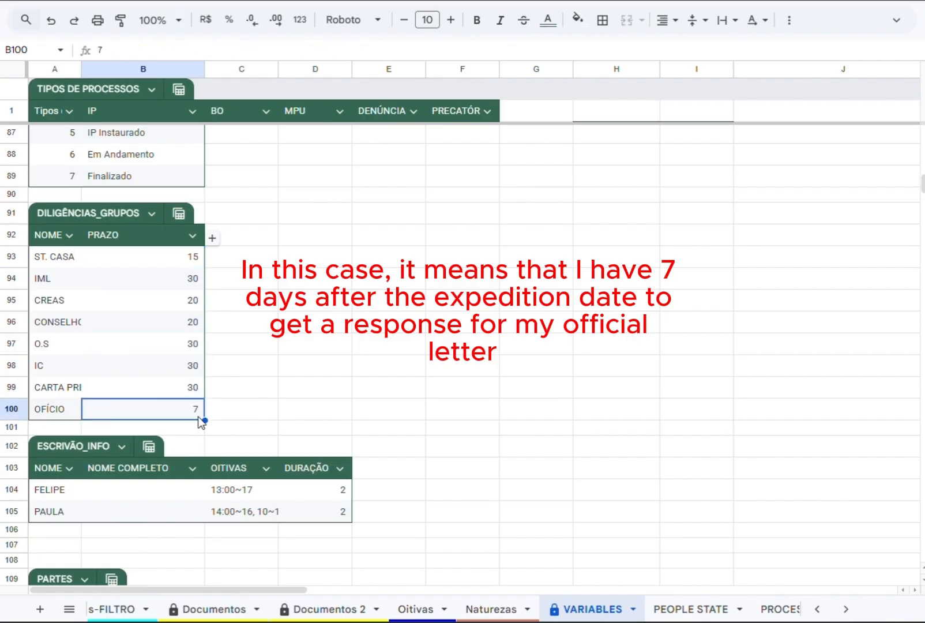
Return to the Cobranças sheet and check the row numbers of processes 11/26 and 10/26.
scroll(337, 610, "up", 2)
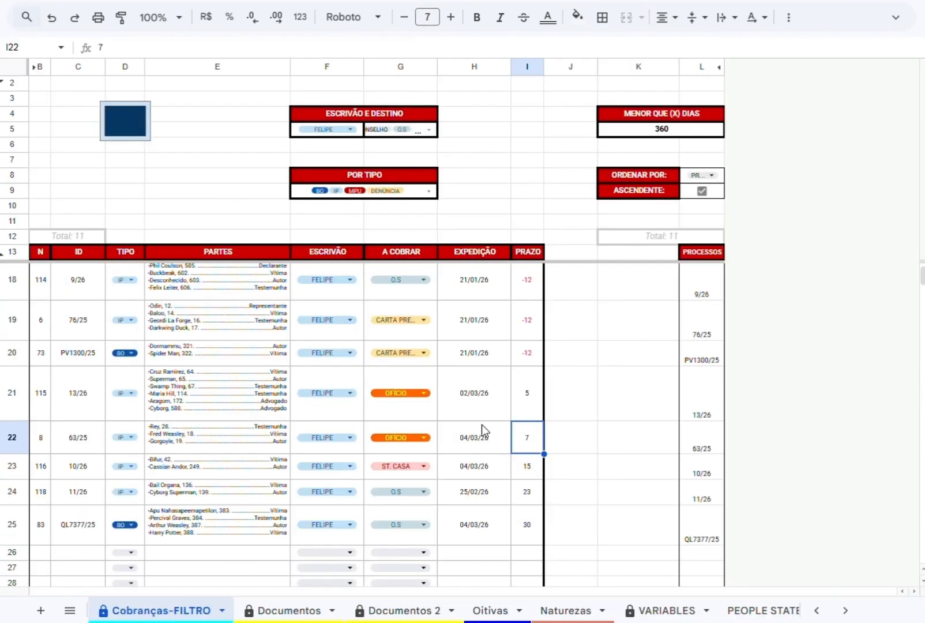
scroll(276, 613, "up", 3)
left_click(194, 612)
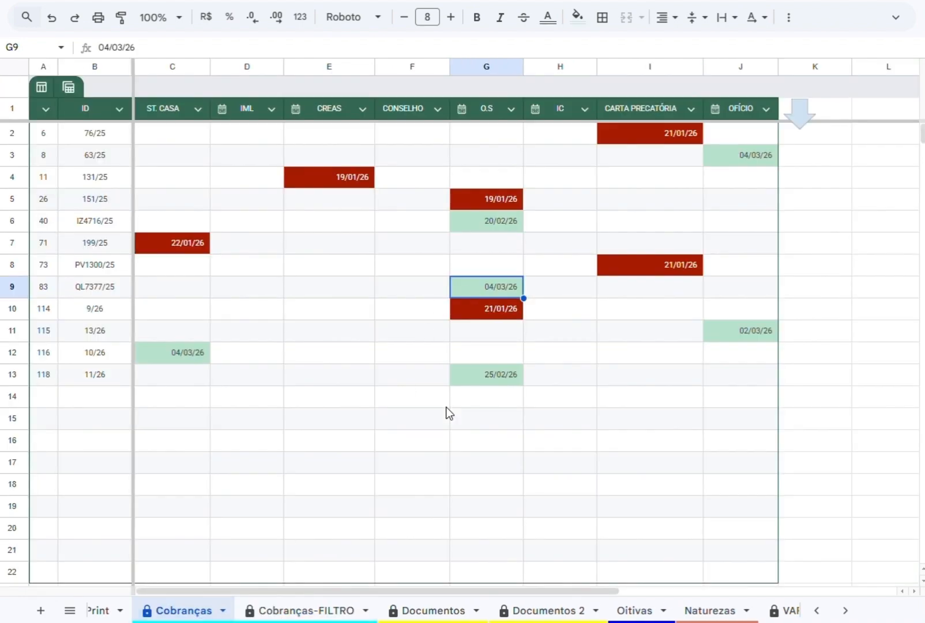
left_click(455, 375)
left_click(49, 376)
left_click(49, 355)
In the Processos sheet, add ← Req. IML to the diligences of process 10/26, leaving out its △ and → variants.
scroll(160, 611, "up", 5)
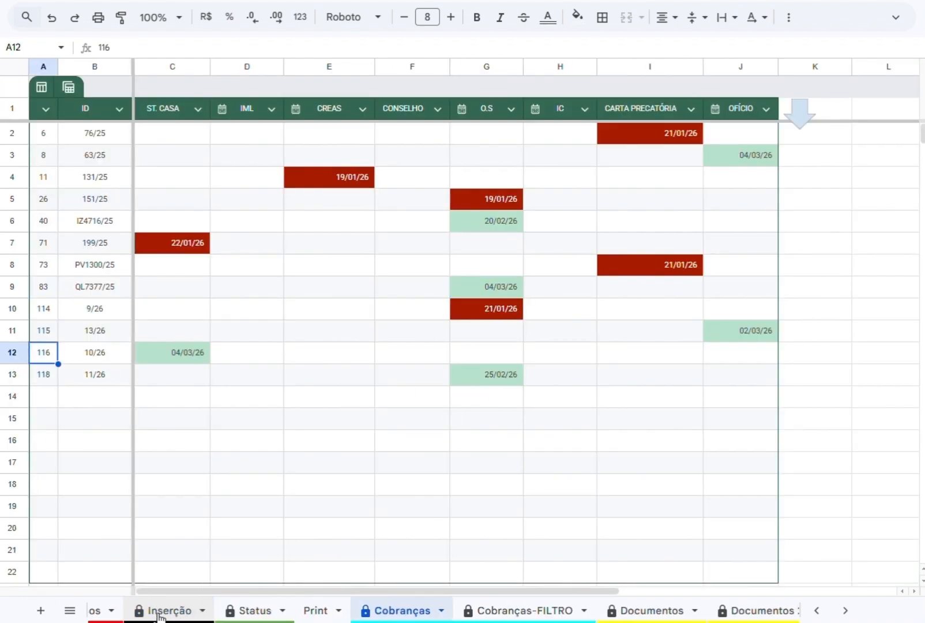
left_click(160, 611)
key("ctrl+shift+Page_Up")
left_click(396, 348)
key("Right")
key("Right")
key("Right")
key("Right")
key("Right")
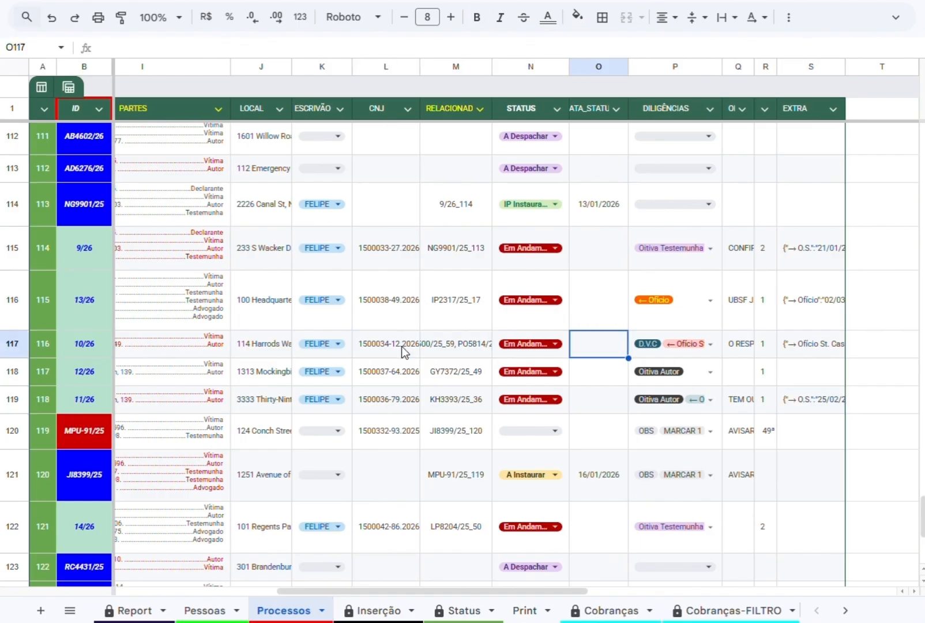
left_click(711, 345)
scroll(709, 481, "down", 1)
scroll(694, 487, "down", 2)
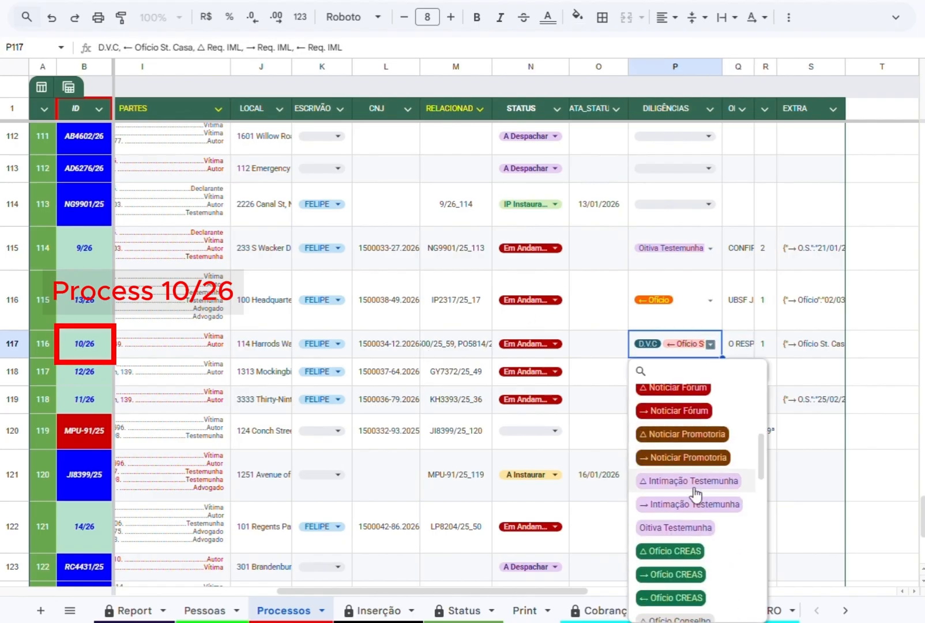
scroll(694, 489, "up", 2)
left_click(705, 492)
scroll(702, 496, "up", 1)
left_click(676, 538)
Add ← Ofício CREAS and ← Ofício Conselho to the diligences of process 10/26.
scroll(673, 535, "down", 3)
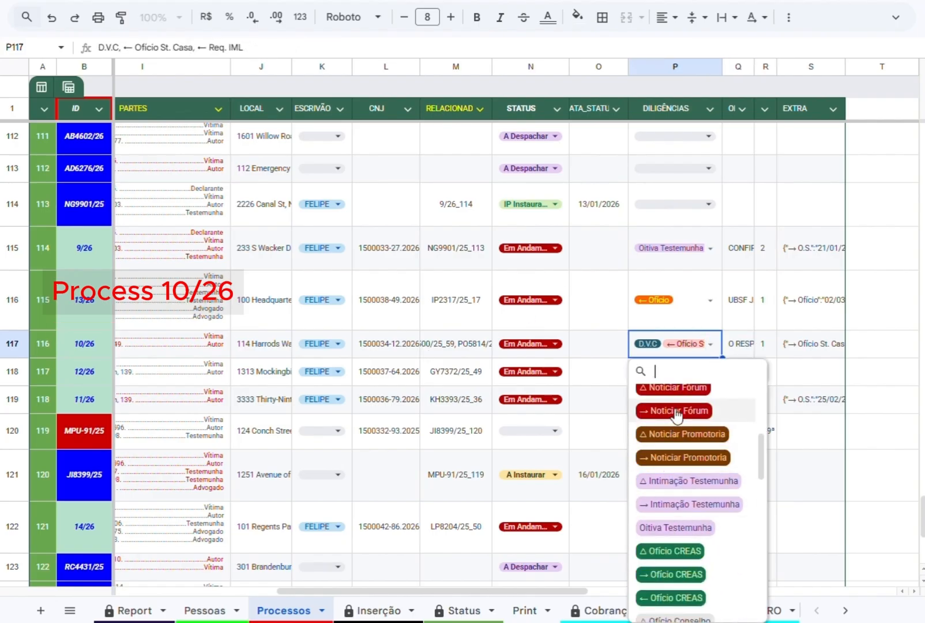
scroll(680, 441, "down", 1)
left_click(670, 526)
scroll(667, 530, "down", 1)
scroll(677, 571, "down", 4)
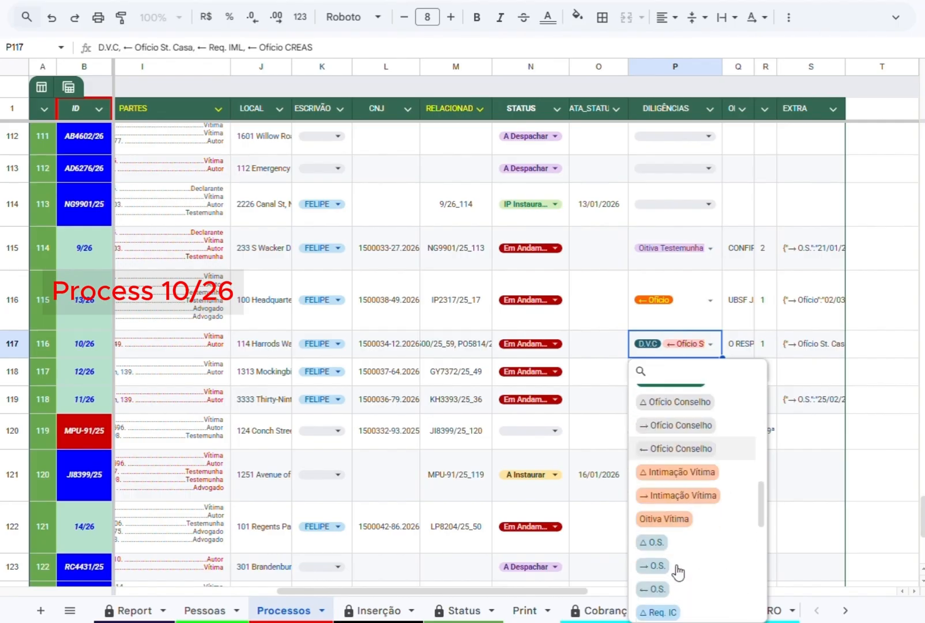
left_click(677, 450)
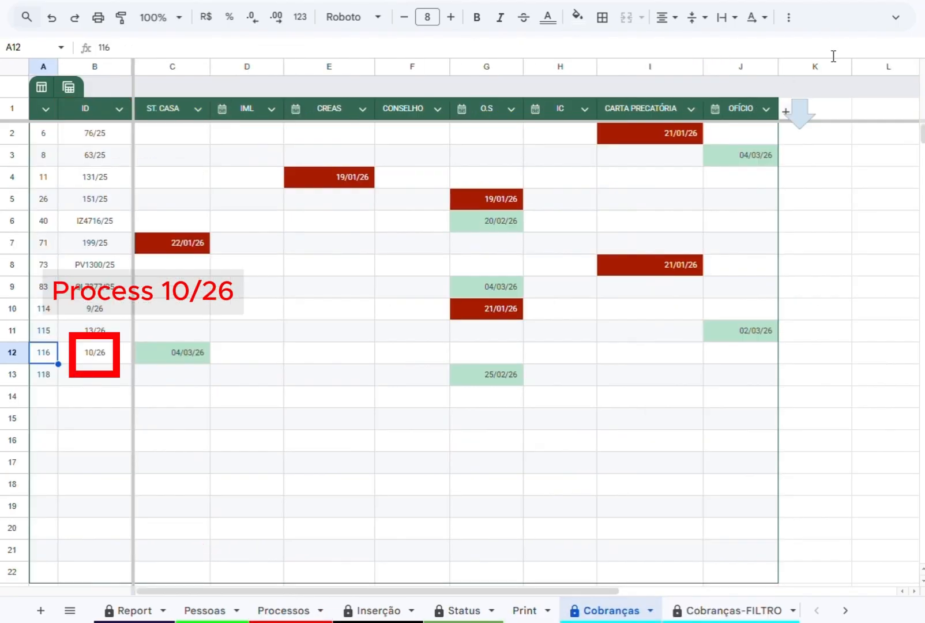
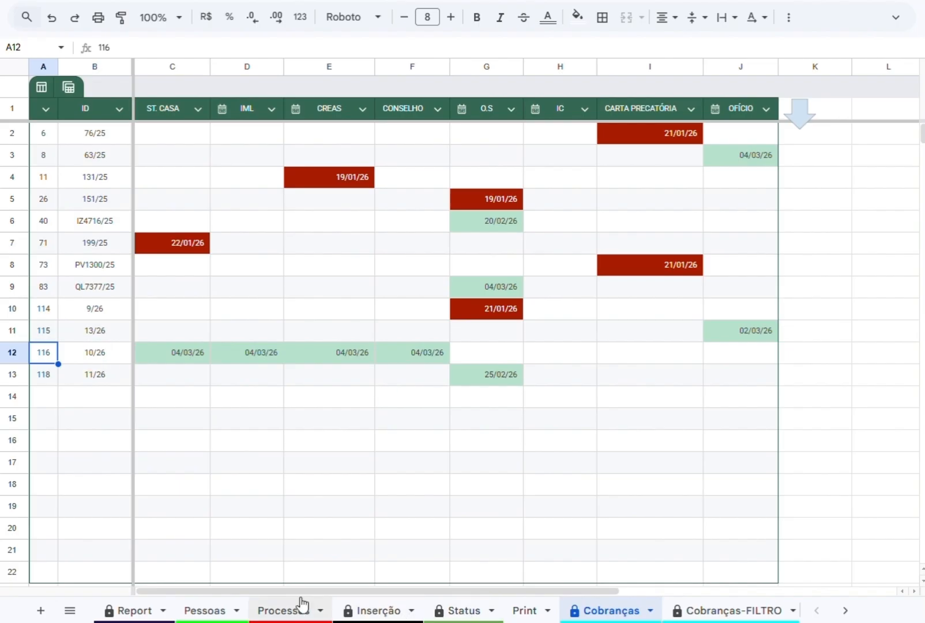
Open the Cobranças-FILTRO sheet and examine the filtered diligences, their deadlines and the totals for diligences and processes.
scroll(415, 398, "down", 2)
scroll(224, 467, "up", 2)
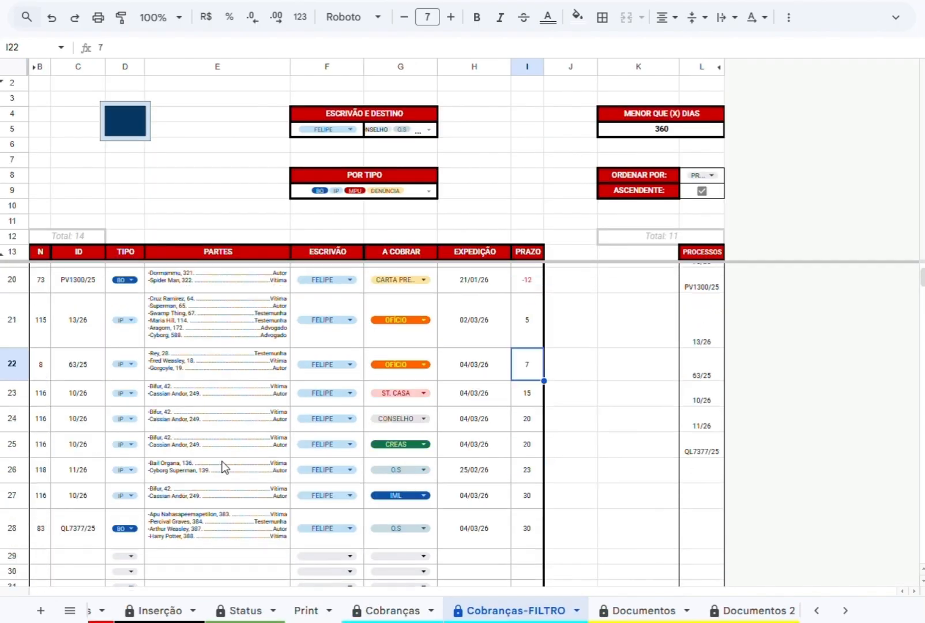
key("Left")
key("Left")
key("Left")
key("Left")
key("Down")
key("Down")
key("Down")
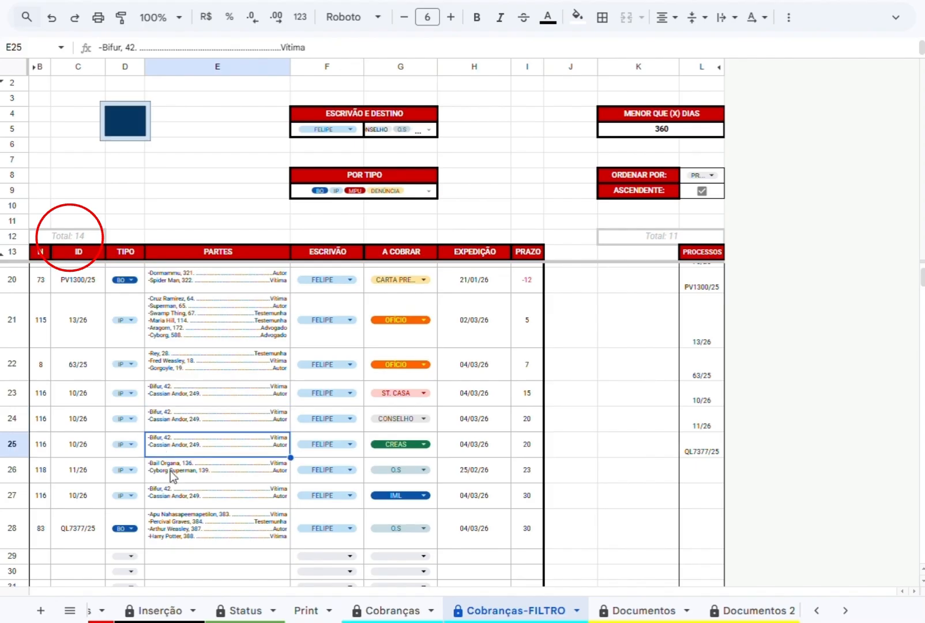
left_click(160, 494)
left_click(180, 372)
scroll(180, 372, "up", 4)
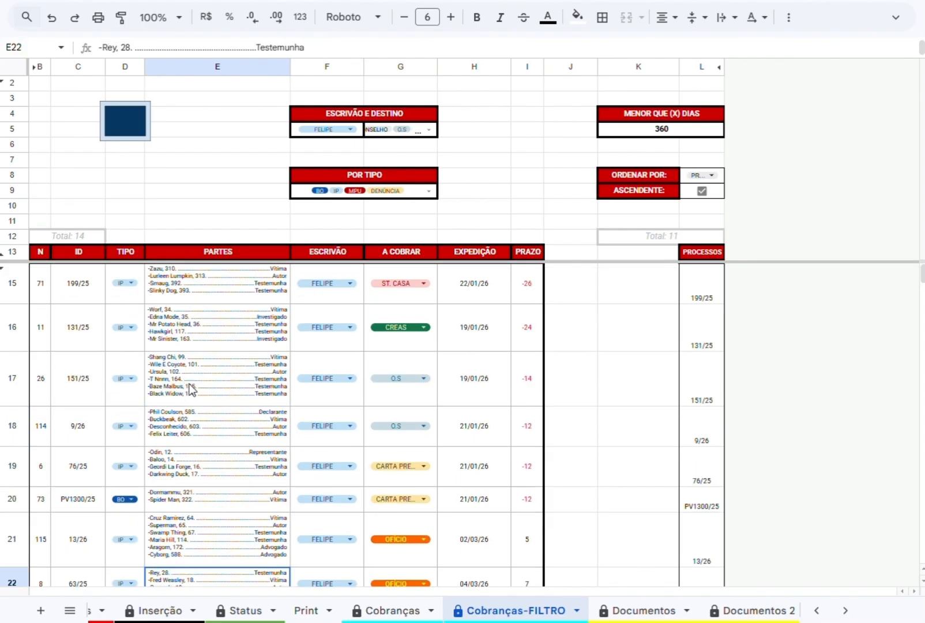
left_click(662, 237)
left_click(61, 240)
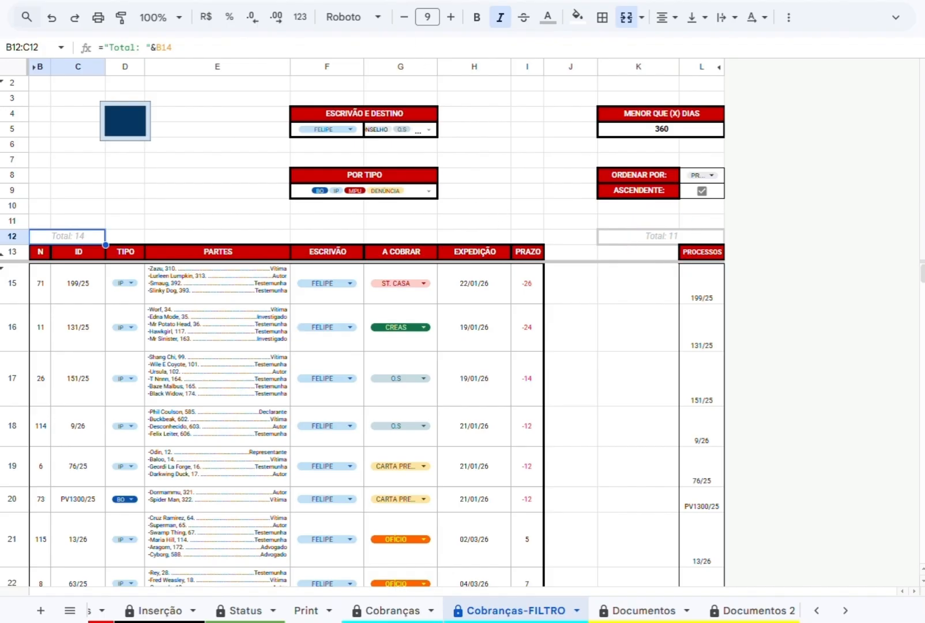
Open the Oitivas sheet and go to the end of the hearing records.
left_click(845, 610)
left_click(704, 611)
scroll(360, 307, "down", 20)
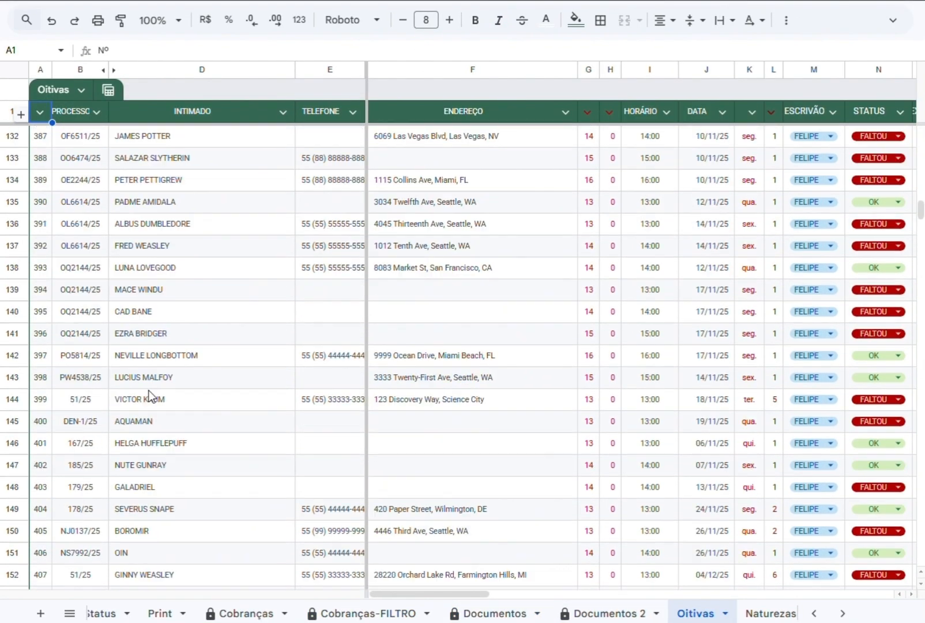
scroll(148, 391, "down", 20)
left_click_drag(408, 594, 144, 488)
Check the ID of the last process in the Processos sheet and return to Oitivas.
scroll(254, 613, "up", 3)
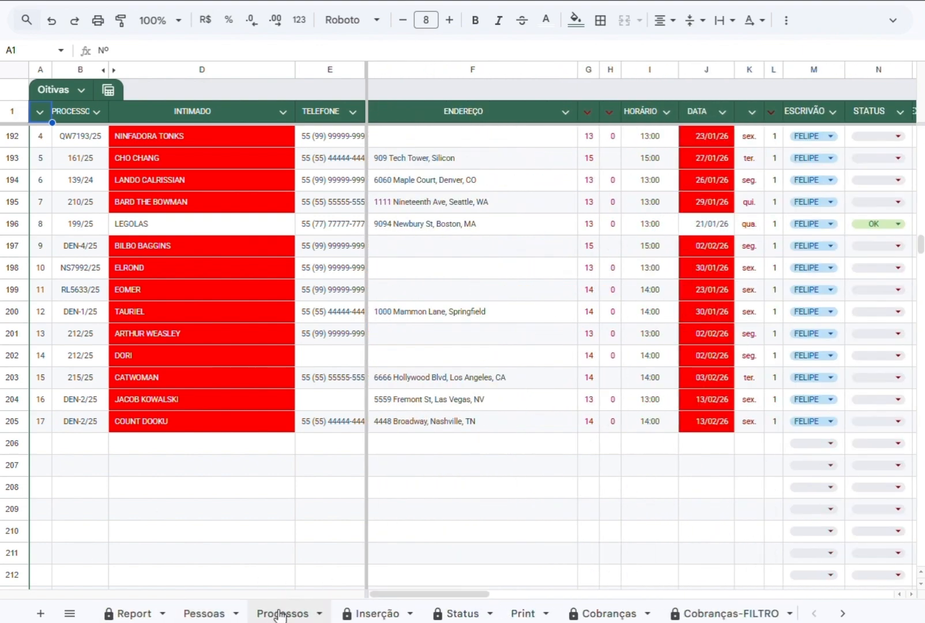
left_click(282, 614)
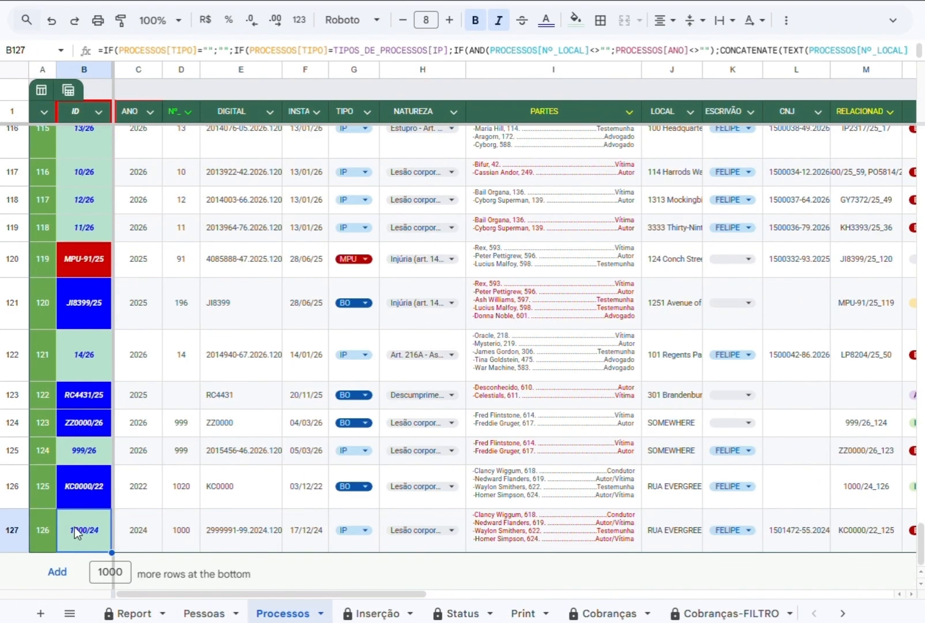
scroll(132, 613, "down", 5)
left_click(612, 614)
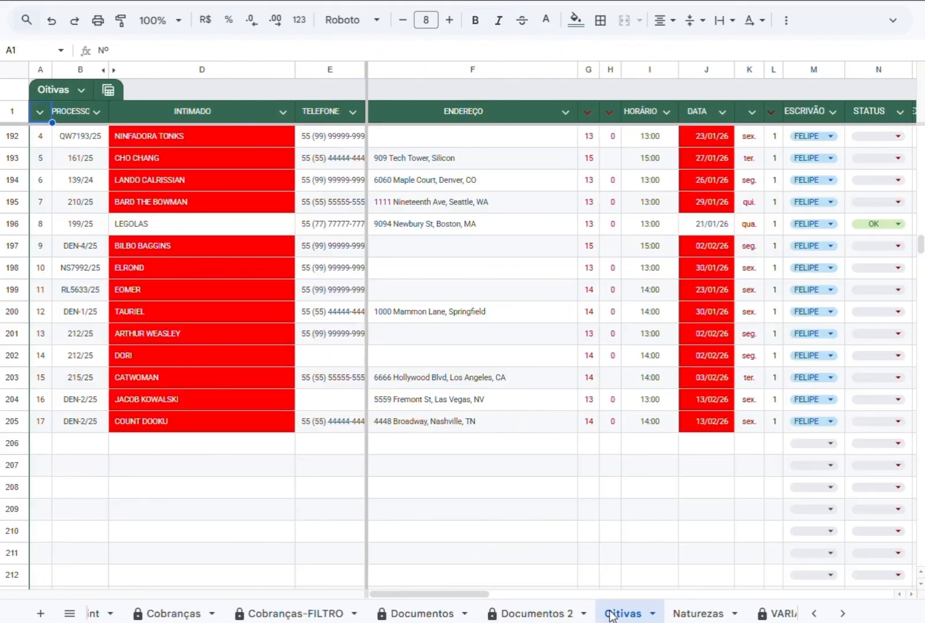
Start a hearing record in row 206 with process 1000/24 and choose the last party offered as the INTIMADO.
left_click(74, 444)
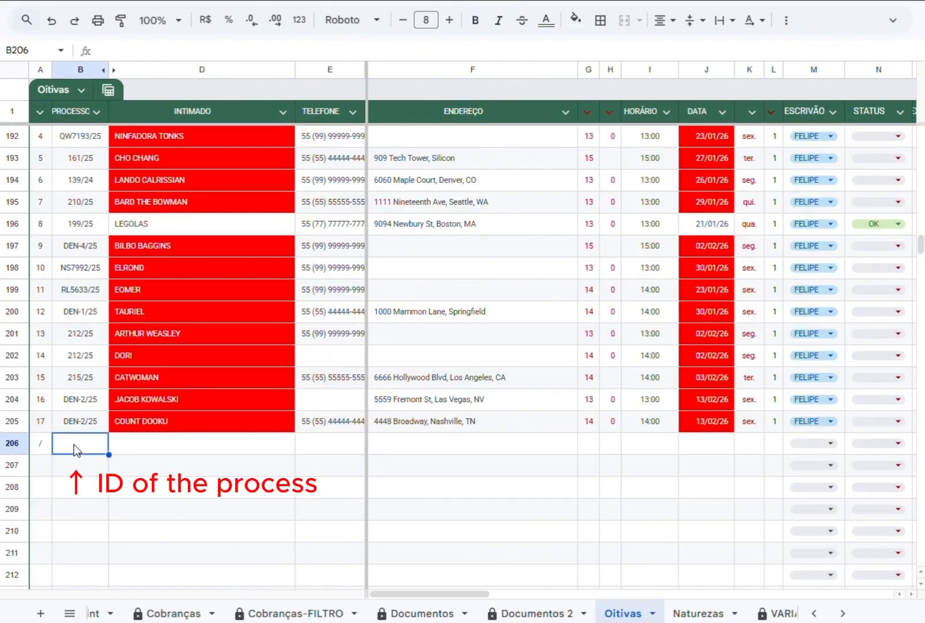
type("1000/24")
key("Tab")
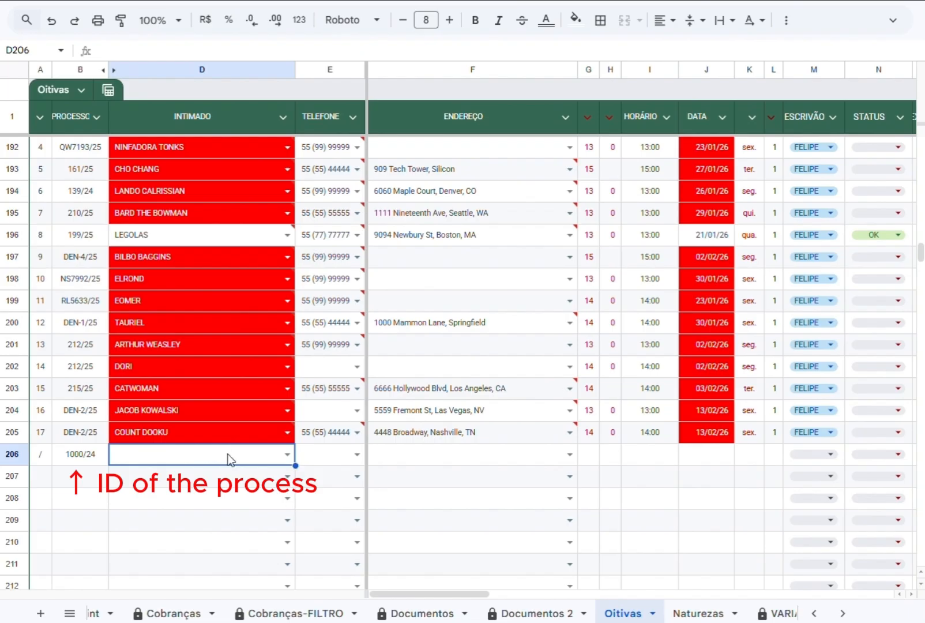
left_click(282, 456)
left_click(148, 547)
Check the phone suggestion for row 206 and fill in the summoned person's address from the suggested entry.
left_click(358, 455)
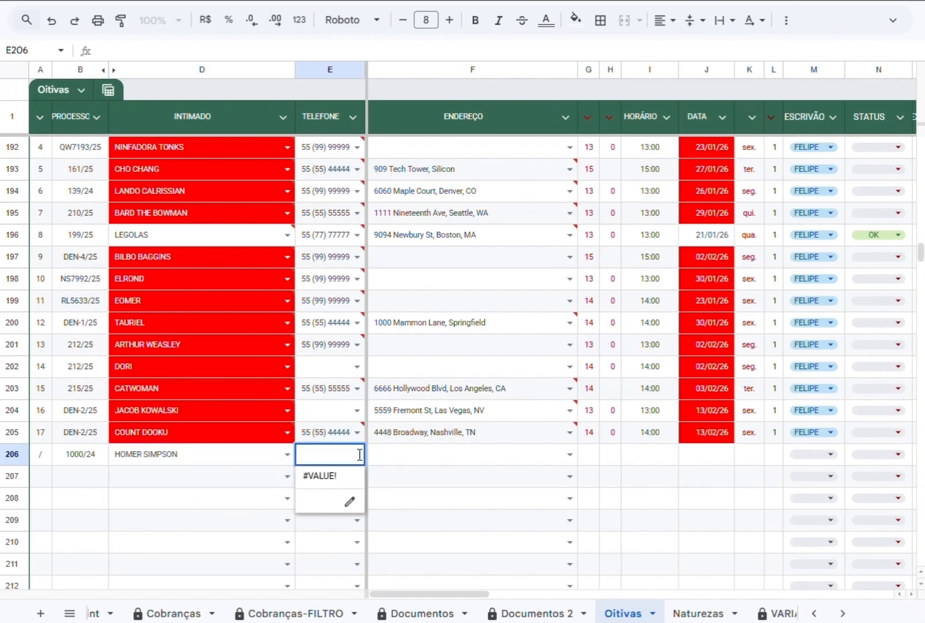
key("Tab")
key("Return")
key("Tab")
In the Pessoas sheet, enter the phone number of the last registered person in row 625.
scroll(241, 613, "up", 5)
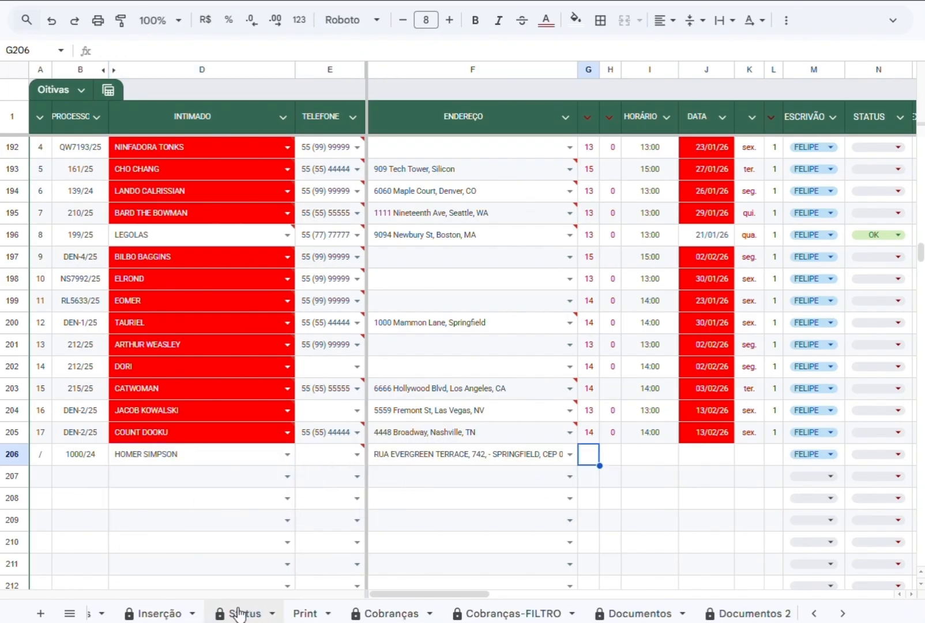
left_click(210, 614)
left_click(733, 544)
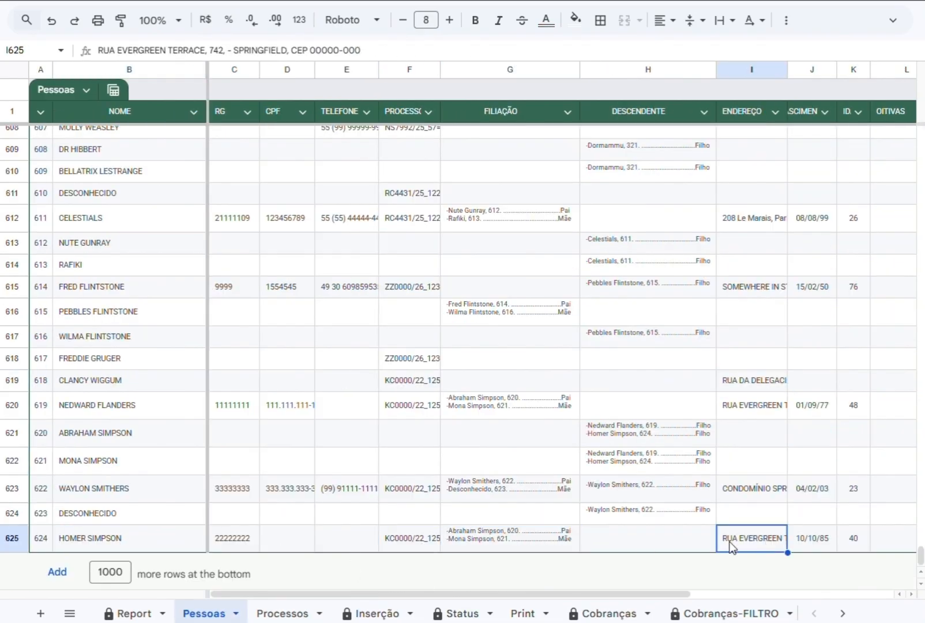
left_click(335, 540)
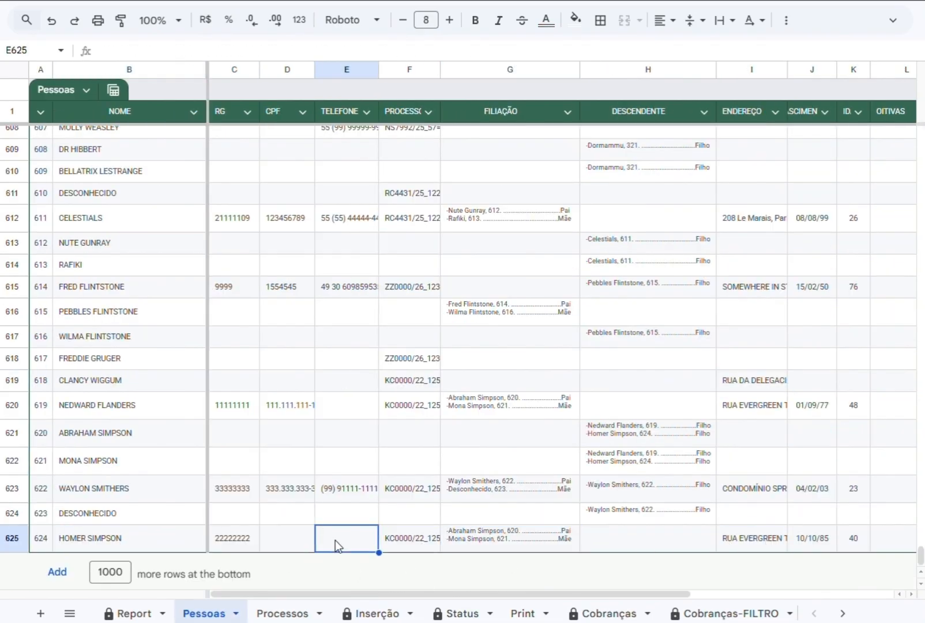
type("55 99 99999 9999")
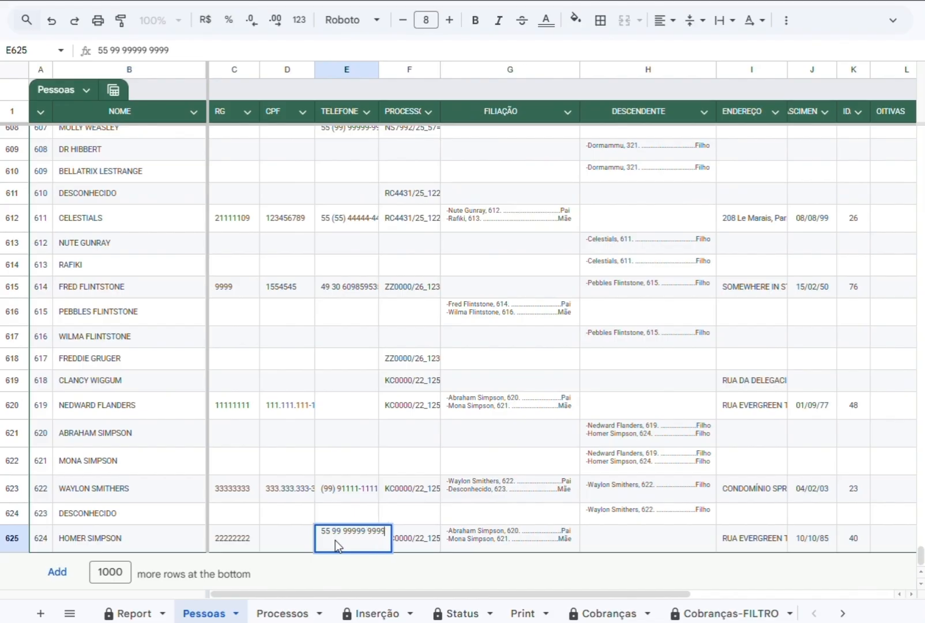
key("Left")
key("Left")
Back in Oitivas, fill in the summoned person's phone number in row 206 and set the hearing hour to 14.
scroll(473, 616, "right", 4)
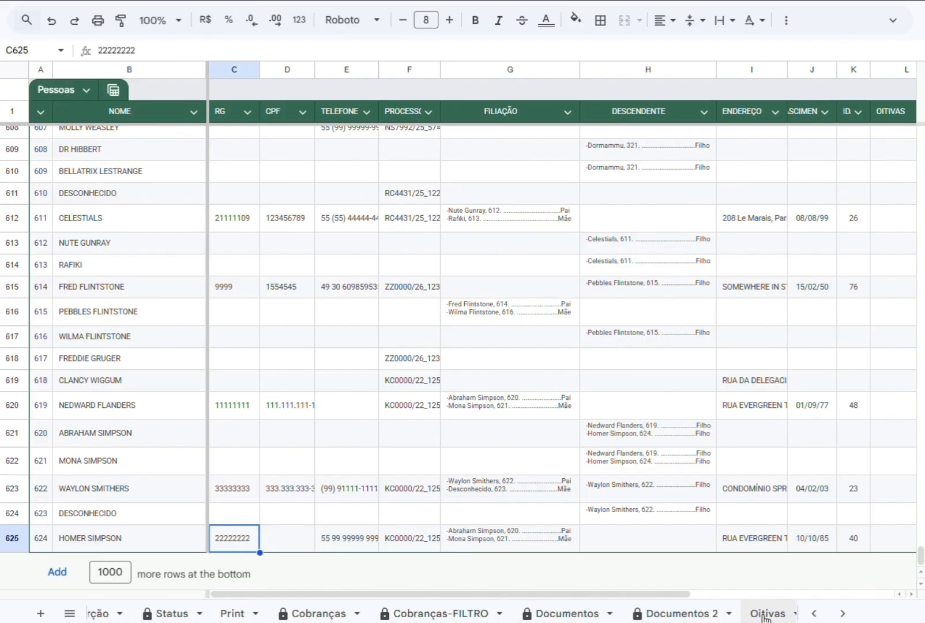
left_click(767, 613)
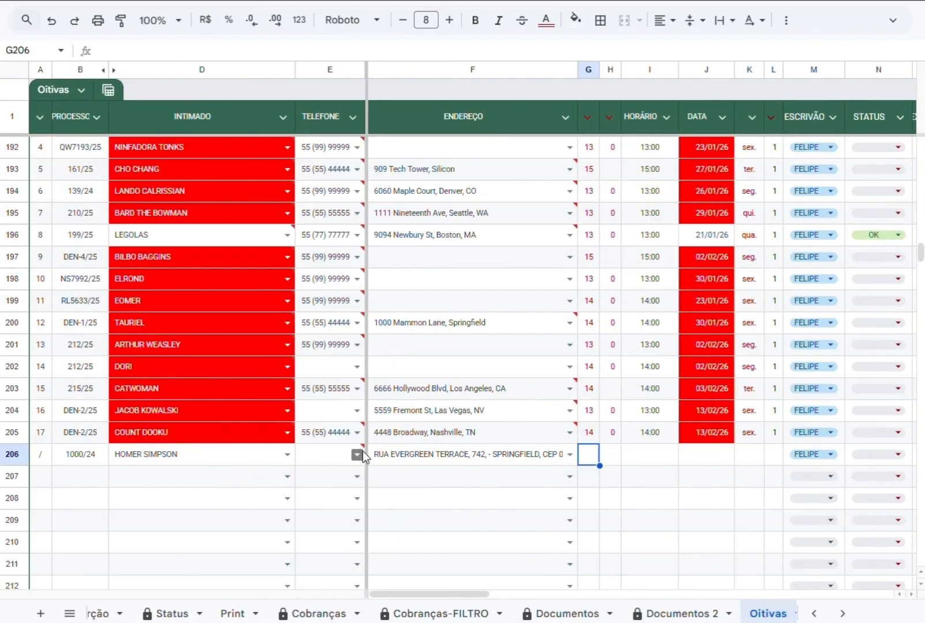
left_click(585, 455)
type("04")
key("BackSpace")
key("BackSpace")
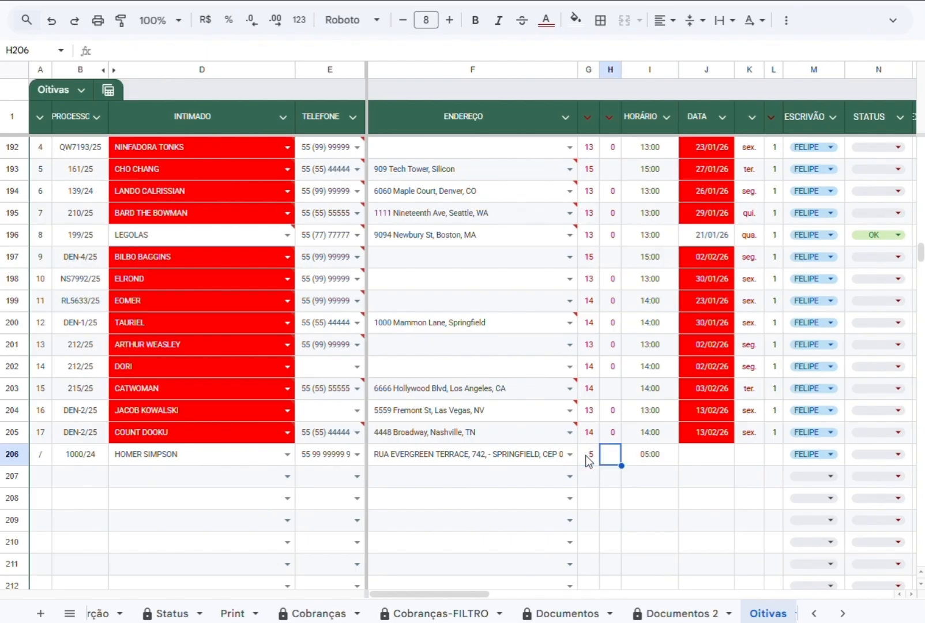
type("14")
key("Tab")
key("Tab")
key("Tab")
Set the hearing date in row 206 to 05/03, leaving the STATUS empty.
type("05/03")
key("Tab")
key("Tab")
key("Tab")
key("Tab")
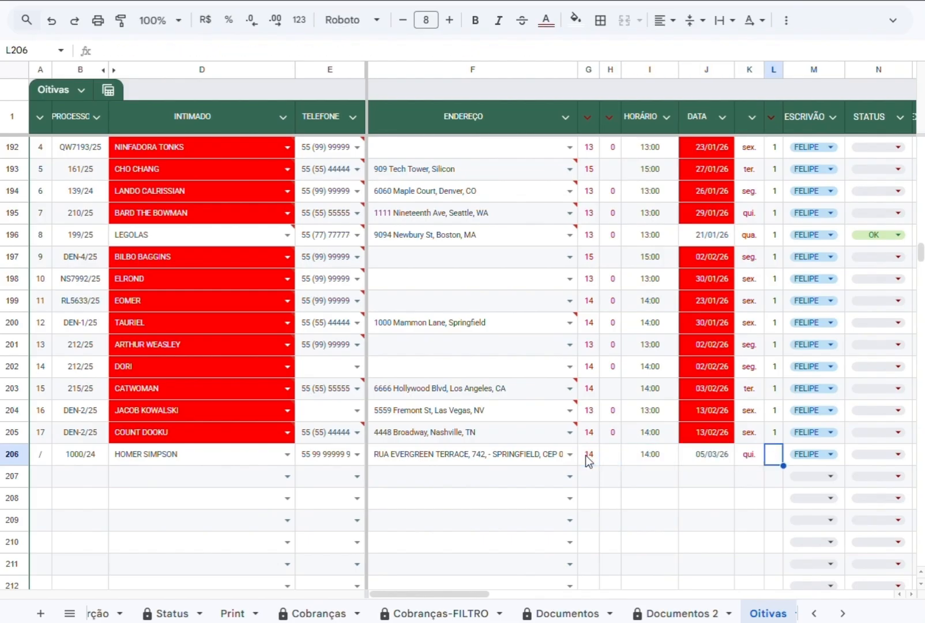
key("Return")
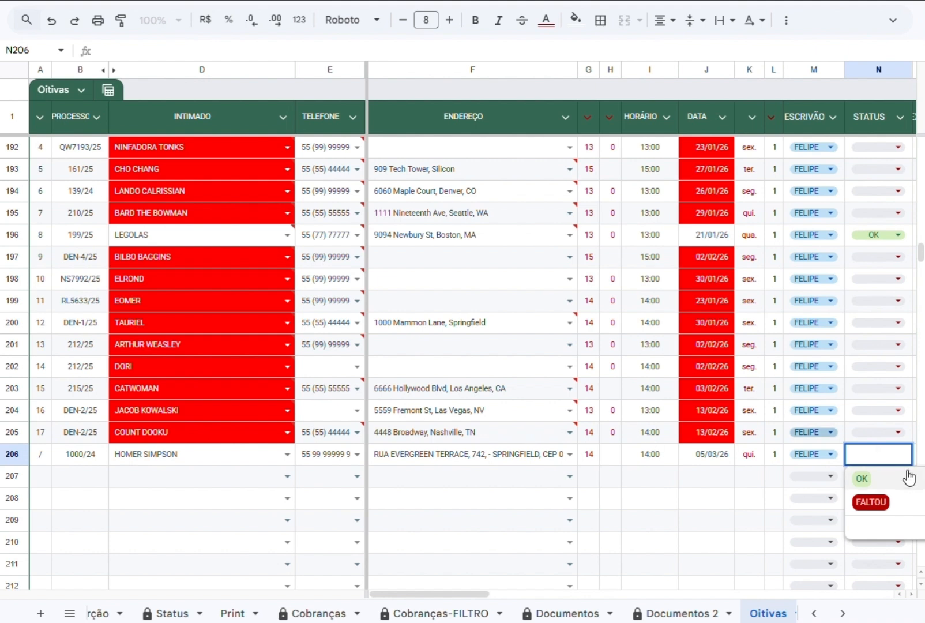
key("Escape")
Complete row 206 with 1 in column L and 04/03 as the expedition date.
key("Down")
key("Right")
key("Right")
key("Up")
key("Left")
type("04/03")
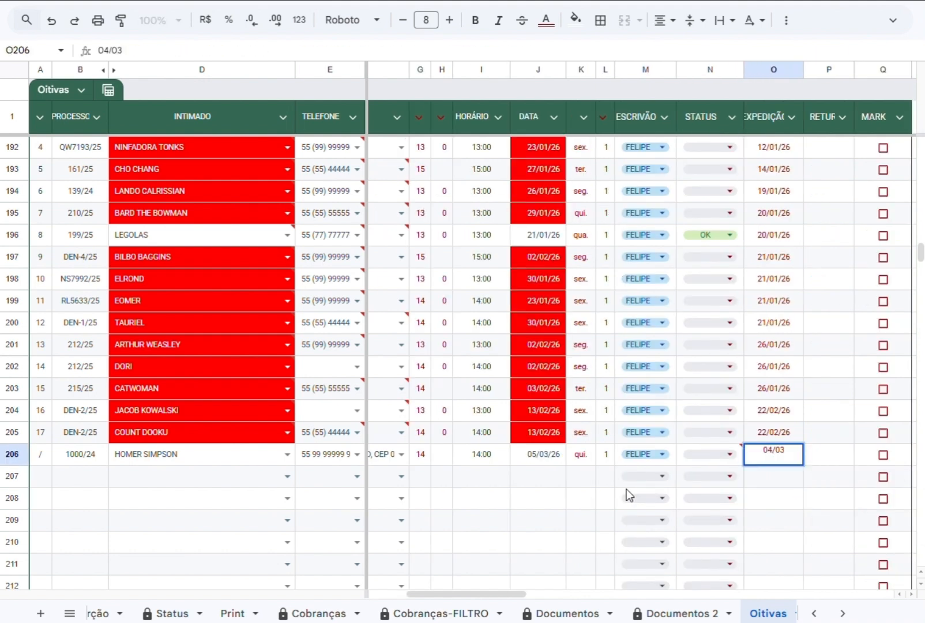
key("Tab")
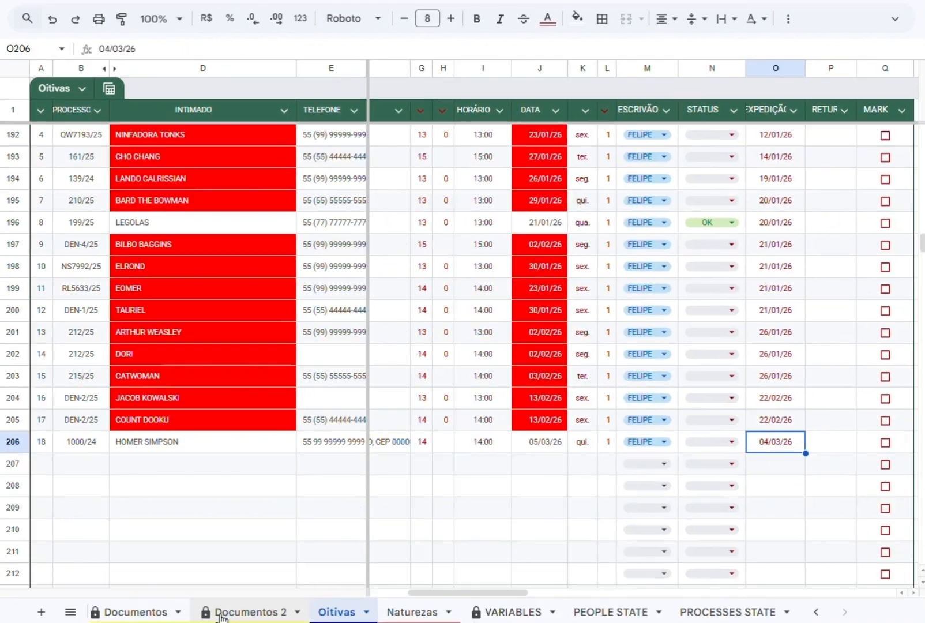
Check the upcoming hearings schedule in the Report sheet and return to Oitivas.
scroll(221, 612, "up", 8)
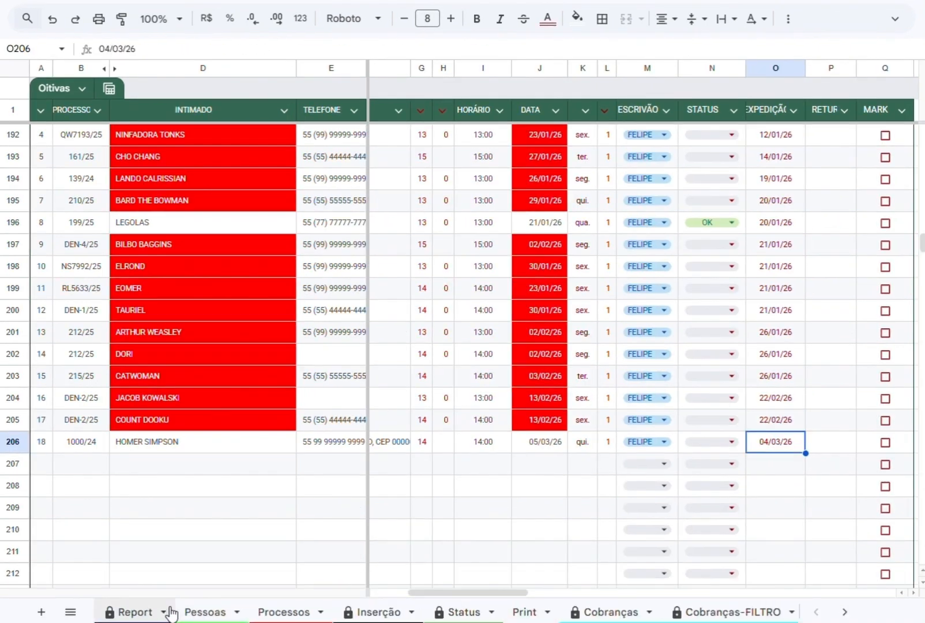
left_click(138, 614)
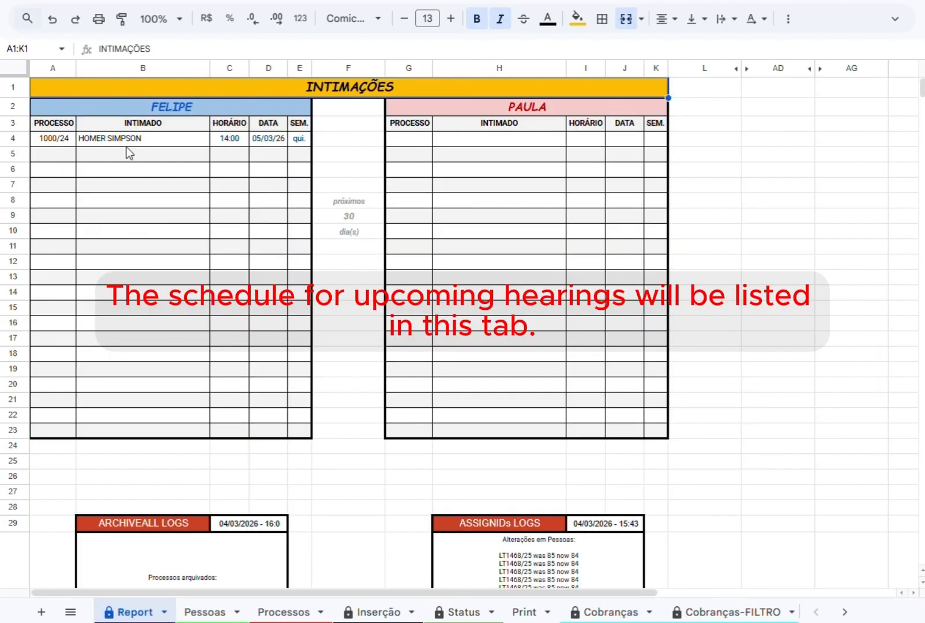
scroll(585, 612, "down", 6)
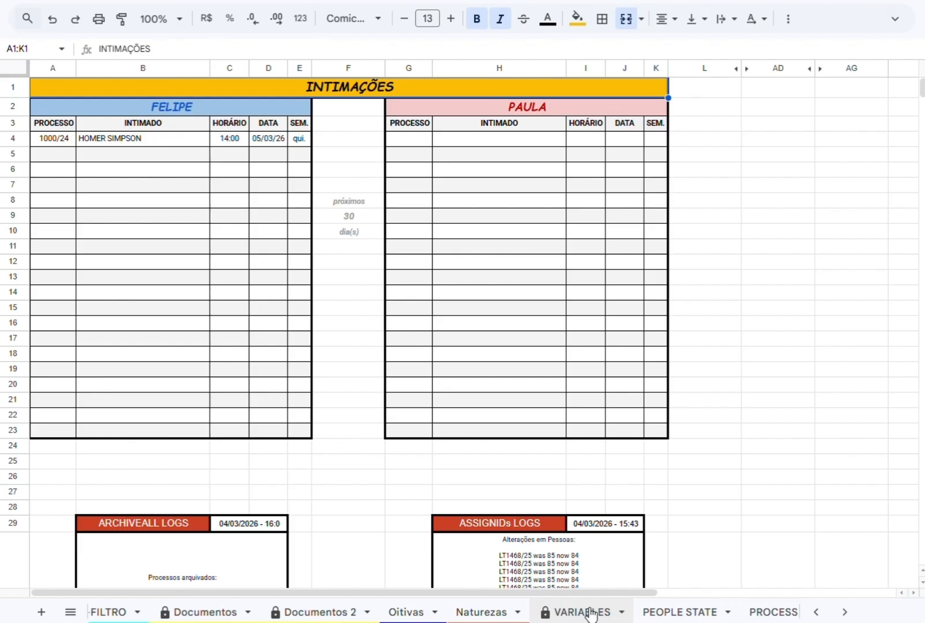
left_click(412, 613)
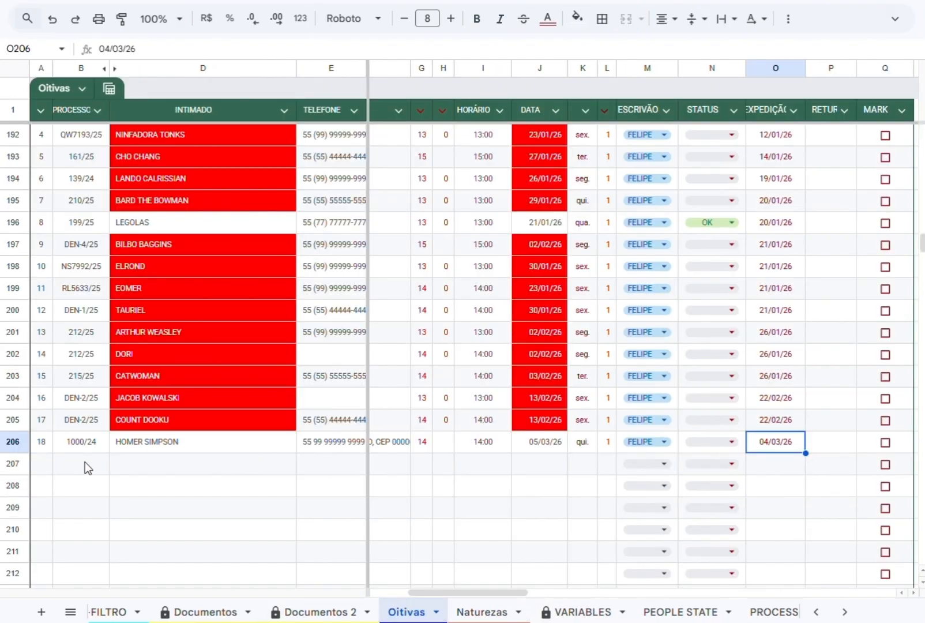
Start another hearing record in row 207 with / as its number and process 1000/24 copied from row 206.
left_click(96, 445)
left_click(43, 467)
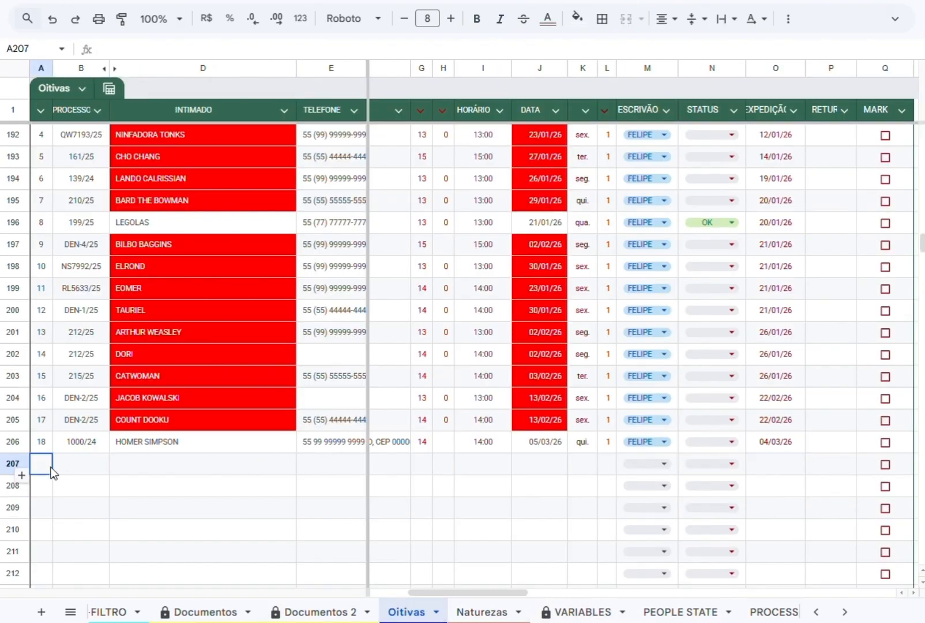
type("/")
key("Tab")
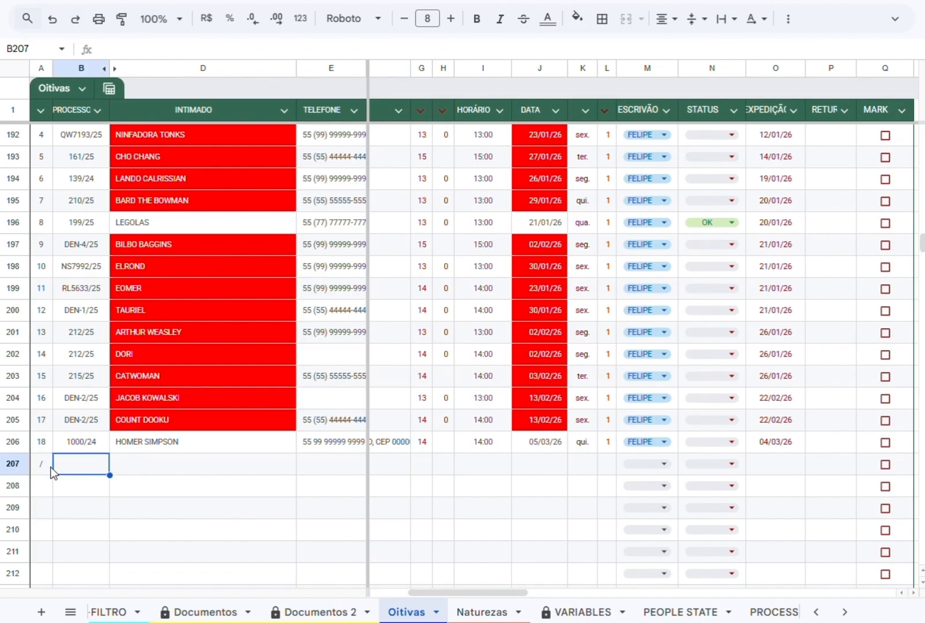
left_click(66, 441)
left_click(124, 49)
triple_click(124, 49)
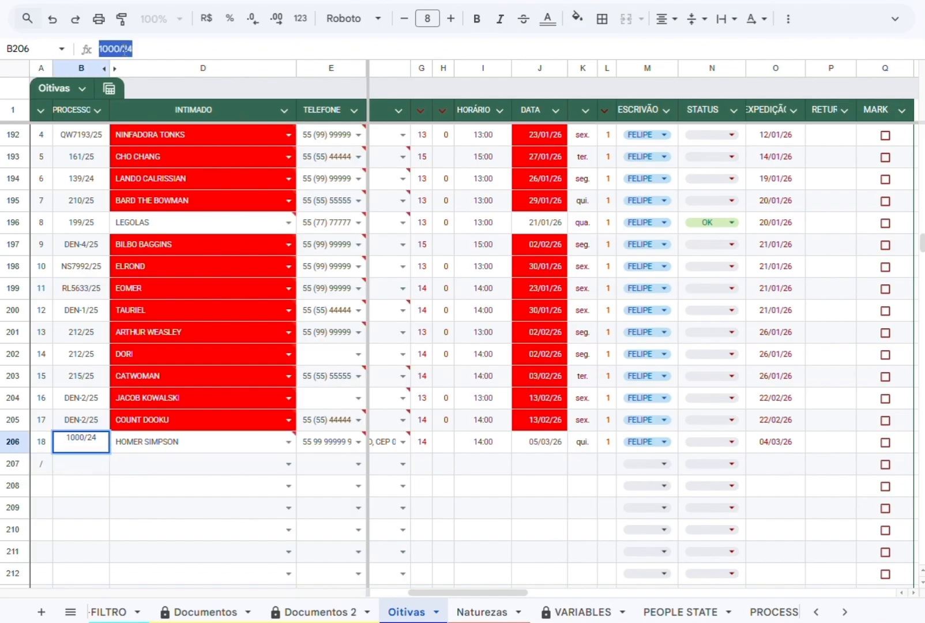
left_click(80, 465)
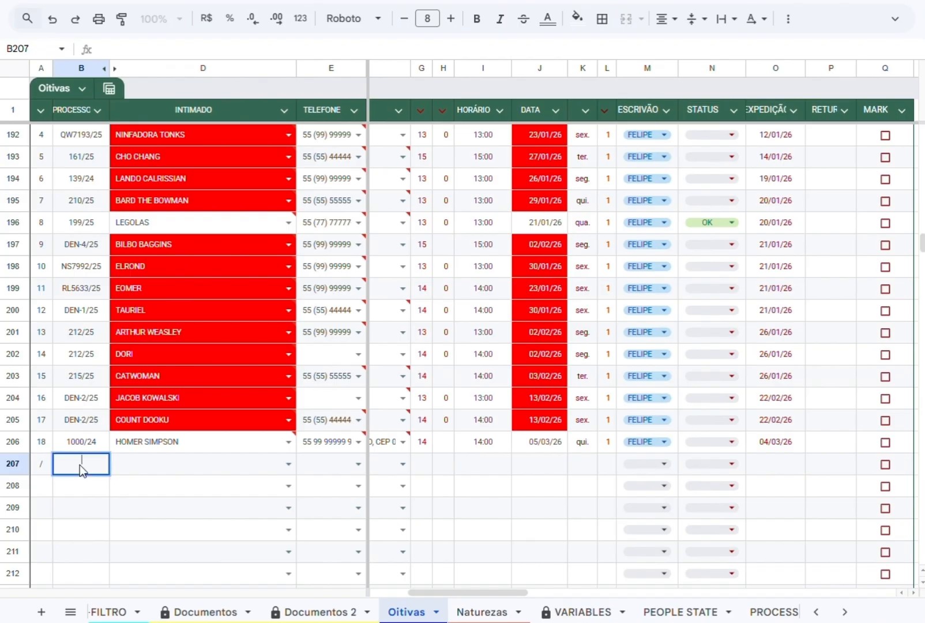
key("Tab")
Choose the third party offered as the INTIMADO in row 207 and fill in the suggested phone and address.
key("Return")
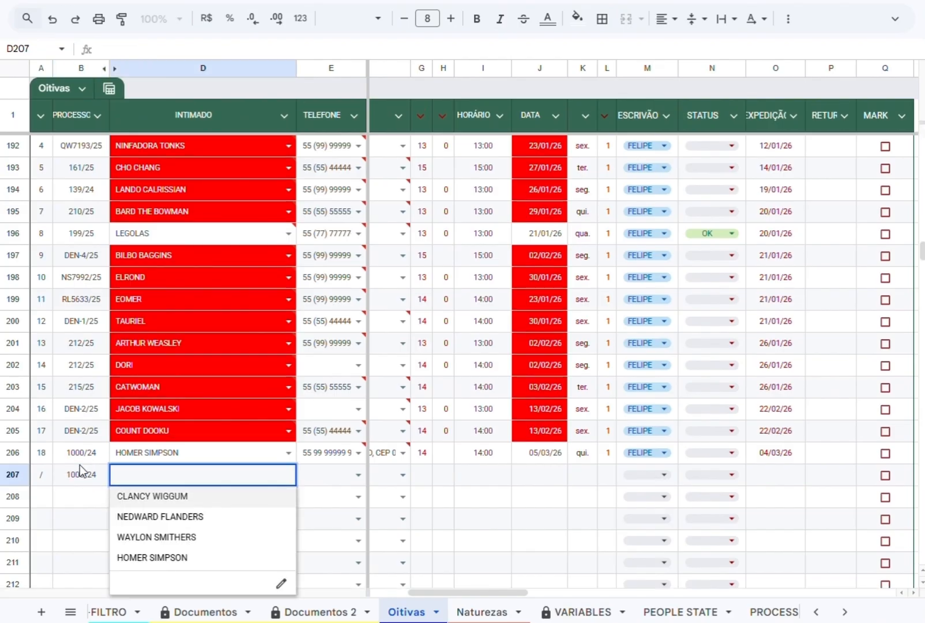
left_click(162, 537)
left_click(356, 475)
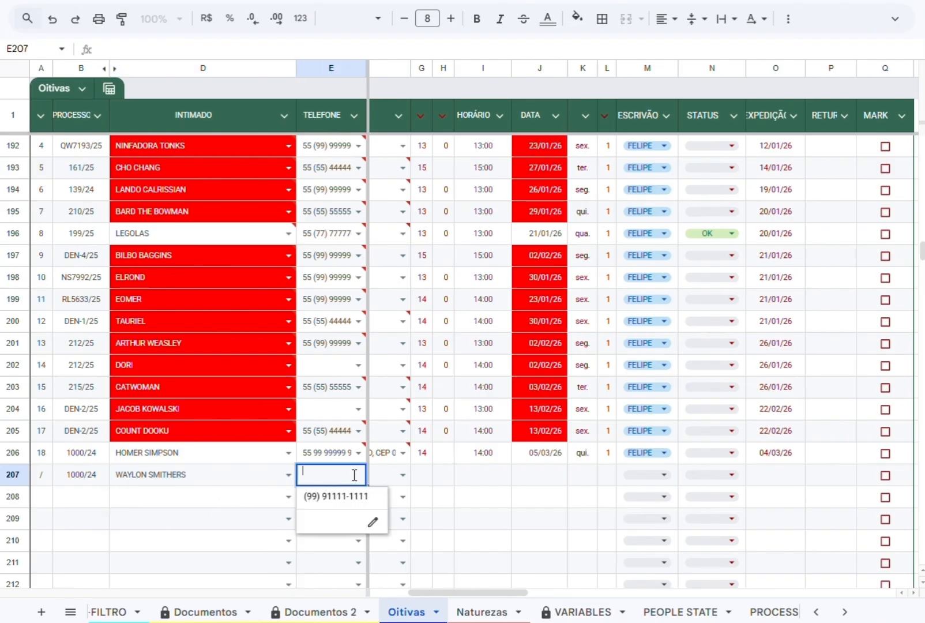
left_click(346, 506)
left_click(402, 478)
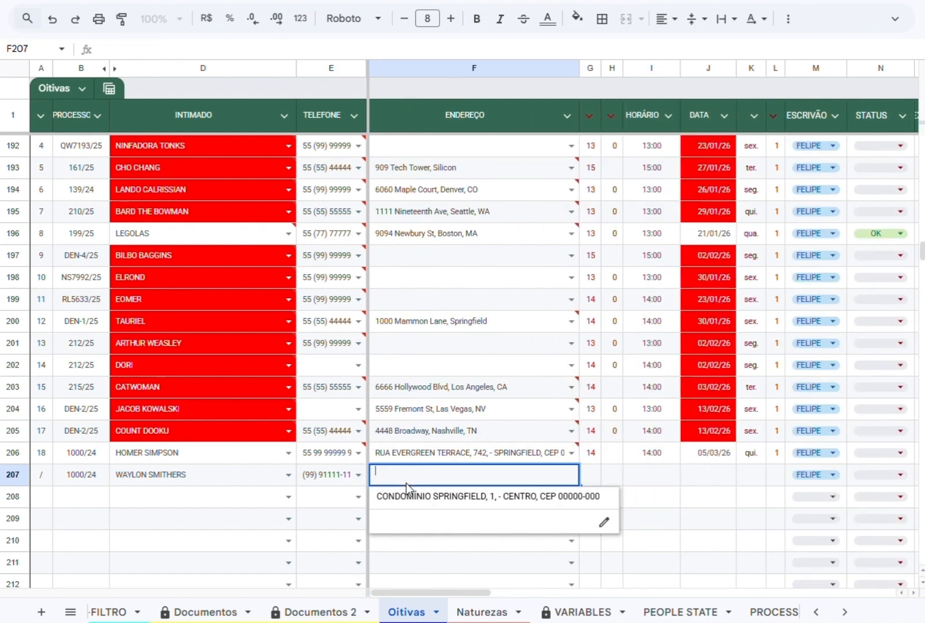
left_click(426, 504)
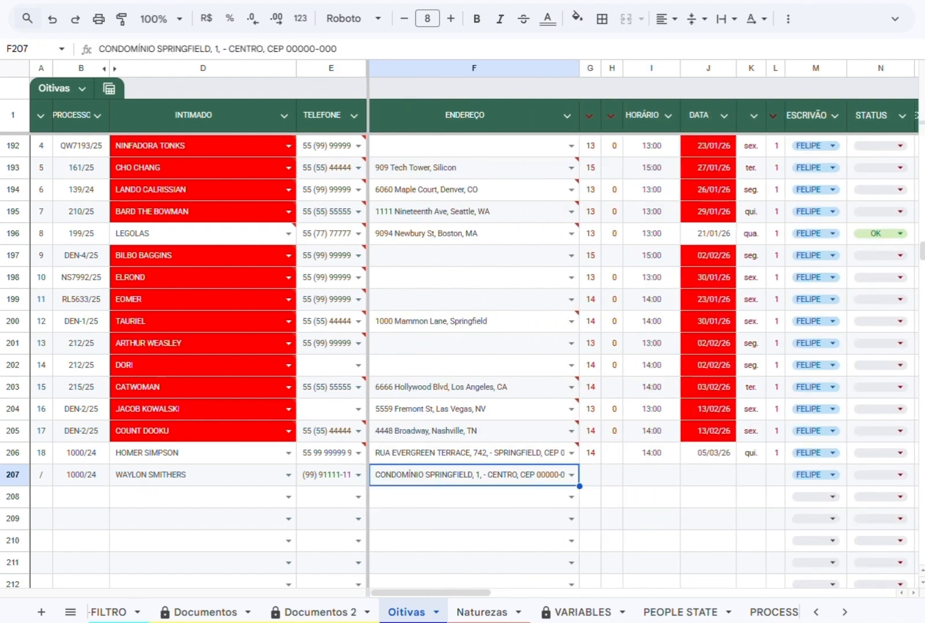
Set the hearing time in row 207 with hour 15 and minutes 30.
scroll(217, 613, "up", 3)
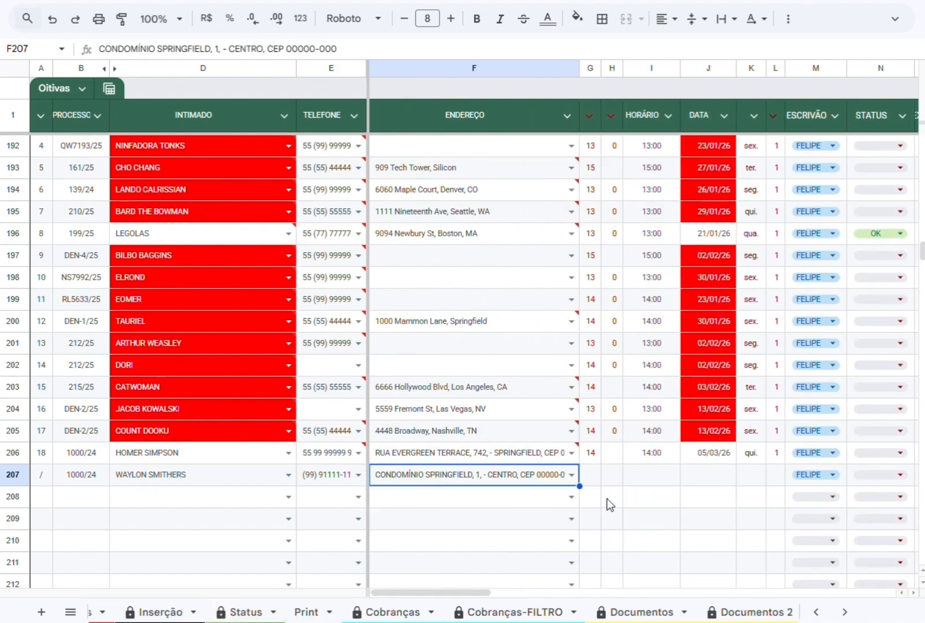
left_click(598, 473)
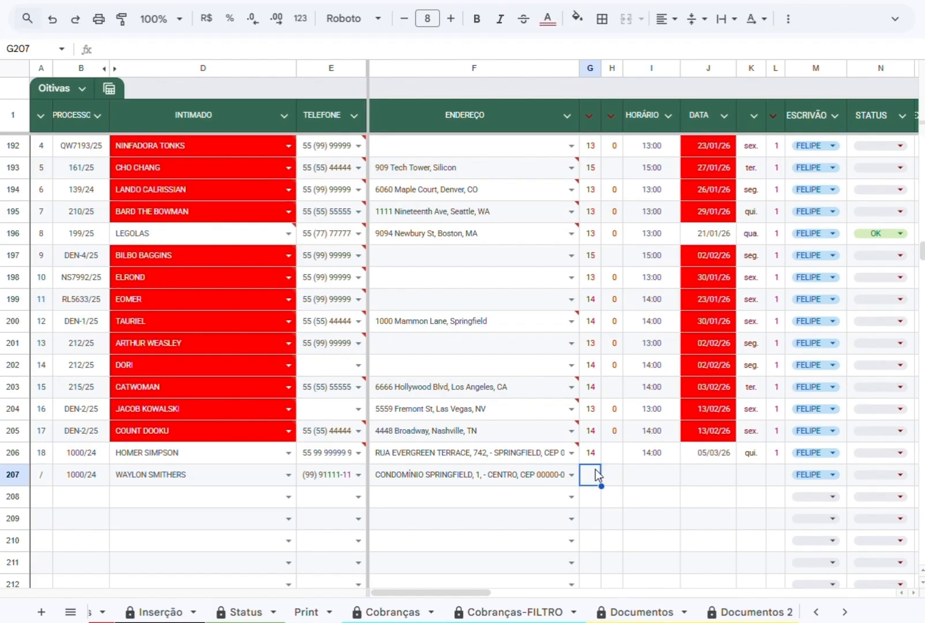
type("15")
key("Tab")
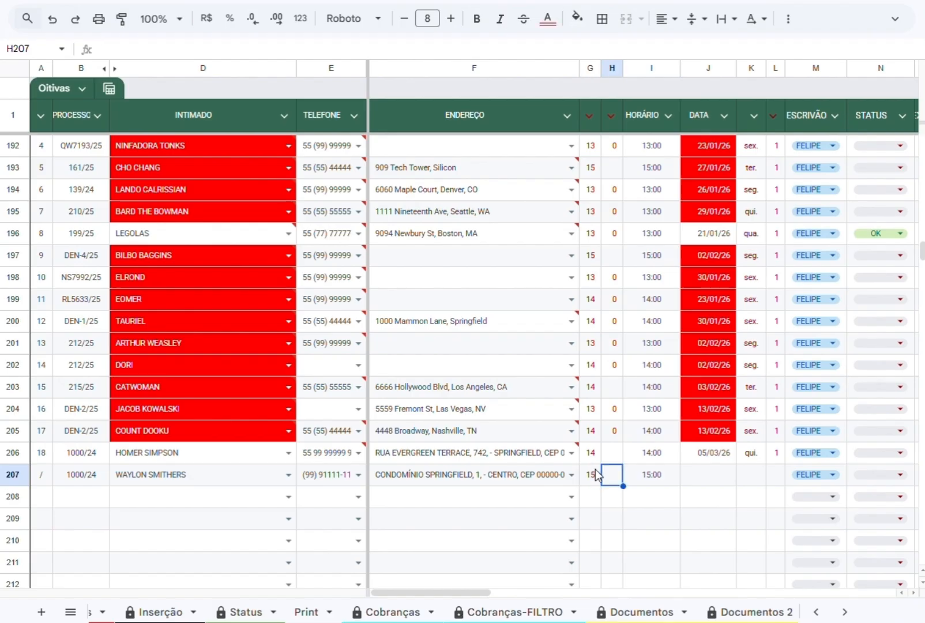
type("30")
key("Tab")
key("Tab")
Set the hearing date in row 207 to 06/03 and enter 1 in column L.
type("0")
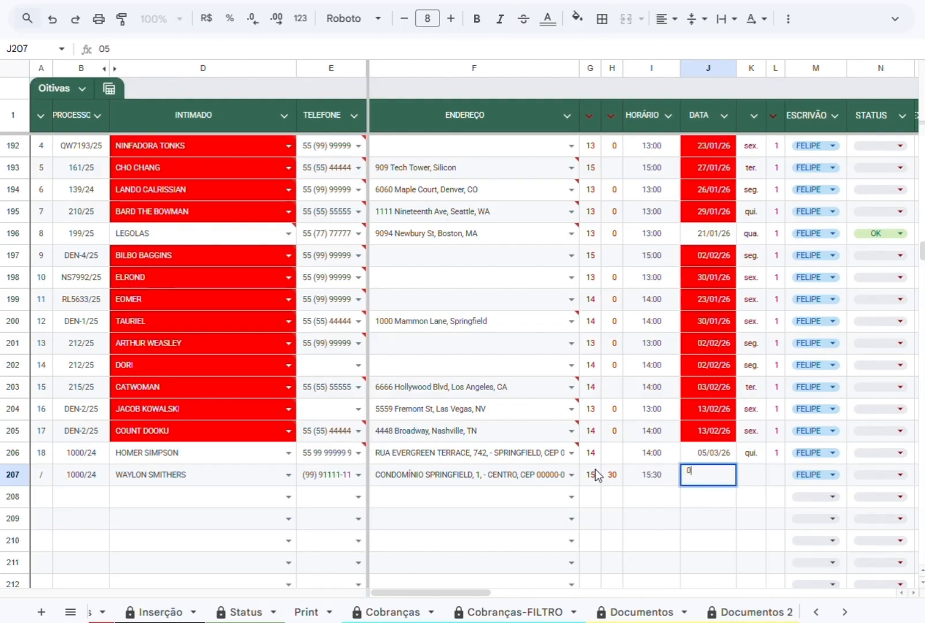
type("6/03")
key("Tab")
key("Tab")
type("1")
key("Tab")
key("Tab")
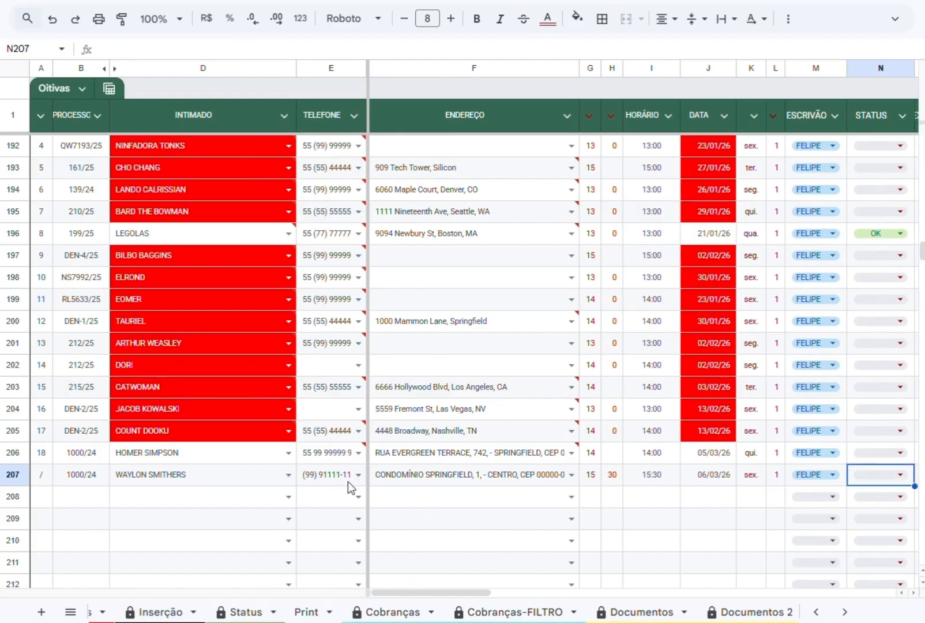
In Pessoas, append a second, comma-separated phone number to the record of the person summoned in Oitivas row 207.
left_click(425, 476)
left_click(323, 483)
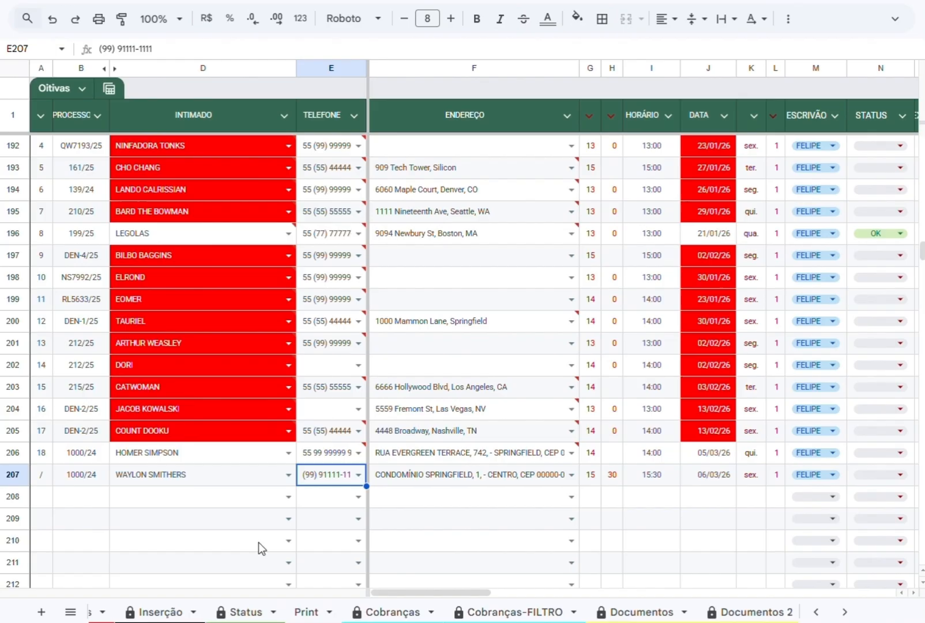
left_click(153, 477)
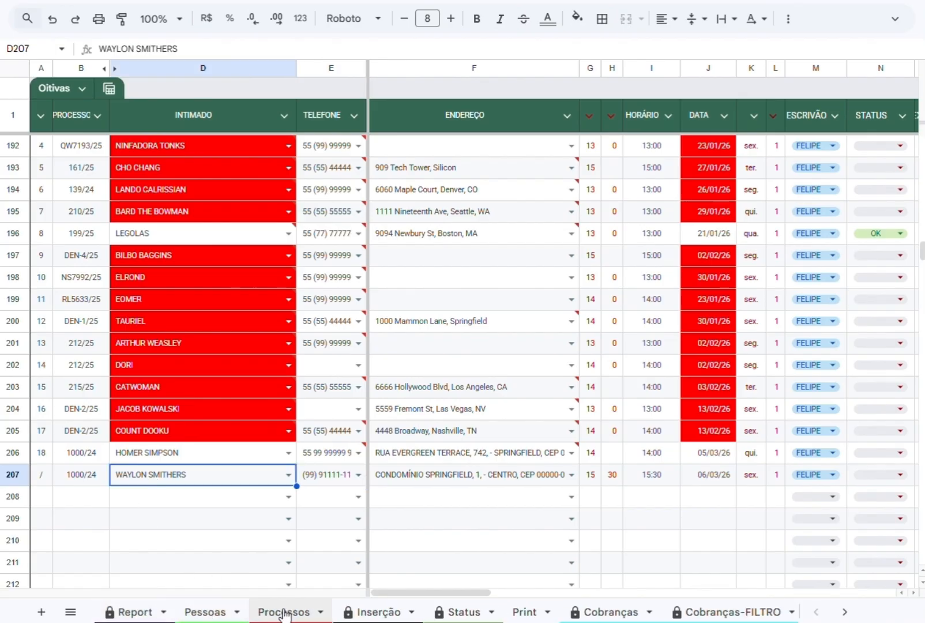
left_click(284, 612)
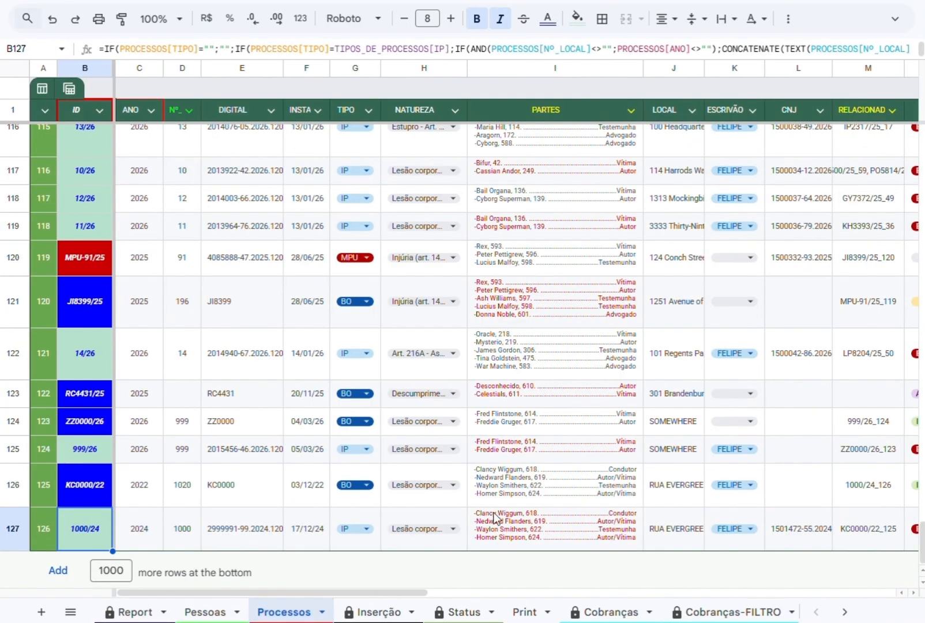
left_click(205, 612)
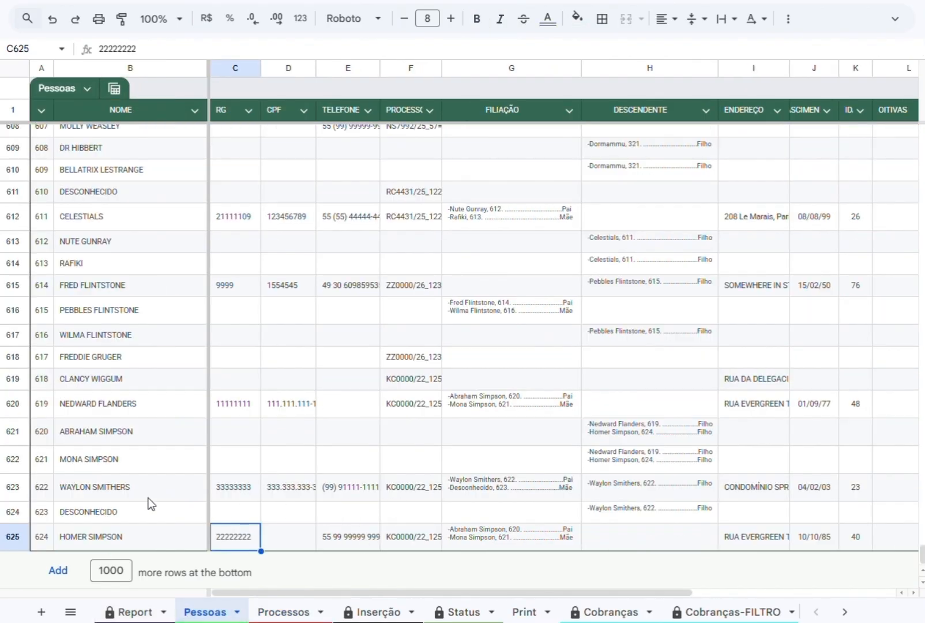
left_click(347, 489)
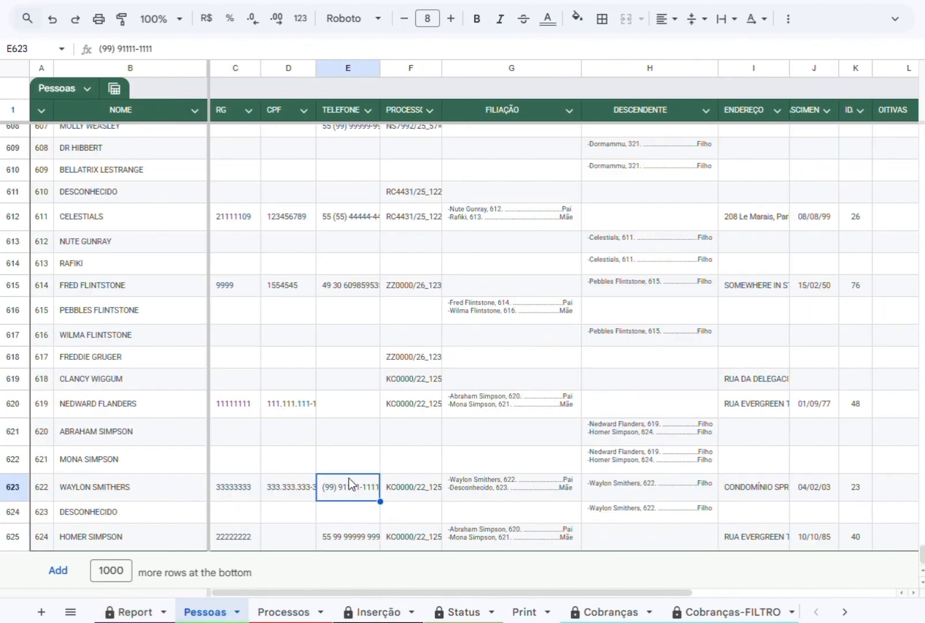
left_click(181, 50)
type(", 5")
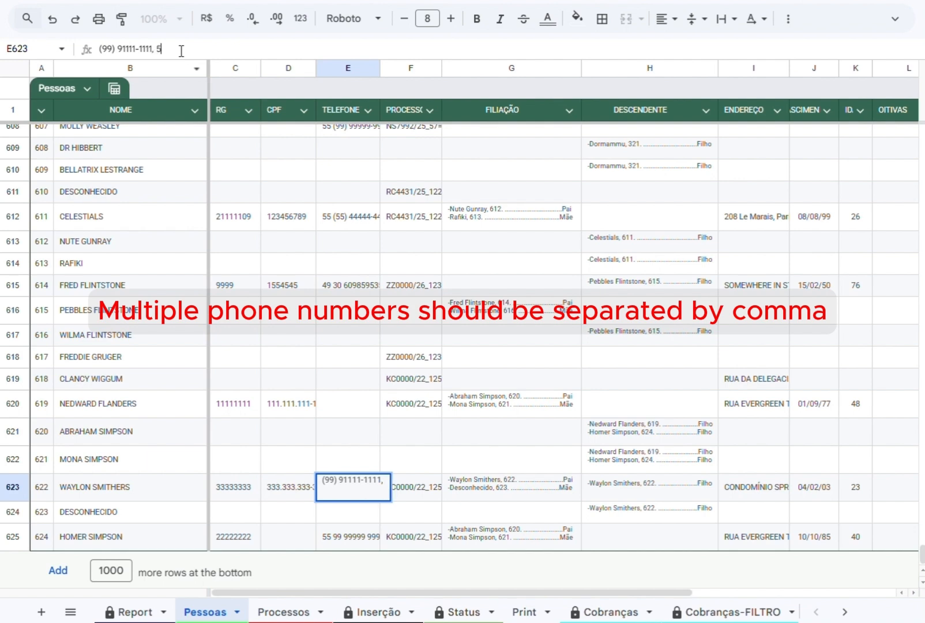
type("5 99 99999 9999")
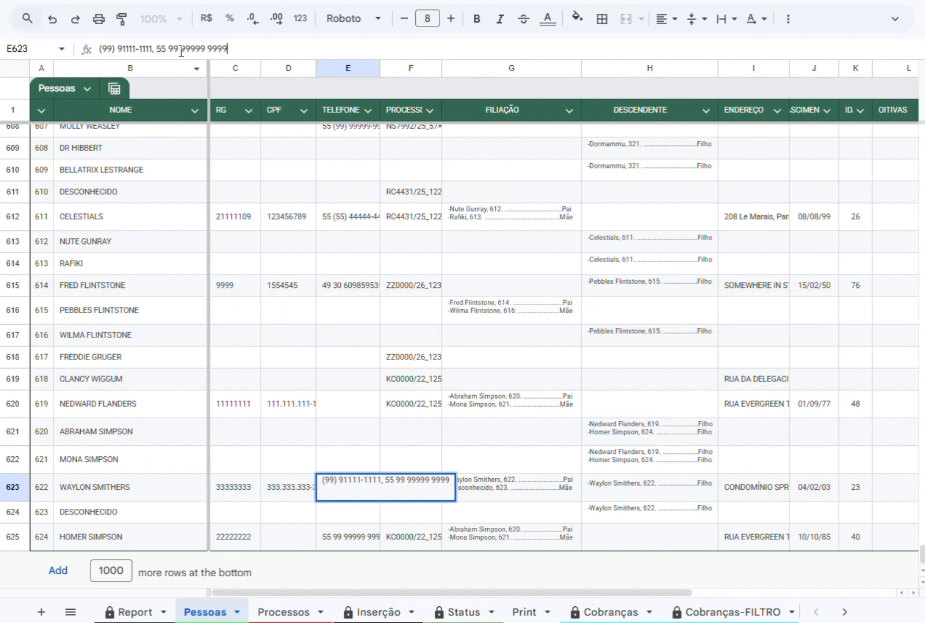
key("Return")
Append a second address to the same person's ENDEREÇO in row 623, separated by ||.
scroll(600, 617, "right", 5)
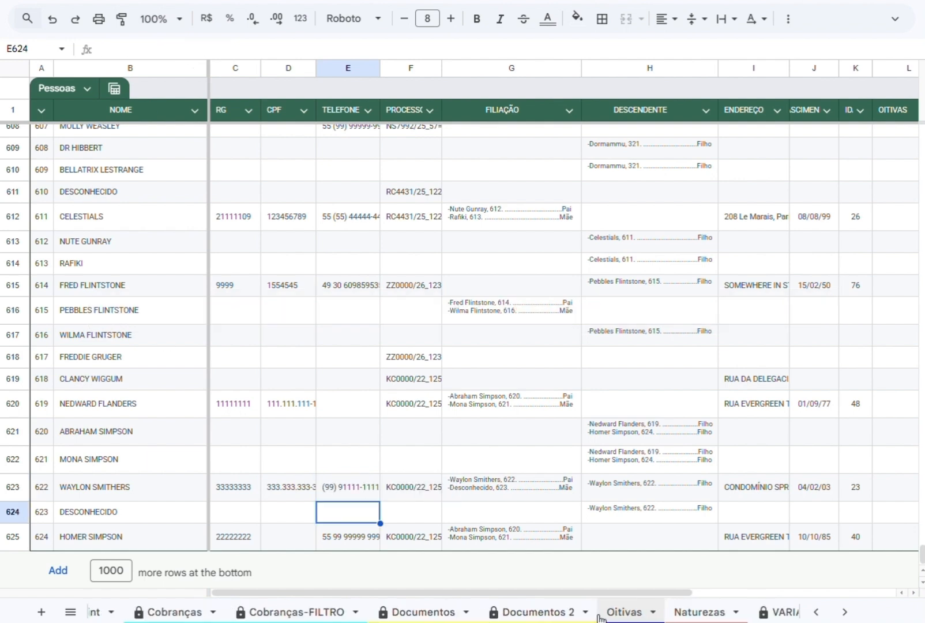
left_click(722, 491)
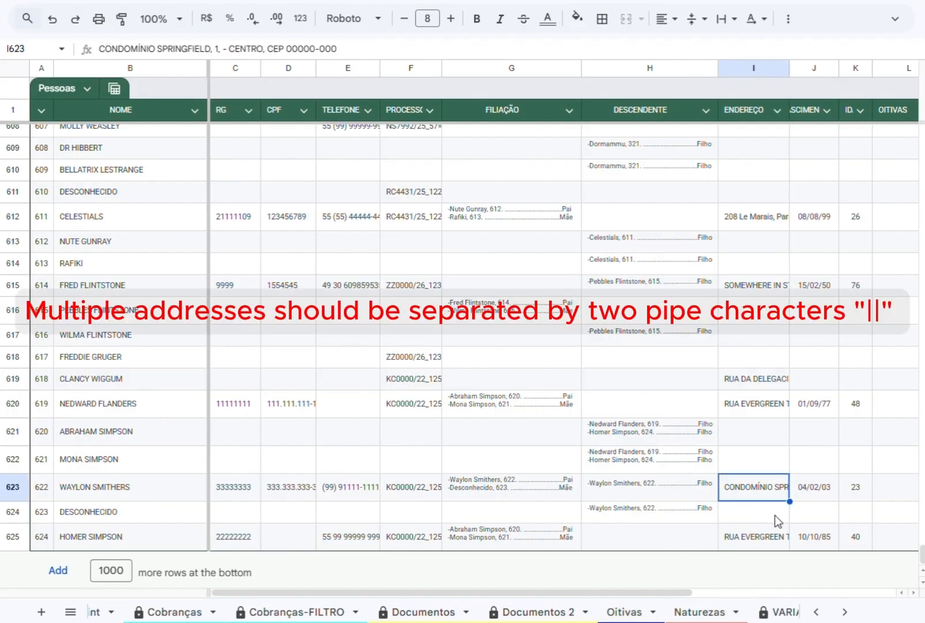
left_click(347, 50)
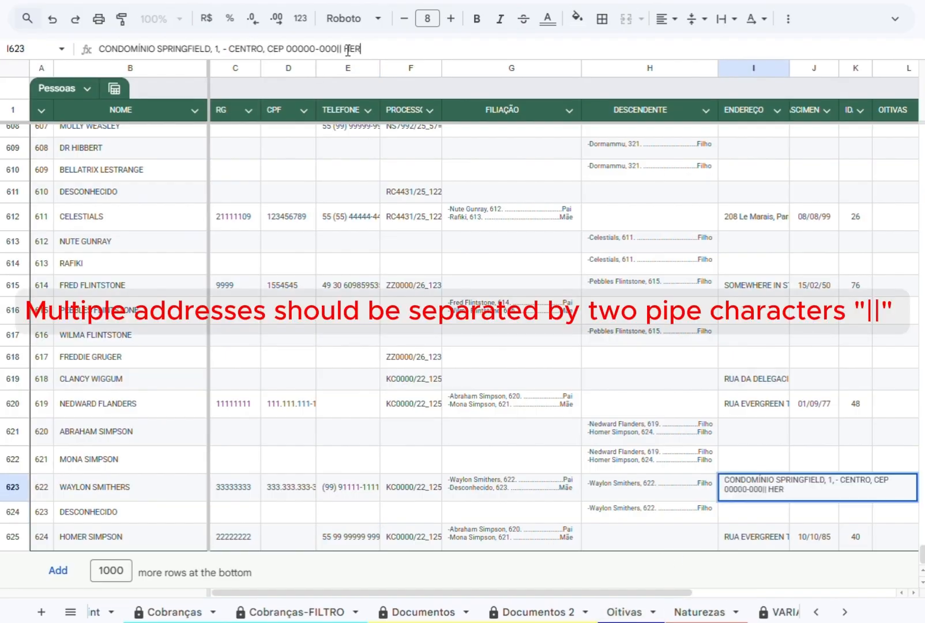
key("Return")
Return to Oitivas and check the phone and address choices offered in row 207.
left_click(624, 611)
left_click(358, 474)
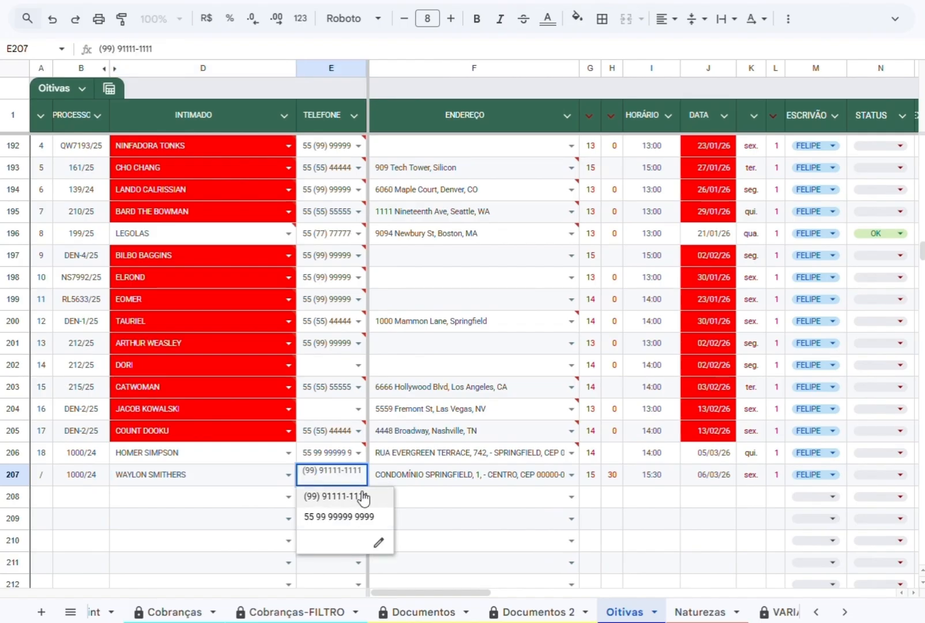
left_click(571, 475)
left_click(428, 503)
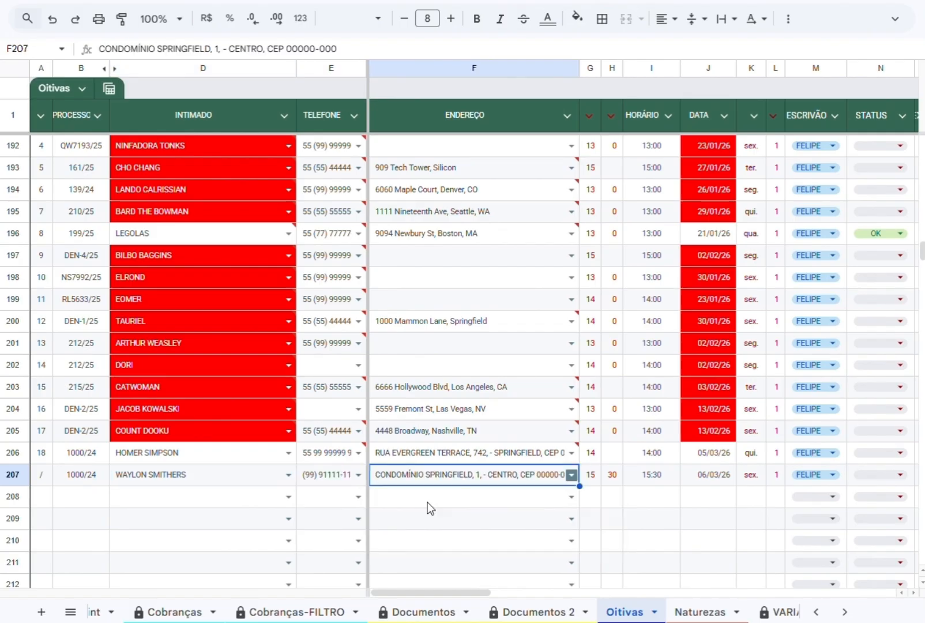
Set the expedition date in row 207 to 04/03 and enter 5 in its return column.
left_click_drag(471, 592, 541, 592)
left_click(633, 476)
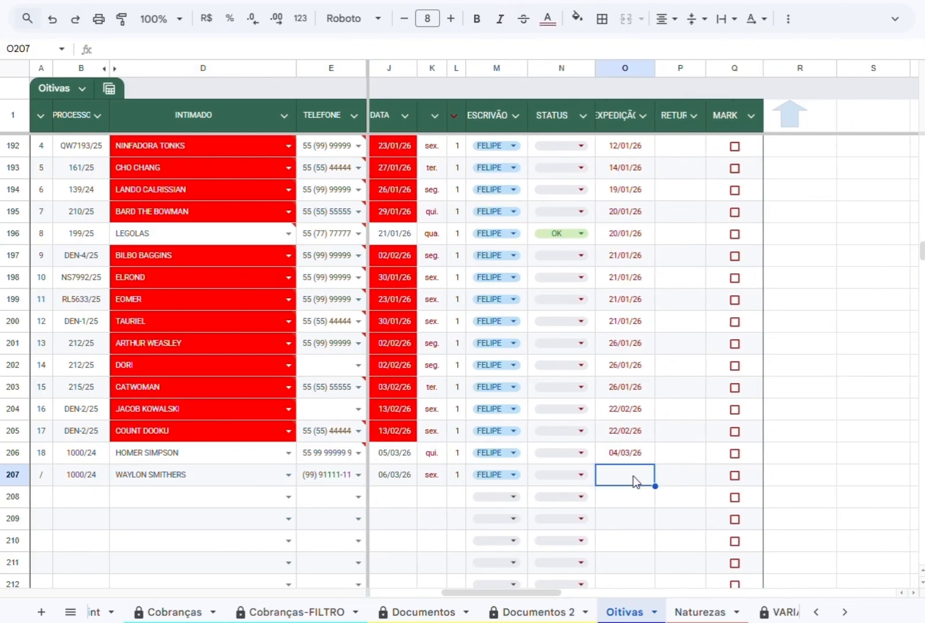
type("04/03")
key("Tab")
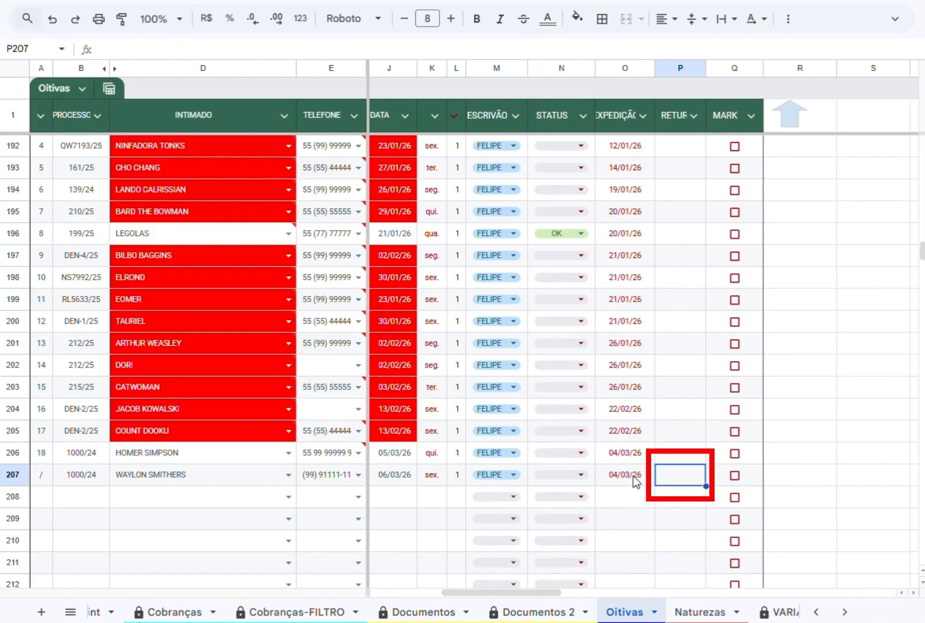
type("5")
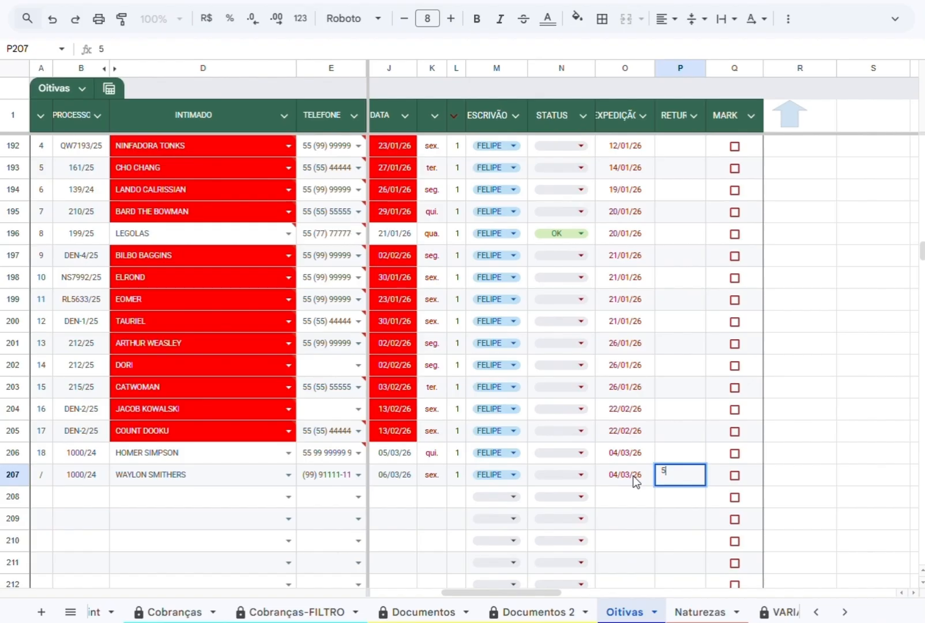
key("Return")
Open the Report sheet and check the process, INTIMADO and HORÁRIO entries of the scheduled hearings.
scroll(320, 611, "up", 5)
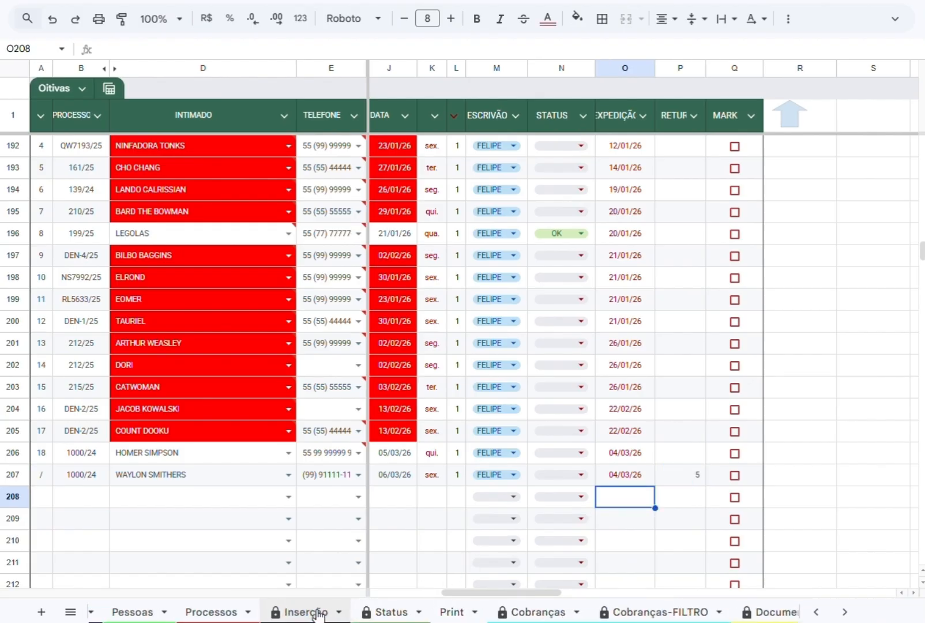
left_click(146, 612)
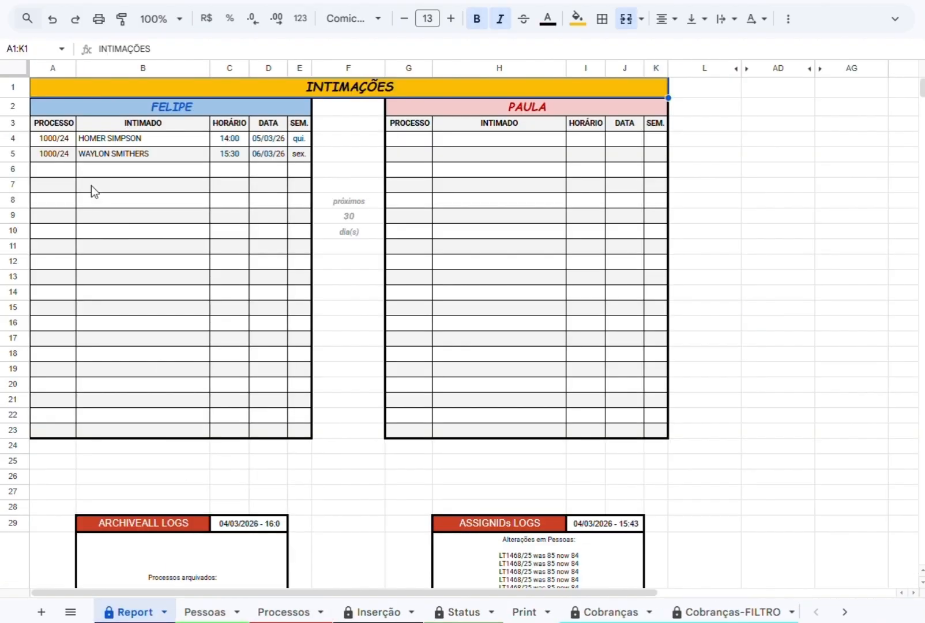
left_click(62, 143)
left_click(67, 157)
left_click(120, 142)
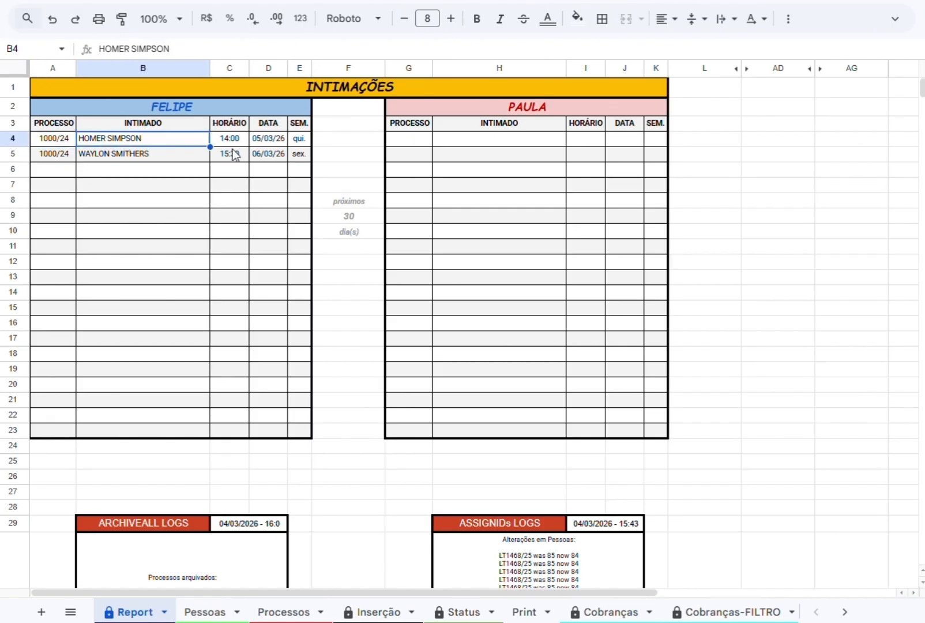
left_click(243, 142)
Return to Oitivas and set the STATUS of the row 206 hearing to FALTOU.
scroll(461, 611, "down", 6)
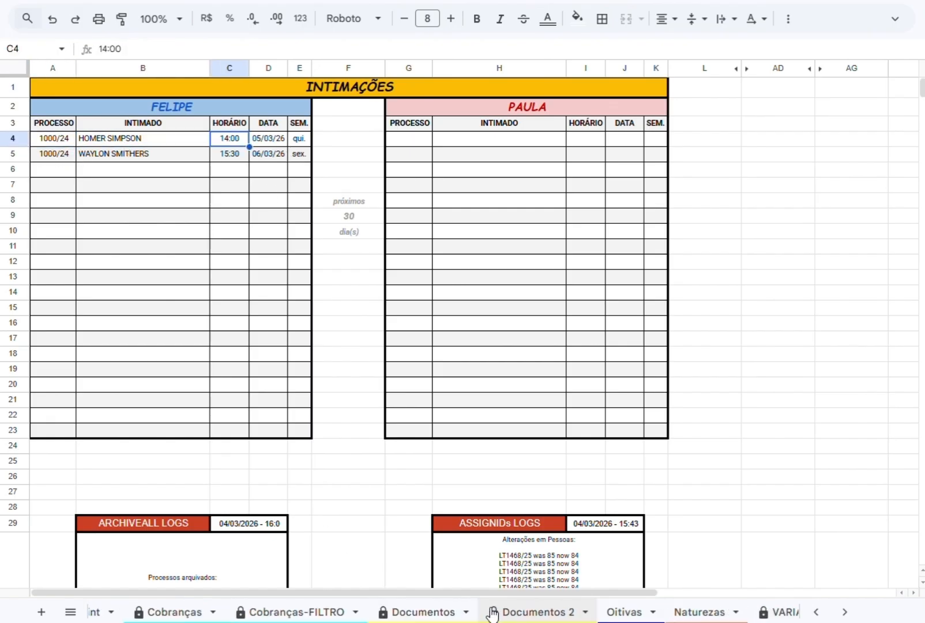
left_click(406, 613)
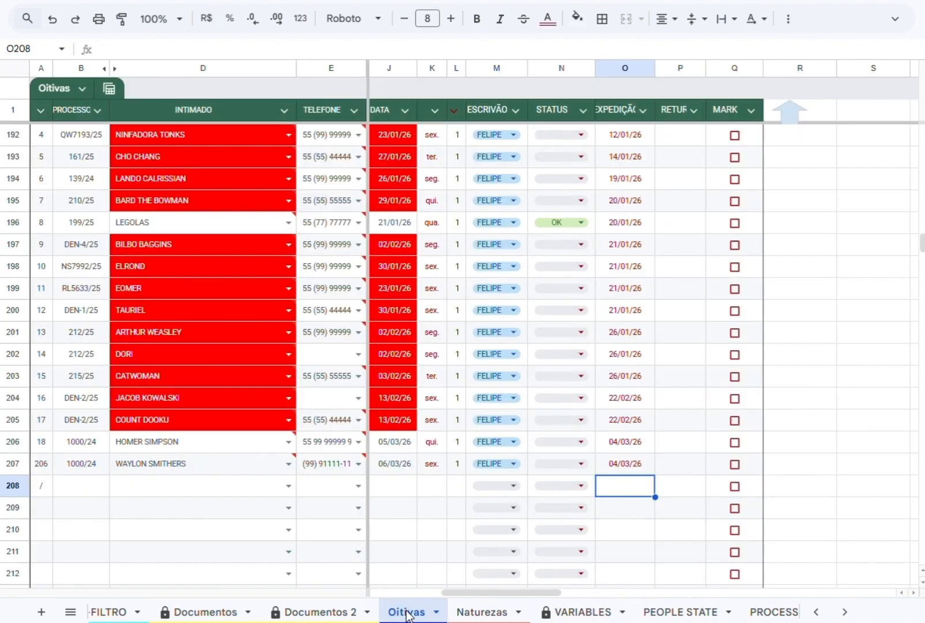
double_click(557, 463)
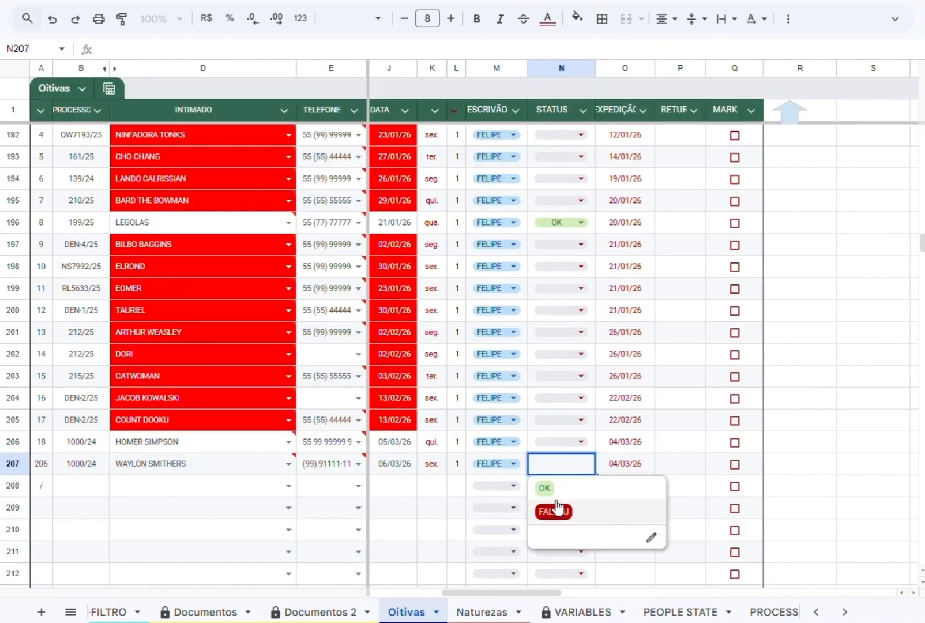
left_click(558, 442)
left_click(548, 492)
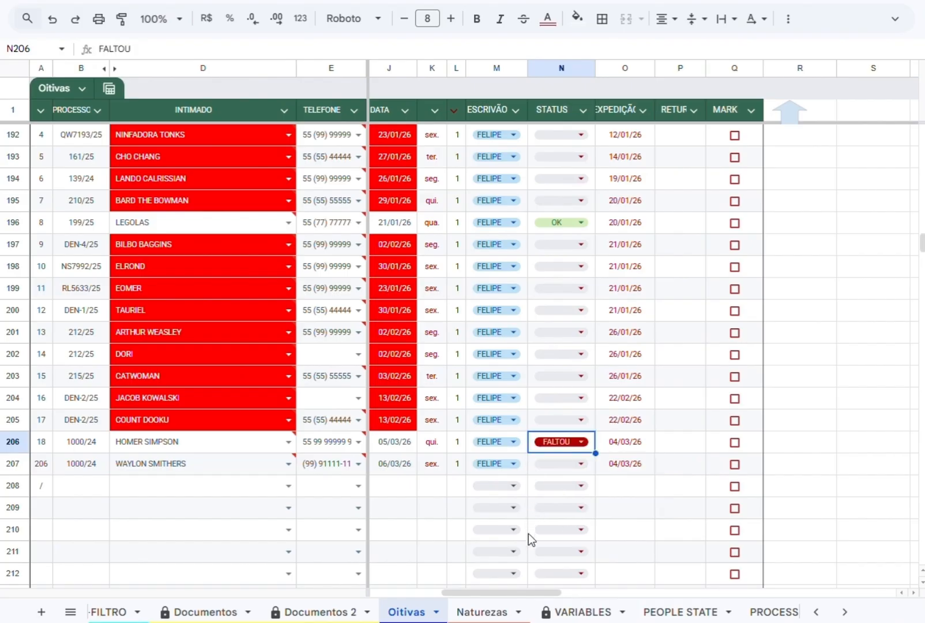
Check how the changed hearing status affects the INTIMAÇÕES schedule in Report.
left_click_drag(528, 593, 511, 593)
scroll(277, 616, "up", 6)
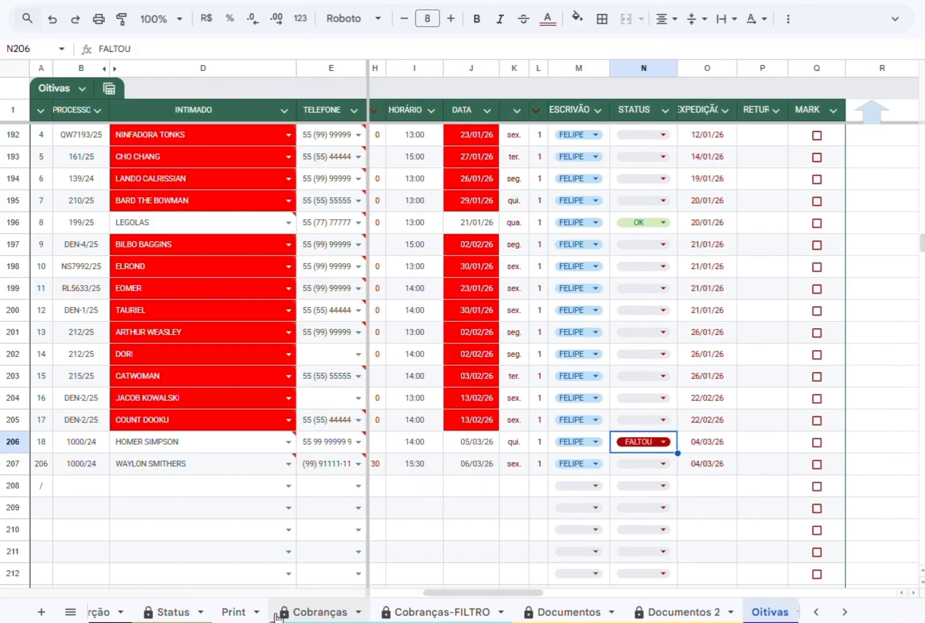
scroll(277, 615, "up", 3)
left_click(126, 613)
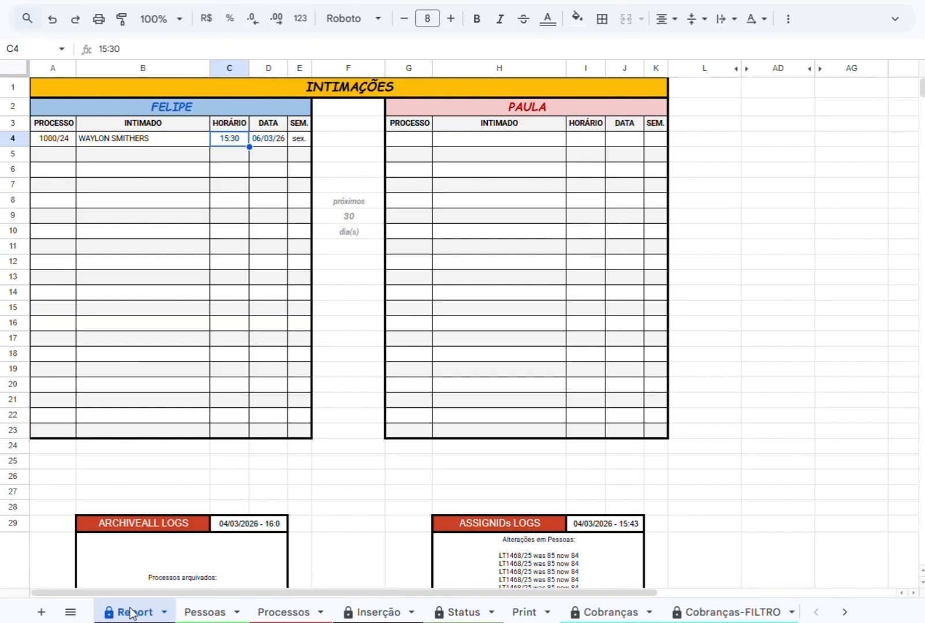
Set the STATUS of the row 206 hearing in Oitivas to OK and recheck the Report schedule.
scroll(403, 612, "down", 8)
left_click(624, 612)
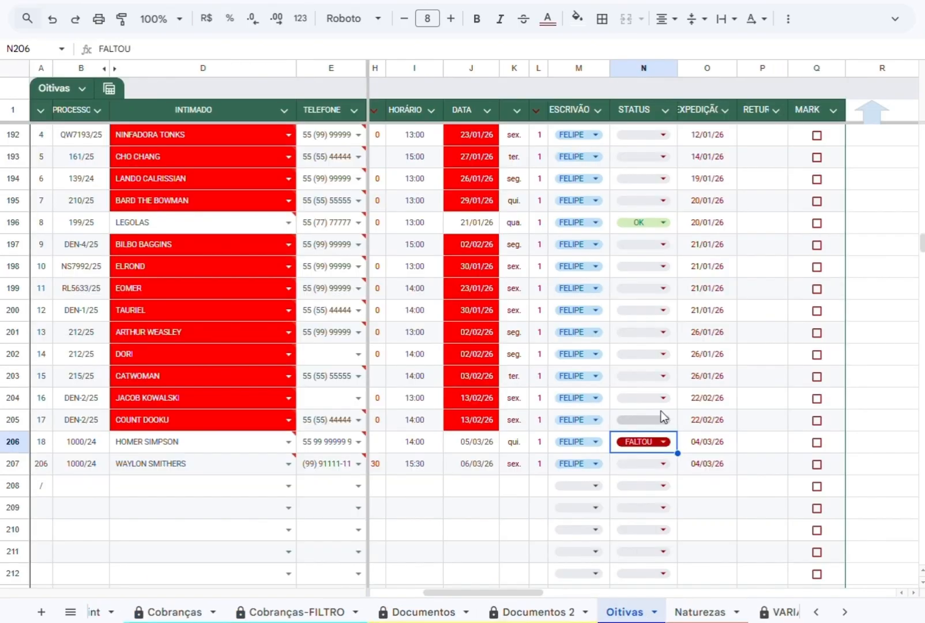
left_click(663, 442)
left_click(636, 473)
scroll(339, 612, "up", 6)
left_click(133, 612)
scroll(593, 589, "down", 1)
Mark rows 207 and 206 in Oitivas, run the script that sends their intimações, and dismiss its summary.
scroll(651, 615, "down", 3)
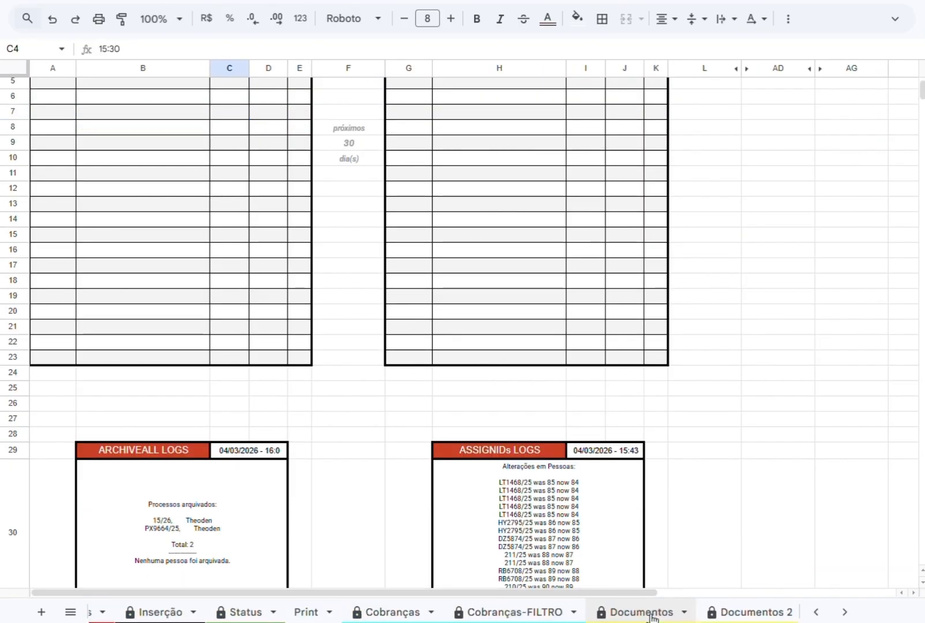
scroll(653, 615, "down", 3)
left_click(628, 612)
left_click(816, 464)
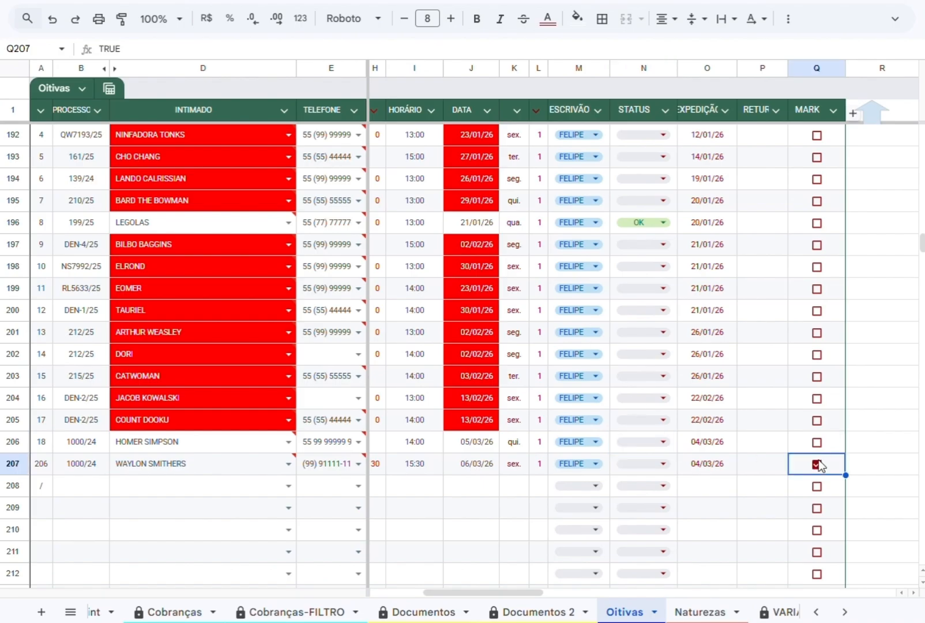
left_click(816, 442)
scroll(467, 577, "right", 3)
left_click(695, 117)
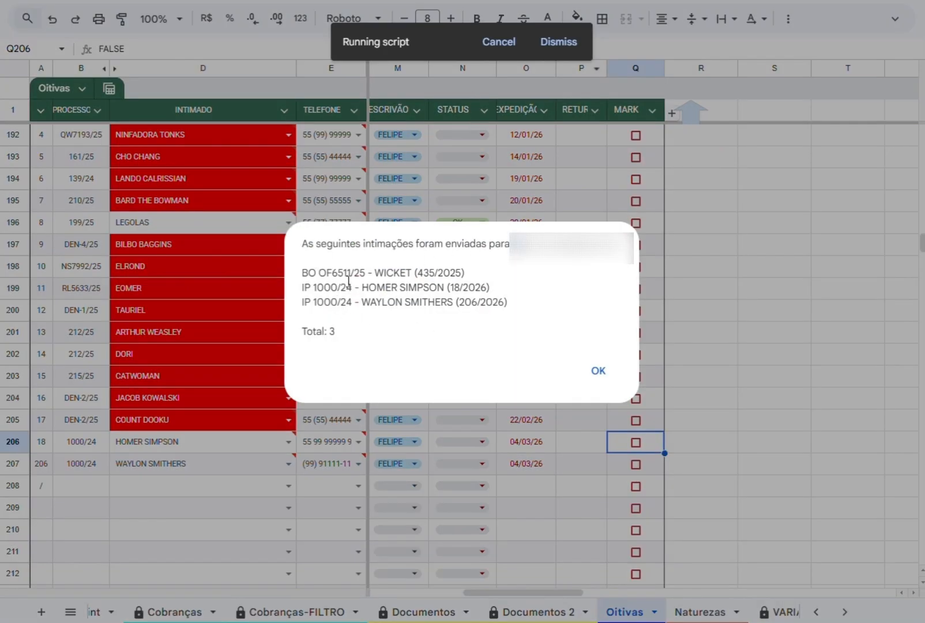
left_click(598, 376)
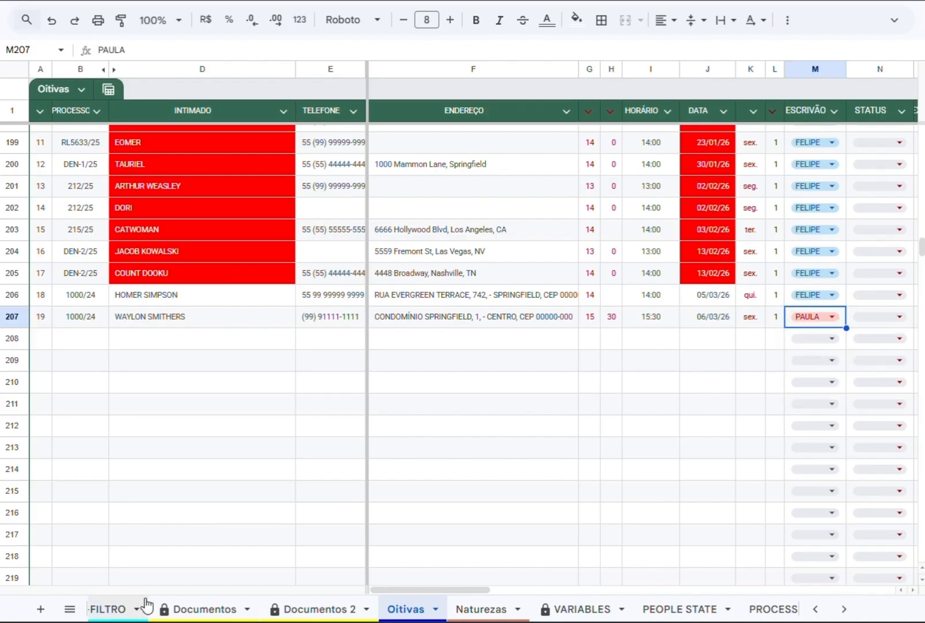
Open Report and examine the upcoming hearings listed for both clerks.
scroll(147, 605, "up", 5)
left_click(134, 608)
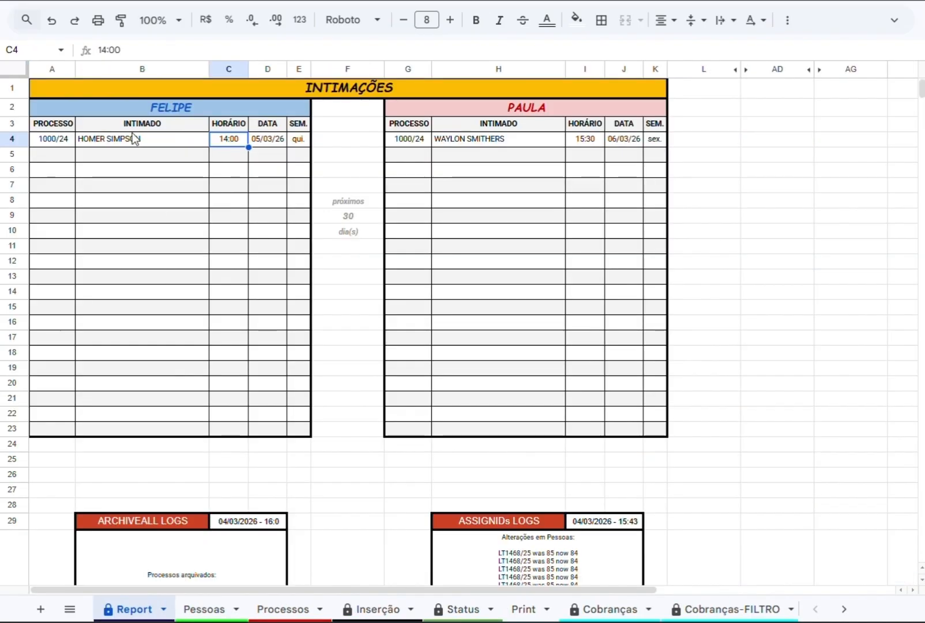
Compare the hearing in Report with Oitivas and select the ESCRIVÃO for the row 207 hearing.
left_click(488, 137)
scroll(554, 609, "down", 5)
left_click(478, 609)
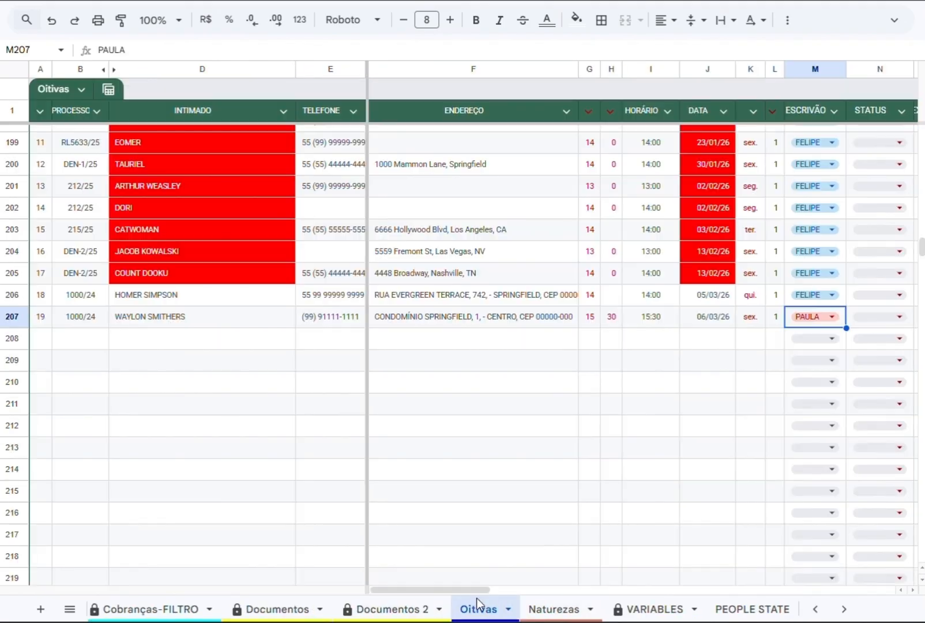
left_click(815, 317)
left_click(806, 358)
Open Naturezas and examine the listed offences and the diligence groups available for Ameaça (art. 147).
left_click(545, 609)
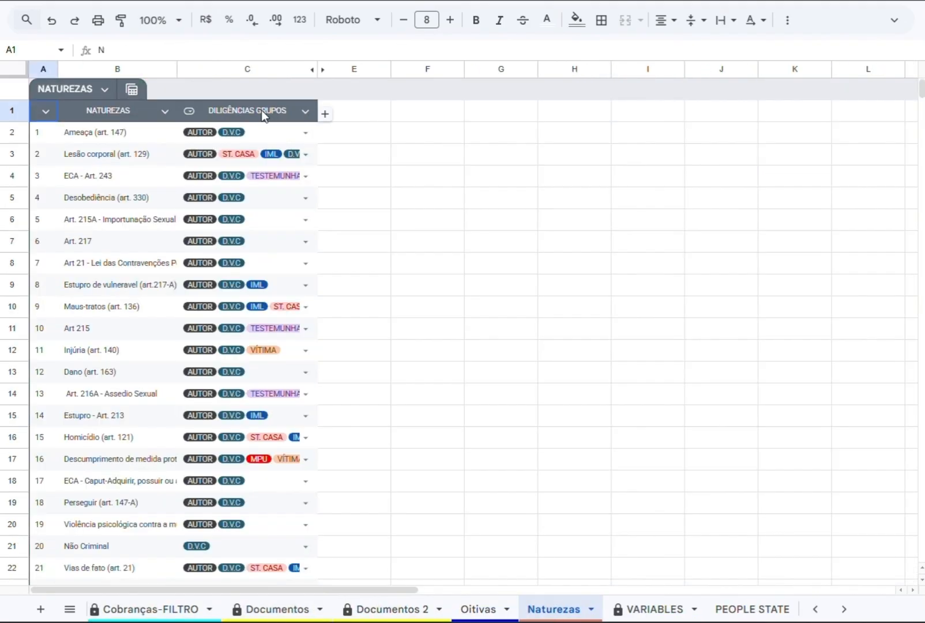
left_click(109, 132)
scroll(128, 365, "down", 3)
scroll(308, 192, "up", 3)
left_click(306, 133)
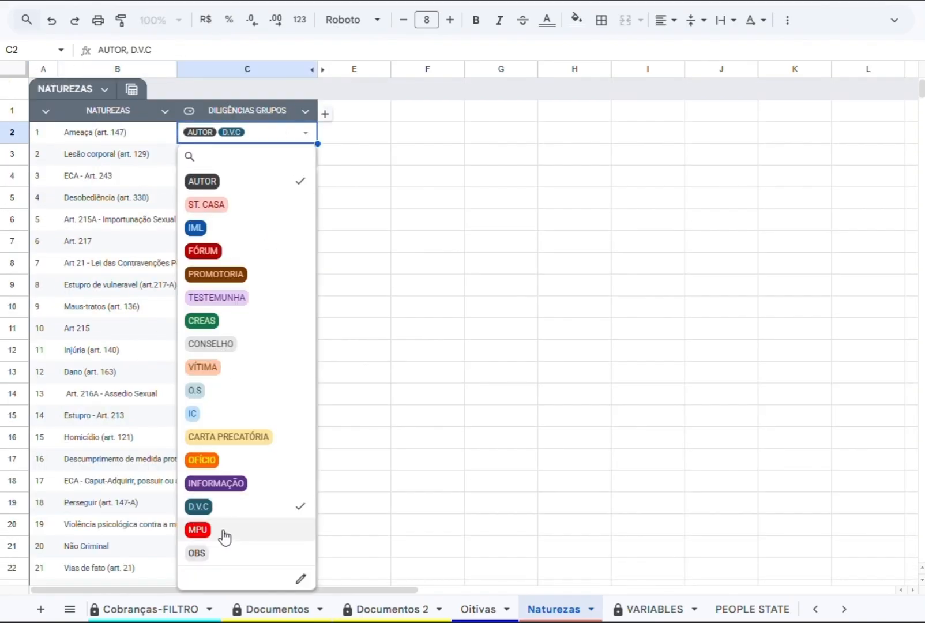
left_click(427, 183)
Add ST. CASA to the DILIGÊNCIAS GRUPOS of Estelionato (art. 171) in row 27.
scroll(277, 536, "down", 3)
left_click(304, 532)
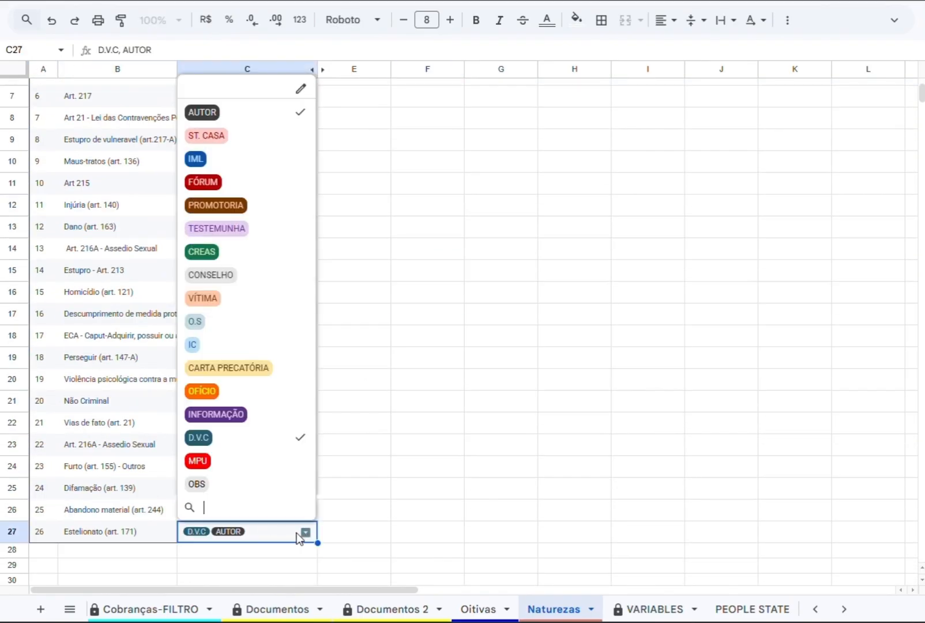
left_click(225, 370)
left_click(224, 370)
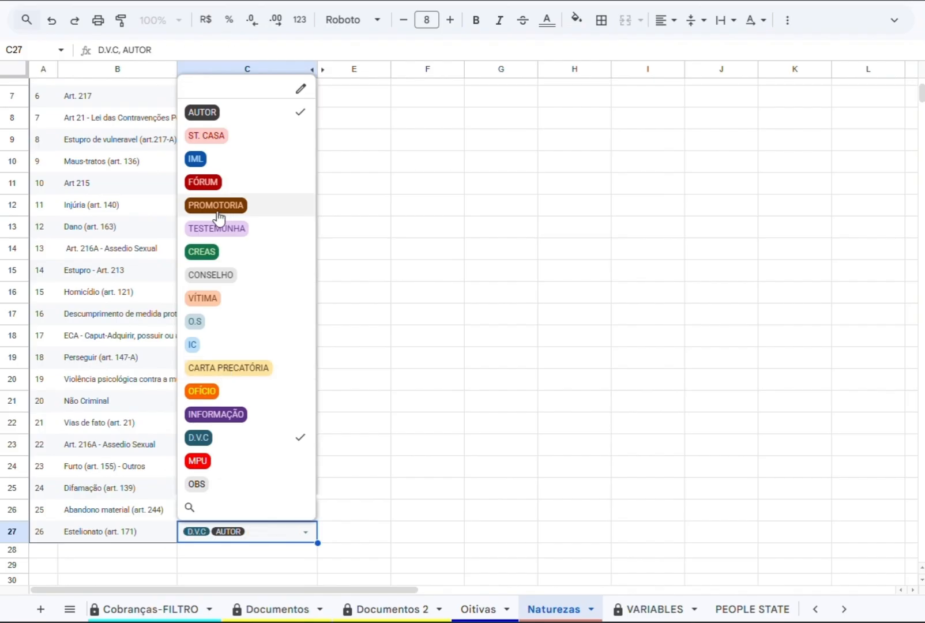
left_click(209, 136)
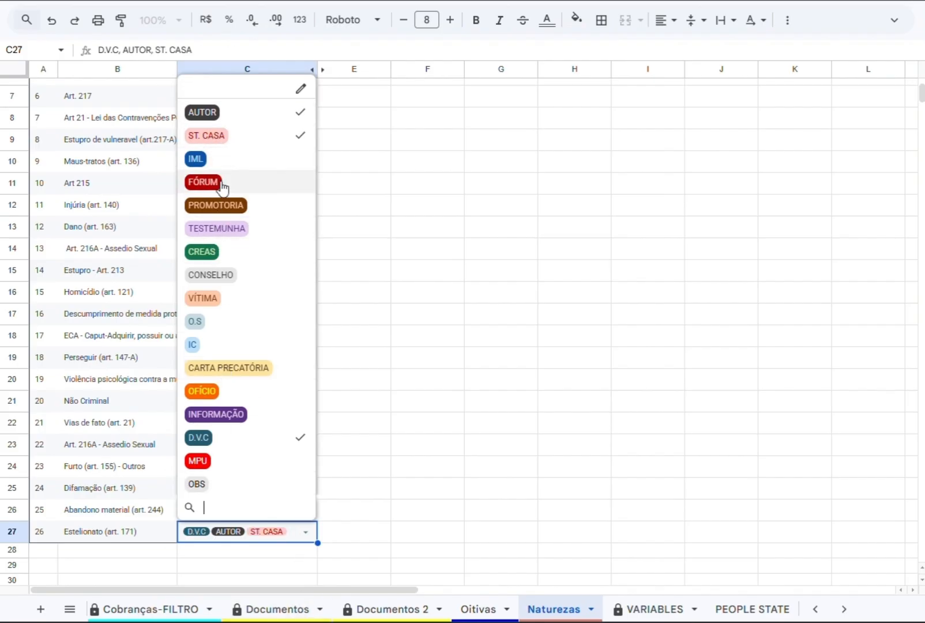
left_click(199, 183)
left_click(199, 183)
left_click(399, 209)
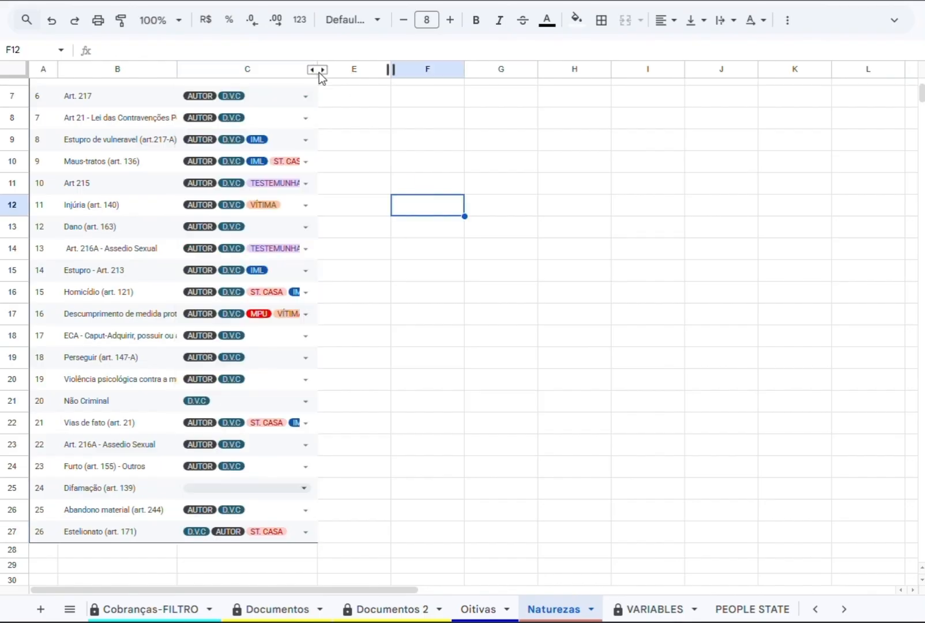
Unhide column D, which holds the detailed diligences for each offence in Naturezas.
left_click(323, 69)
scroll(503, 500, "down", 3)
scroll(496, 499, "up", 1)
Try AUTOR, ST. CASA and IML as diligence groups for Difamação (art. 139), clearing each selection again.
left_click(304, 468)
left_click(202, 515)
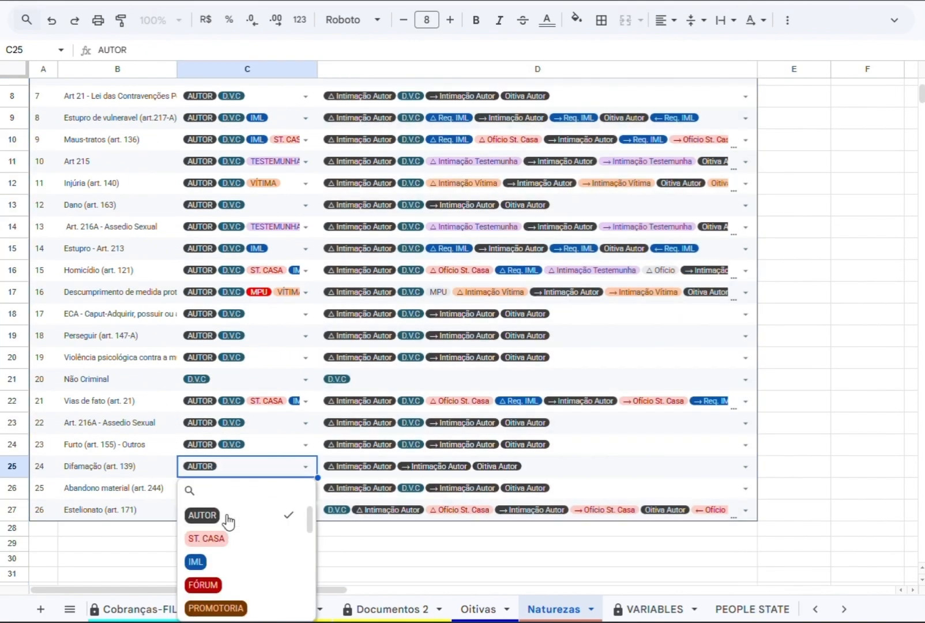
left_click(206, 538)
left_click(205, 538)
left_click(202, 515)
left_click(196, 561)
left_click(203, 561)
Set the DILIGÊNCIAS GRUPOS of Difamação (art. 139) to CREAS.
scroll(211, 575, "down", 1)
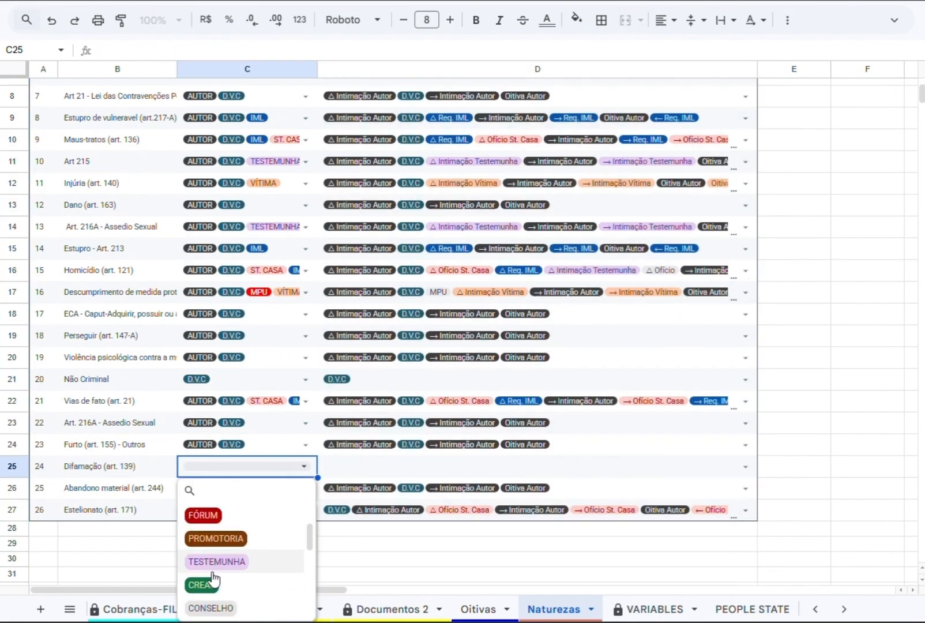
left_click(221, 515)
scroll(222, 515, "down", 1)
left_click(222, 515)
scroll(229, 515, "down", 2)
left_click(215, 522)
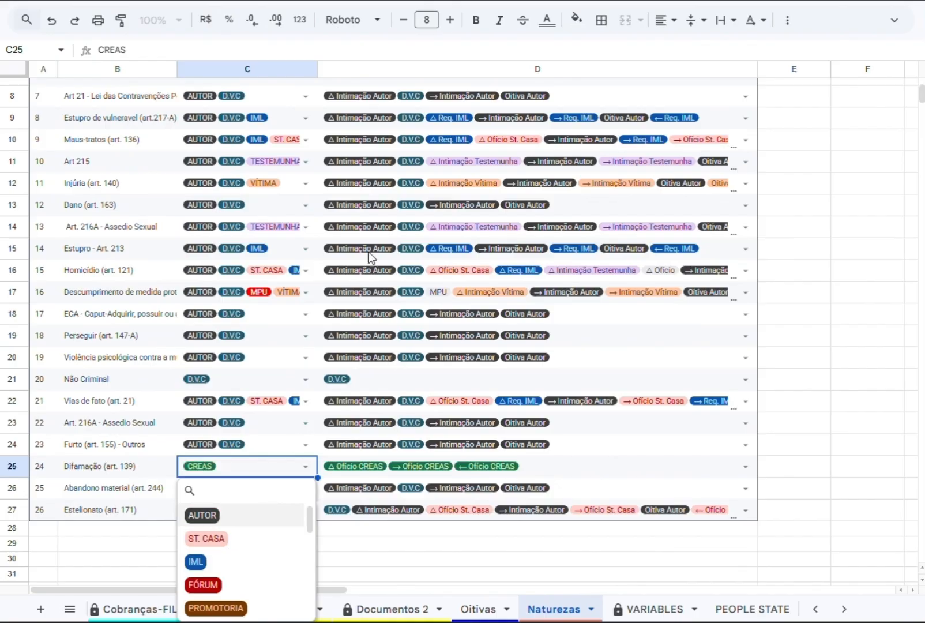
scroll(461, 289, "up", 3)
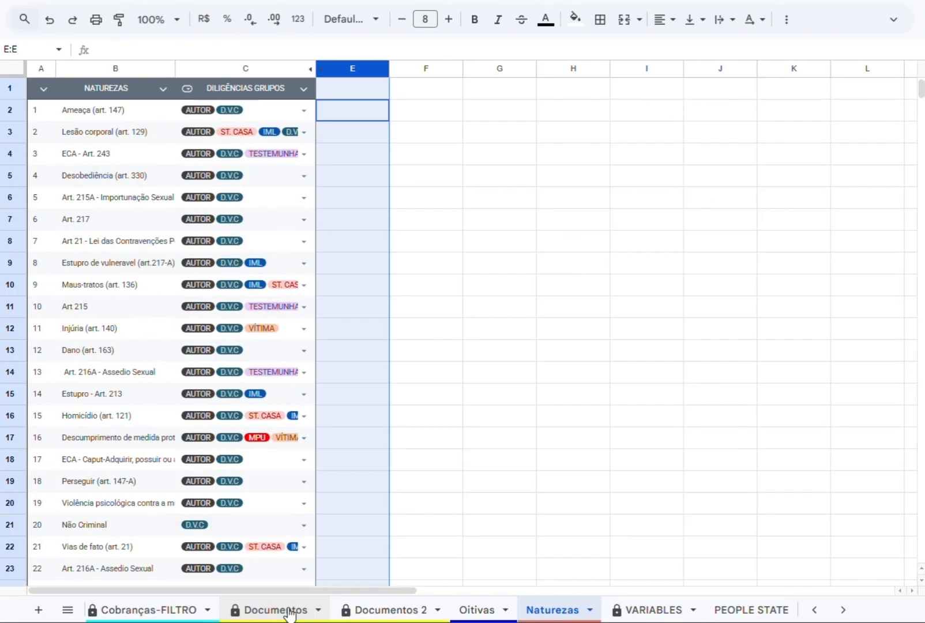
Examine the layouts of the Documentos and Documentos 2 sheets.
left_click(277, 610)
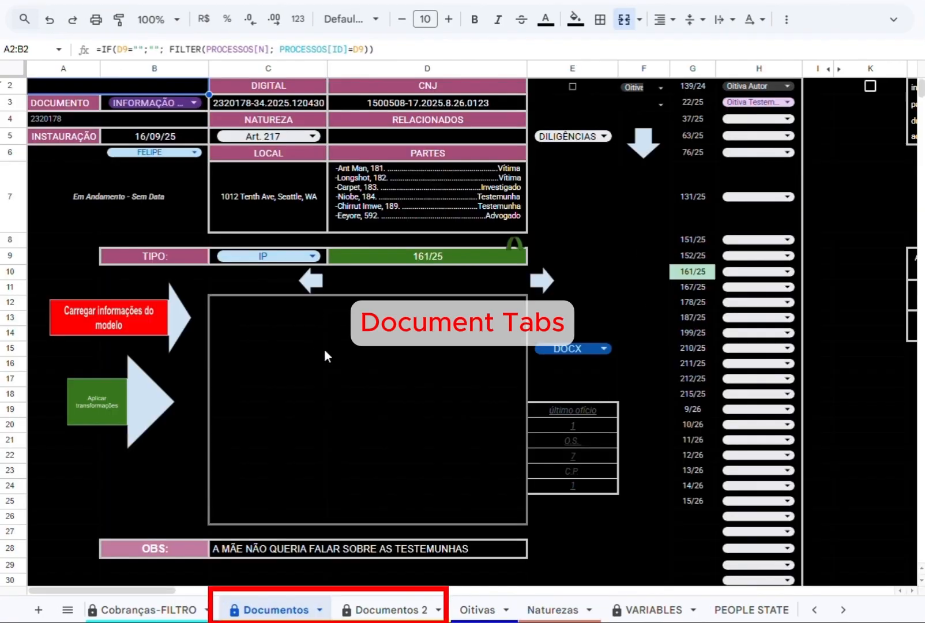
scroll(421, 210, "down", 3)
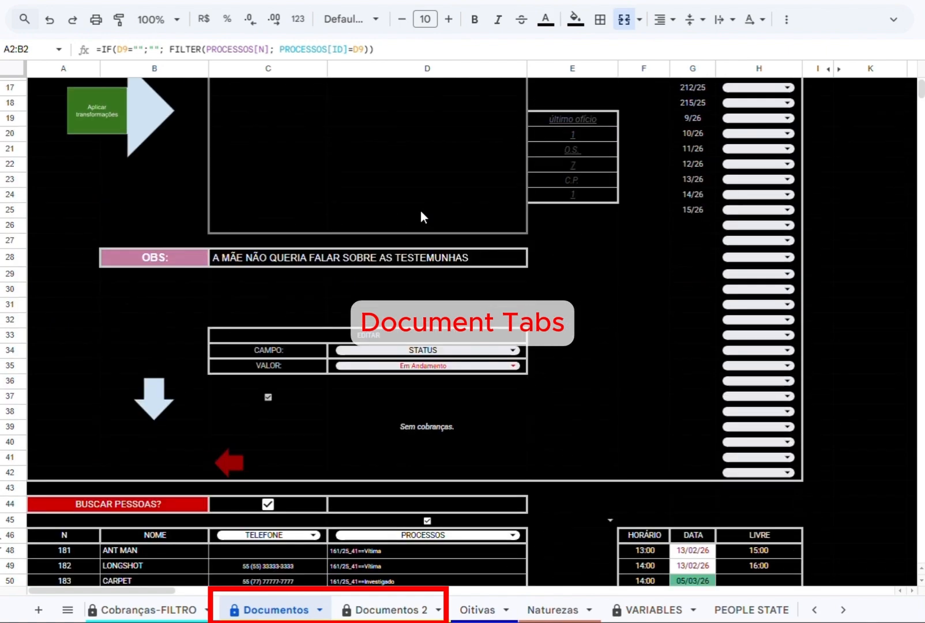
scroll(420, 211, "up", 5)
left_click(894, 19)
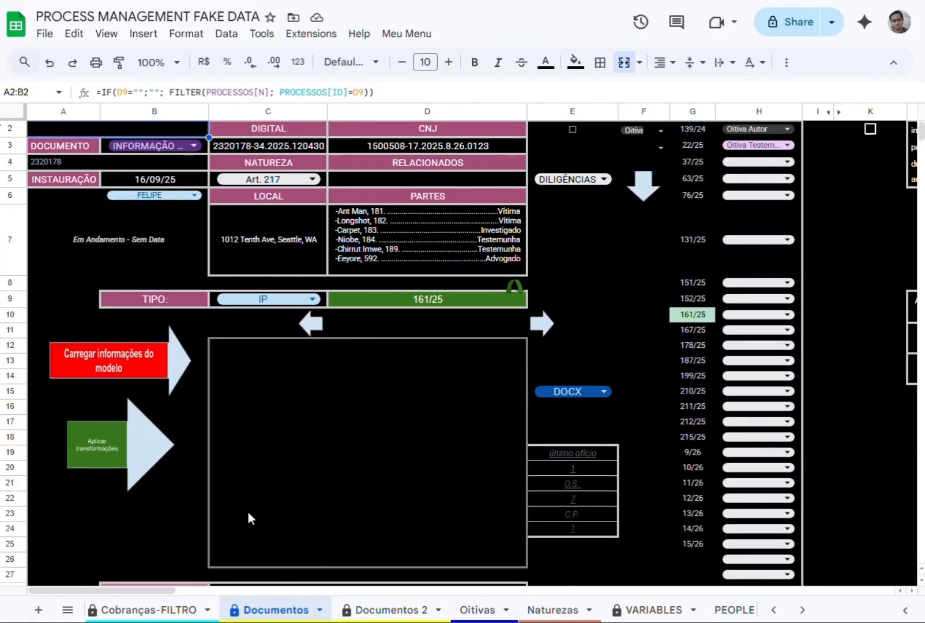
left_click(893, 61)
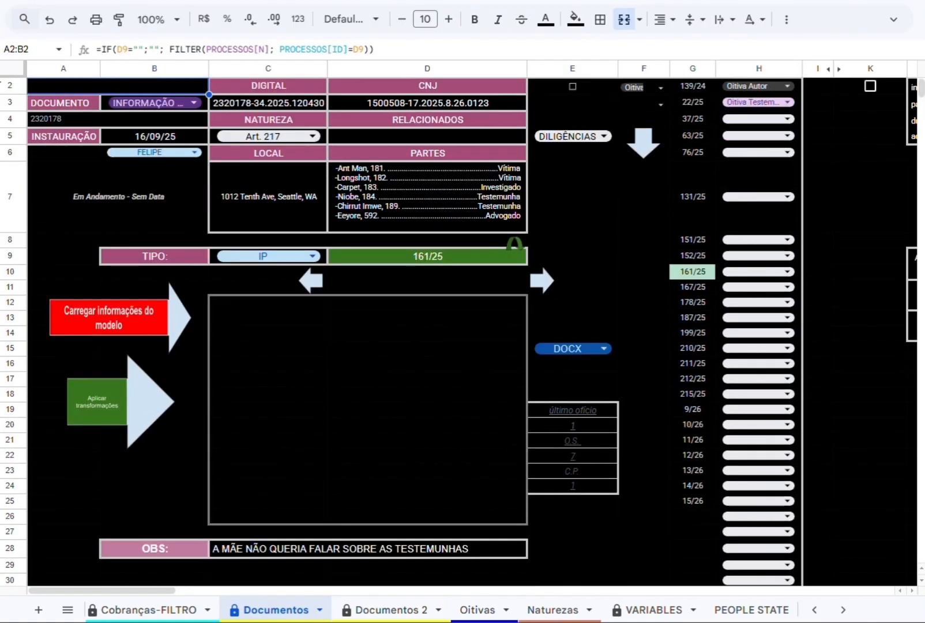
left_click(372, 610)
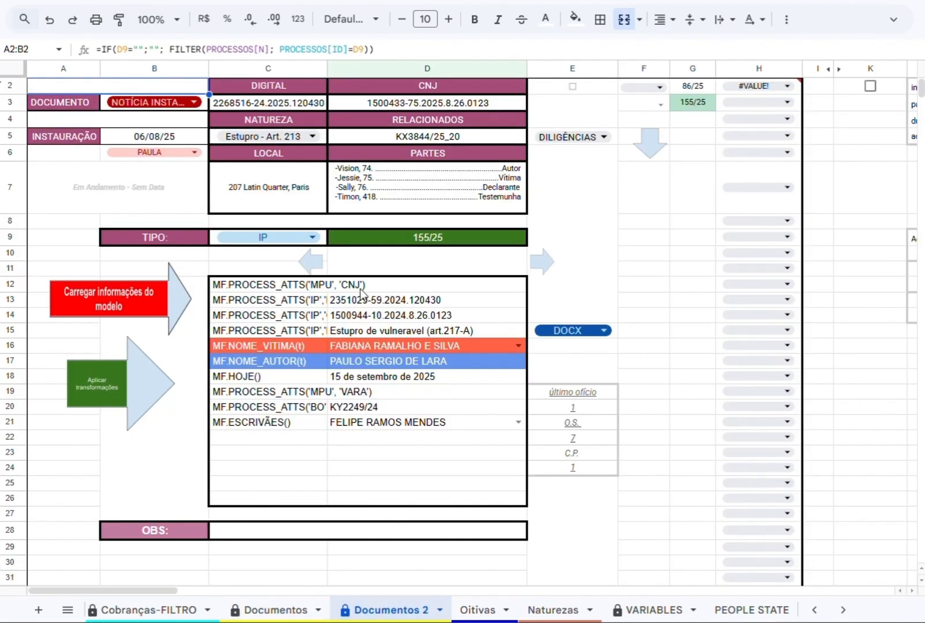
scroll(375, 375, "down", 3)
scroll(381, 404, "up", 3)
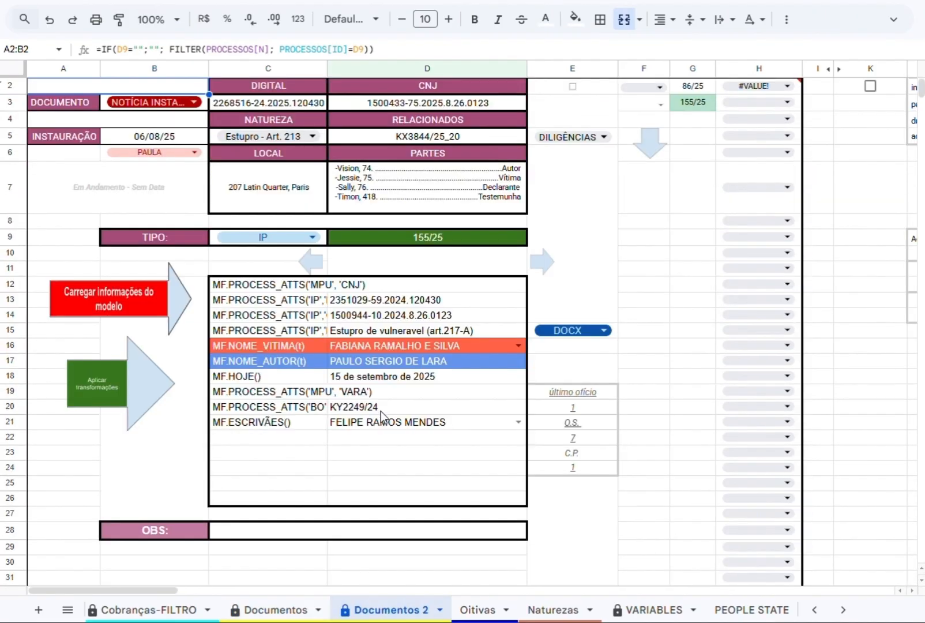
Return to Documentos and set DOCUMENTO to PRECATÓRIA for process 161/25.
left_click(292, 610)
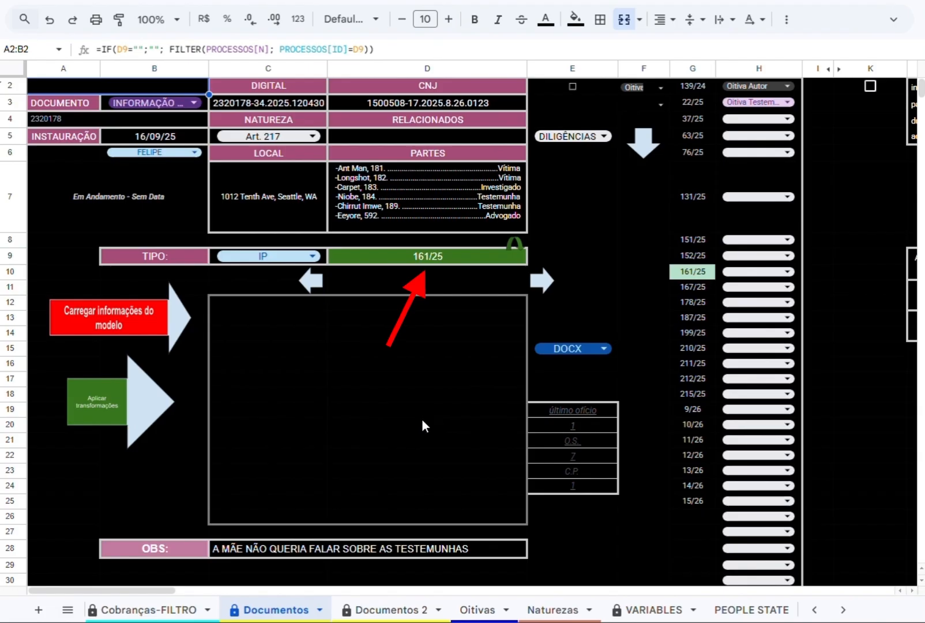
left_click(164, 103)
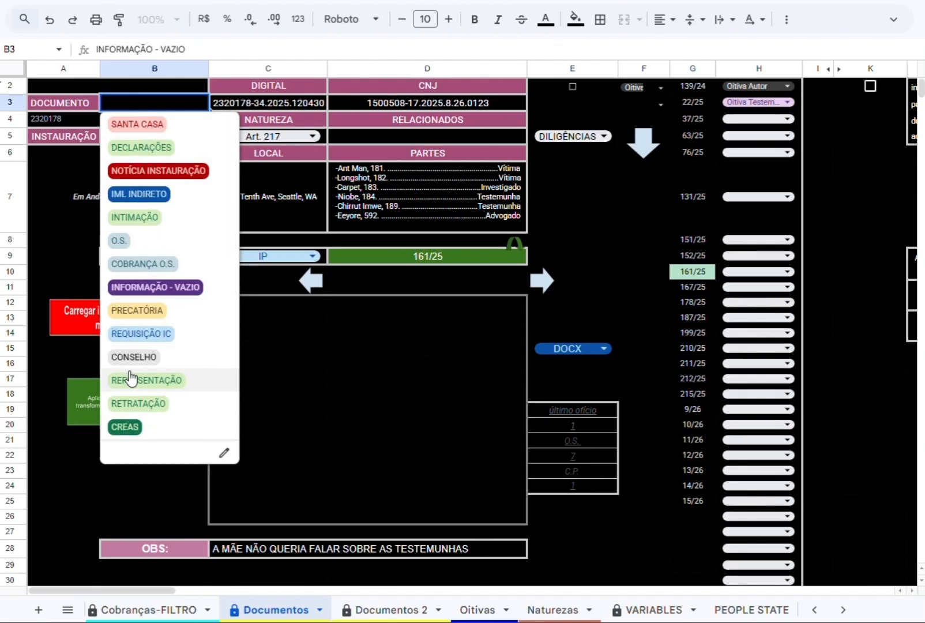
left_click(144, 311)
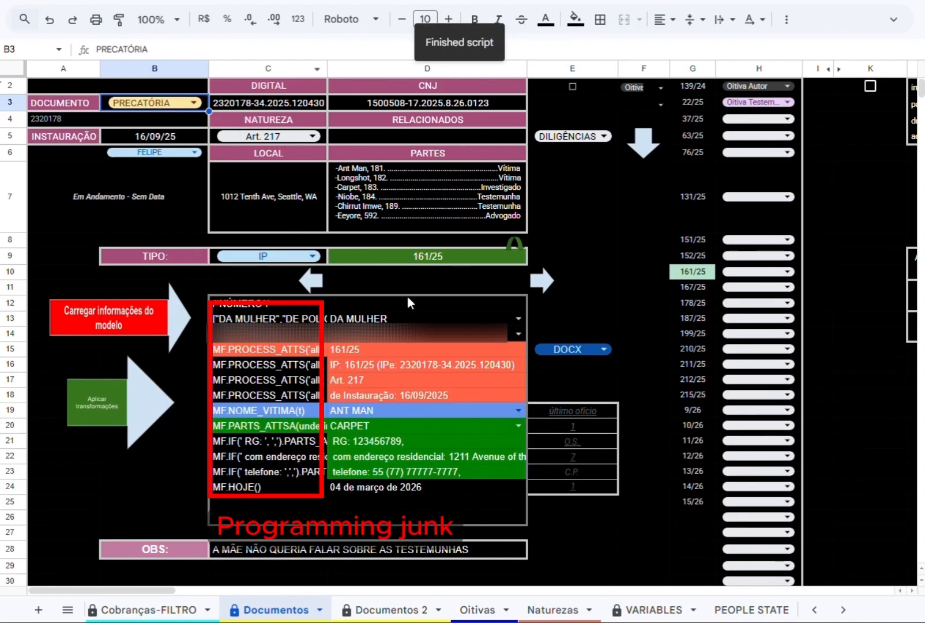
Review the fields loaded for the PRECATÓRIA and check the victim selection in D19.
scroll(367, 207, "down", 3)
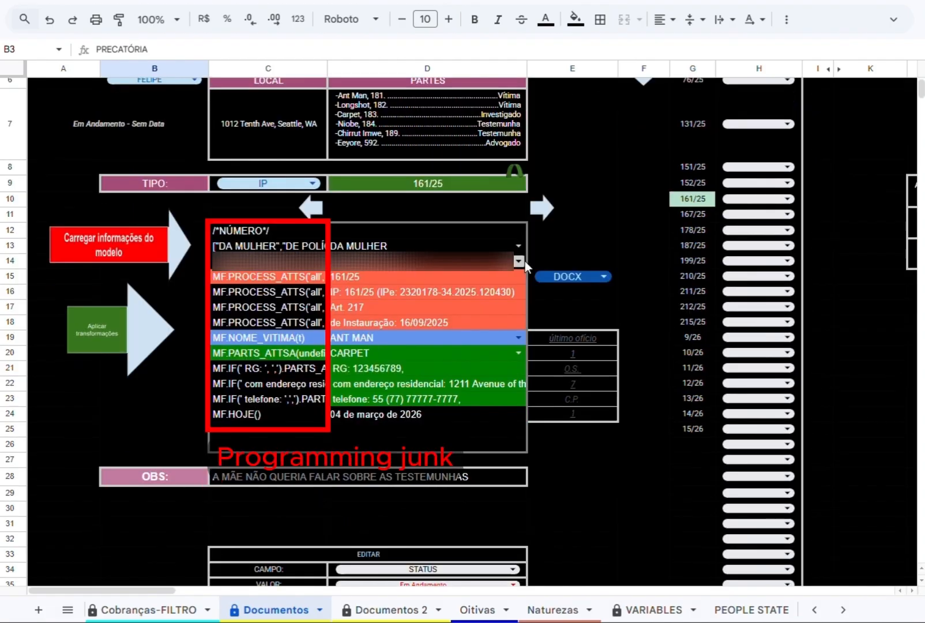
left_click(359, 337)
left_click(314, 373)
left_click(346, 338)
left_click(314, 355)
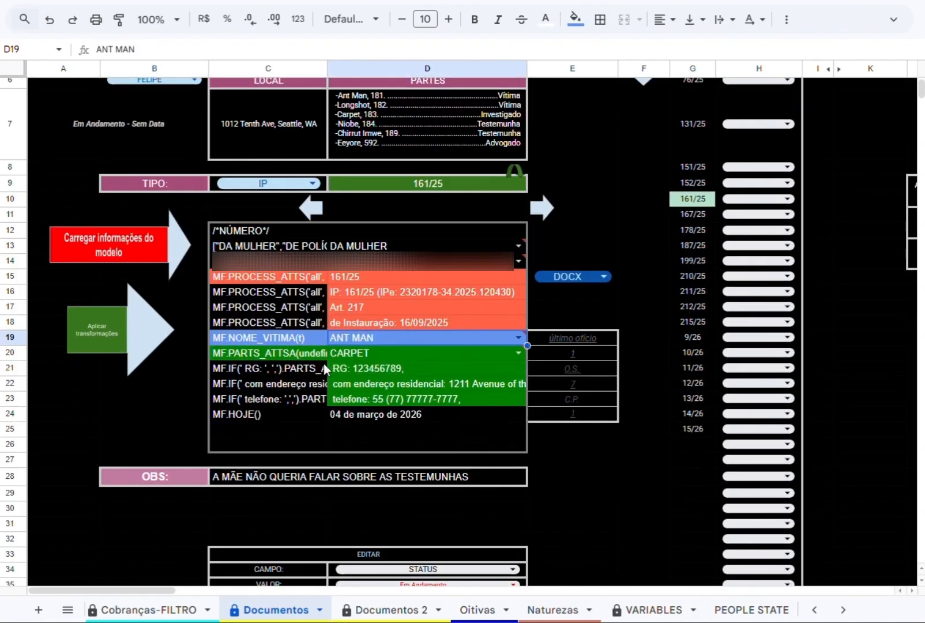
Try the last Testemunha and the Advogado listed under PARTES as the person in D20.
left_click(346, 353)
left_click(361, 472)
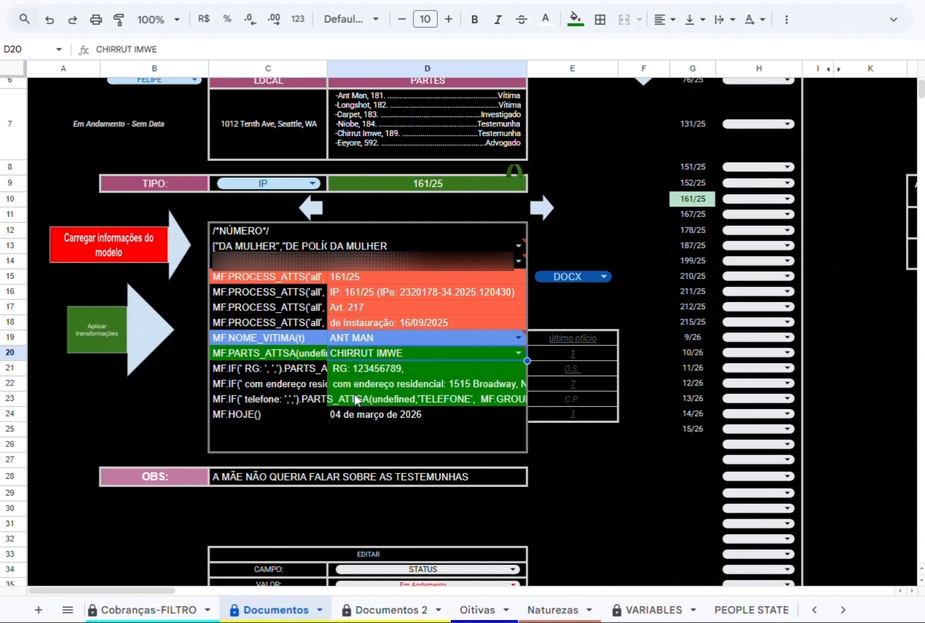
left_click(450, 352)
left_click(387, 408)
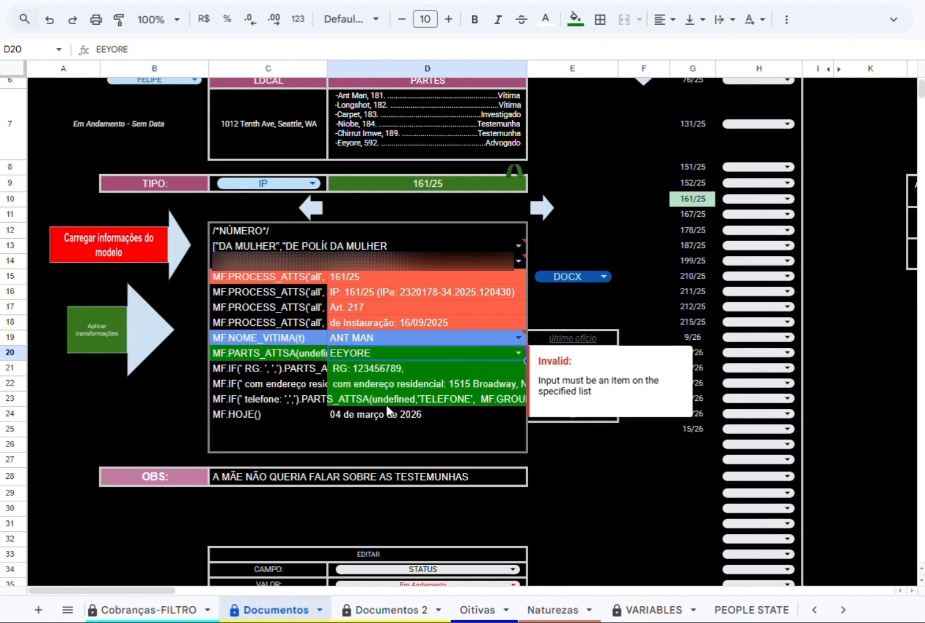
Set the person in D20 to the last Testemunha listed under PARTES and check the filled-in details.
left_click(515, 353)
left_click(352, 392)
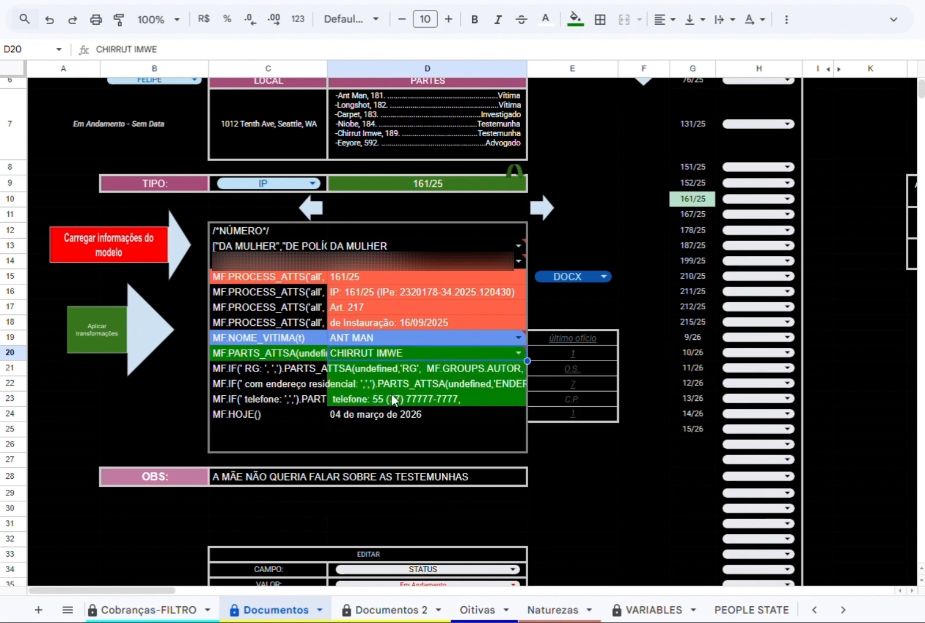
left_click(380, 378)
left_click(379, 374)
left_click(380, 387)
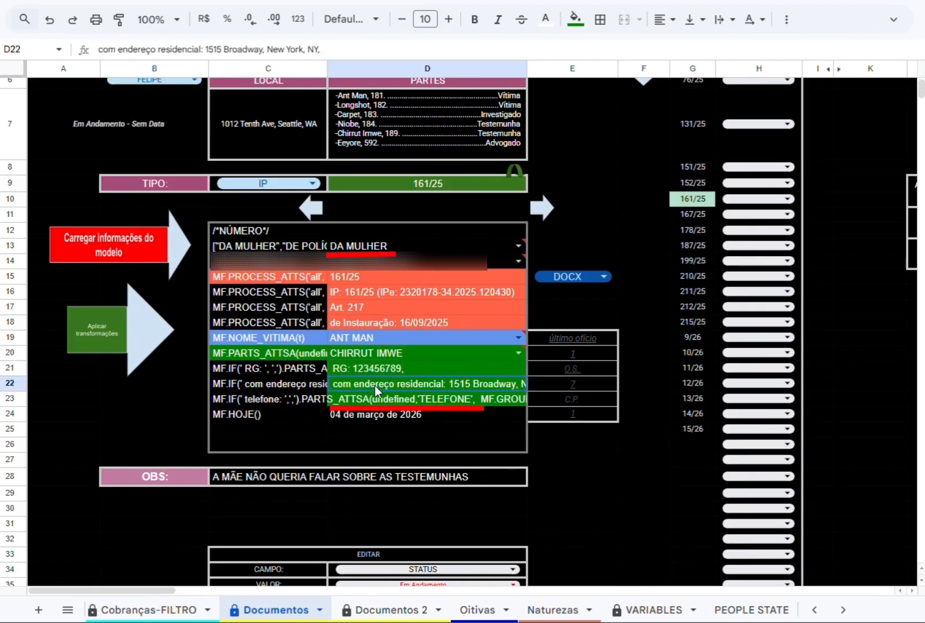
Apply the transformations to generate the PRECATÓRIA as DOCX, download it, and review the document.
left_click(114, 326)
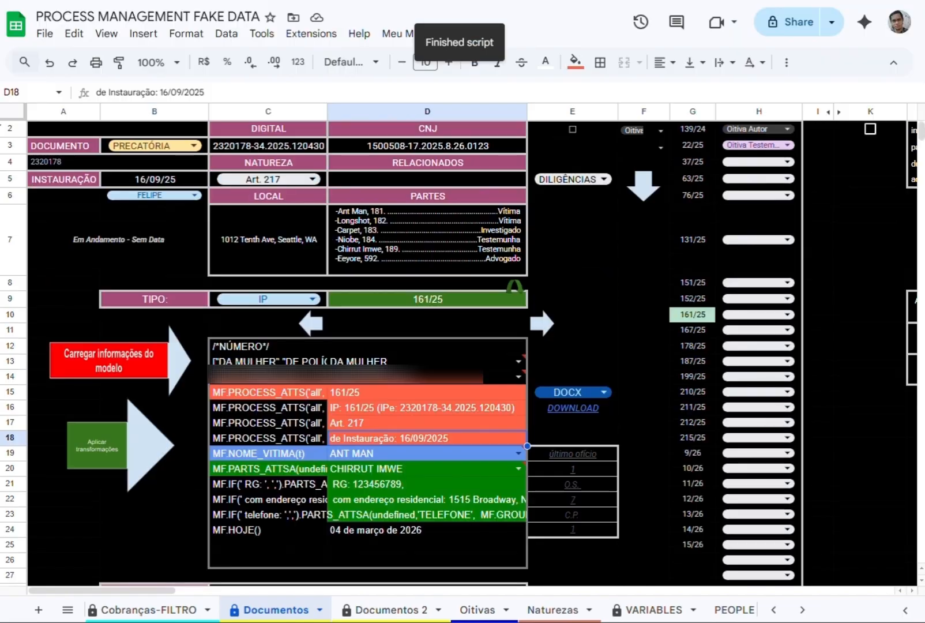
mouse_move(554, 406)
left_click(594, 435)
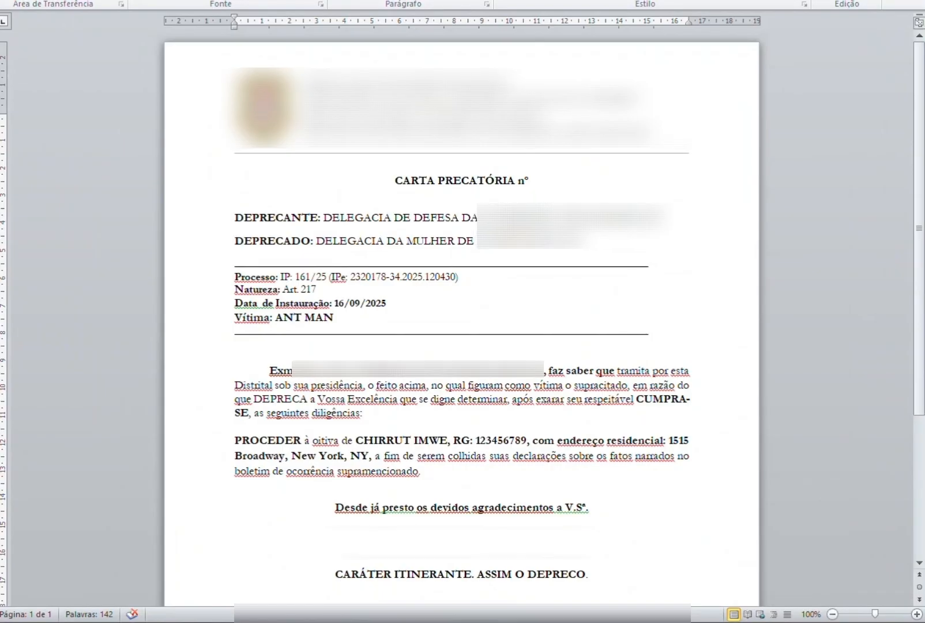
scroll(531, 431, "down", 3)
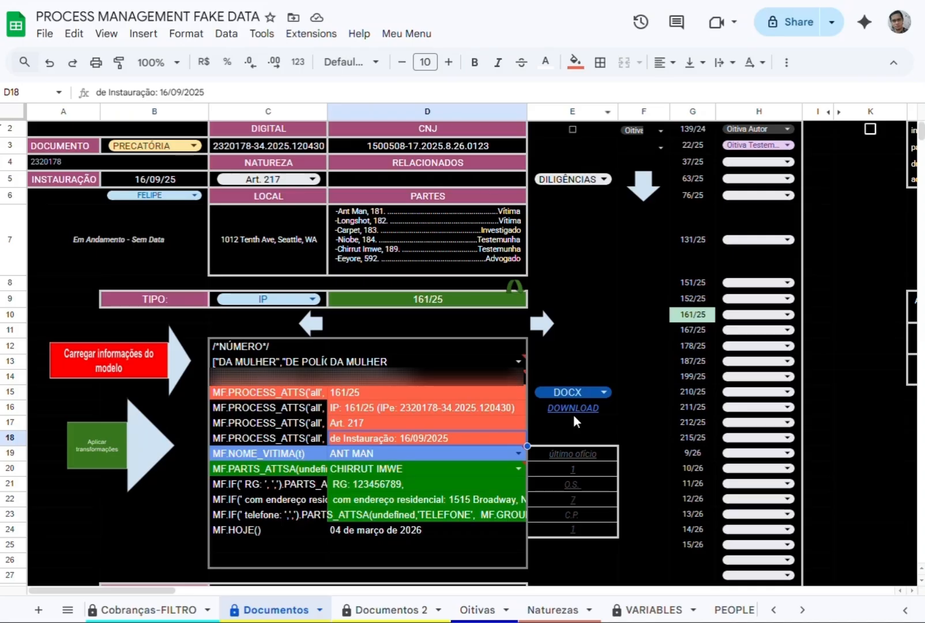
Change the output format to PDF, save the downloaded file as TEMPLATE, and look through it.
left_click(562, 391)
left_click(547, 413)
left_click(619, 434)
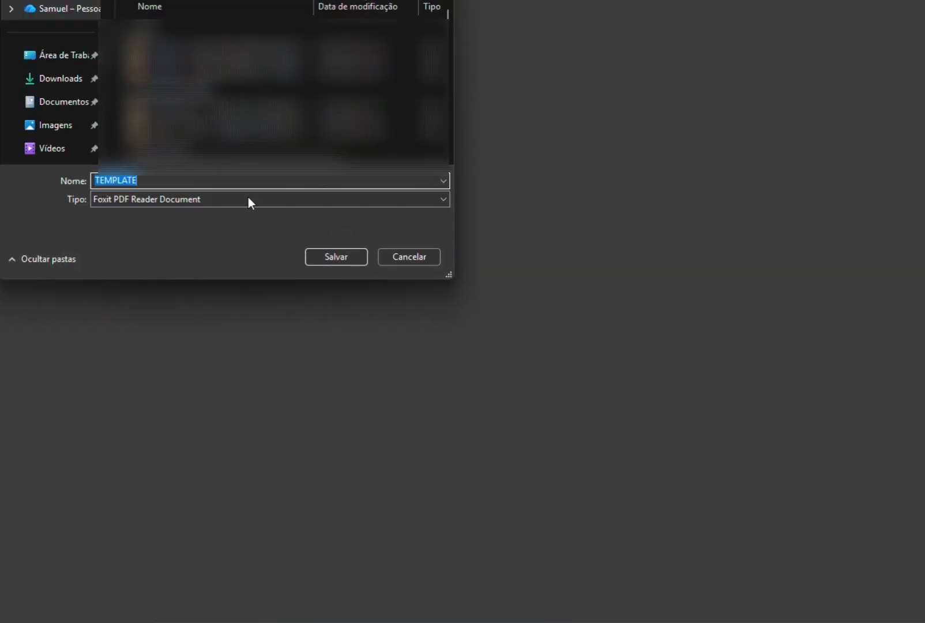
key("Return")
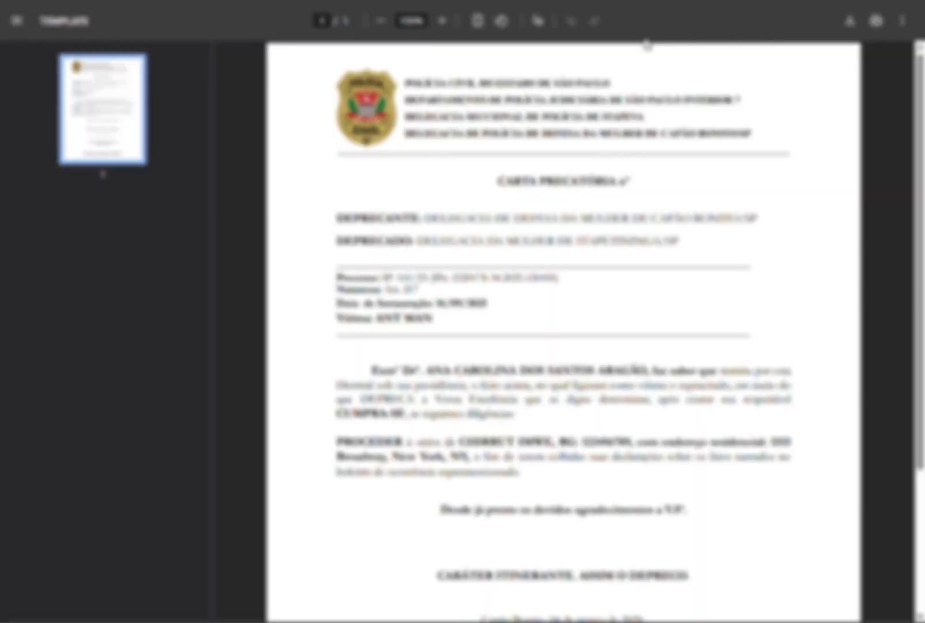
scroll(561, 327, "down", 3)
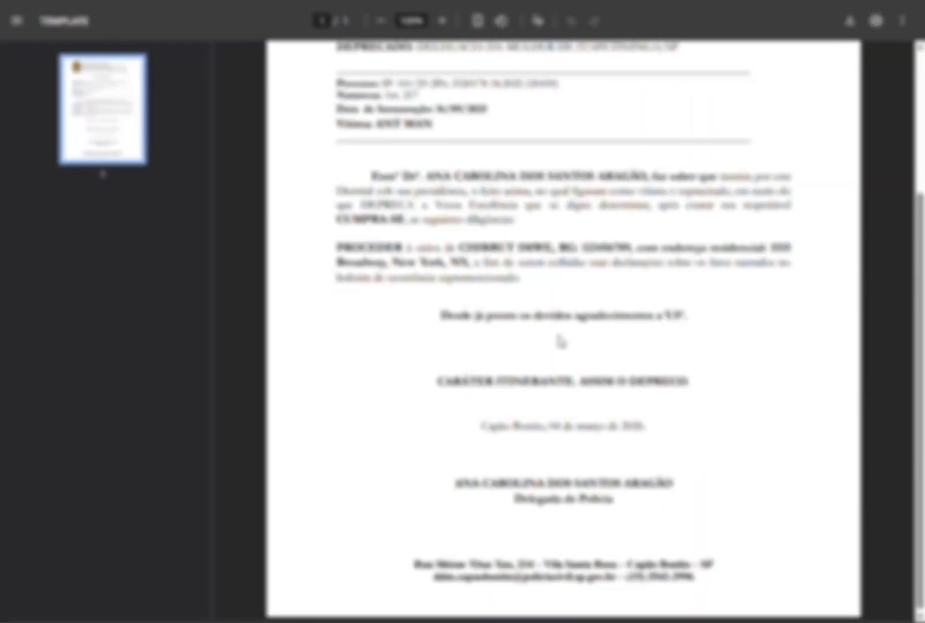
scroll(561, 341, "up", 5)
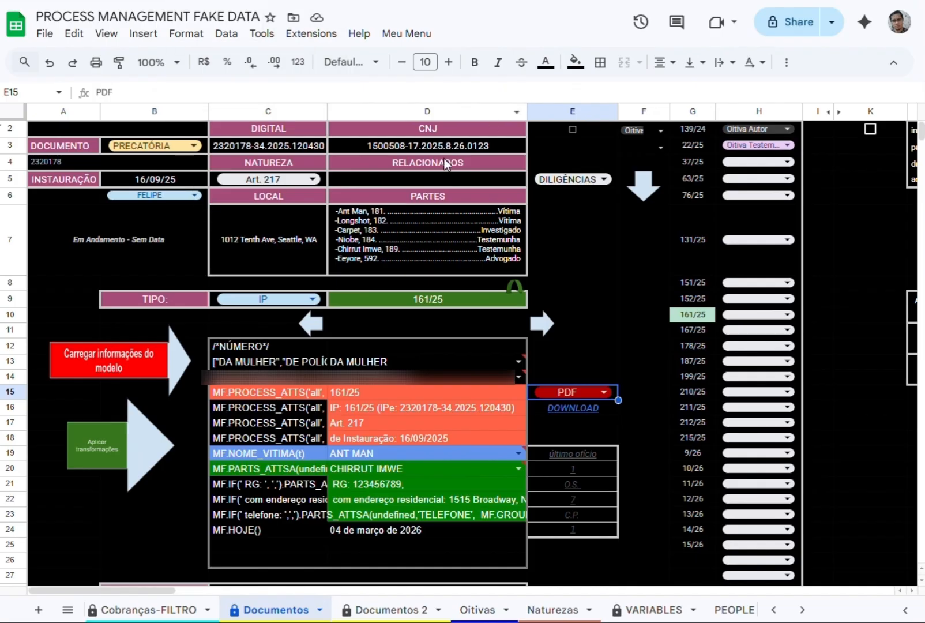
Set DOCUMENTO to SANTA CASA and load process 1000/24 in Documentos.
left_click(154, 145)
left_click(137, 165)
left_click(413, 296)
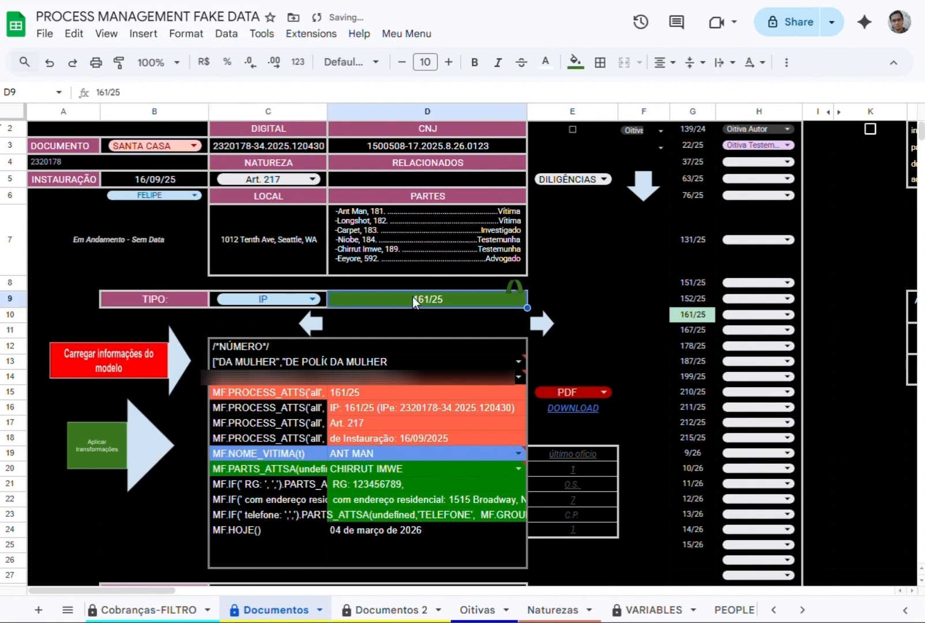
type("1000/24")
key("Return")
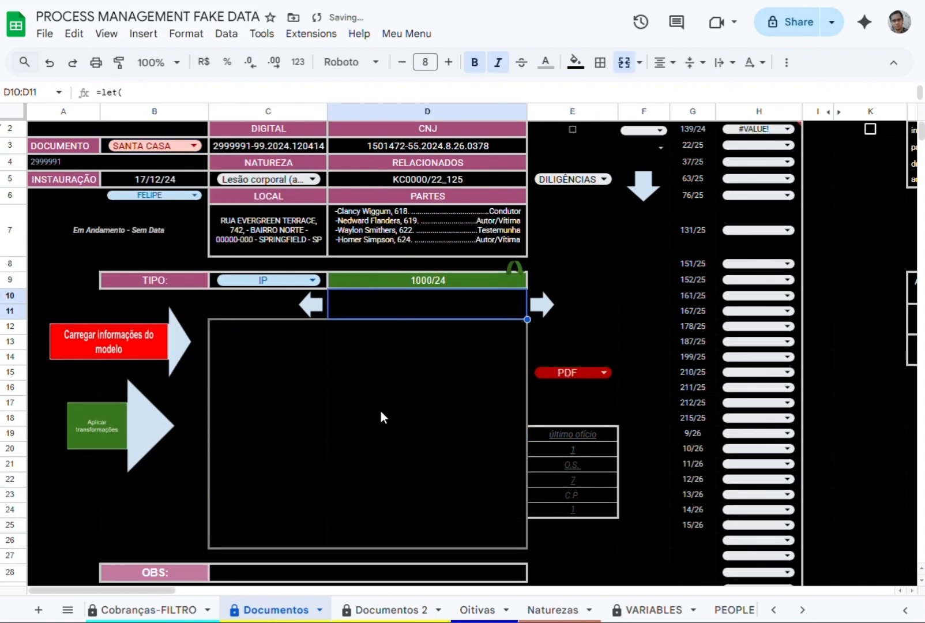
Set NATUREZA of process 1000/24 to Ameaça (art. 147) in Documentos, and to Furto (art. 155) - Outros in Processos.
left_click(269, 178)
left_click(257, 221)
scroll(222, 611, "up", 5)
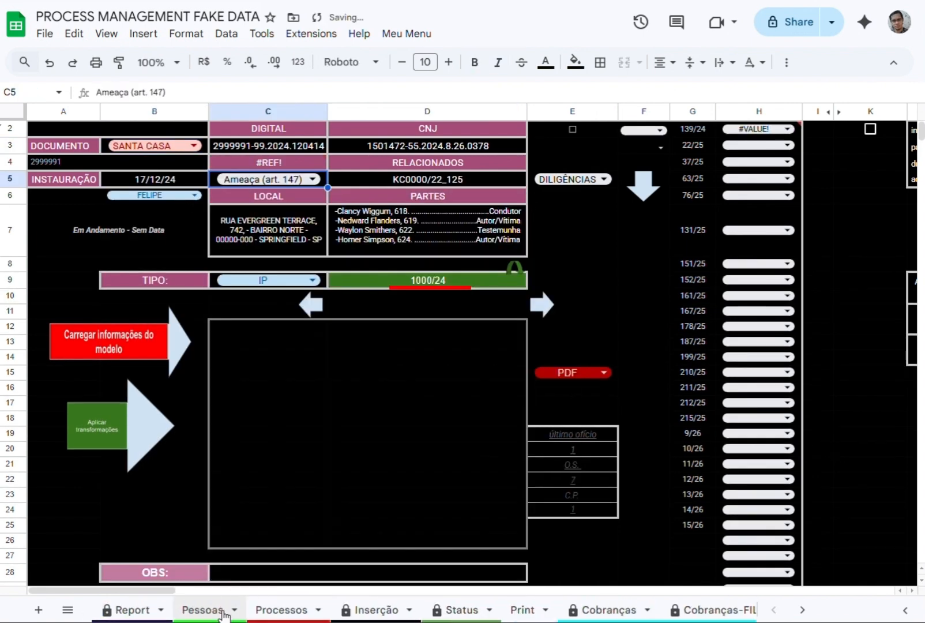
left_click(417, 527)
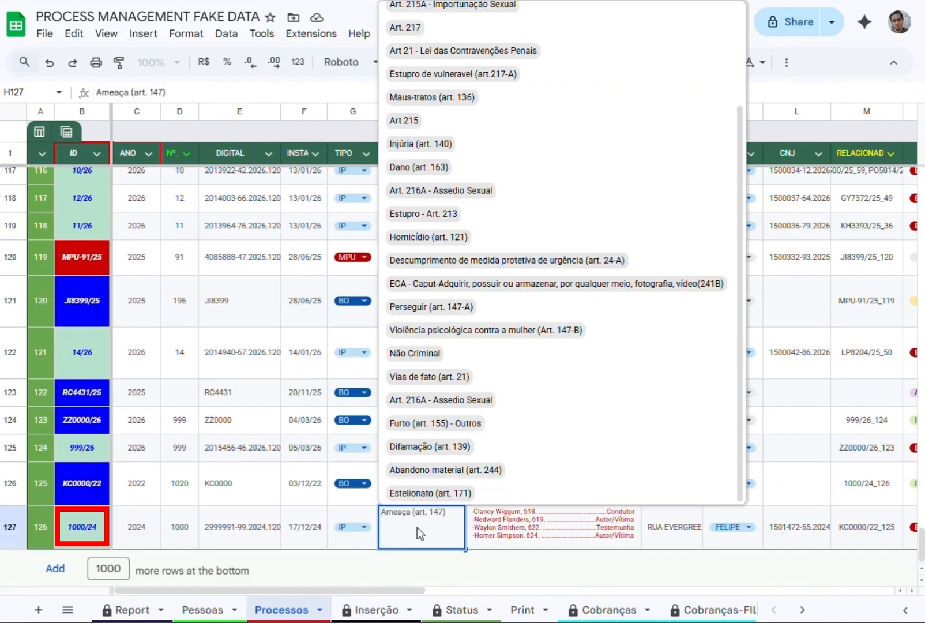
left_click(422, 424)
Return to Documentos and set the NATUREZA of process 1000/24 to Lesão corporal (art. 129).
scroll(404, 610, "down", 5)
left_click(423, 608)
left_click(263, 179)
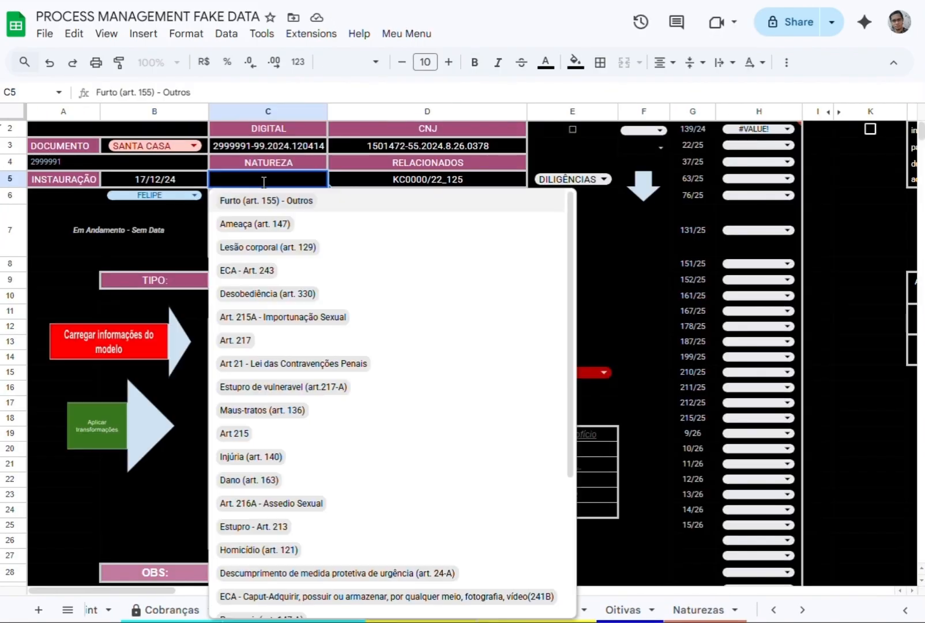
left_click(260, 248)
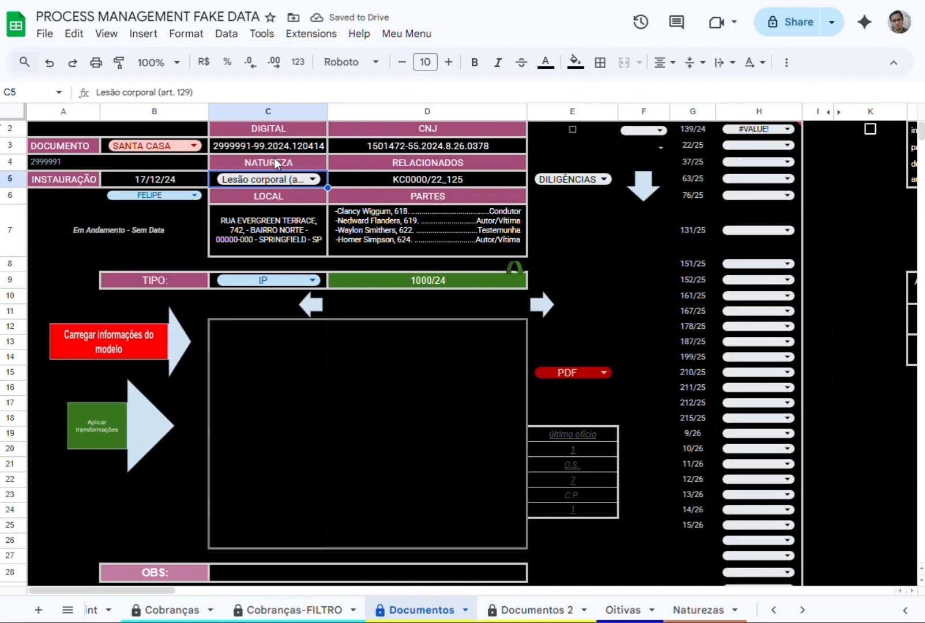
Change the state abbreviation at the end of the LOCAL address to SA in Documentos.
double_click(243, 227)
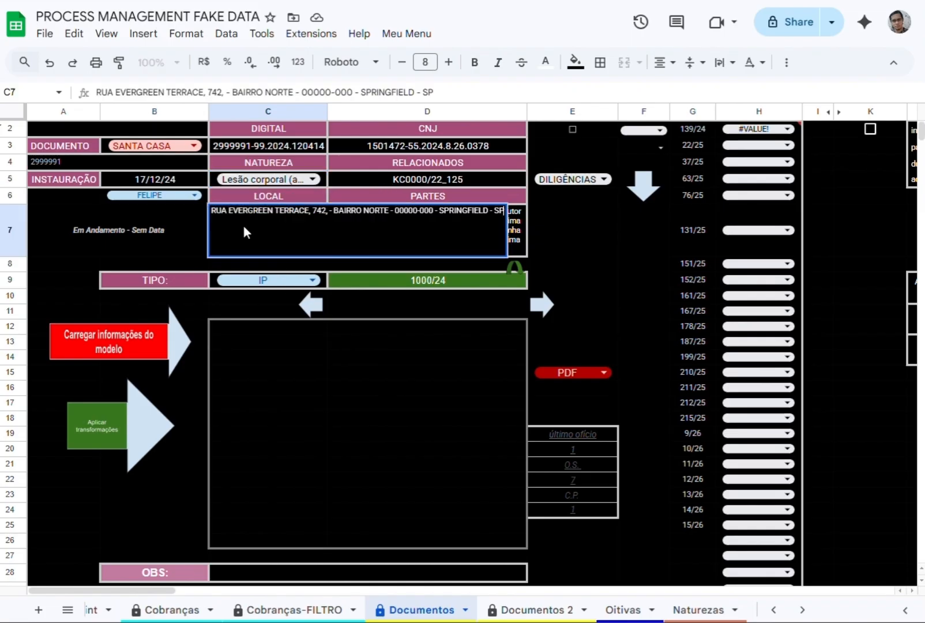
key("Return")
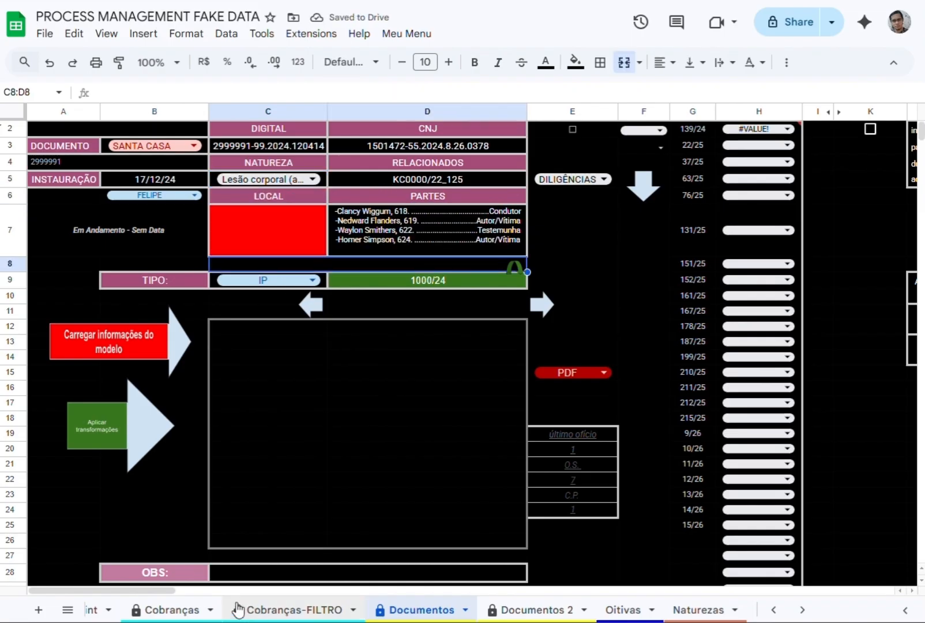
In Processos, change the state abbreviation at the end of the LOCAL address of process 1000/24 to SP.
scroll(236, 610, "up", 3)
scroll(236, 610, "up", 1)
left_click(218, 611)
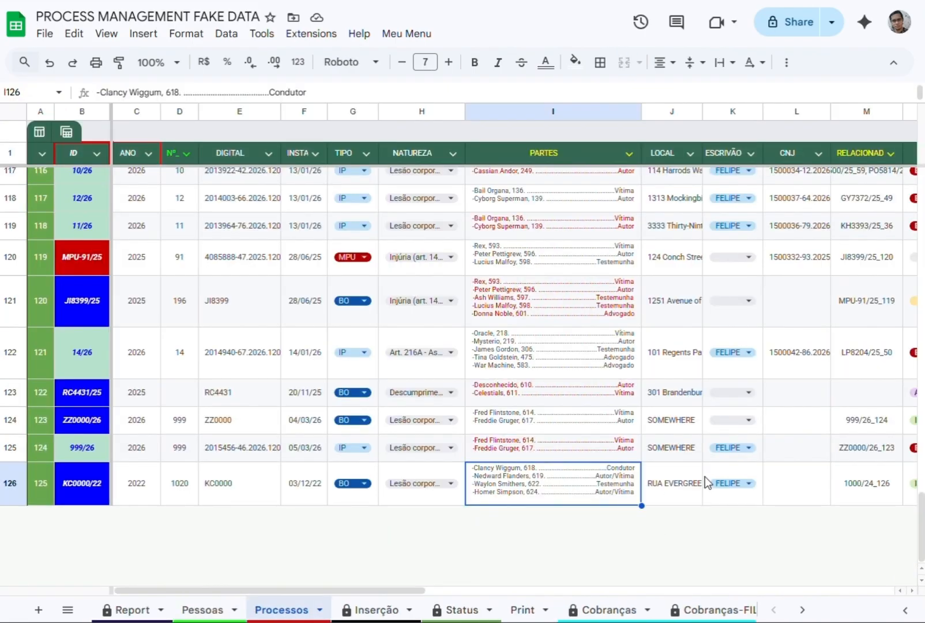
left_click(201, 609)
left_click(282, 610)
left_click(682, 527)
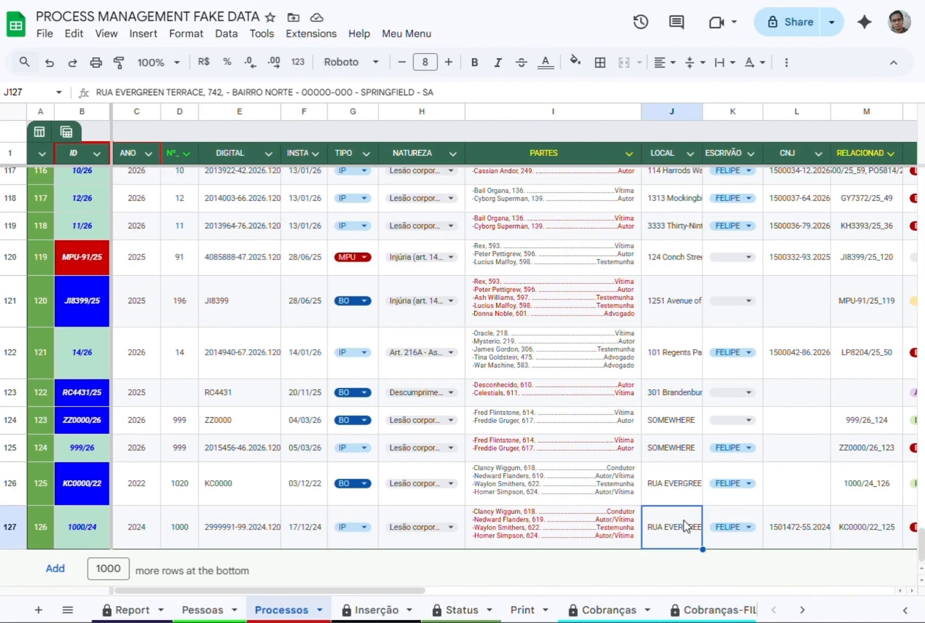
left_click(441, 93)
key("Return")
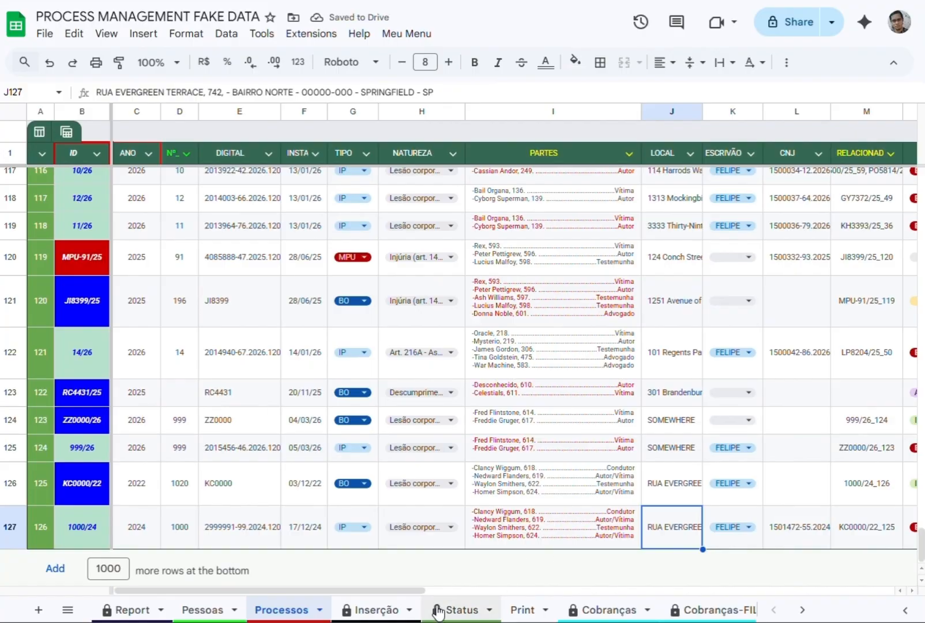
Check LOCAL in Documentos and enter "THE VICTIM TOLD ME SOMETHING ABOUT THE CRIME" in OBS.
scroll(444, 610, "down", 3)
left_click(637, 610)
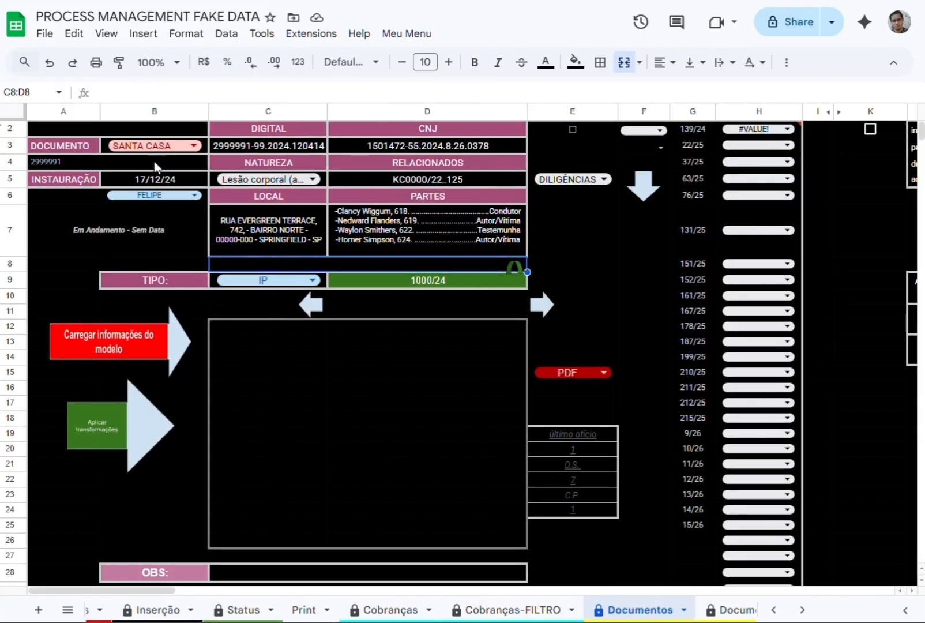
scroll(310, 422, "down", 3)
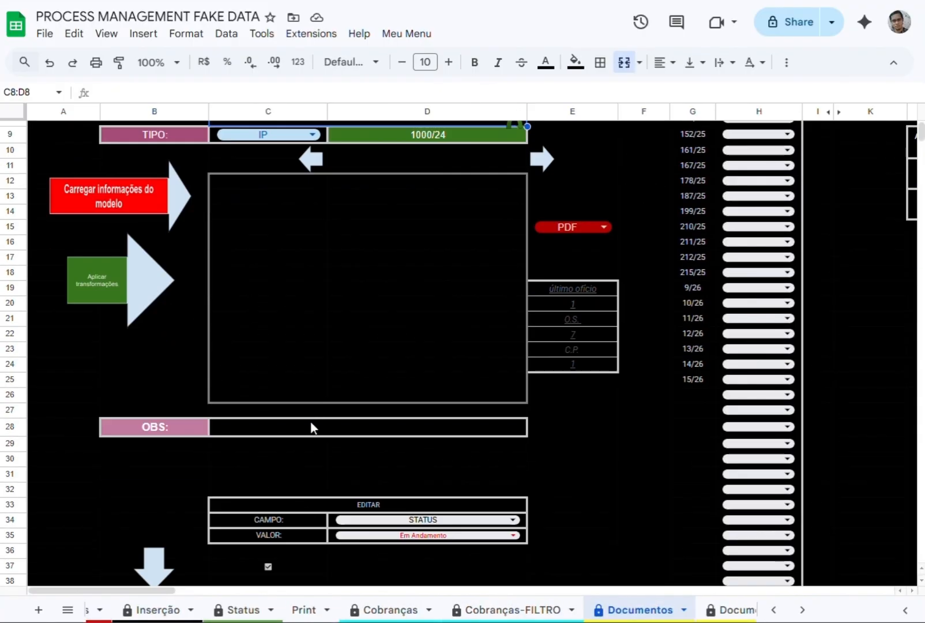
left_click(310, 422)
type("THE VICTIM TO")
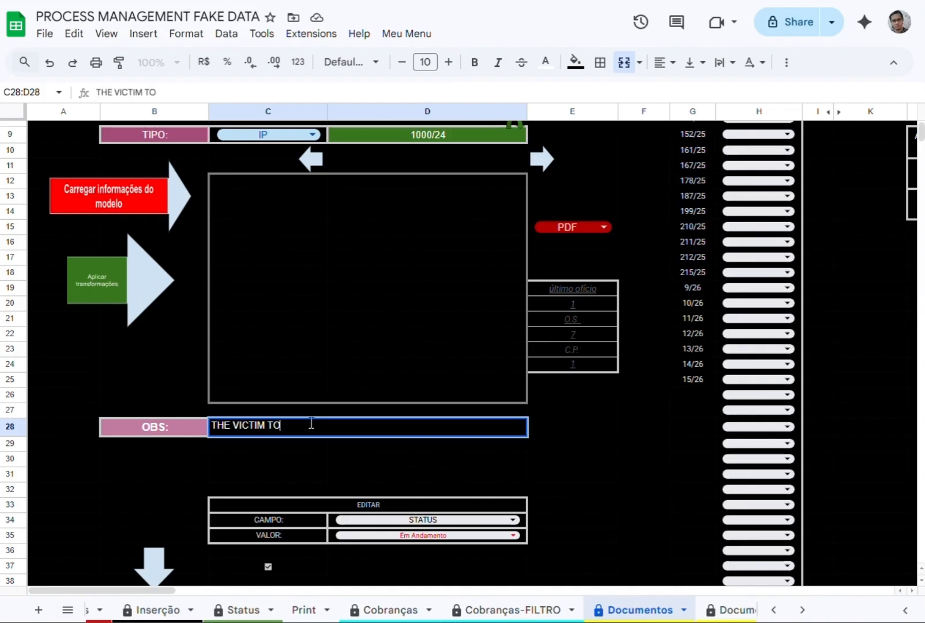
type("LD ME SOMETHING ABOUT THE CRIME")
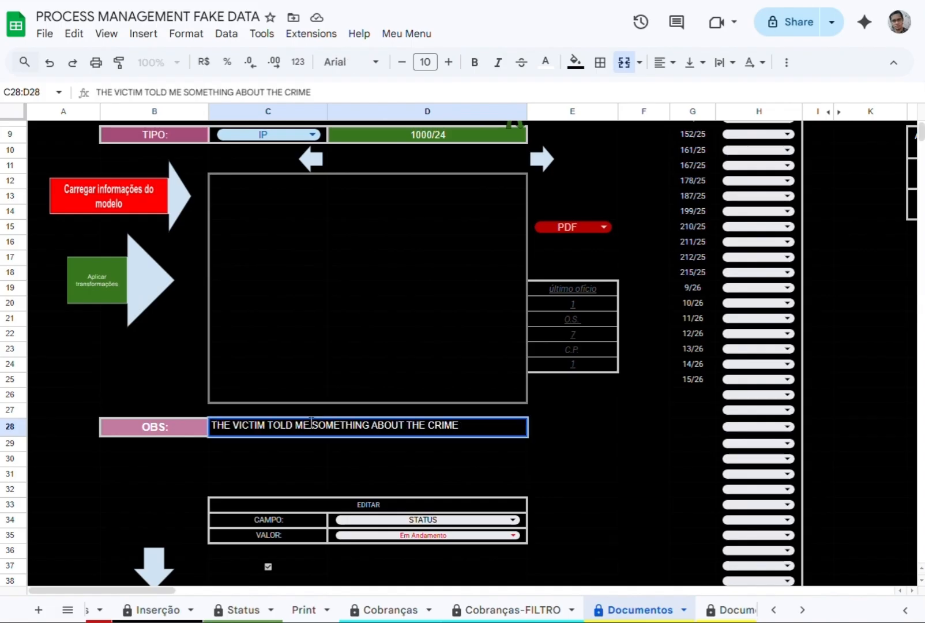
key("Return")
Find the observation of process 1000/24 in Processos, clear it from Q127, and check OBS in Documentos.
scroll(248, 610, "up", 3)
left_click(280, 610)
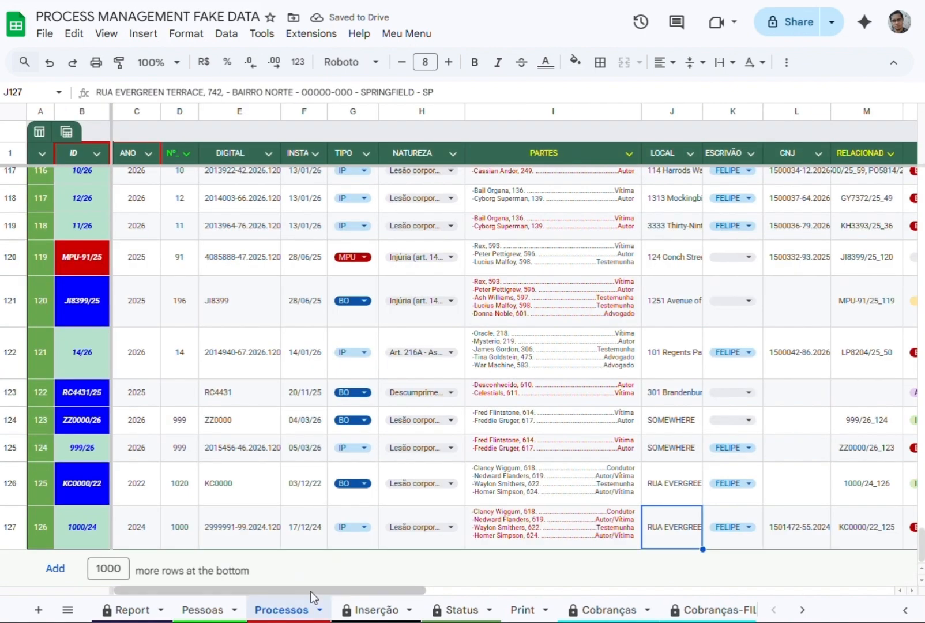
scroll(490, 582, "right", 3)
left_click(604, 525)
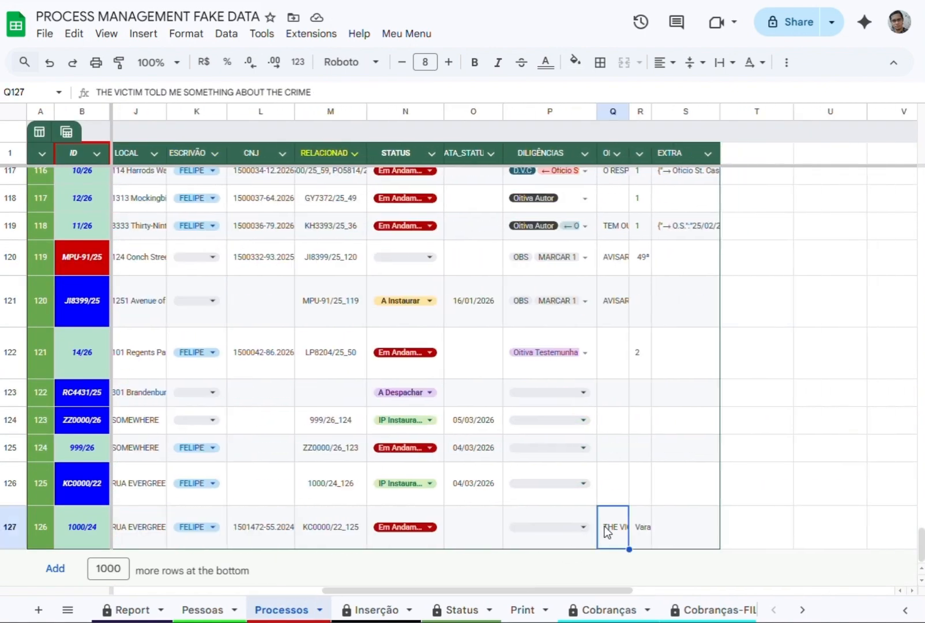
key("Delete")
scroll(630, 609, "down", 3)
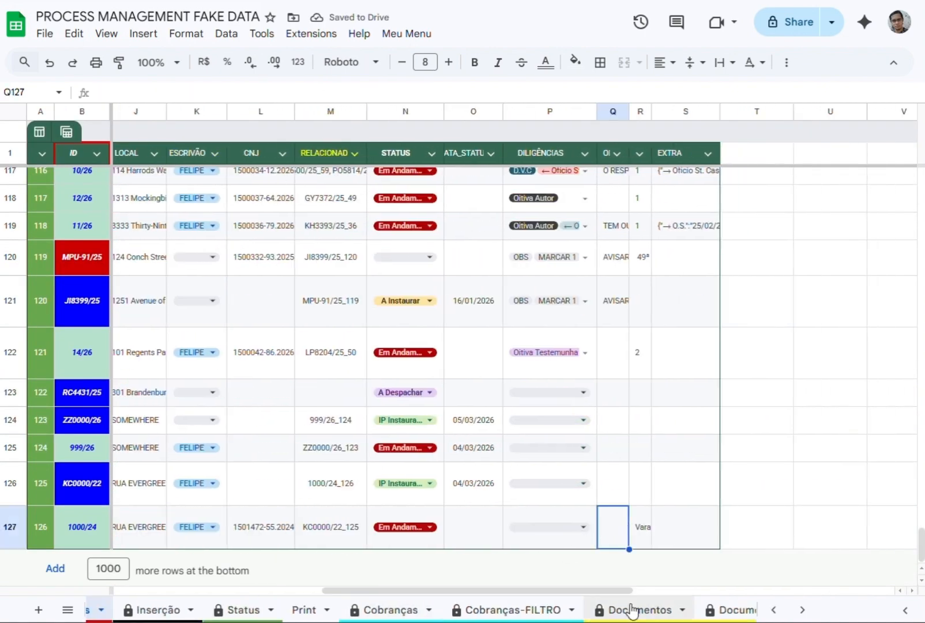
left_click(635, 609)
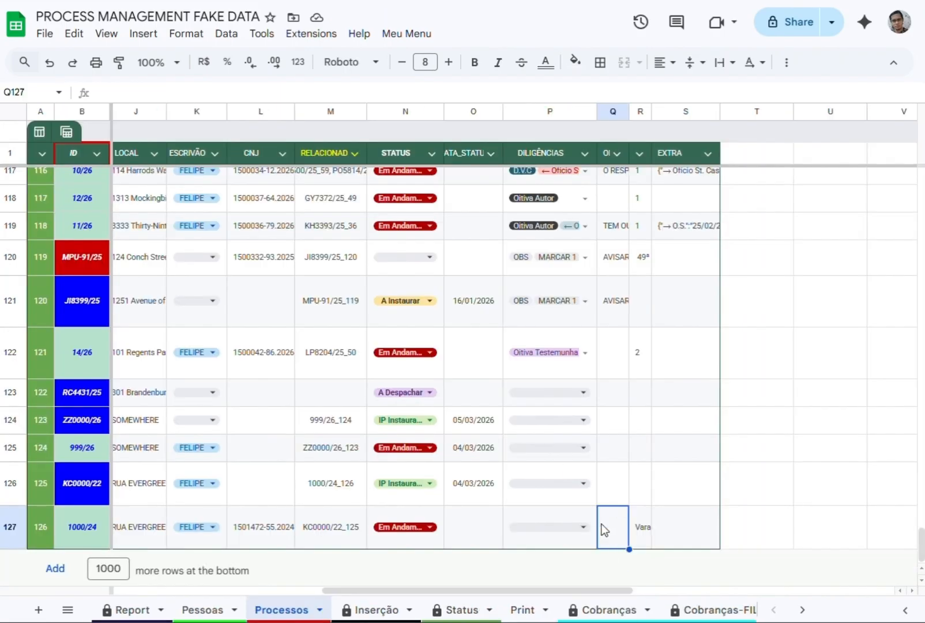
Enter "THE VICTIM SAID SHE FOUND A GUN" in the observation cell Q127 of Processos.
type("THE VICTIM SAID")
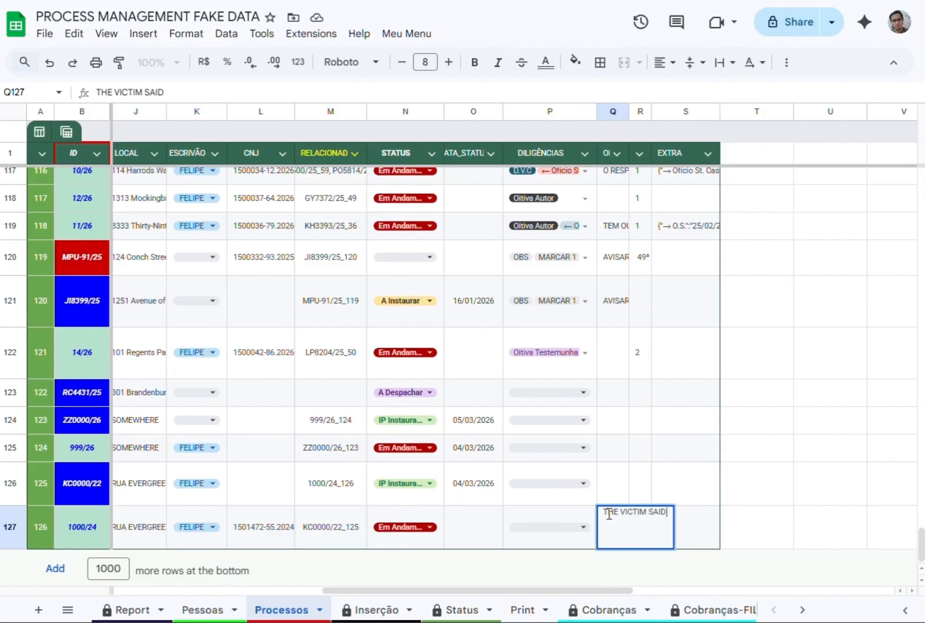
type(" SHE FOUND A GUN")
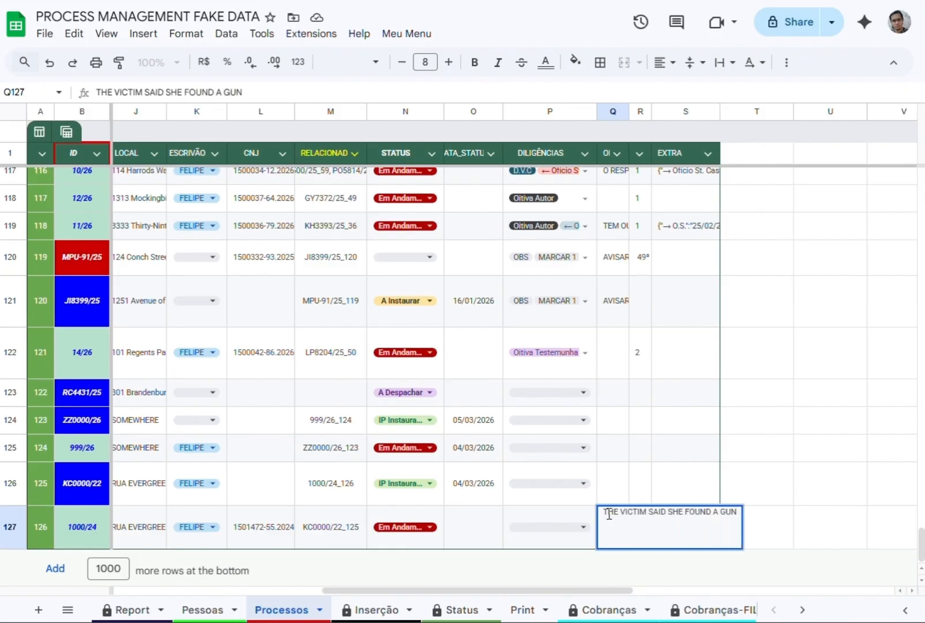
key("Return")
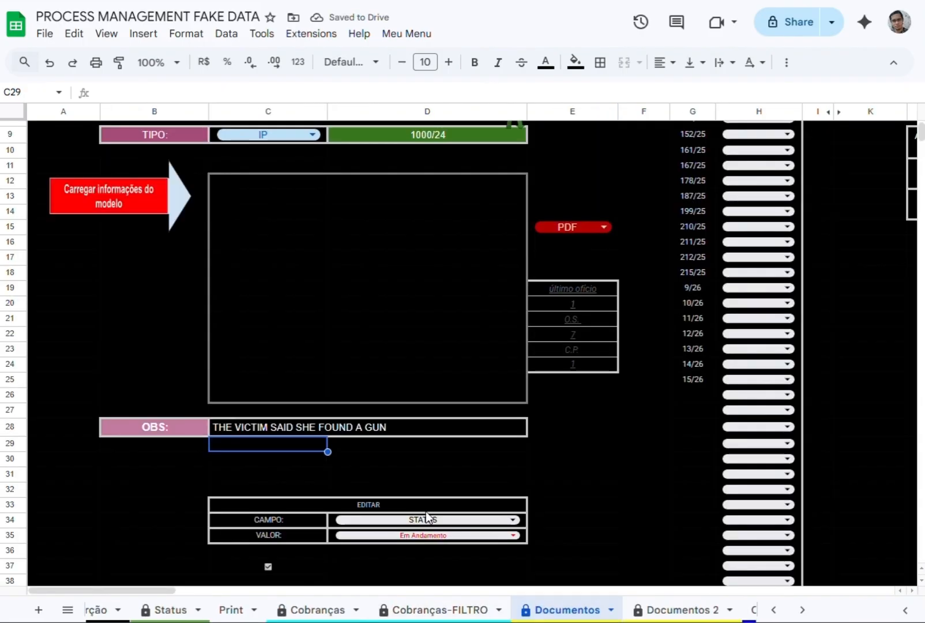
Set the STATUS of process 1000/24 to Finalizado in Documentos, and back to Em Andamento in Processos.
left_click(479, 390)
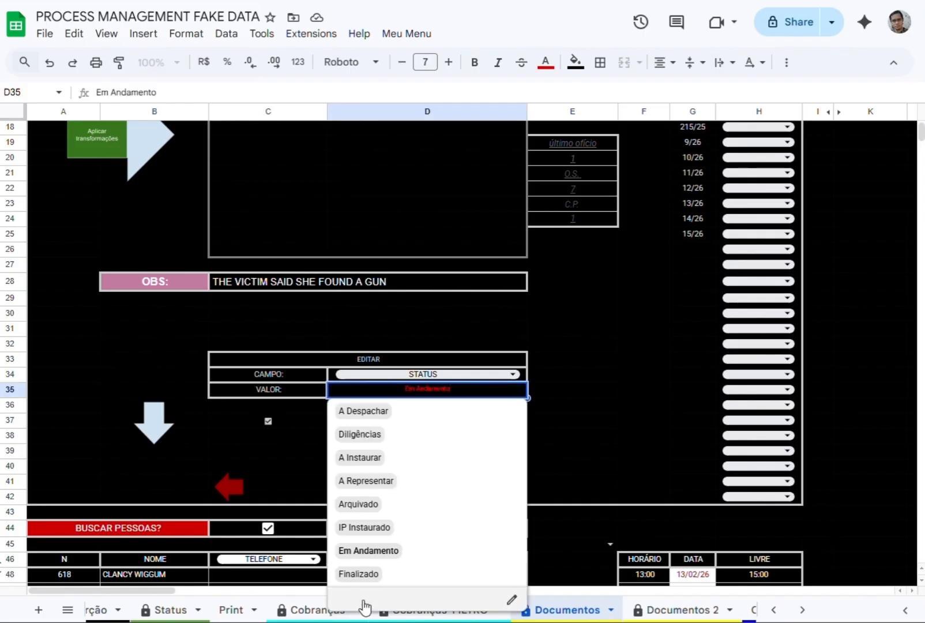
left_click(360, 573)
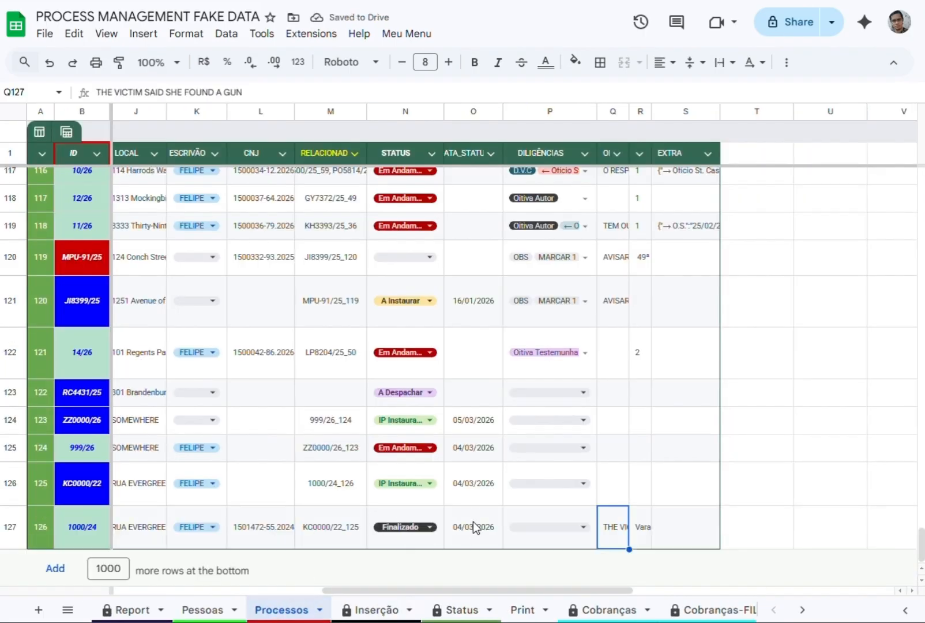
double_click(420, 527)
left_click(411, 467)
left_click(459, 530)
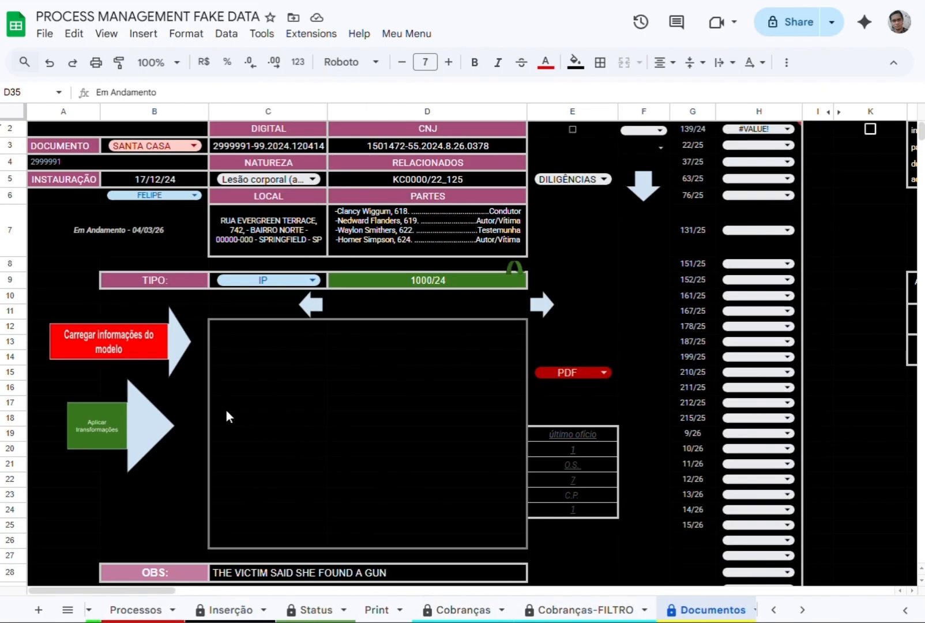
Toggle the E2 checkbox in Documentos and add Oitiva Autor as a diligence in F2.
left_click(577, 129)
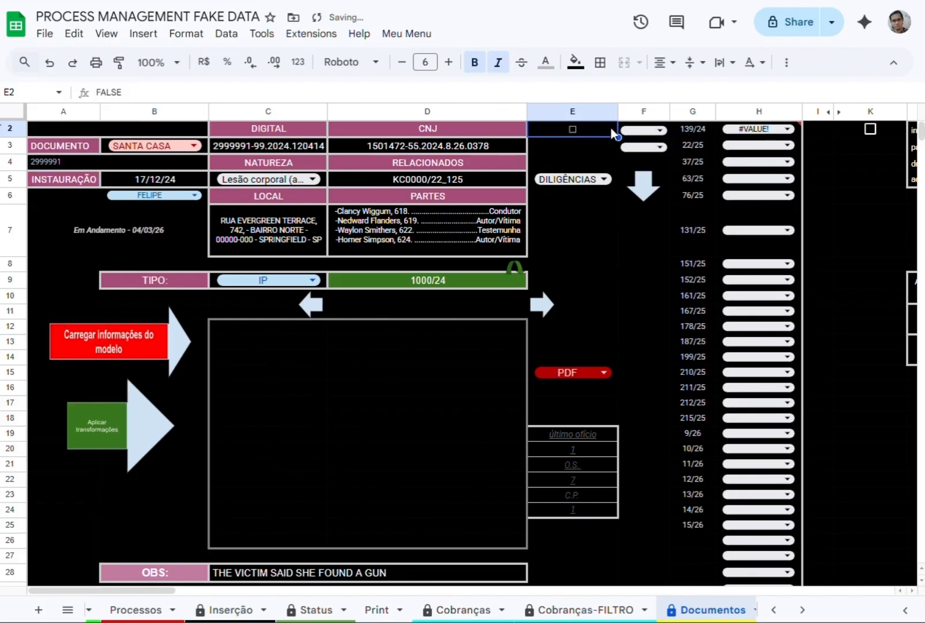
left_click(643, 130)
left_click(651, 221)
In Processos, add ← Ofício St. Casa to the DILIGÊNCIAS of process 1000/24.
scroll(304, 615, "up", 2)
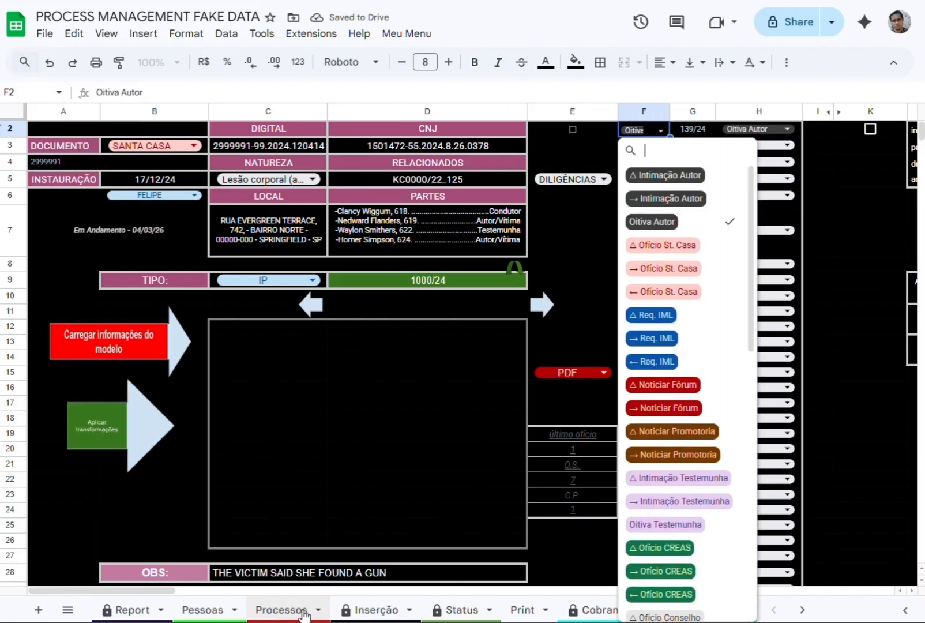
left_click(304, 610)
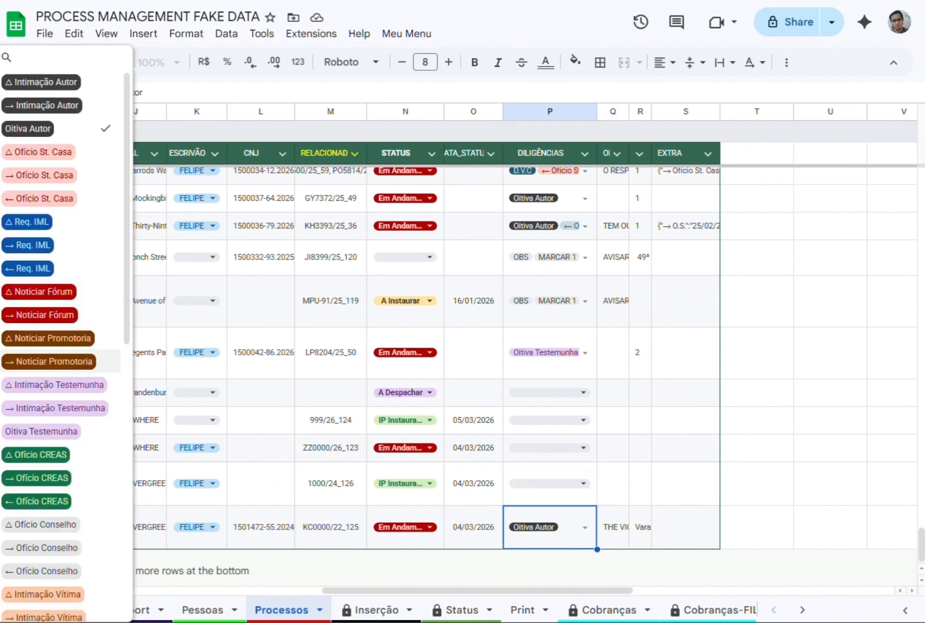
left_click(46, 198)
left_click(641, 420)
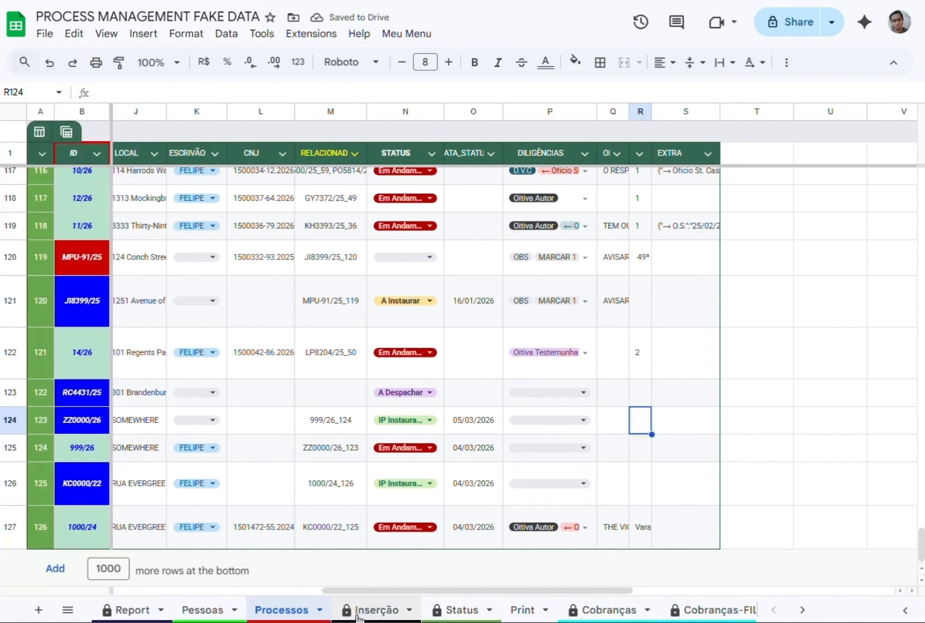
In Documentos, add → Ofício St. Casa, △ Ofício St. Casa and Oitiva Testemunha to the diligences in F2.
scroll(612, 613, "down", 3)
left_click(616, 614)
left_click(661, 131)
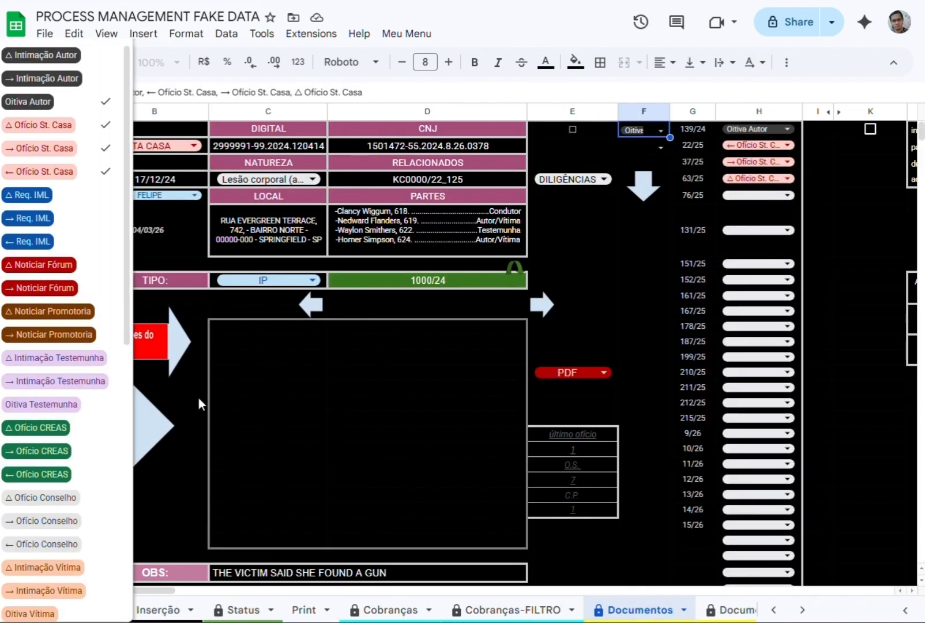
left_click(29, 404)
left_click(237, 449)
In Processos, add ← Req. IML and → Req. IML to the DILIGÊNCIAS of process 1000/24.
scroll(181, 614, "up", 3)
left_click(292, 611)
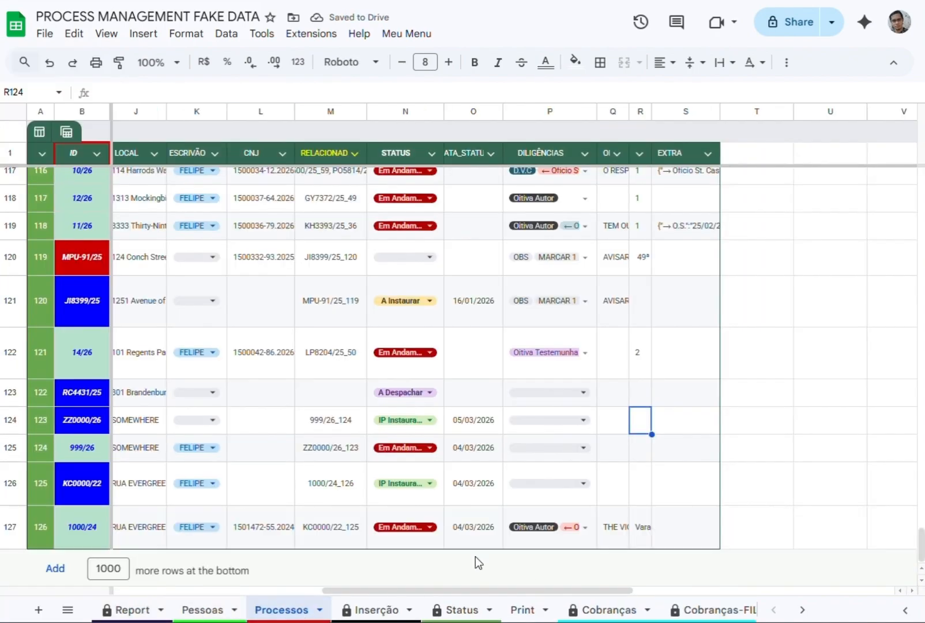
left_click(584, 527)
In Documentos, turn on the E2 checkbox, add △ Req. IML to the diligences in F3, and turn E2 off.
scroll(360, 614, "down", 2)
left_click(647, 613)
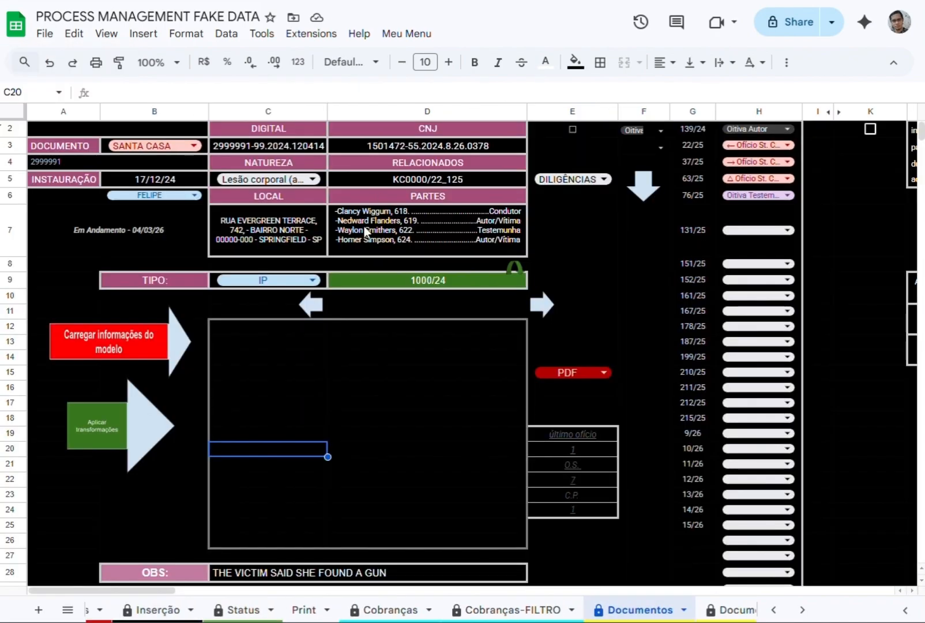
left_click(571, 129)
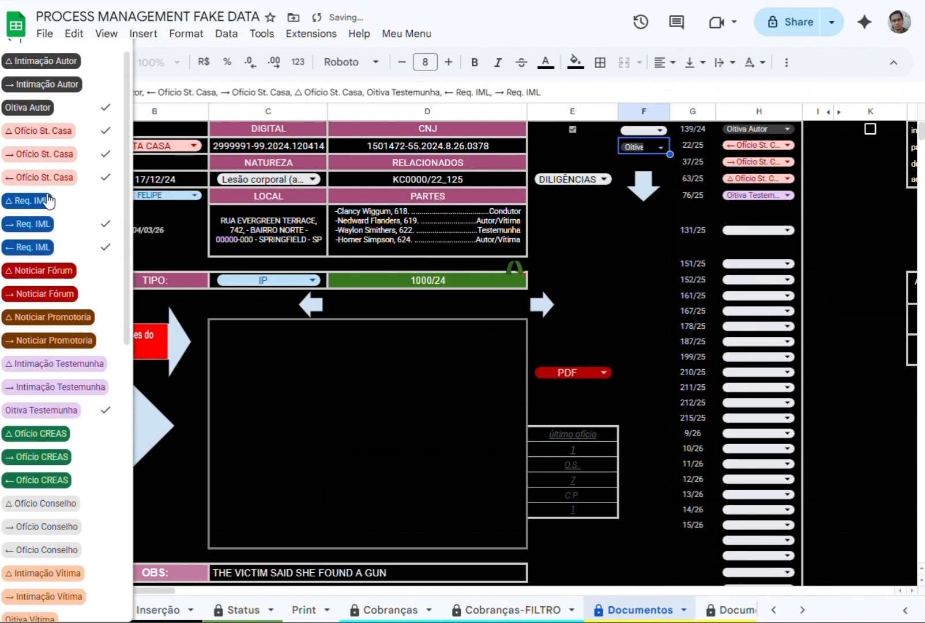
left_click(574, 128)
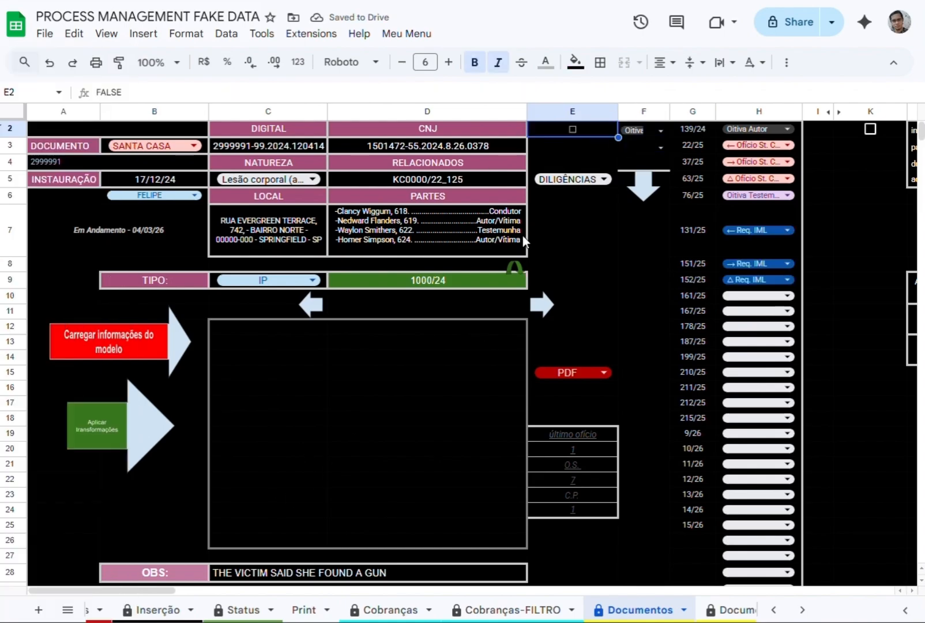
Choose DILIGÊNCIAS as the list in E5 and switch the ESCRIVÃO filter of the diligences in Status to the other clerk.
left_click(578, 180)
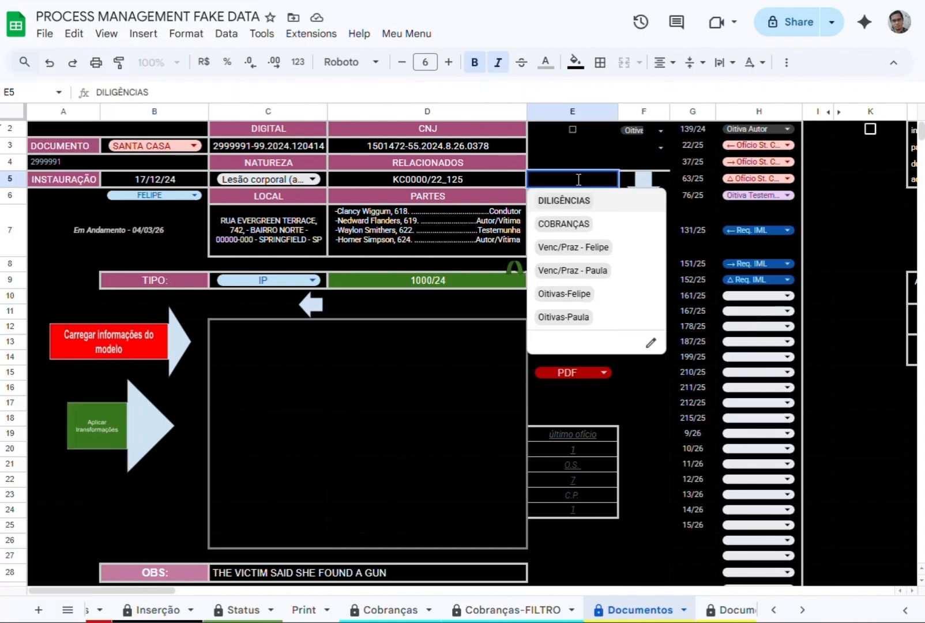
left_click(555, 202)
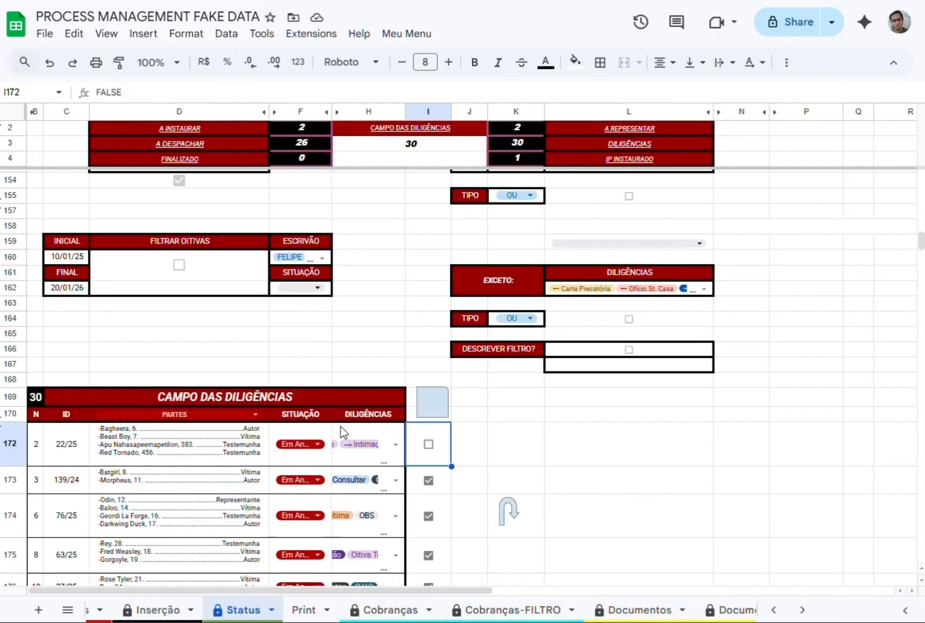
scroll(191, 436, "down", 5)
scroll(266, 277, "up", 8)
left_click(534, 312)
left_click(512, 379)
left_click(674, 331)
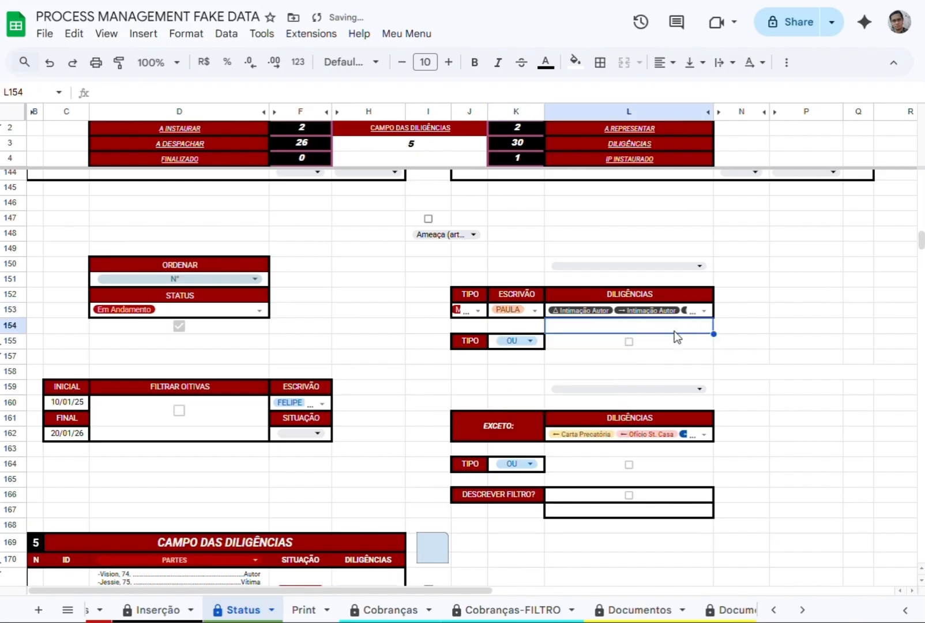
Set ORDENAR to LOCAL in Status and reload the diligences process list in Documentos.
left_click(176, 279)
left_click(133, 324)
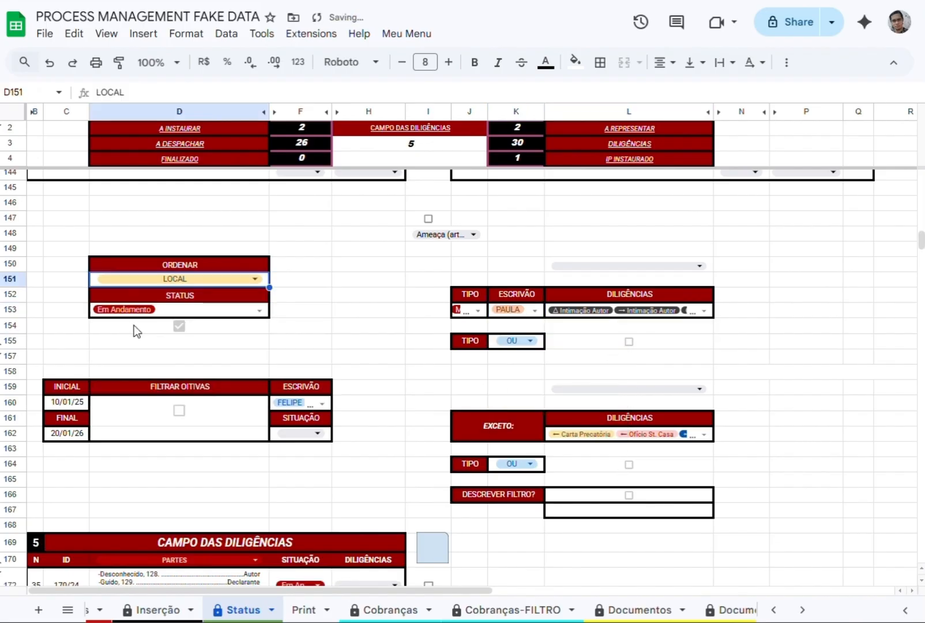
left_click(632, 616)
left_click(635, 192)
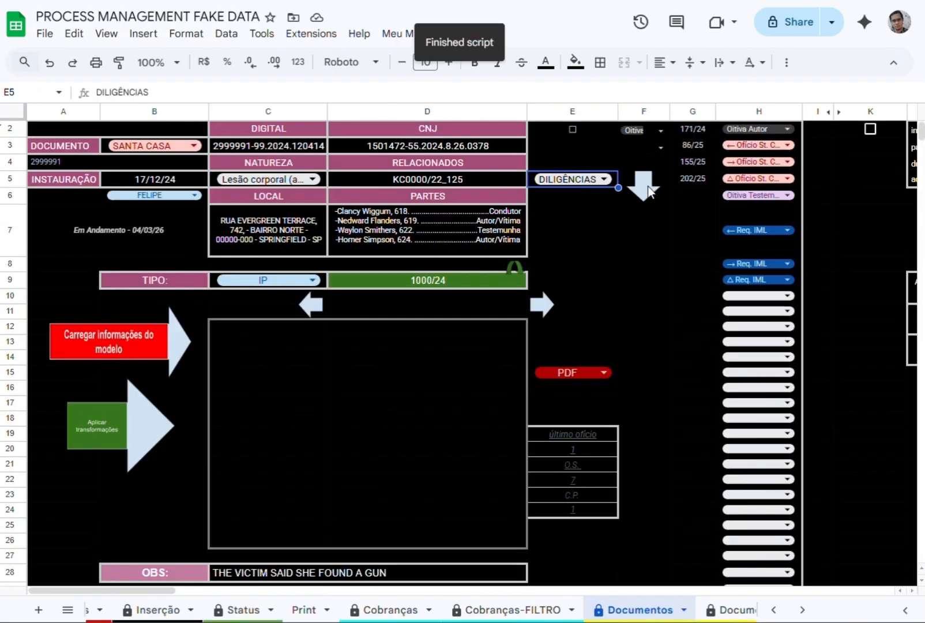
left_click(693, 132)
left_click(697, 160)
left_click(696, 177)
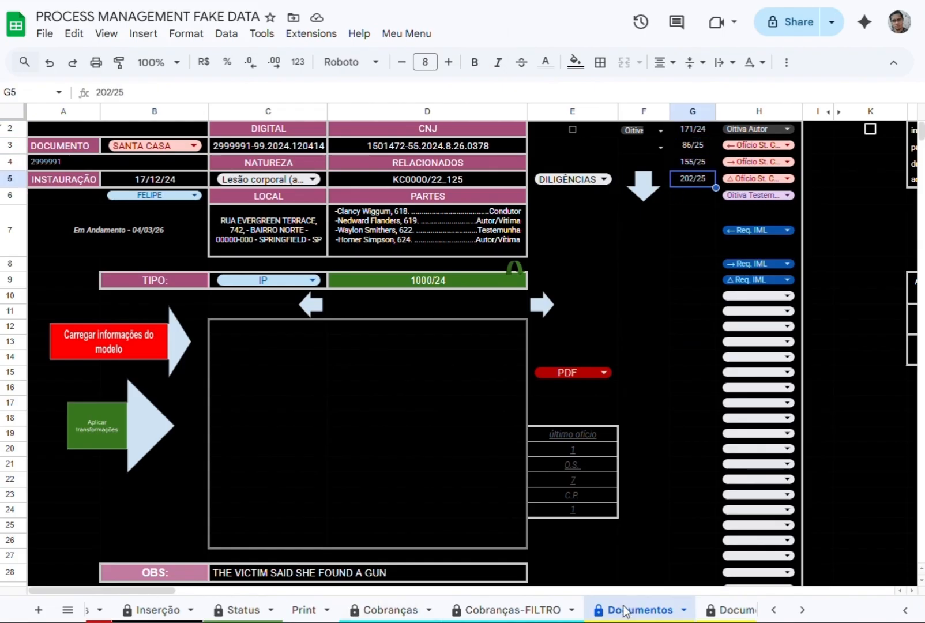
In Status, tick process 170/24 in CAMPO DAS DILIGÊNCIAS, clear the whole selection, and return to Documentos.
scroll(366, 614, "down", 1)
left_click(171, 609)
scroll(485, 479, "down", 4)
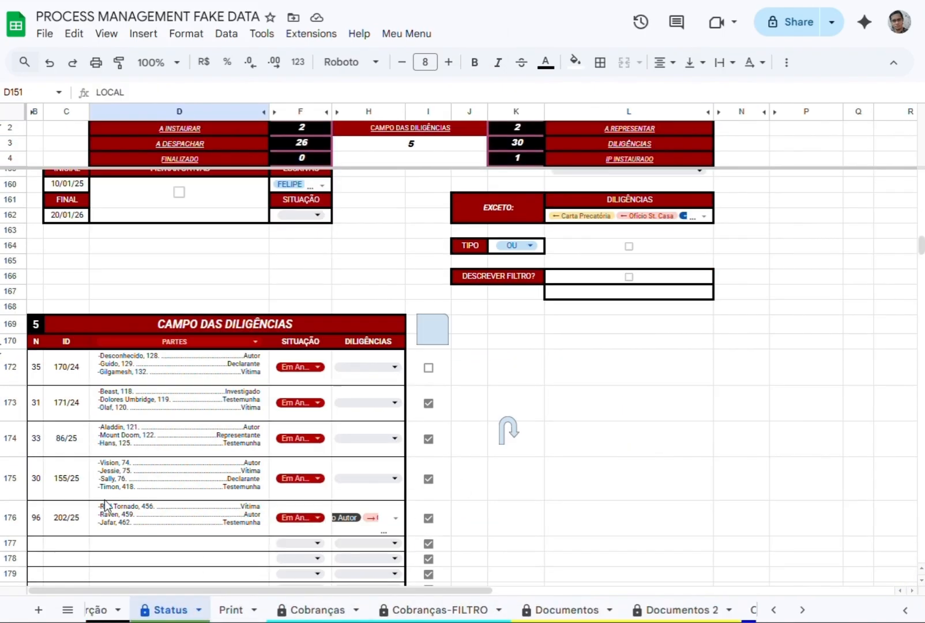
scroll(456, 470, "down", 3)
scroll(449, 445, "up", 5)
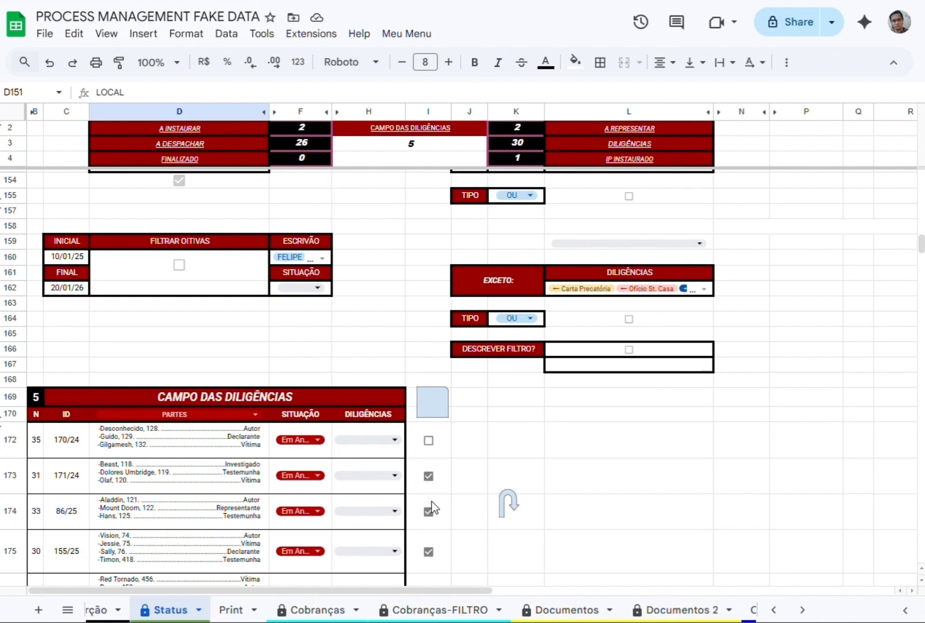
left_click(431, 442)
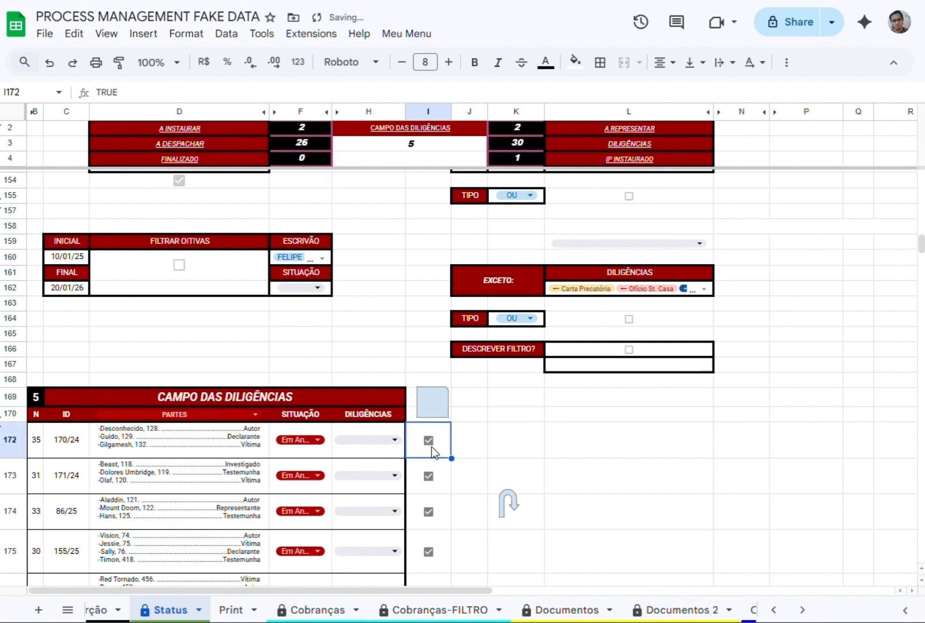
left_click(430, 405)
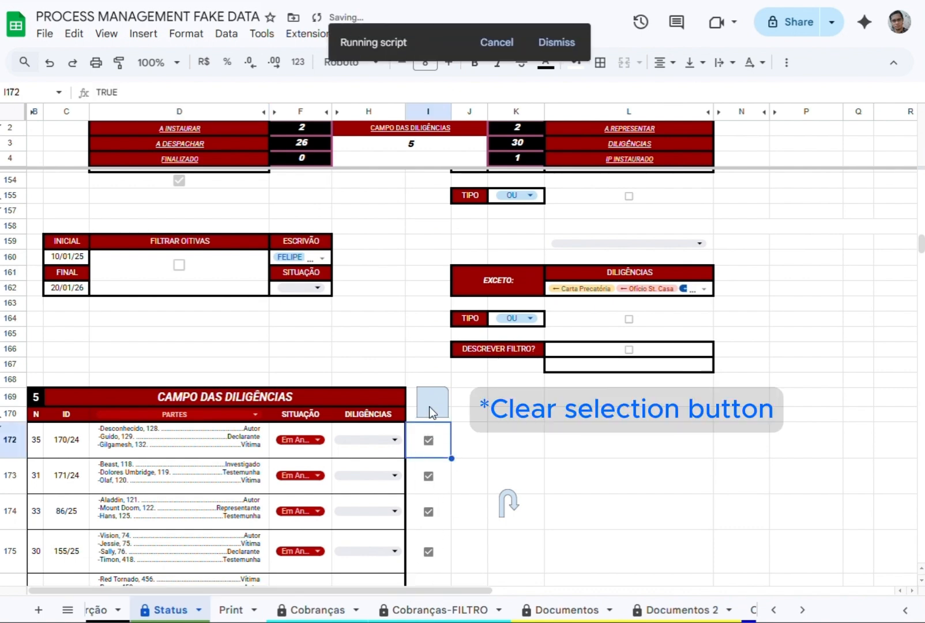
left_click(529, 611)
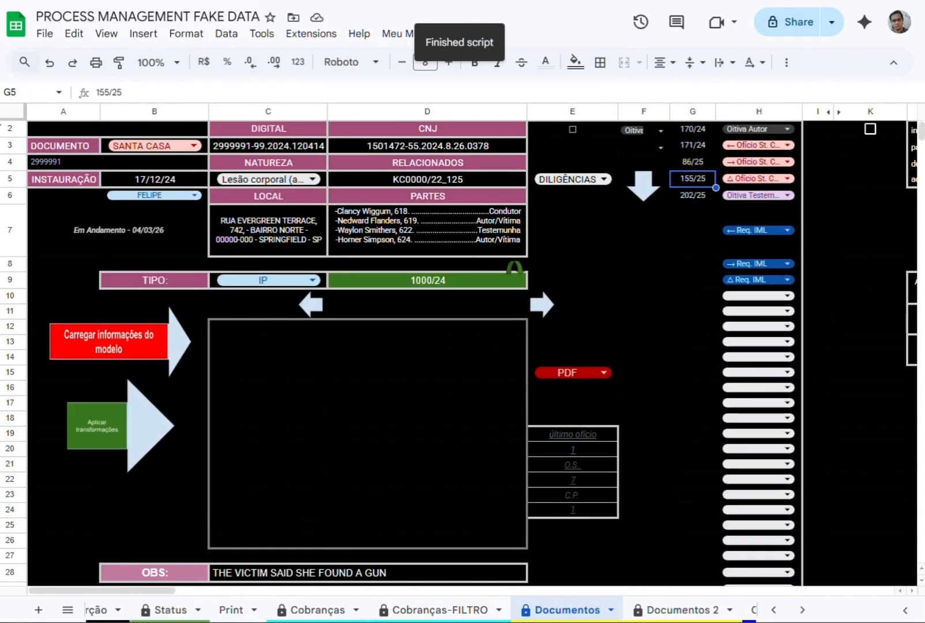
Tick only processes 170/24 and 171/24 in CAMPO DAS DILIGÊNCIAS of Status and return to the Documentos list.
scroll(586, 614, "down", 3)
scroll(526, 609, "down", 3)
scroll(346, 610, "up", 5)
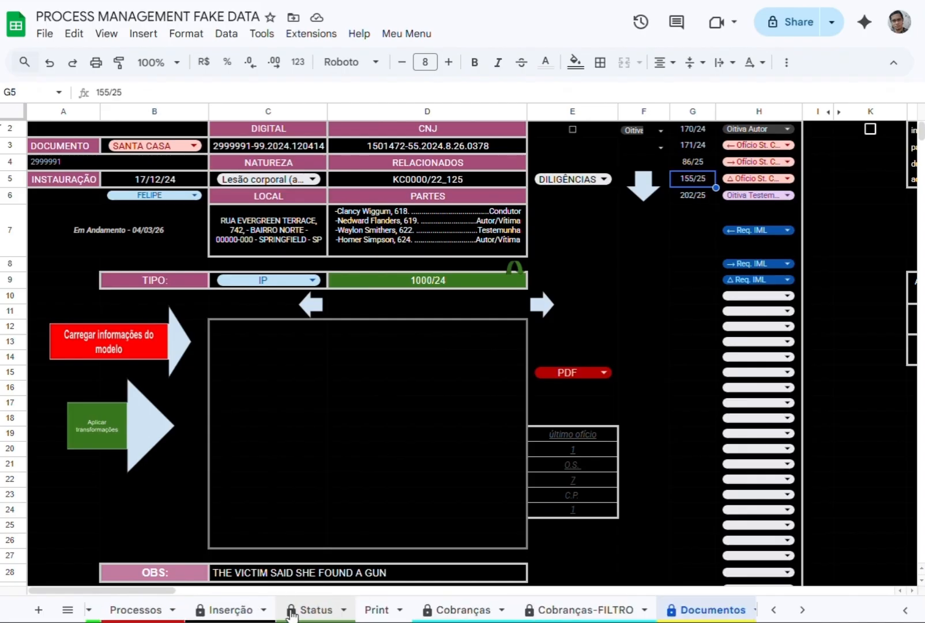
left_click(315, 609)
left_click(427, 441)
left_click(432, 476)
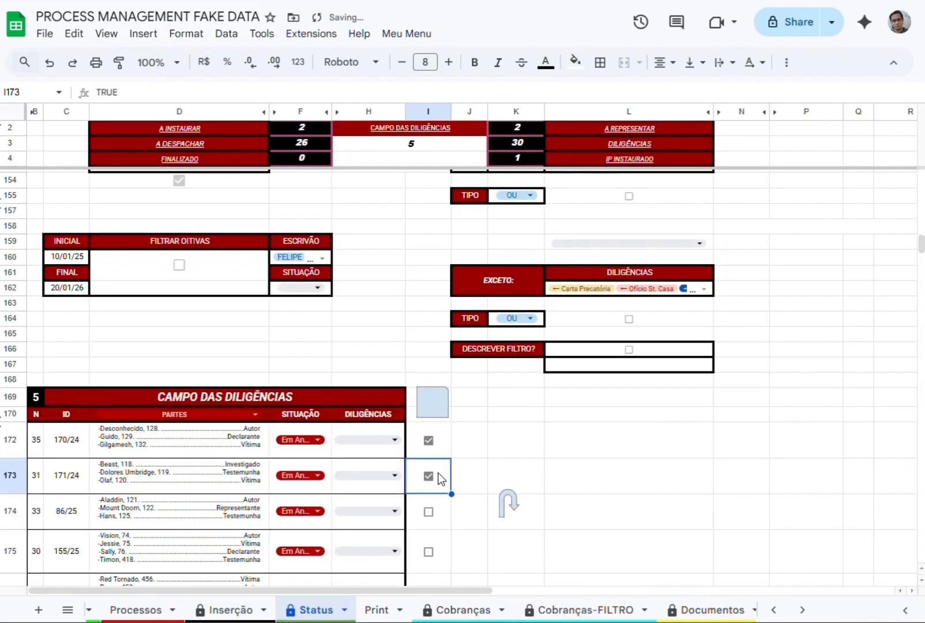
left_click(710, 610)
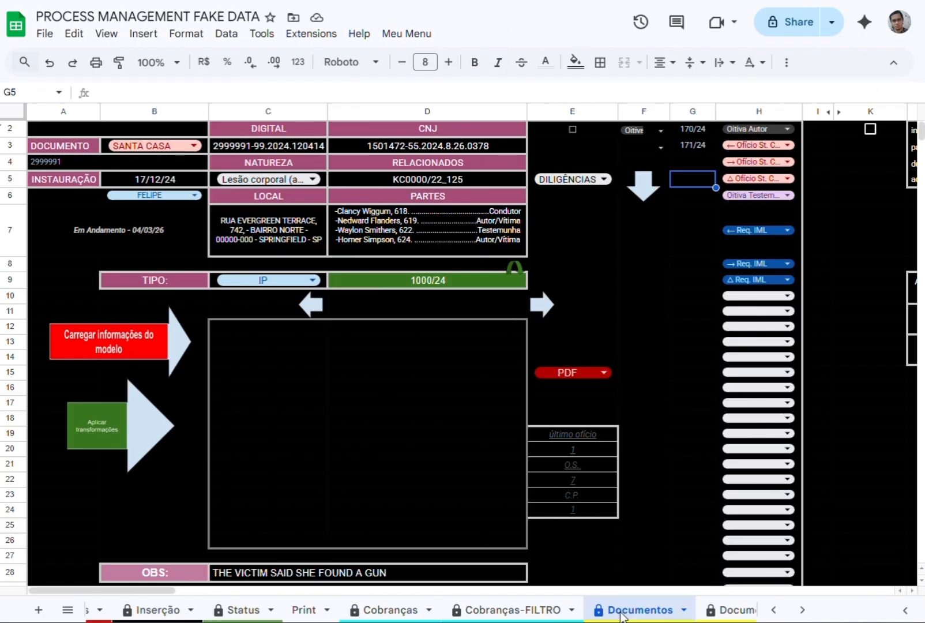
Choose COBRANÇAS as the list in E5 and compare its process order with the PROCESSOS column of Cobranças-FILTRO.
left_click(555, 181)
left_click(560, 224)
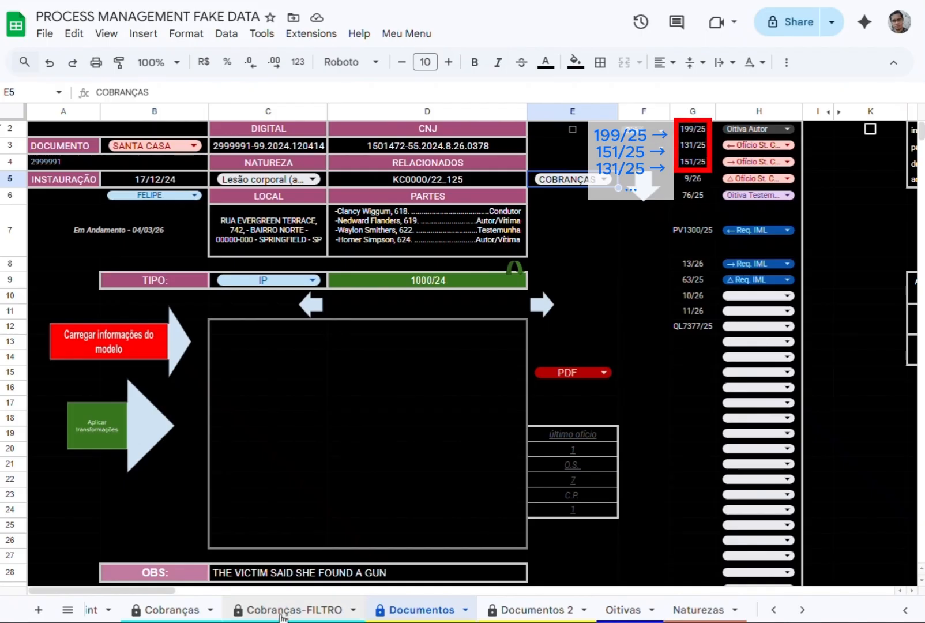
left_click(694, 132)
left_click(693, 146)
left_click(692, 163)
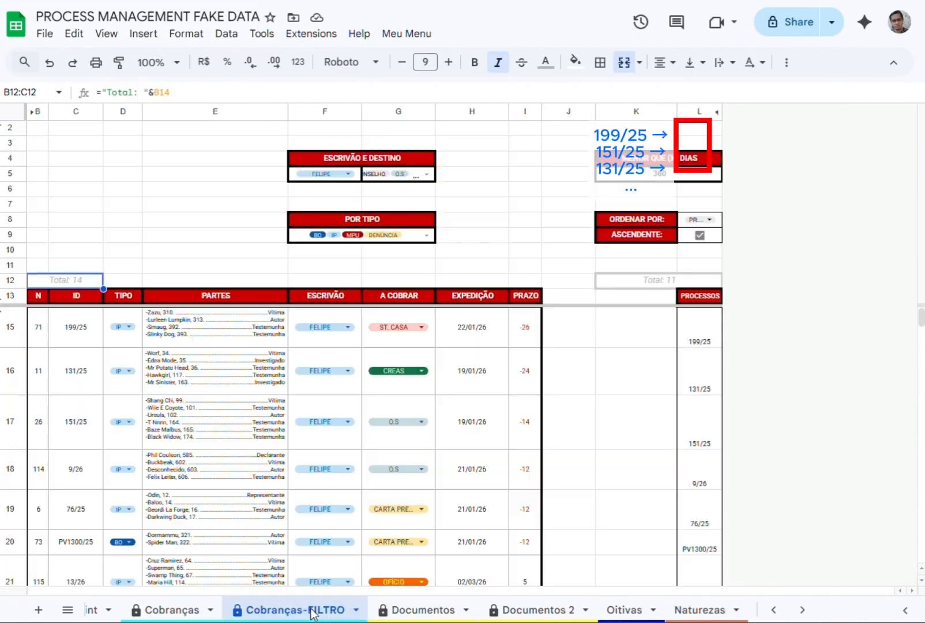
left_click(698, 371)
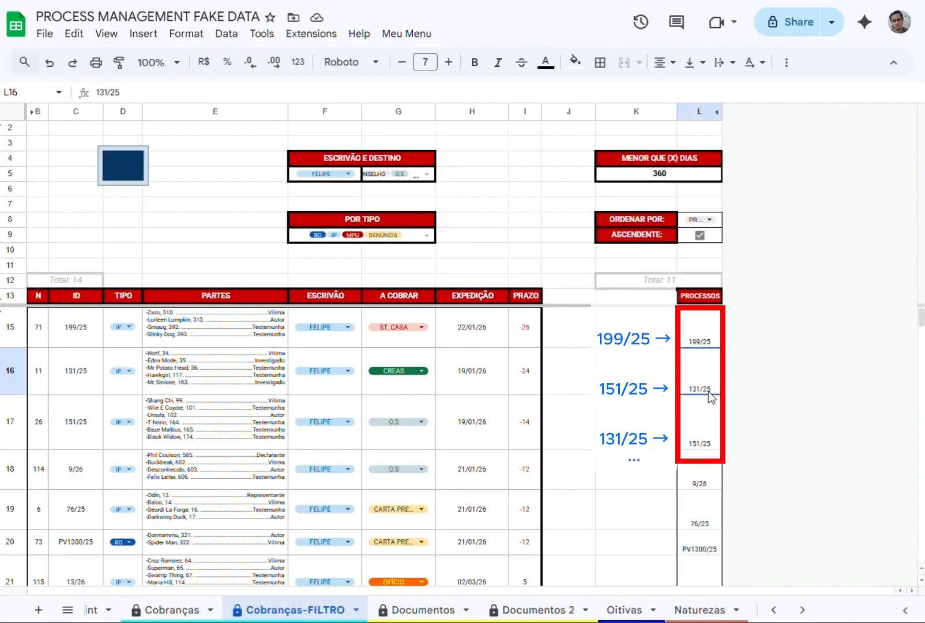
left_click(698, 421)
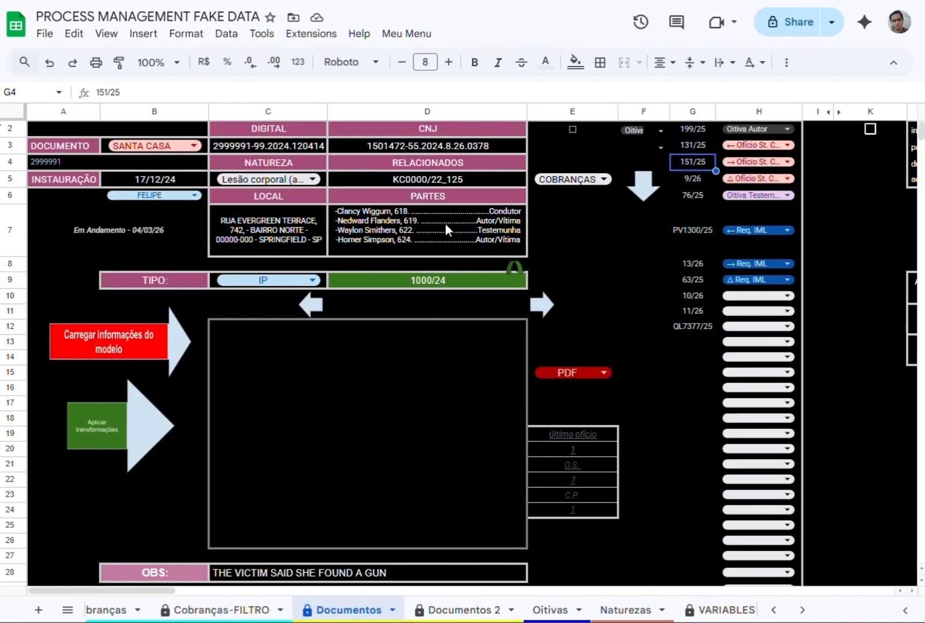
Choose the first clerk's Oitivas list in E5 and compare it with that clerk's INTIMAÇÕES table in Report.
left_click(570, 178)
left_click(583, 248)
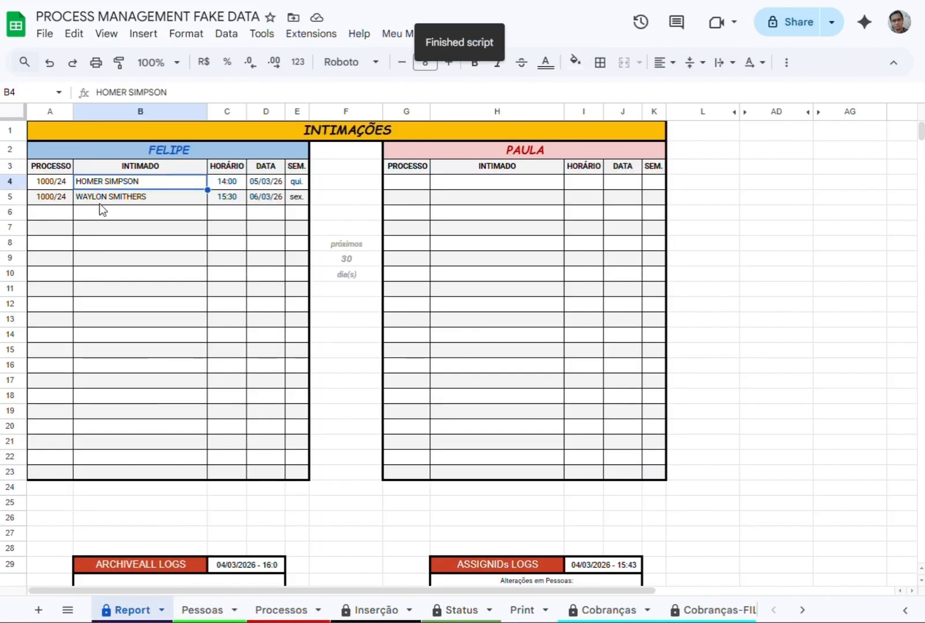
scroll(404, 610, "down", 3)
left_click(533, 610)
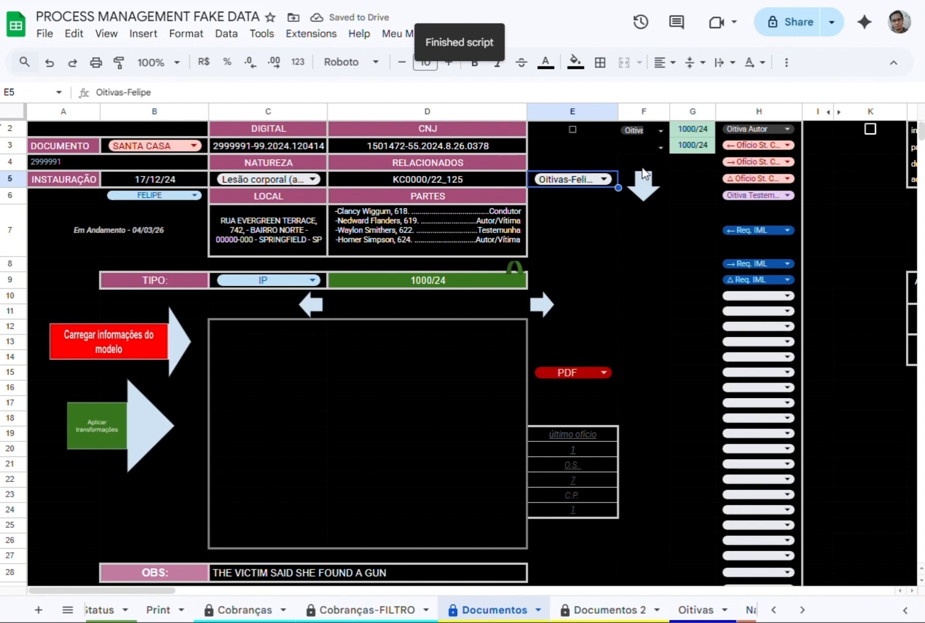
Choose the first clerk's Venc/Praz list in E5 and compare it with that clerk's table in Report under the Fórum option.
left_click(581, 183)
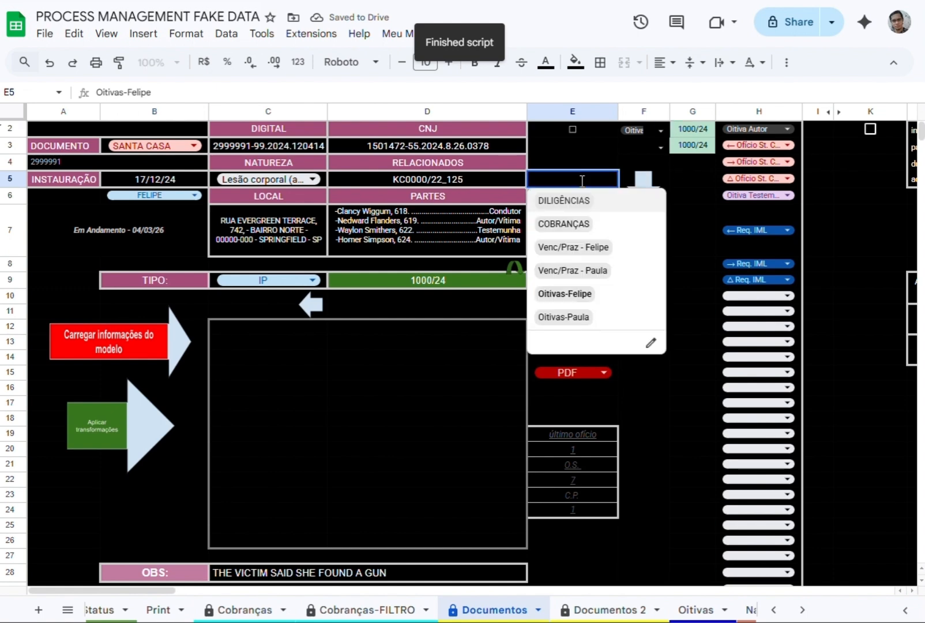
left_click(575, 247)
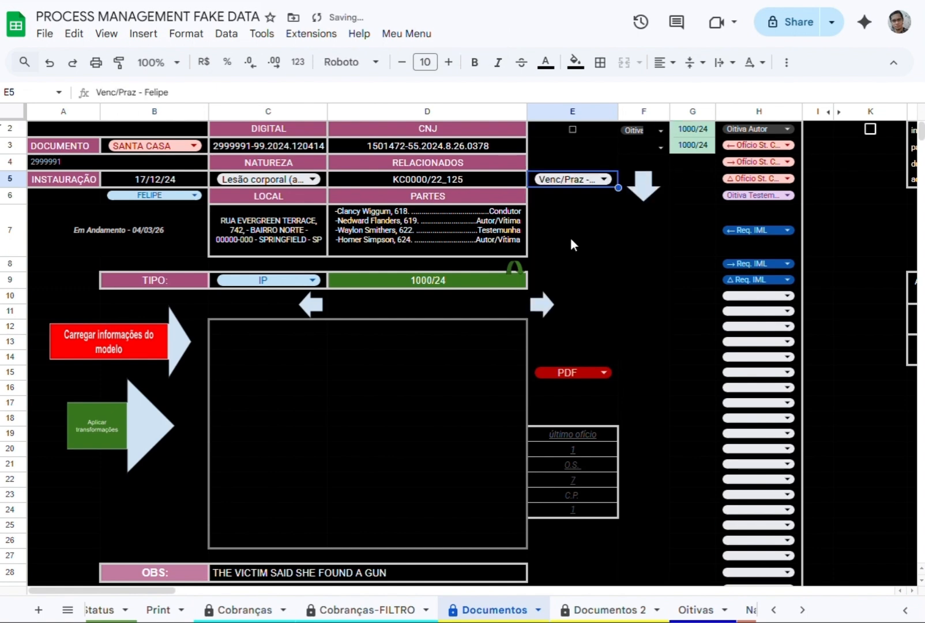
scroll(134, 610, "up", 3)
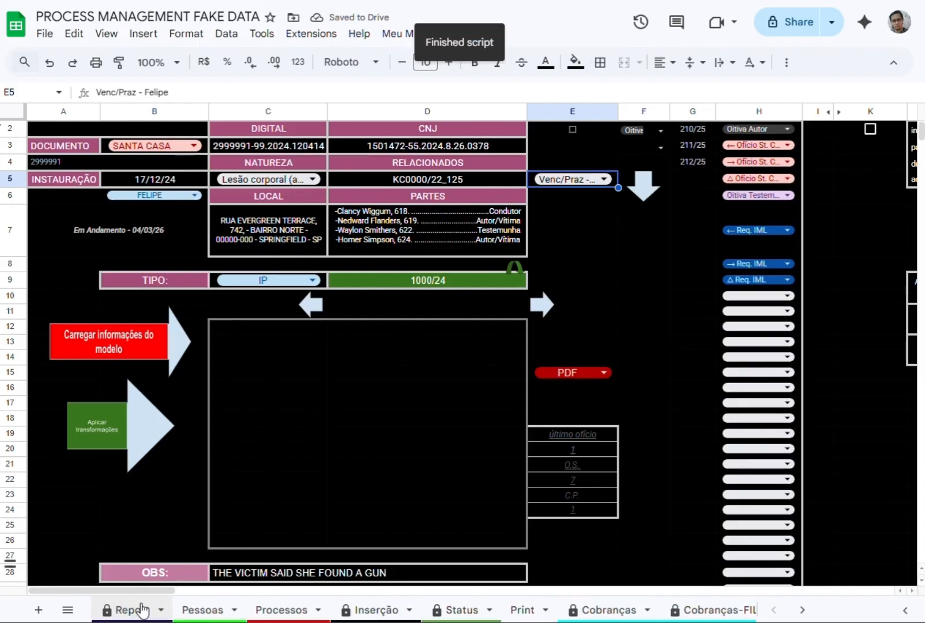
left_click(154, 614)
scroll(169, 515, "down", 12)
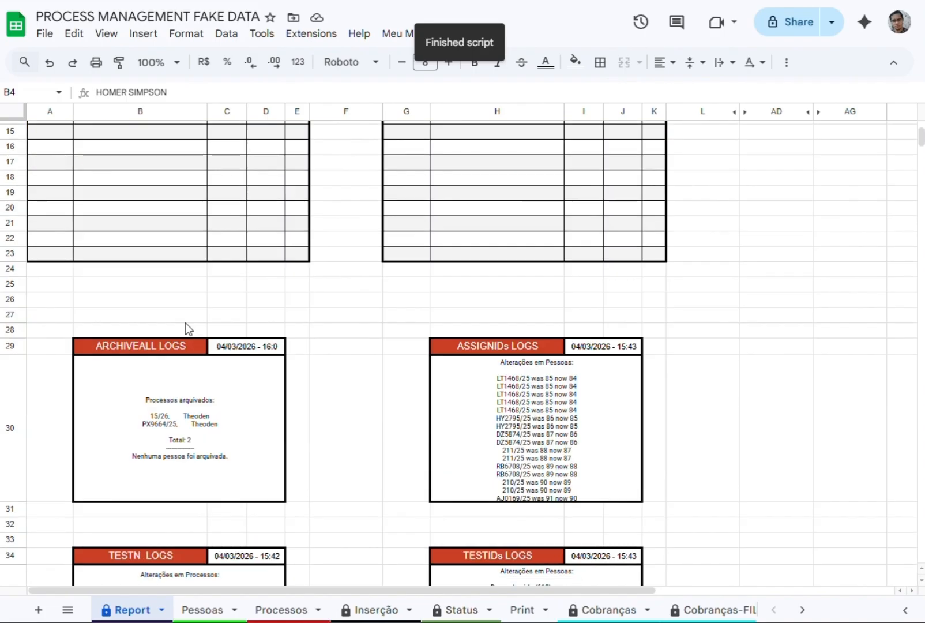
scroll(154, 472, "down", 3)
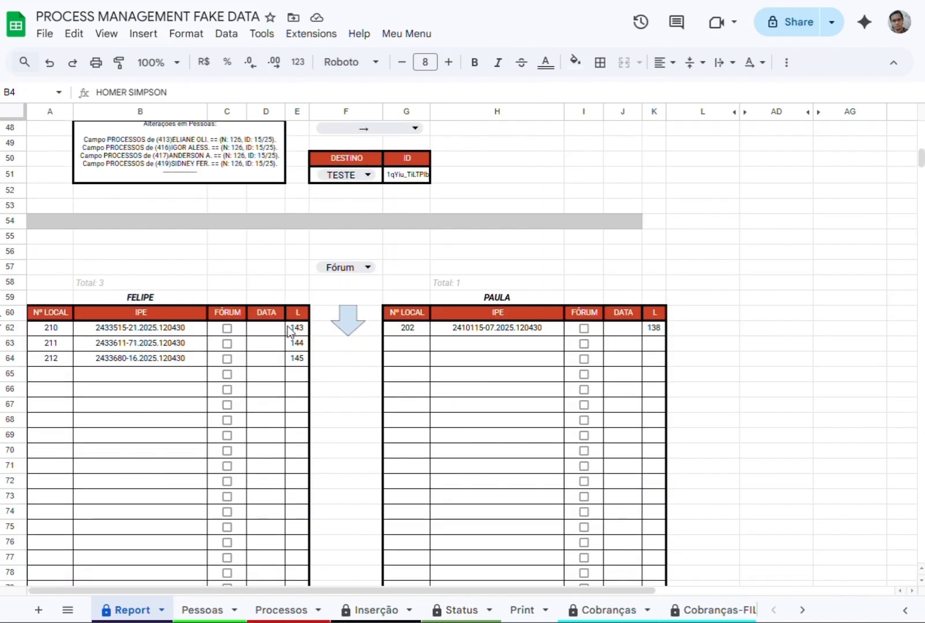
left_click(348, 264)
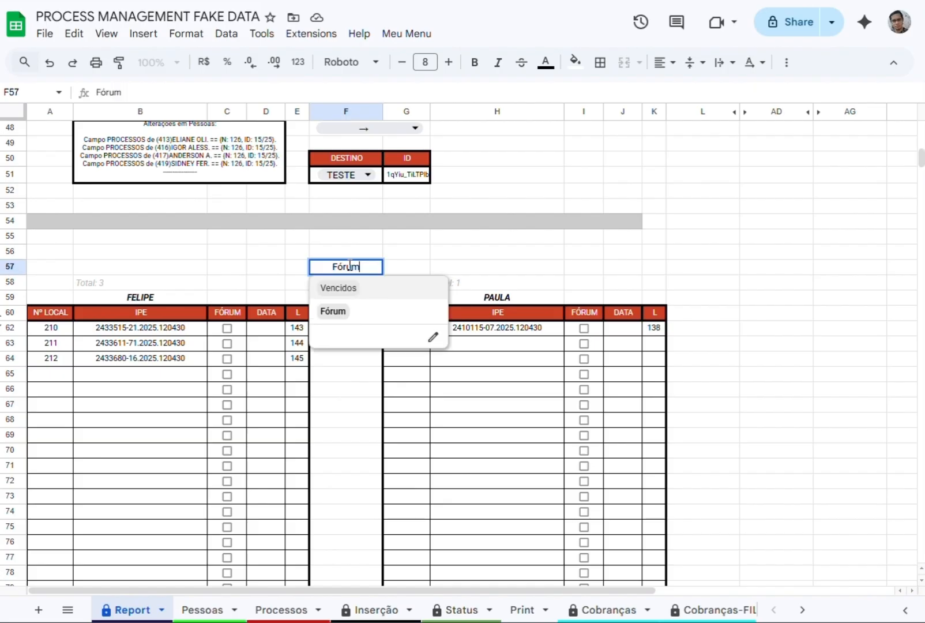
left_click(334, 311)
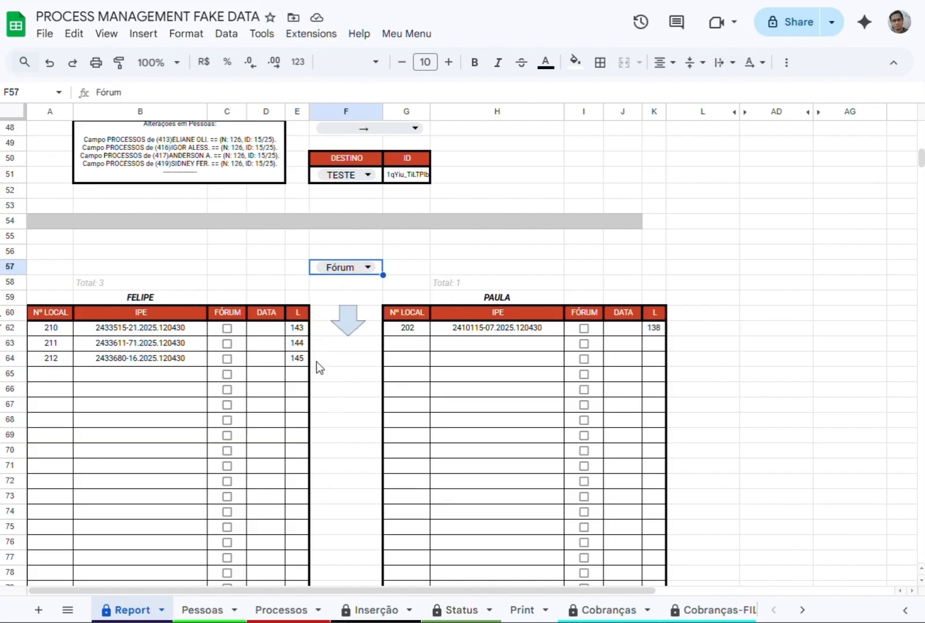
Tick the FÓRUM checkboxes of local numbers 210, 211 and 212 in Report and clear them again.
left_click(227, 343)
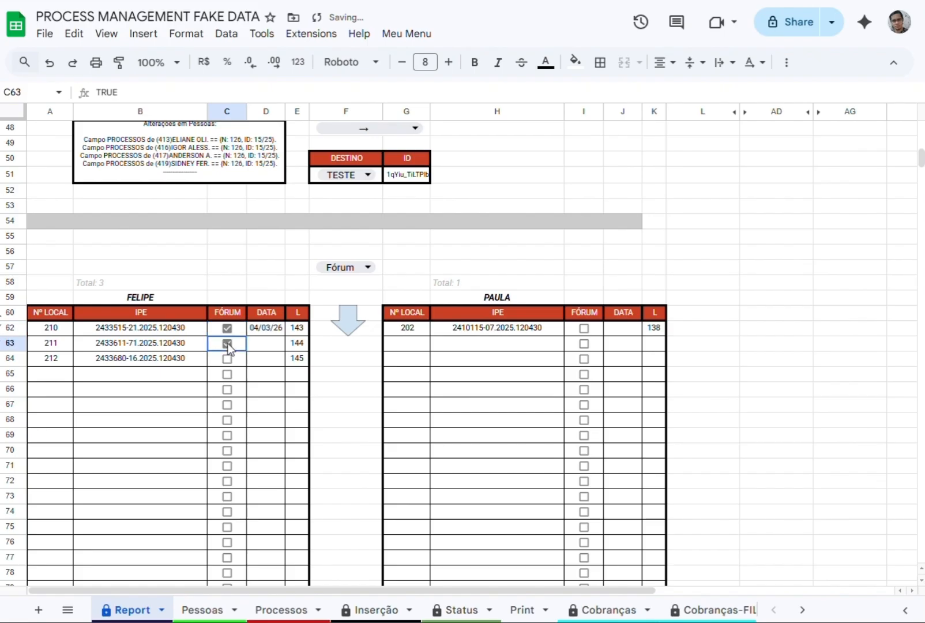
left_click(227, 358)
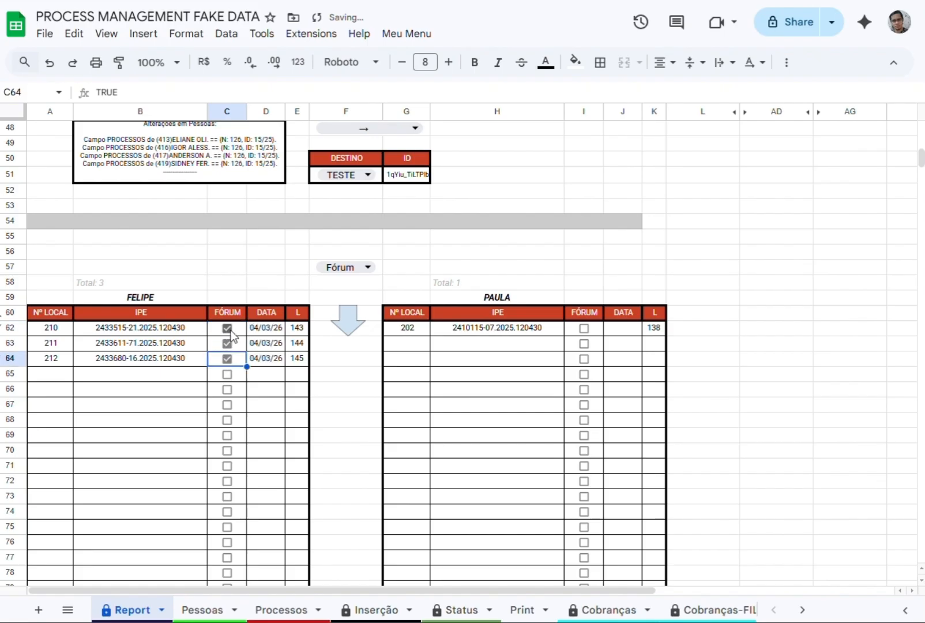
left_click(228, 328)
left_click(227, 343)
left_click(227, 358)
In Documentos, try to run the down-arrow script below the EDITAR block and dismiss its notification.
scroll(252, 609, "down", 3)
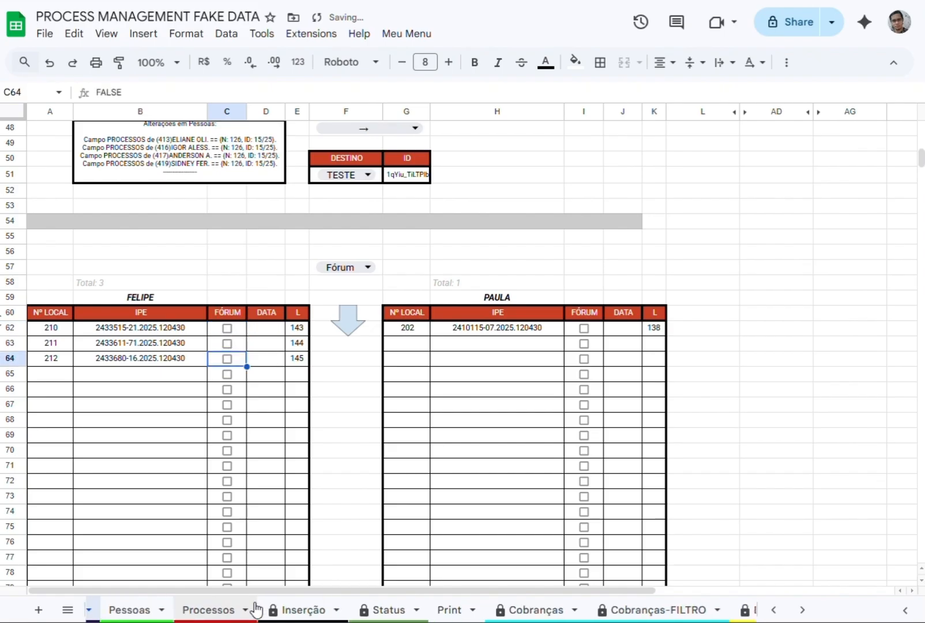
scroll(539, 610, "down", 1)
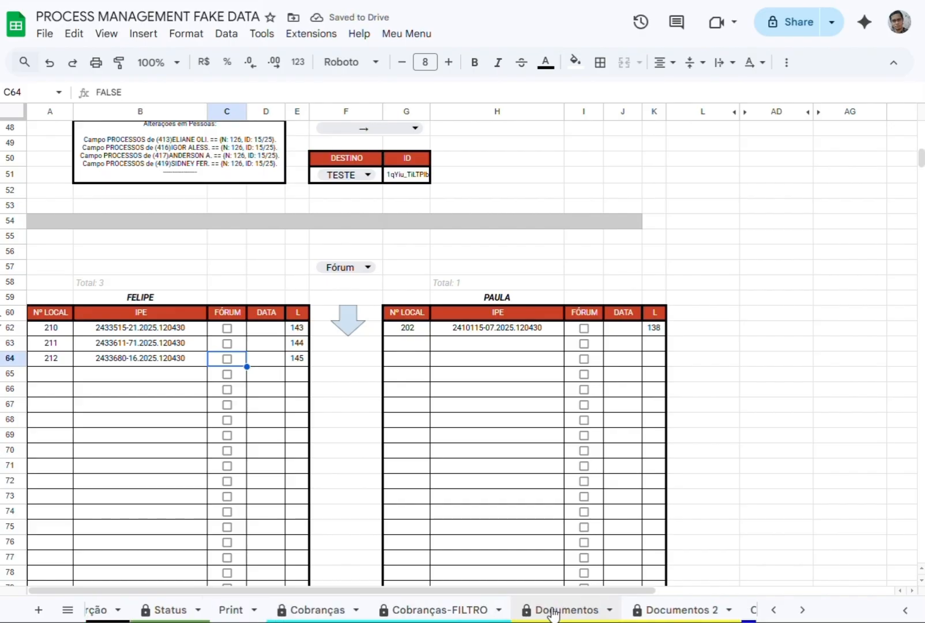
left_click(541, 605)
scroll(404, 245, "down", 5)
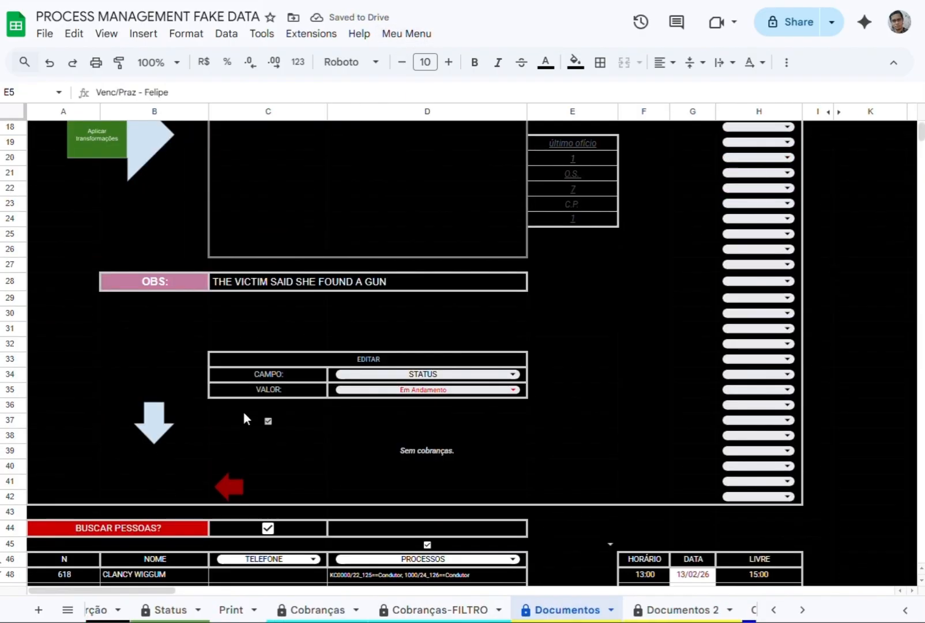
left_click(170, 429)
scroll(383, 268, "up", 4)
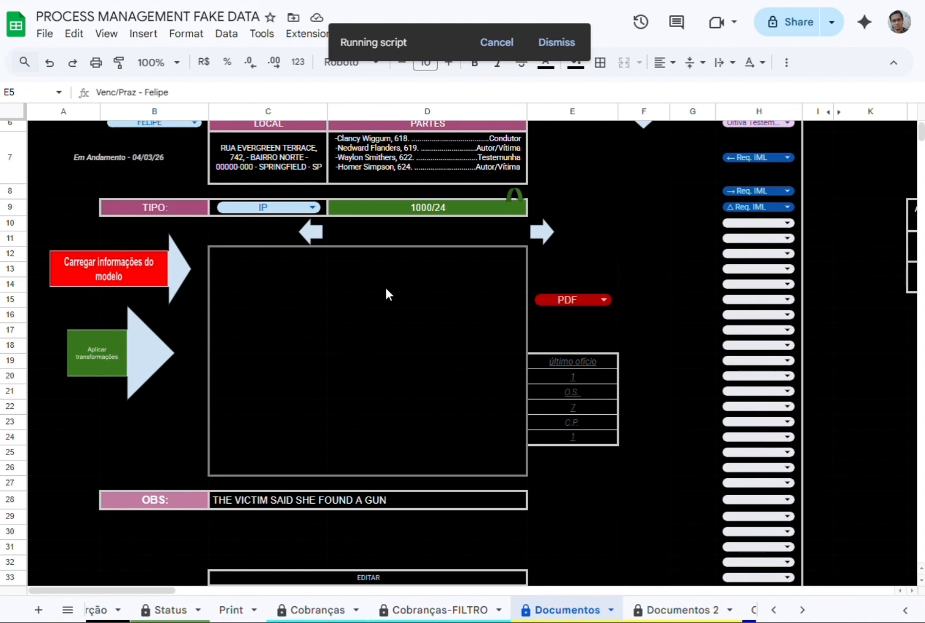
scroll(383, 312, "up", 2)
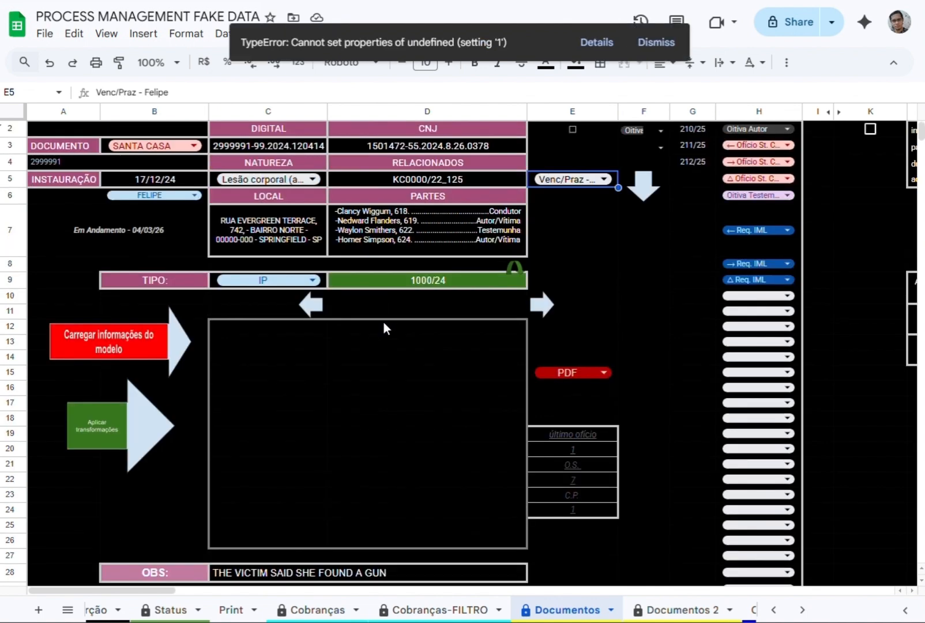
scroll(383, 328, "down", 2)
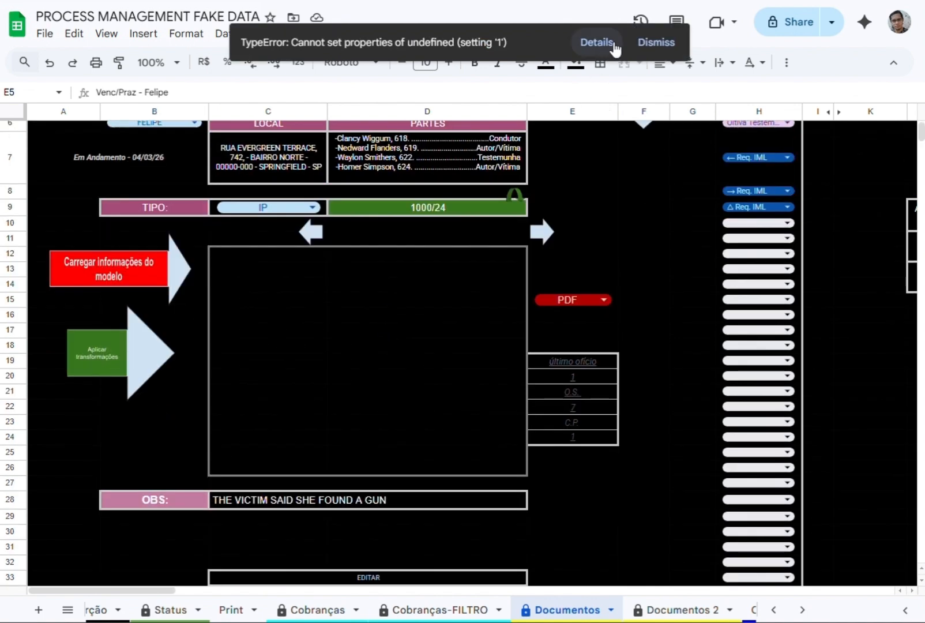
left_click(652, 43)
scroll(197, 464, "down", 4)
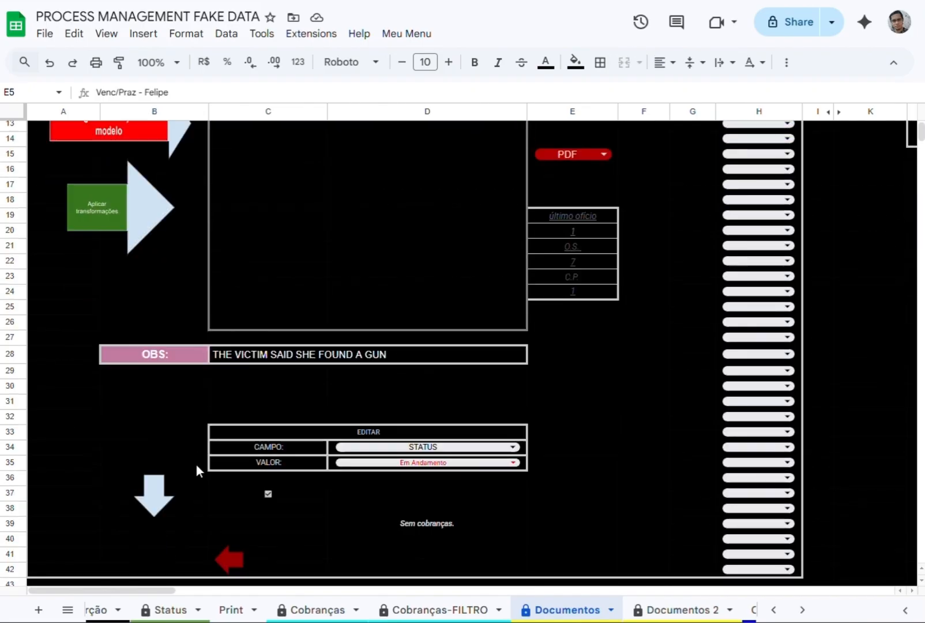
scroll(203, 458, "up", 5)
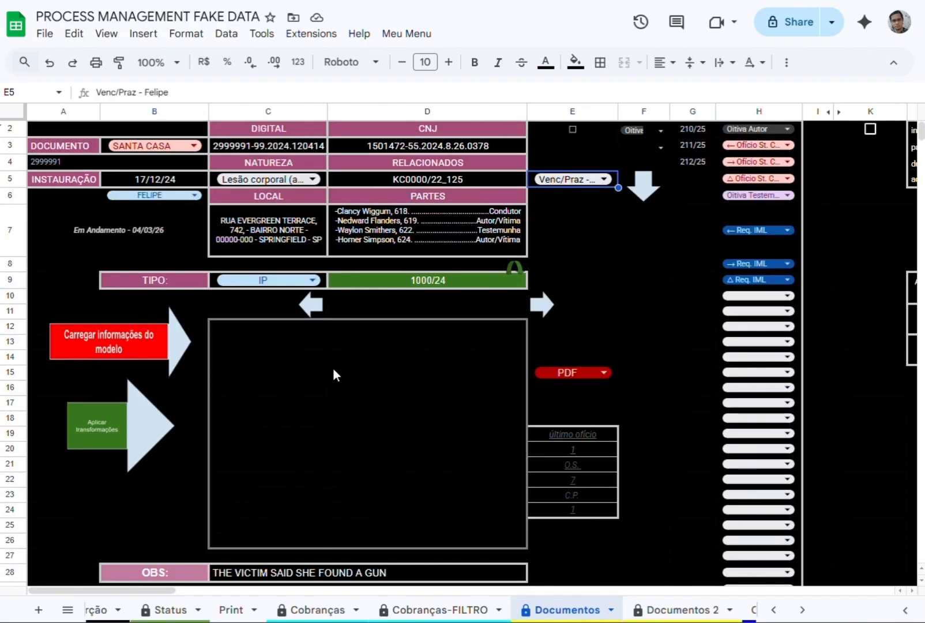
Choose DILIGÊNCIAS as the list in E5 and advance to its first process, 170/24.
left_click(571, 179)
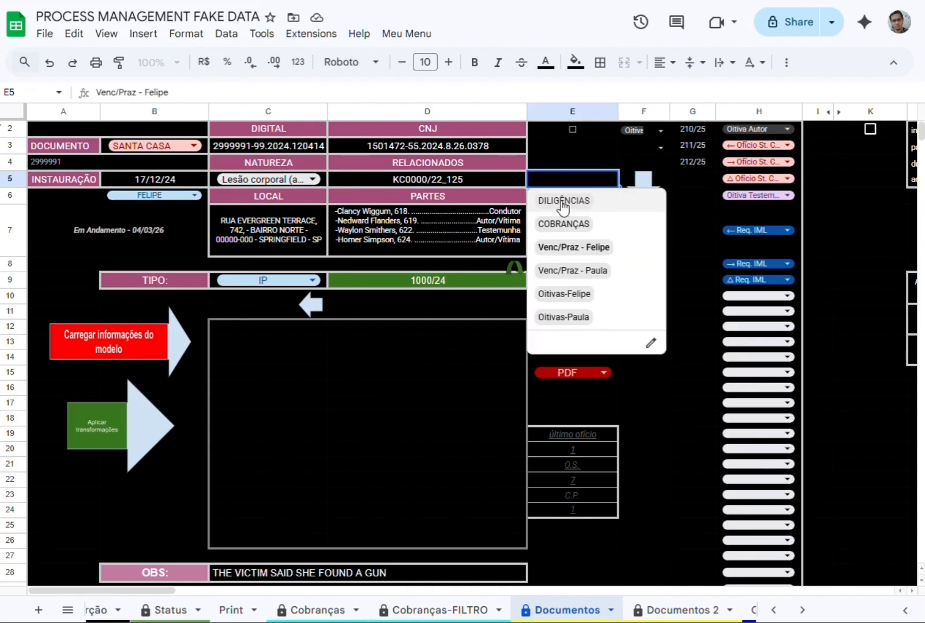
left_click(562, 202)
left_click(542, 305)
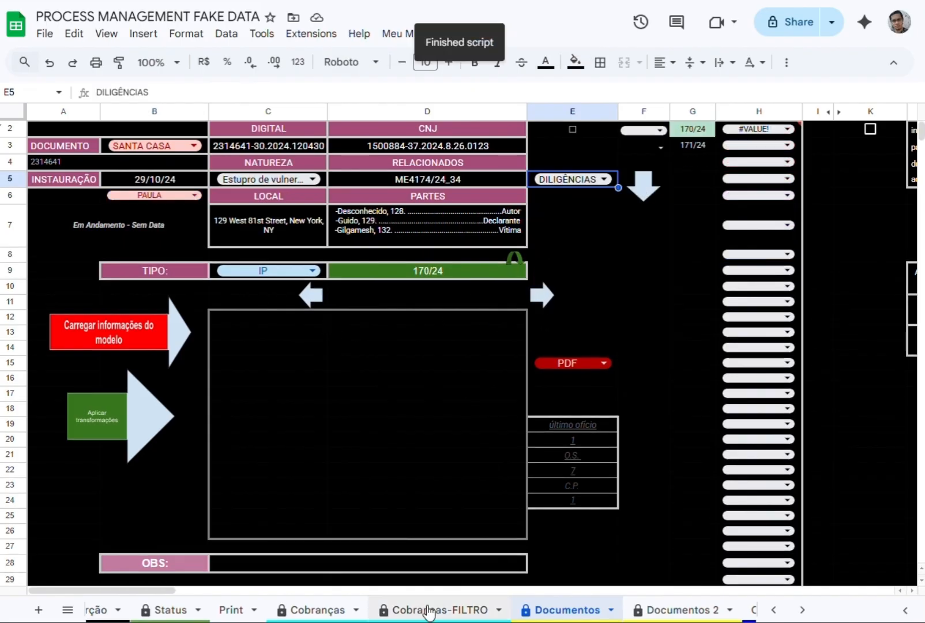
Load the DILIGÊNCIAS process list with the arrow script beside E5 and assign △ Req. IML to process 170/24 in F2.
left_click(644, 185)
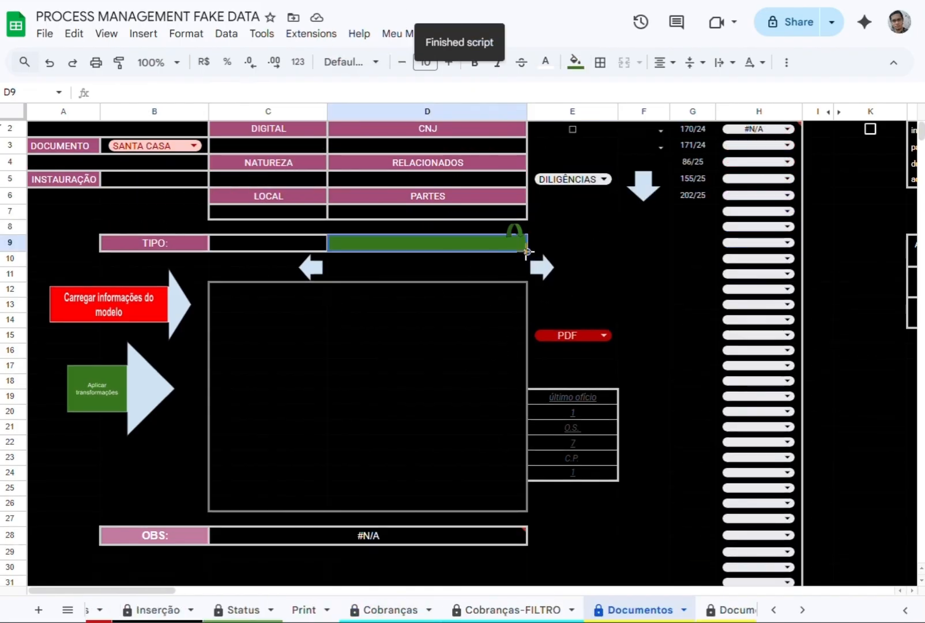
left_click(644, 130)
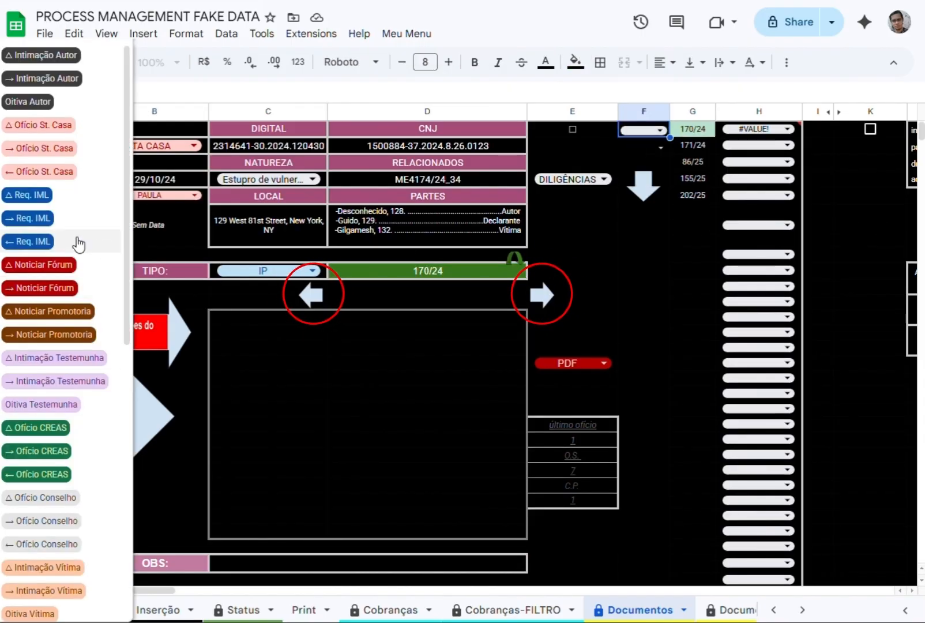
left_click(76, 240)
Browse the process list with the previous and next arrow scripts, ending on process 86/25.
left_click(542, 296)
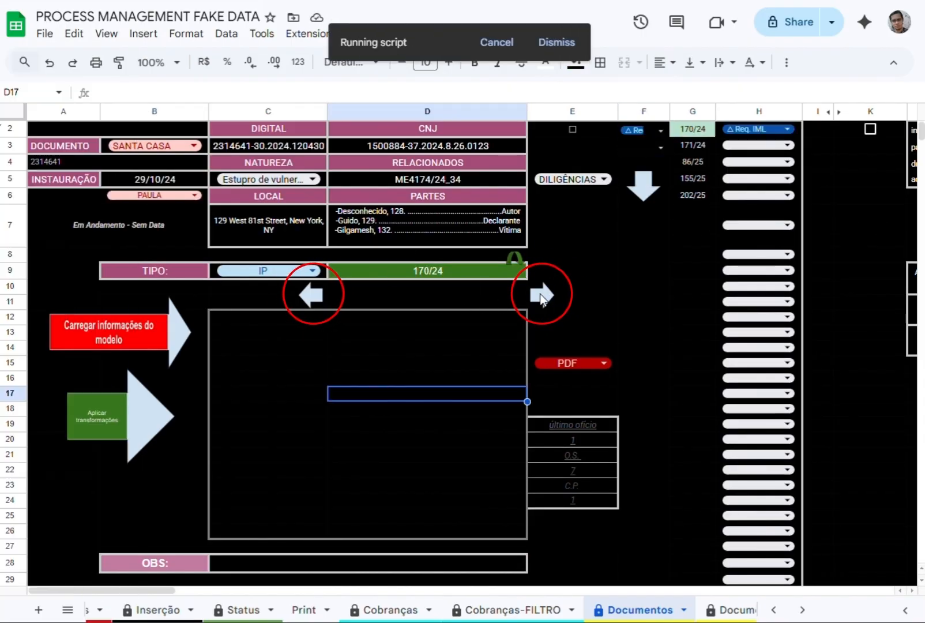
left_click(311, 296)
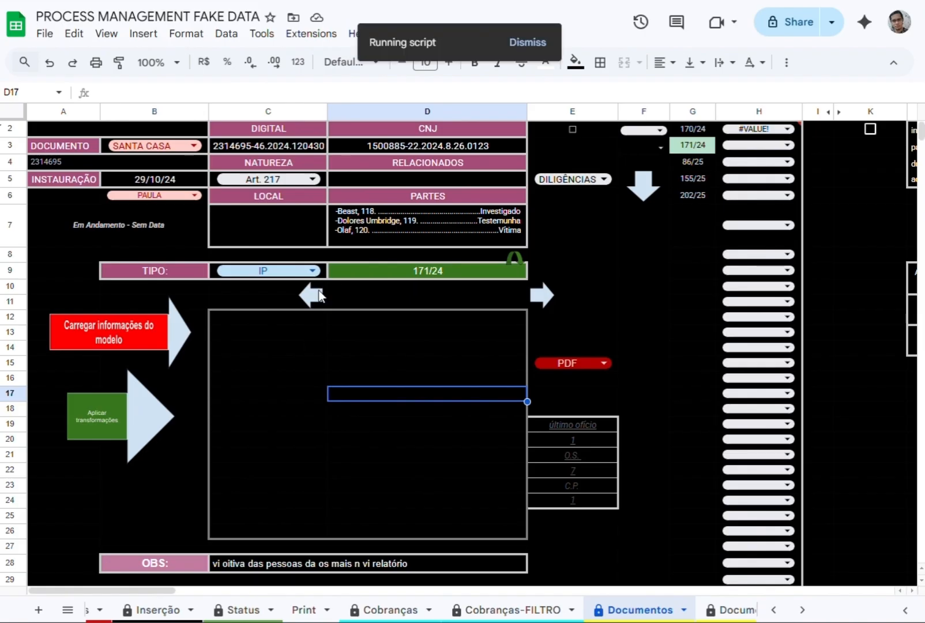
left_click(537, 297)
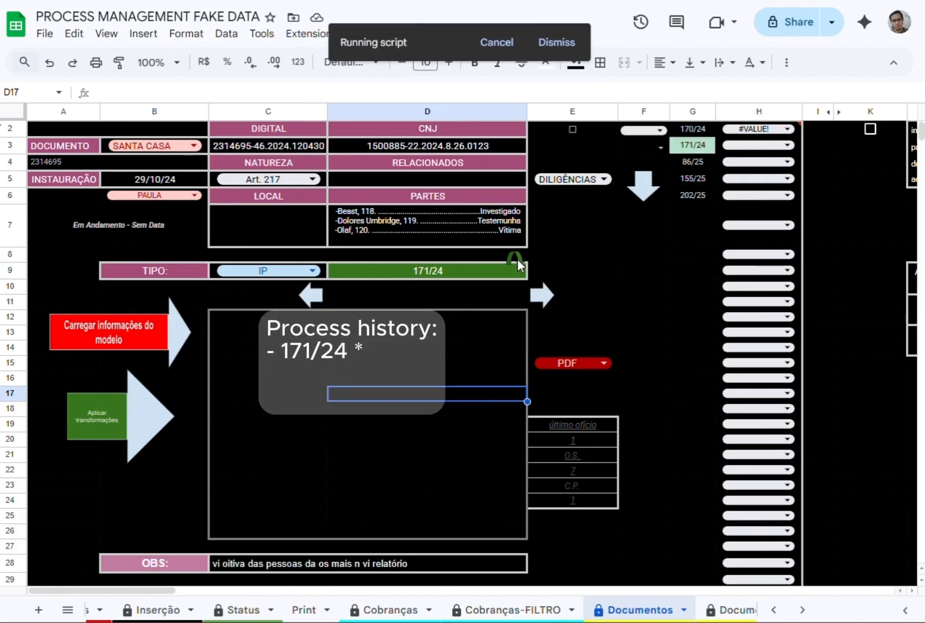
Open process 1000/24 through D9, outside the list, and return to process 86/25 with the return-arrow script.
left_click(431, 269)
type("1")
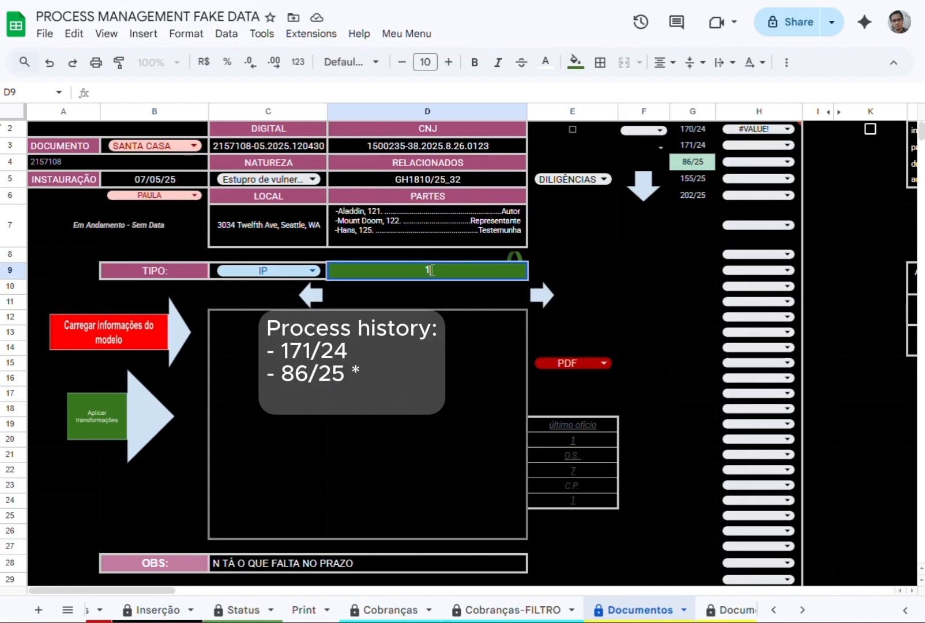
type("000/24")
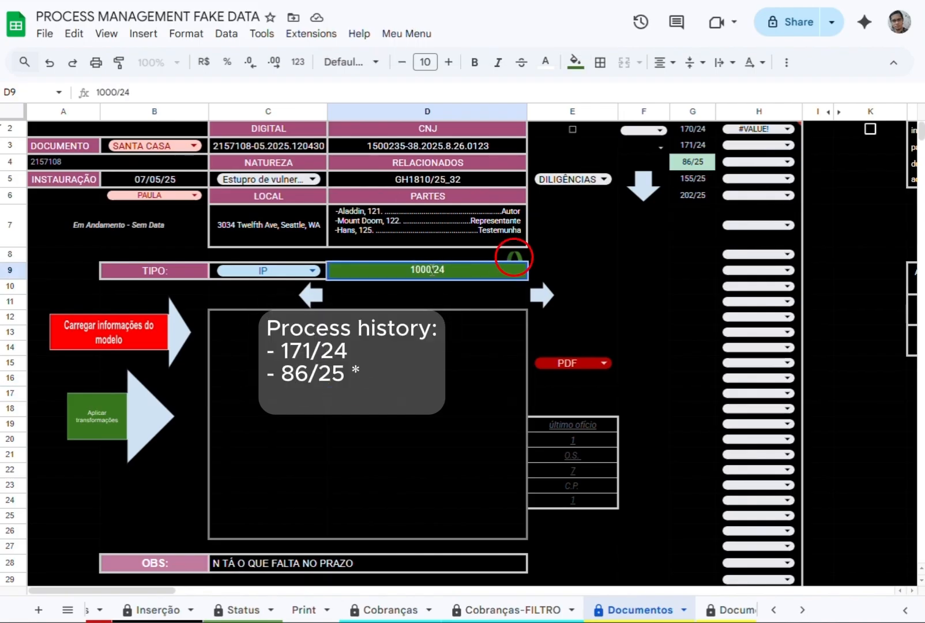
key("Return")
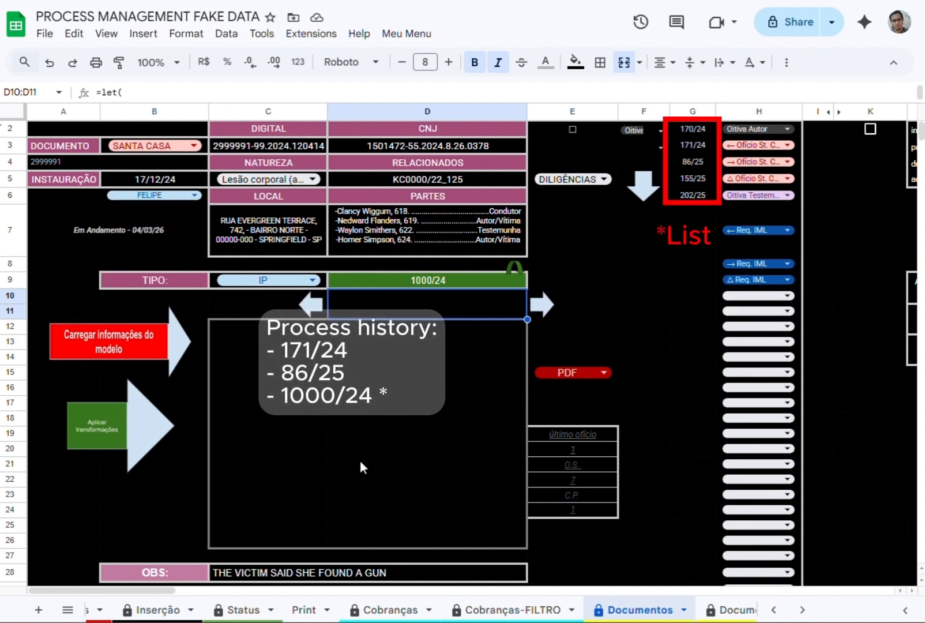
left_click(511, 266)
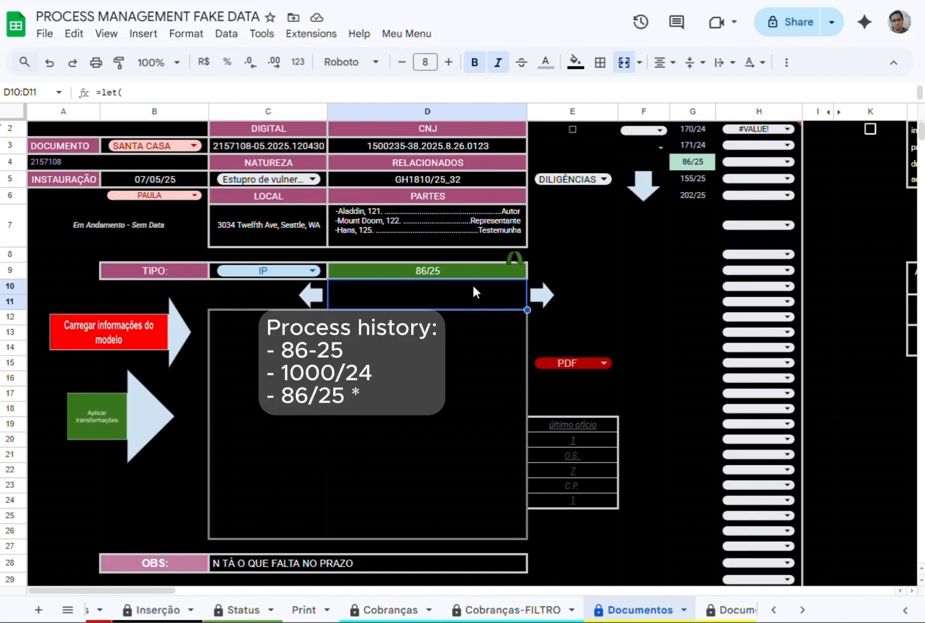
Assign the ← Ofício diligence to process 86/25 in F2.
left_click(664, 130)
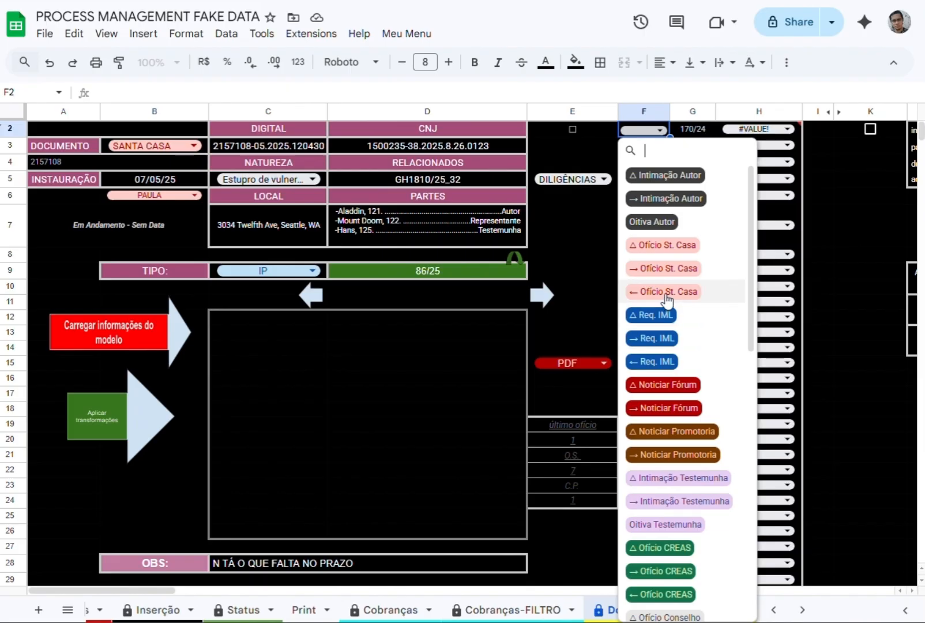
scroll(680, 418, "down", 6)
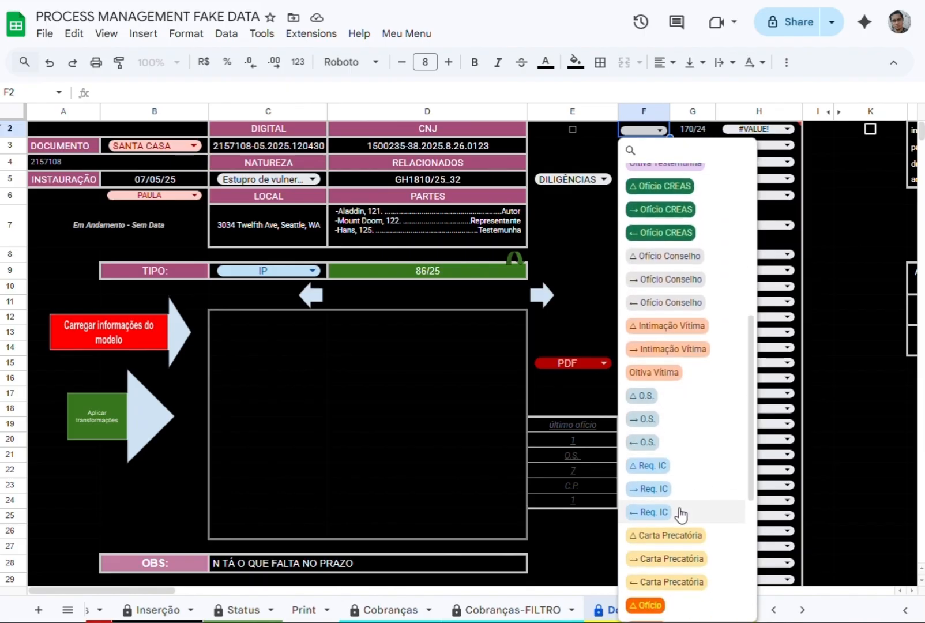
scroll(671, 528, "down", 4)
left_click(652, 439)
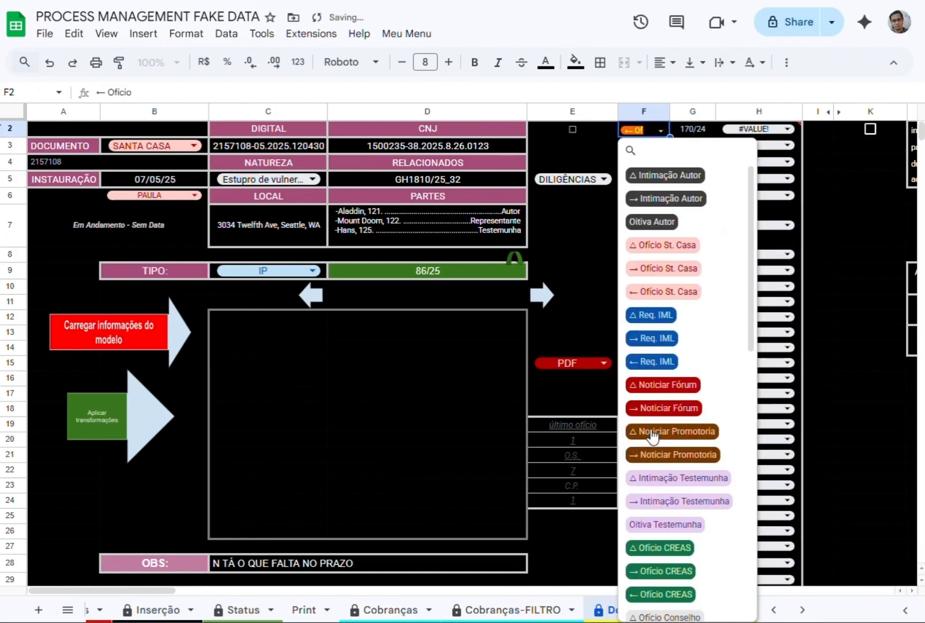
left_click(403, 420)
left_click(436, 271)
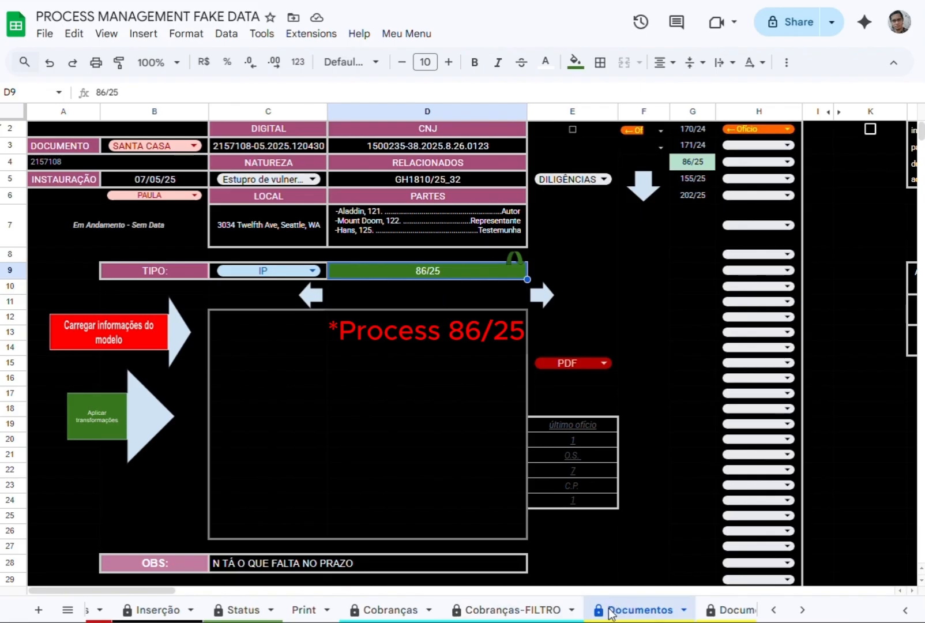
In the Cobranças-FILTRO sheet, set the clerk filter under ESCRIVÃO E DESTINO to TODOS.
left_click(513, 610)
left_click(346, 173)
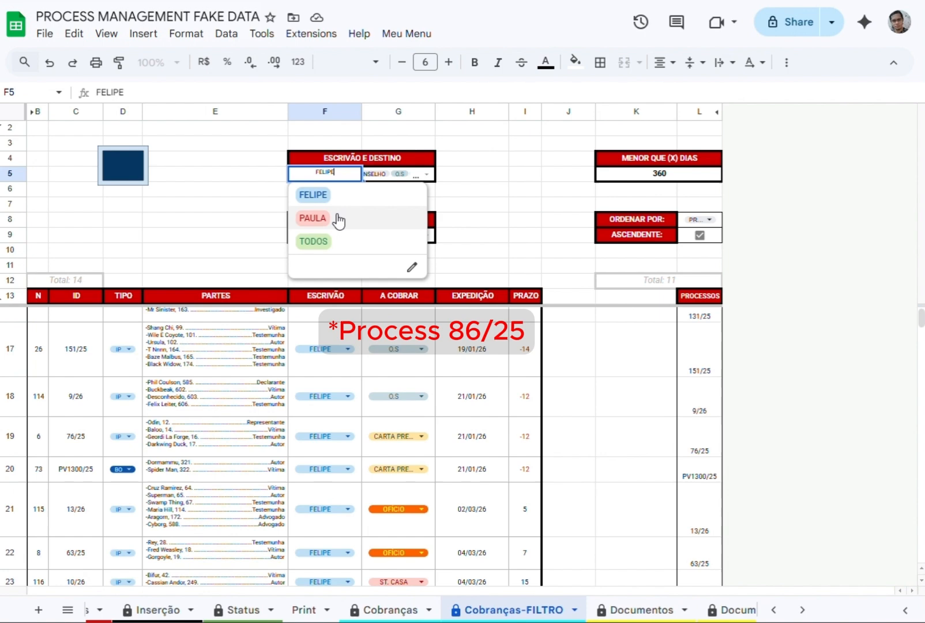
left_click(323, 241)
Examine the parties, clerk, dispatch date and deadline in the Ofício entry of process 86/25.
scroll(256, 467, "down", 3)
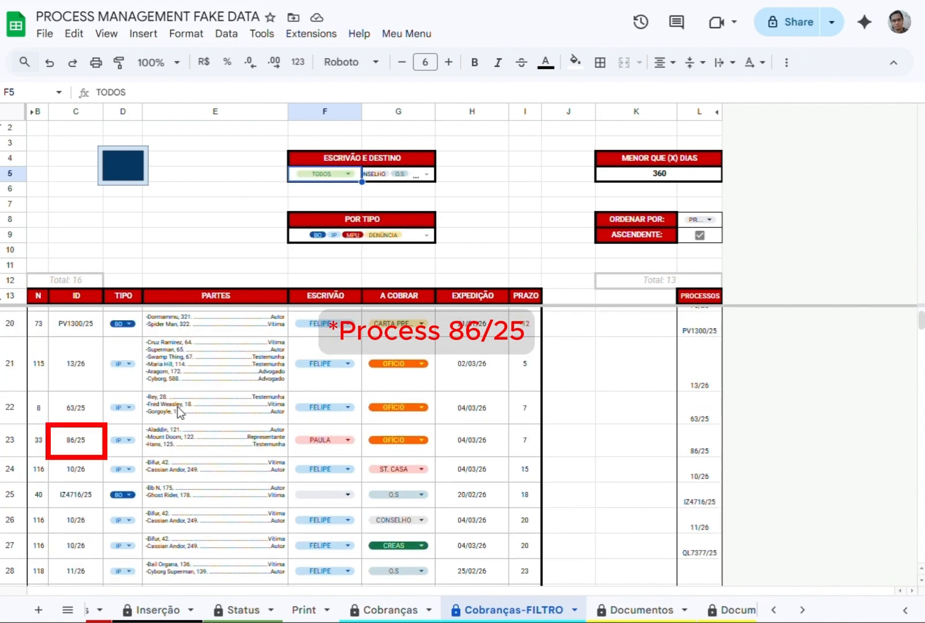
left_click(178, 441)
left_click(353, 451)
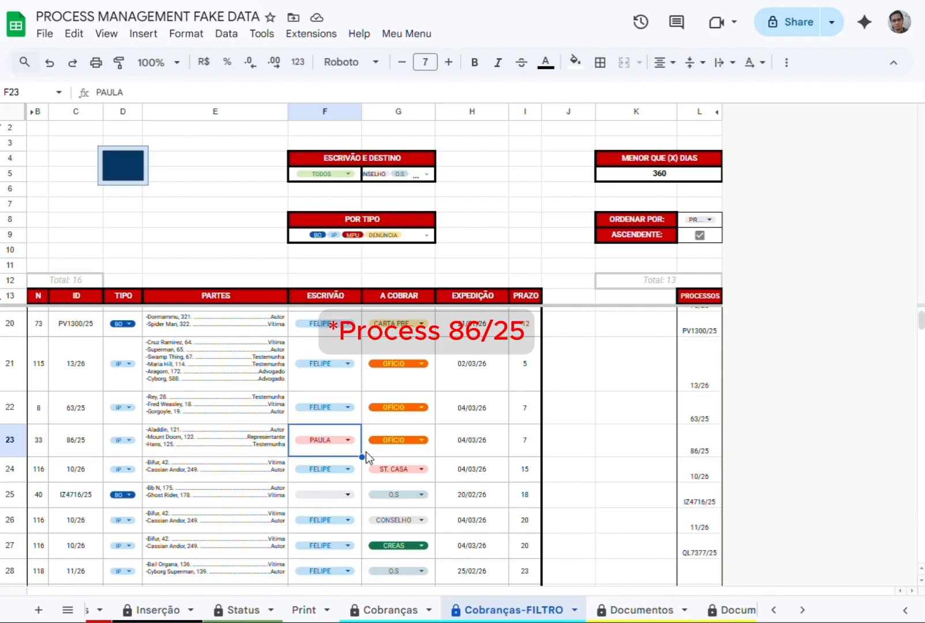
left_click(499, 454)
left_click(525, 450)
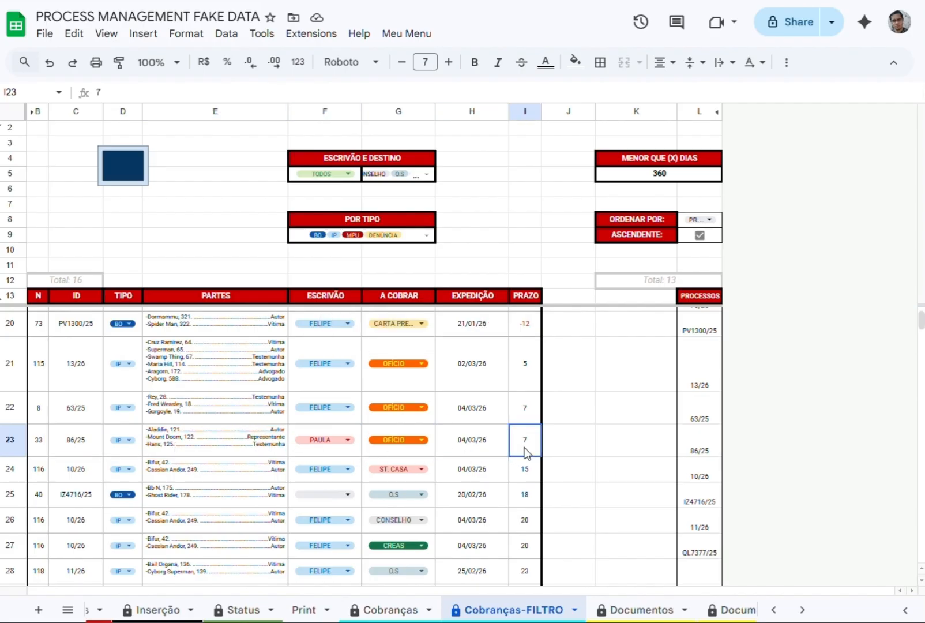
left_click(181, 449)
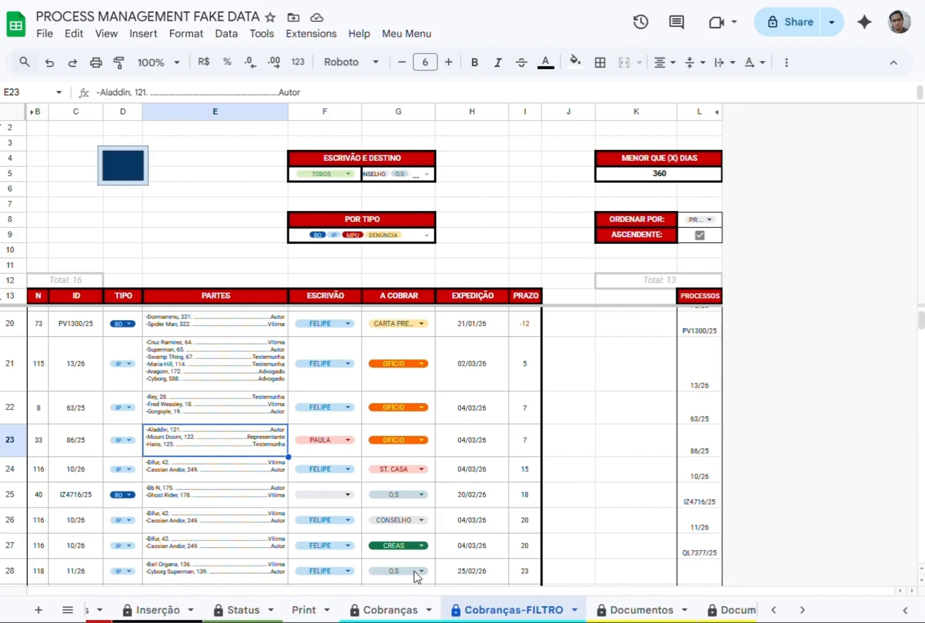
In the Documentos sheet, set the last C.P. number in E24 to 10.
left_click(638, 612)
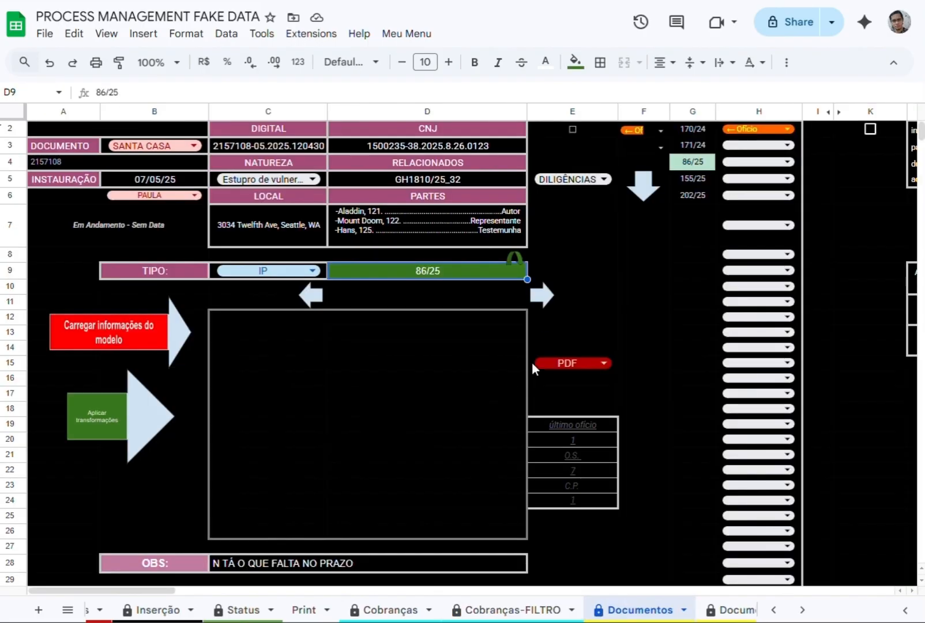
left_click(553, 499)
type("10")
key("Return")
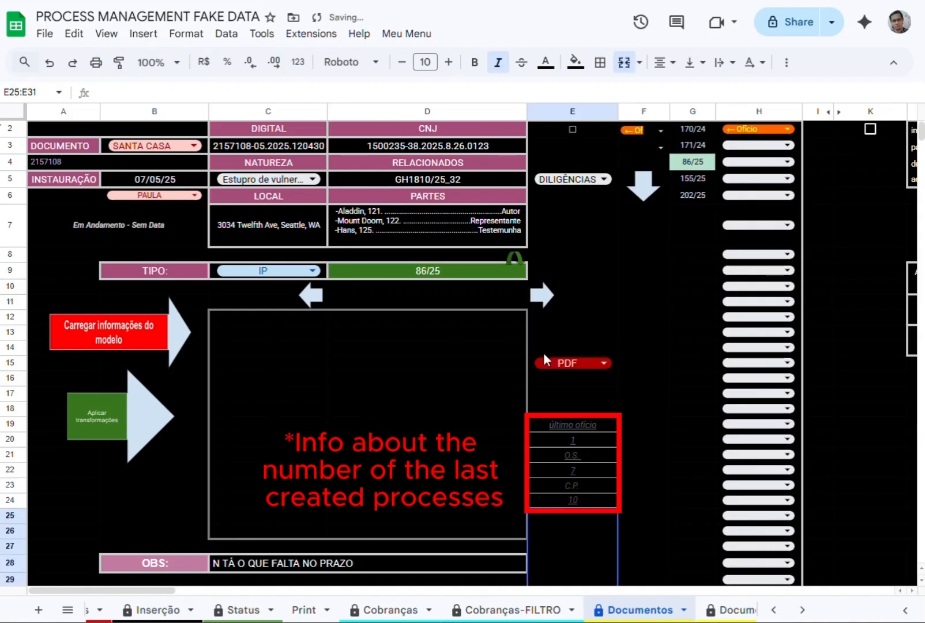
In Documentos 2, set the last O.S. number in E22 to 5454 and check the synced value in Documentos.
left_click(727, 609)
double_click(579, 480)
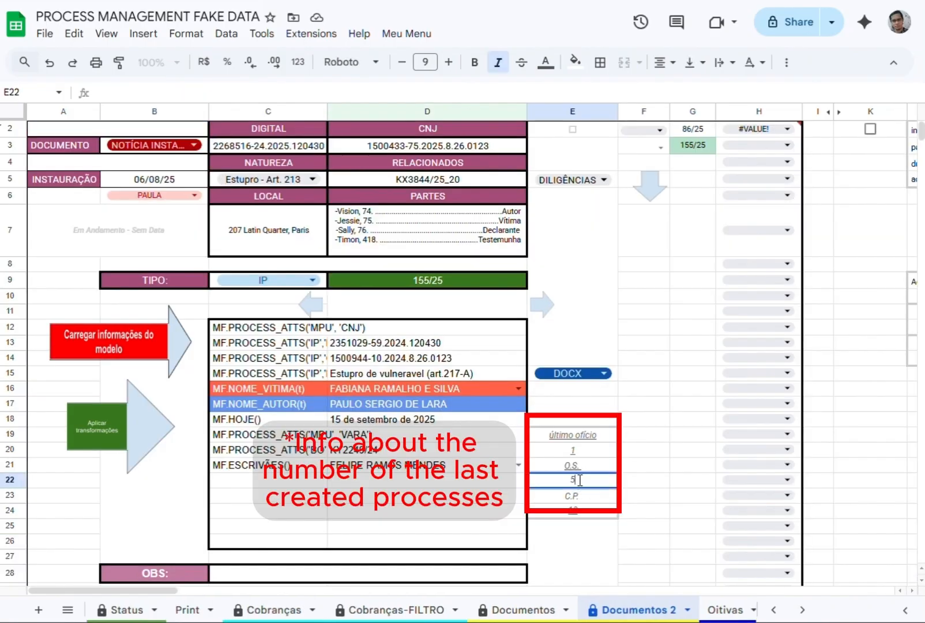
type("454")
key("Return")
left_click(522, 609)
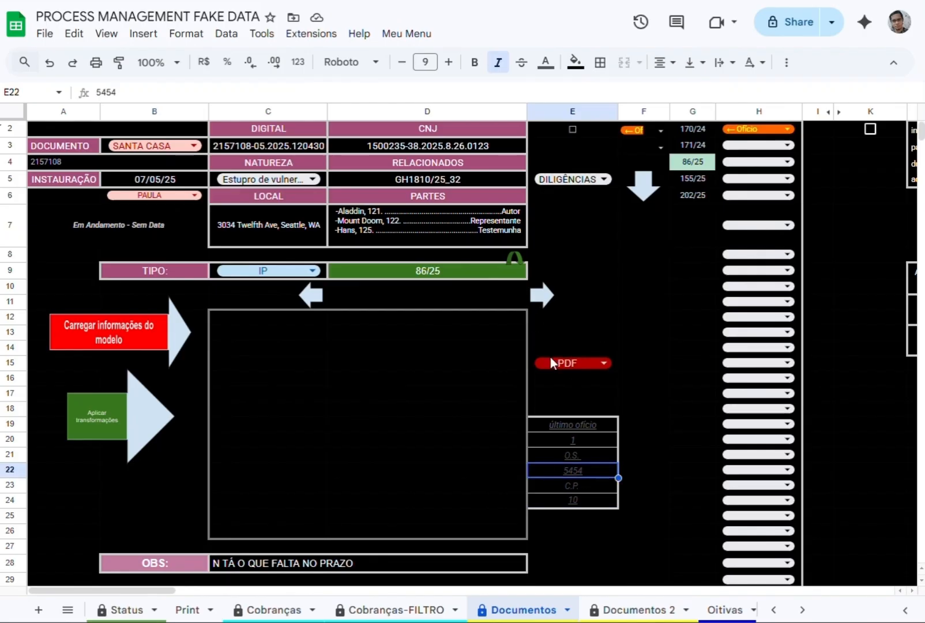
Turn on the time estimate with the K2 checkbox, inspect it in E3 and advance to process 155/25.
scroll(164, 600, "right", 5)
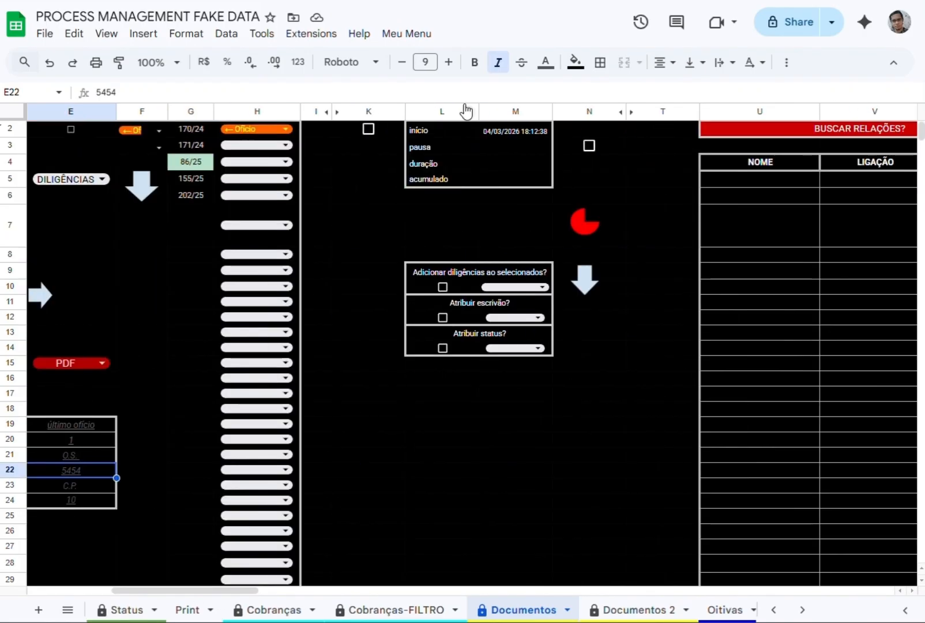
left_click(368, 129)
scroll(231, 597, "left", 5)
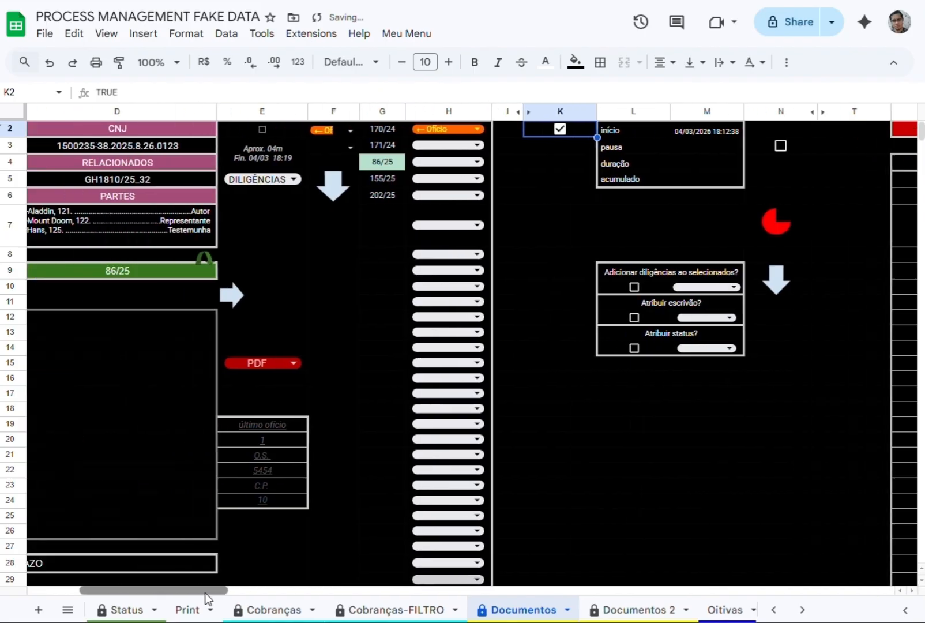
left_click(401, 147)
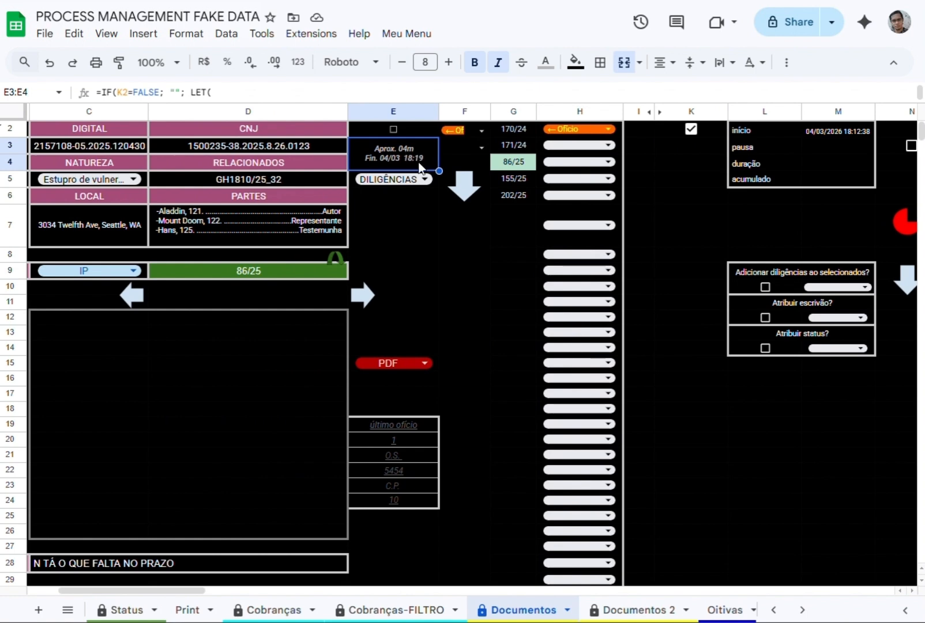
left_click(363, 297)
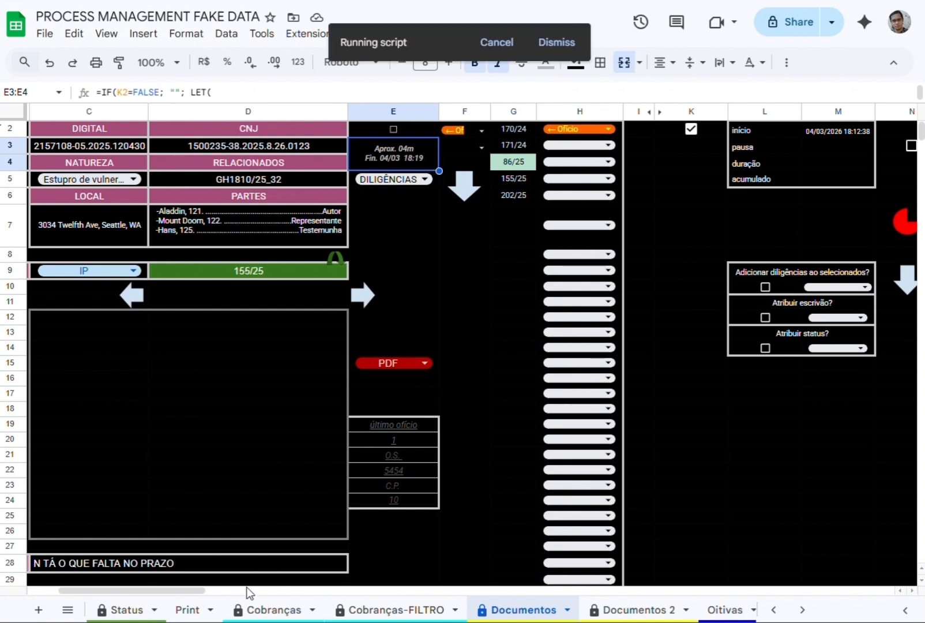
Pause the timer with the N3 checkbox, resume it and check the accumulated time in M5.
left_click_drag(195, 590, 218, 596)
left_click(718, 147)
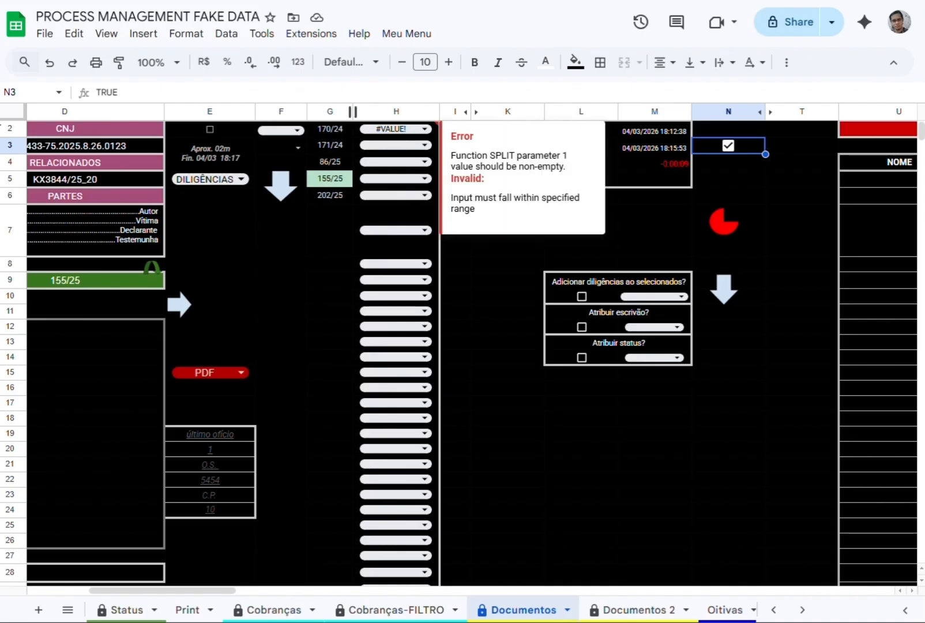
left_click(728, 146)
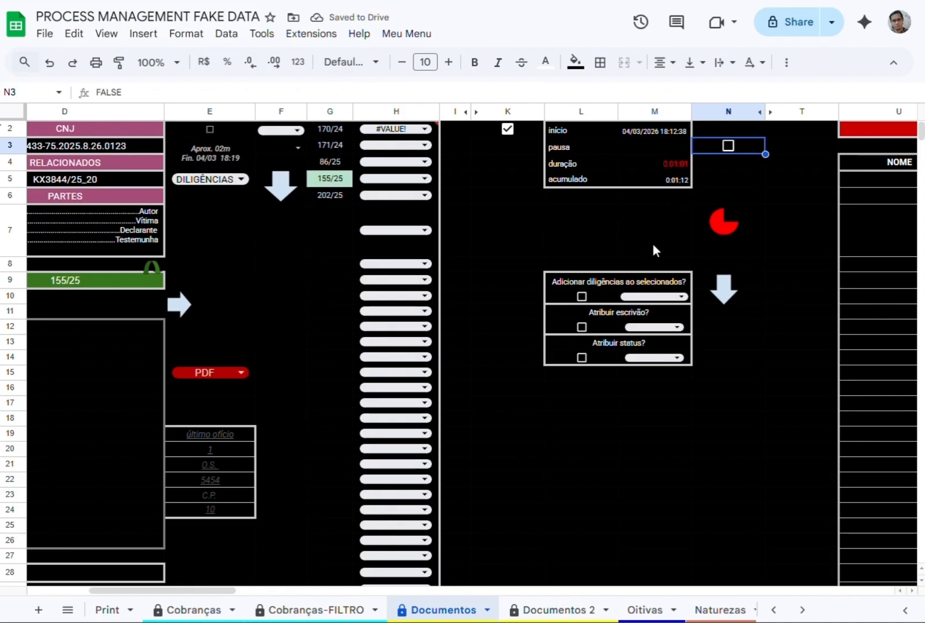
left_click(672, 182)
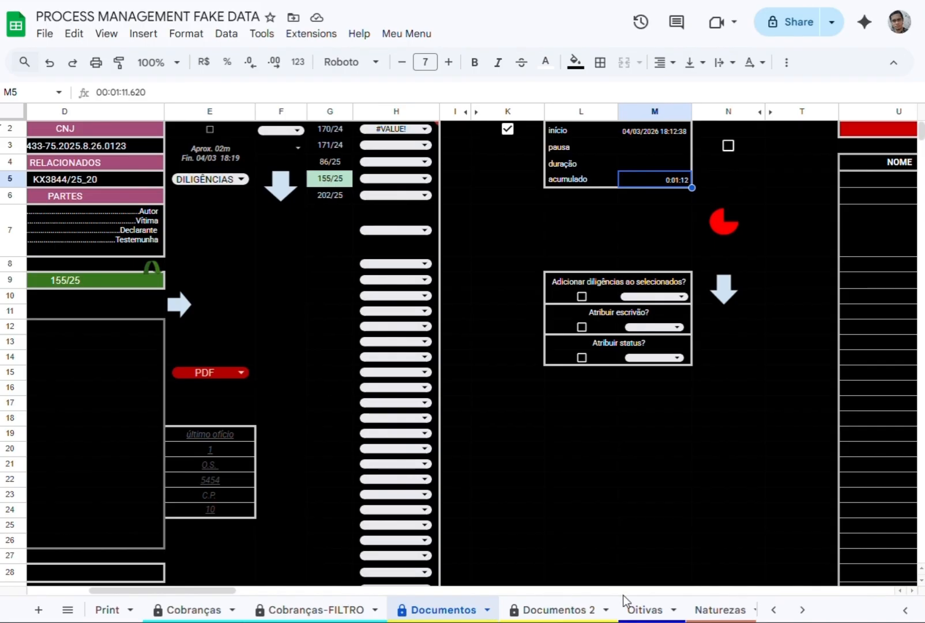
Run the red pie-shaped script to trim the list to start at process 155/25, and advance to 202/25.
left_click(728, 224)
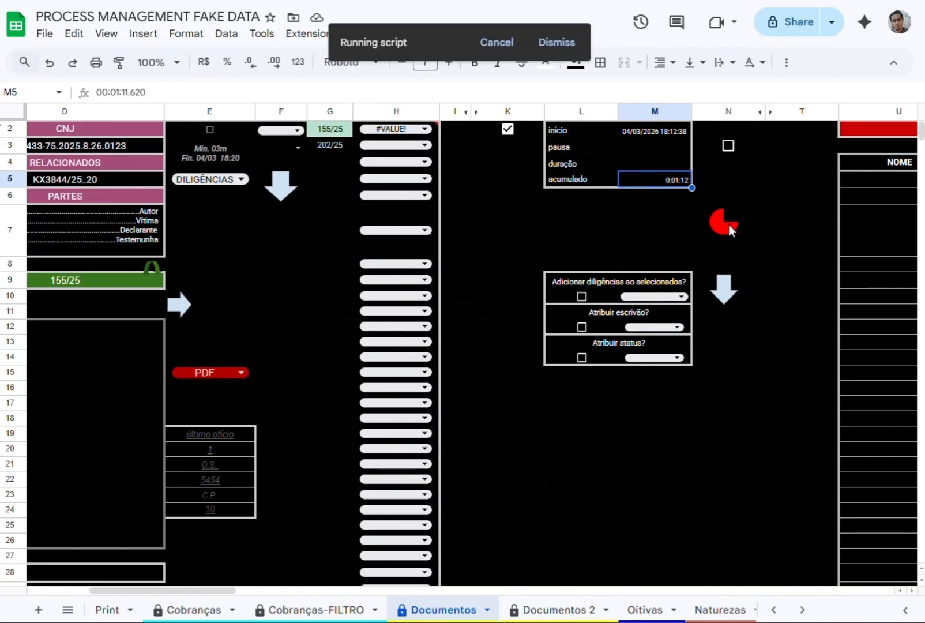
left_click(504, 307)
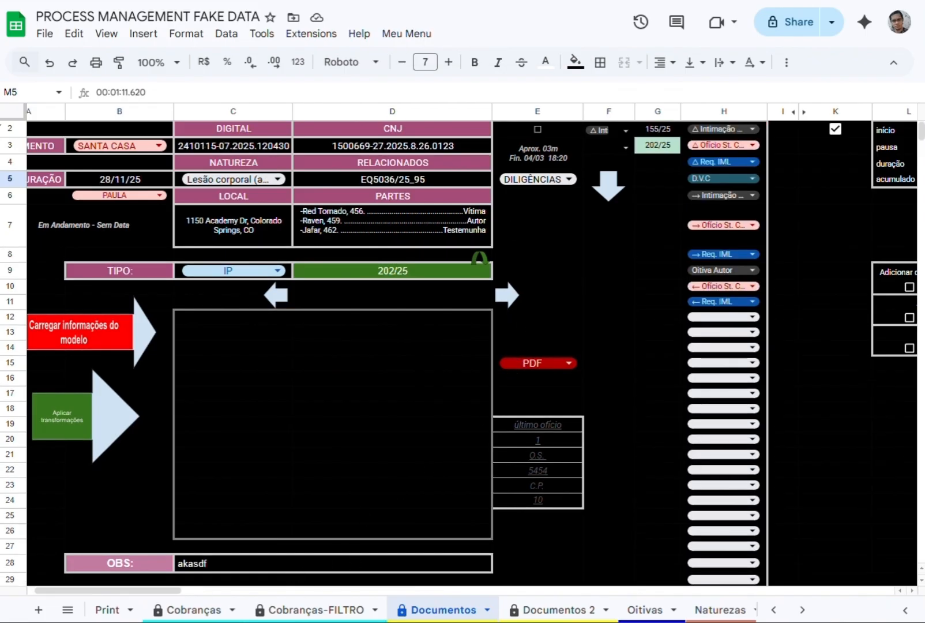
Check the follow-up entries of process 202/25 in the D37 block below EDITAR.
scroll(371, 385, "down", 5)
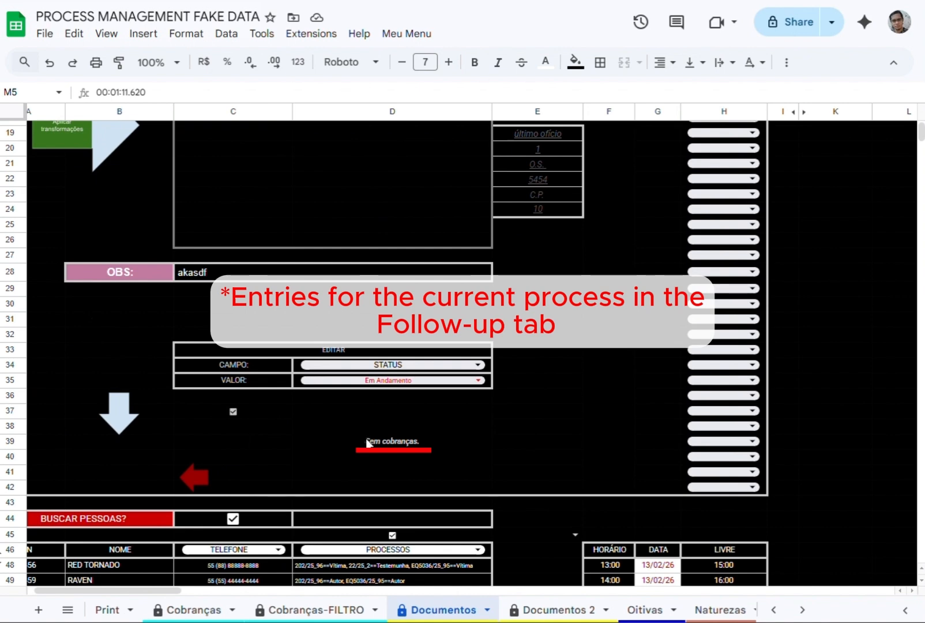
left_click(386, 449)
scroll(546, 400, "up", 5)
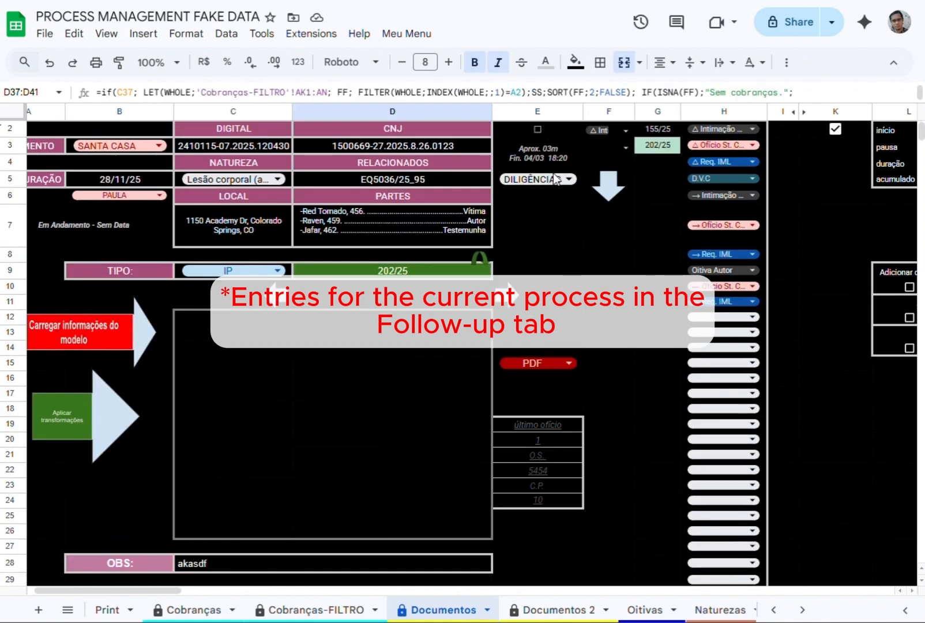
Deselect △ Ofício St. Casa and → Ofício St. Casa in the F3 diligences of process 202/25.
left_click(627, 131)
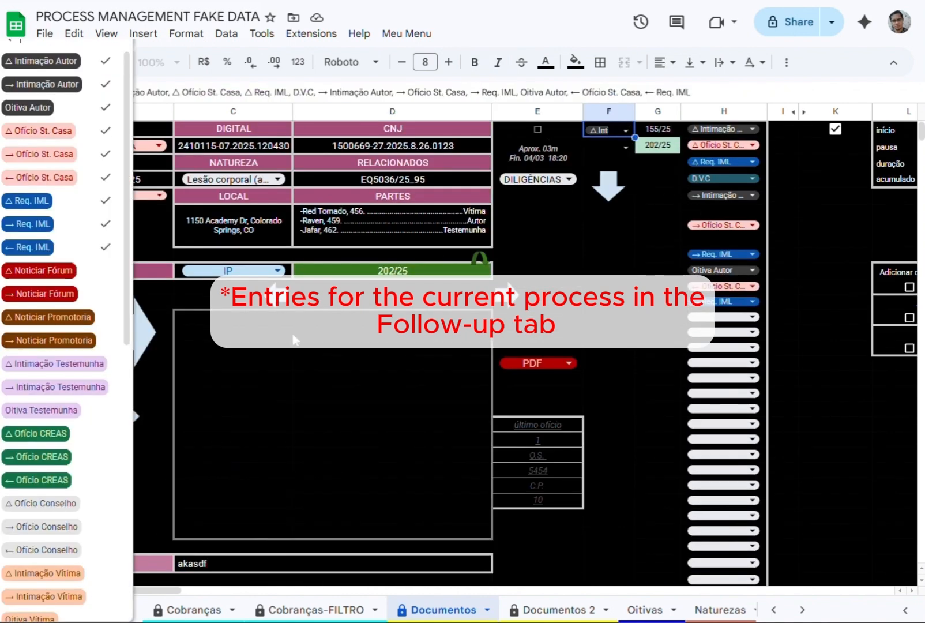
left_click(539, 129)
left_click(627, 148)
left_click(663, 276)
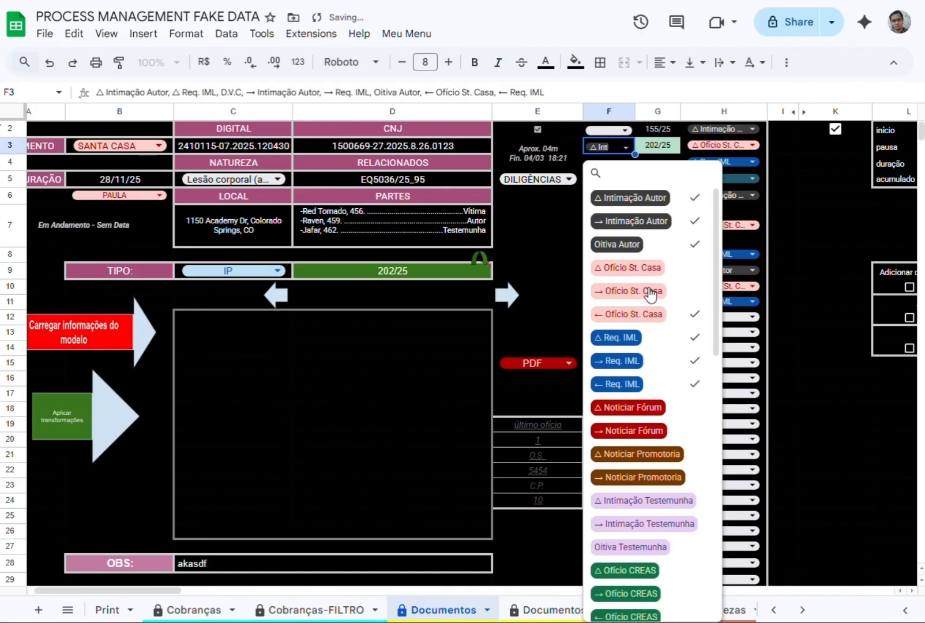
left_click(537, 128)
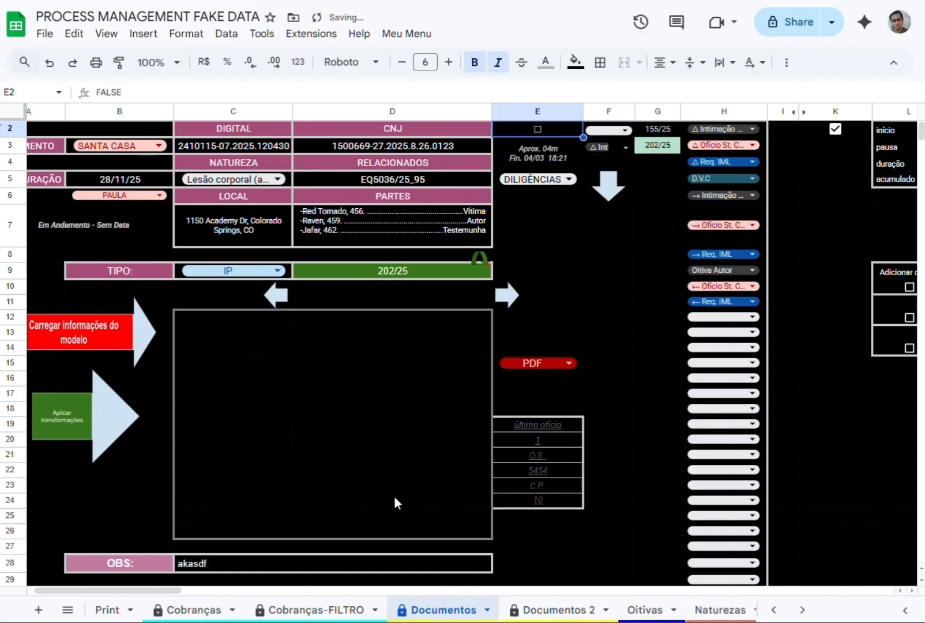
Run the dark blue square script in Cobranças-FILTRO and locate the follow-up entry of process 202/25.
left_click(363, 609)
left_click(122, 170)
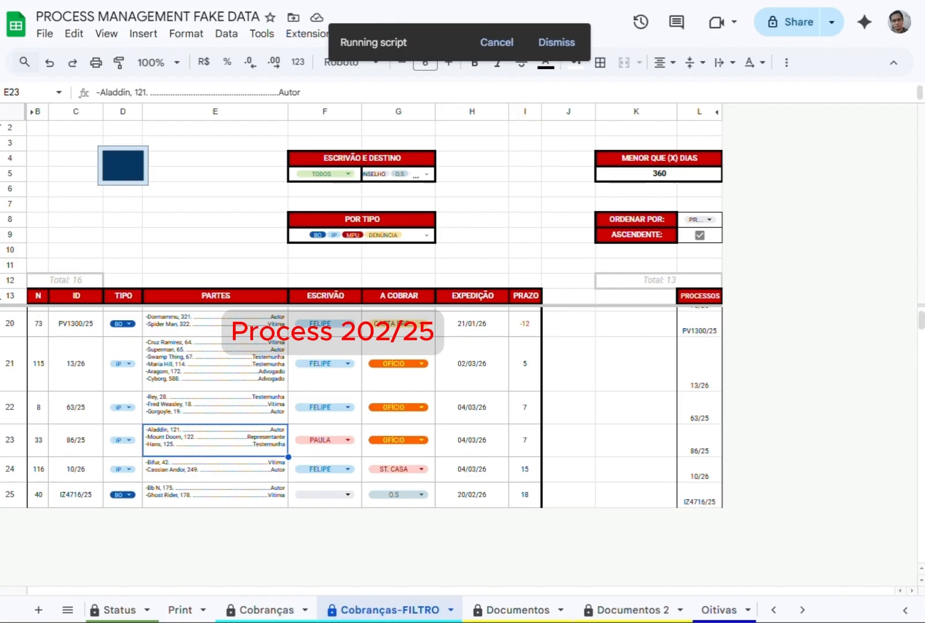
left_click(525, 610)
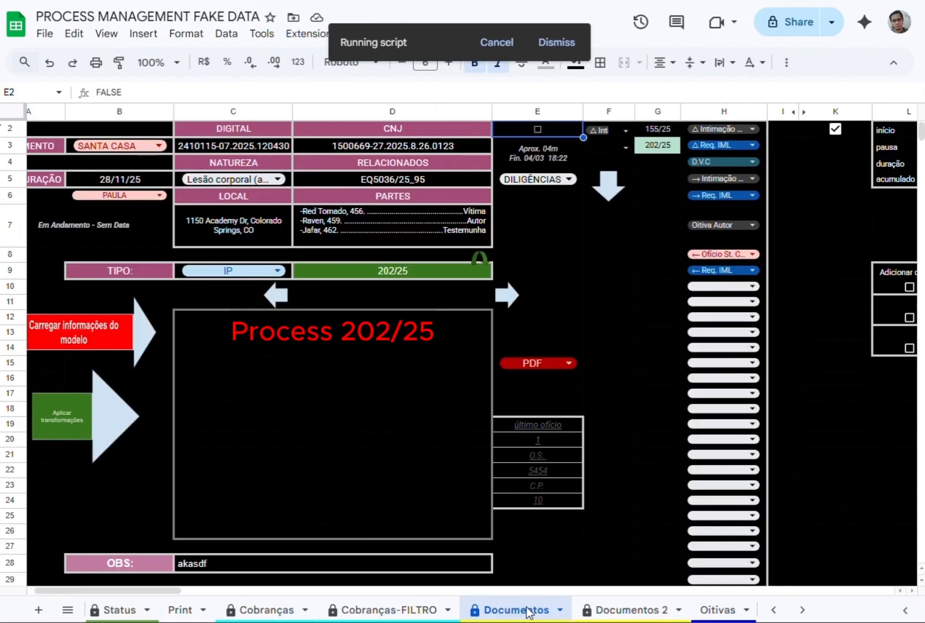
left_click(388, 614)
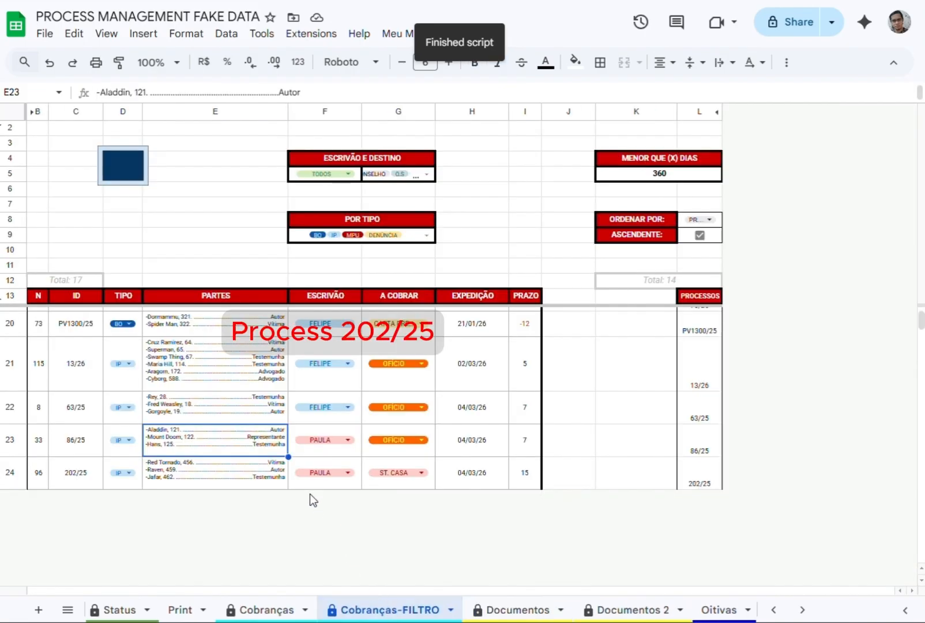
scroll(283, 436, "down", 3)
scroll(285, 437, "up", 2)
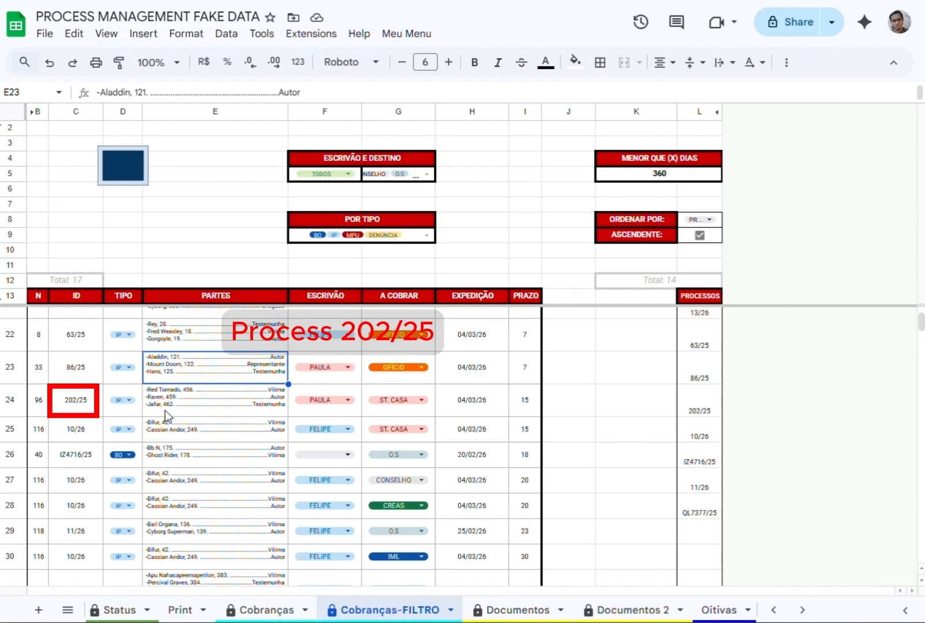
Check the ST. CASA follow-up of process 202/25 in the D37 block of Documentos.
left_click(533, 611)
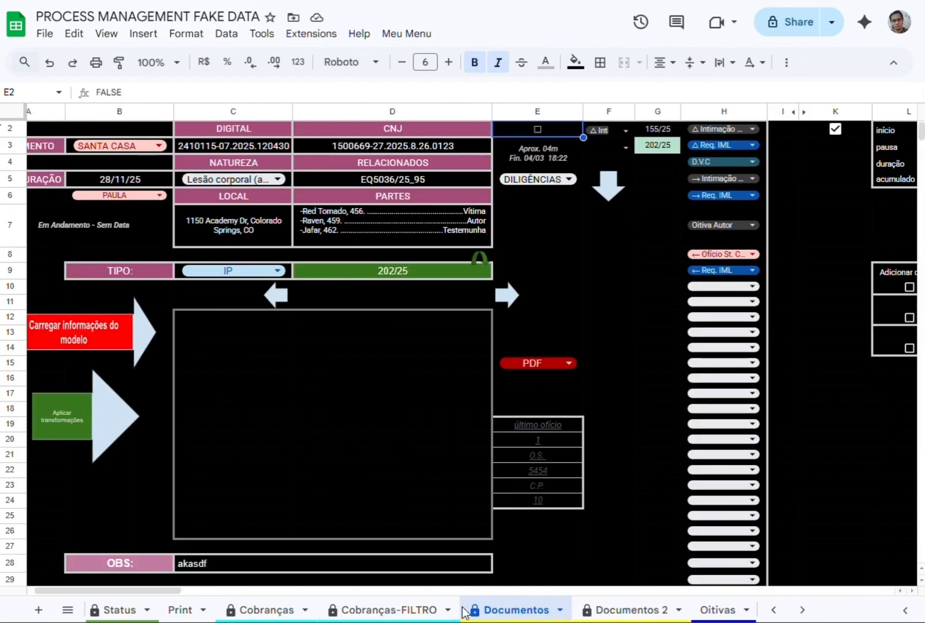
scroll(384, 490, "down", 8)
left_click(431, 451)
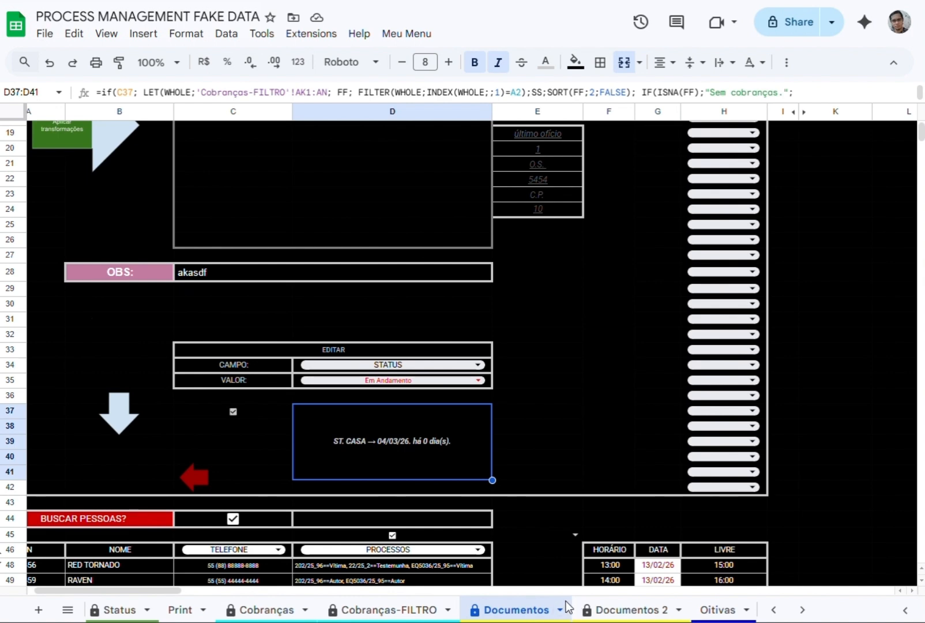
Set the date of process 202/25 in J24 of Cobranças-FILTRO to 28/02/26 and check it in Documentos.
left_click(418, 611)
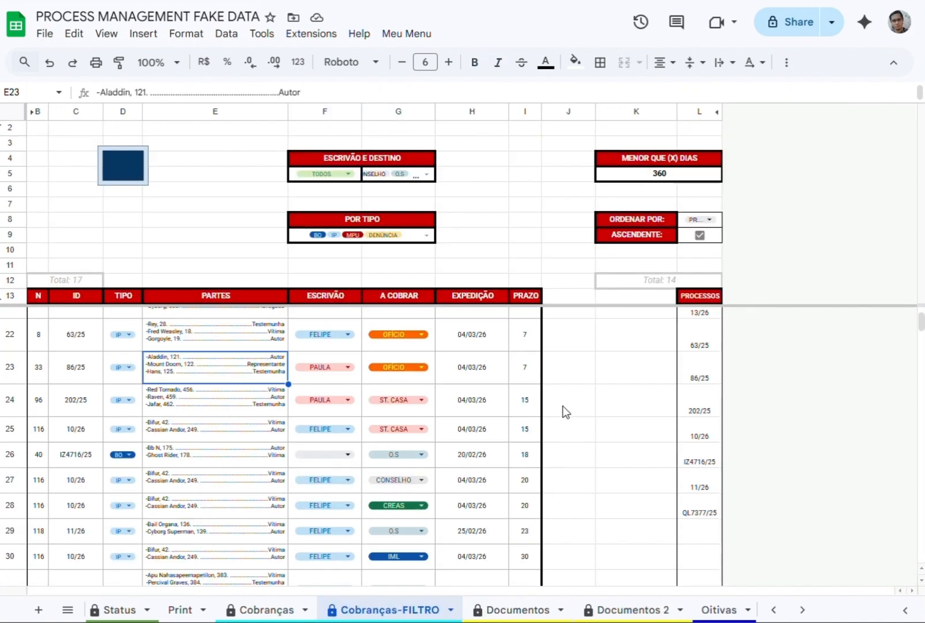
left_click(562, 407)
scroll(569, 433, "up", 1)
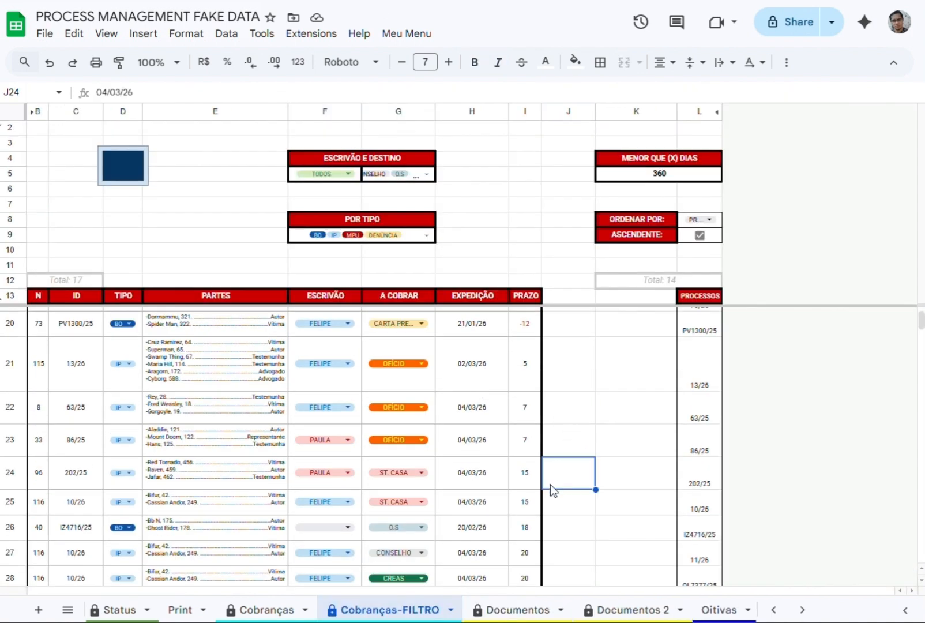
double_click(571, 473)
left_click(613, 269)
left_click(634, 376)
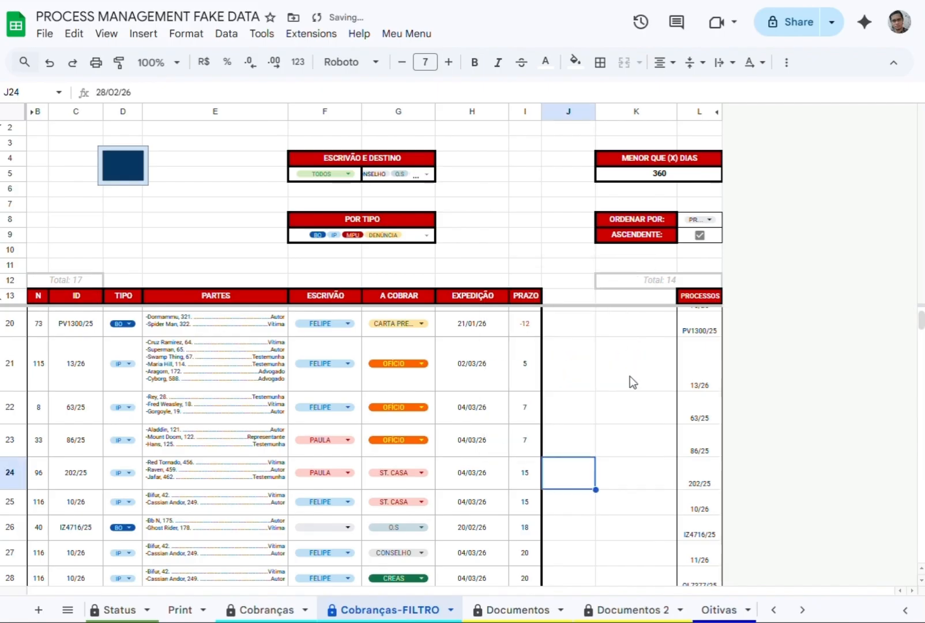
left_click(508, 610)
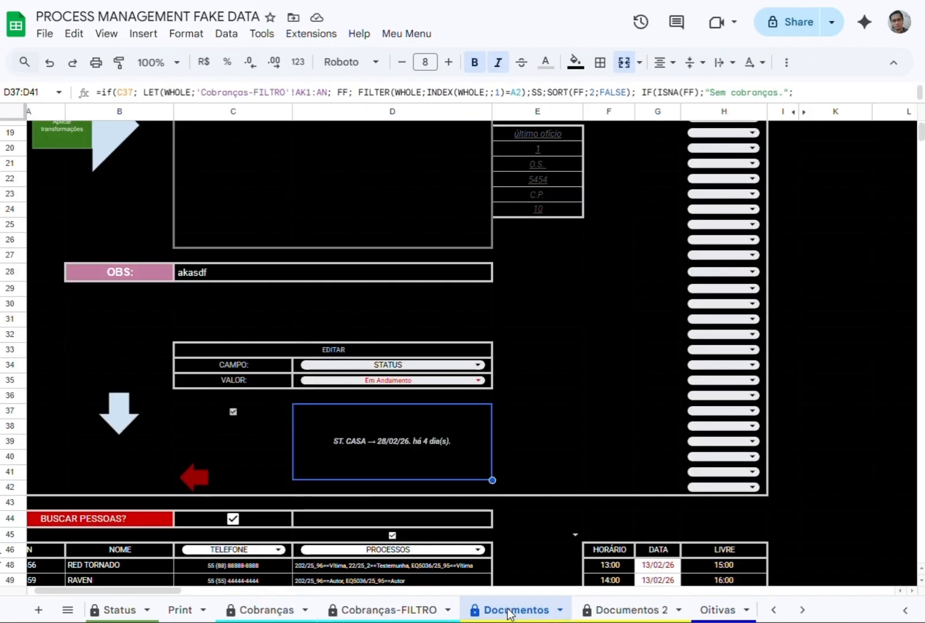
Switch CAMPO in the EDITAR block to EXTRA and back to STATUS while reviewing the editable fields.
scroll(378, 443, "up", 1)
left_click(594, 380)
left_click(406, 437)
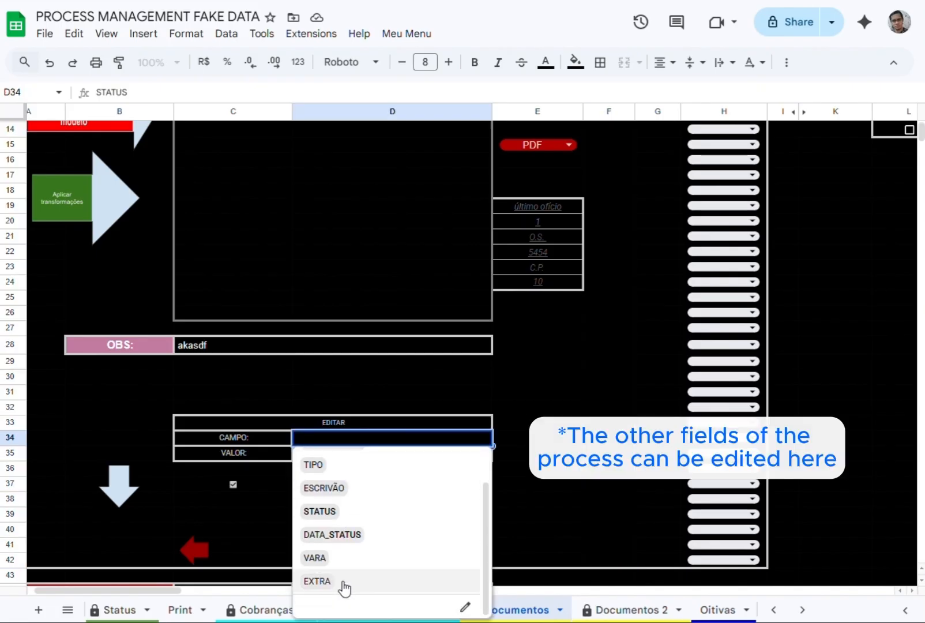
left_click(343, 584)
left_click(476, 437)
scroll(351, 548, "up", 1)
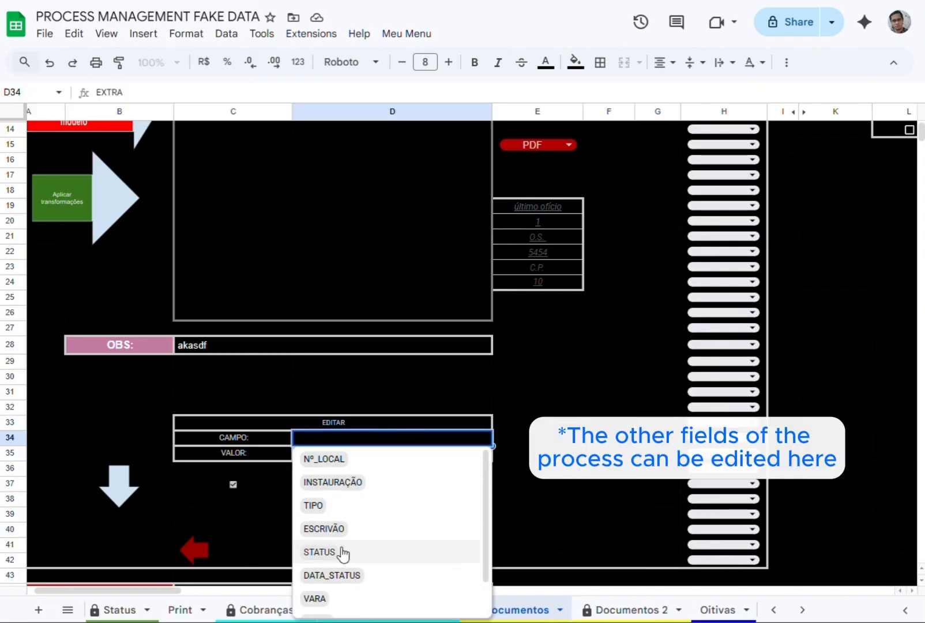
left_click(347, 553)
Run the light blue down-arrow script beside EDITAR to load the process 202/25 details and view them in columns A and B.
scroll(404, 437, "down", 3)
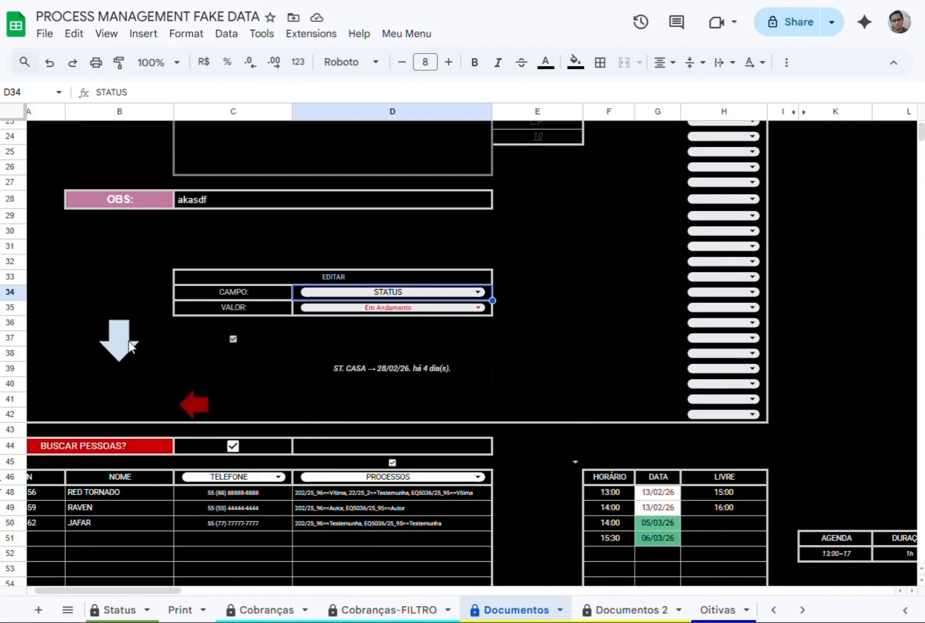
scroll(482, 245, "up", 7)
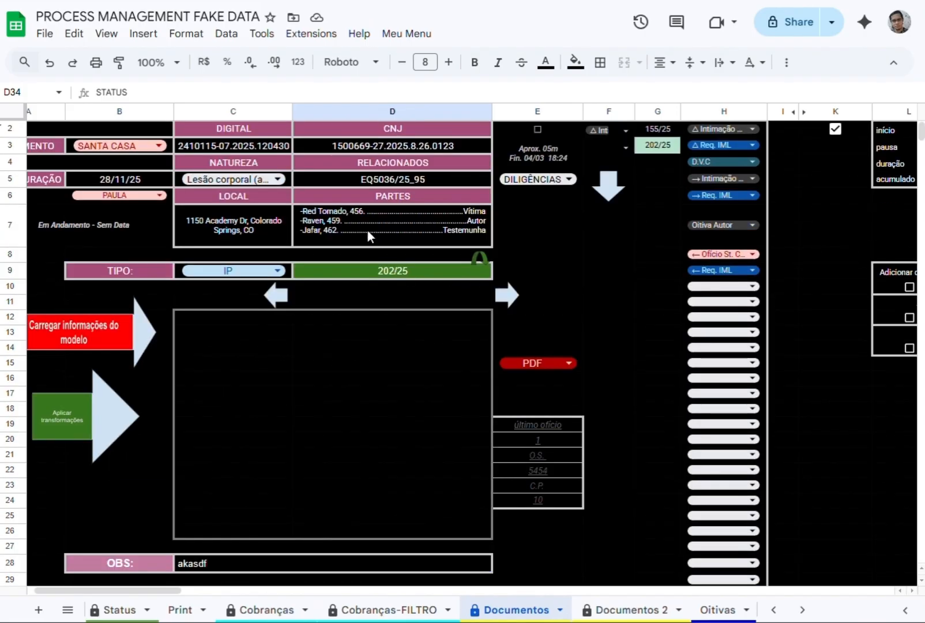
scroll(367, 229, "down", 5)
left_click(122, 414)
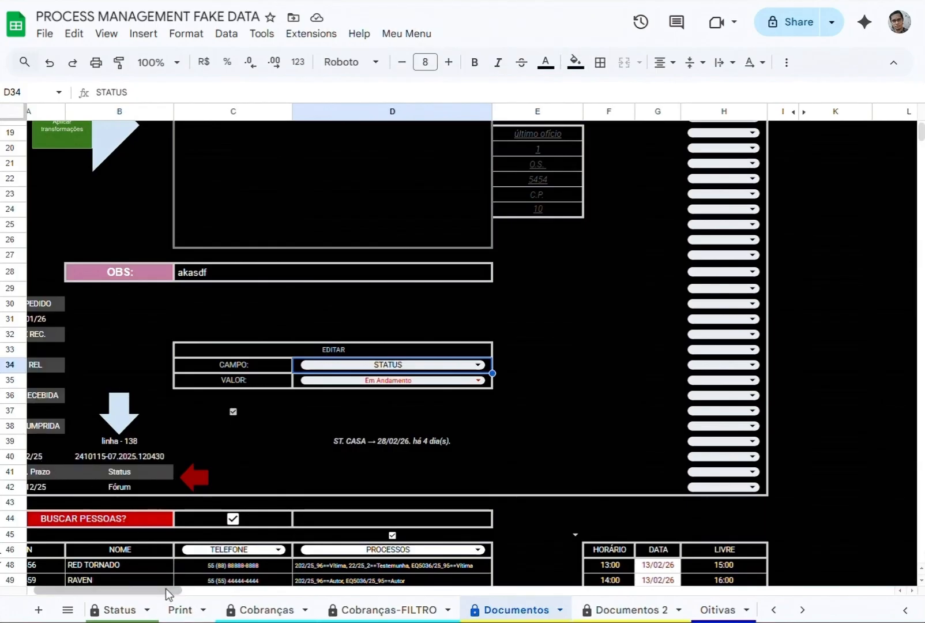
left_click_drag(165, 588, 155, 591)
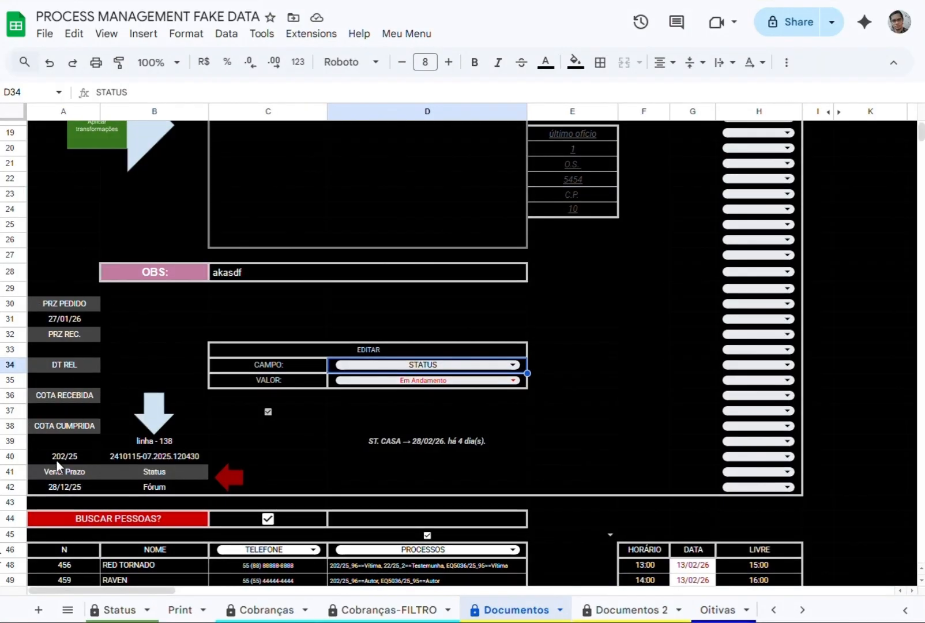
Clear the loaded process details with the red arrow script and uncheck the C37 follow-up checkbox.
left_click(233, 480)
left_click(269, 411)
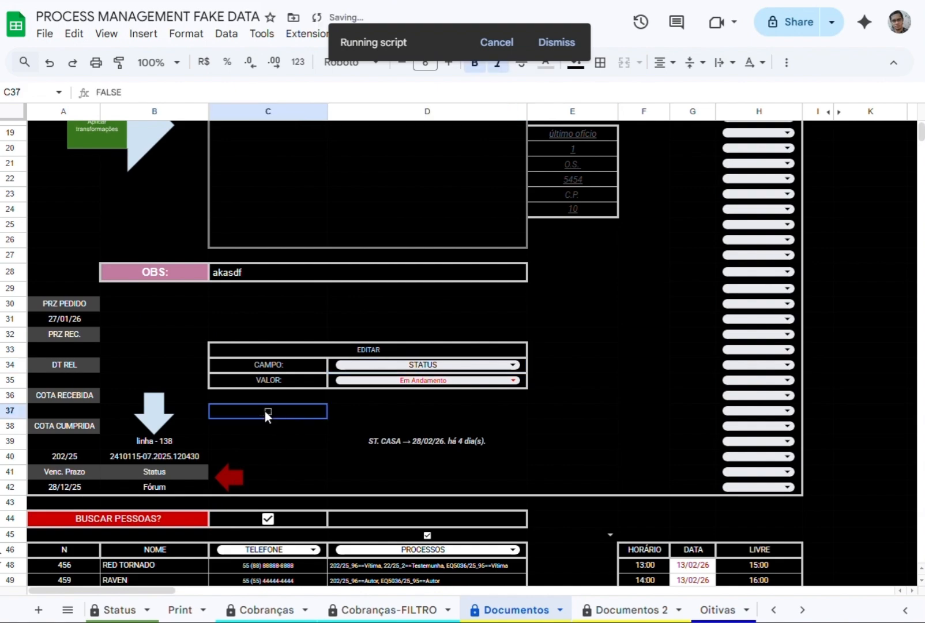
scroll(455, 376, "down", 3)
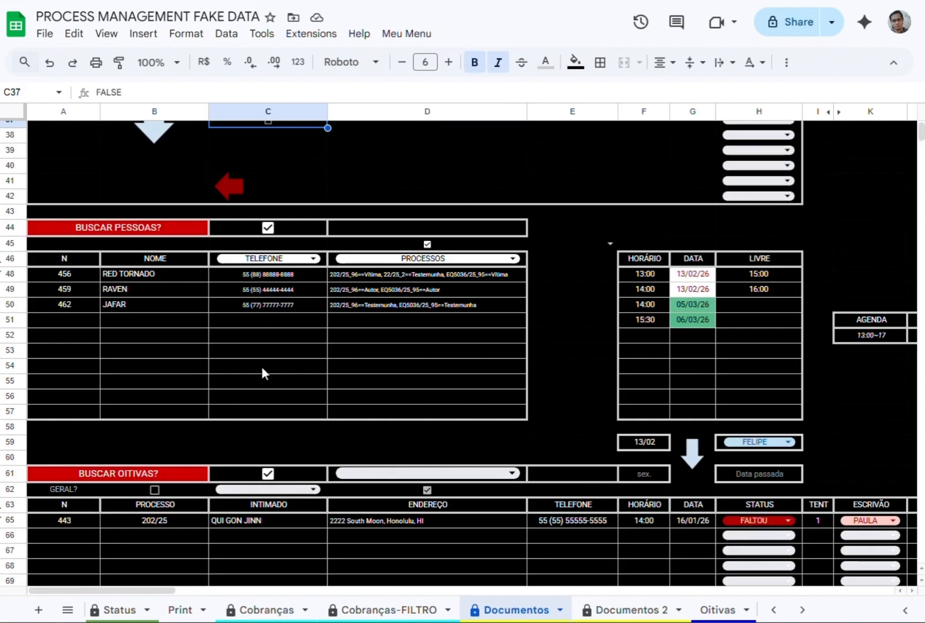
Add a new person's full name ending in the letter T as an extra line in PARTES of process 202/25.
scroll(262, 367, "up", 8)
left_click(398, 222)
double_click(395, 224)
key("alt+Return")
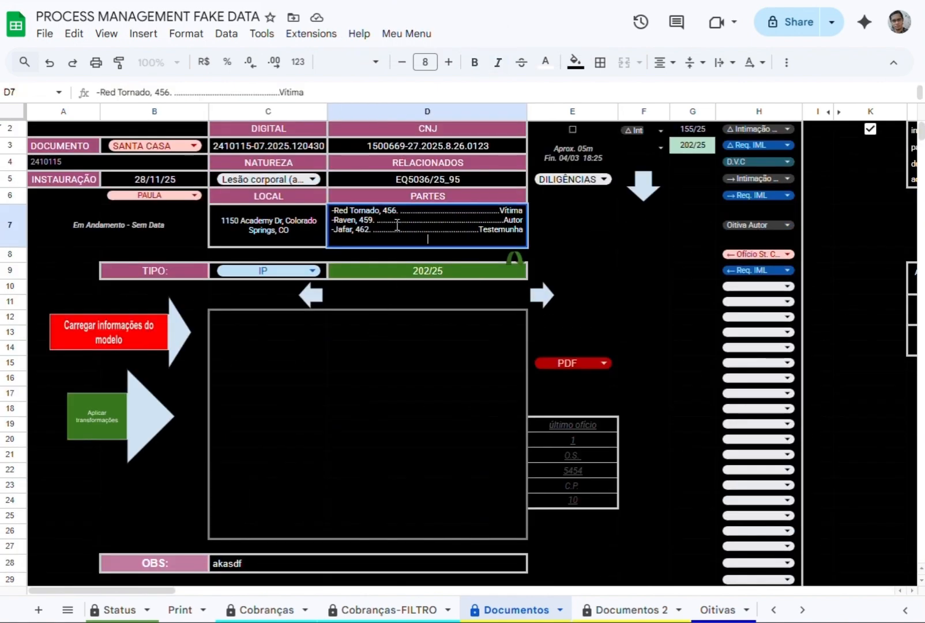
type("JOHN KENNEDYT")
key("Return")
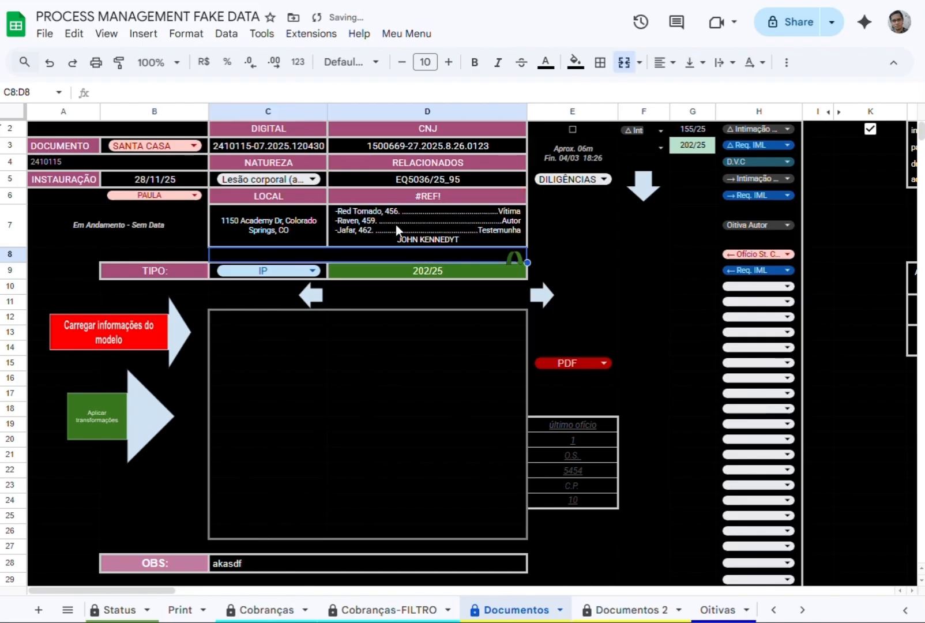
scroll(375, 361, "down", 2)
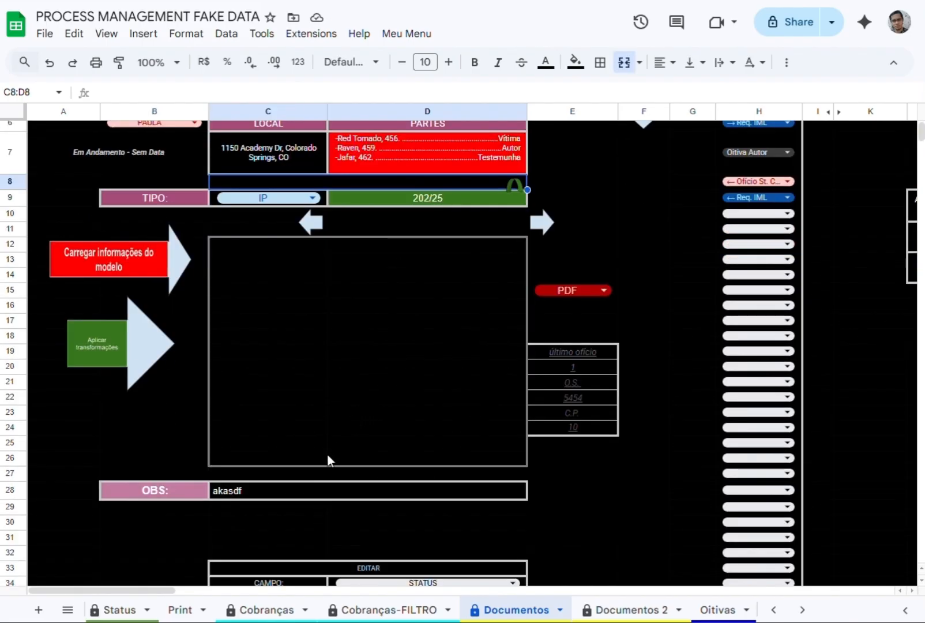
scroll(196, 609, "up", 3)
Fill the process cell F626 of the new person in Pessoas with 202/25_96==Declarante.
left_click(193, 610)
left_click(355, 542)
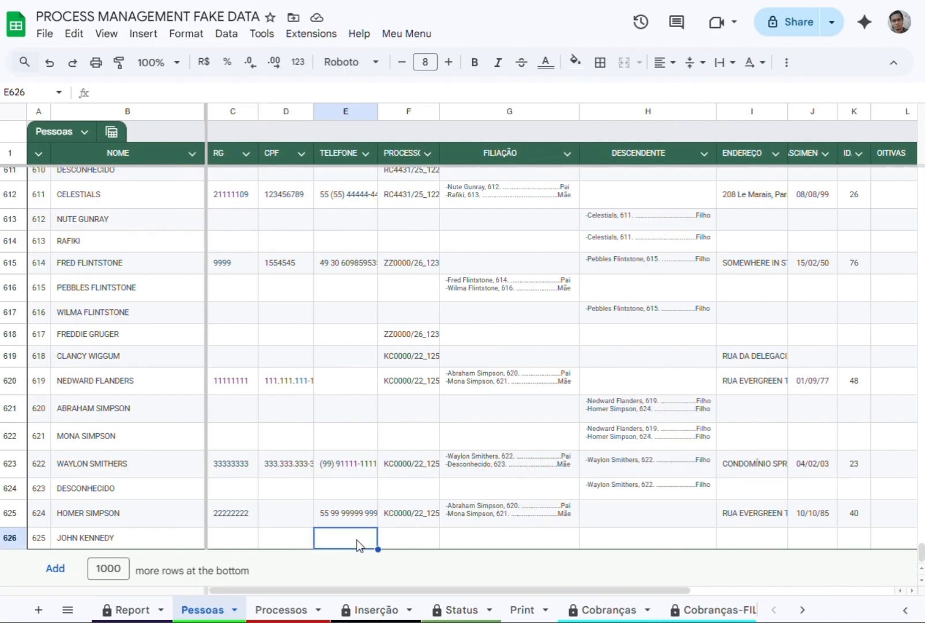
left_click(412, 543)
type("202/25_96==Testemunha")
double_click(173, 92)
type("Declarante")
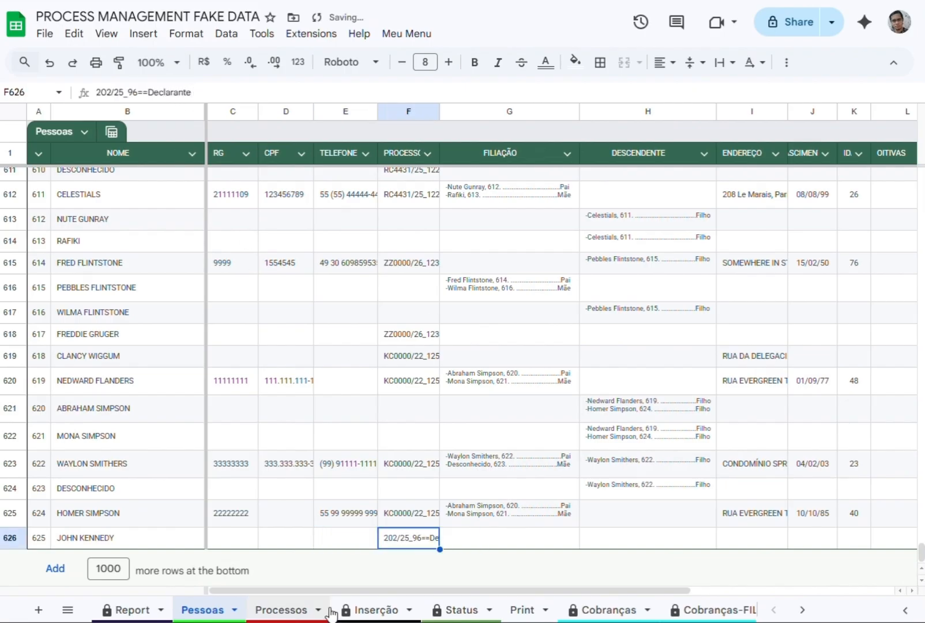
Examine the parties listed for the latest records in the PARTES column of Processos.
left_click(288, 610)
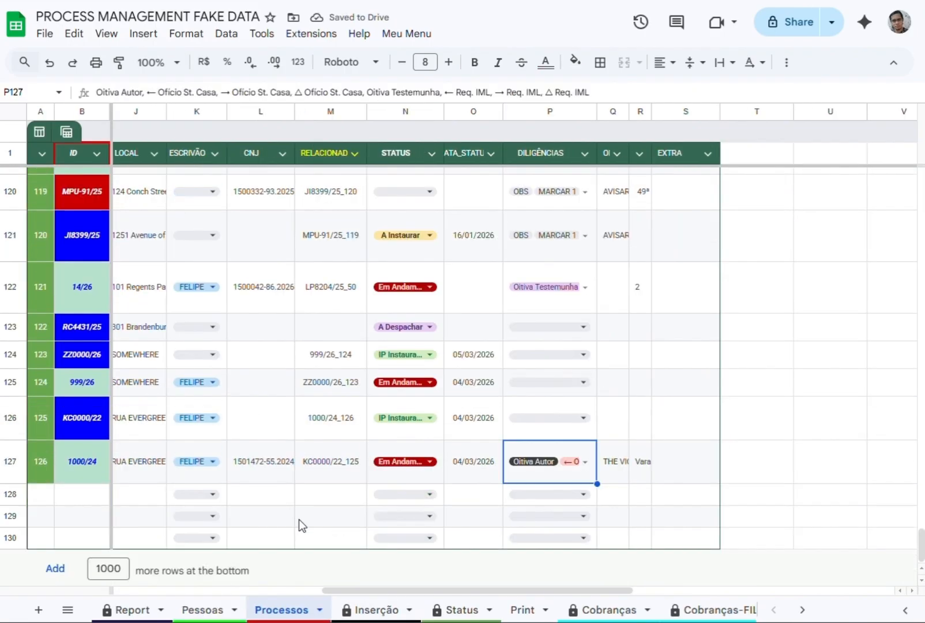
left_click(213, 610)
left_click(285, 610)
scroll(355, 597, "left", 5)
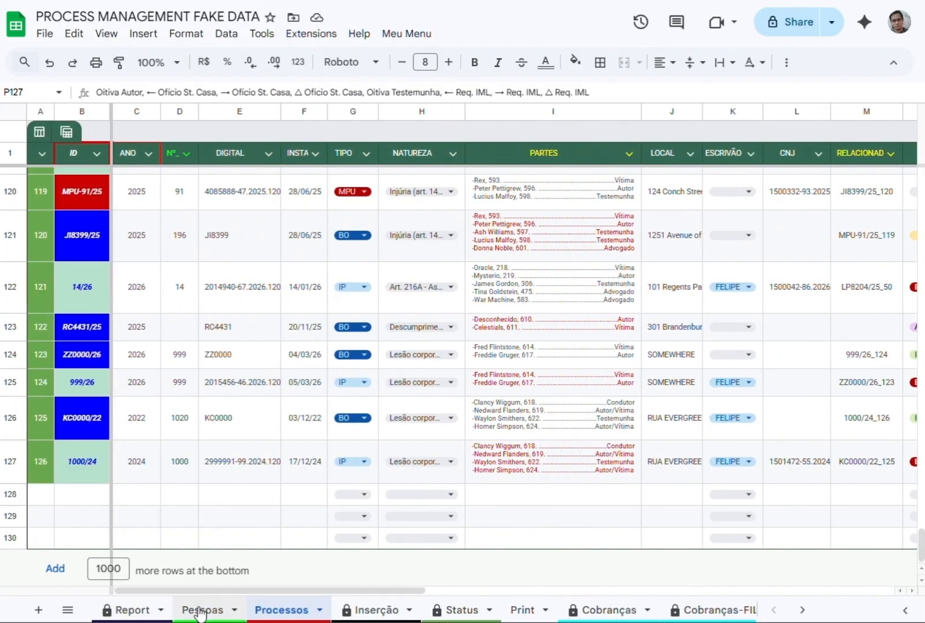
Return to Documentos and enter the new person's phone number in C51 under BUSCAR PESSOAS.
left_click(378, 610)
left_click(616, 610)
scroll(427, 301, "down", 8)
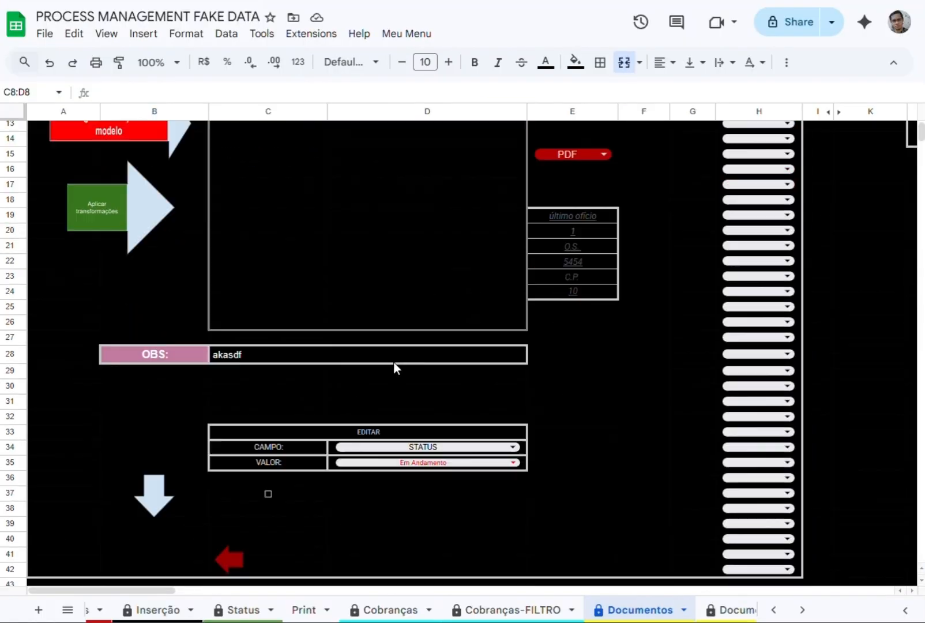
left_click(258, 474)
type("55 11 11111 11111")
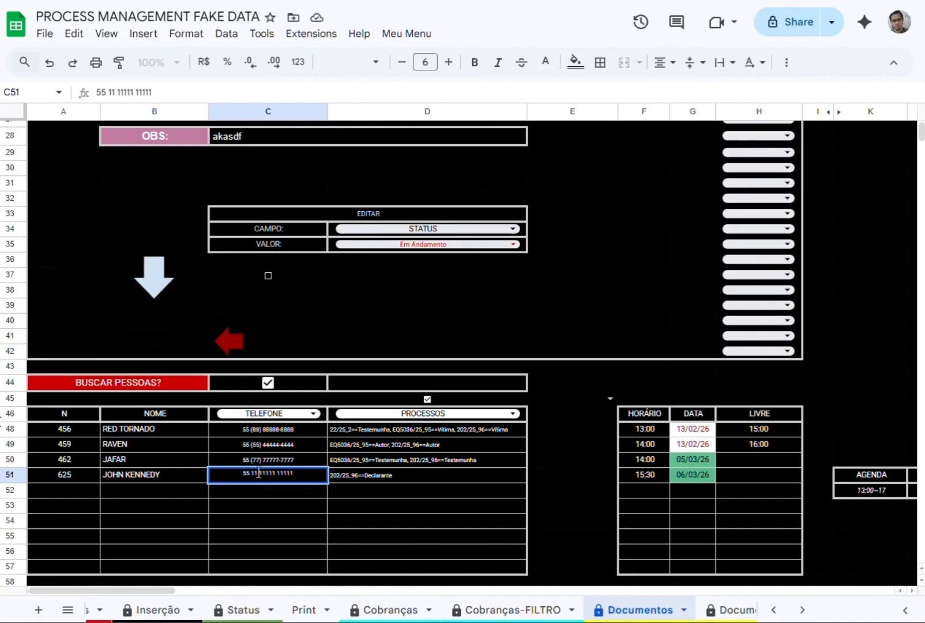
Commit the new person's phone number, check it in Pessoas, view Processos and return to Documentos.
key("Return")
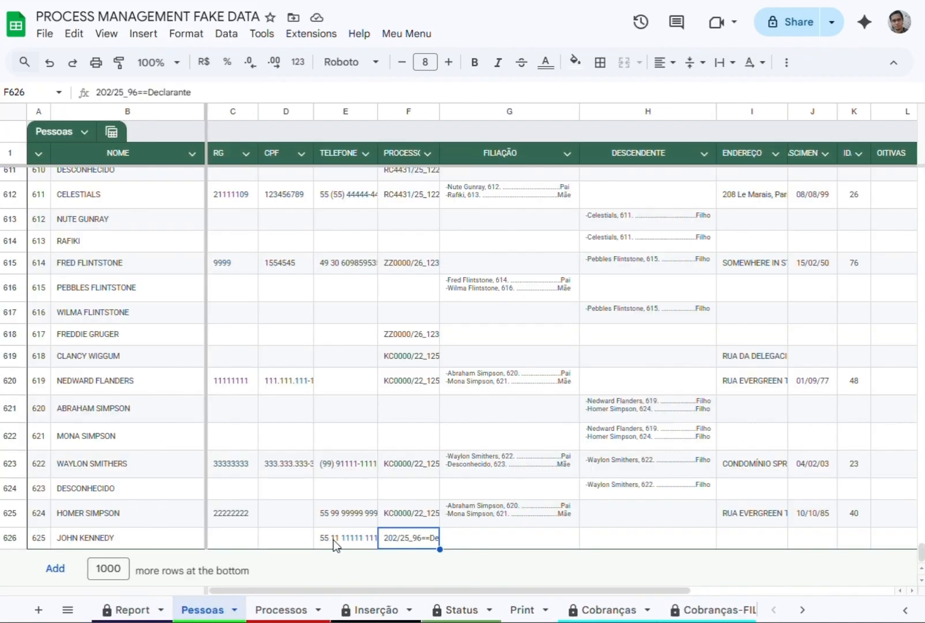
left_click(300, 610)
scroll(496, 611, "right", 5)
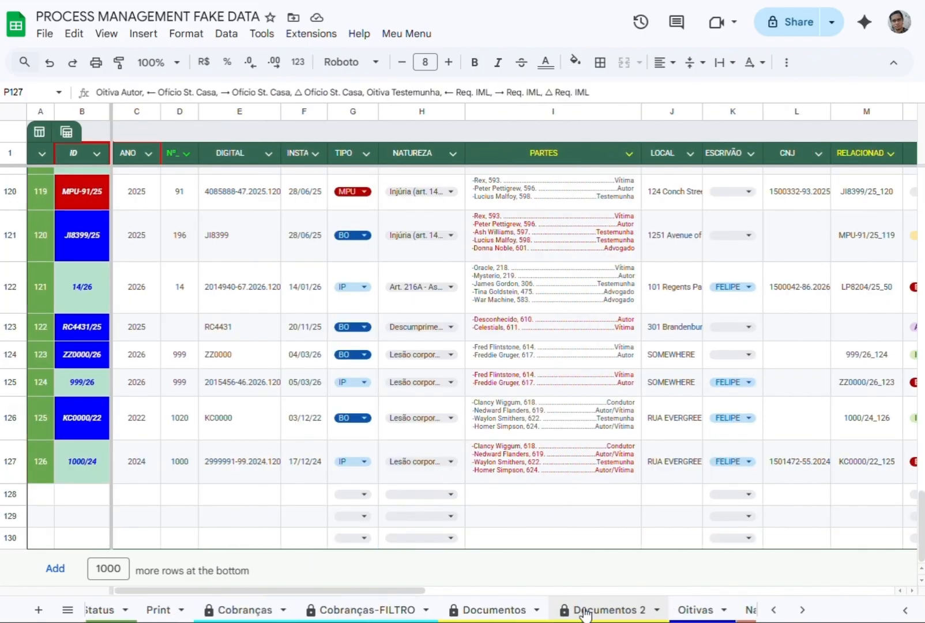
left_click(494, 609)
Switch the BUSCAR PESSOAS field in C46 through FILIAÇÃO, PROCESSOS, IDADE and DESCENDENTE, and settle on FILIAÇÃO.
left_click(269, 413)
left_click(239, 458)
left_click(268, 412)
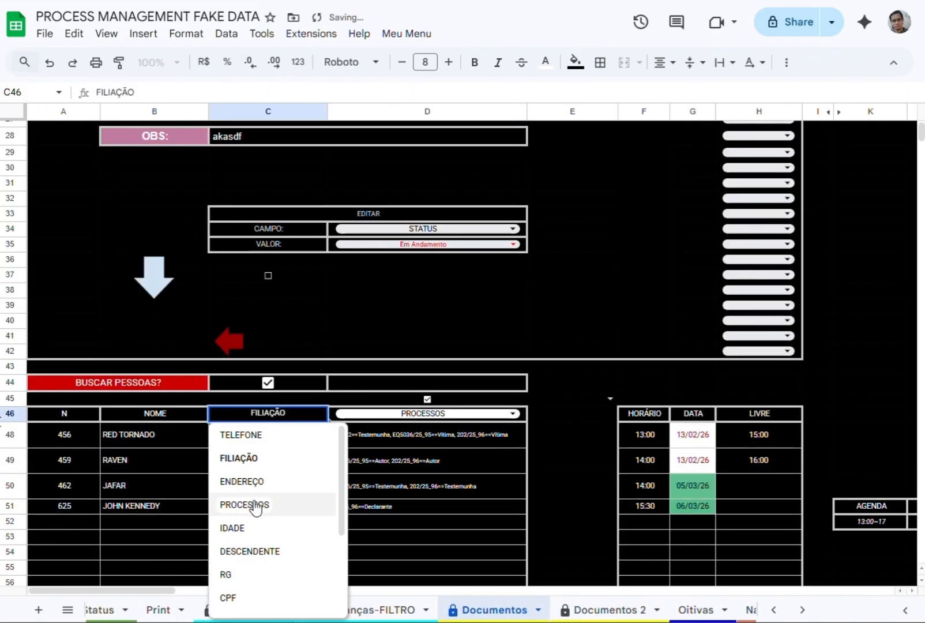
left_click(255, 504)
left_click(268, 413)
left_click(232, 528)
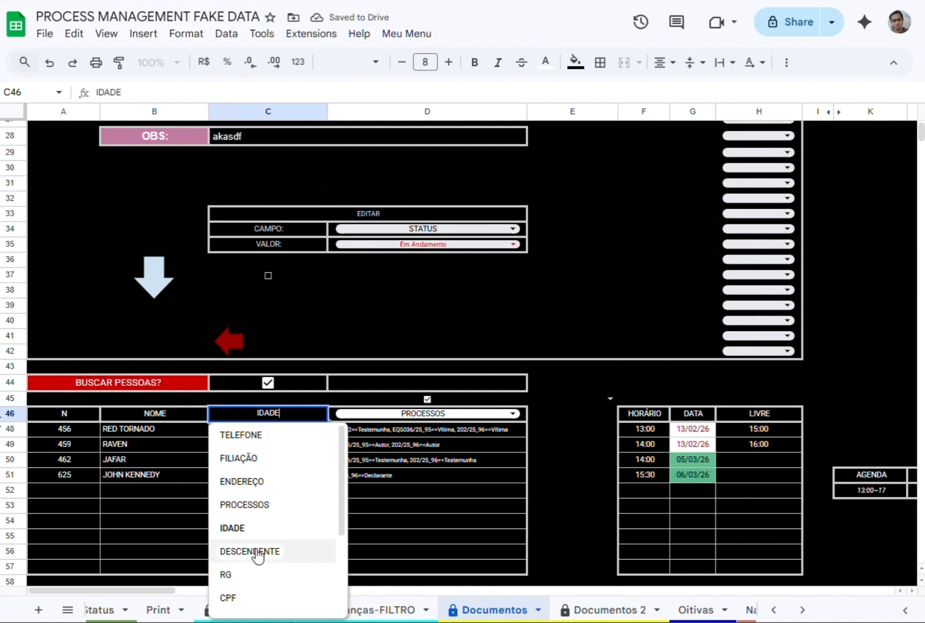
left_click(257, 551)
left_click(268, 413)
left_click(240, 458)
Enter the father's and mother's full names in FILIAÇÃO cell C51 of the new person, with the second name marked as ==MÃE.
left_click(242, 505)
type("some")
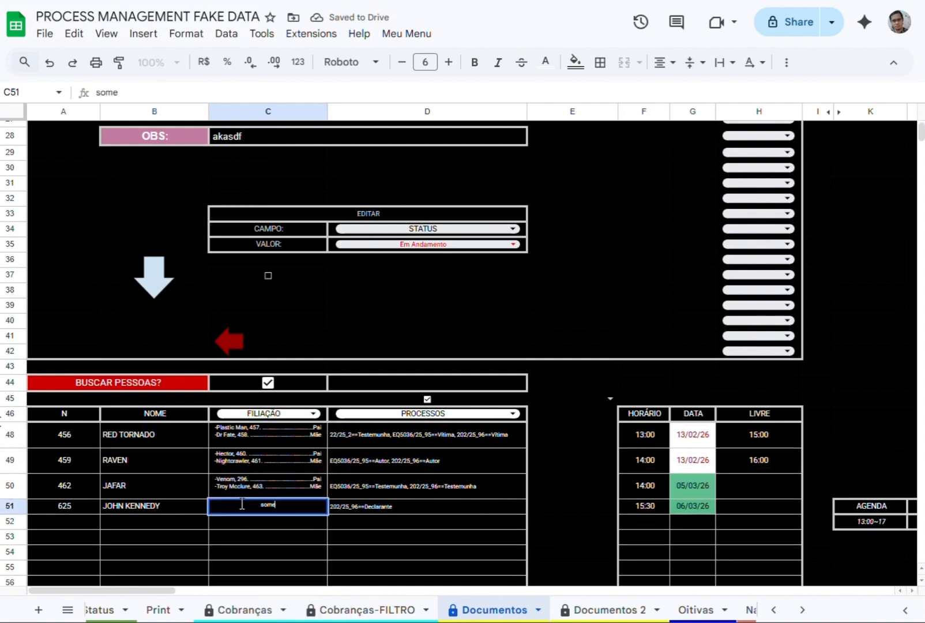
type(" KENNEDY")
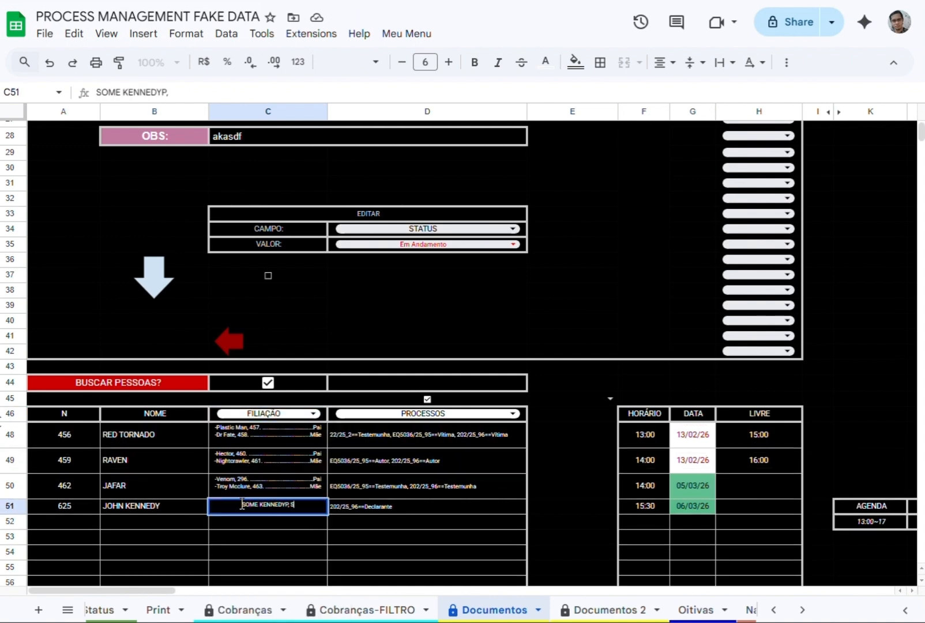
type("P, ANOTHER KENNEDY")
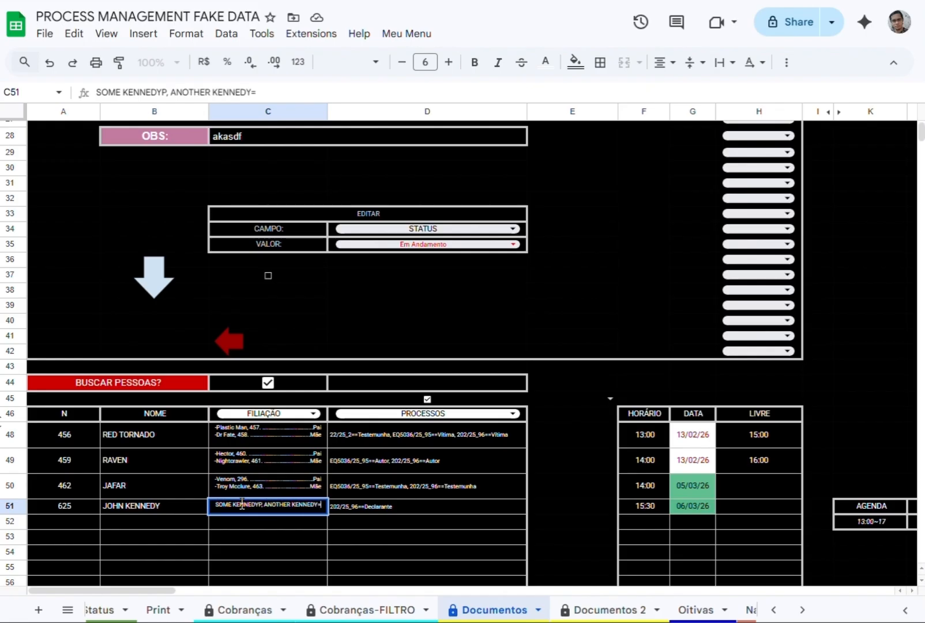
type("=M")
key("BackSpace")
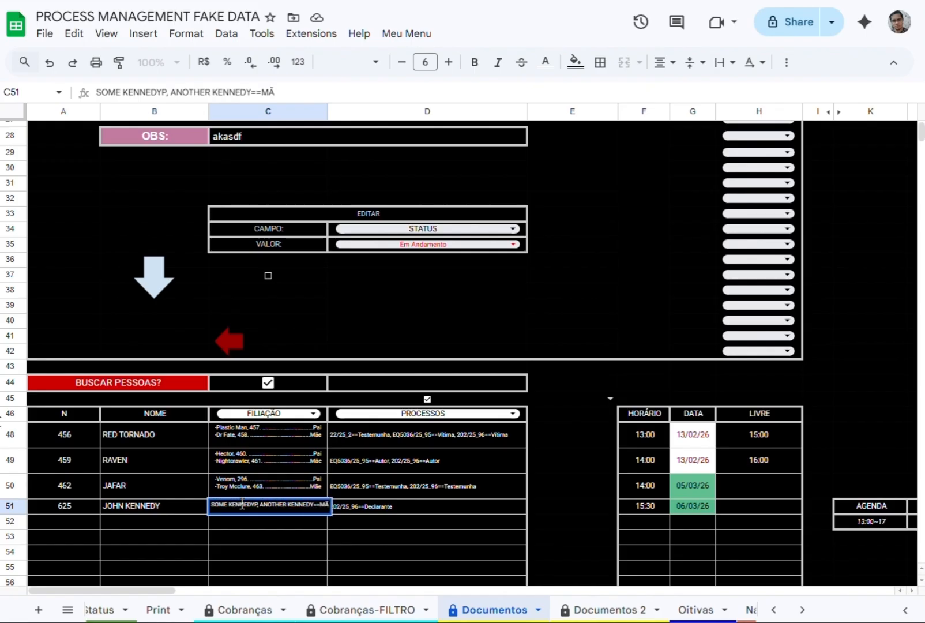
key("Return")
Show RG and TELEFONE in the second BUSCAR PESSOAS field column, D46, and return it to PROCESSOS to review the people's processes.
left_click(404, 413)
scroll(398, 519, "down", 3)
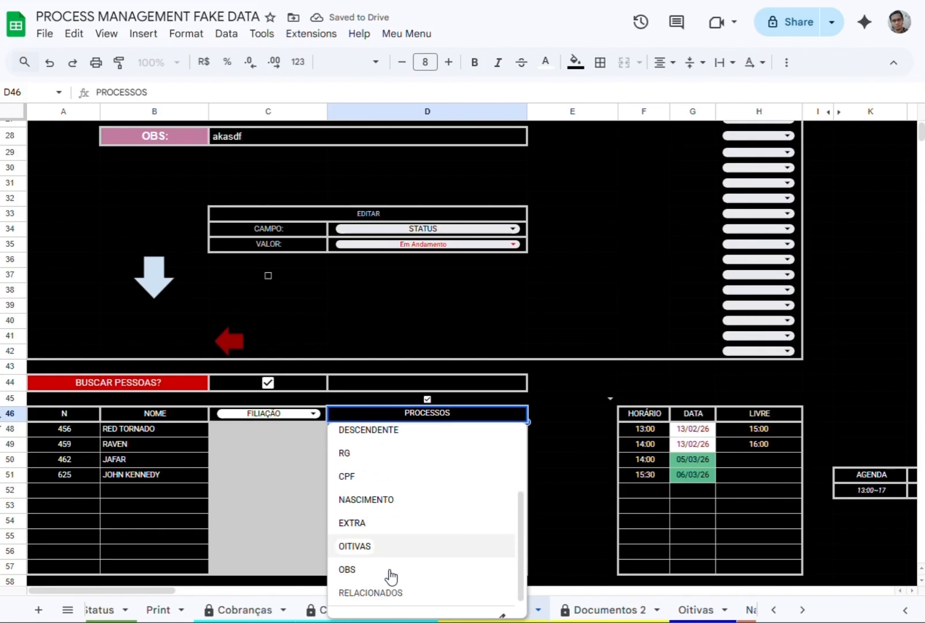
left_click(369, 452)
left_click(397, 419)
scroll(378, 583, "up", 3)
left_click(382, 438)
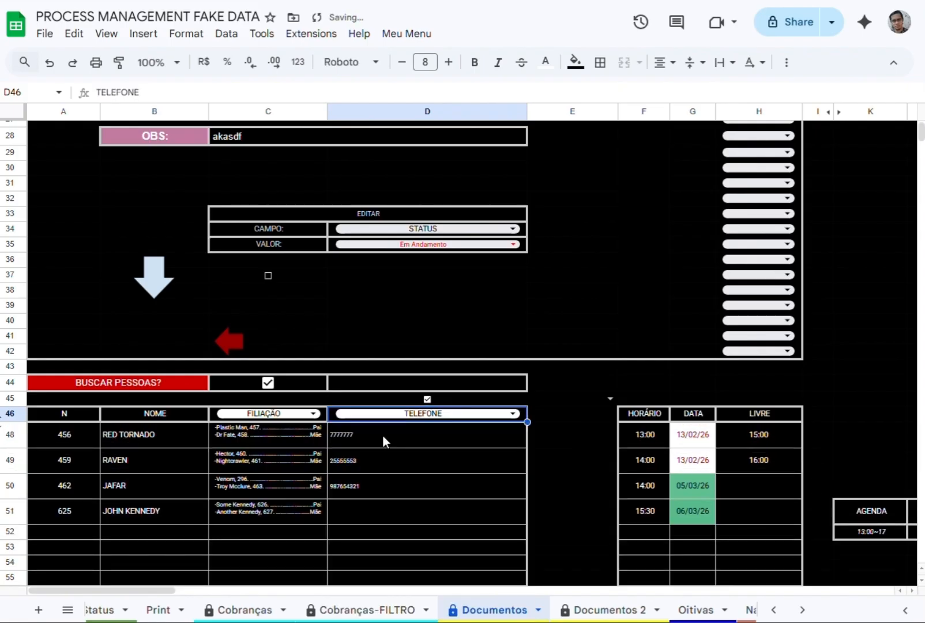
left_click(401, 419)
left_click(386, 502)
left_click(362, 513)
key("Up")
key("Up")
key("Up")
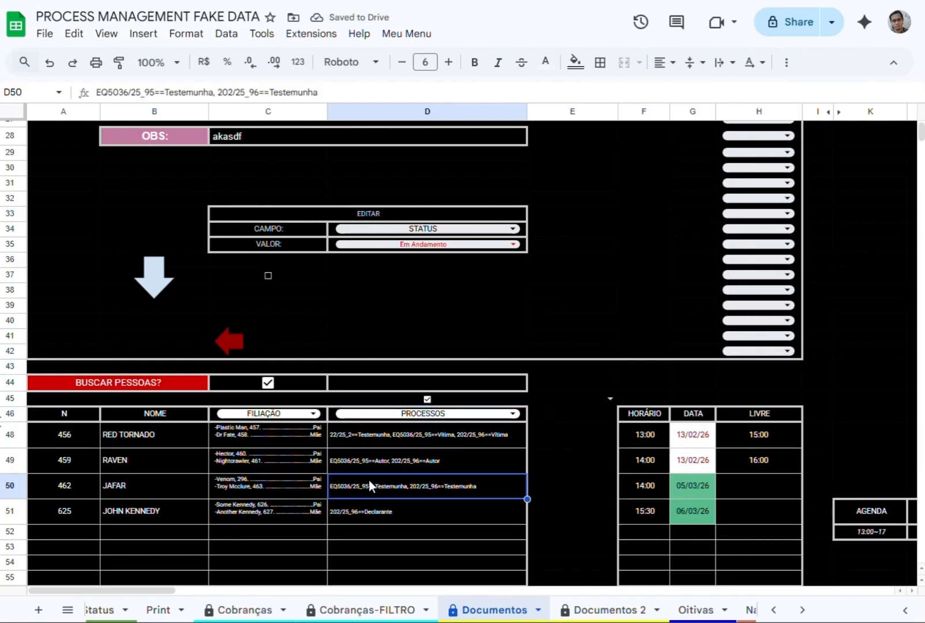
View the process choices in E45 and toggle the checkbox D45 above the PROCESSOS column off and on again.
left_click(612, 399)
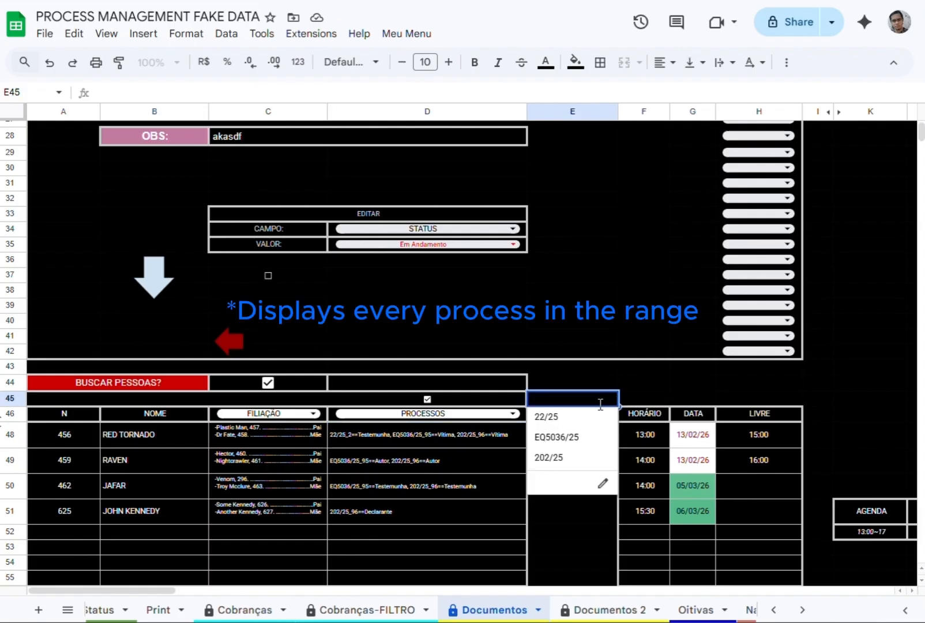
left_click(629, 367)
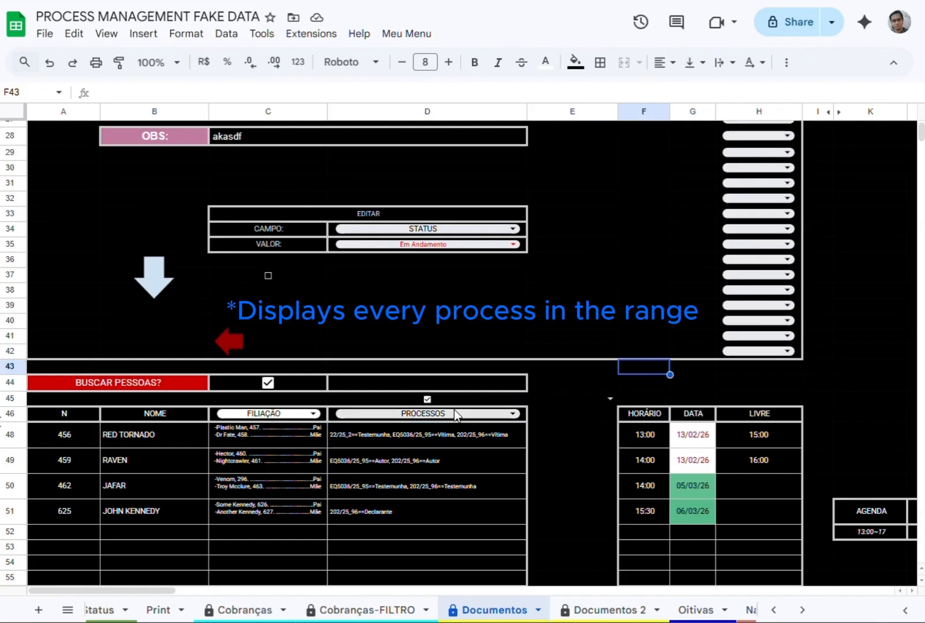
left_click(426, 398)
left_click(427, 398)
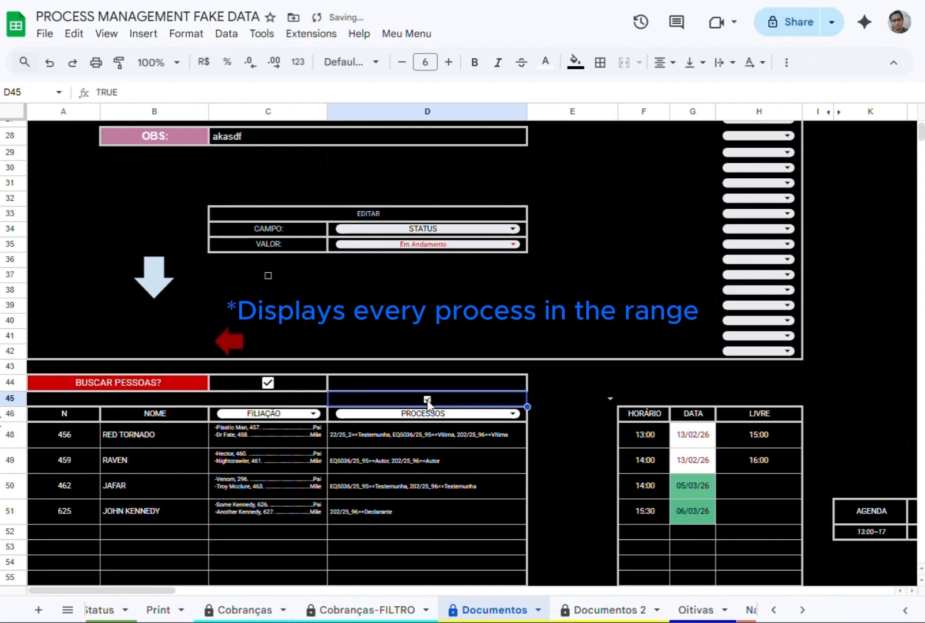
Load process EQ5036/25 from the E45 list of the people's processes and view its data.
left_click(610, 399)
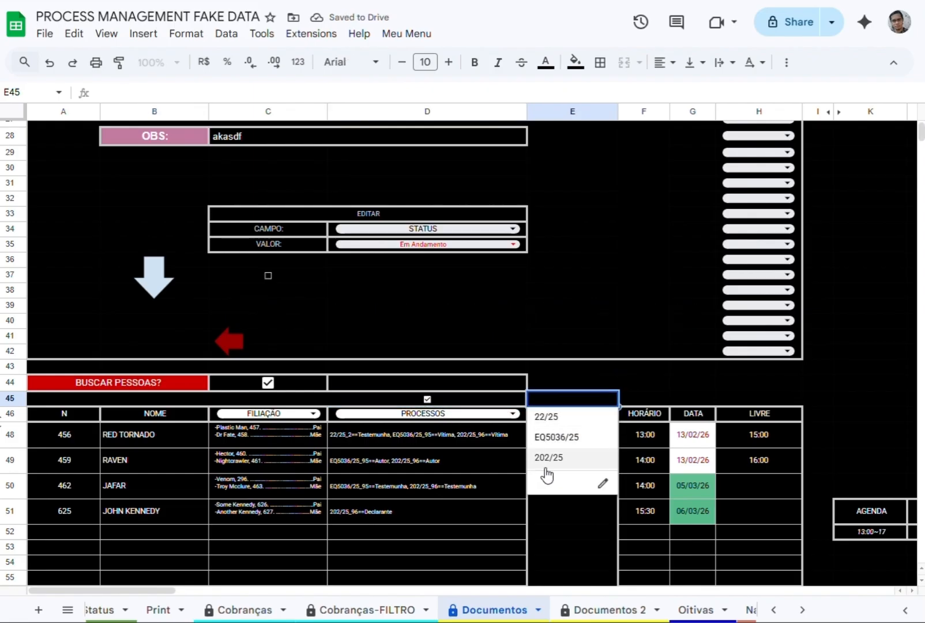
scroll(551, 459, "up", 10)
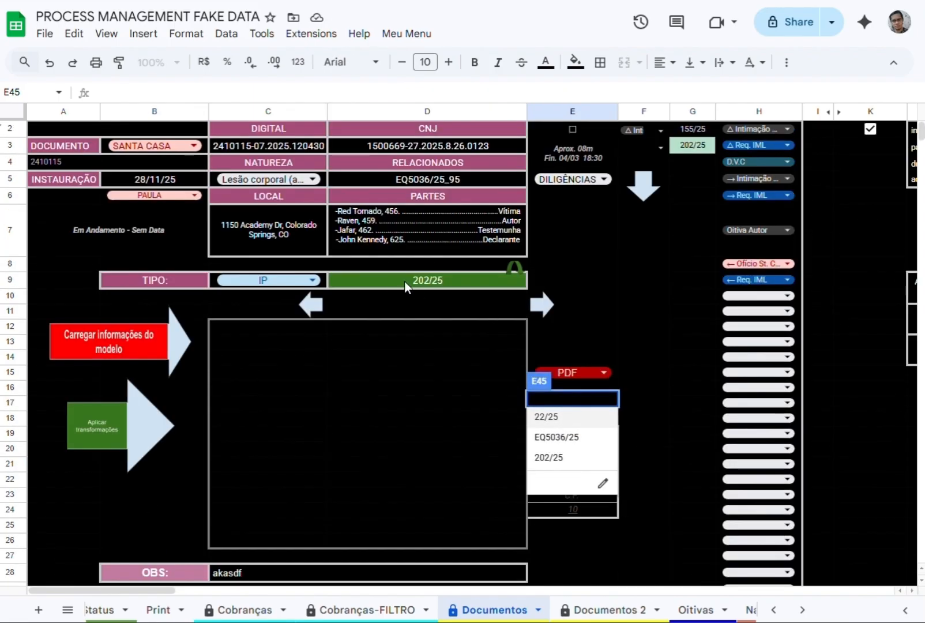
scroll(559, 450, "down", 8)
left_click(568, 437)
scroll(433, 302, "up", 6)
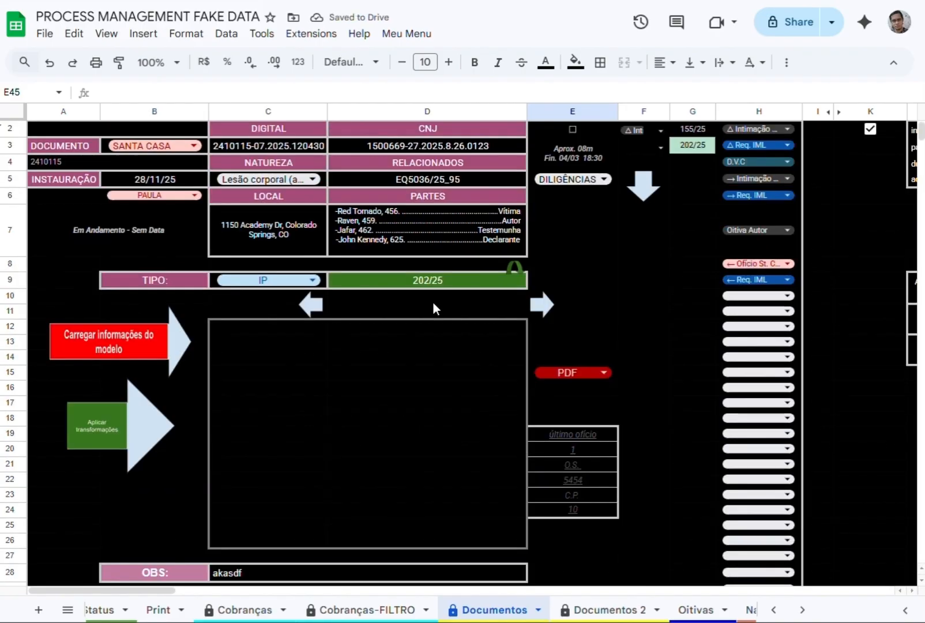
scroll(486, 493, "down", 6)
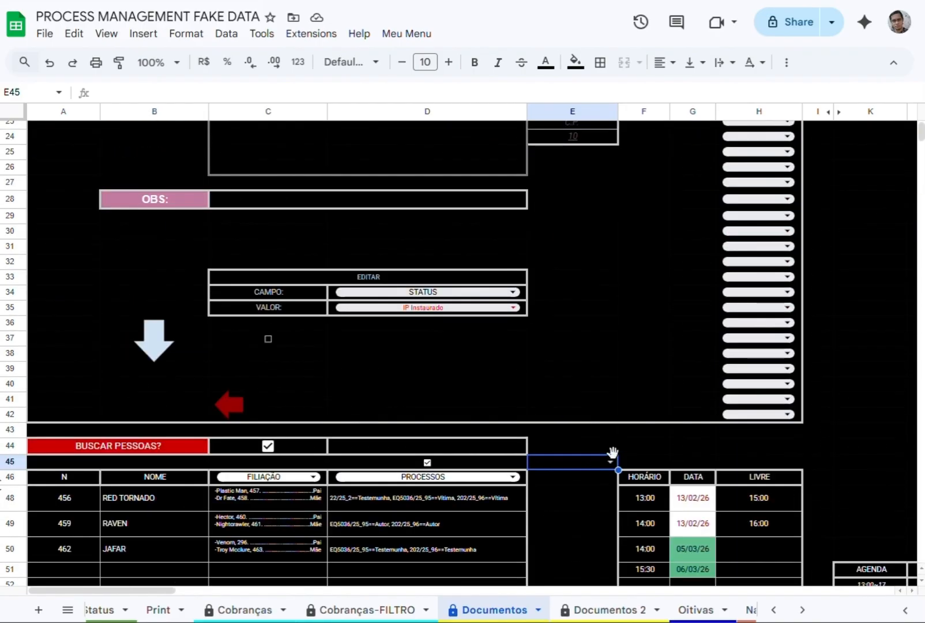
Load process 22/25 from the E45 list, view its data and go back to process 202/25.
left_click(611, 460)
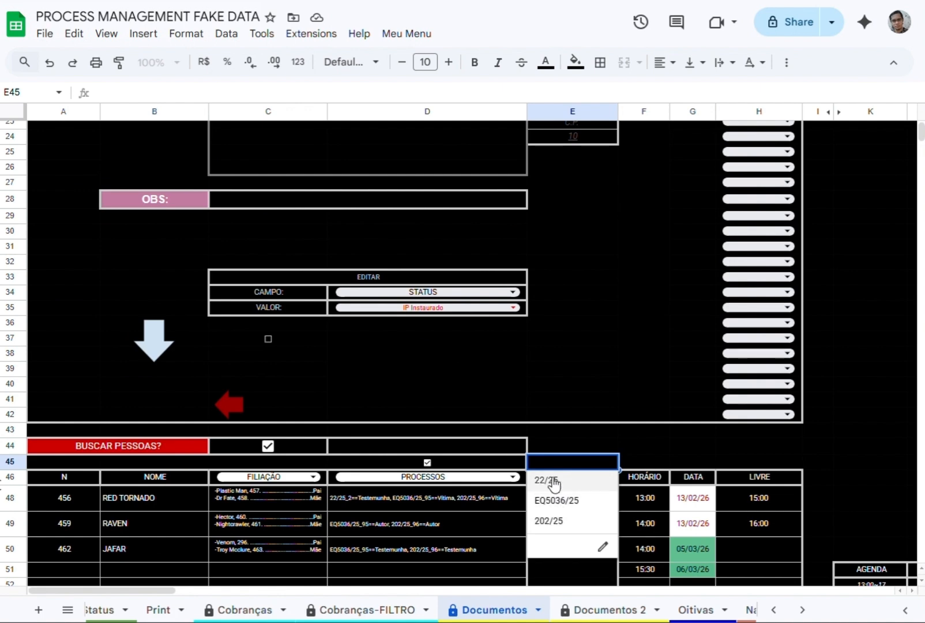
left_click(543, 484)
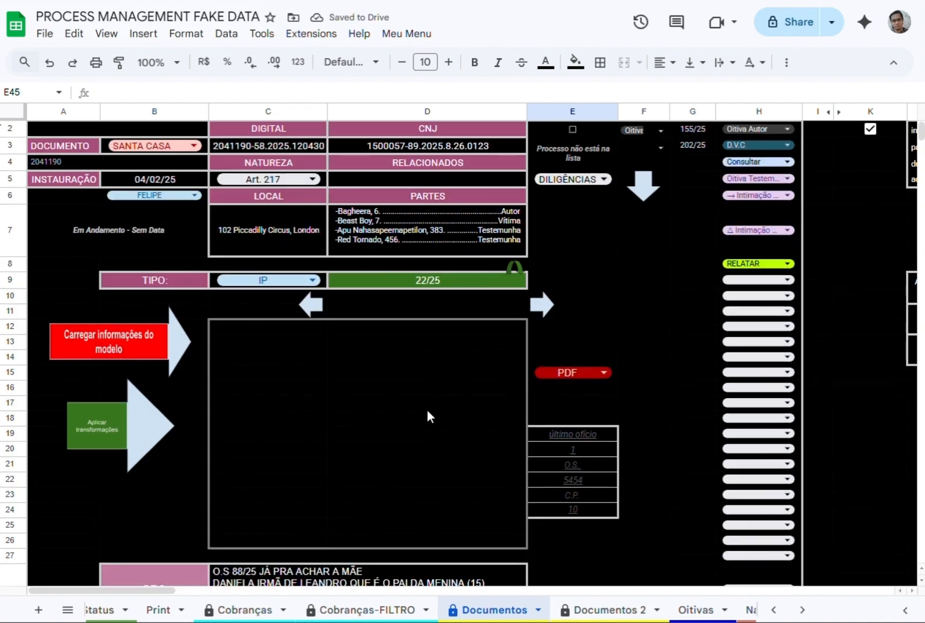
scroll(438, 421, "down", 6)
left_click(610, 432)
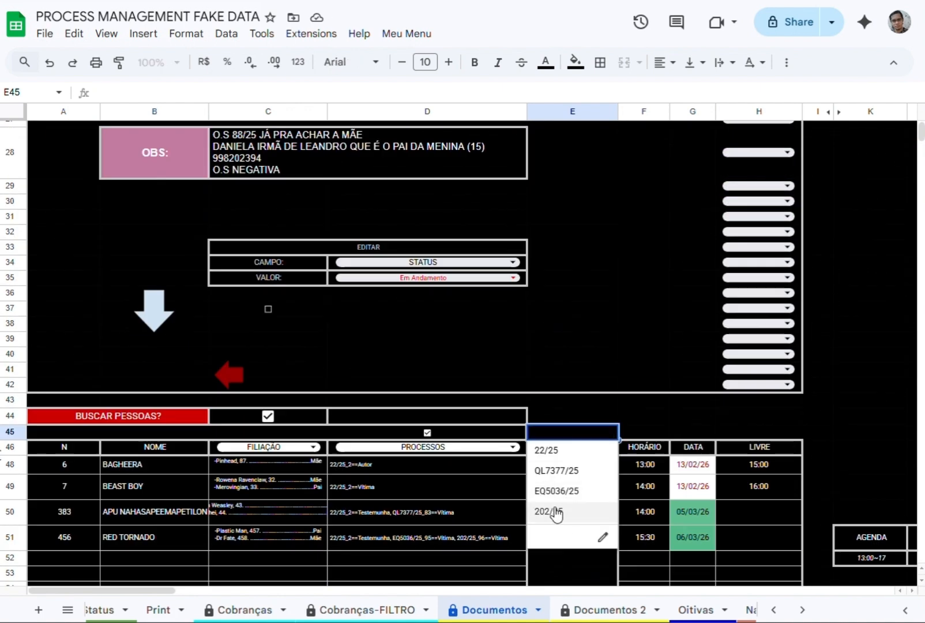
left_click(550, 511)
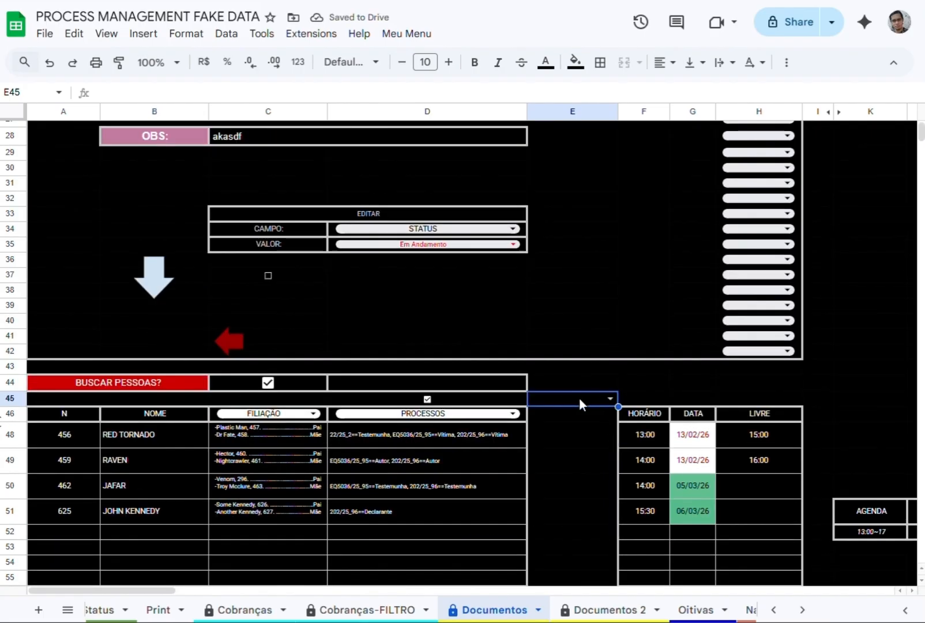
Search BUSCAR PESSOAS by a first name in D44.
left_click(412, 386)
type("FRED")
key("Return")
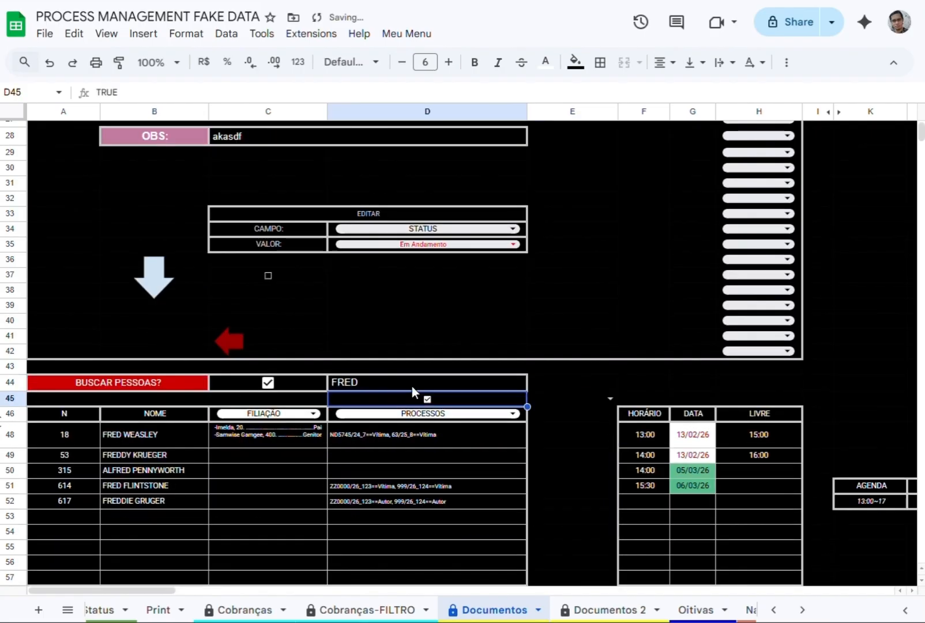
Set the C46 field to DESCENDENTE and examine the descendant of the person in row 51.
left_click(280, 414)
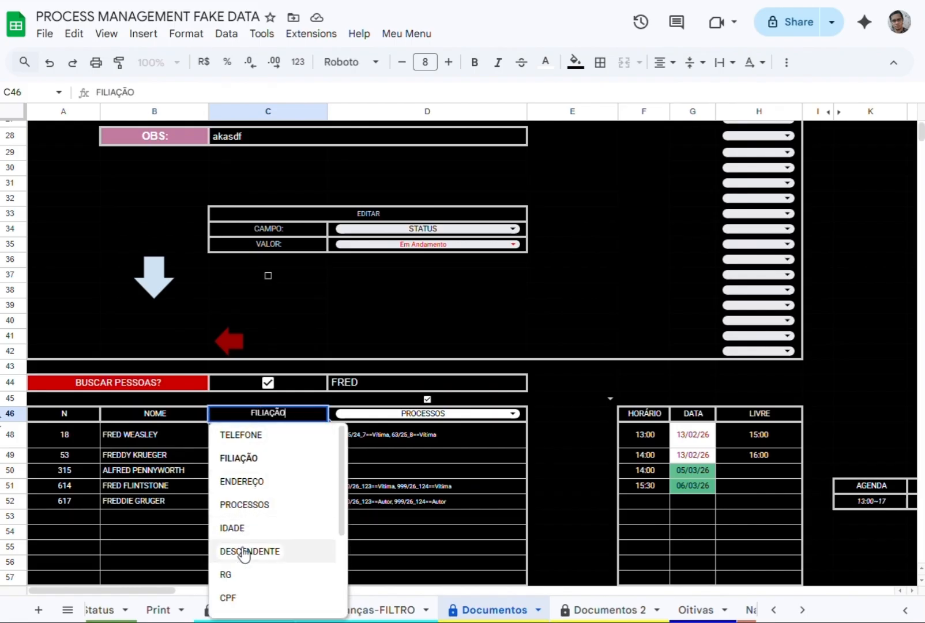
scroll(245, 547, "down", 3)
scroll(248, 548, "up", 3)
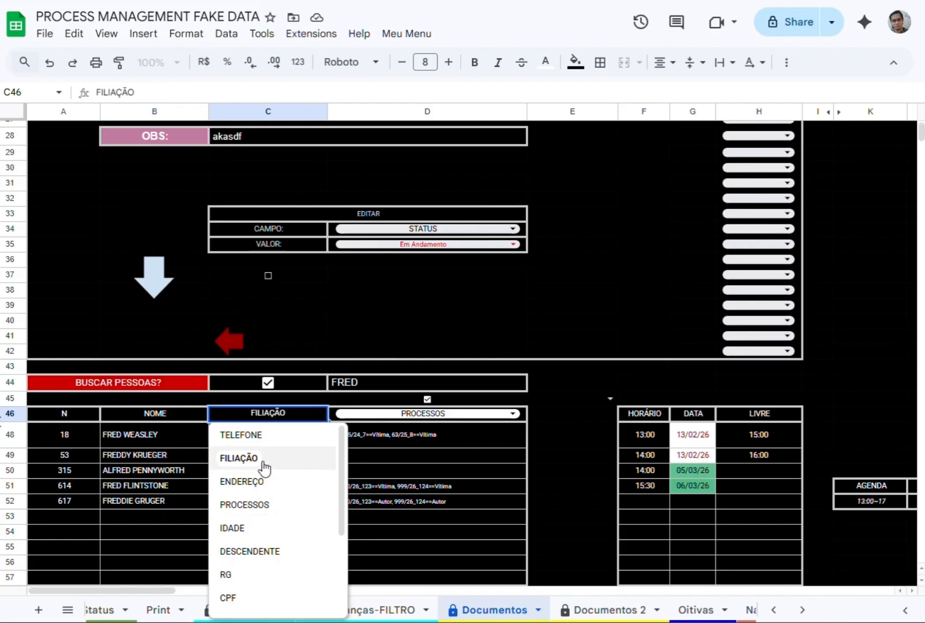
left_click(256, 552)
left_click(254, 485)
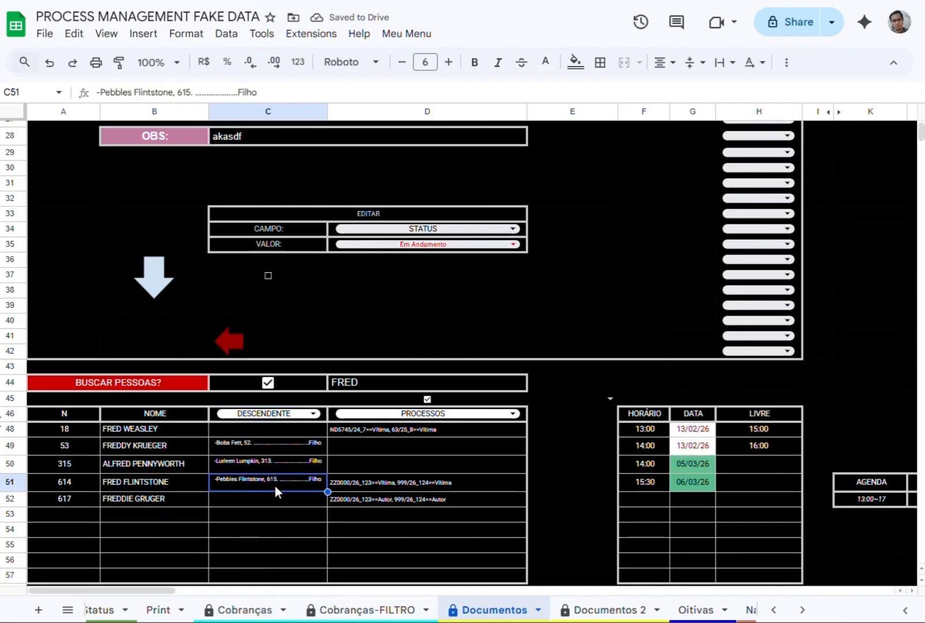
Set the C46 field to RELACIONADOS and enter a friend's full name followed by ==AMIGO in C51.
left_click(264, 413)
scroll(271, 490, "down", 3)
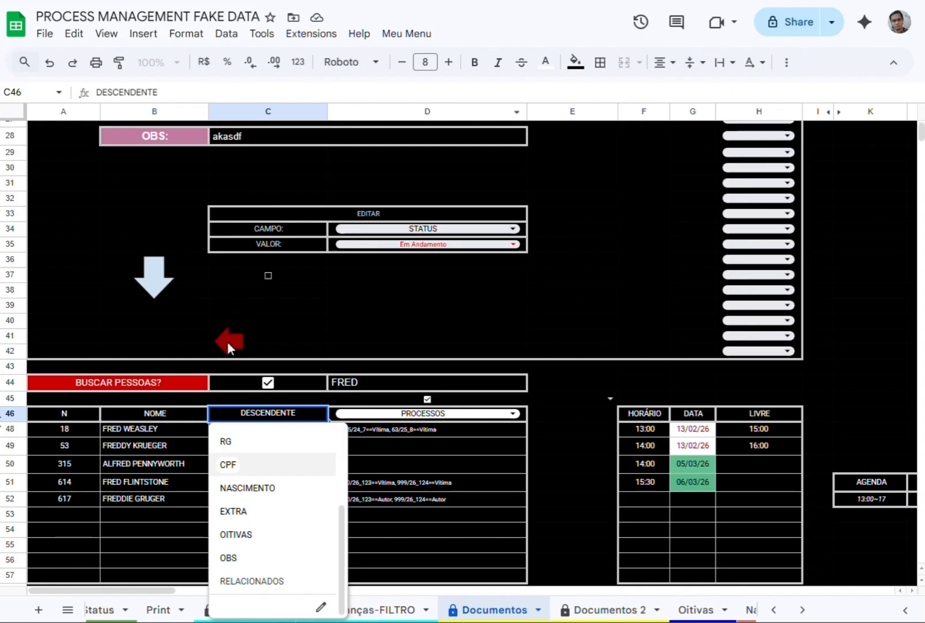
left_click(166, 505)
left_click(264, 413)
left_click(274, 581)
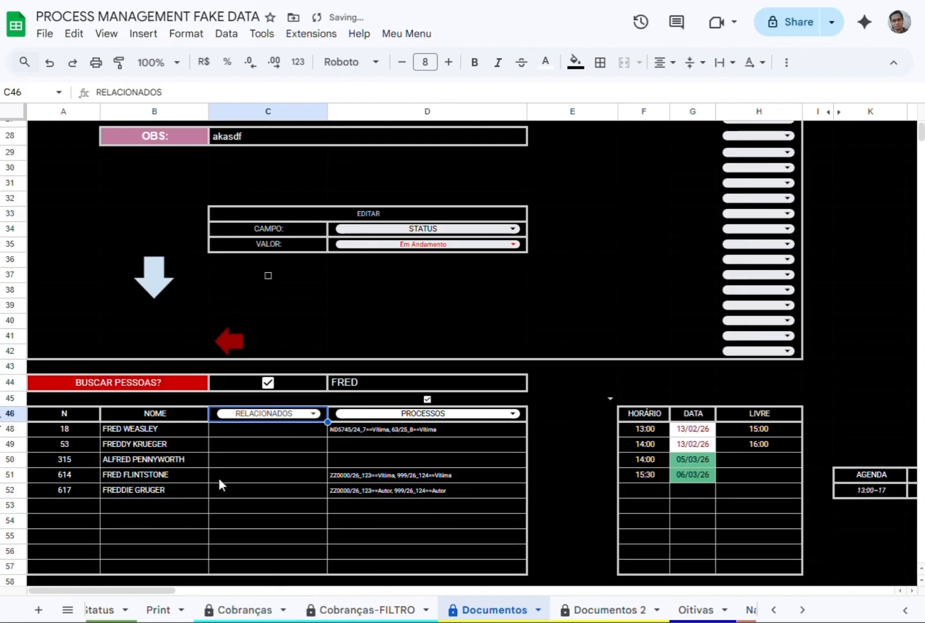
left_click(223, 474)
type("BARNEY RUBBLE==F")
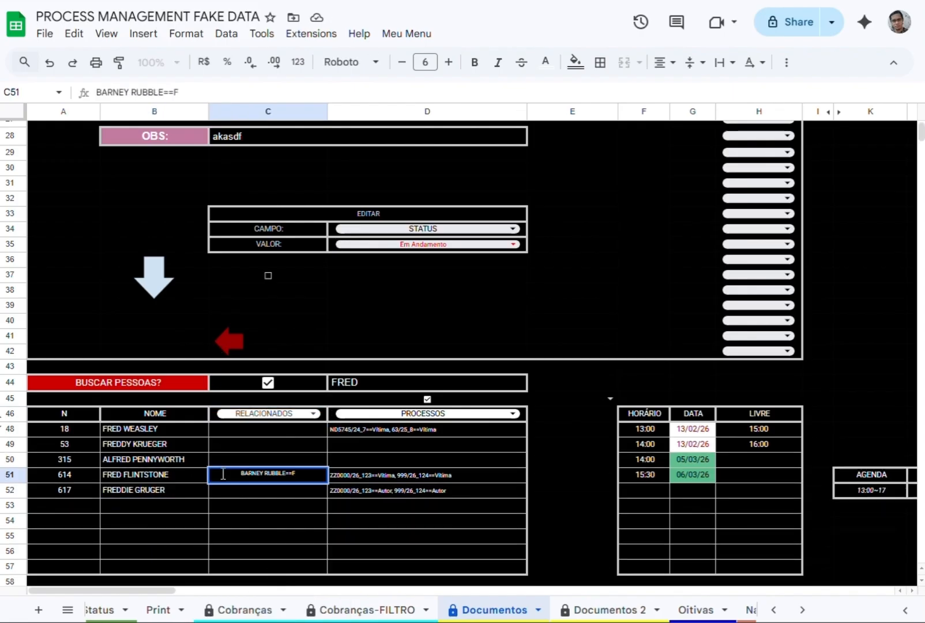
key("BackSpace")
type("AMIGO")
key("Return")
Check the reciprocal entry for the newly added friend in the RELACIONADOS column of Pessoas, cell N629.
scroll(190, 612, "up", 3)
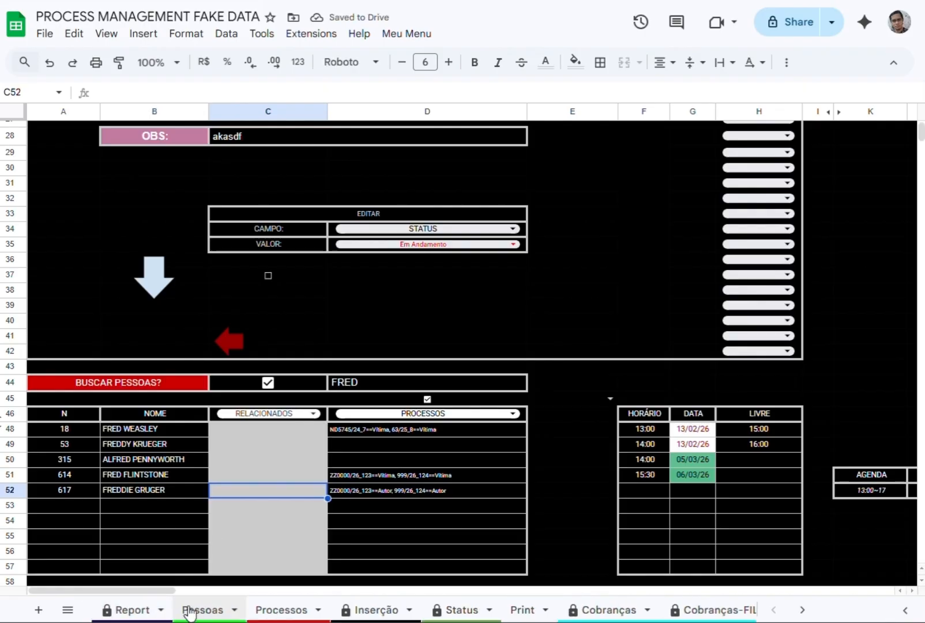
left_click(190, 611)
scroll(343, 591, "right", 5)
left_click(770, 534)
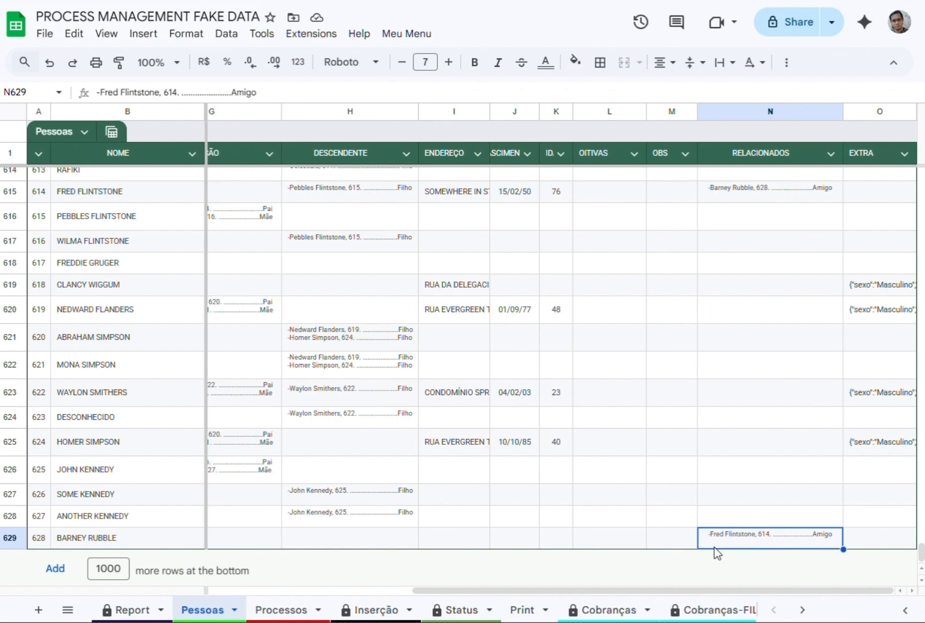
Return to Documentos, clear the people search in D44 and set the C46 field to TELEFONE.
scroll(553, 610, "down", 5)
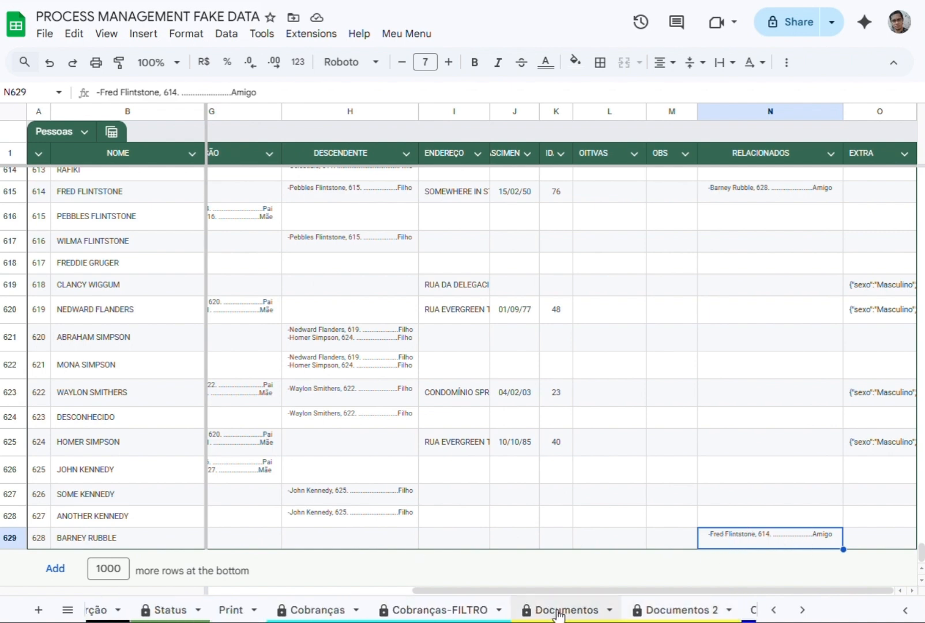
left_click(554, 611)
left_click(383, 379)
key("Delete")
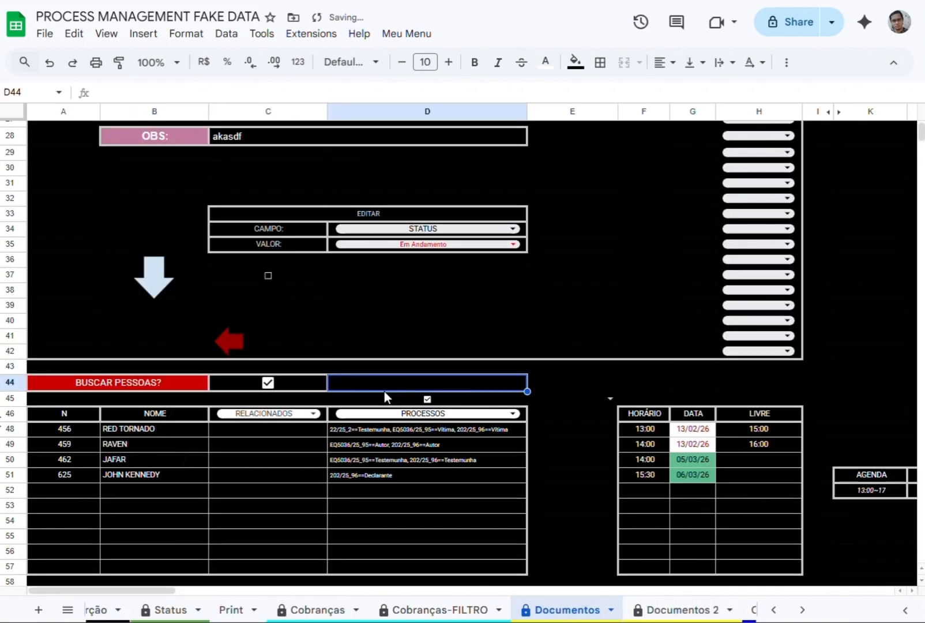
left_click(266, 414)
left_click(243, 436)
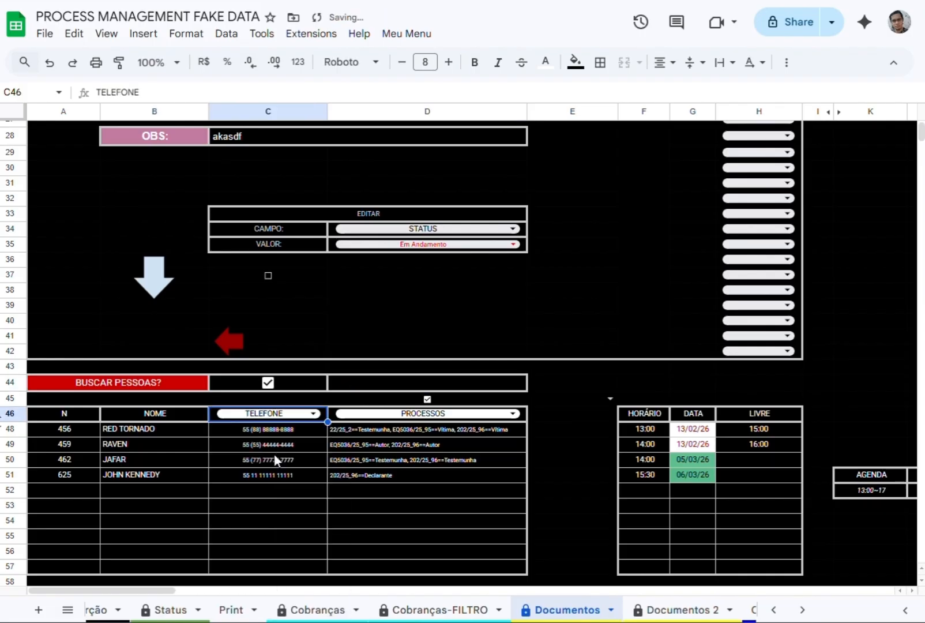
scroll(685, 297, "down", 5)
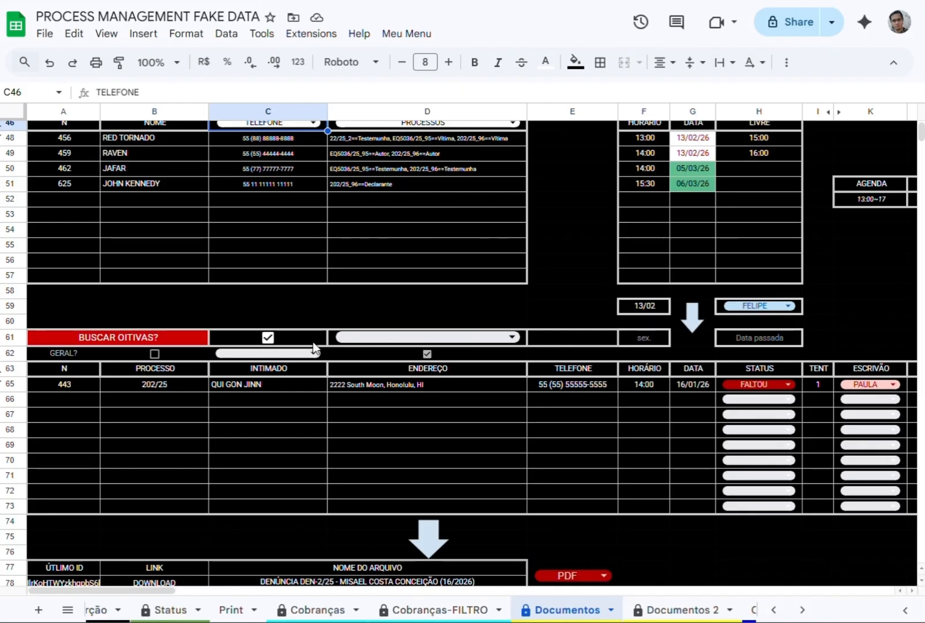
Look up the hearings of the people in rows 48 and 49 through the D61 selector of BUSCAR OITIVAS.
left_click(150, 390)
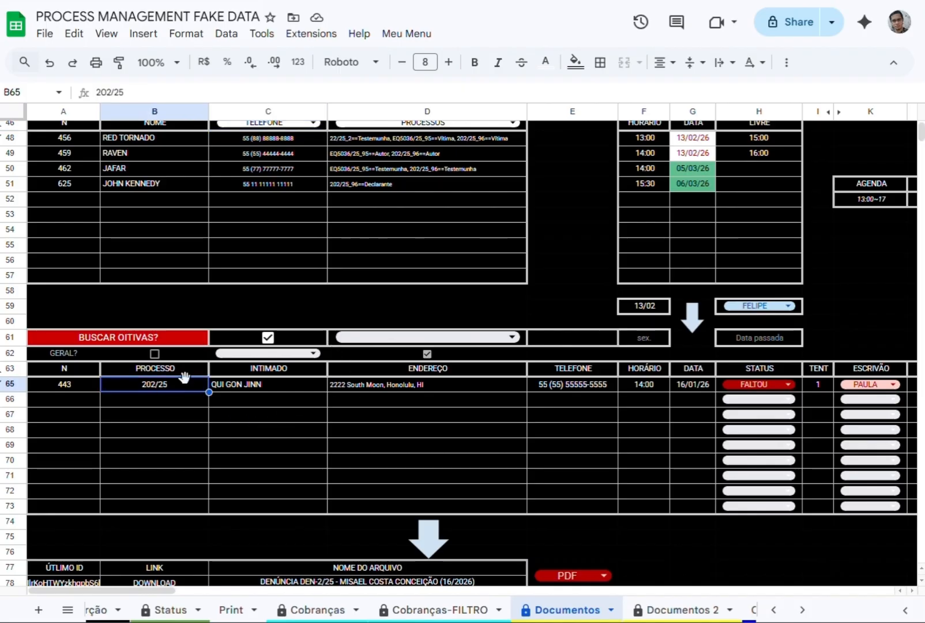
scroll(370, 299, "up", 7)
scroll(392, 271, "up", 4)
scroll(373, 346, "down", 11)
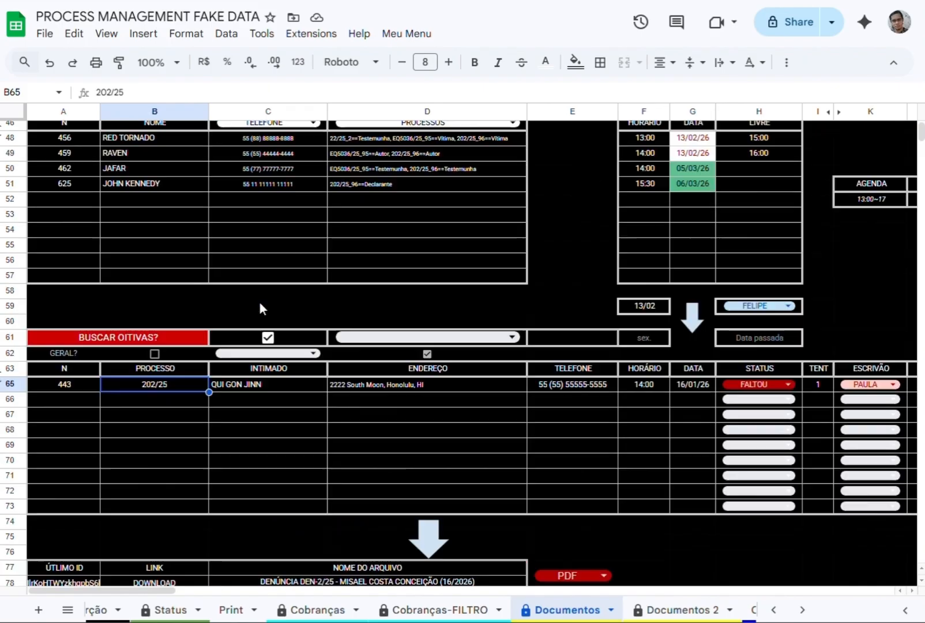
left_click(381, 338)
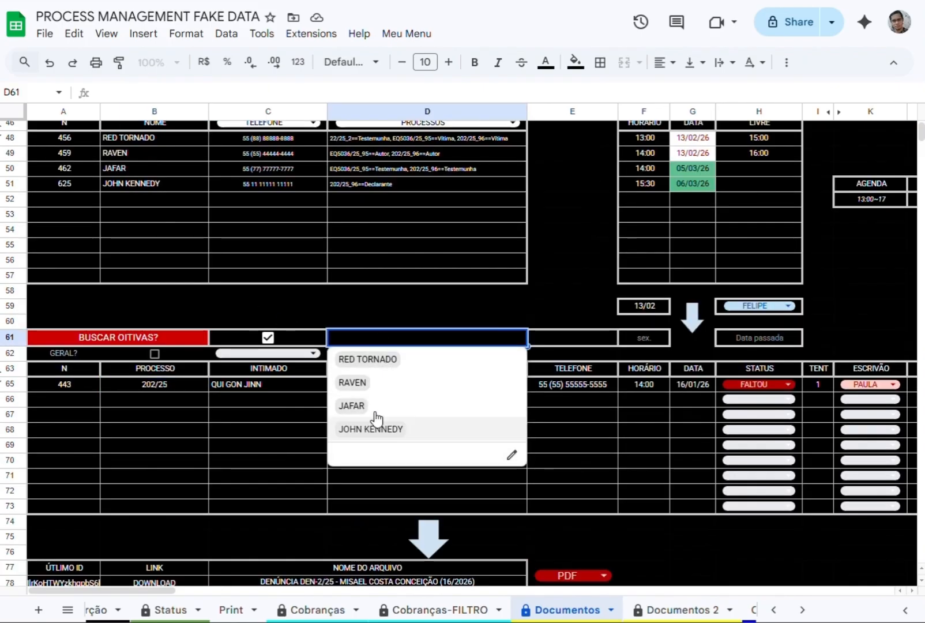
left_click(391, 360)
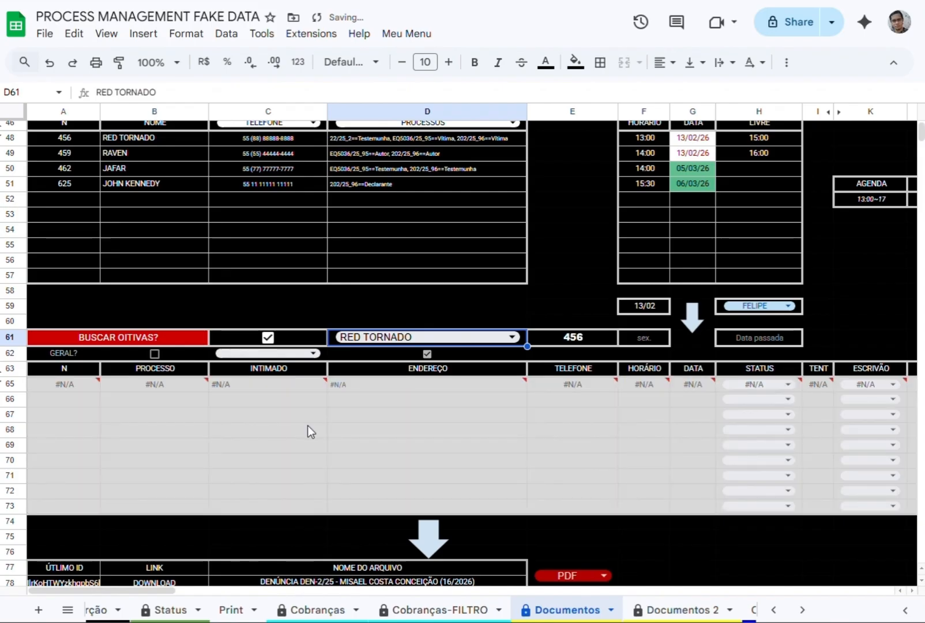
left_click(395, 336)
left_click(353, 383)
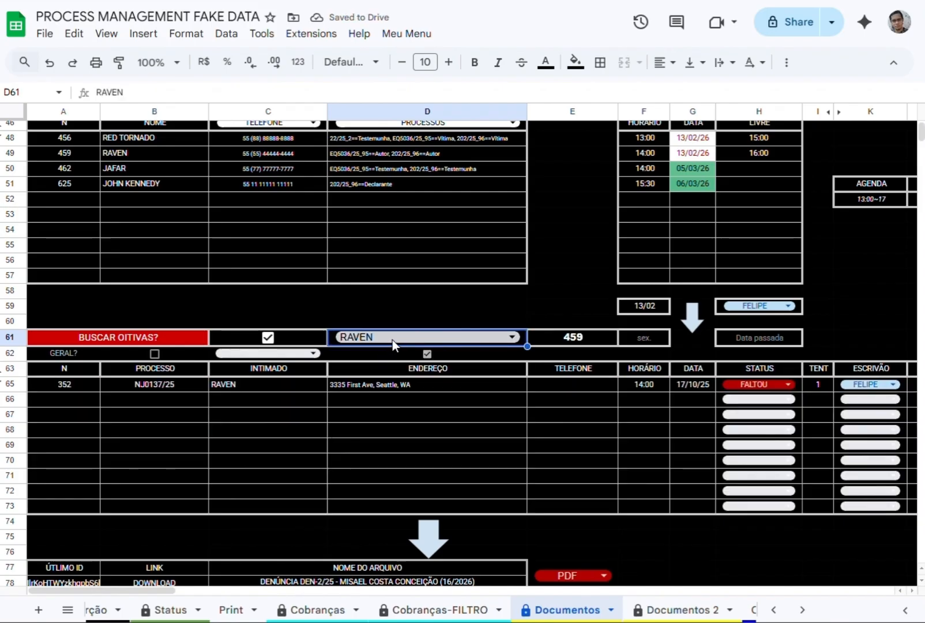
left_click(392, 340)
left_click(162, 385)
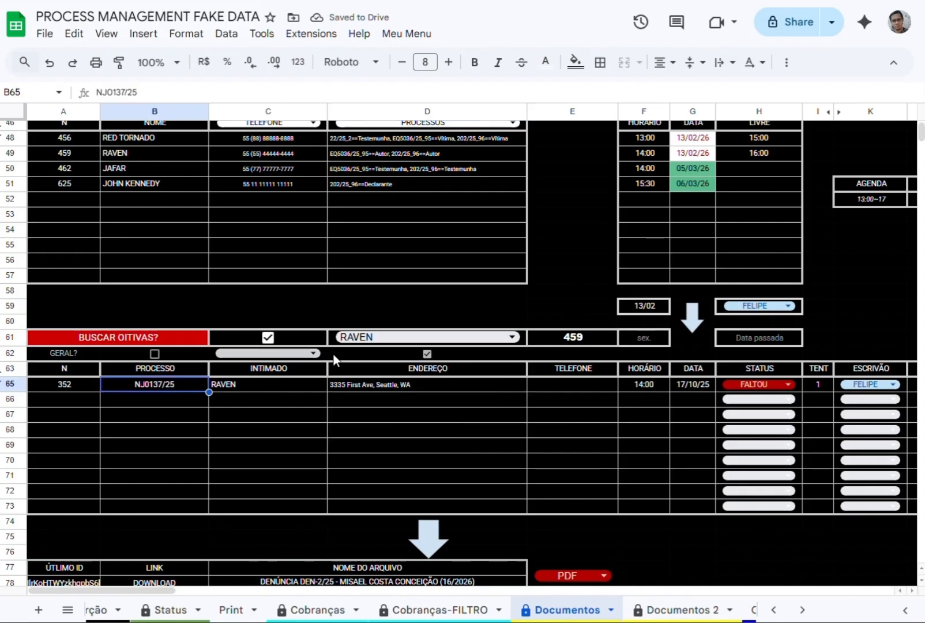
Switch the hearing search in D61 to the person in row 50, followed by the person in row 51.
left_click(396, 336)
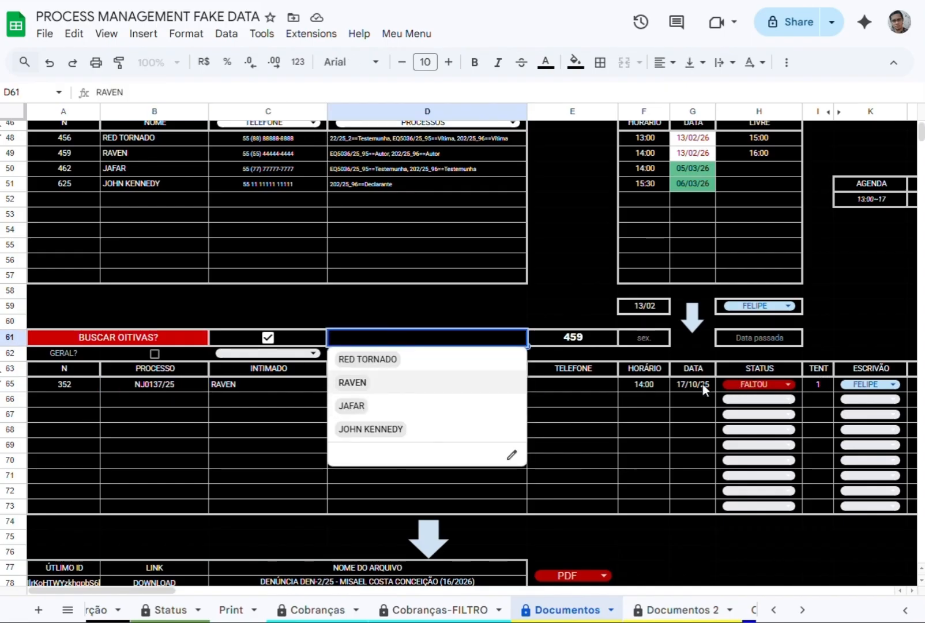
left_click(383, 408)
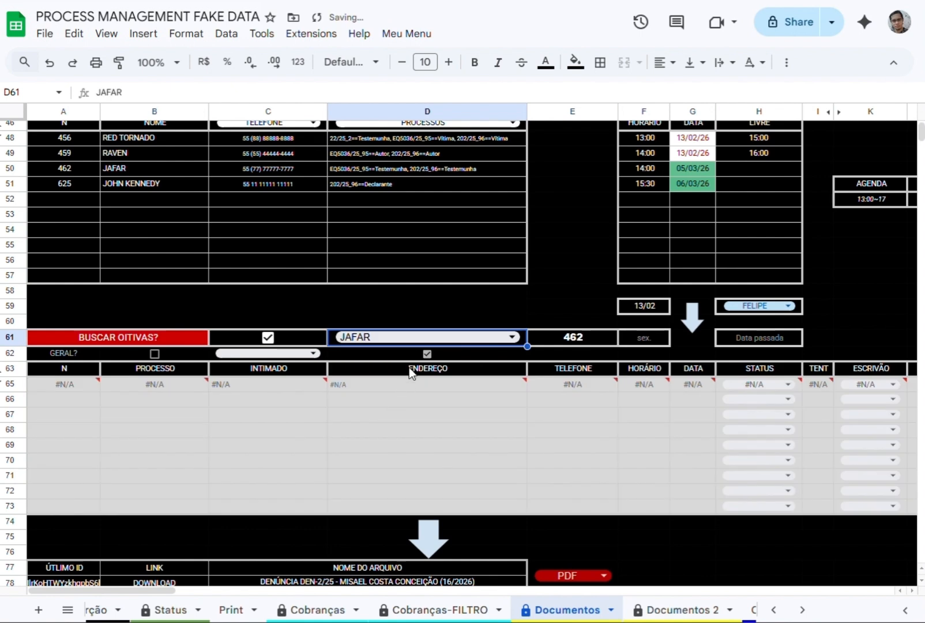
left_click(421, 336)
left_click(395, 426)
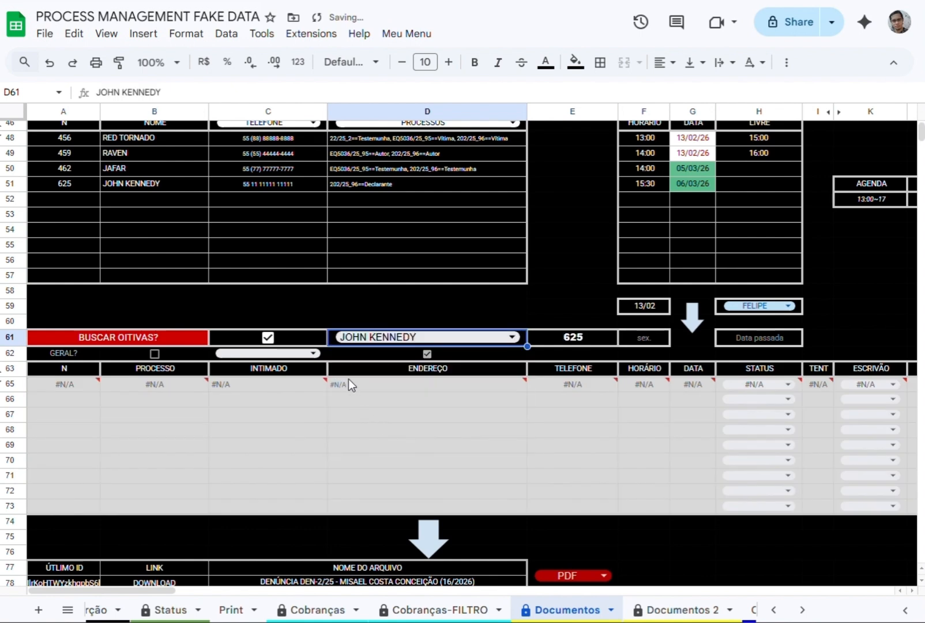
Check the free and booked slots, and set the hearing date in F59 to today's date, 04/03/2026.
scroll(692, 245, "up", 3)
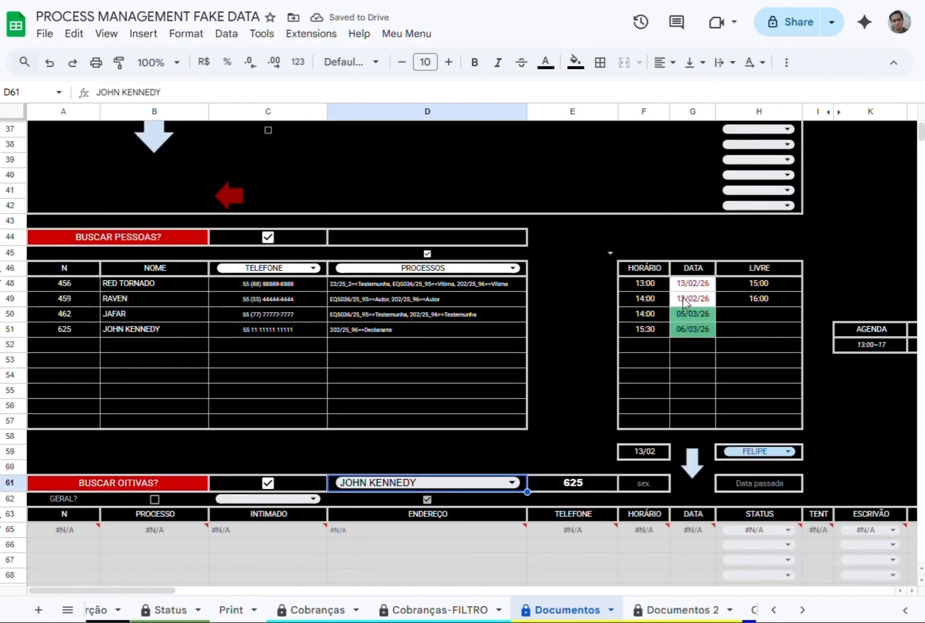
scroll(685, 303, "down", 2)
left_click(764, 208)
left_click(759, 226)
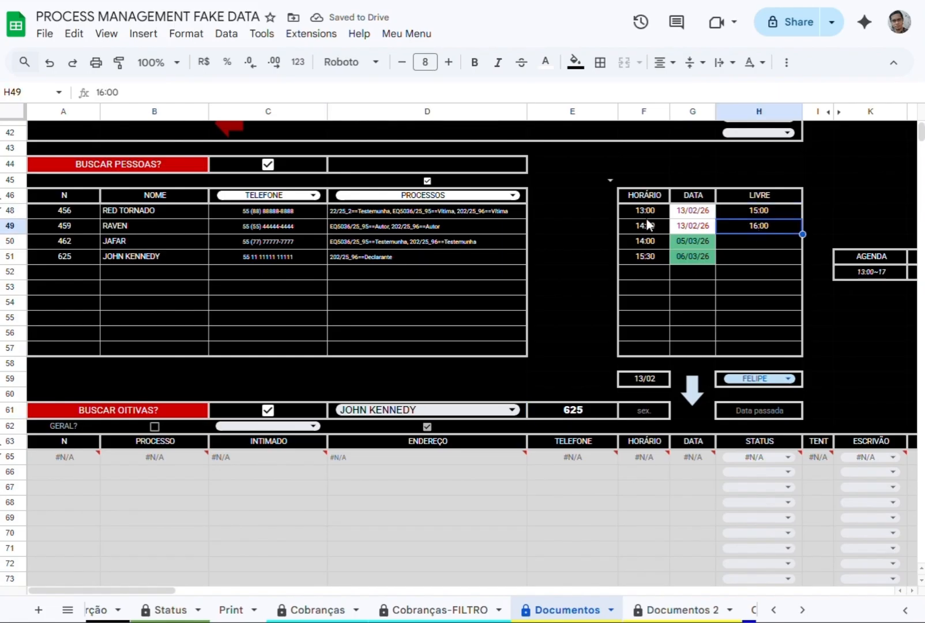
left_click(644, 213)
left_click(649, 383)
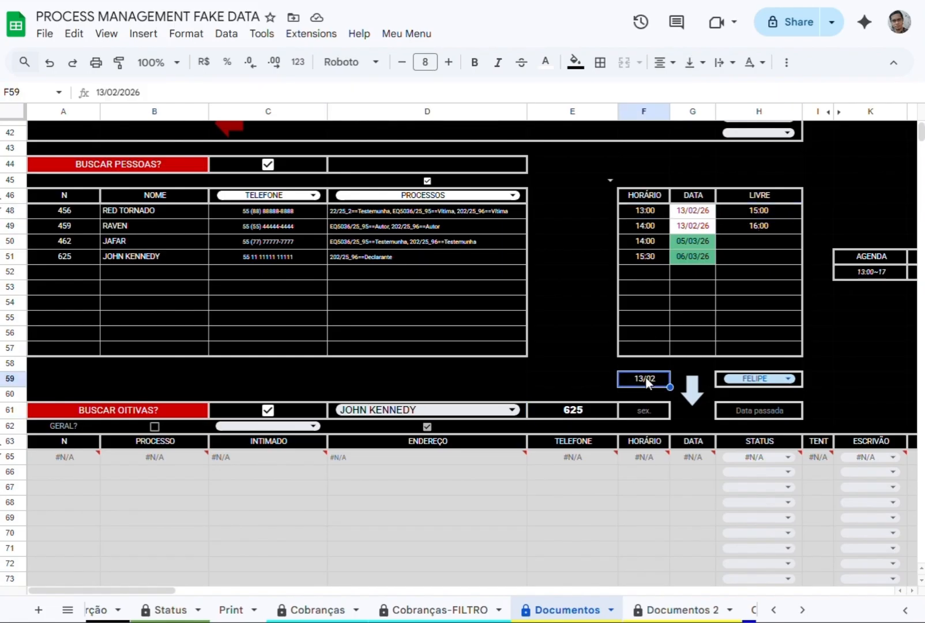
double_click(650, 382)
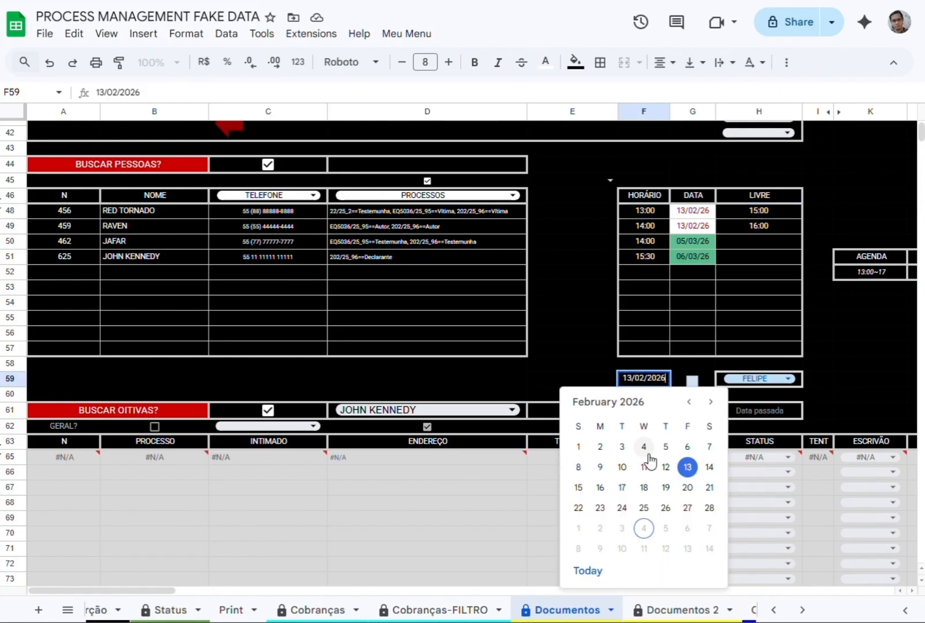
left_click(598, 570)
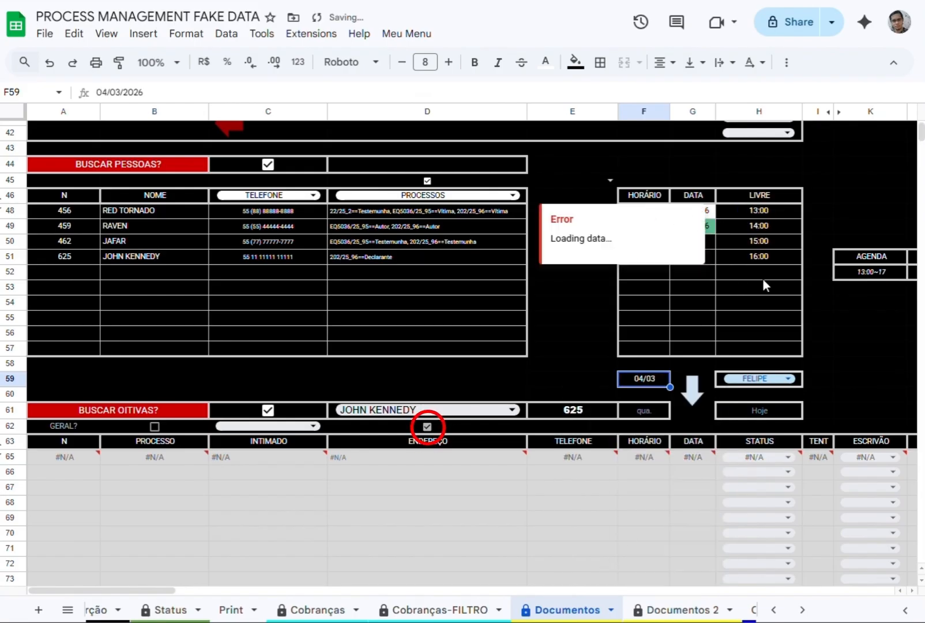
left_click(724, 293)
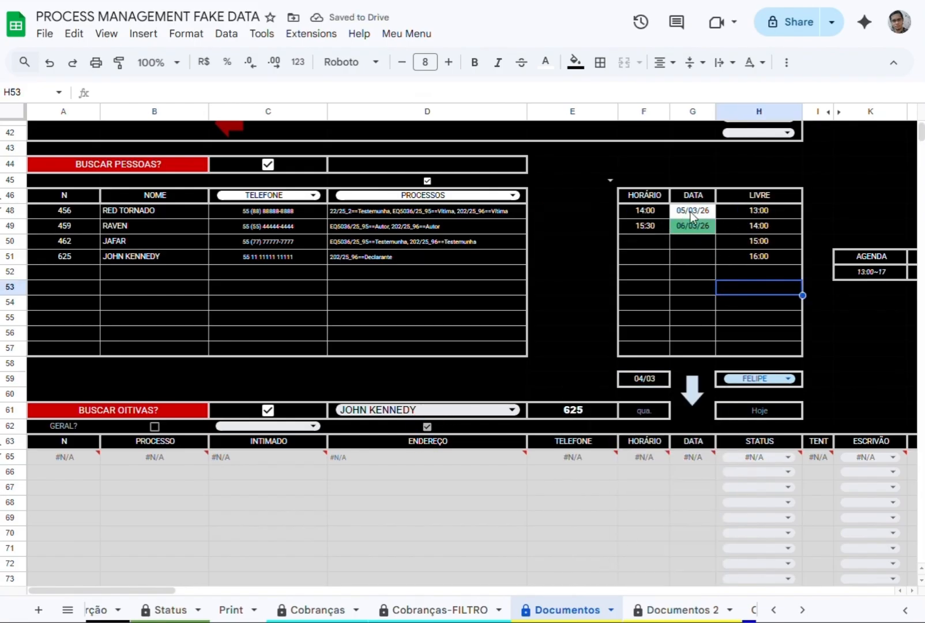
Examine the booked dates and times in rows 48 and 49 and the clerk options in H59.
left_click(692, 216)
left_click(685, 223)
left_click(641, 209)
left_click(644, 229)
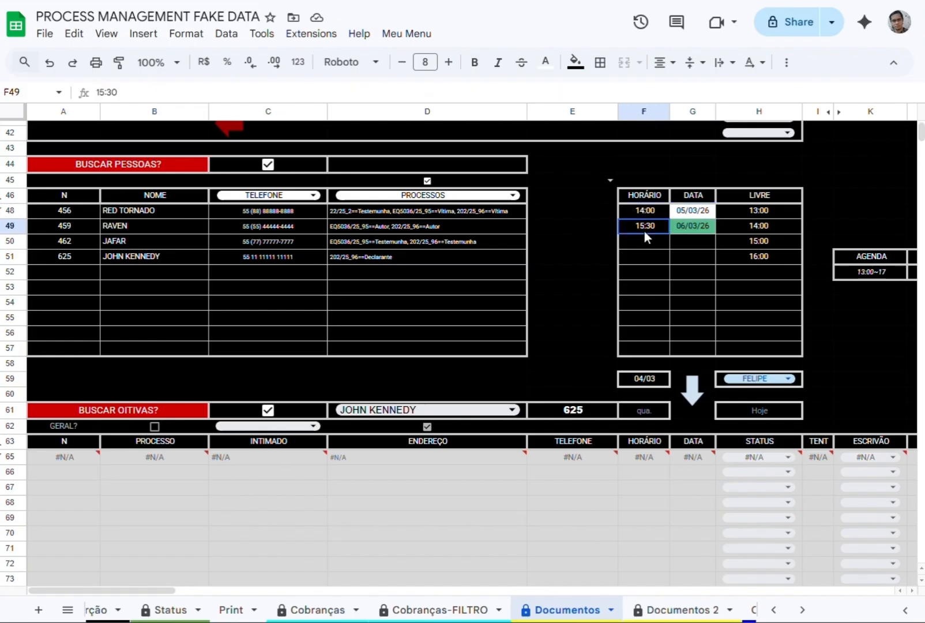
left_click(758, 378)
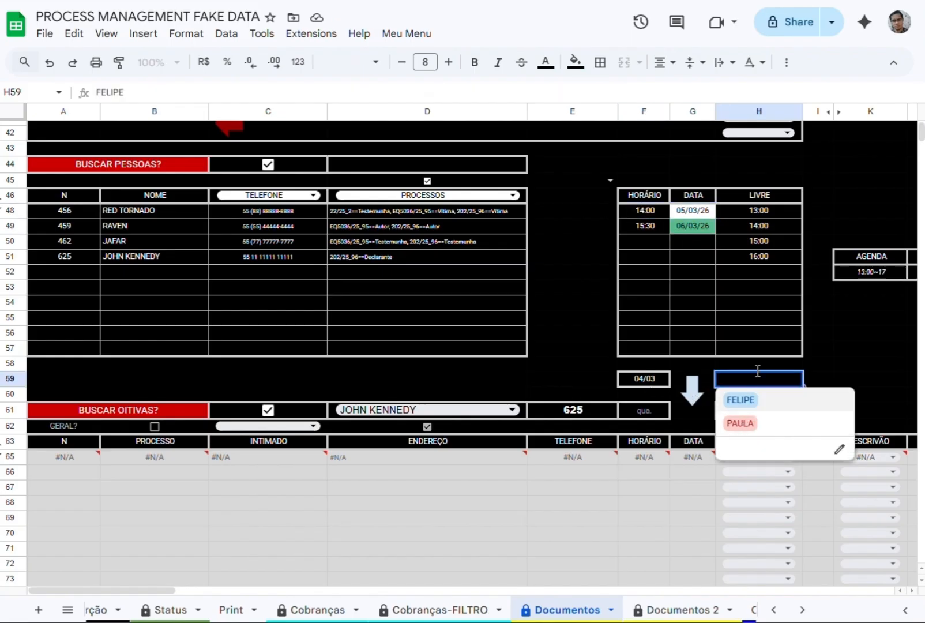
key("Escape")
Try 05/03/2026 as the hearing date in F59, return it to 04/03/2026 and schedule the hearing of the person in row 51.
double_click(644, 379)
left_click(664, 446)
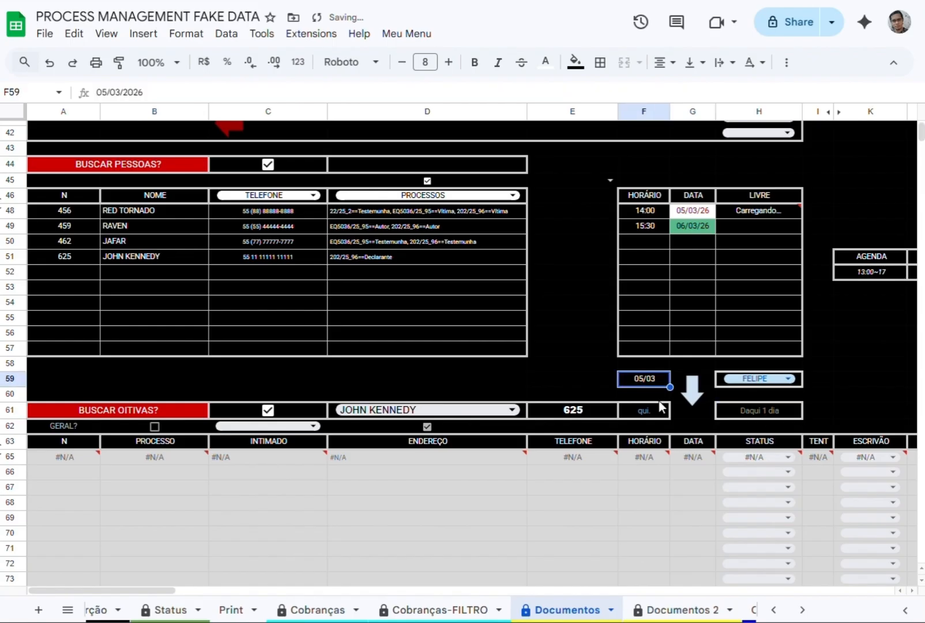
double_click(657, 378)
left_click(644, 447)
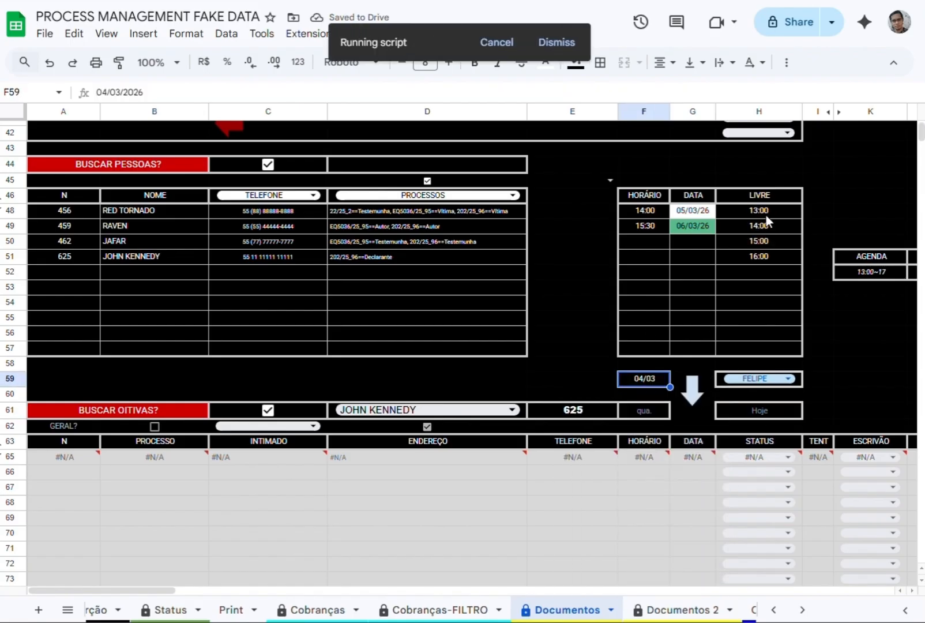
Examine the duration formula in L52 and the clerks' OITIVAS and DURAÇÃO values in the ESCRIVÃO_INFO table of VARIABLES.
left_click_drag(157, 590, 218, 590)
left_click(576, 272)
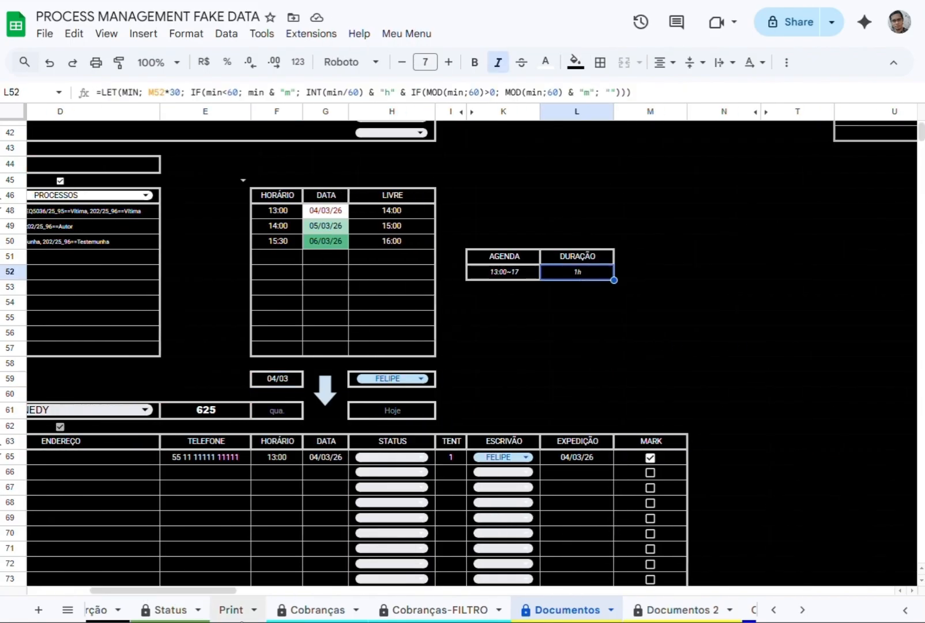
scroll(503, 612, "right", 6)
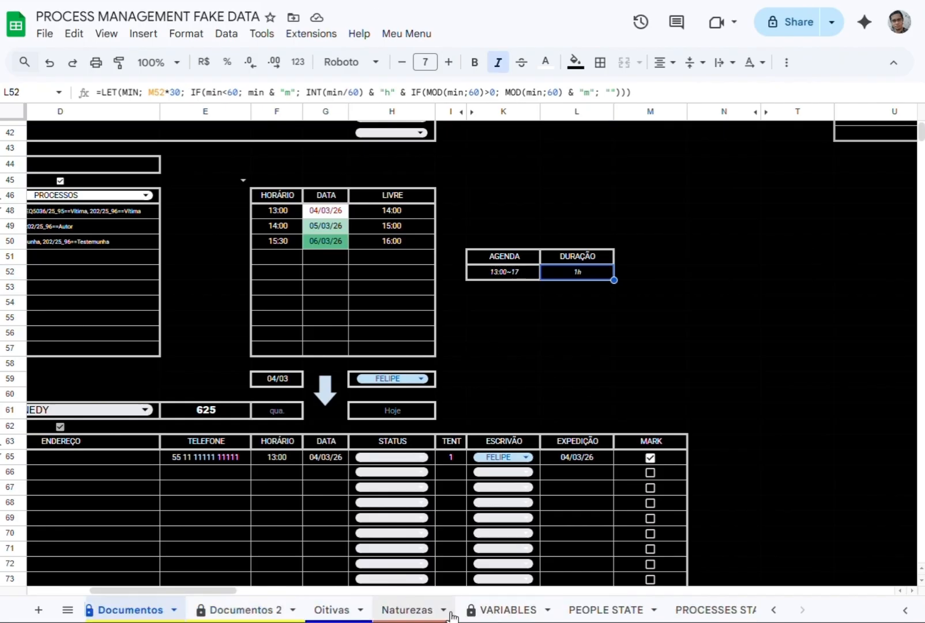
left_click(478, 611)
left_click(234, 316)
left_click(188, 315)
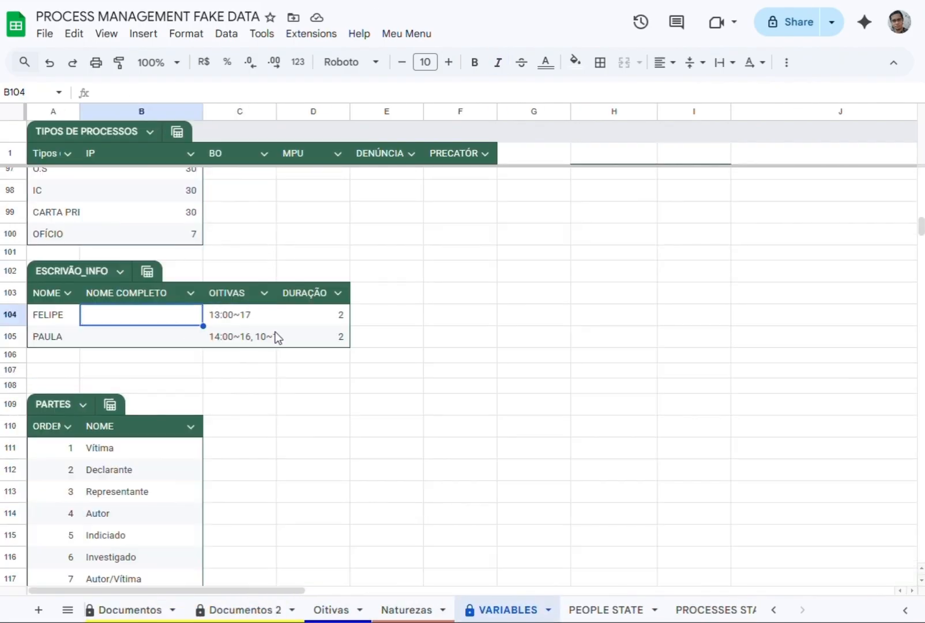
left_click(245, 318)
left_click(239, 340)
left_click(325, 319)
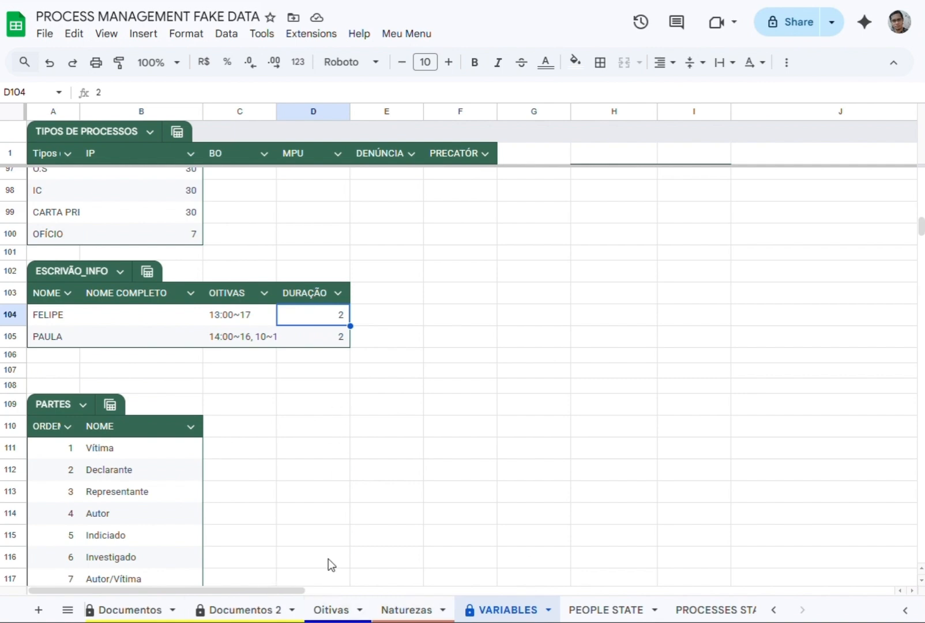
Set the DURAÇÃO of the second clerk in ESCRIVÃO_INFO to 1.
scroll(321, 609, "left", 3)
left_click(331, 336)
type("1")
key("Return")
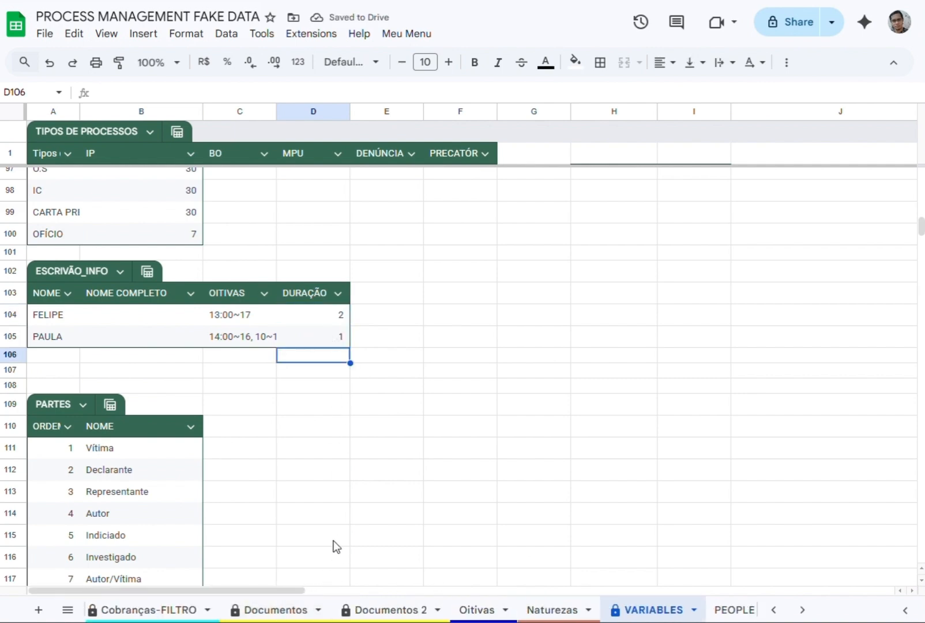
In Documentos, switch H59 to the second clerk to check the duration in L52, and restore the first clerk.
left_click(274, 609)
left_click(388, 378)
left_click(373, 423)
left_click(577, 271)
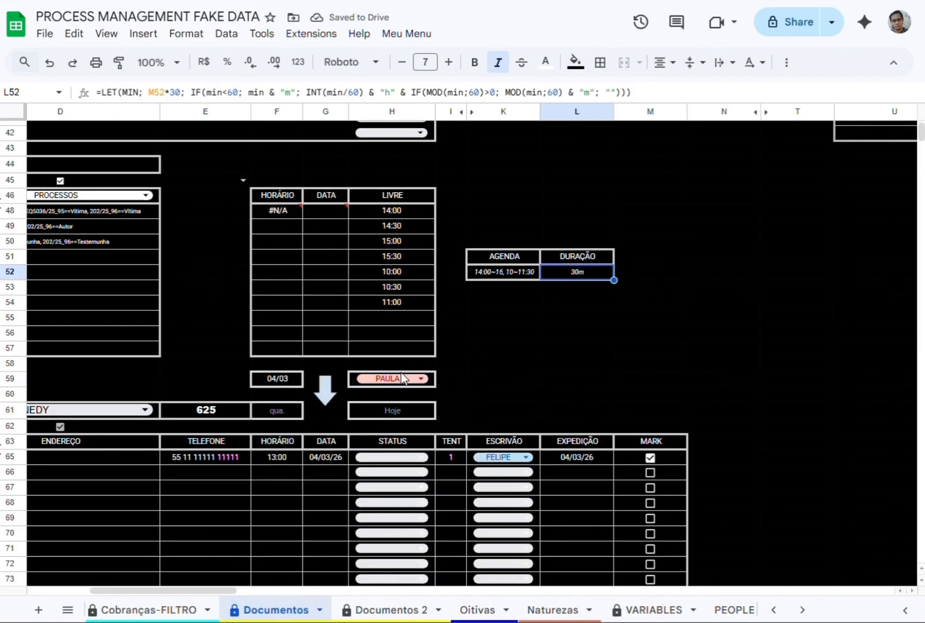
left_click(392, 378)
left_click(378, 408)
left_click_drag(229, 590, 166, 610)
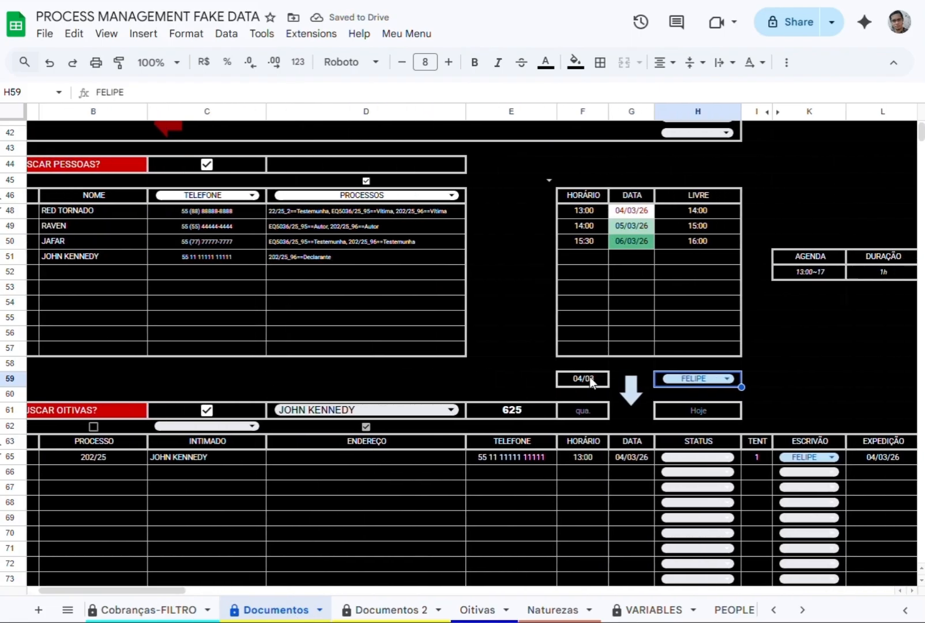
Schedule a hearing on 04/03/2026 for the person in row 49 and clear the person selection in D61.
left_click(450, 409)
left_click(277, 452)
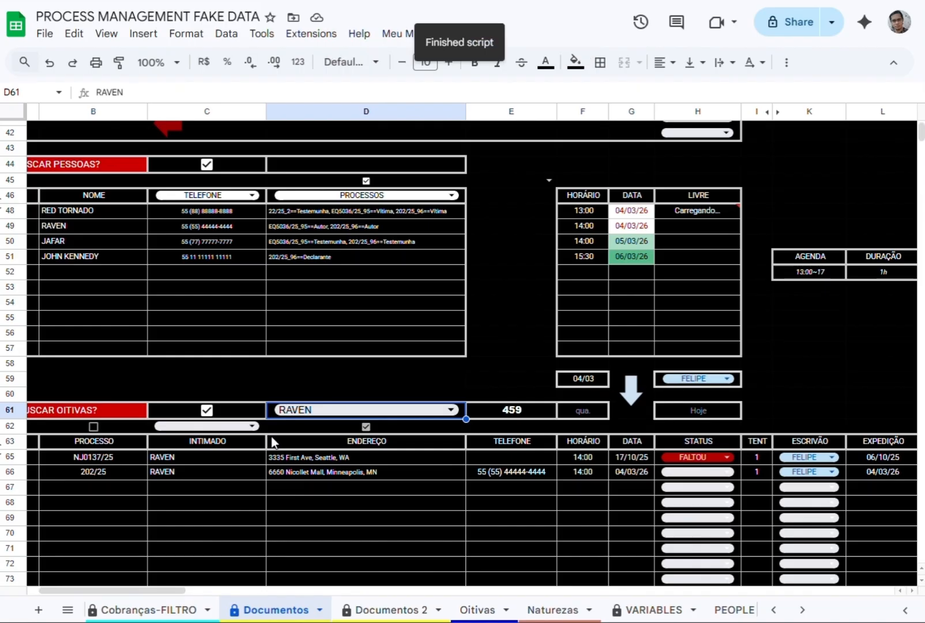
left_click(351, 380)
key("Down")
key("Right")
key("Right")
key("Delete")
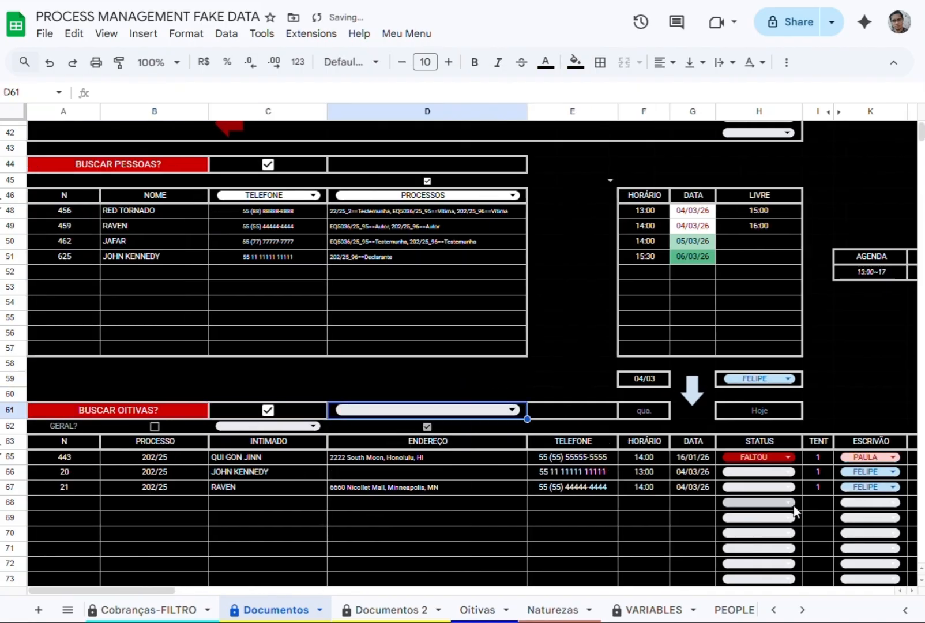
Set the hearing date in F59 to 05/03/2026 and schedule the hearing of the person in row 50.
double_click(648, 375)
left_click(666, 447)
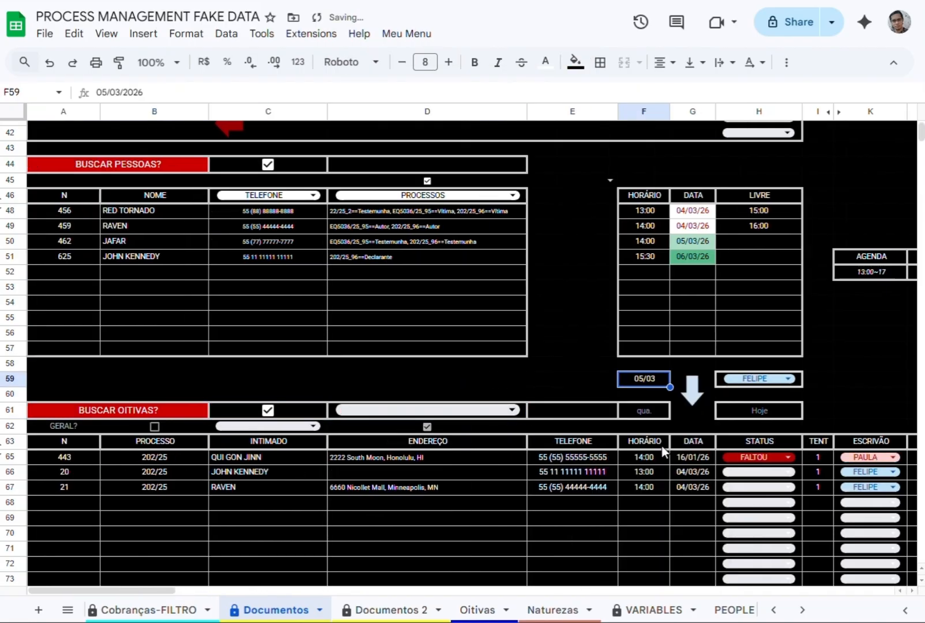
left_click(448, 410)
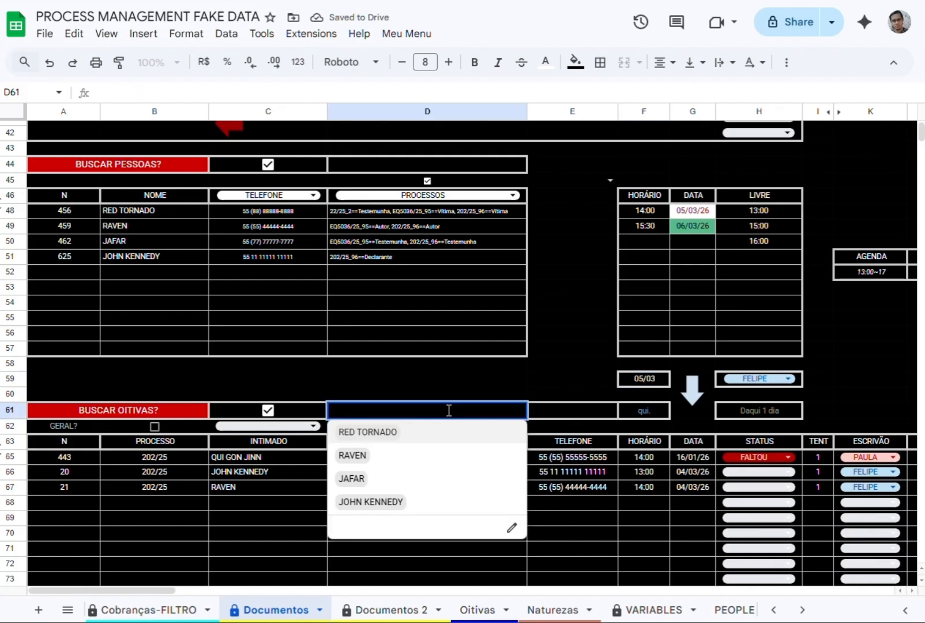
left_click(391, 479)
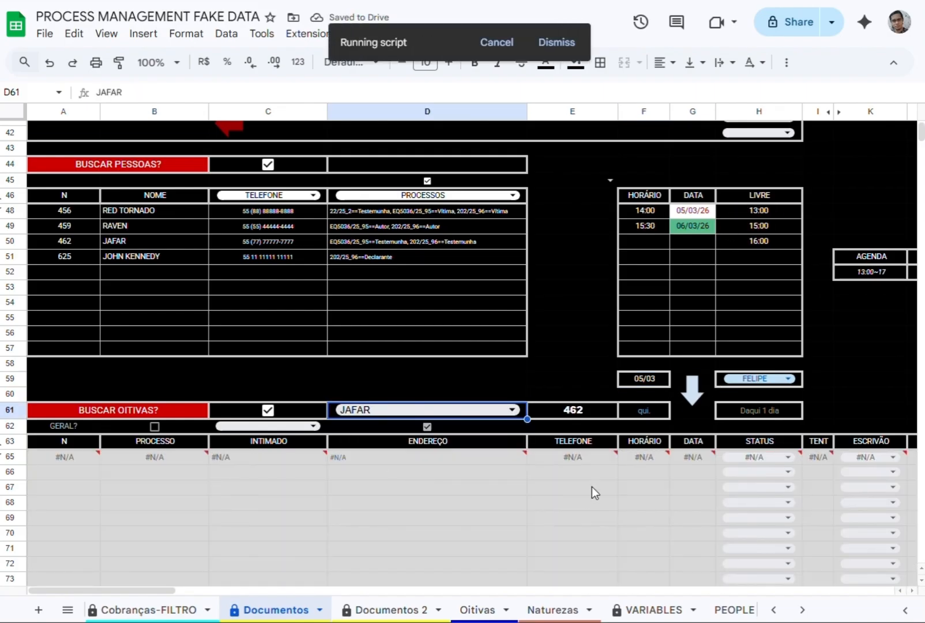
Select the person in row 48 in D61, assign the second clerk in H59 and schedule the hearing for 05/03/2026.
left_click(397, 413)
left_click(385, 428)
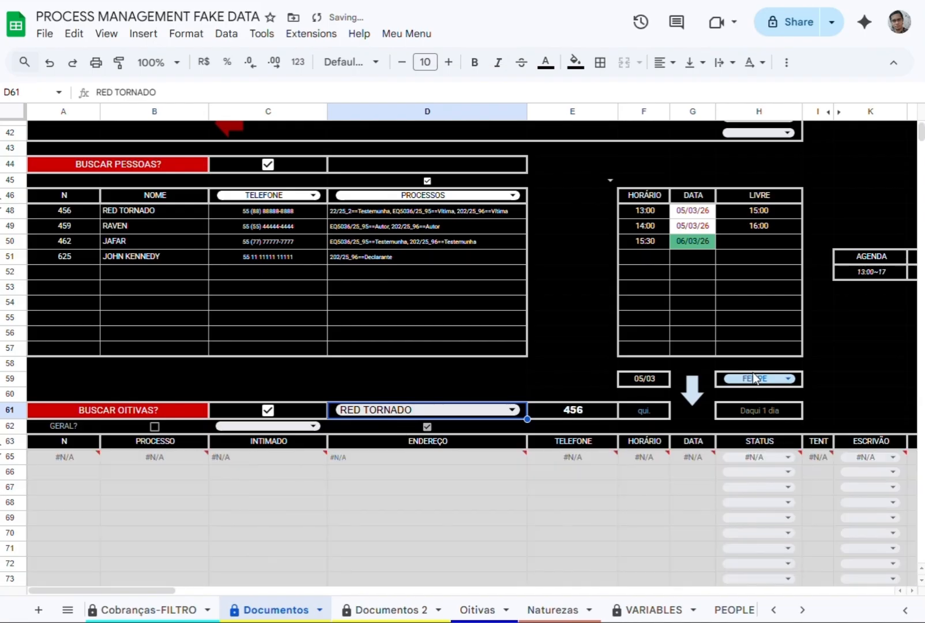
left_click(754, 378)
left_click(746, 423)
left_click(854, 271)
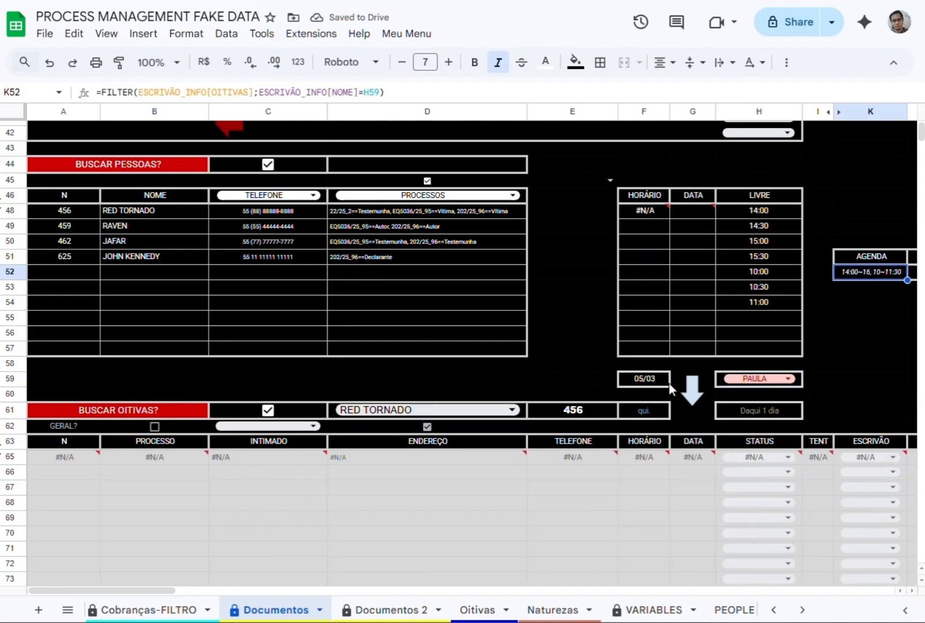
left_click(692, 394)
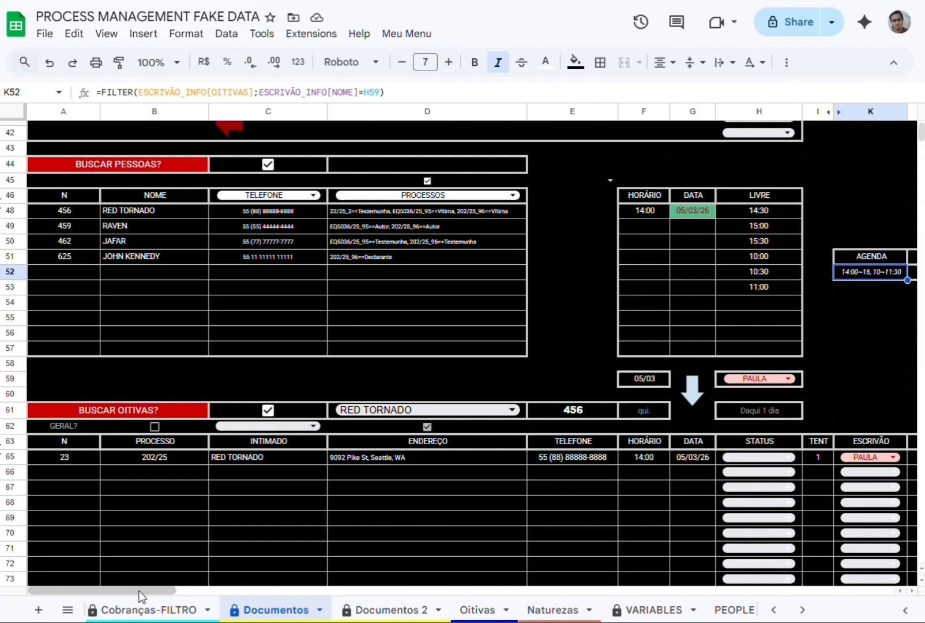
Set the hearing status filter in C62 to FALTOU.
left_click(246, 426)
left_click(238, 447)
left_click(263, 426)
left_click(234, 461)
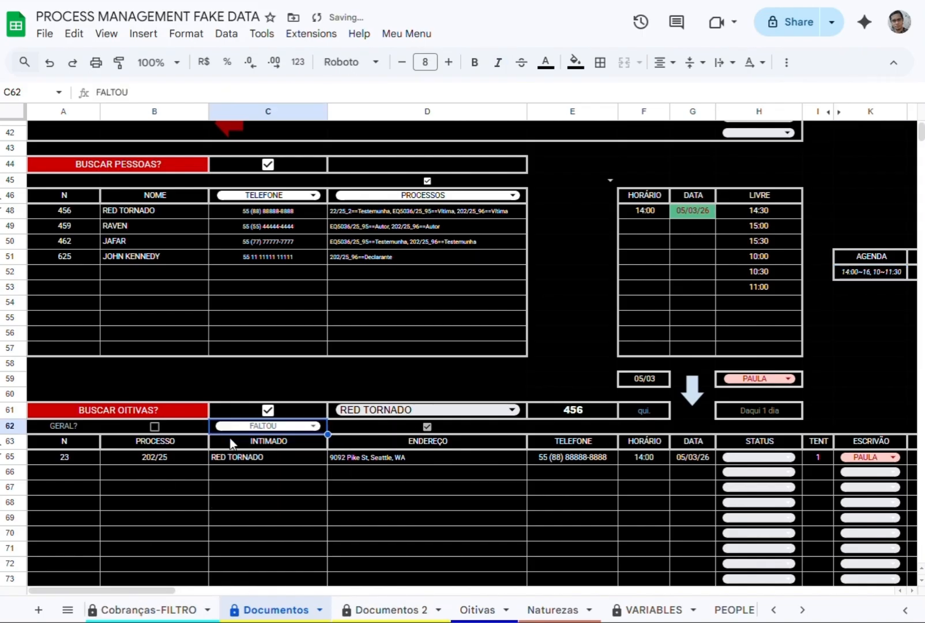
Enable the GERAL option in B62 and set the hearing date in F59 to 03/03/2026.
left_click(153, 426)
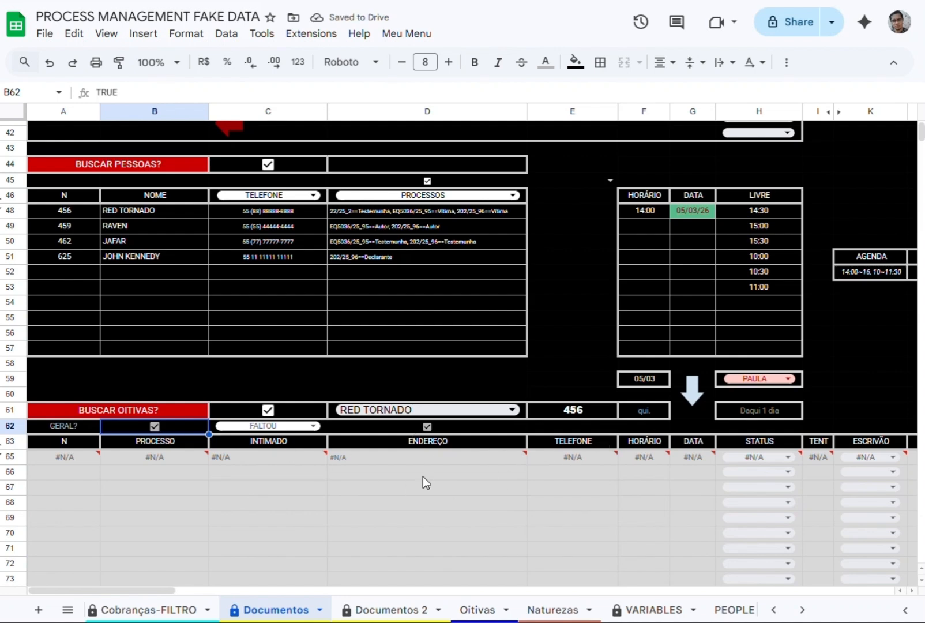
left_click(420, 421)
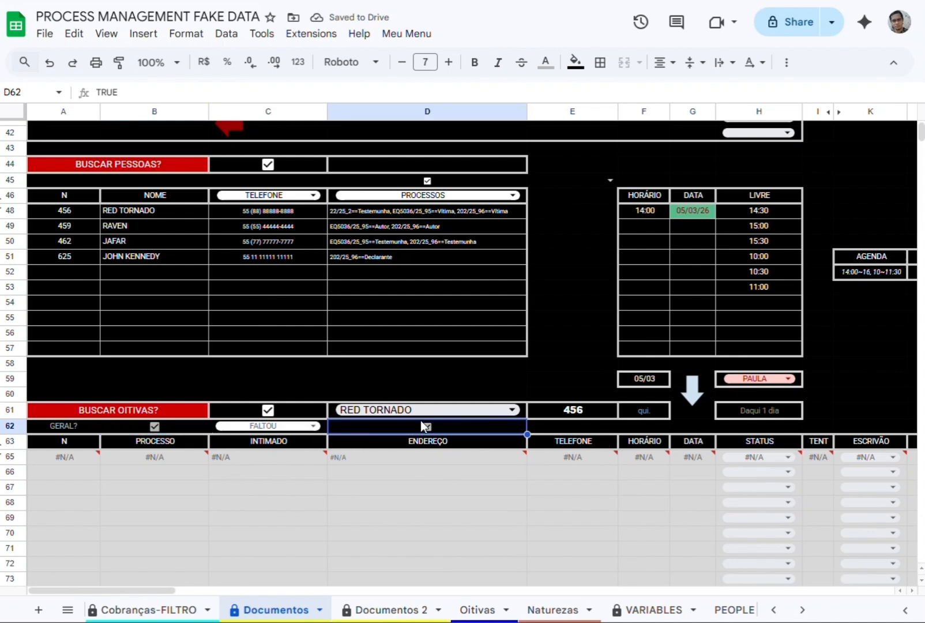
double_click(643, 379)
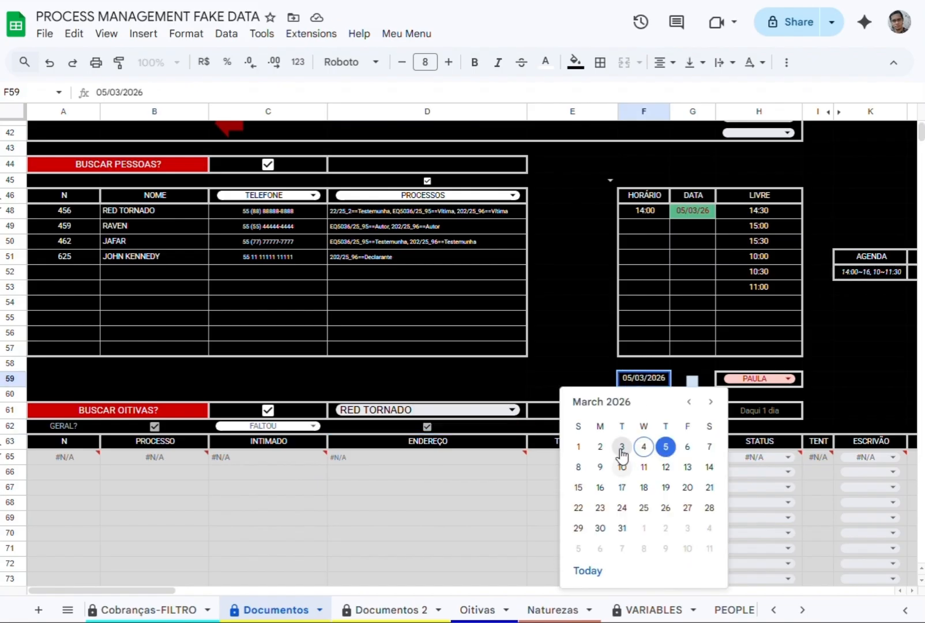
left_click(621, 447)
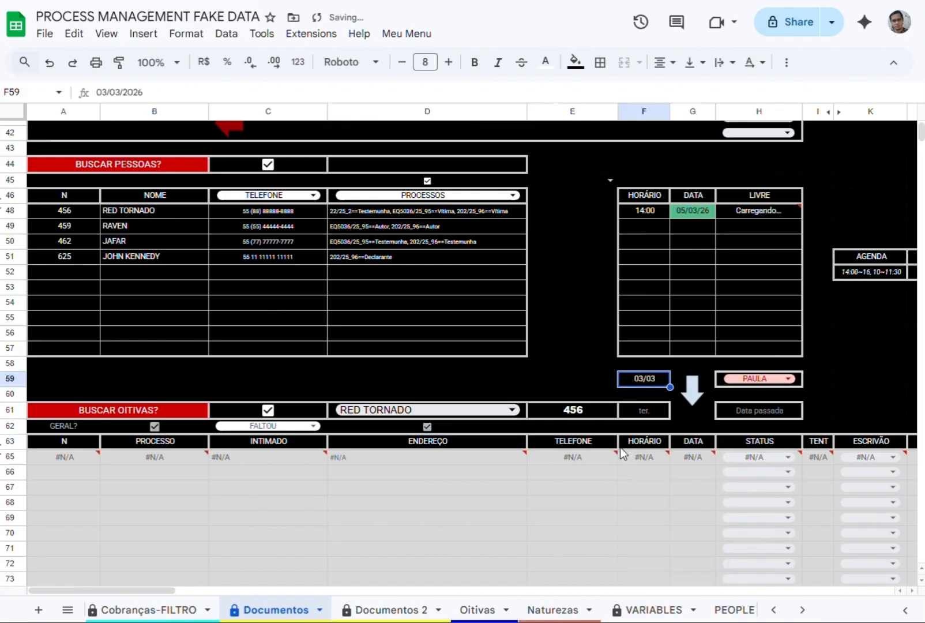
Try the OK status in C62, clear that filter and assign the first clerk in H59.
left_click(293, 429)
left_click(275, 448)
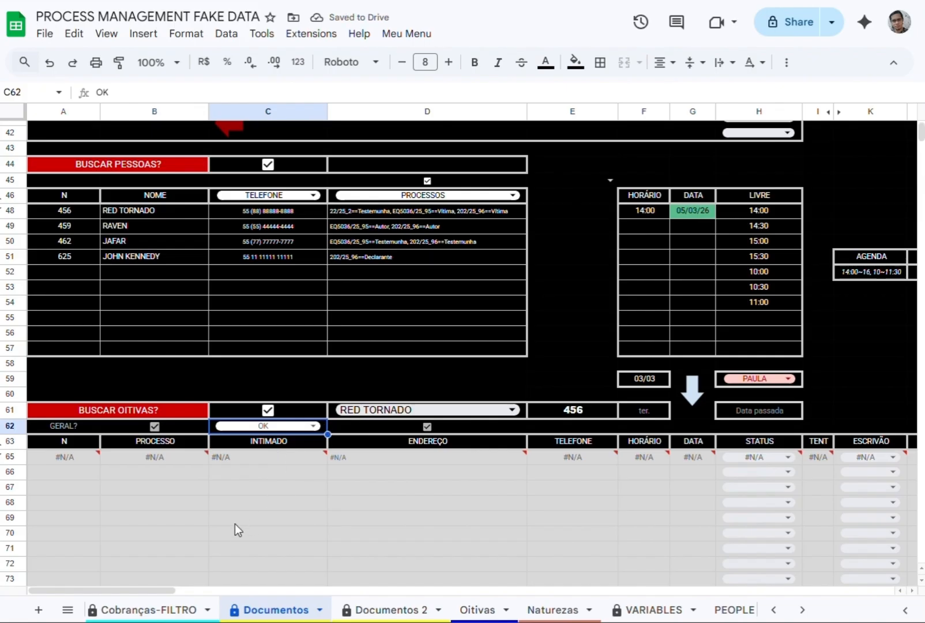
key("Delete")
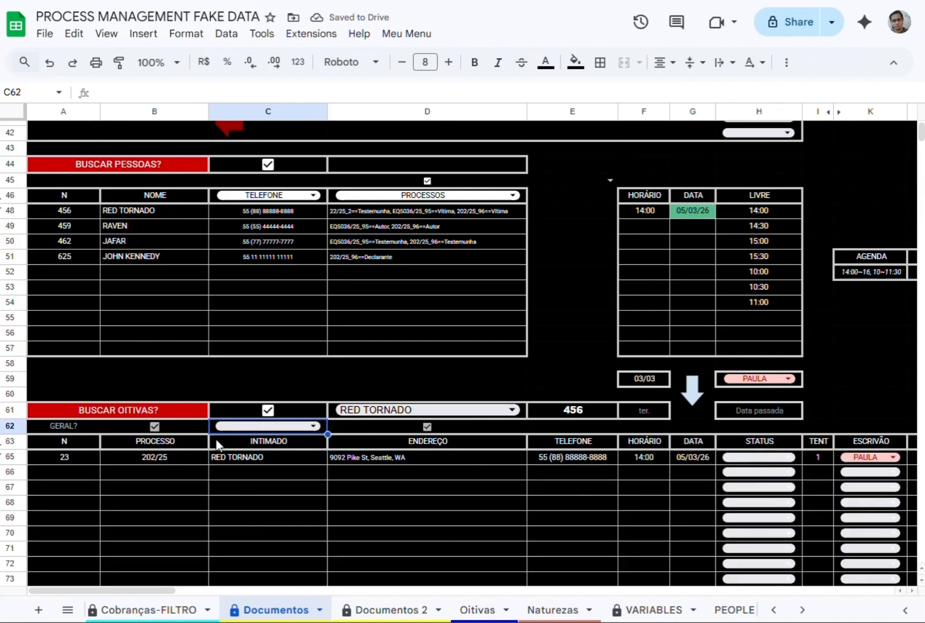
left_click(761, 379)
left_click(741, 401)
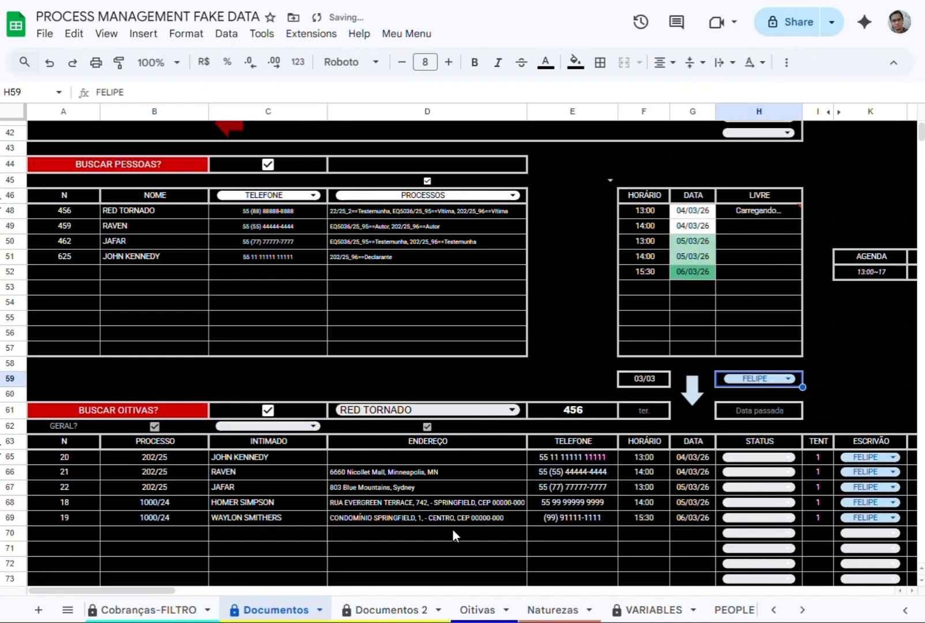
Check the MARK column of the listed hearings and generate the summons document for the marked ones.
scroll(410, 346, "down", 3)
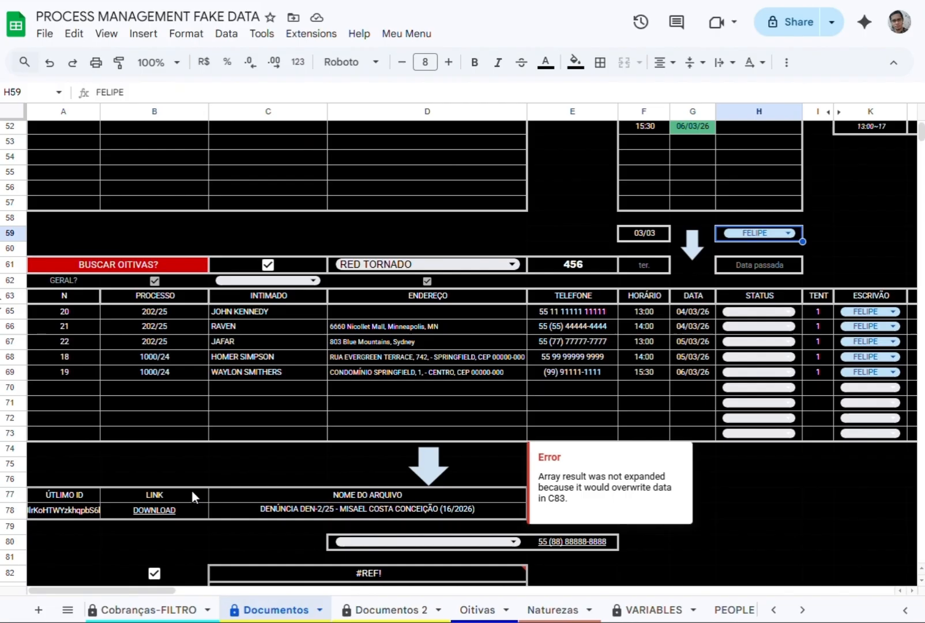
left_click_drag(139, 591, 222, 594)
left_click(484, 612)
left_click_drag(424, 592, 314, 593)
left_click(291, 609)
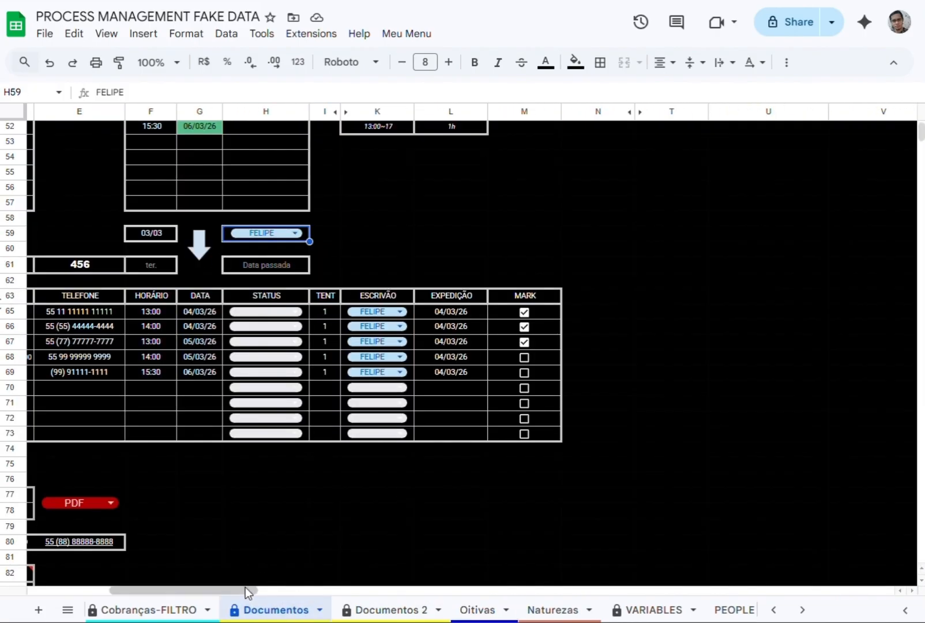
left_click_drag(245, 590, 164, 591)
left_click(426, 469)
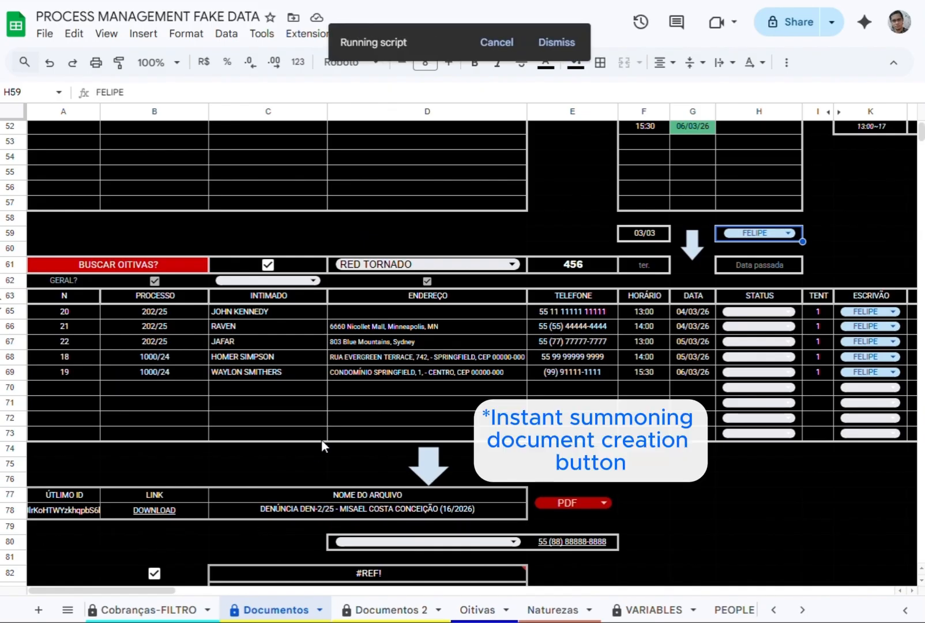
Download the generated summons as a PDF from row 78 and open the downloaded file.
left_click(343, 507)
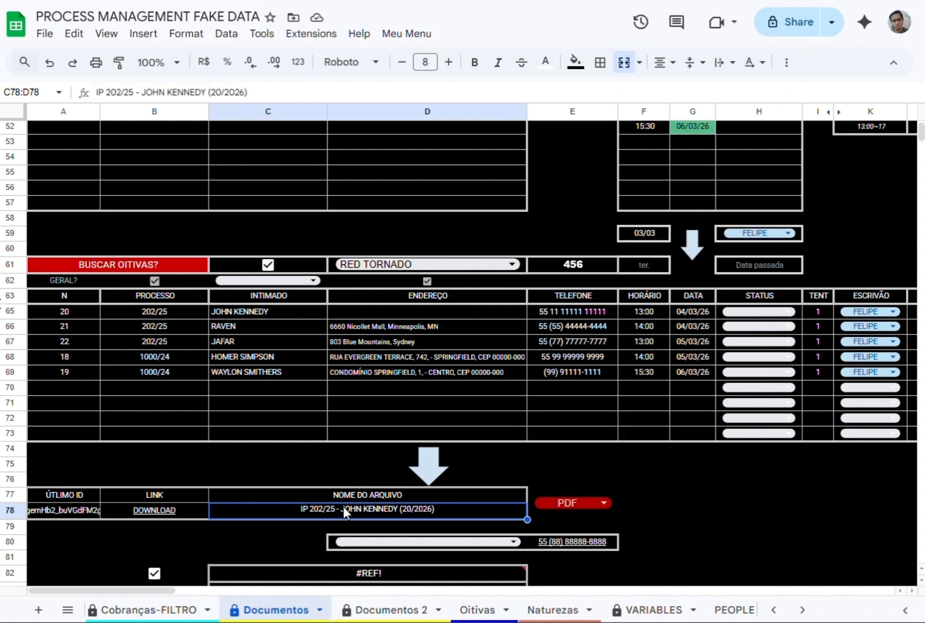
left_click(168, 539)
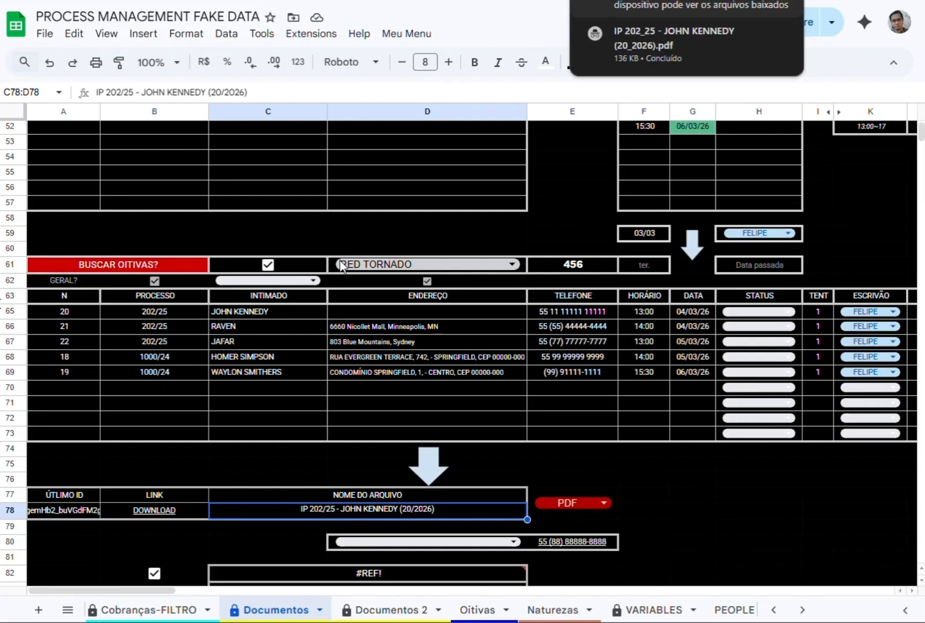
left_click(656, 29)
Review the summons notification message in C83 and its recipient in D80.
scroll(431, 477, "down", 2)
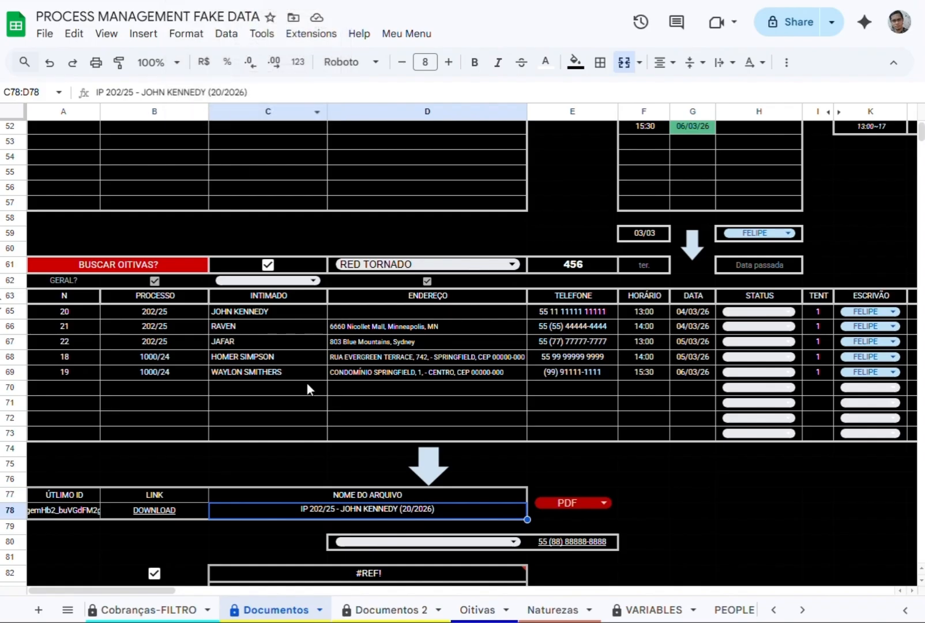
scroll(445, 540, "down", 5)
left_click(344, 453)
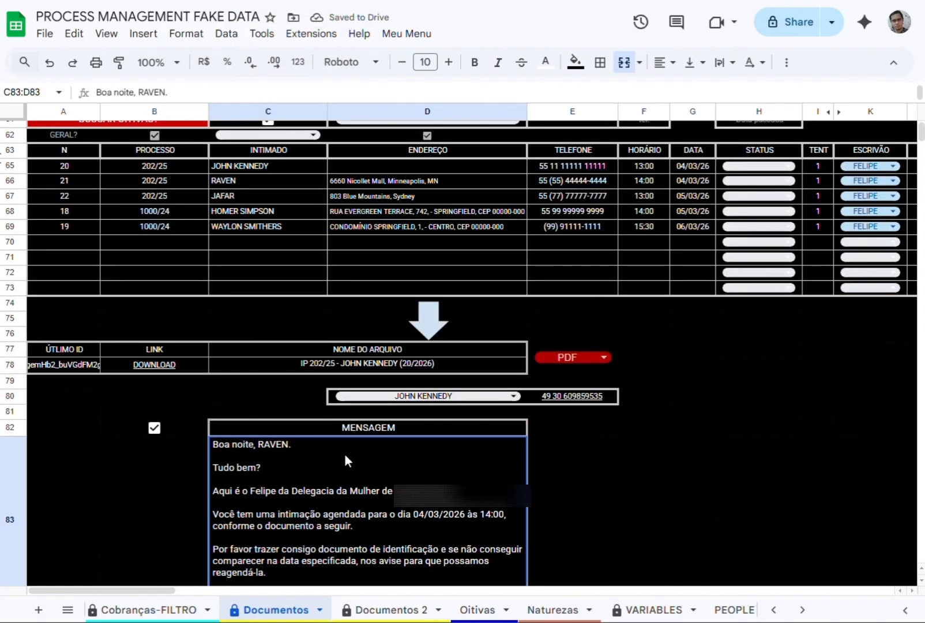
scroll(296, 487, "up", 2)
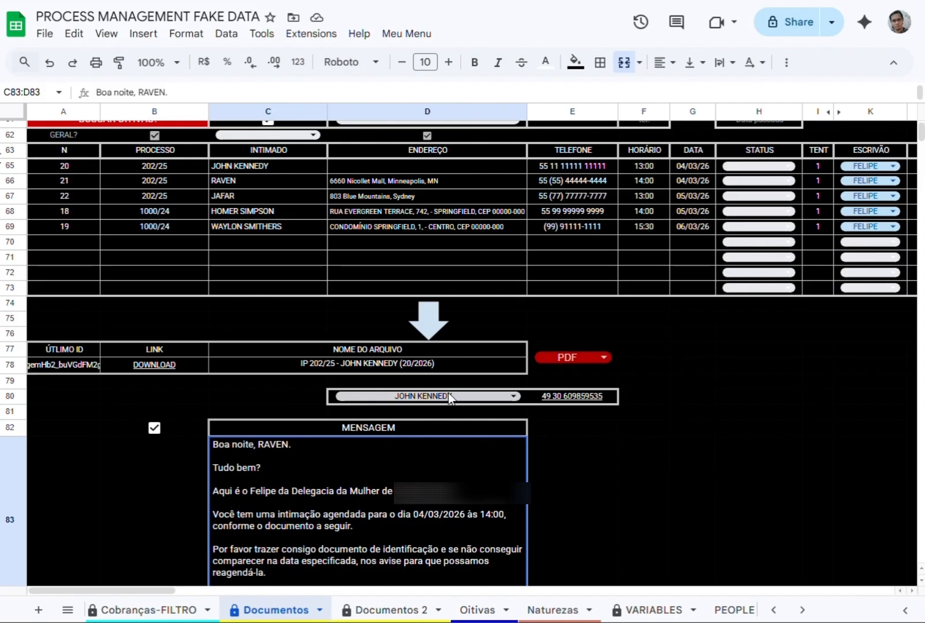
scroll(366, 511, "down", 2)
Try the first and second listed people as message recipient in D80 and settle on the fourth.
left_click(398, 323)
left_click(369, 344)
left_click(382, 323)
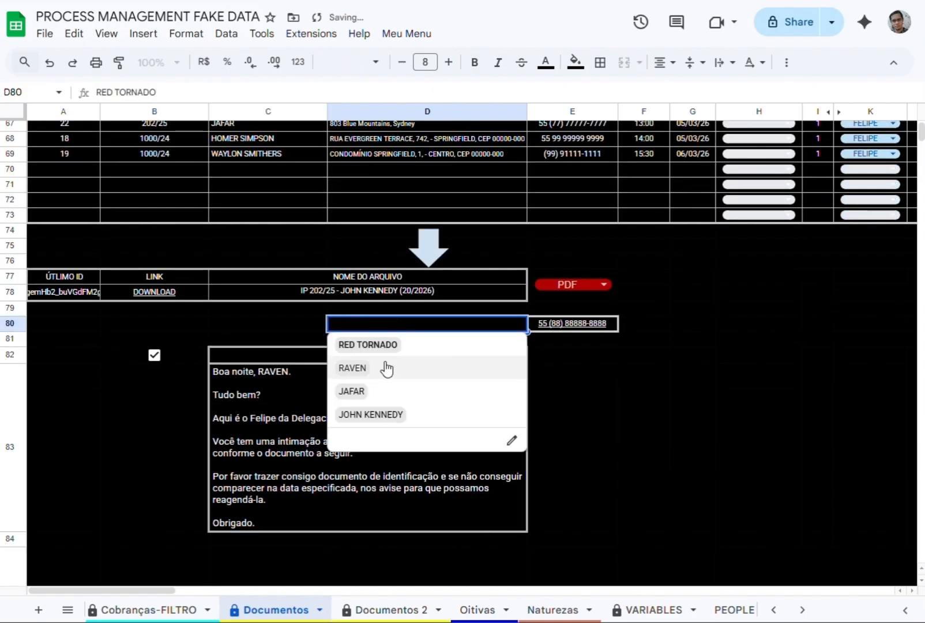
left_click(386, 368)
left_click(404, 323)
left_click(371, 414)
Examine the hearing details in rows 66 and 67 of the BUSCAR OITIVAS table.
left_click_drag(151, 588, 163, 588)
scroll(238, 305, "up", 3)
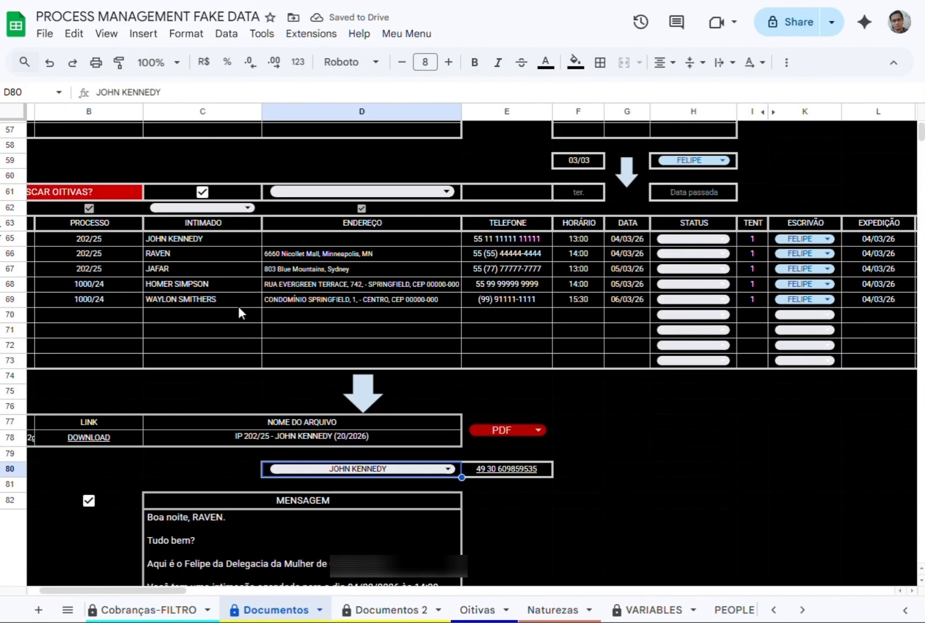
left_click(878, 268)
key("Right")
key("Home")
key("Right")
key("Right")
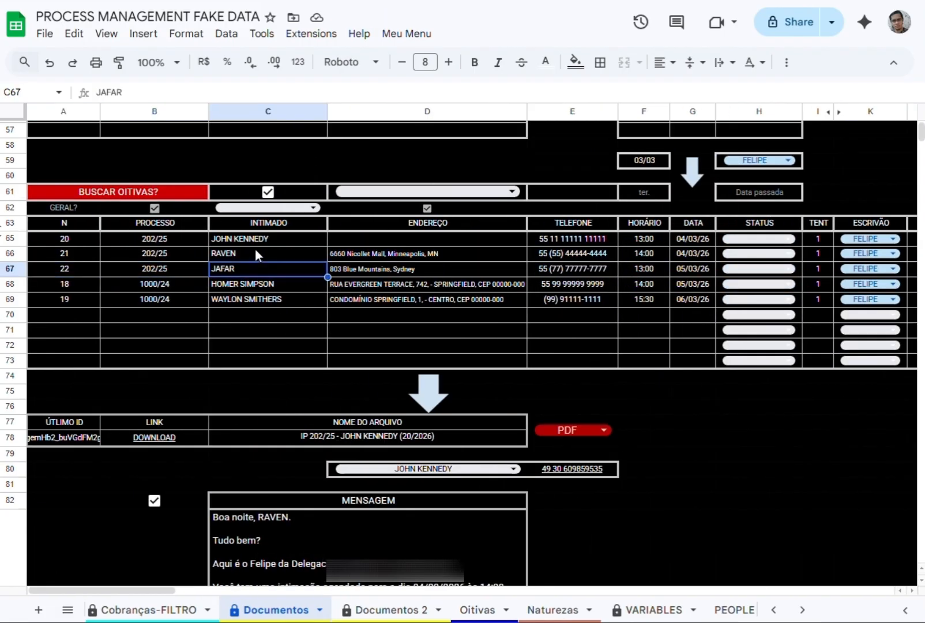
key("Right")
left_click(818, 253)
key("Right")
key("Right")
key("Left")
key("Left")
key("Left")
key("Left")
key("Left")
scroll(278, 409, "down", 4)
Open the WhatsApp link in E80 to preview the prepared message and return to the spreadsheet.
mouse_move(440, 324)
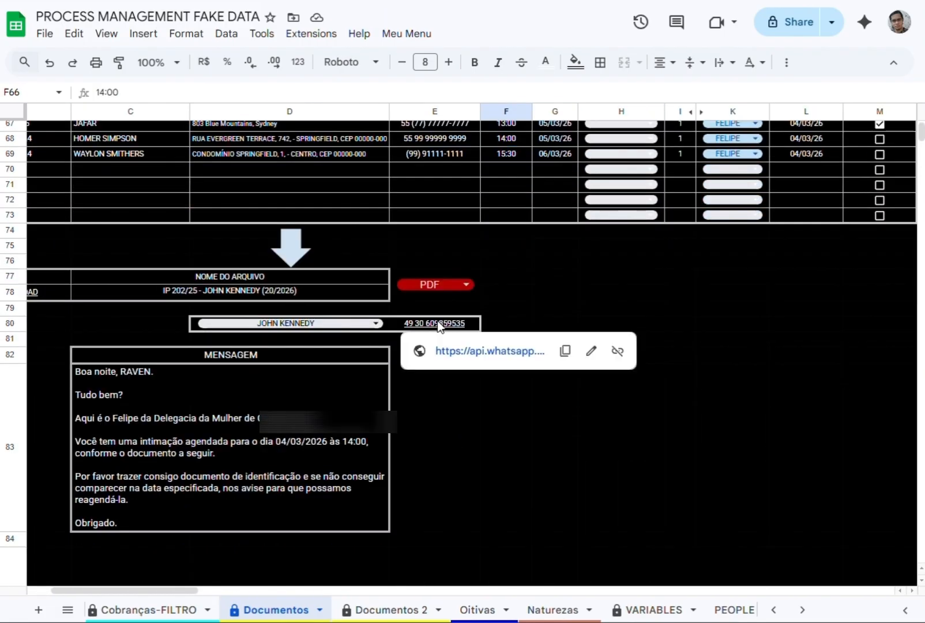
left_click(466, 354)
left_click(469, 356)
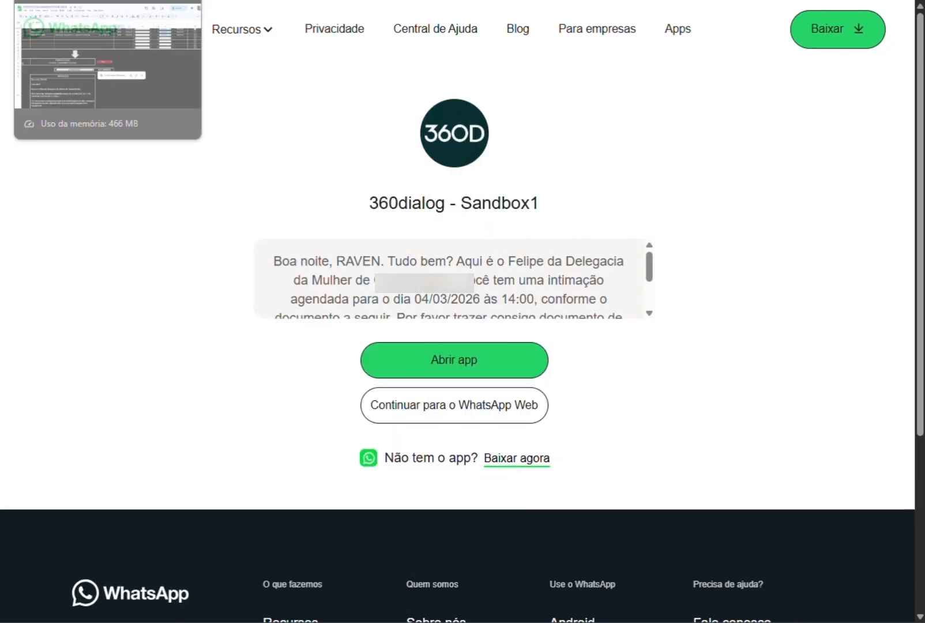
left_click(92, 1)
scroll(137, 595, "left", 2)
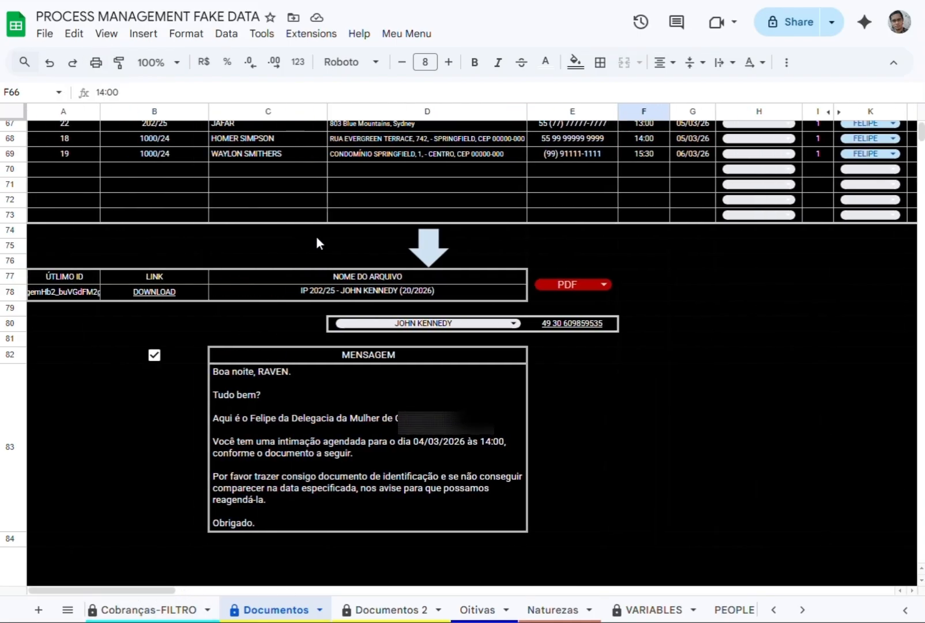
Pick the fourth listed person for D.V.C in C113 and clear the document list's selections.
scroll(330, 370, "down", 5)
scroll(329, 370, "down", 4)
left_click(248, 492)
left_click(248, 449)
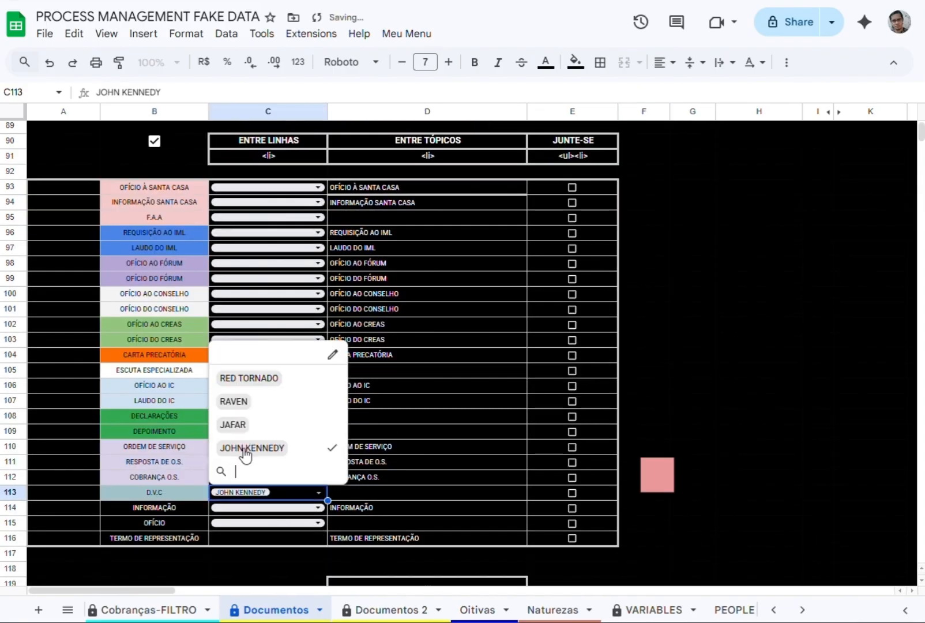
left_click(655, 372)
Assign the first listed person to OFÍCIO À SANTA CASA, F.A.A, REQUISIÇÃO AO IML and LAUDO DO IML in column C.
left_click(247, 188)
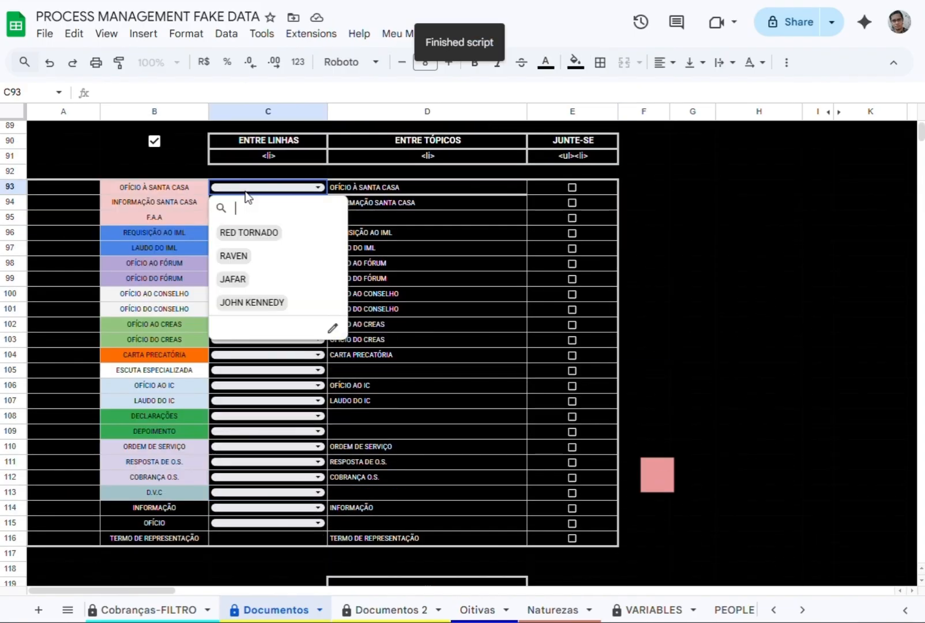
left_click(248, 232)
left_click(254, 217)
left_click(248, 263)
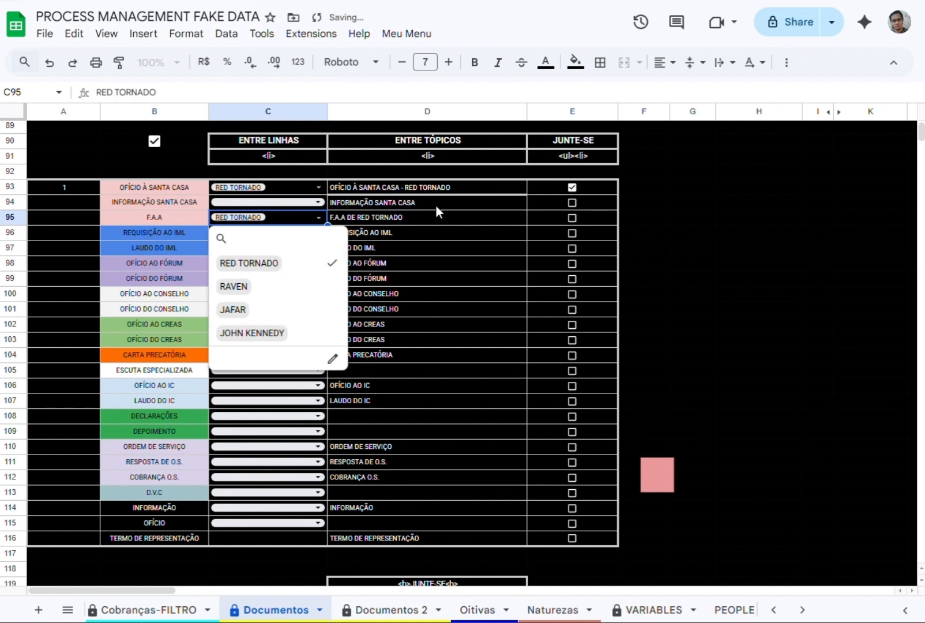
left_click(254, 233)
left_click(269, 278)
left_click(262, 248)
left_click(248, 293)
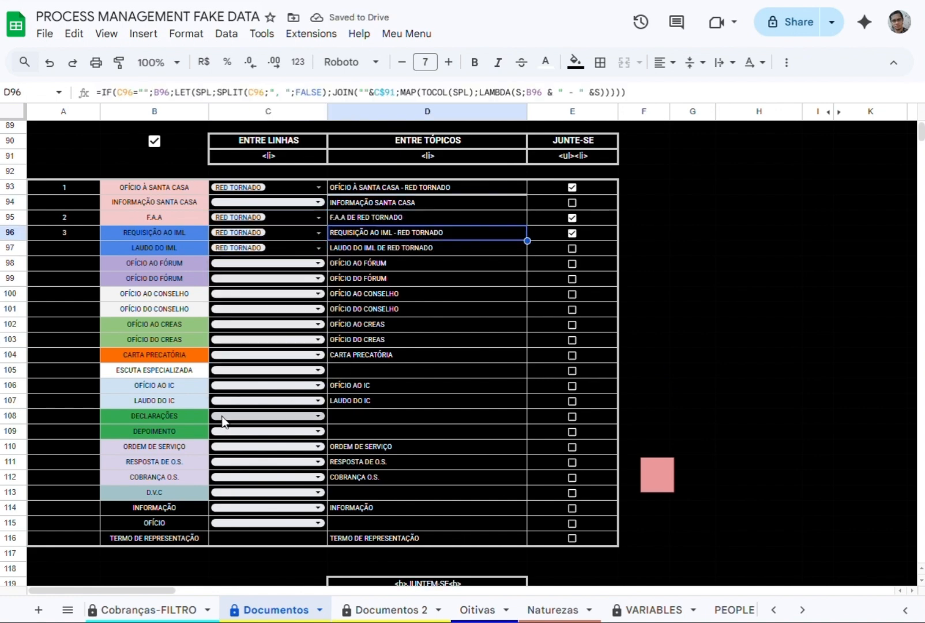
Assign the first and third listed people to DECLARAÇÕES in C108.
left_click(265, 416)
left_click(248, 461)
left_click(233, 508)
left_click(392, 372)
Assign the fourth listed person to DEPOIMENTO in C109 and D.V.C in C113.
left_click(262, 431)
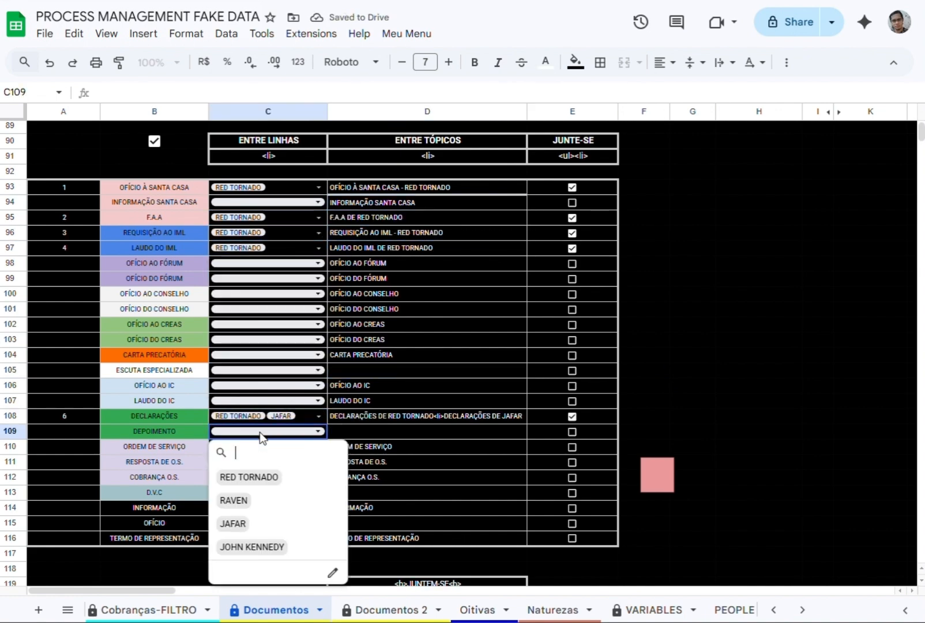
left_click(252, 547)
left_click(348, 461)
left_click(244, 492)
left_click(248, 445)
left_click(404, 492)
Select the composed JUNTEM-SE text in D120, view it formatted in the external text editor and close that window.
scroll(351, 514, "down", 2)
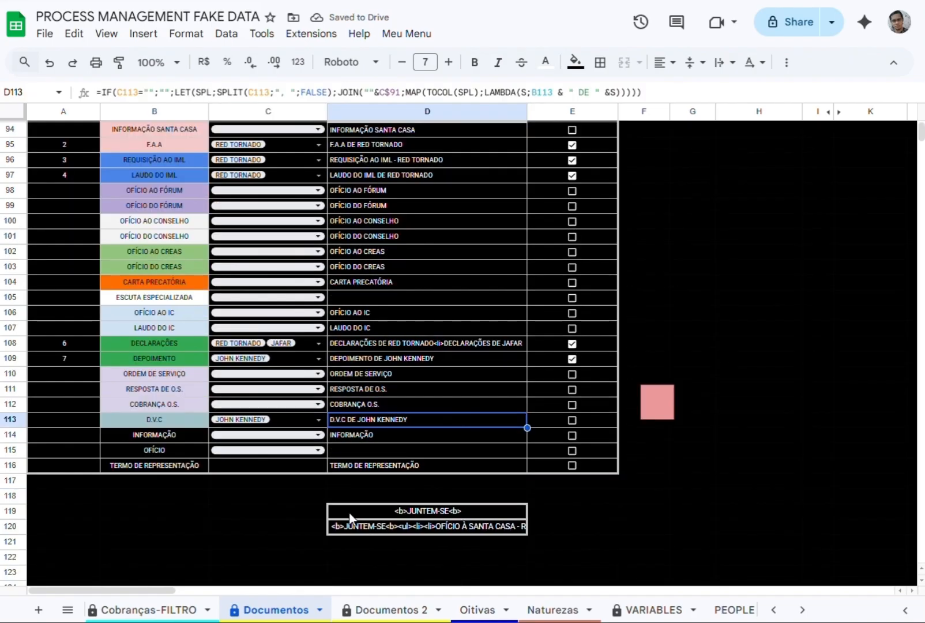
left_click(429, 526)
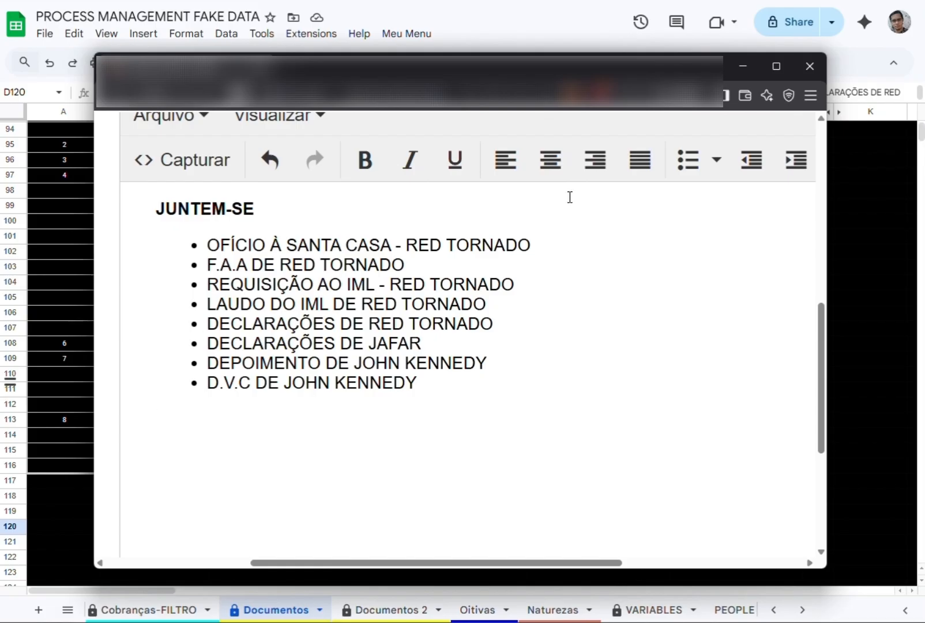
left_click(811, 67)
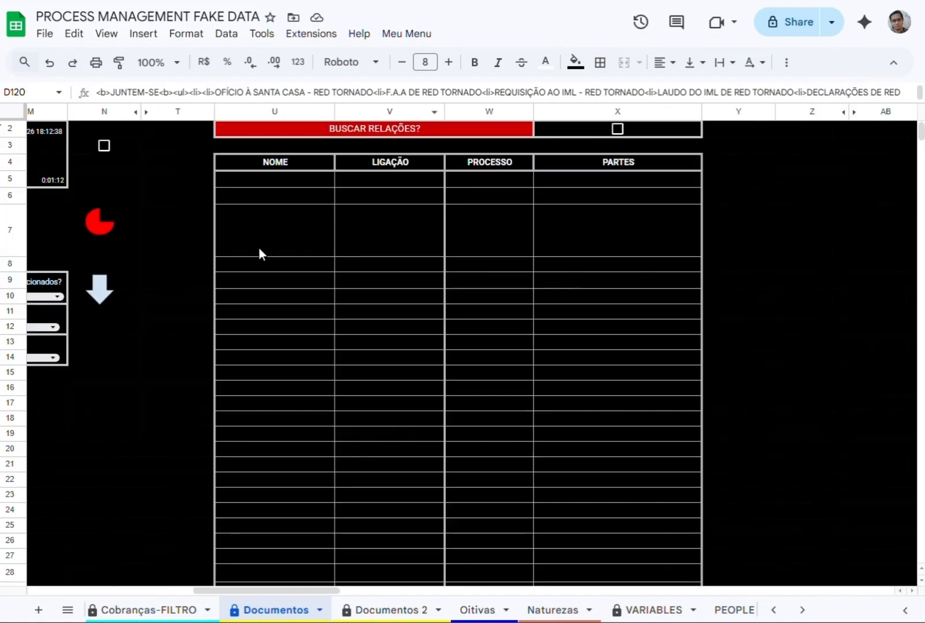
Choose the RELATAR diligence in M10 and add it to the selected processes through L10.
left_click_drag(225, 590, 157, 590)
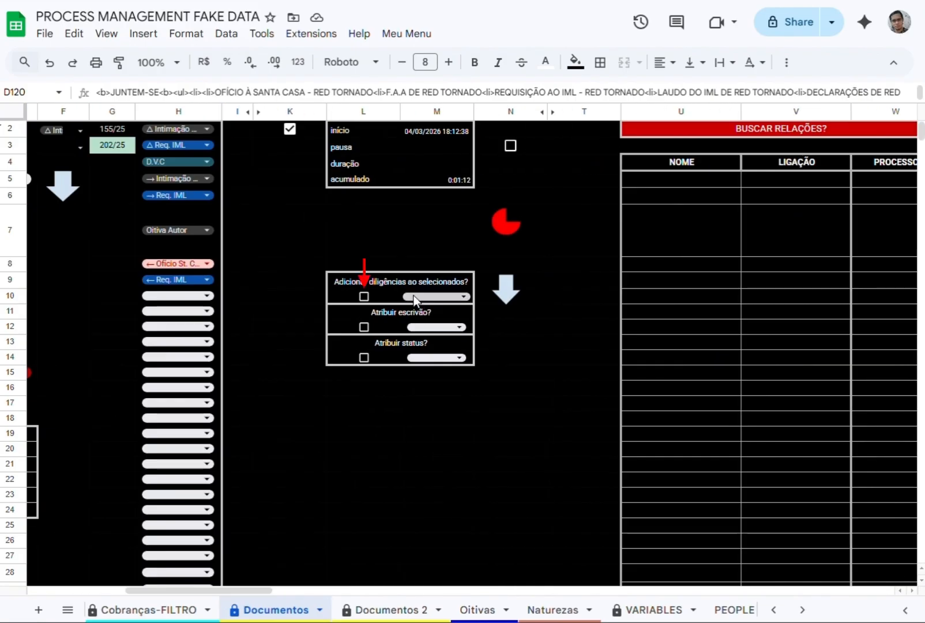
left_click(421, 296)
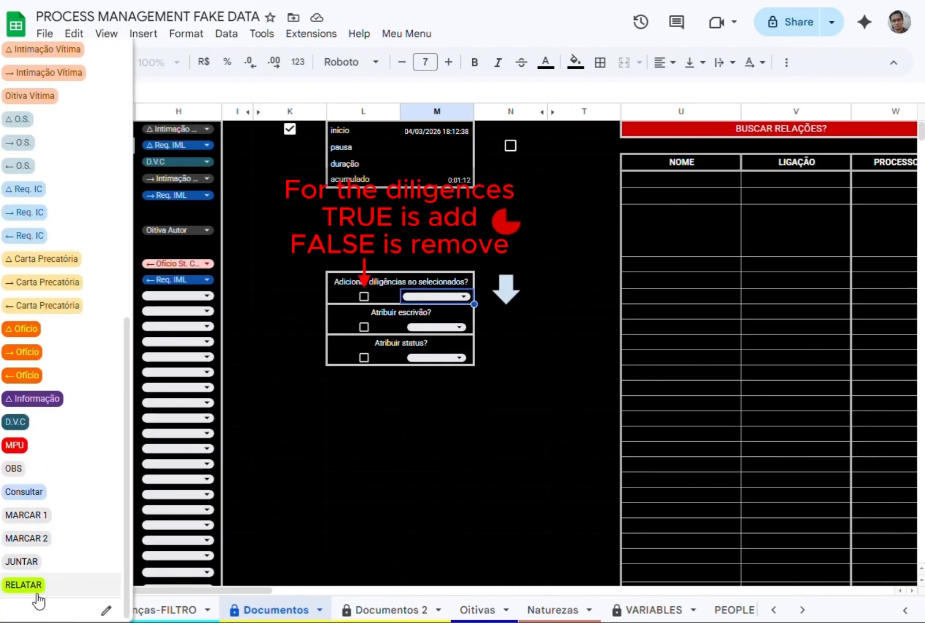
left_click(23, 584)
left_click(364, 297)
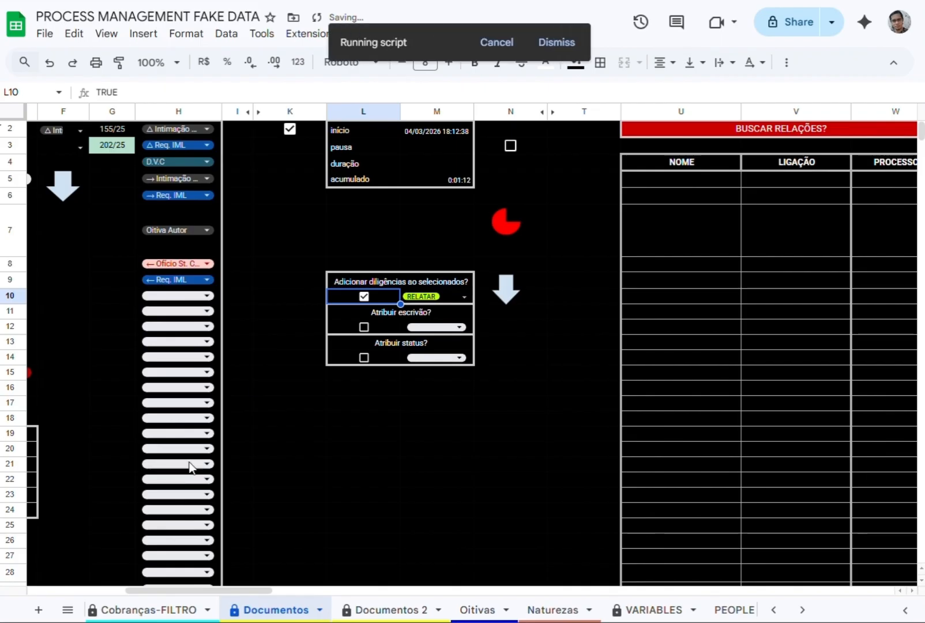
left_click_drag(200, 590, 243, 590)
Include MARCAR 2 and MARCAR 1 among the diligences chosen in M10.
left_click(464, 296)
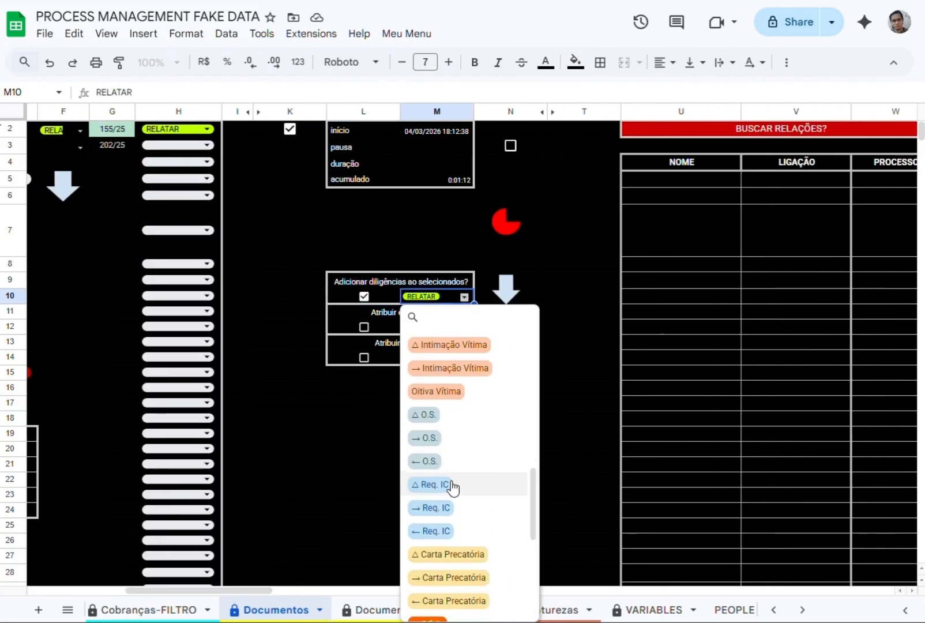
left_click(429, 460)
scroll(441, 507, "down", 6)
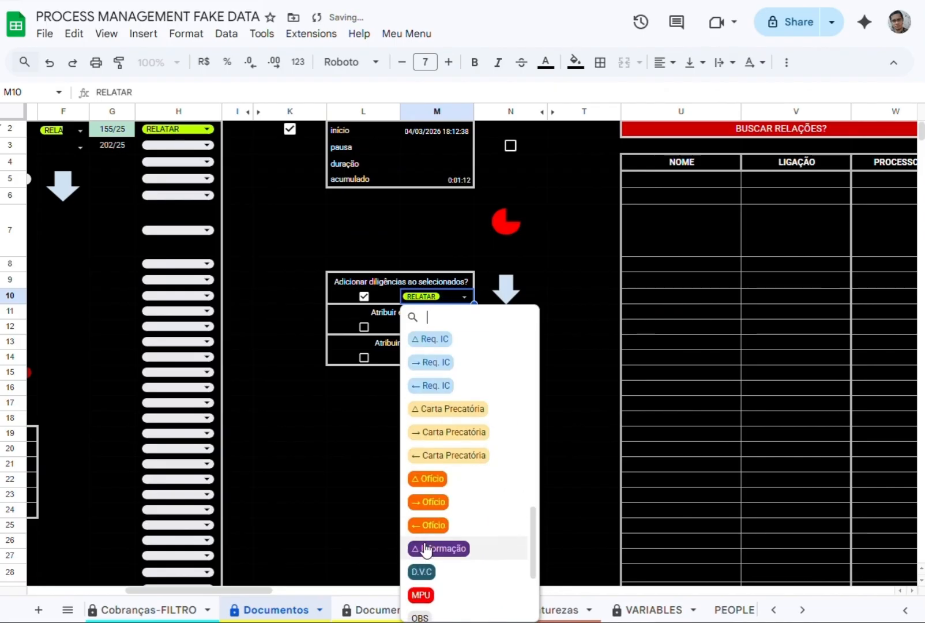
scroll(440, 553, "down", 3)
left_click(433, 537)
scroll(437, 520, "down", 3)
left_click(434, 515)
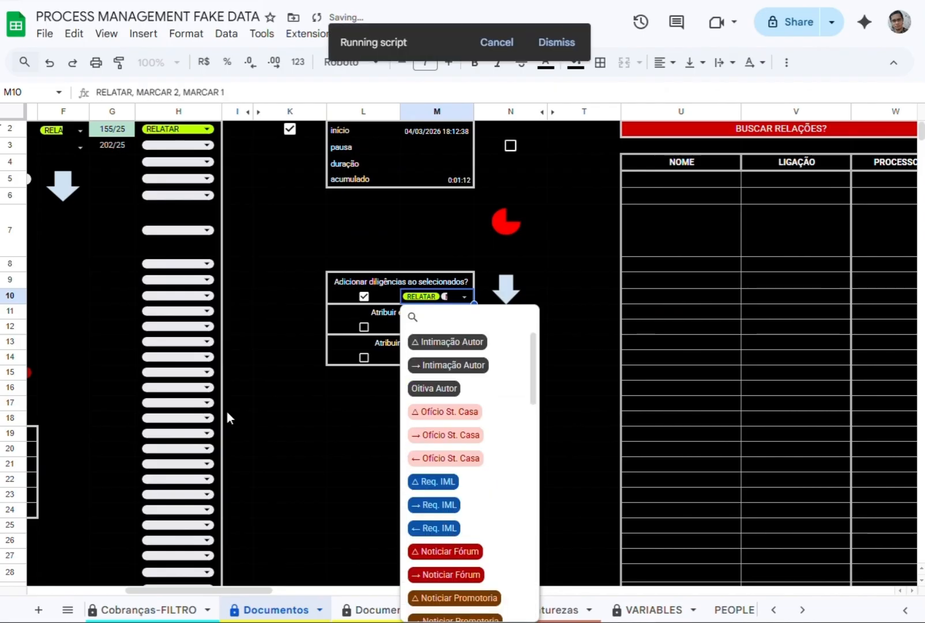
Add the chosen RELATAR, MARCAR 2 and MARCAR 1 diligences to the selected processes and look at the Atribuir escrivão choices.
left_click(335, 298)
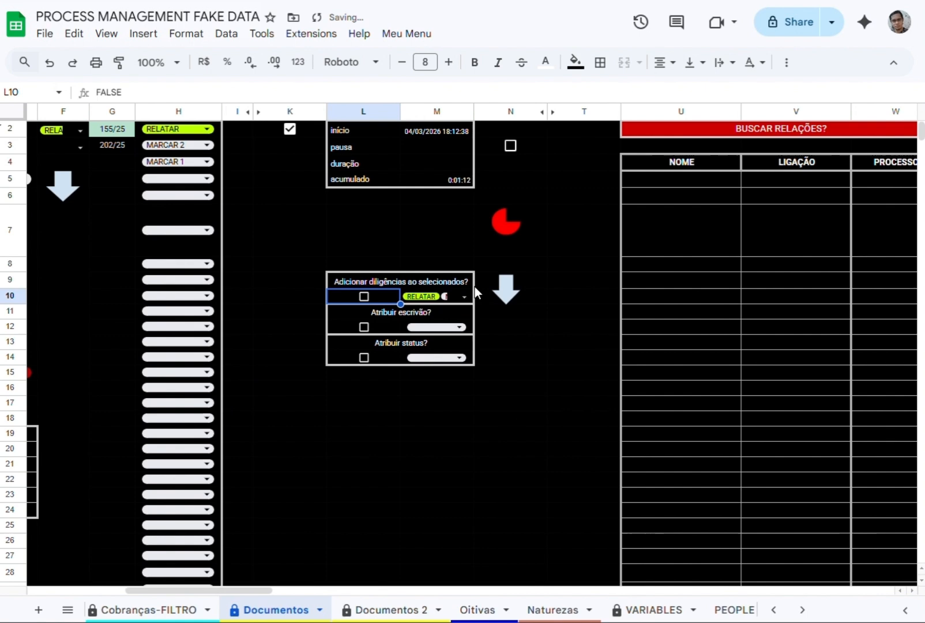
left_click(436, 329)
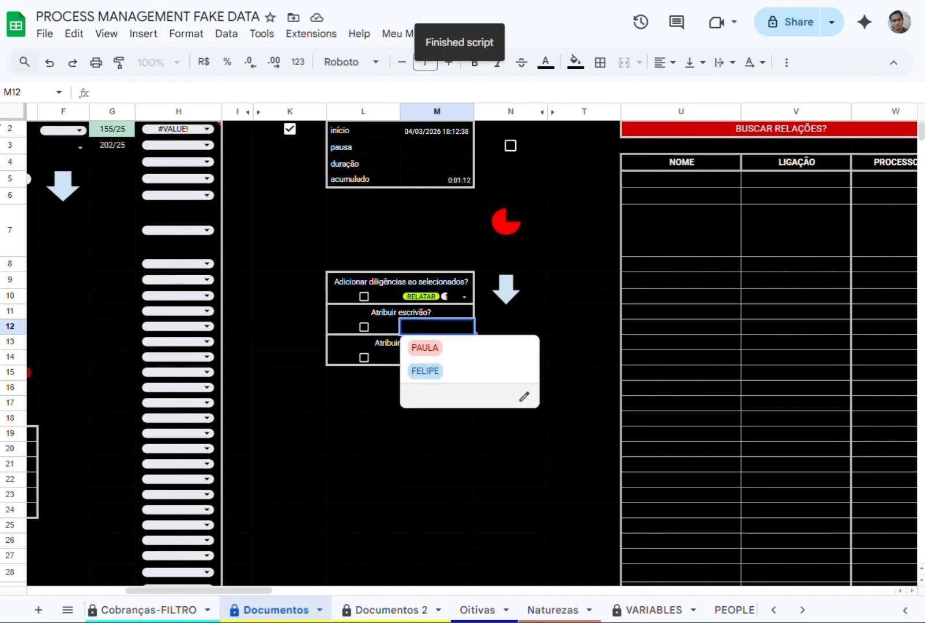
left_click(273, 402)
left_click(431, 354)
left_click(363, 388)
Search BUSCAR PESSOAS for people whose names contain FRED, using D44.
left_click_drag(253, 591, 233, 590)
scroll(157, 588, "down", 3)
scroll(234, 589, "down", 5)
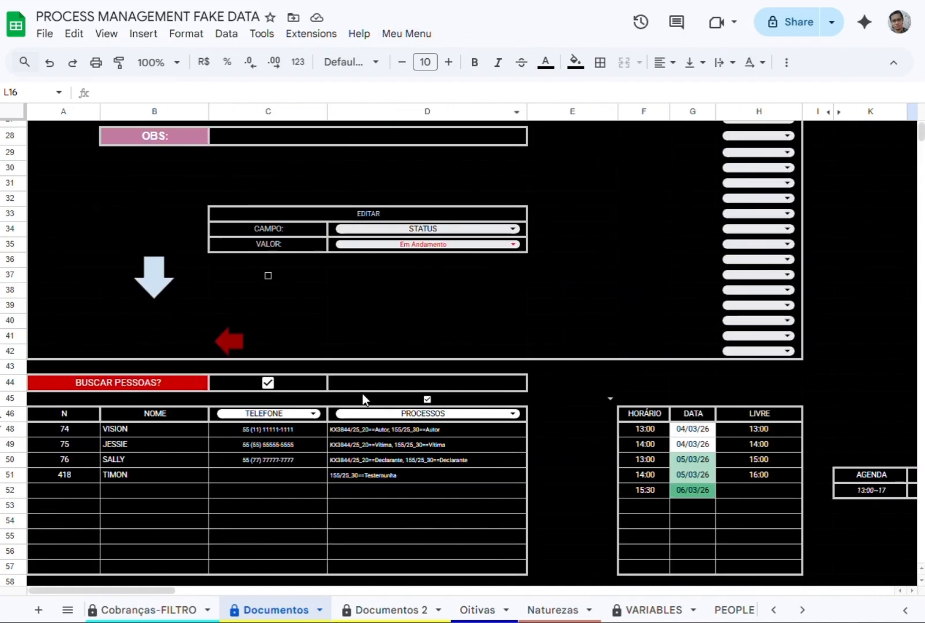
left_click(400, 381)
type("FRED")
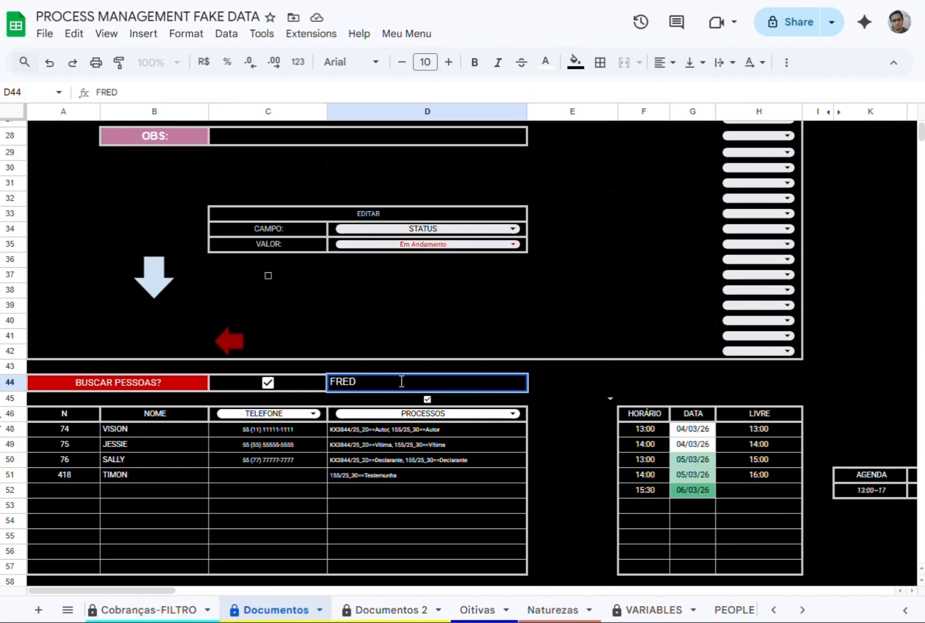
key("Return")
Narrow the people search in D44 with the pattern FREDD?(I|Y).
left_click(402, 384)
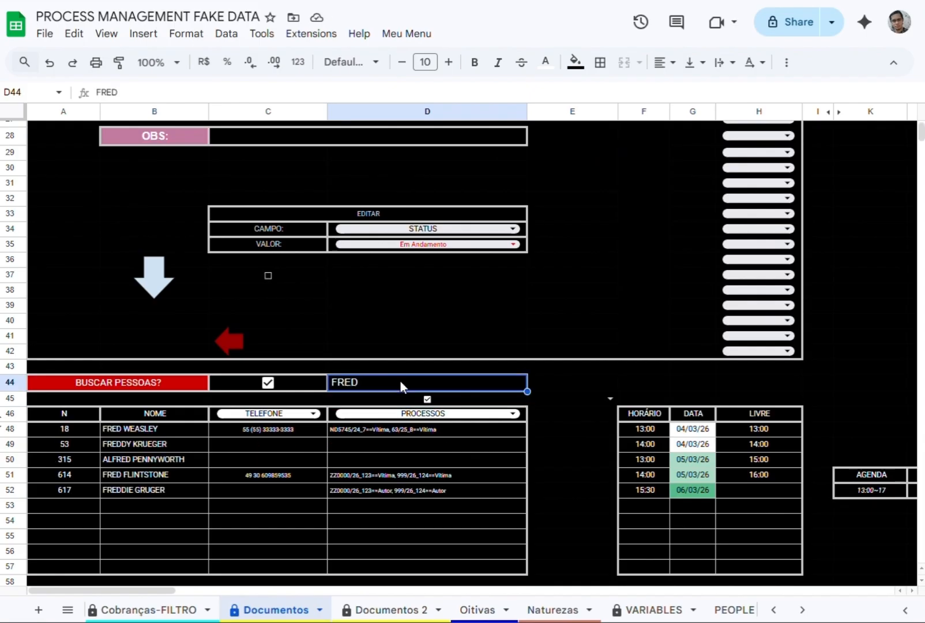
double_click(401, 383)
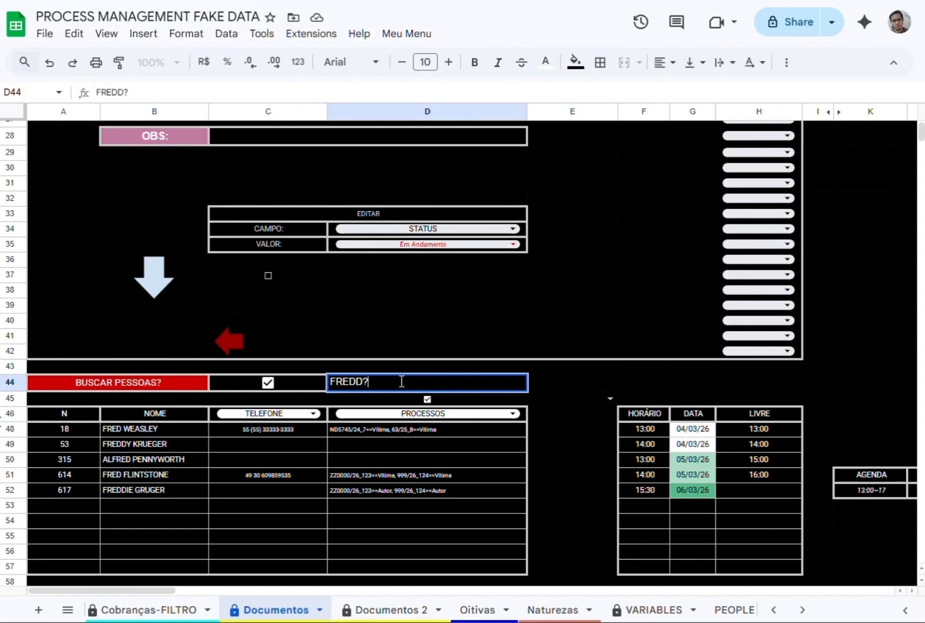
key("Return")
left_click(401, 381)
key("Return")
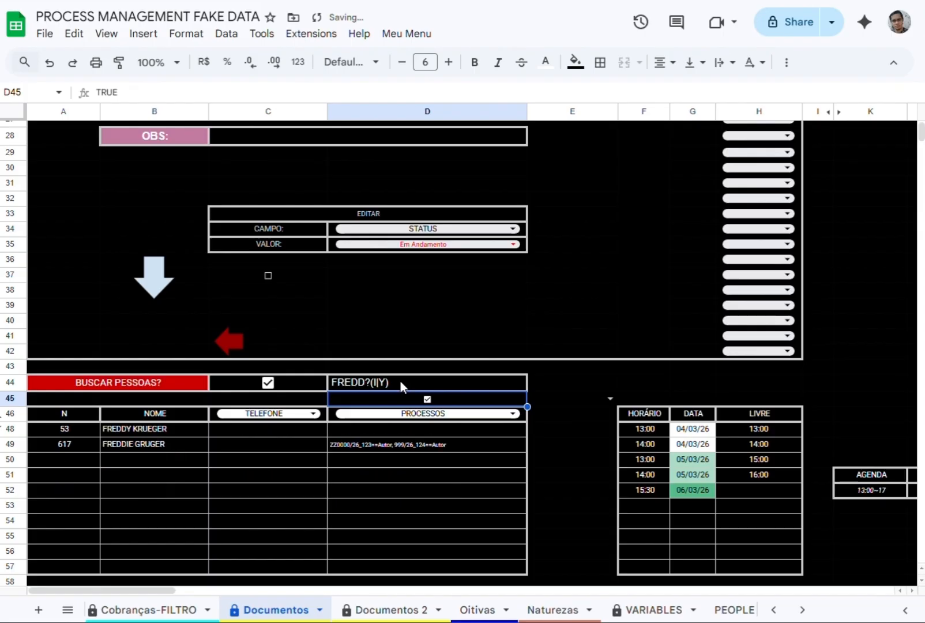
Shorten the people search pattern in D44 to FREDD? and go through the listed names in B49:B52.
left_click(401, 381)
double_click(402, 381)
key("BackSpace")
key("BackSpace")
key("BackSpace")
key("BackSpace")
key("Return")
left_click(400, 381)
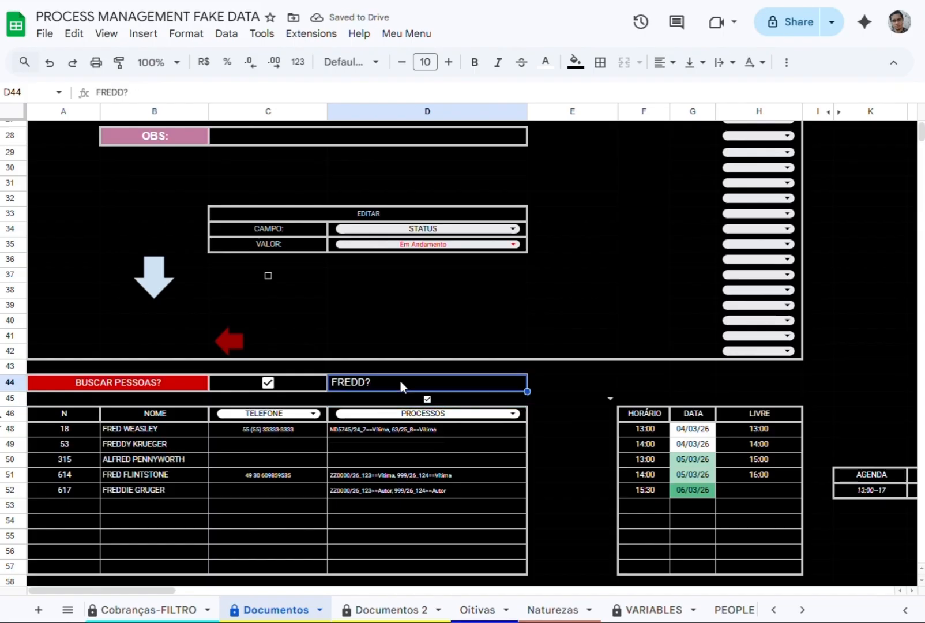
left_click(135, 443)
key("Down")
key("Down")
key("Down")
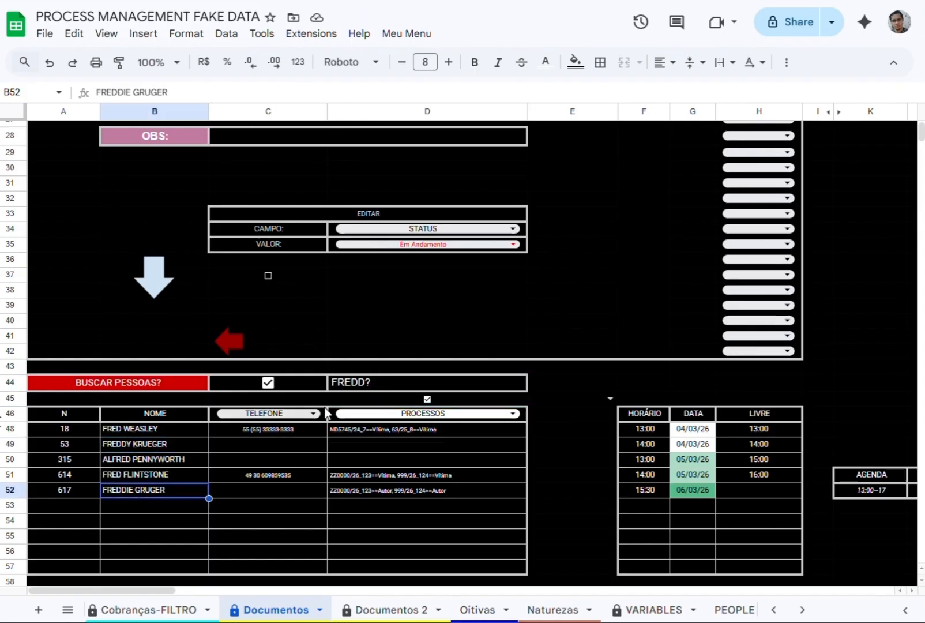
Search people in D44 with the wildcard pattern FREDD---ER.
double_click(385, 381)
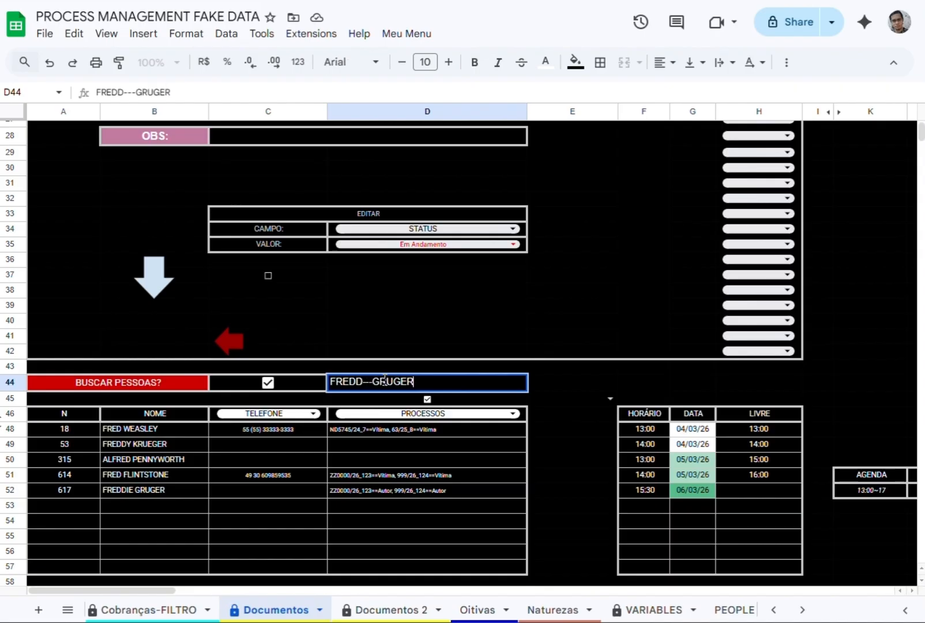
type("G")
key("BackSpace")
type("ER")
key("Return")
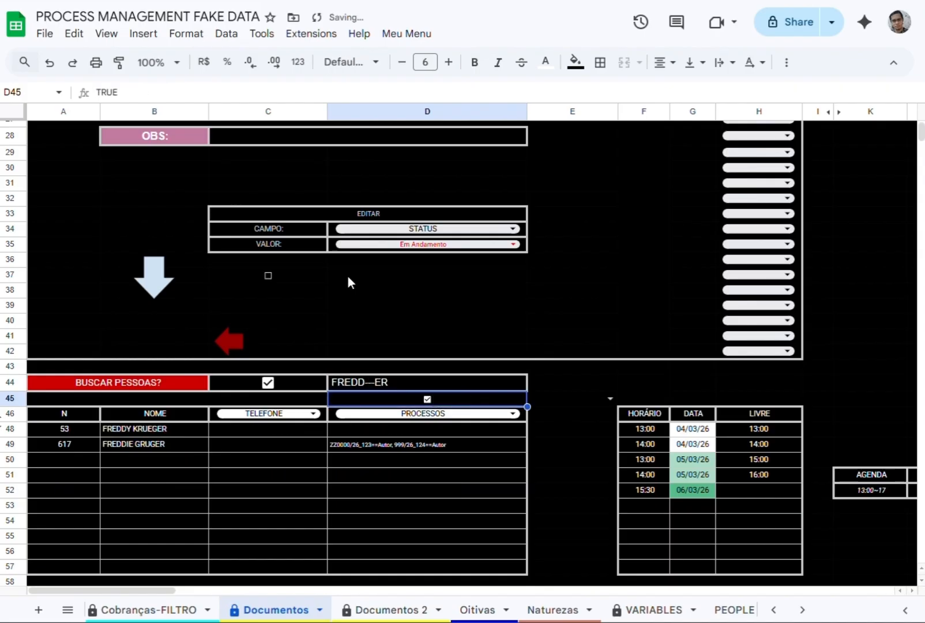
Replace the people search text in D44 with FRED FL.
left_click(369, 383)
type("FL")
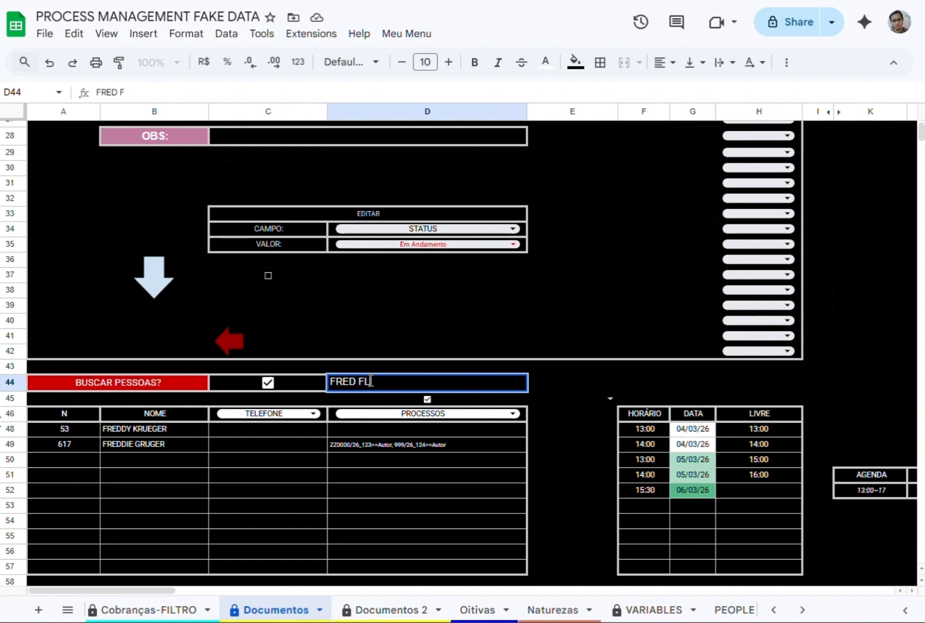
type("RED FL")
key("Return")
Run BUSCAR RELAÇÕES through X2 and examine the related people and their LIGAÇÃO entries in rows 6 and 7.
left_click_drag(137, 591, 326, 588)
scroll(297, 295, "up", 9)
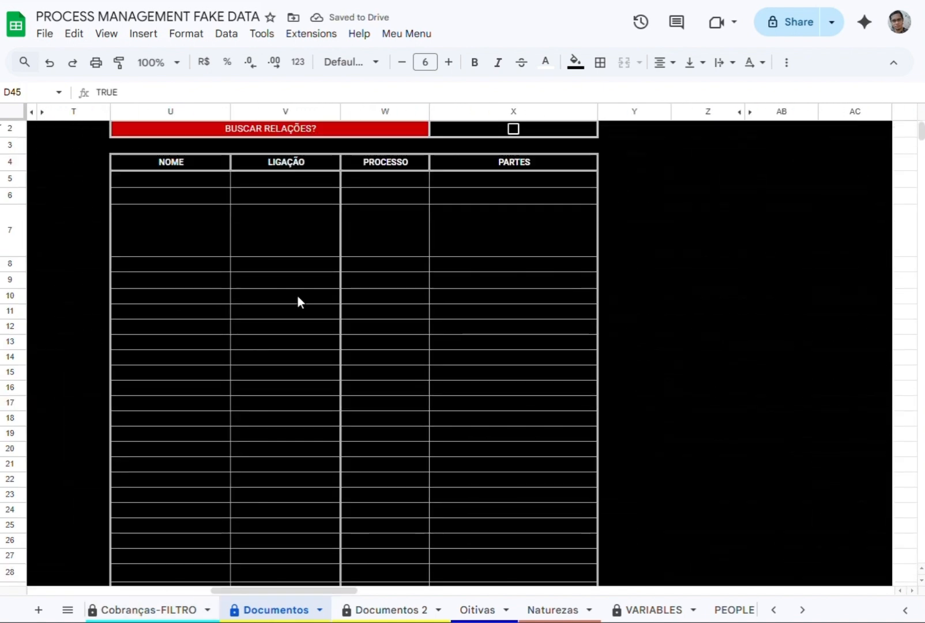
left_click(513, 129)
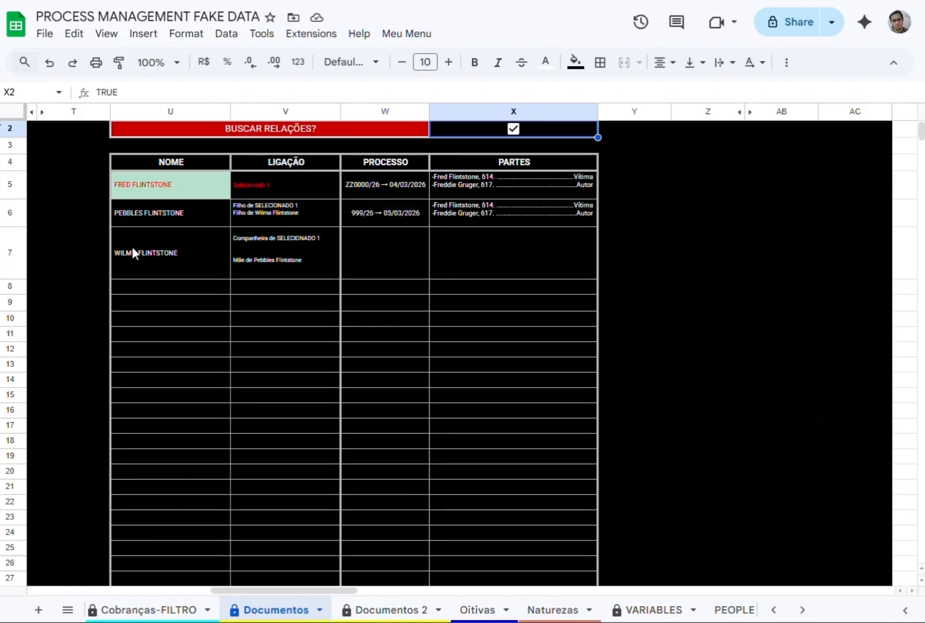
left_click(139, 212)
left_click(179, 255)
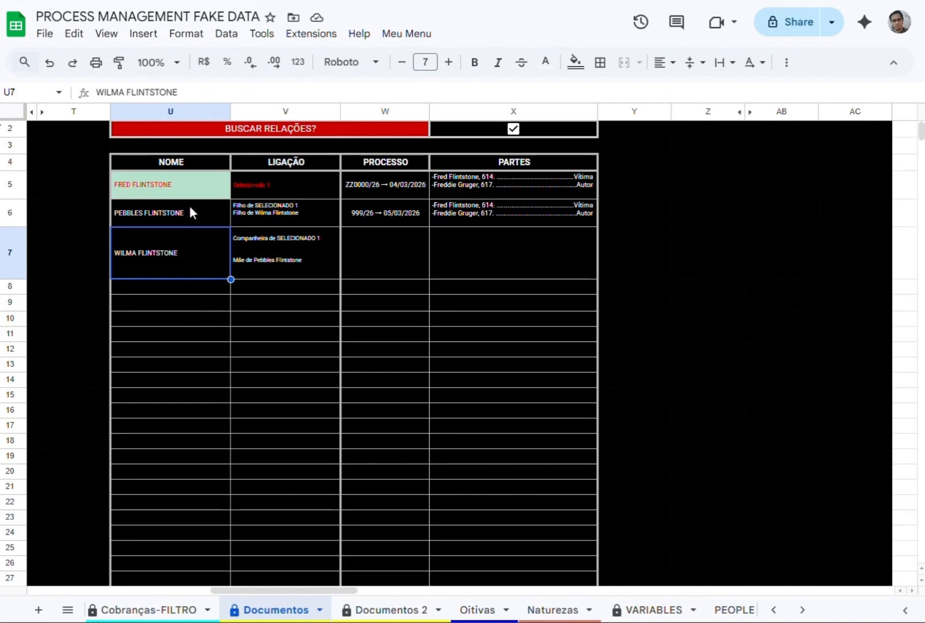
left_click(245, 209)
left_click(259, 260)
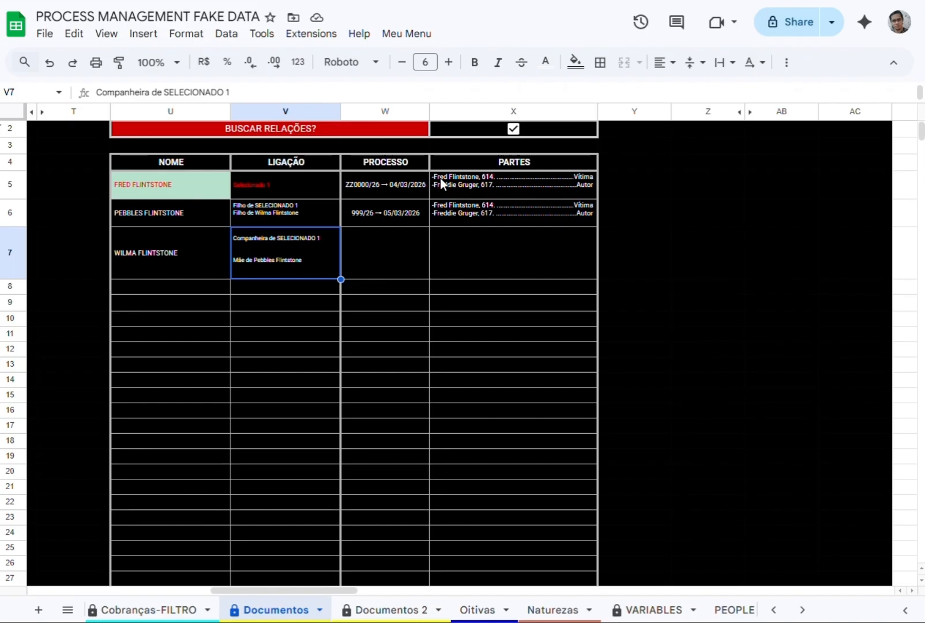
left_click(406, 35)
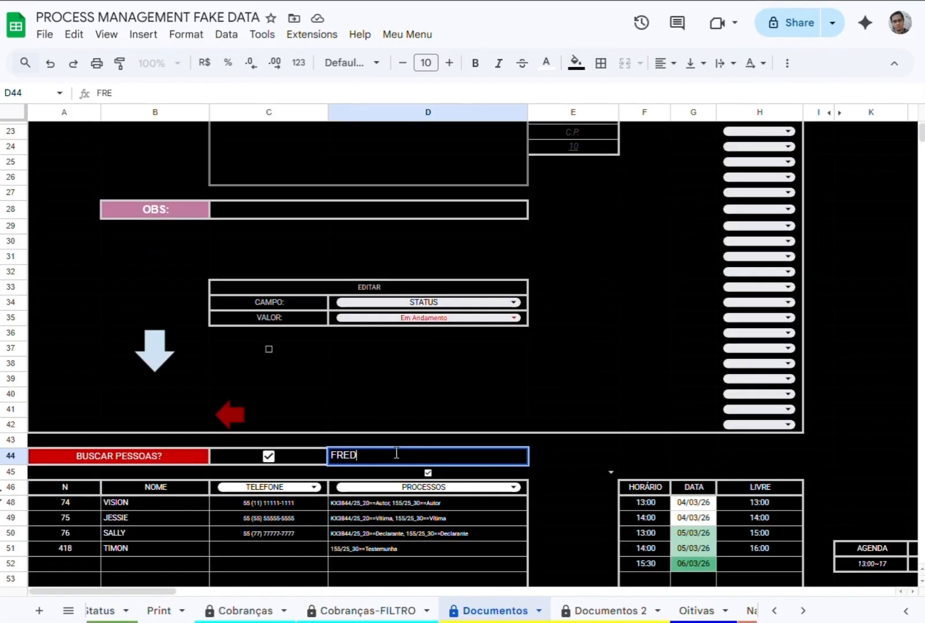
Search people in D44 for FRED FLIN and view the matching BUSCAR RELAÇÕES table.
type("D FLIN")
key("Return")
left_click_drag(124, 594, 310, 601)
scroll(538, 148, "up", 6)
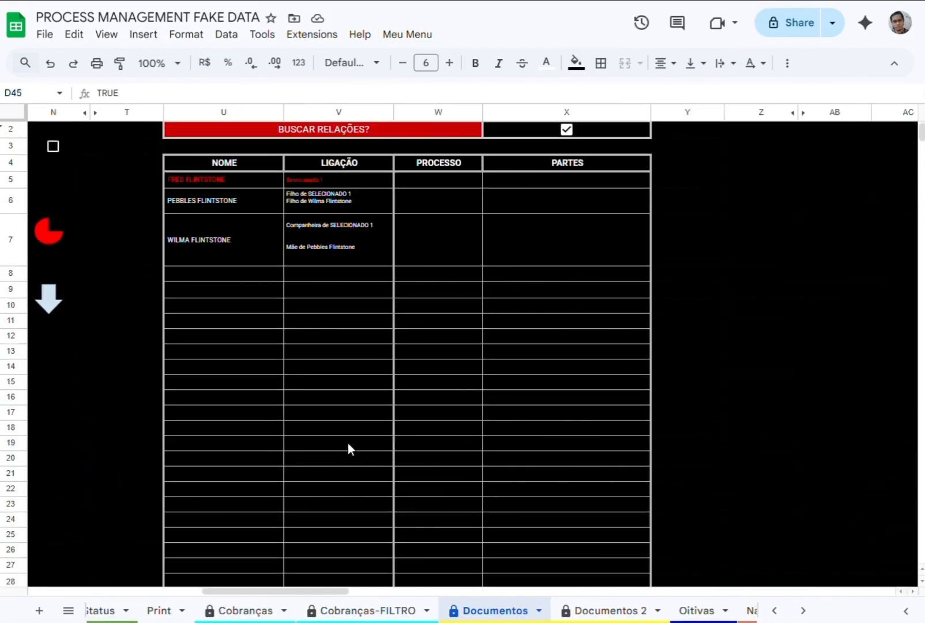
left_click_drag(225, 591, 240, 591)
left_click(407, 34)
left_click(419, 99)
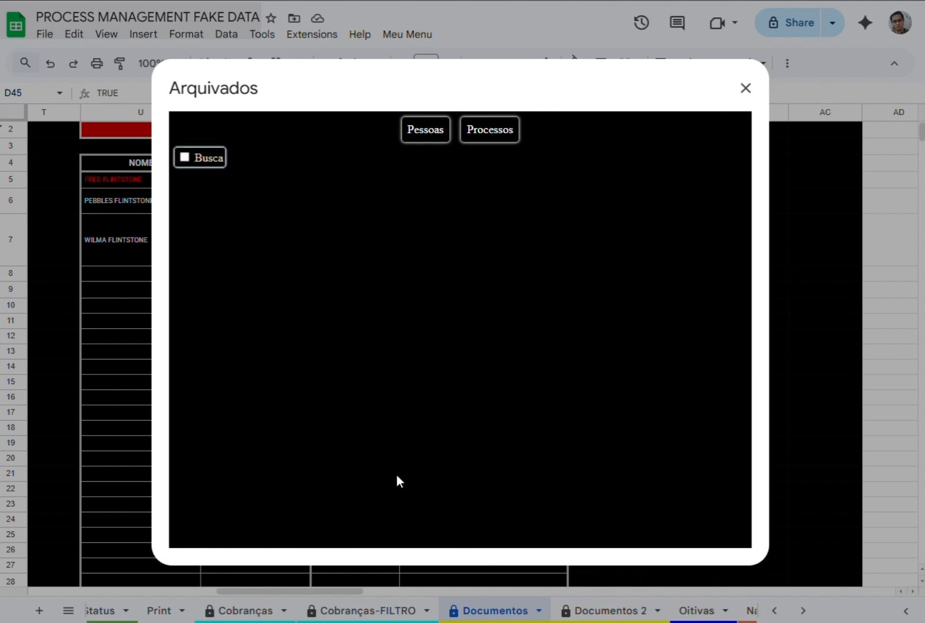
left_click(425, 128)
left_click(185, 157)
left_click(346, 174)
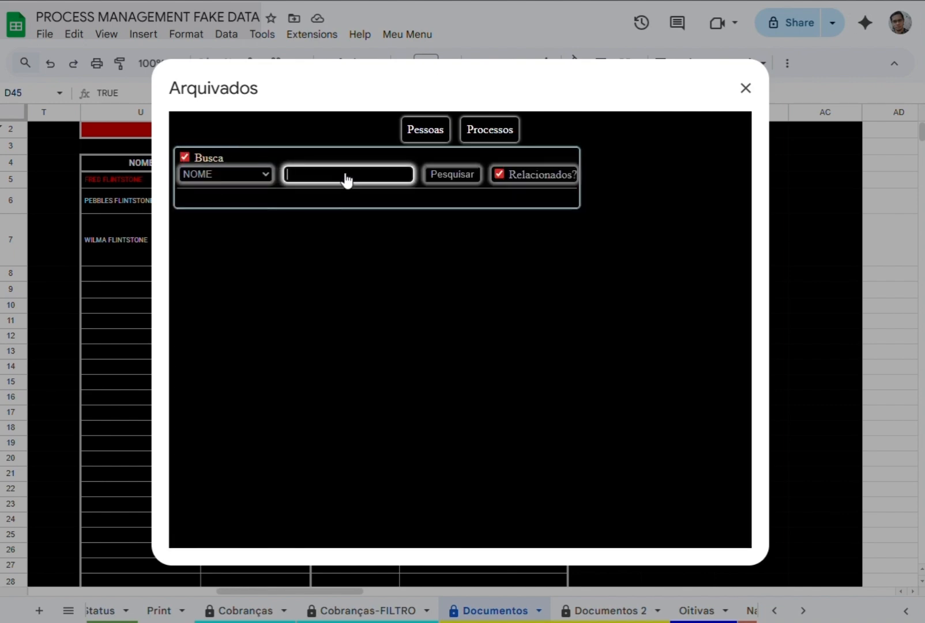
type("FRED F")
key("Return")
Show the found person's related people, examine their RELAÇÃO descriptions and close the Arquivados dialog.
left_click(400, 239)
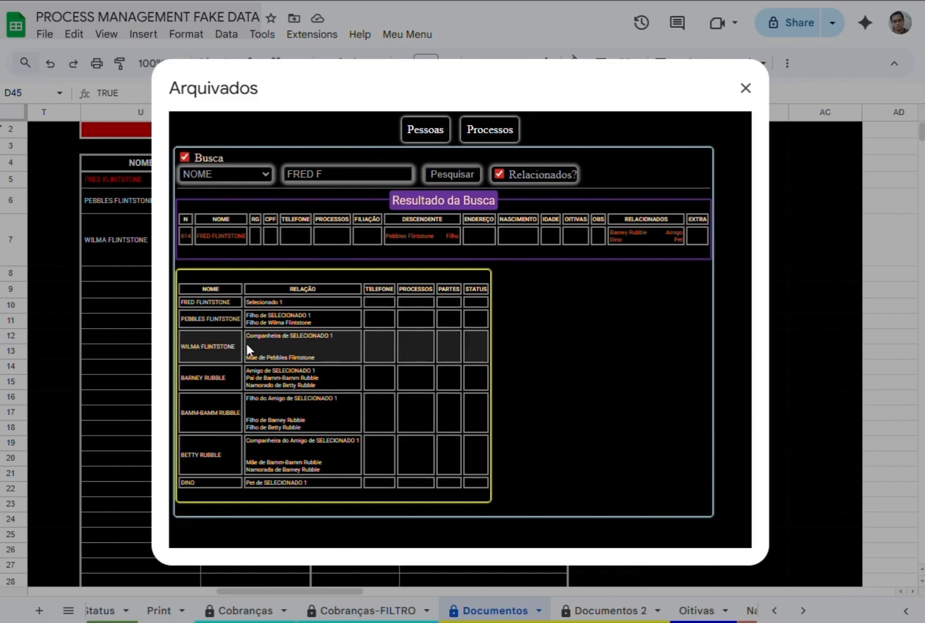
left_click_drag(246, 441, 282, 441)
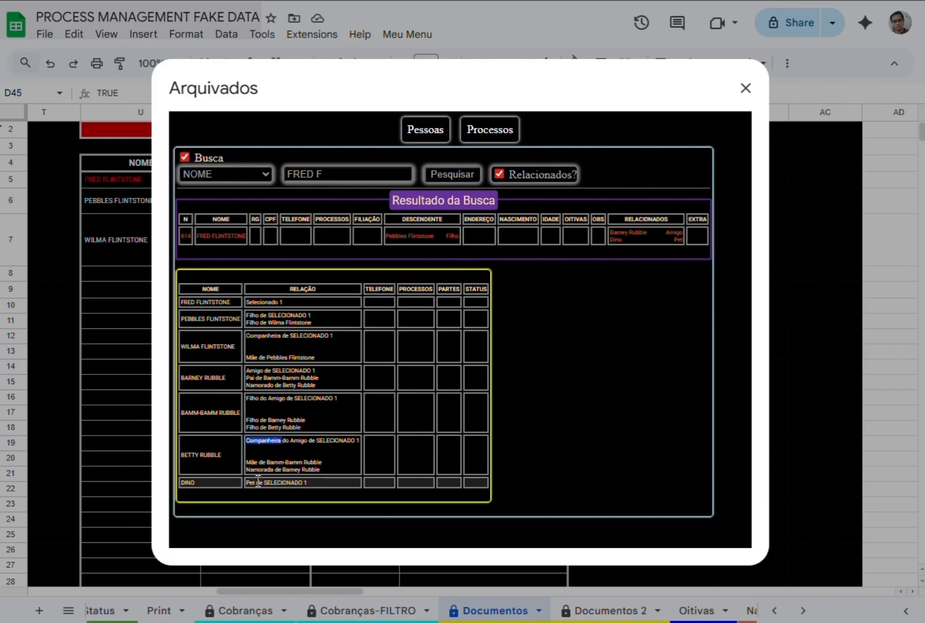
left_click(747, 88)
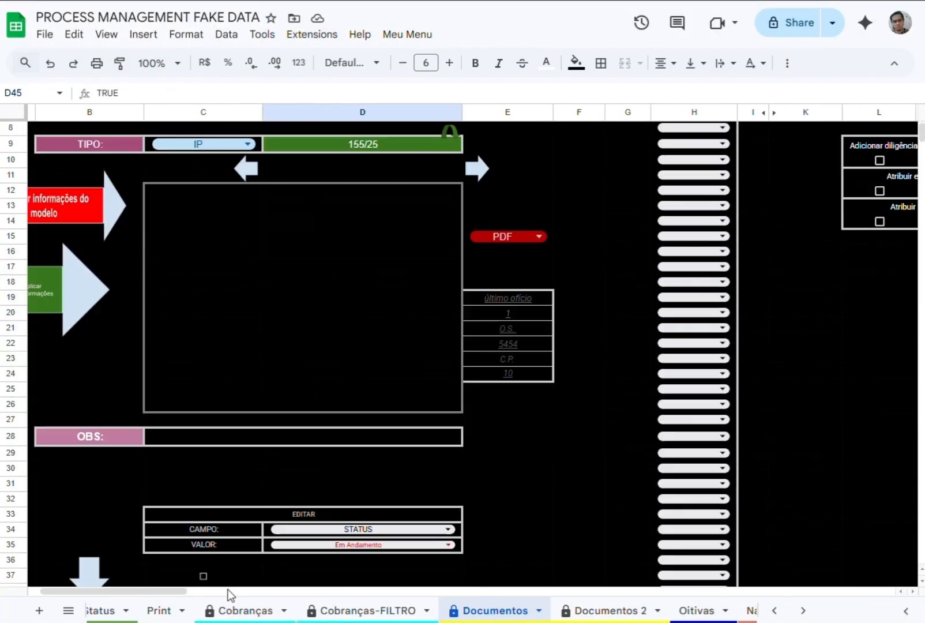
Add one row at the bottom of the Processos sheet and enter 999 in D124.
scroll(229, 594, "down", 4)
scroll(176, 615, "up", 8)
left_click(278, 611)
left_click(224, 612)
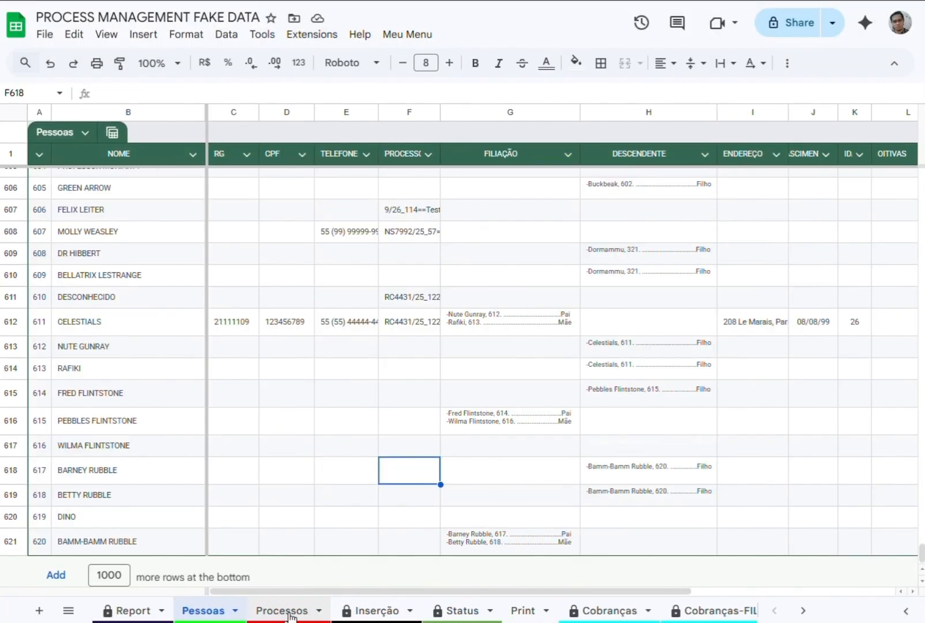
left_click(282, 610)
left_click(56, 568)
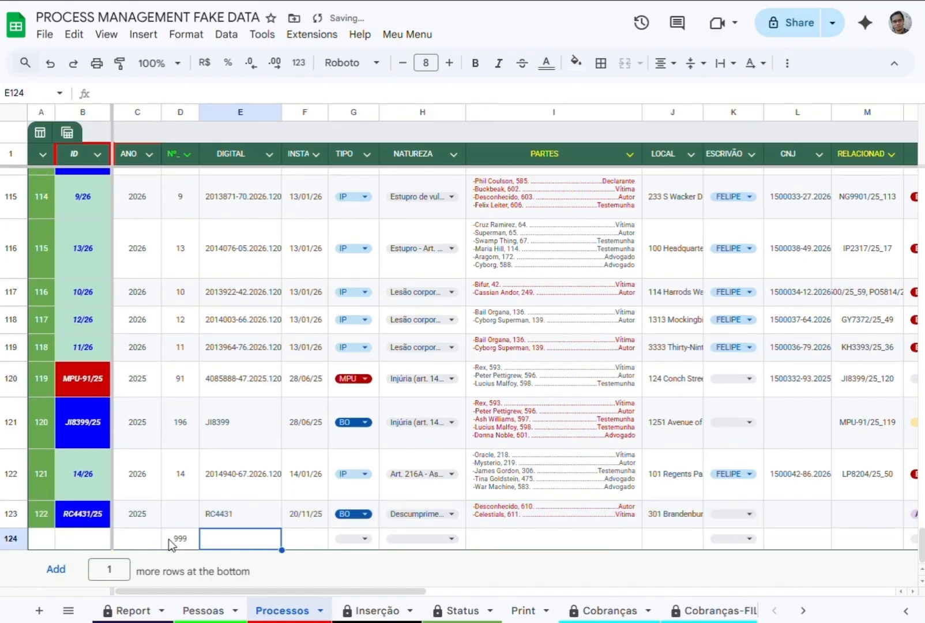
Fill row 124 with DIGITAL ZZ9999, the date 04/03/26, TIPO BO and NATUREZA Ameaça (art. 147).
type("ZZ9999")
key("Tab")
key("ctrl+semicolon")
key("Tab")
key("Return")
key("Down")
key("Return")
key("Tab")
key("Return")
scroll(553, 231, "up", 5)
Enter the full names of the Autor and the Vítima as the process's PARTES in I124.
left_click(553, 113)
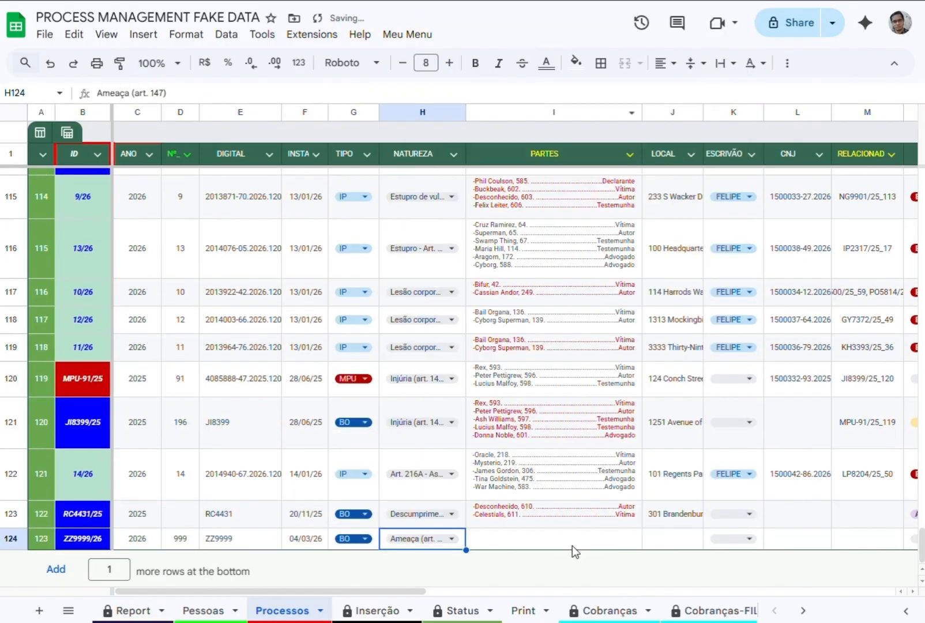
left_click(551, 537)
type("FRED F")
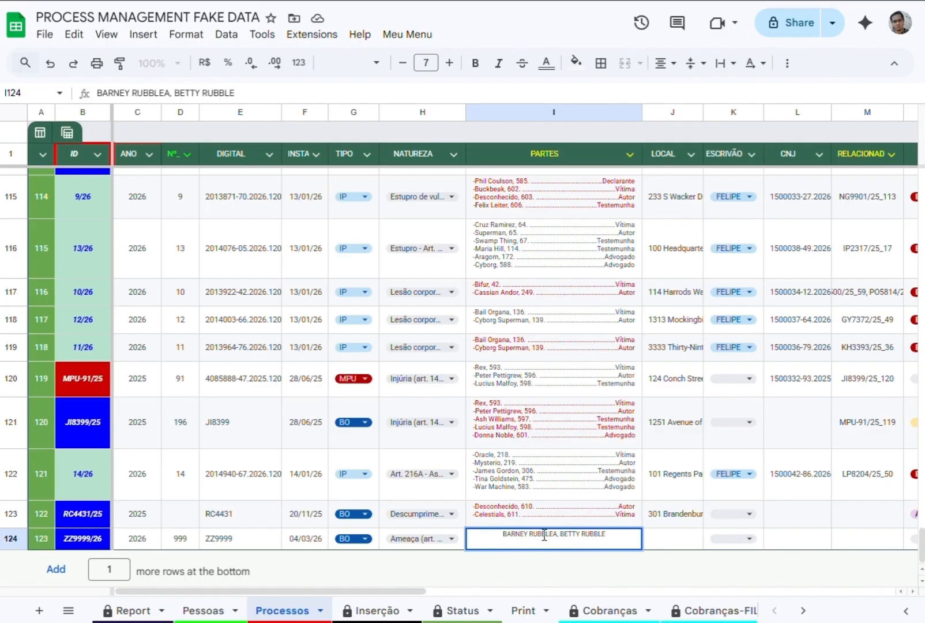
Return to the Documentos sheet and rerun the BUSCAR RELAÇÕES search through X2.
scroll(404, 610, "down", 3)
left_click(496, 610)
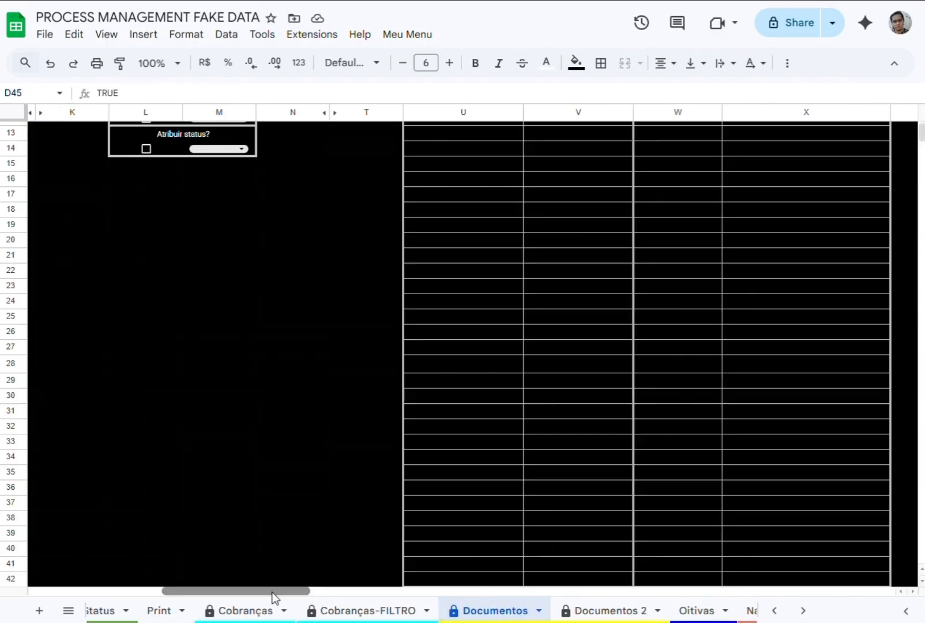
left_click(565, 130)
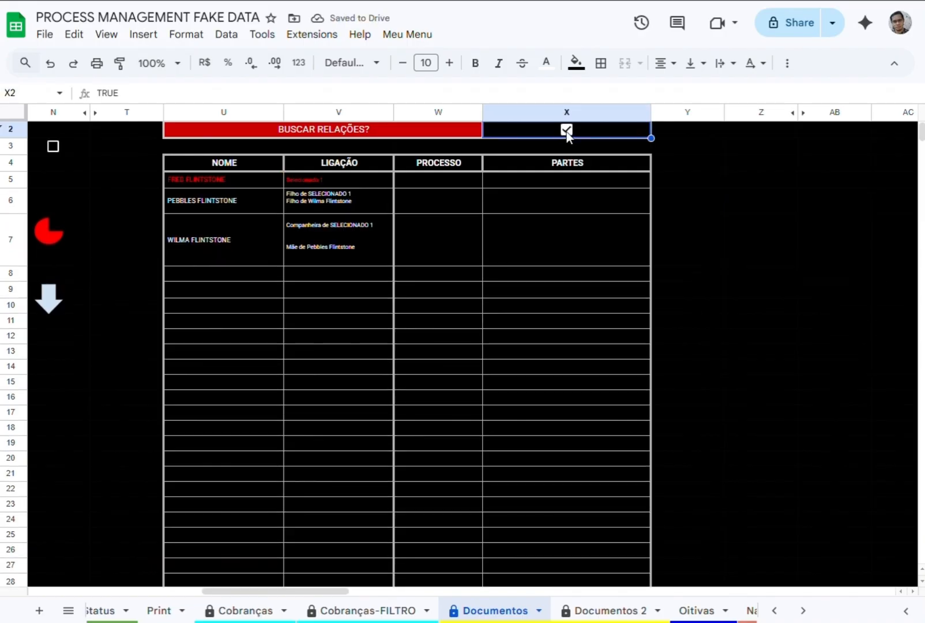
Open the Arquivados list and search people by NOME for the new process's Autor by first name.
left_click(406, 36)
left_click(436, 112)
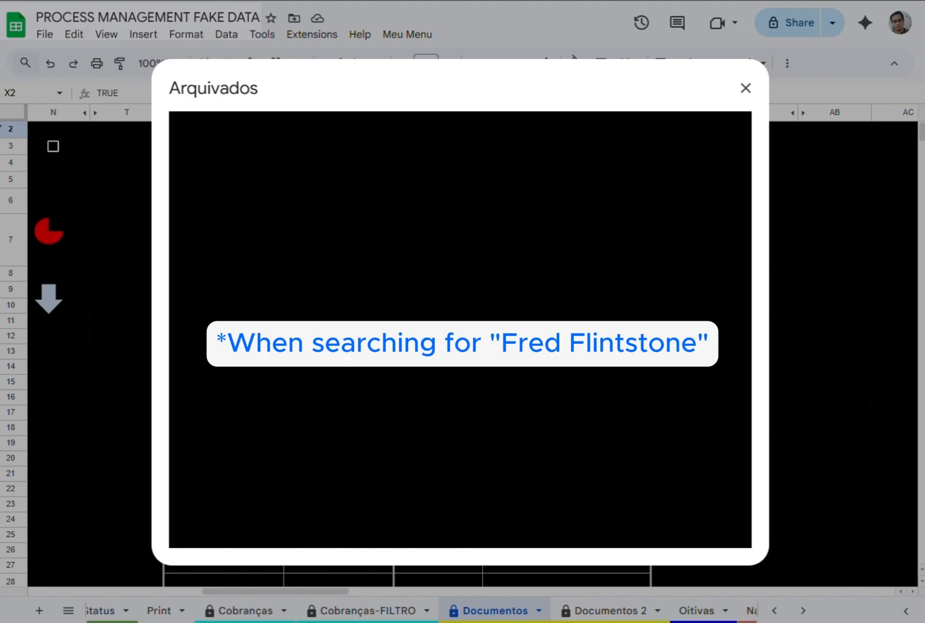
left_click(184, 157)
left_click(320, 174)
type("BAR")
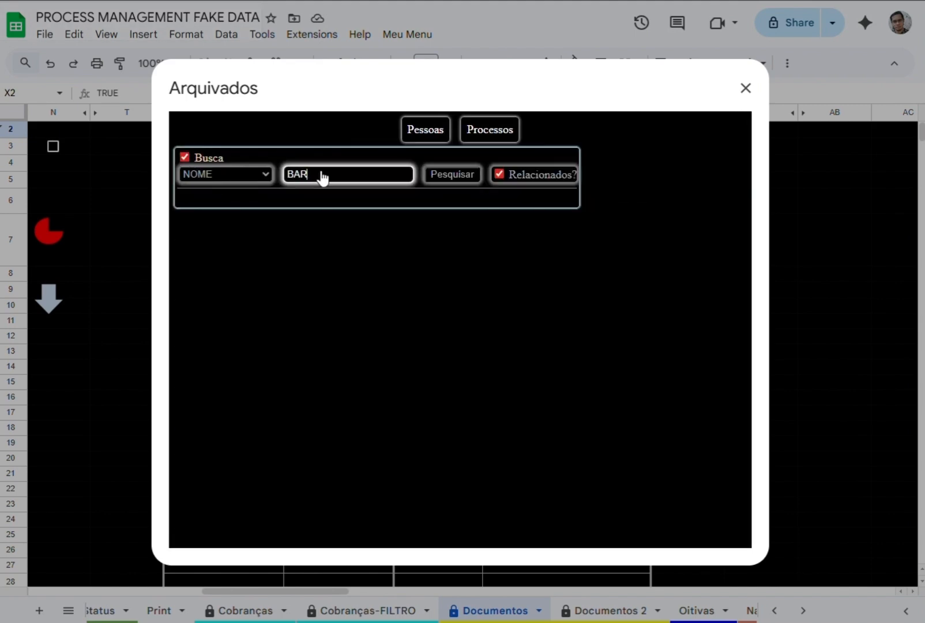
type("NEY")
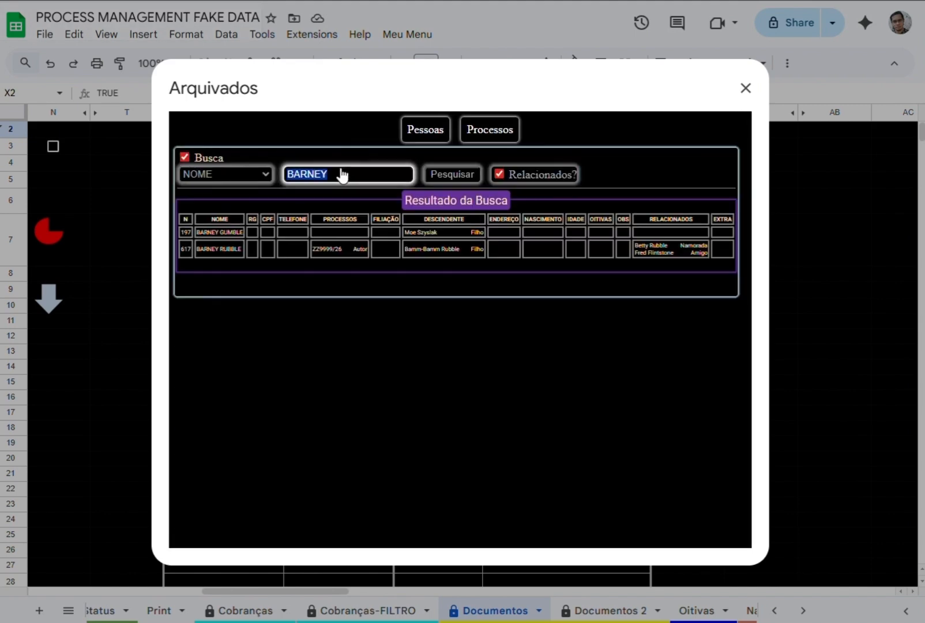
left_click(198, 235)
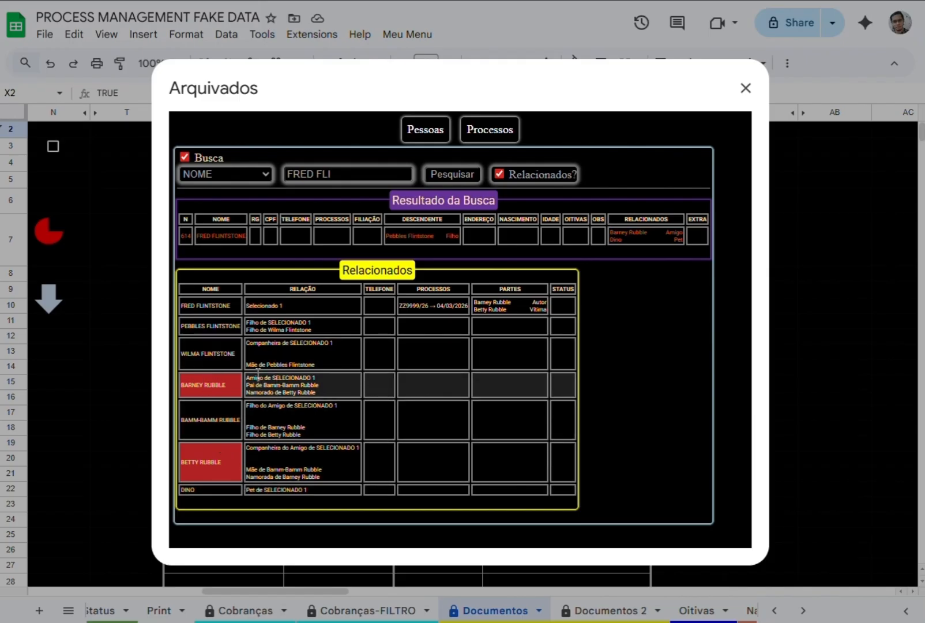
left_click(744, 89)
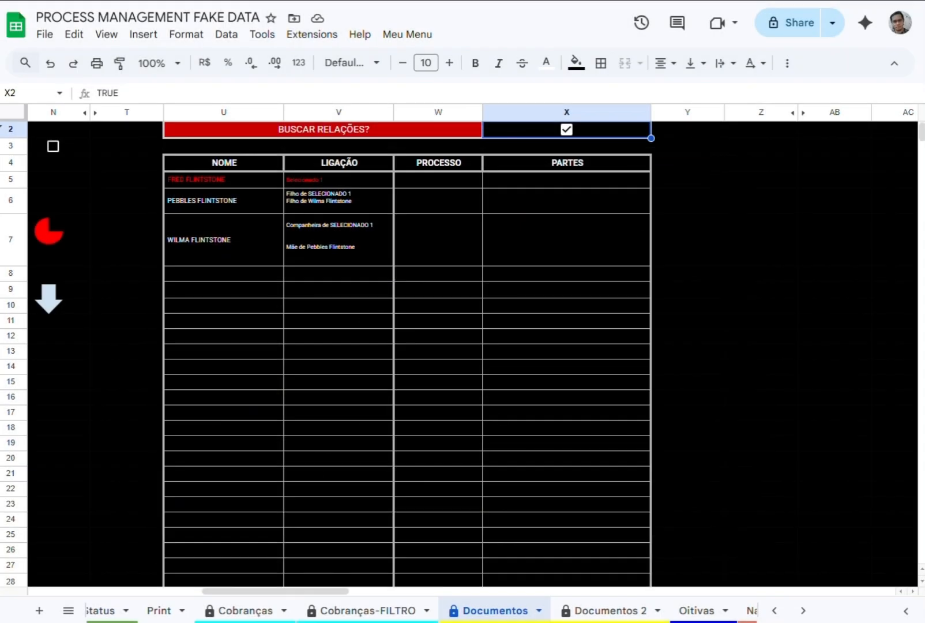
scroll(32, 569, "left", 10)
scroll(367, 481, "down", 7)
left_click(392, 463)
type("BARNEY")
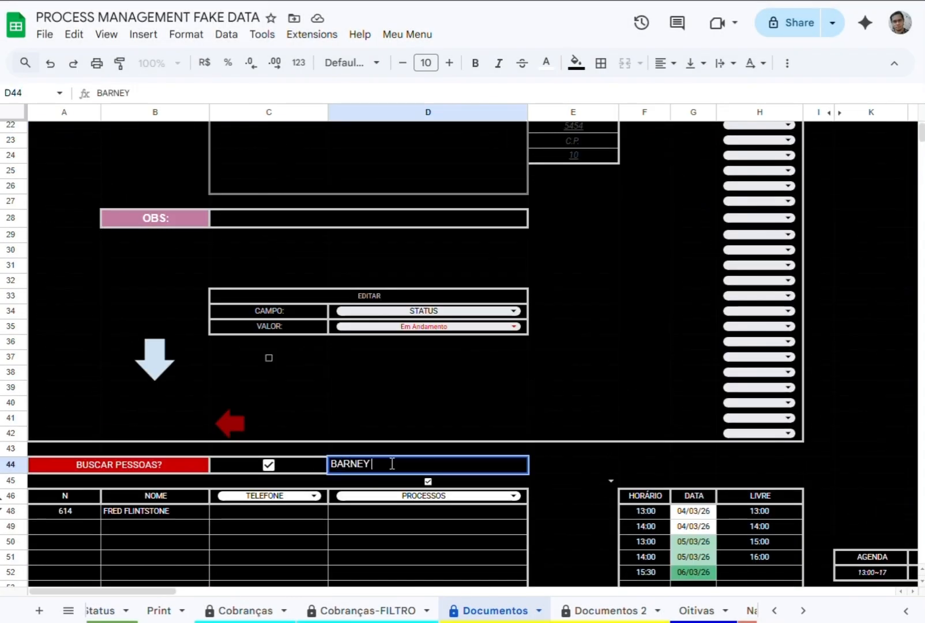
type(" R")
key("Return")
left_click_drag(121, 592, 286, 594)
scroll(441, 509, "up", 7)
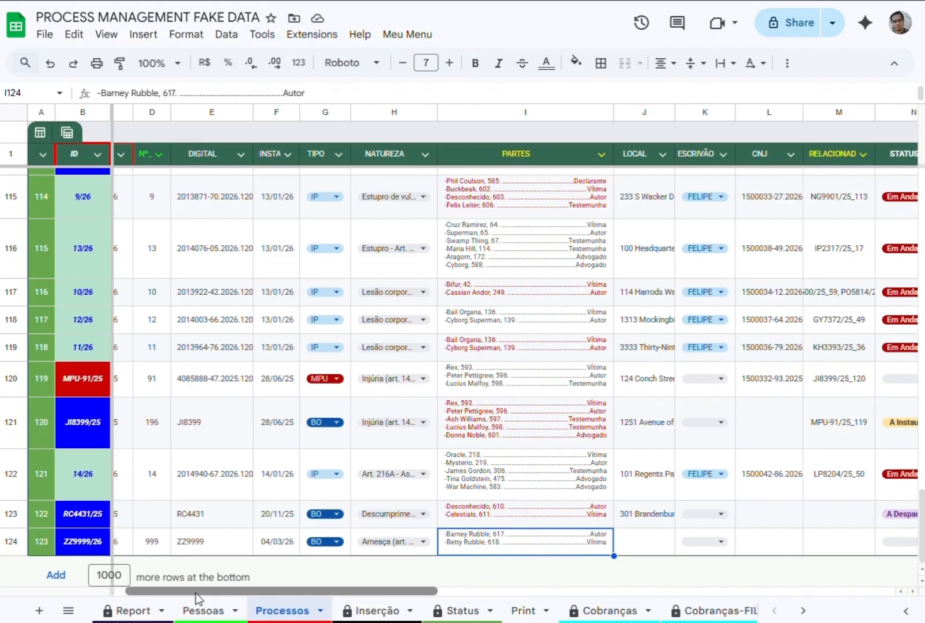
In Processos, set the STATUS of process ZZ9999/26 to Arquivado and its status date to 04/01/2026.
left_click_drag(196, 592, 373, 593)
left_click(462, 571)
left_click(448, 477)
left_click(513, 571)
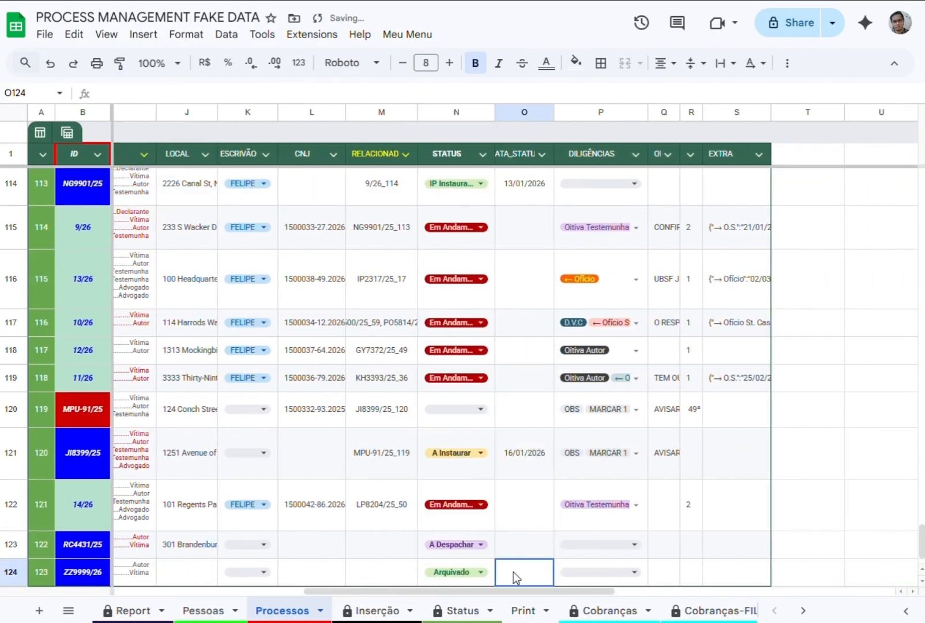
type("04/01/2026")
key("Return")
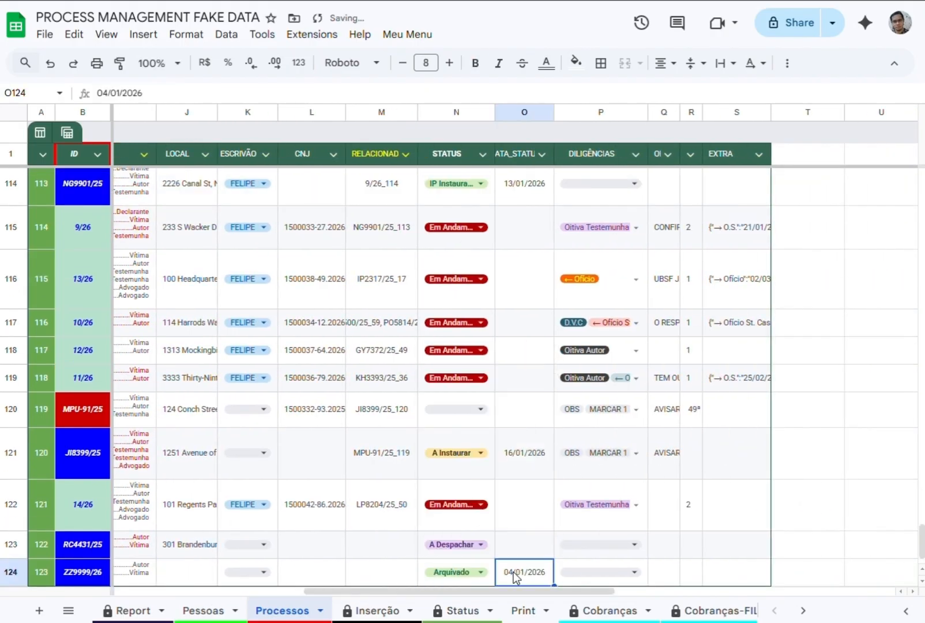
View the Report sheet, switch to the Apps Script editor and run nightCycles with i set to 2, 3 and 4.
left_click(132, 610)
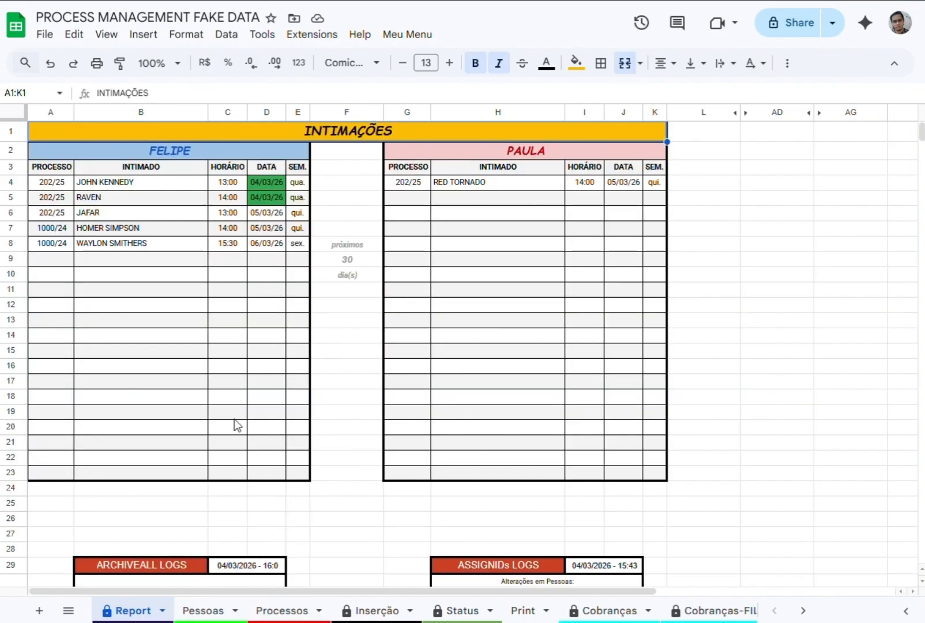
scroll(256, 388, "down", 10)
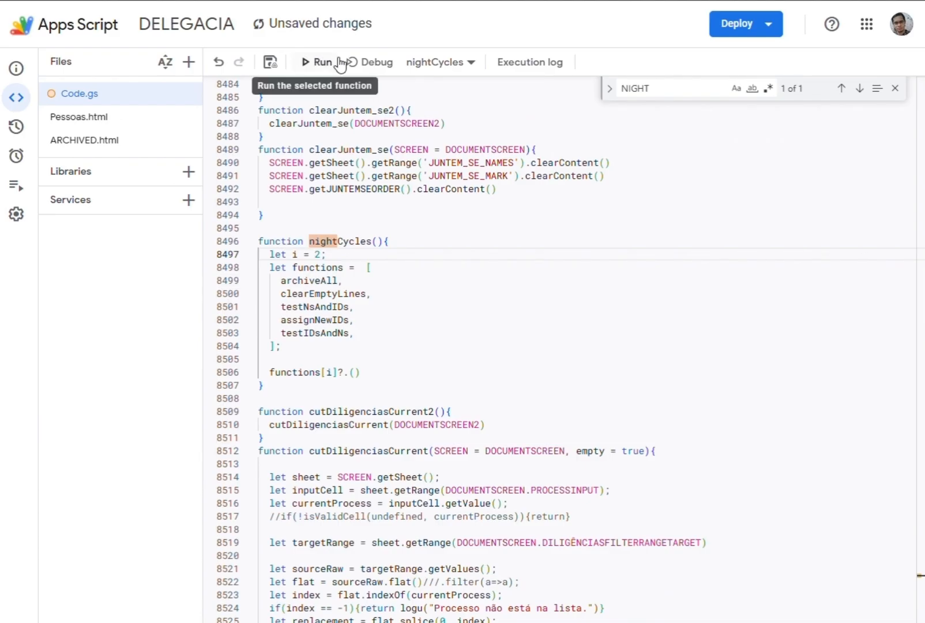
left_click(341, 65)
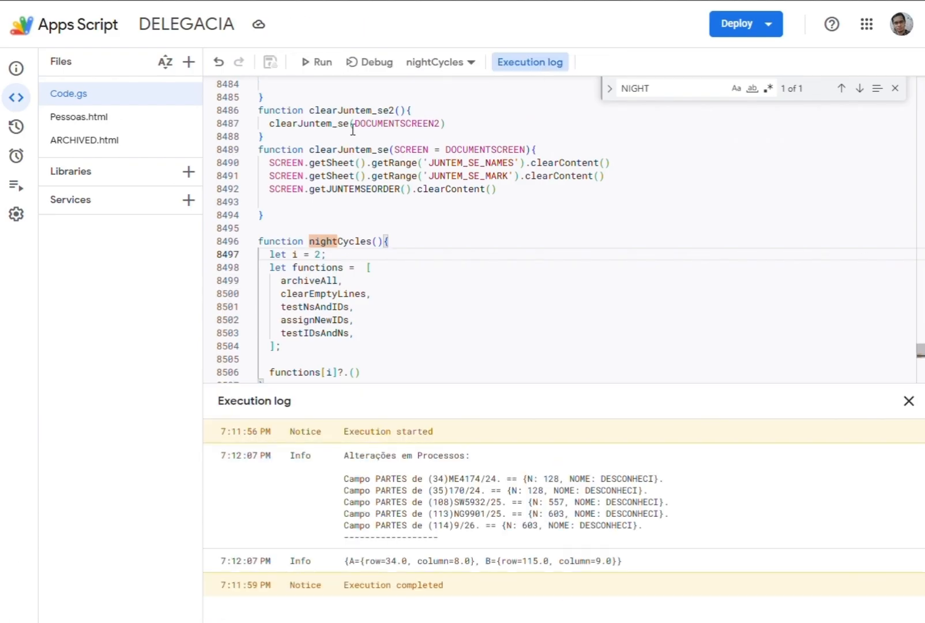
key("BackSpace")
type("3")
left_click(304, 57)
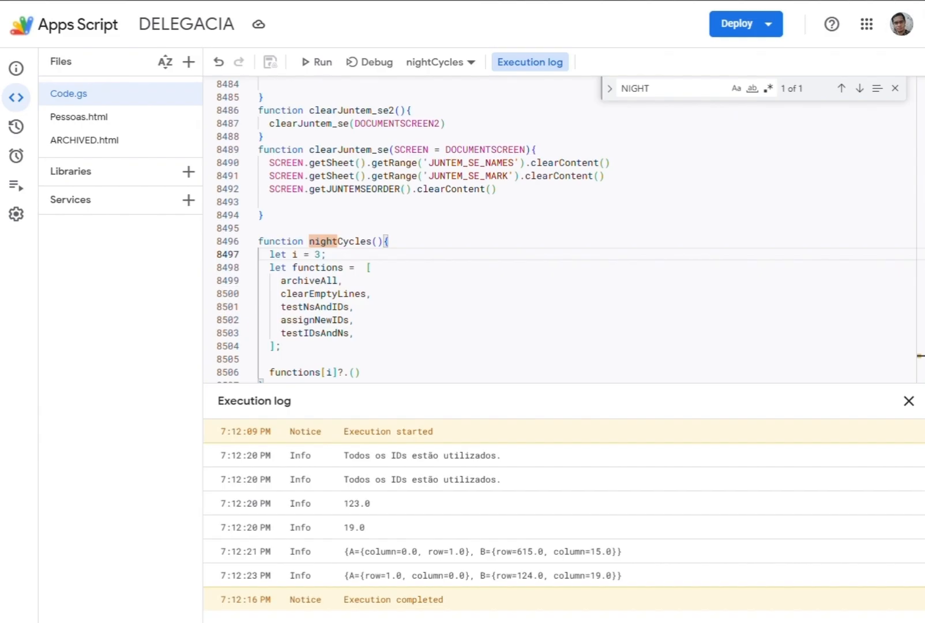
key("BackSpace")
type("4")
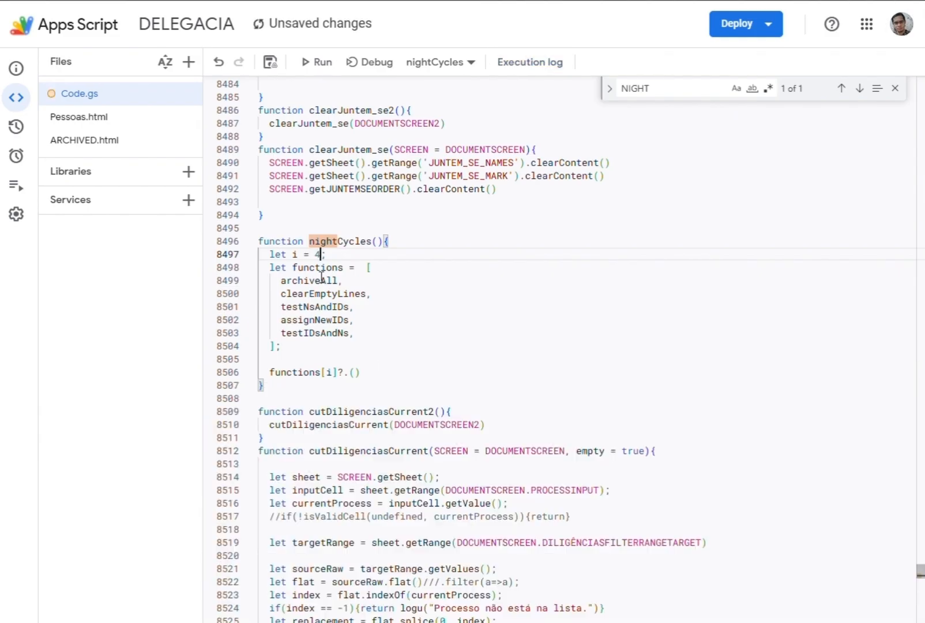
key("ctrl+r")
Check the Report logs and examine the archived Processos and Pessoas in the FAKE DELEGACIA STORAGE spreadsheet.
left_click(104, 1)
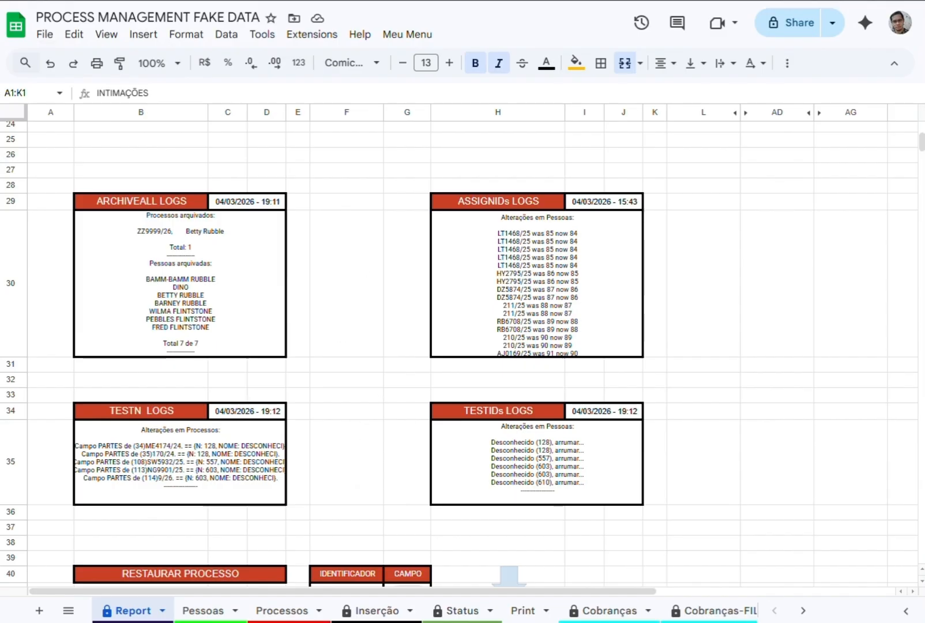
left_click(311, 1)
left_click(180, 221)
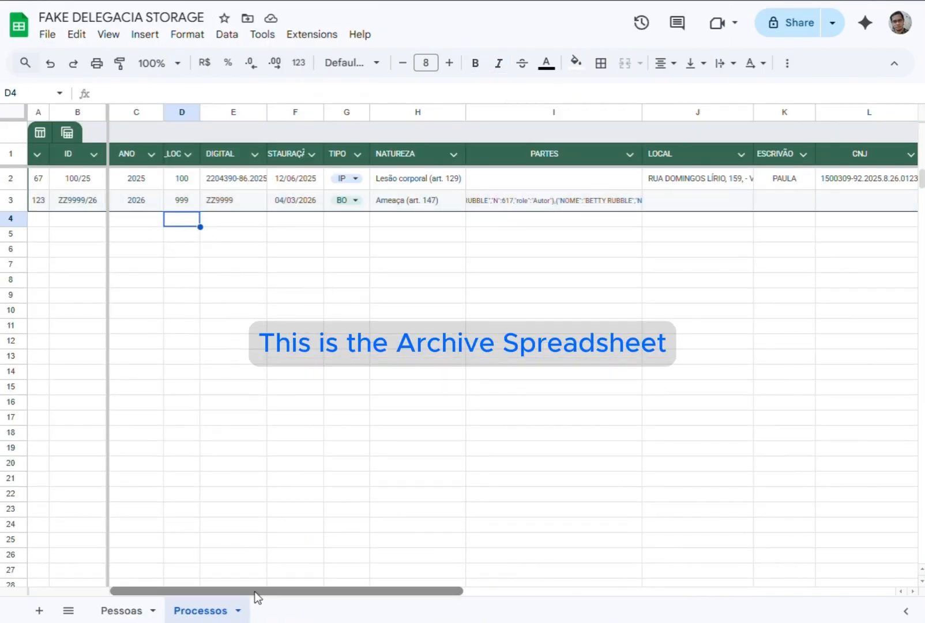
left_click_drag(254, 591, 221, 592)
left_click(121, 611)
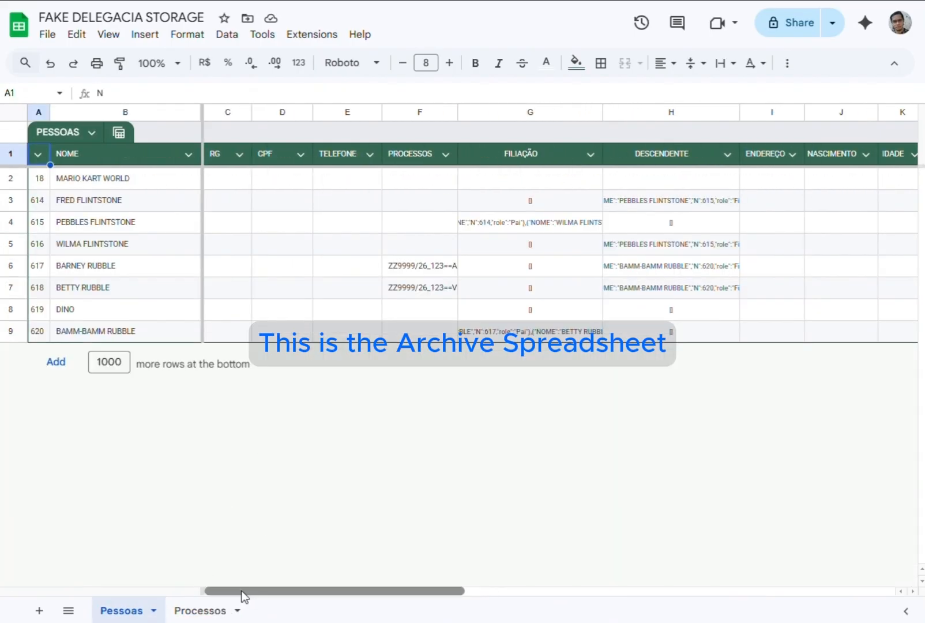
left_click(115, 200)
left_click(116, 311)
left_click_drag(278, 591, 213, 588)
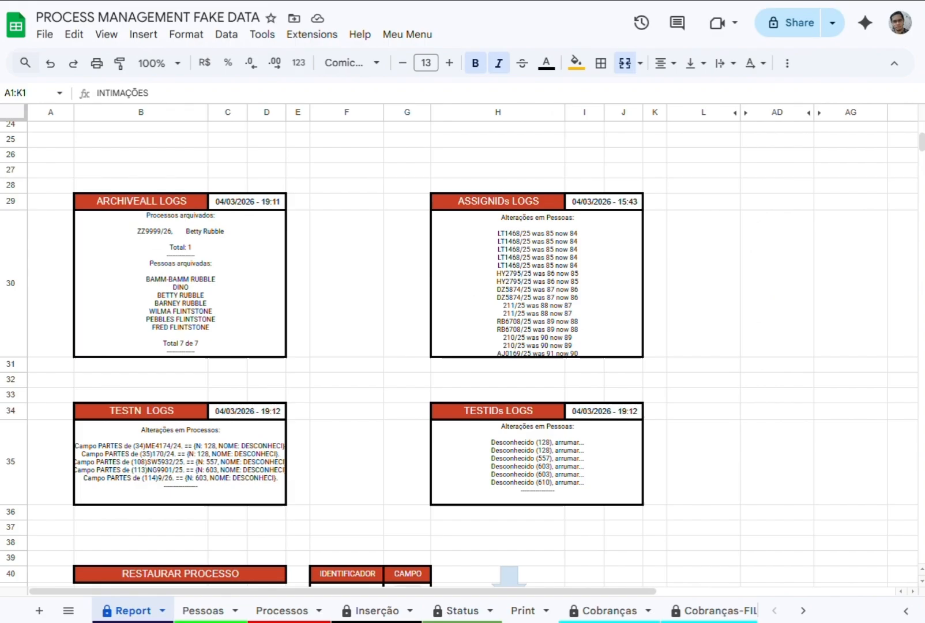
Check Pessoas and Processos in the main spreadsheet for the archived entries and search people for FRED in Documentos D44.
key("ctrl+shift+Page_Down")
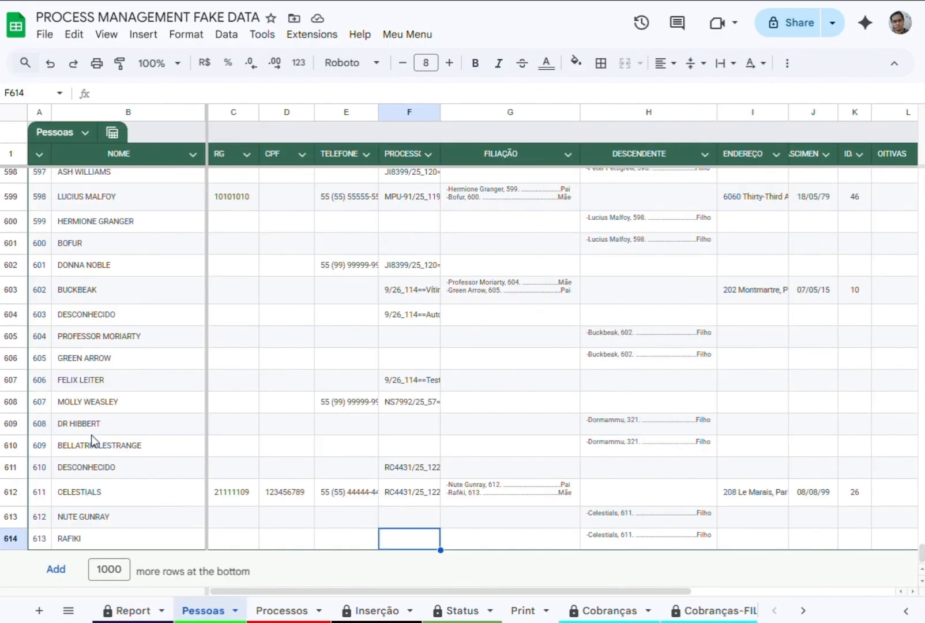
key("ctrl+shift+Page_Down")
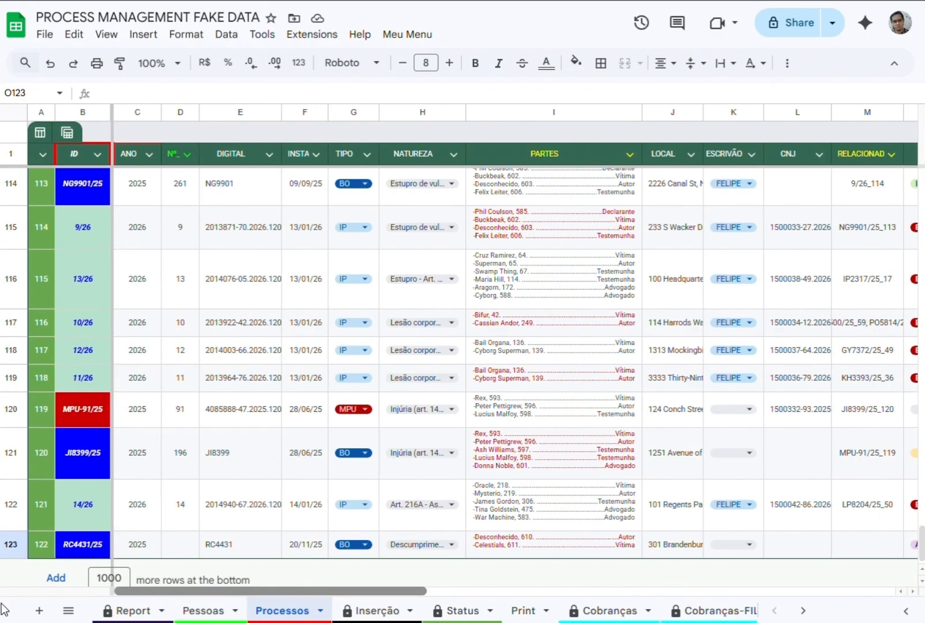
key("ctrl+shift+Page_Down")
key("ctrl+shift+Page_Down")
key("ctrl+shift+Page_Down")
key("ctrl+shift+Page_Down")
key("ctrl+shift+Page_Down")
key("ctrl+shift+Page_Down")
key("Up")
type("FRED")
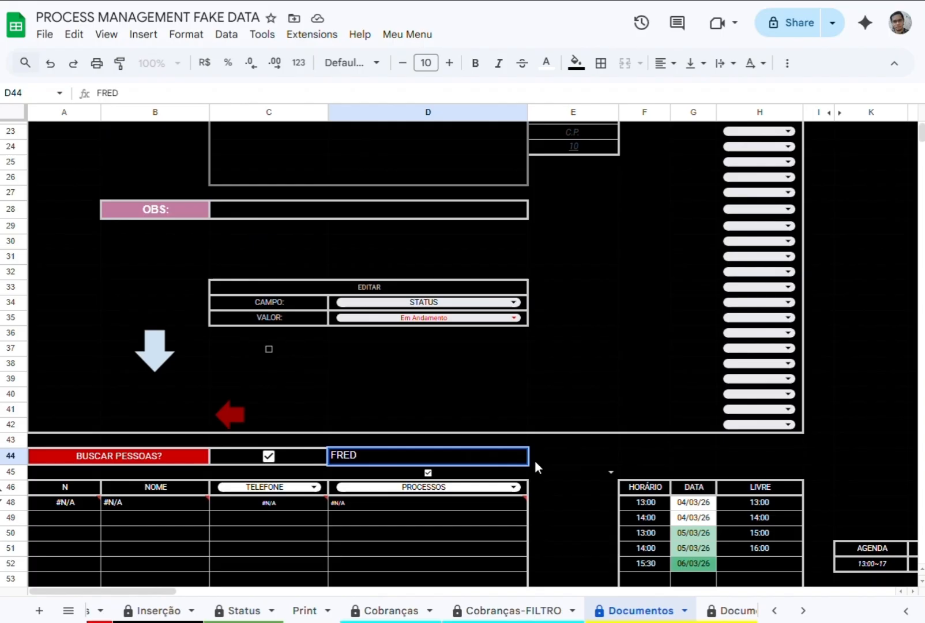
key("Return")
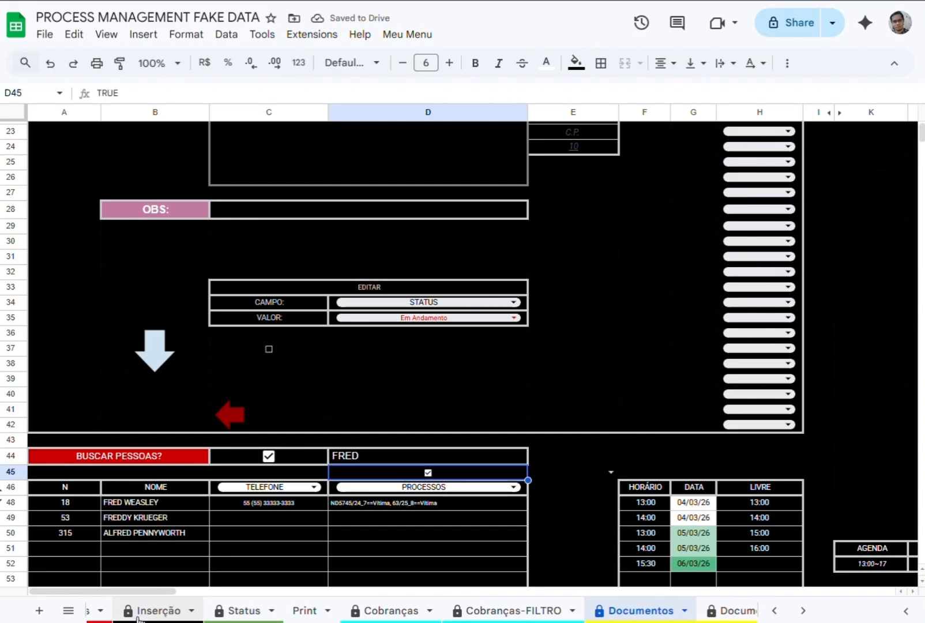
Return to the Report sheet and inspect the ARCHIVEALL and ASSIGNIDs logs.
scroll(156, 610, "up", 3)
left_click(144, 610)
left_click(537, 283)
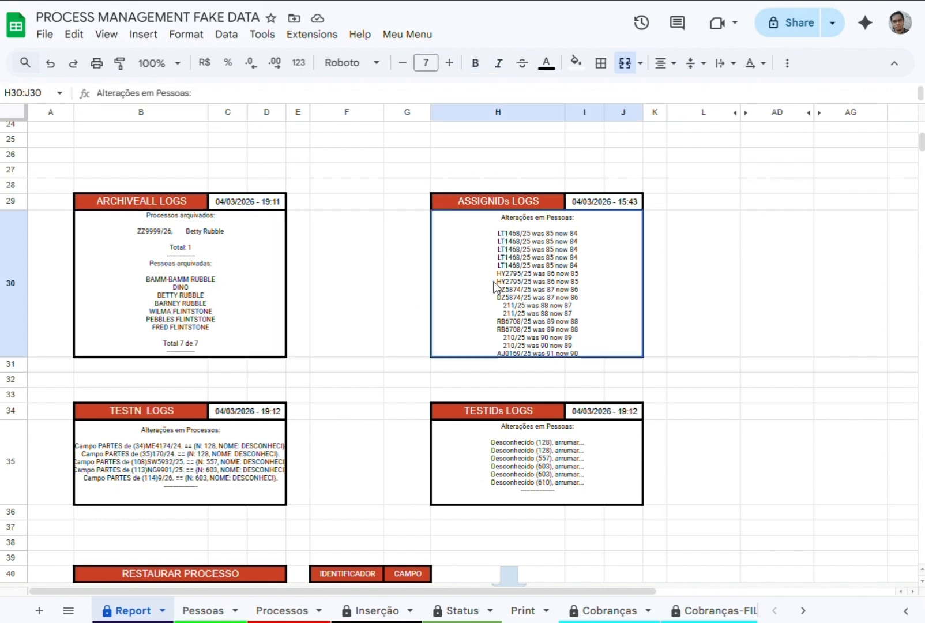
left_click(219, 320)
left_click(346, 233)
Open the Arquivados list and search Pessoas by NOME for BARN with related people included.
left_click(407, 35)
left_click(403, 113)
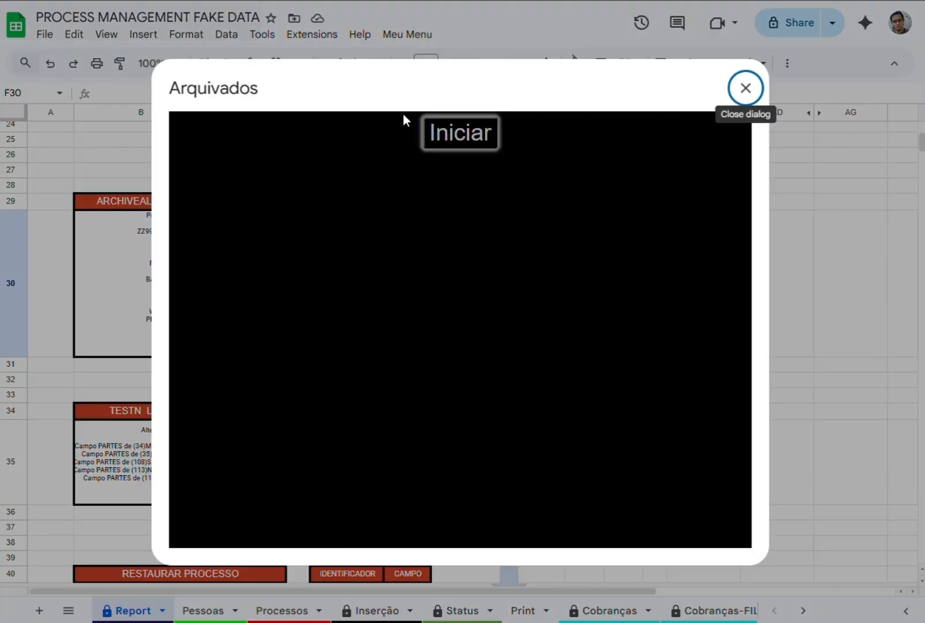
left_click(445, 128)
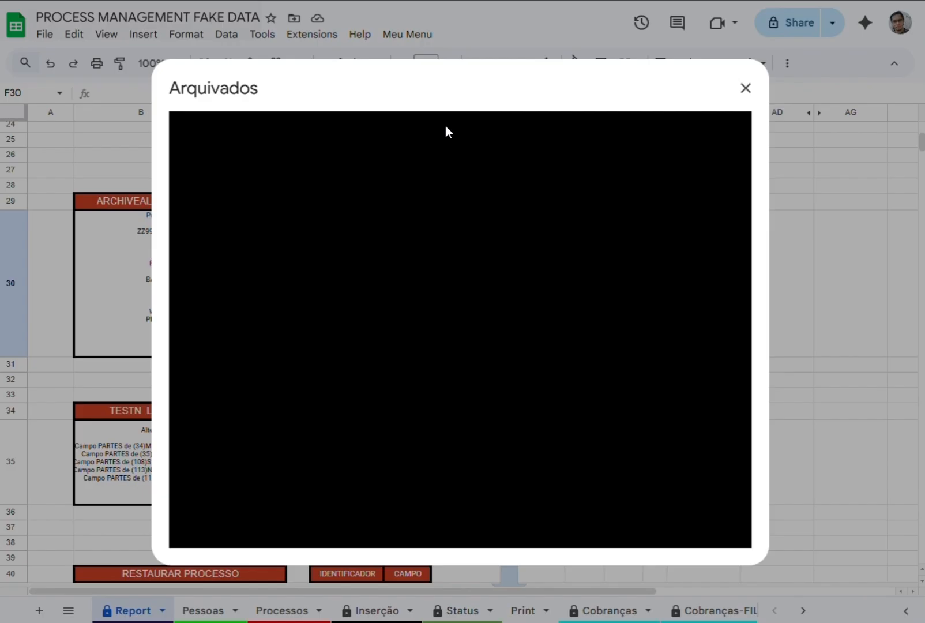
left_click(233, 164)
left_click(423, 131)
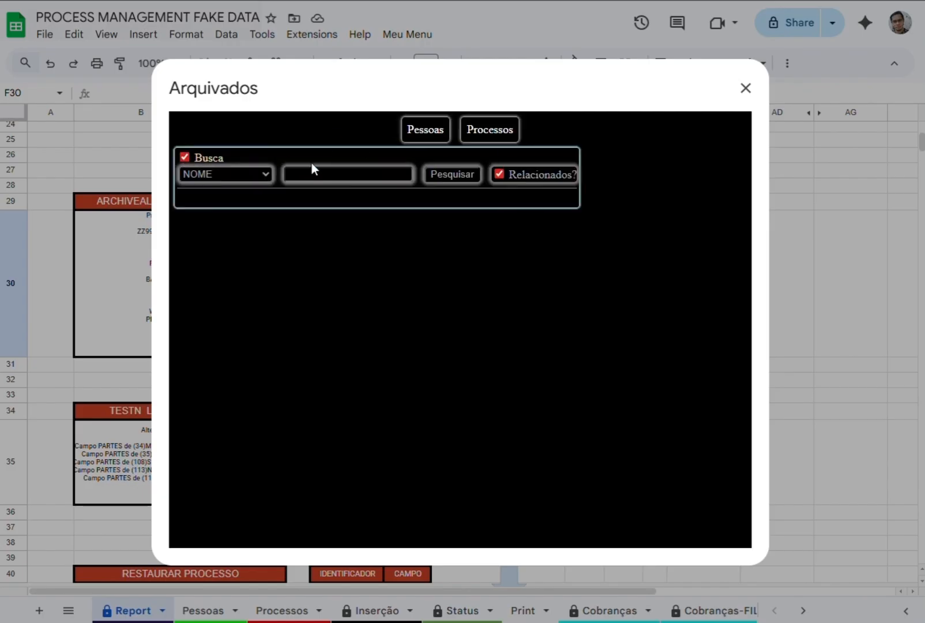
left_click(321, 175)
type("BARN")
key("Return")
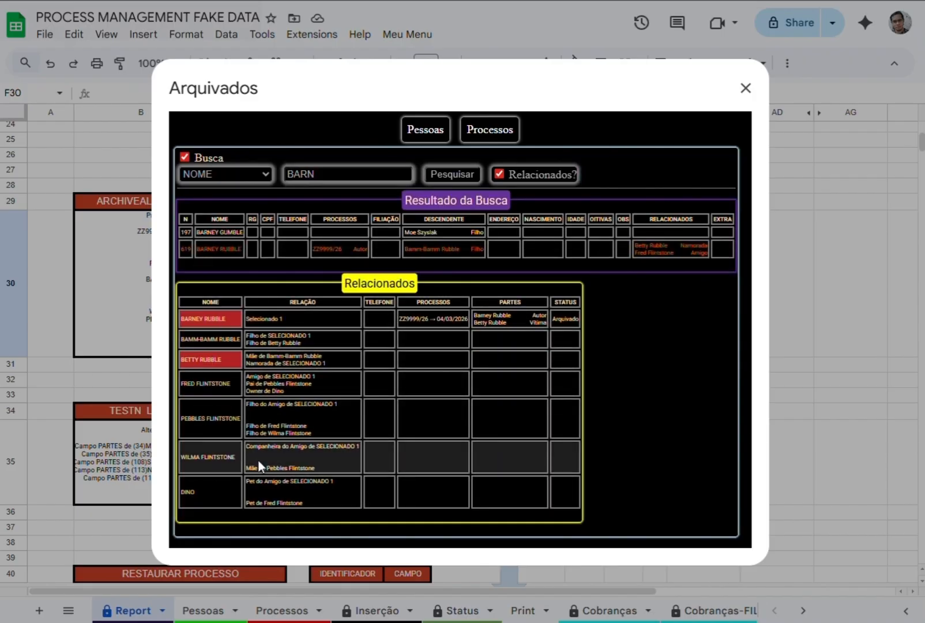
Clear the name search, browse the Processos list in Arquivados and close the dialog.
left_click(312, 176)
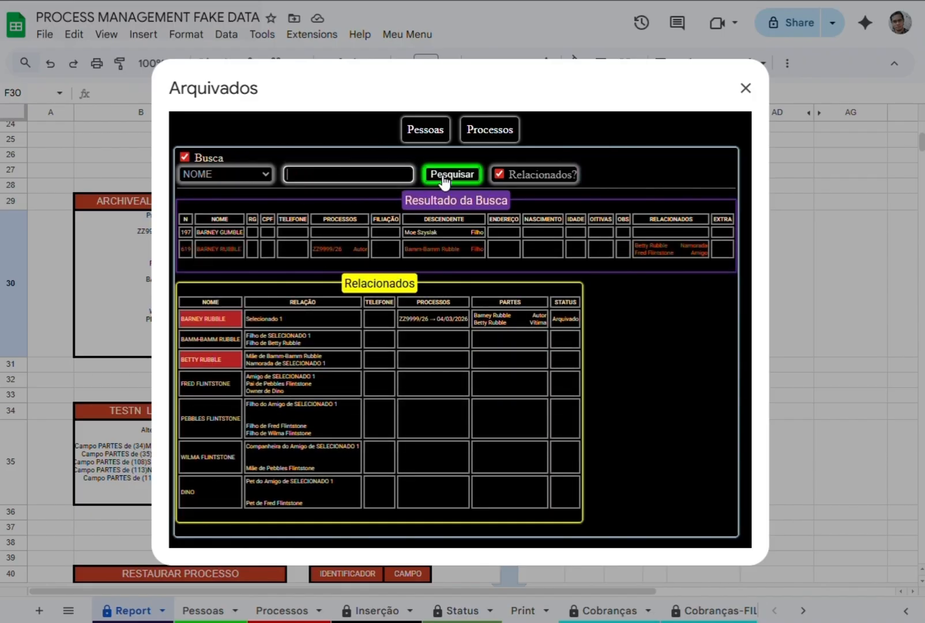
left_click(478, 129)
scroll(318, 330, "down", 5)
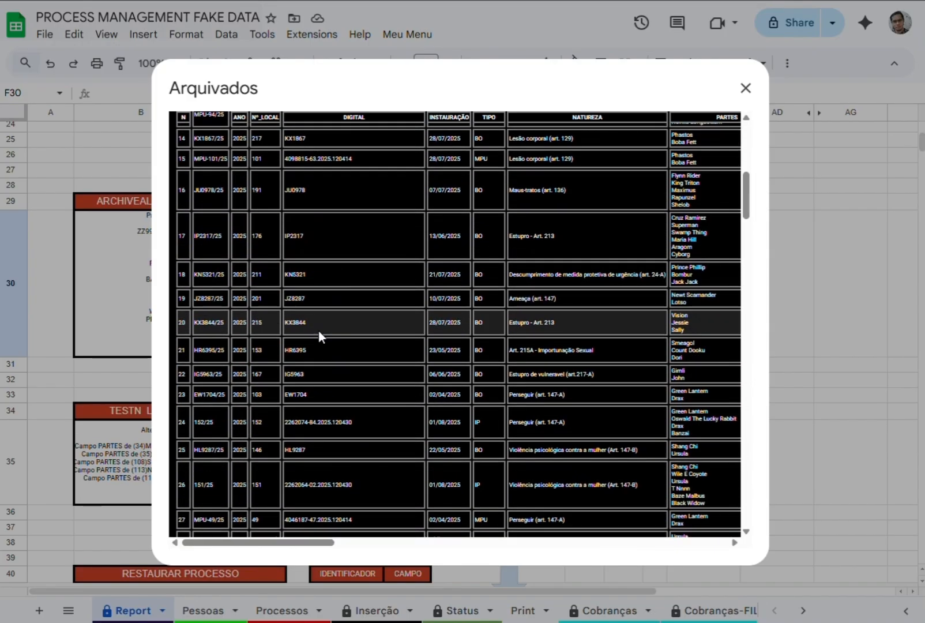
scroll(317, 329, "up", 5)
scroll(326, 354, "down", 5)
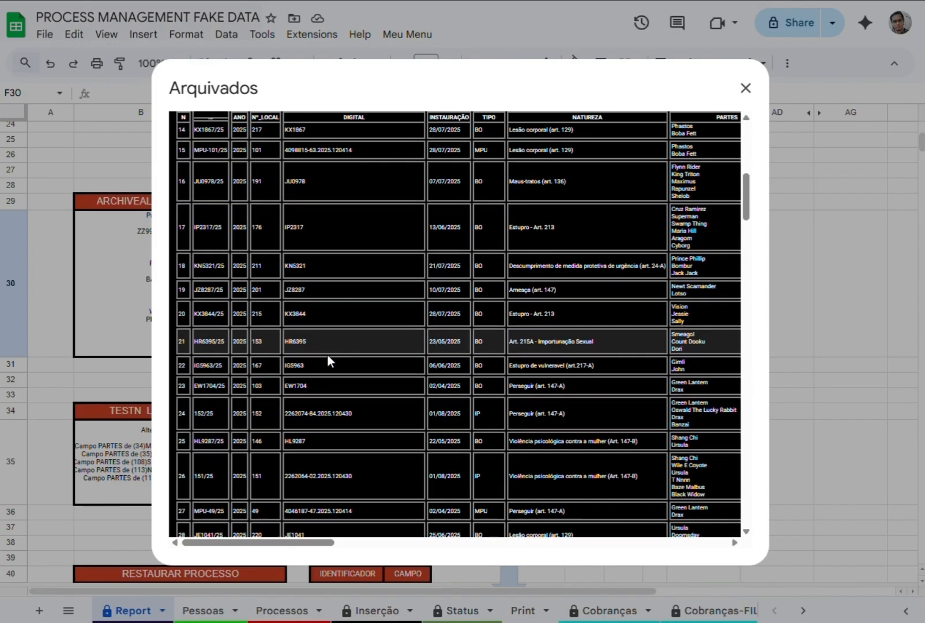
scroll(327, 356, "up", 5)
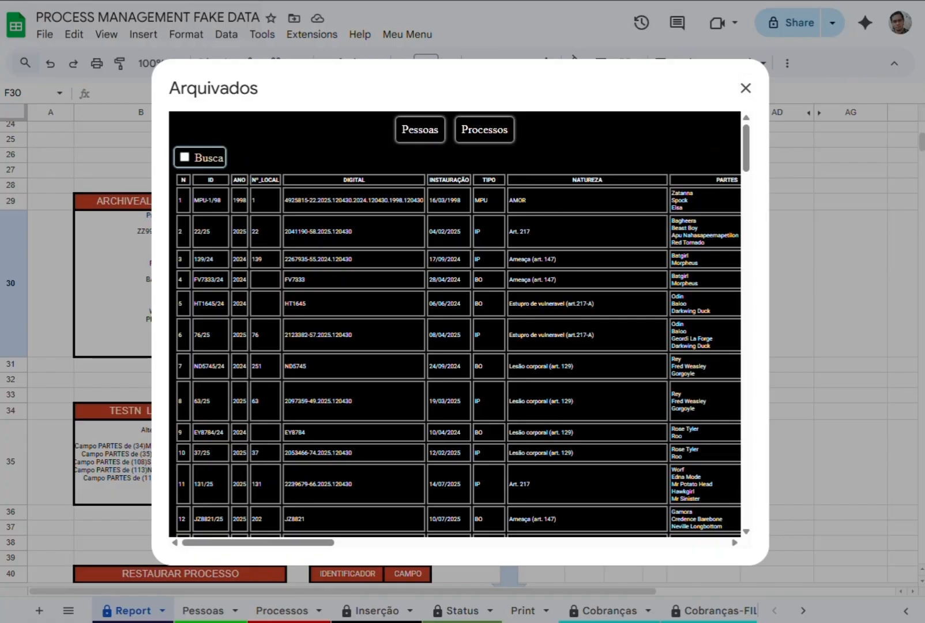
left_click(745, 88)
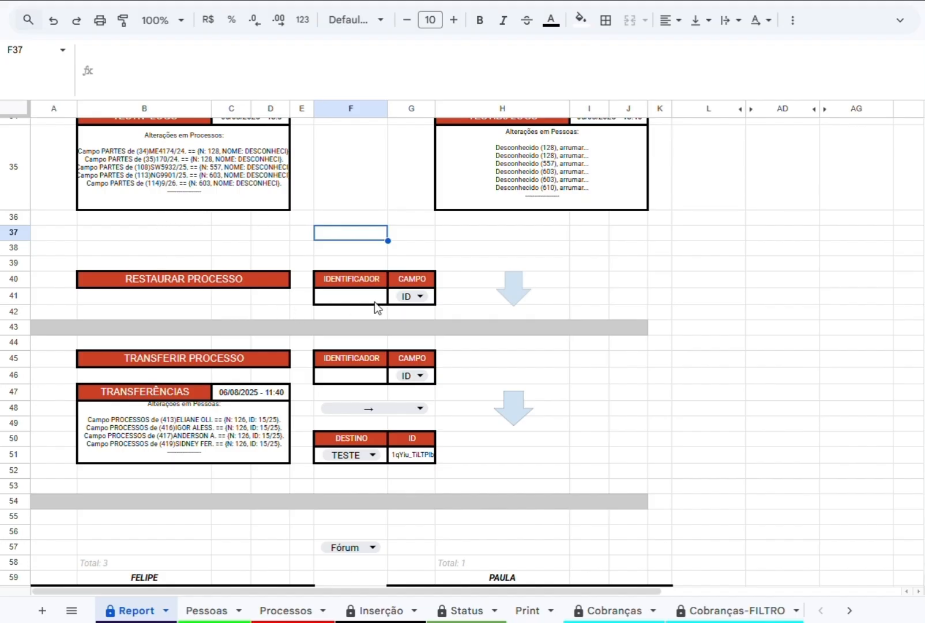
Restore the archived process ZZ9999/26 by ID under RESTAURAR PROCESSO and acknowledge the change summary.
left_click(374, 295)
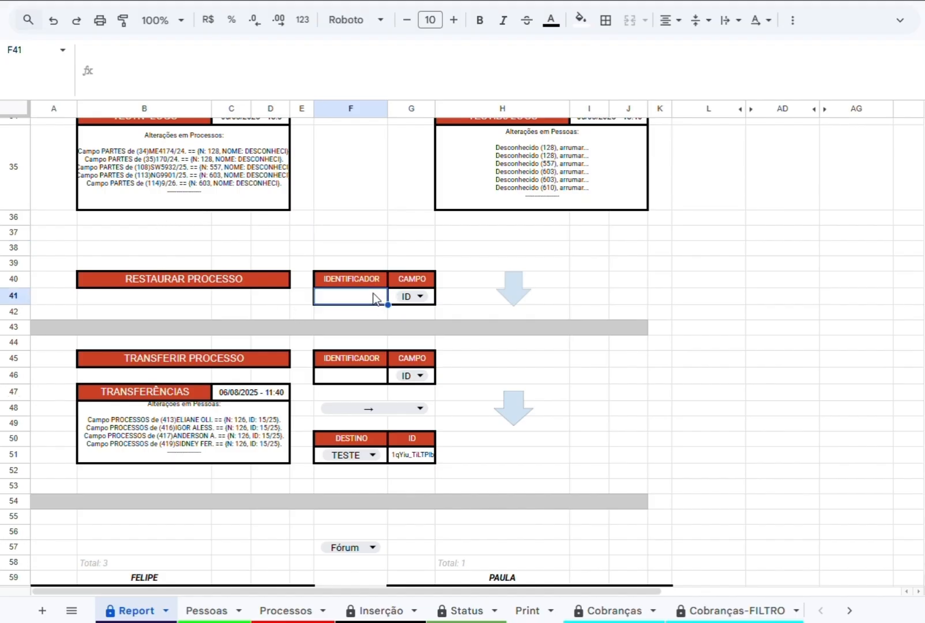
type("ZZ9999")
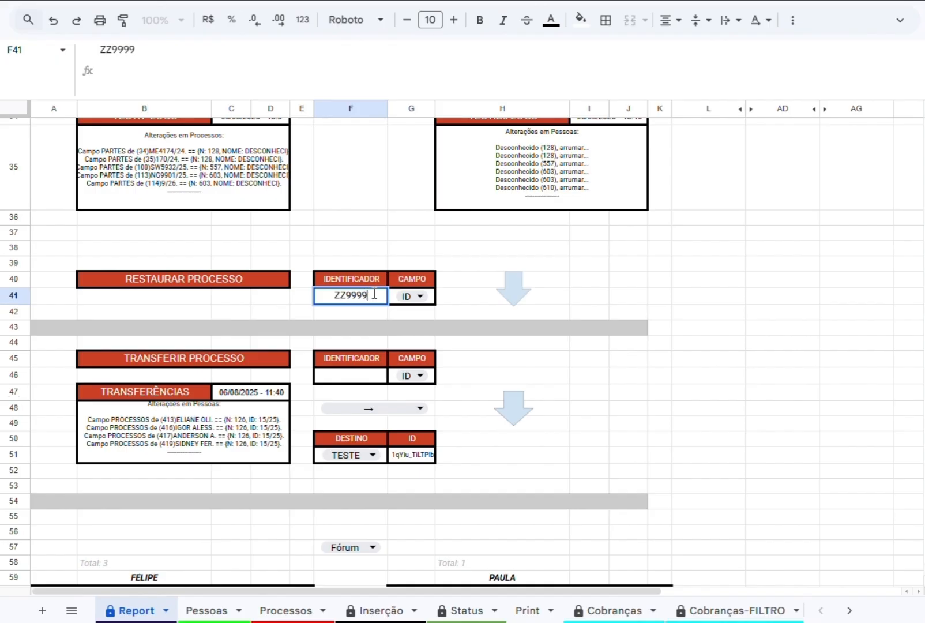
type("/25")
key("Return")
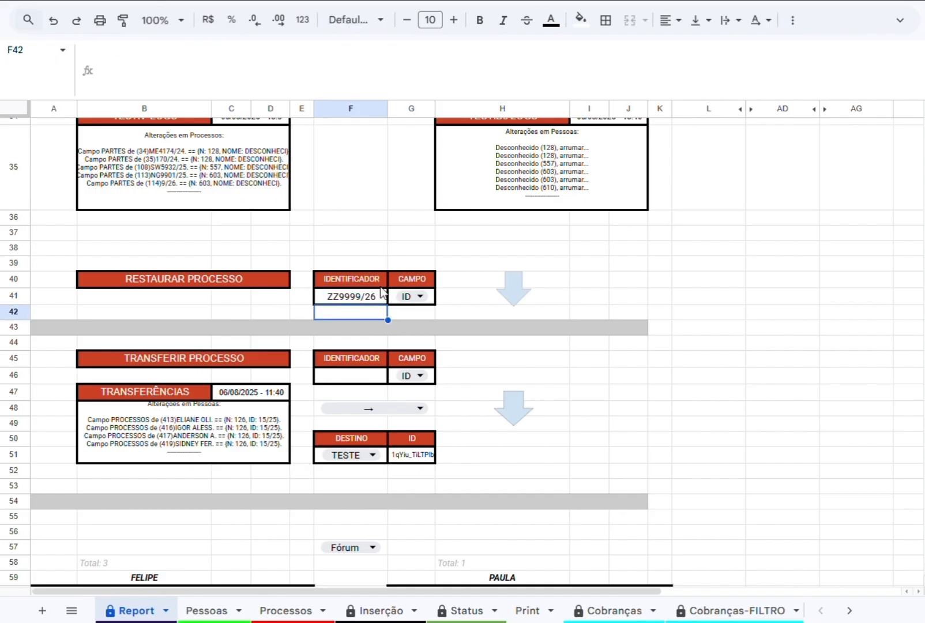
left_click(414, 296)
left_click(541, 251)
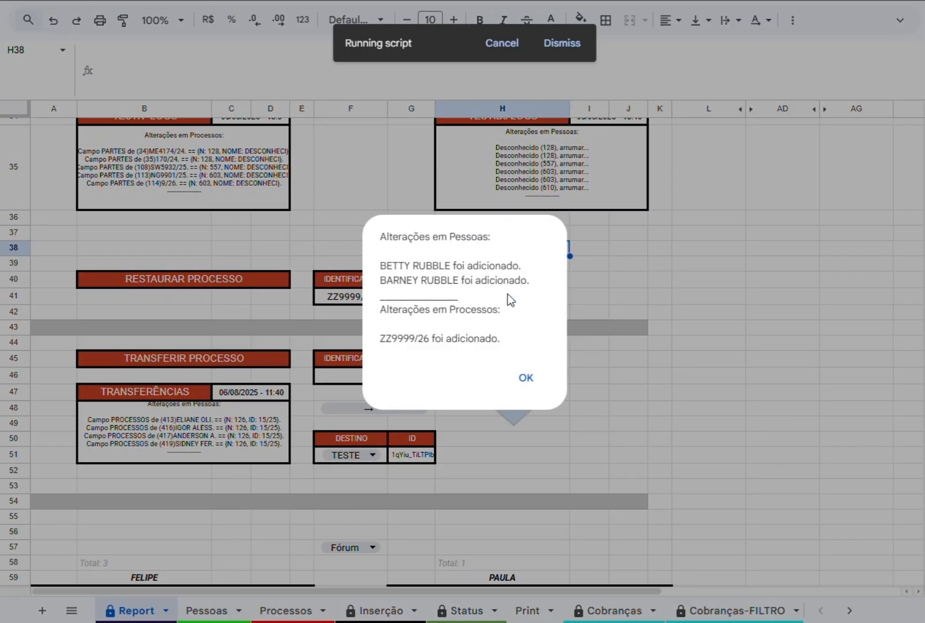
left_click(527, 379)
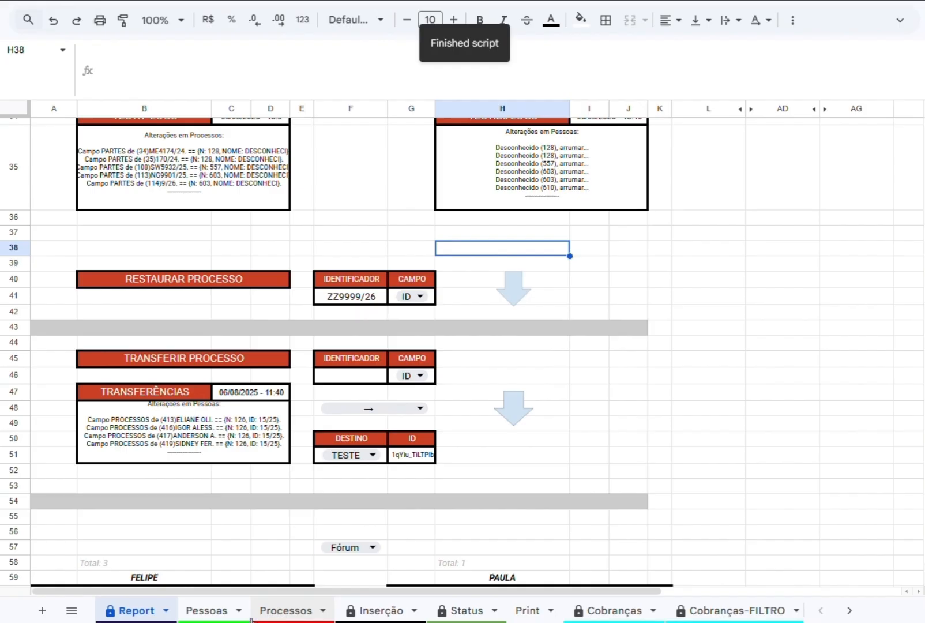
Examine the two restored people in rows 615 and 616 of the Pessoas sheet.
left_click(196, 614)
left_click(75, 517)
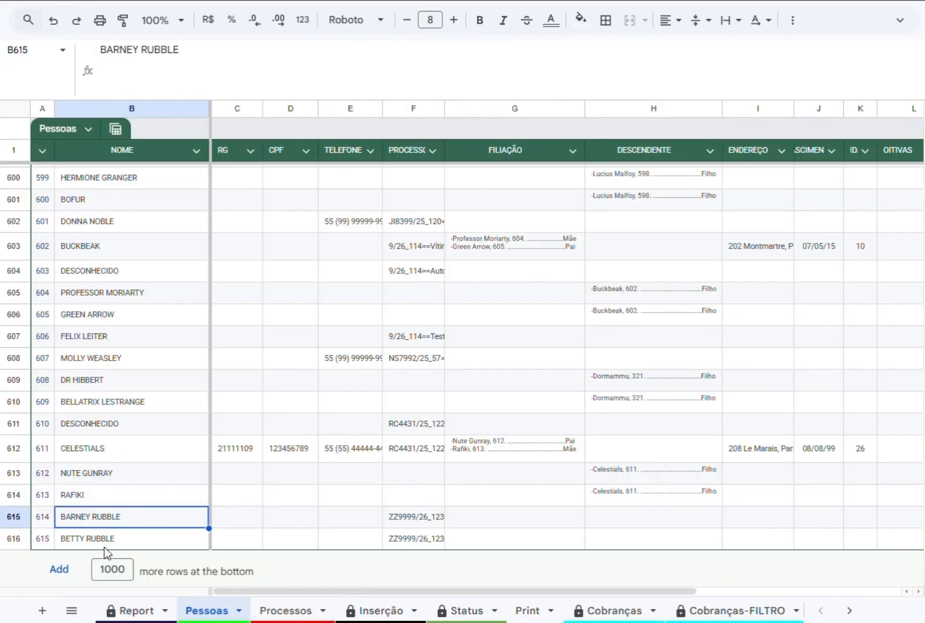
left_click(99, 541)
left_click(95, 514)
left_click(94, 540)
left_click(101, 515)
left_click(93, 542)
left_click(102, 526)
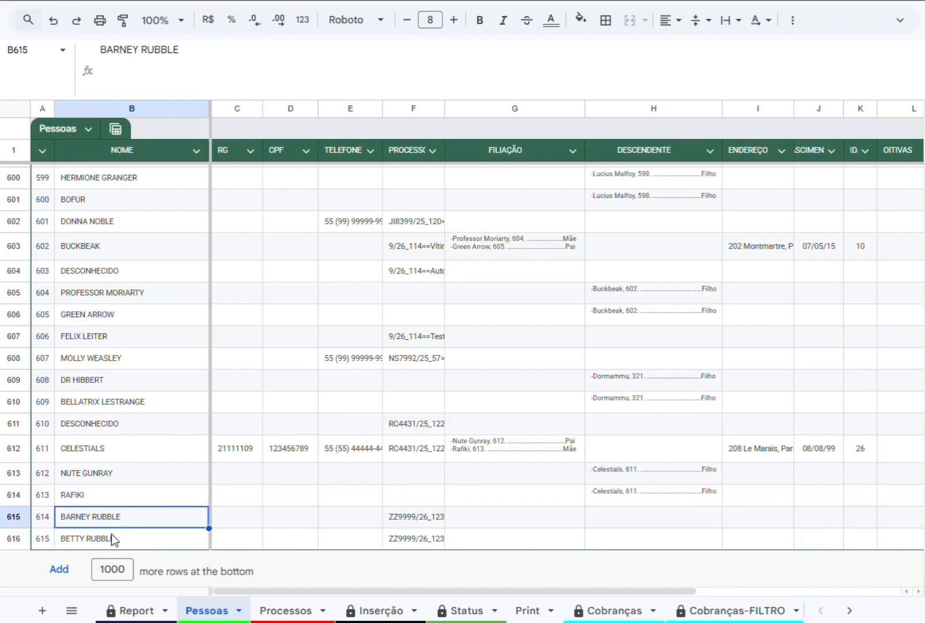
Check the restored process's PARTES in Processos I124, return to Pessoas and show the hidden menu bar.
left_click(286, 610)
left_click(474, 520)
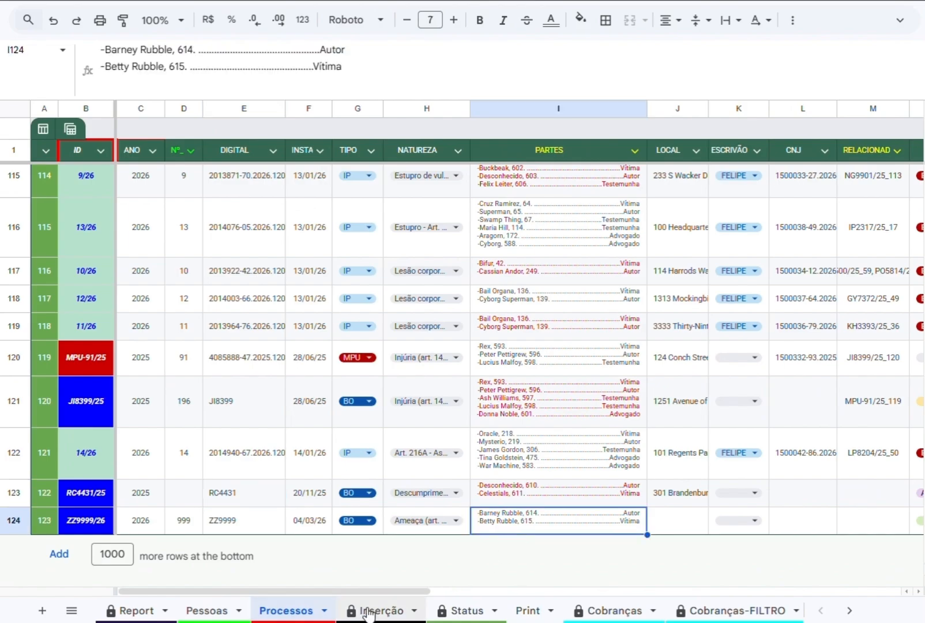
left_click(199, 611)
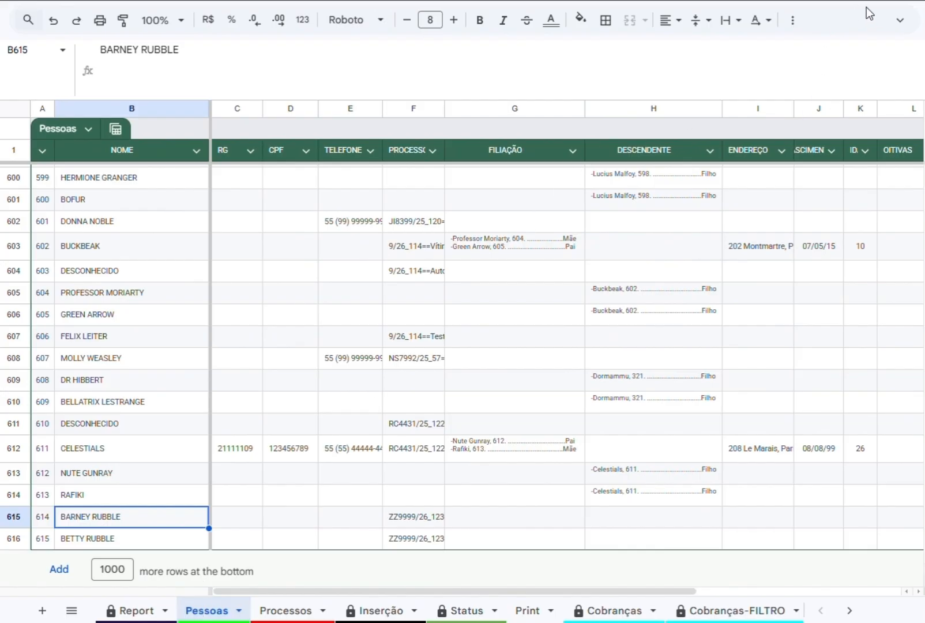
left_click(900, 21)
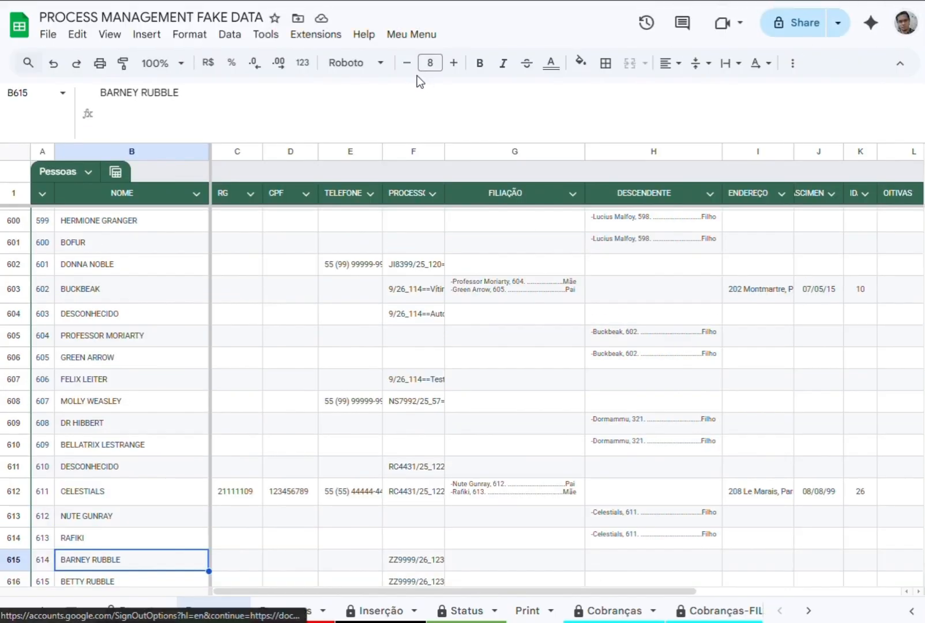
Open the archived records list, start it and search Pessoas by NOME for the first name of the person in row 615.
left_click(389, 38)
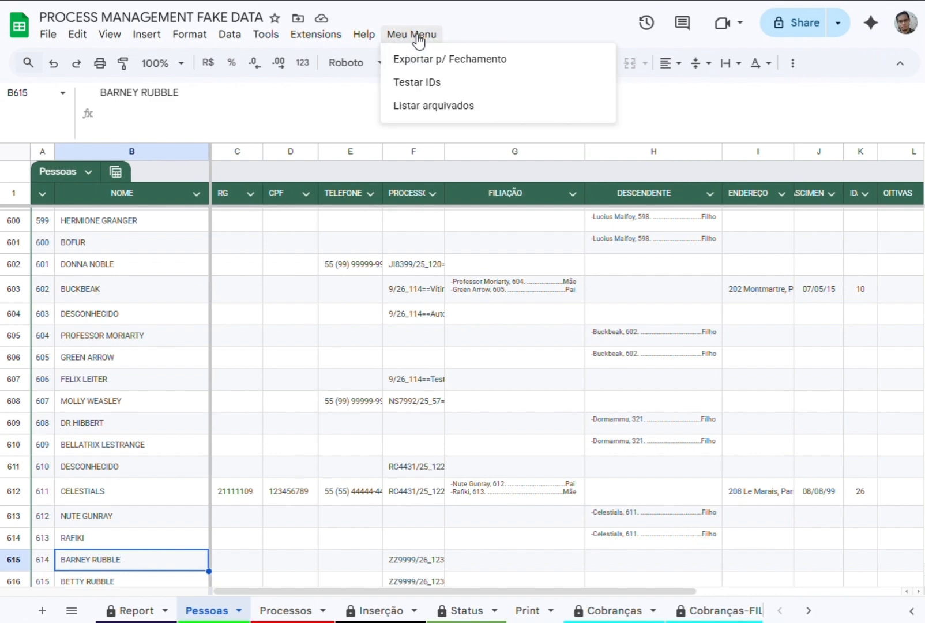
left_click(451, 109)
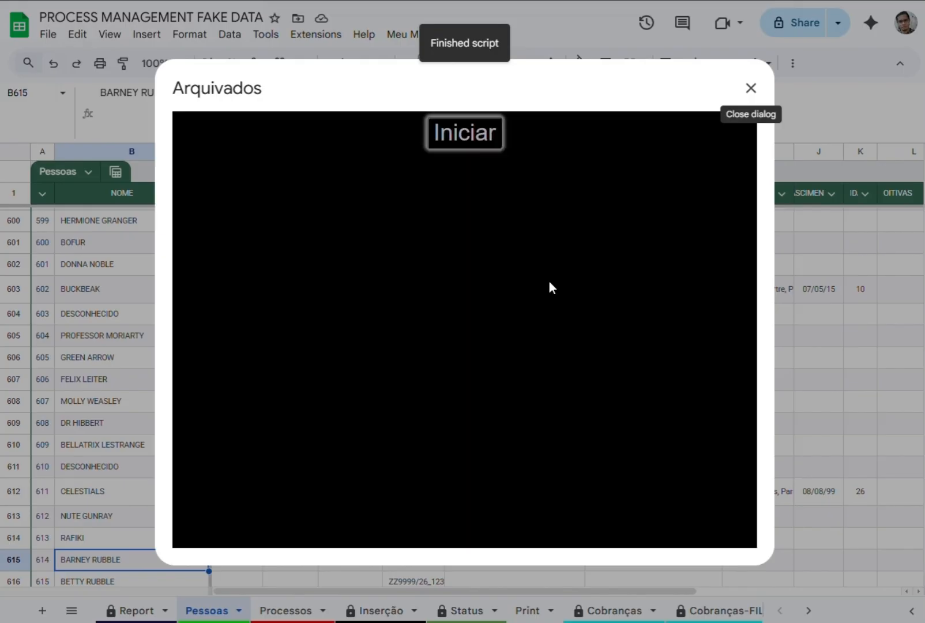
left_click(459, 143)
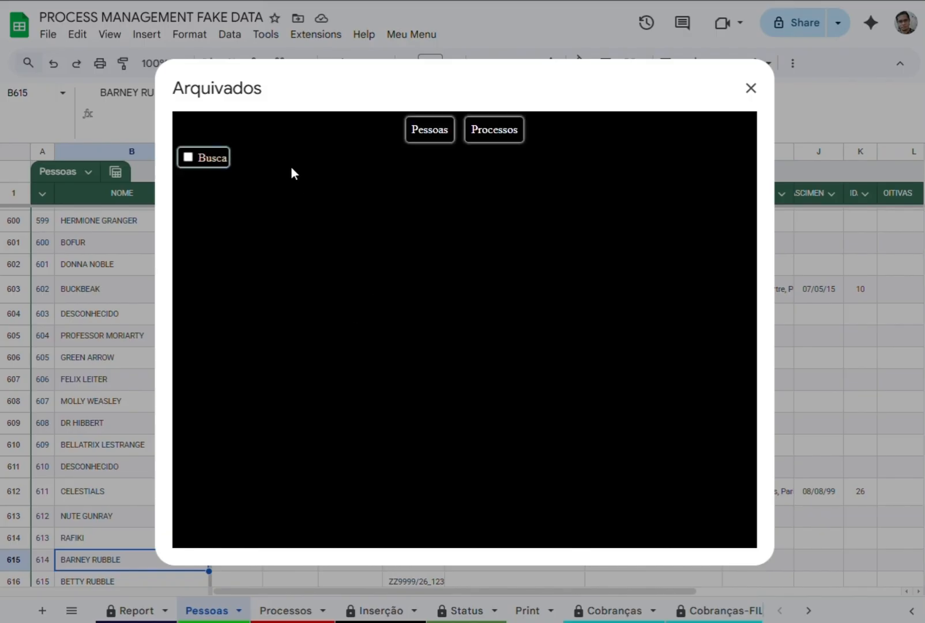
left_click(406, 128)
left_click(188, 158)
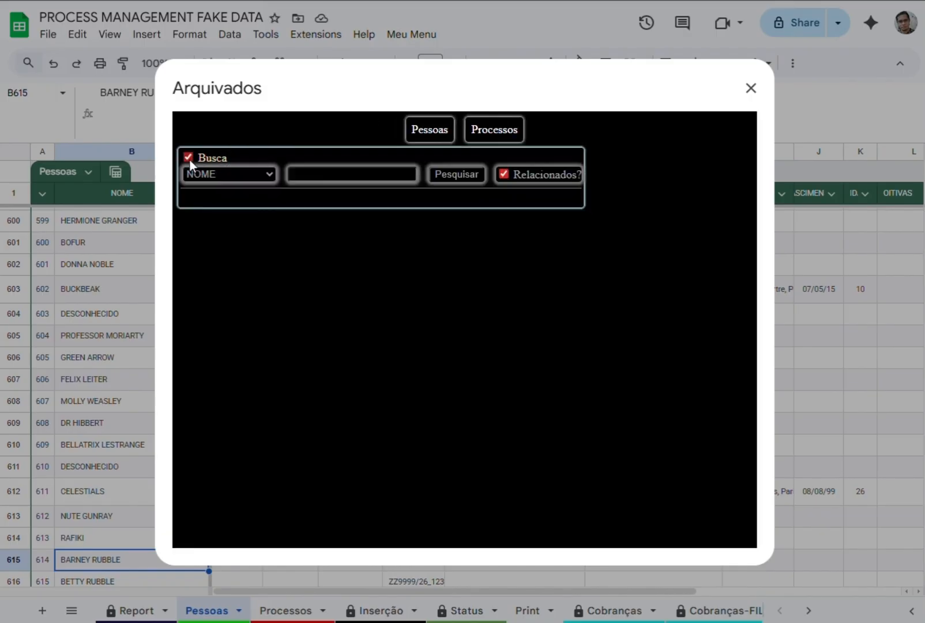
left_click(314, 184)
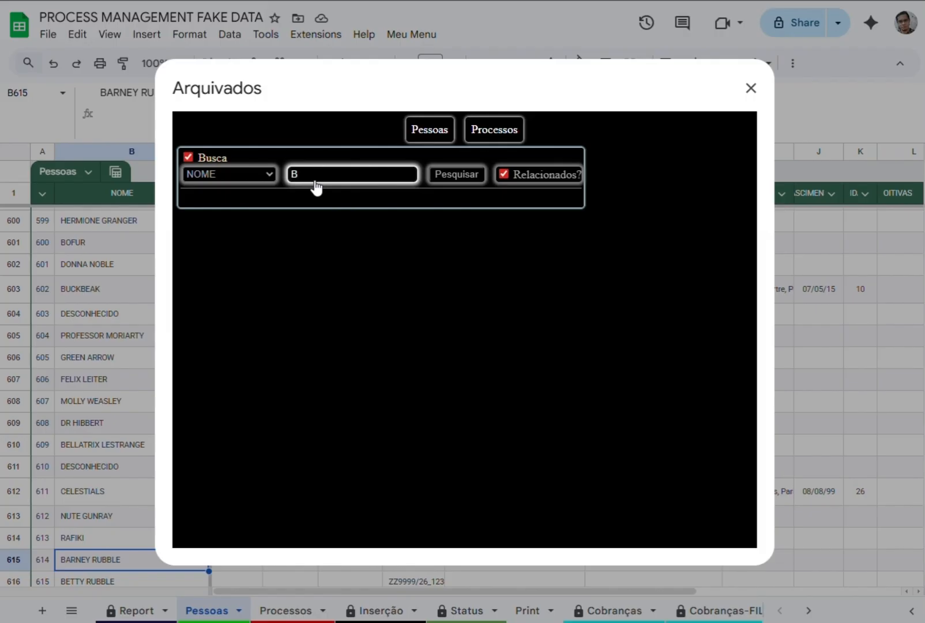
type("BARNEY")
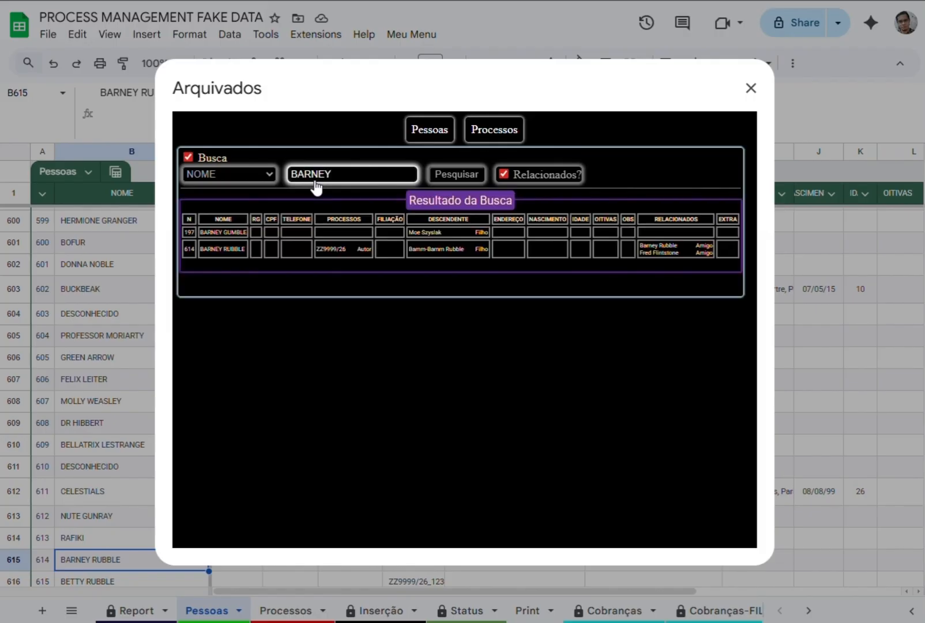
View the relations of search result N 614 with the Relacionados? option on, off, and on again.
left_click(225, 206)
left_click(231, 253)
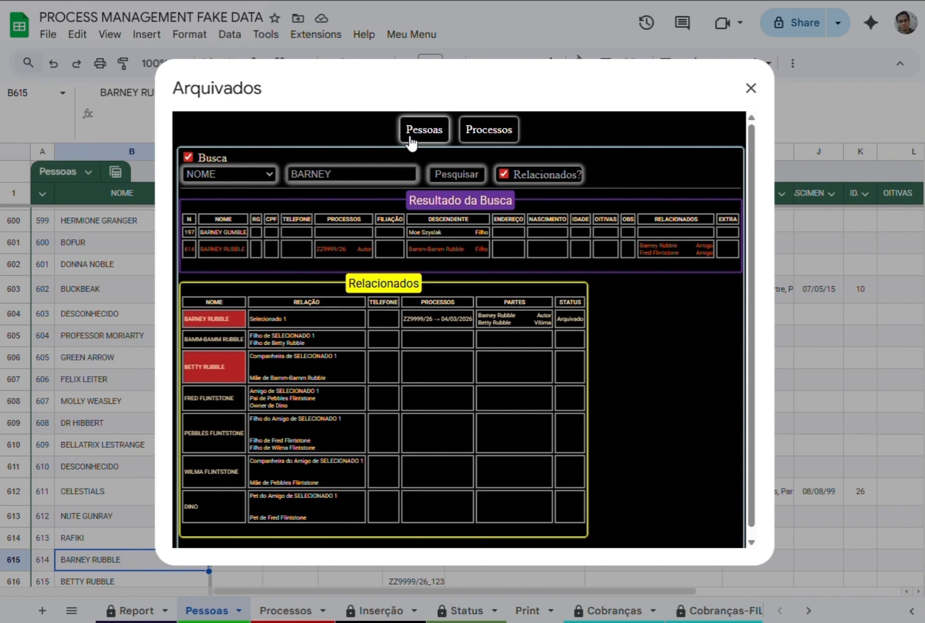
left_click(503, 174)
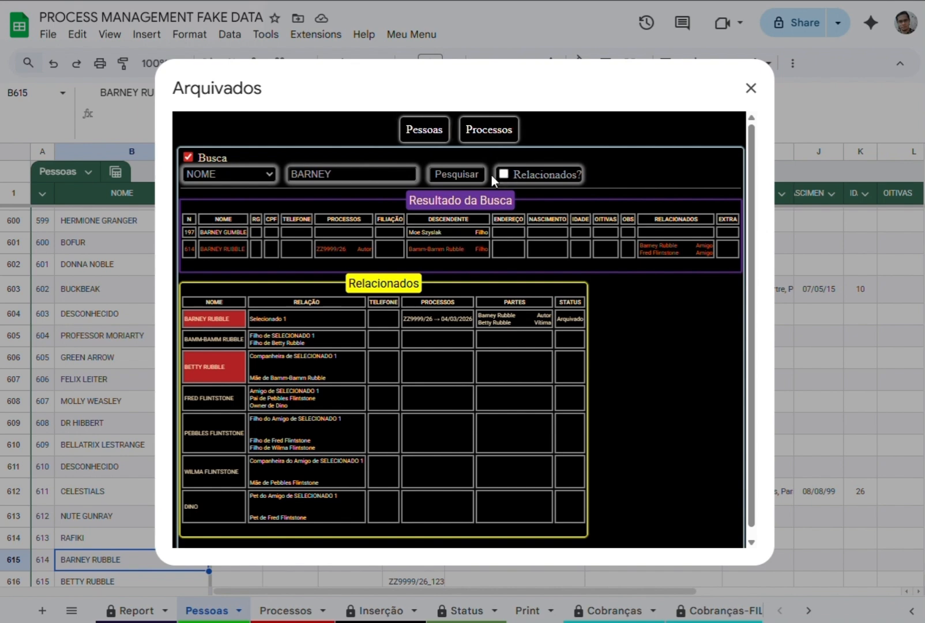
left_click(225, 249)
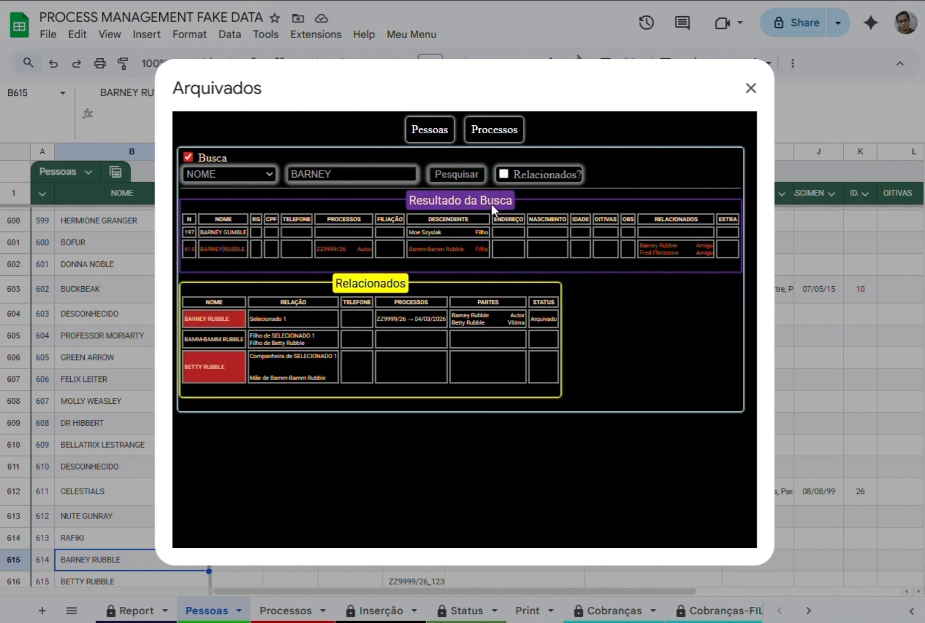
left_click(224, 251)
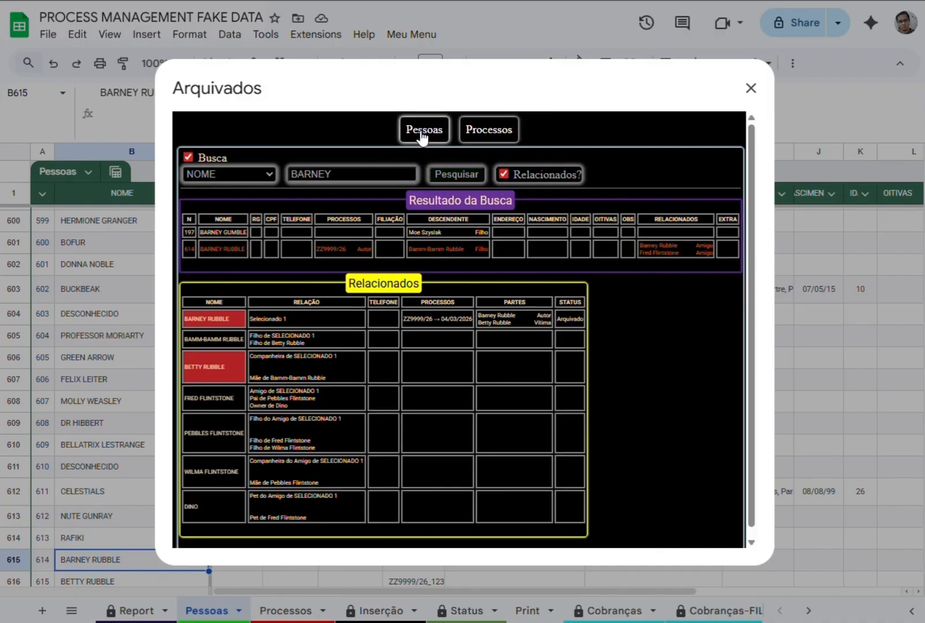
Hide the Busca section and browse the full archived Pessoas list down to its last records and back up.
left_click(188, 158)
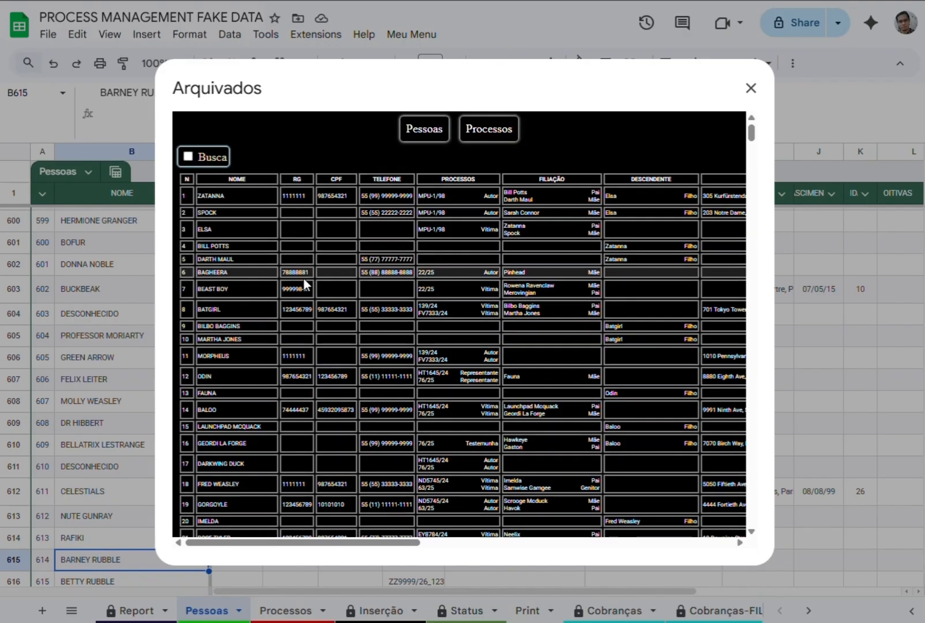
scroll(304, 278, "down", 20)
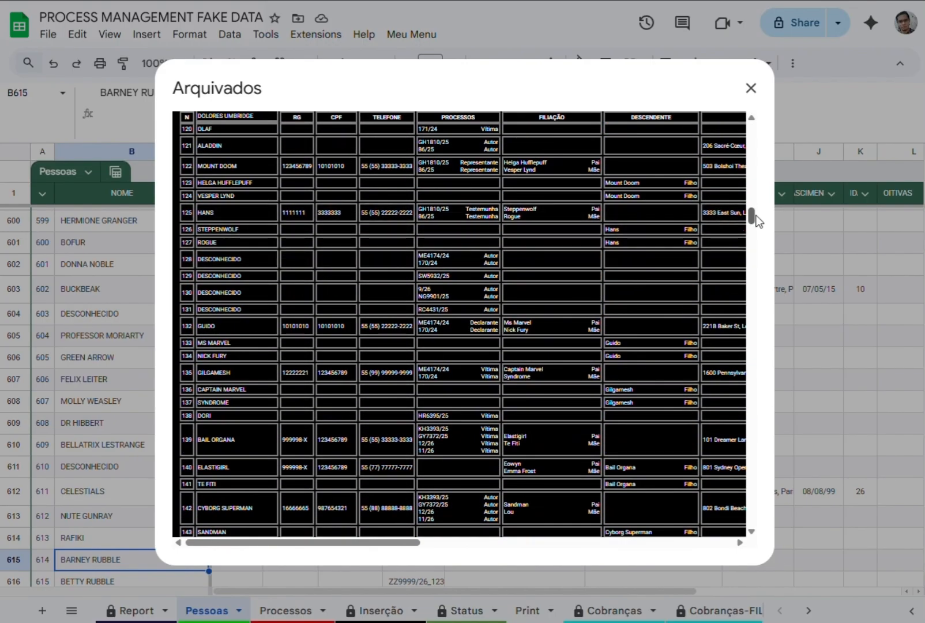
left_click_drag(752, 218, 768, 535)
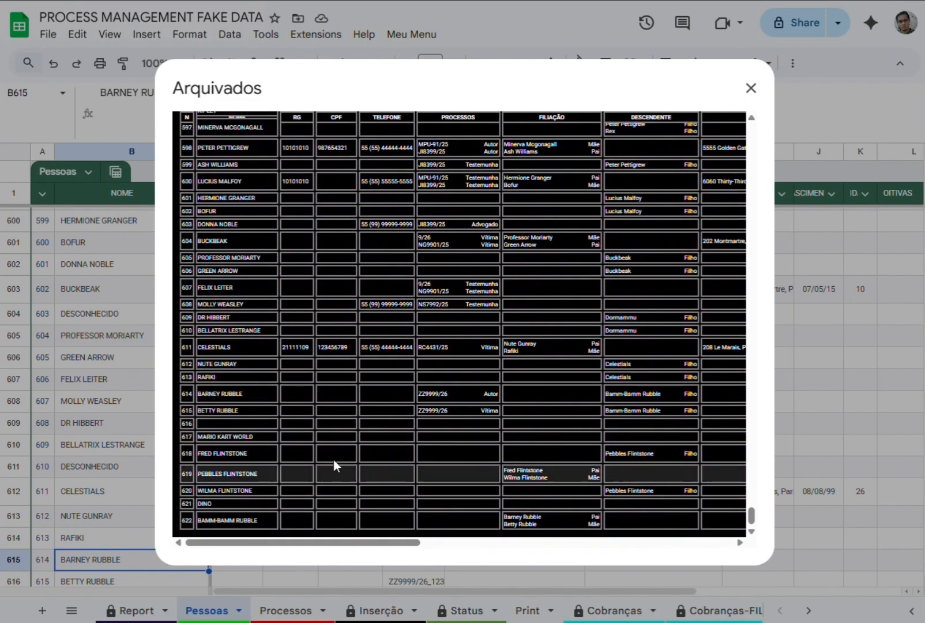
scroll(411, 251, "up", 10)
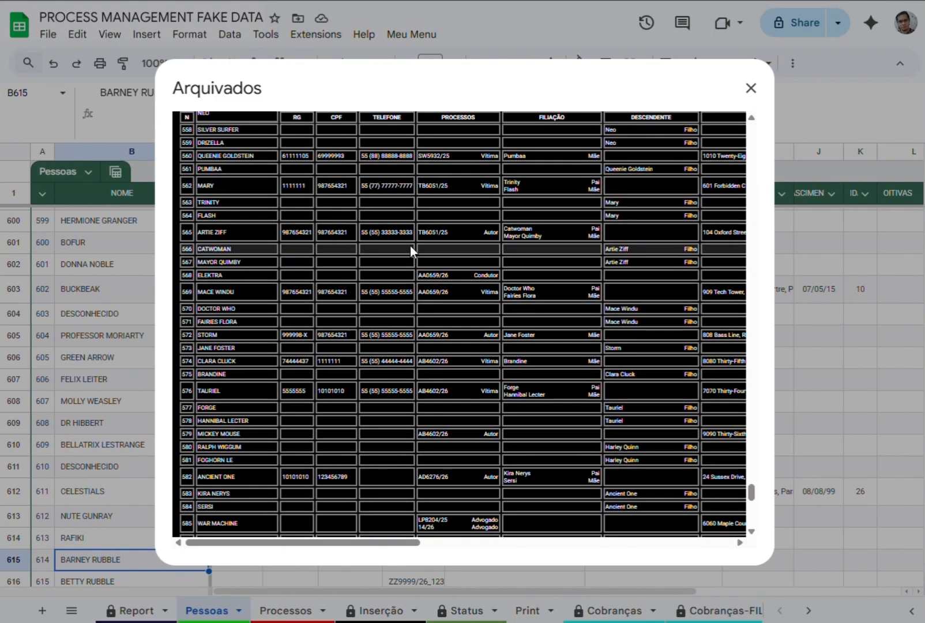
scroll(410, 251, "up", 3)
left_click_drag(750, 478, 712, 126)
Browse the archived Processos list and close the Arquivados dialog.
left_click(490, 130)
scroll(561, 277, "down", 2)
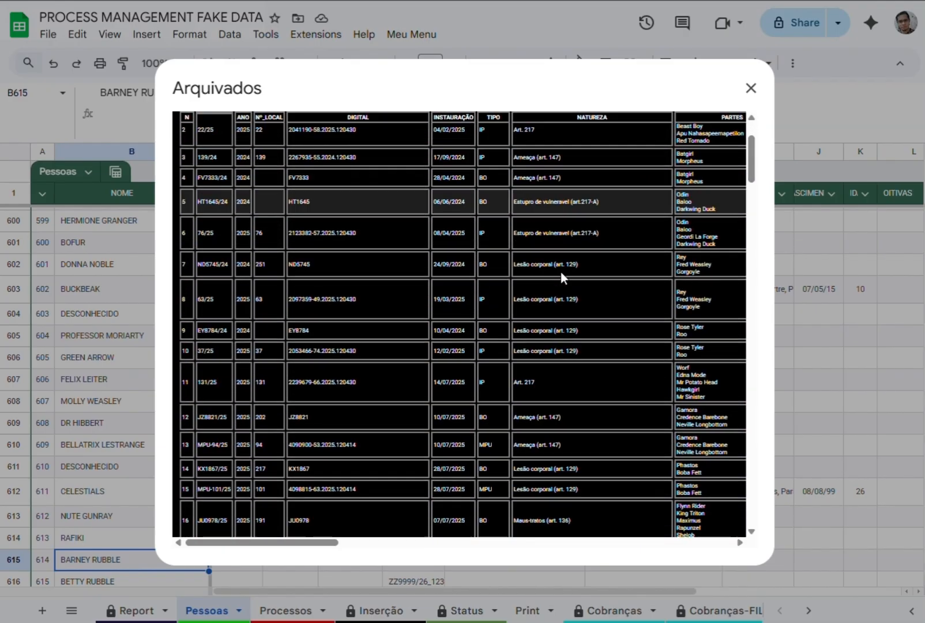
scroll(560, 271, "down", 15)
left_click_drag(747, 248, 653, 65)
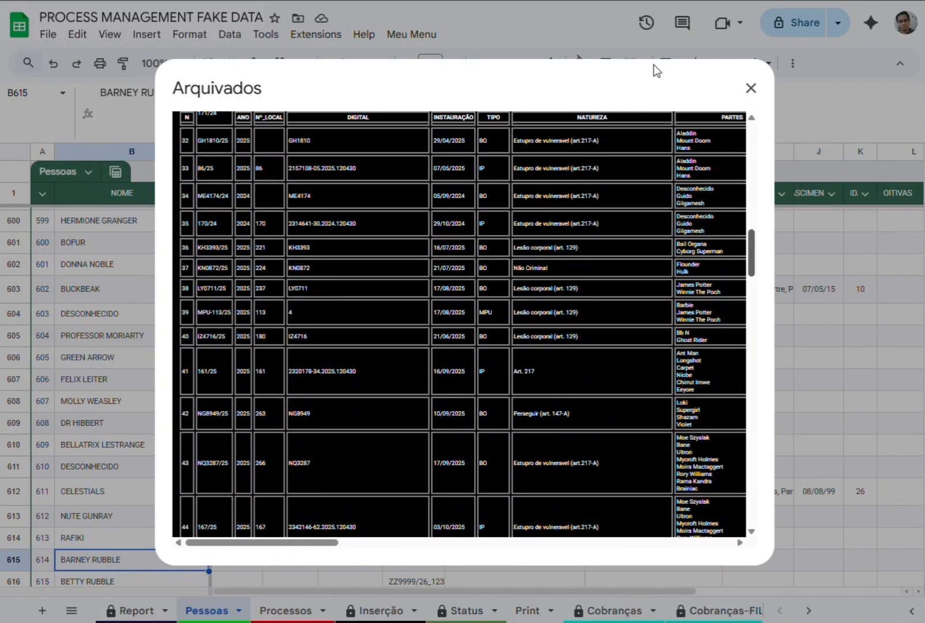
left_click(752, 89)
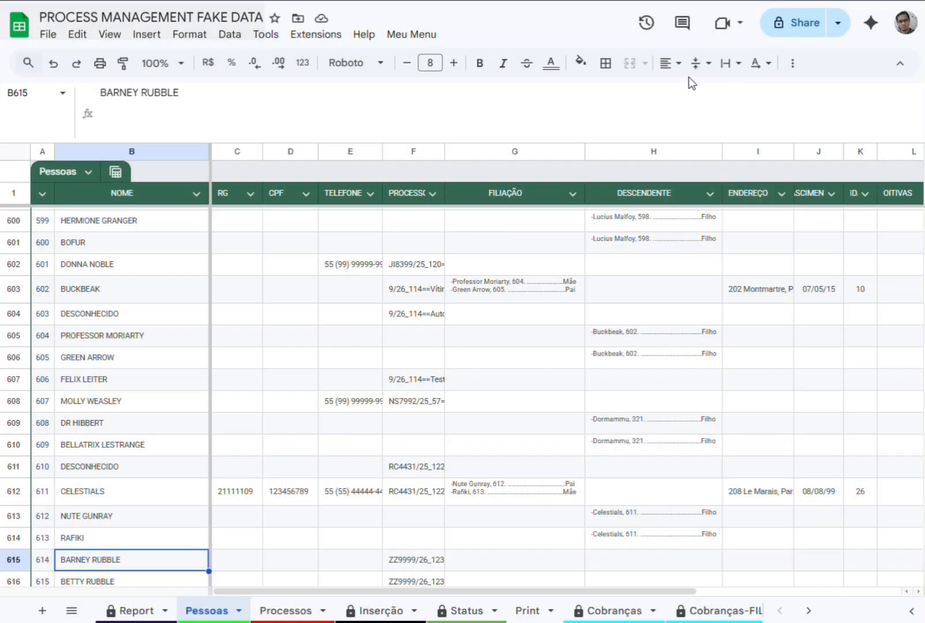
Inspect the IDENTIFICADOR cell and the transfer direction options under TRANSFERIR PROCESSO on the Report sheet, leaving the direction unchanged.
left_click(129, 610)
left_click(341, 421)
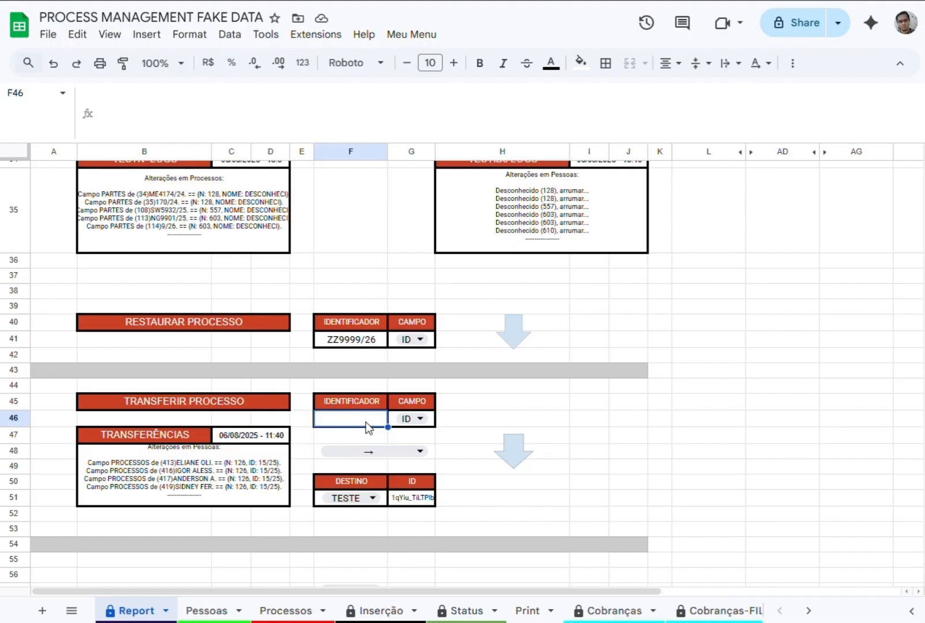
left_click(420, 451)
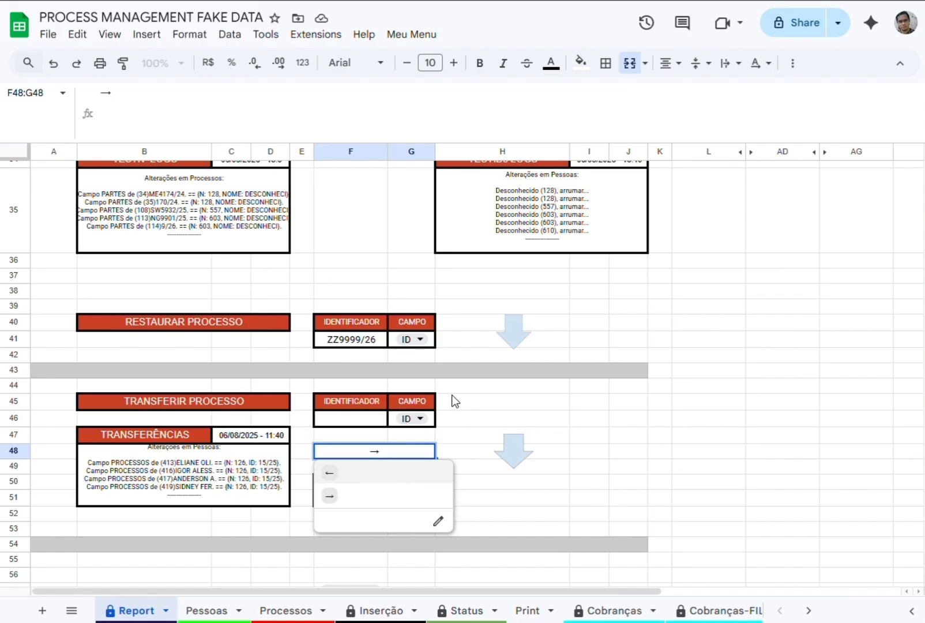
left_click(501, 379)
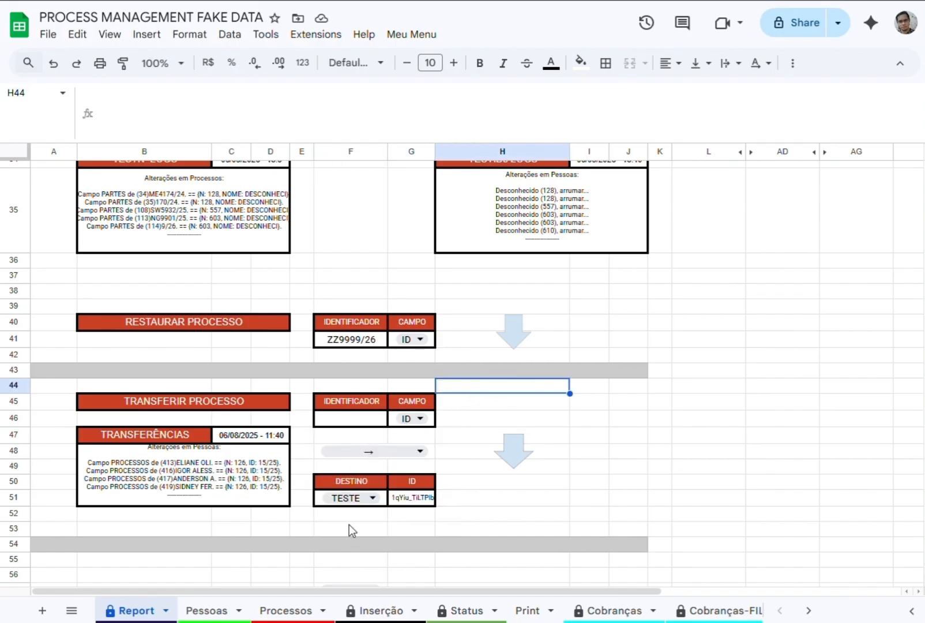